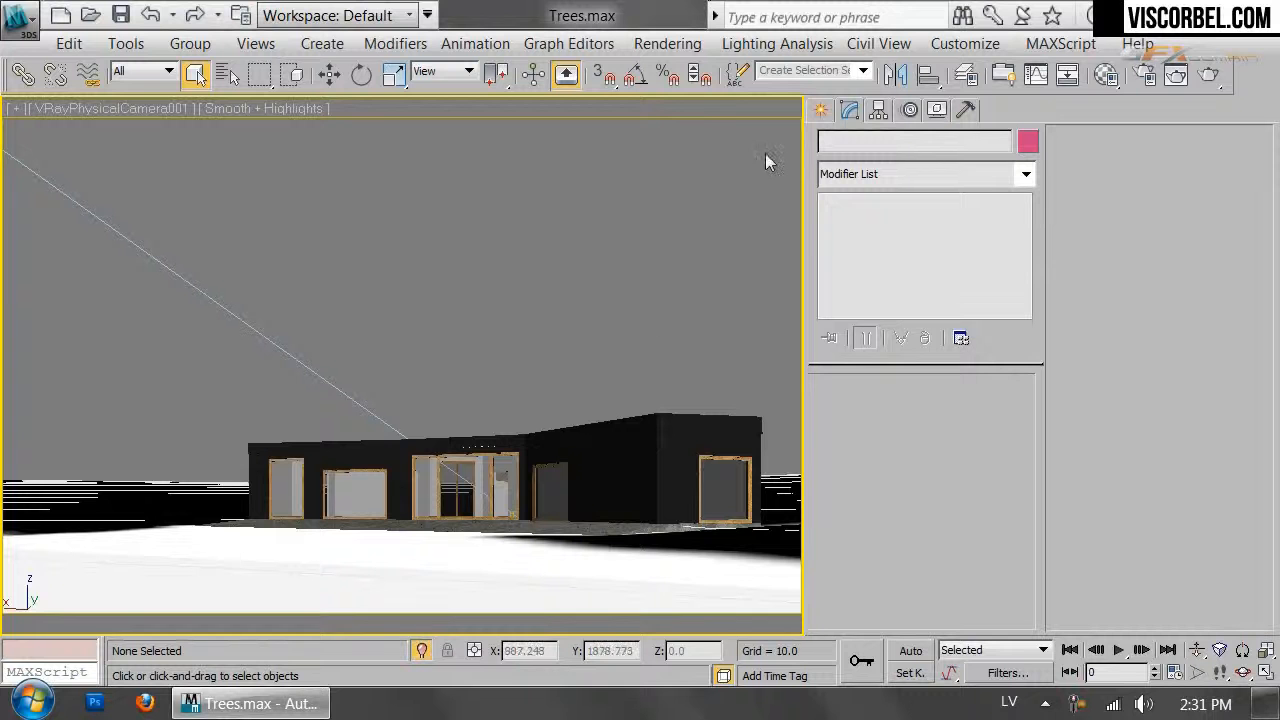
# Hide the Grass layer in the layer manager and make the default layer current
pyautogui.click(965, 74)
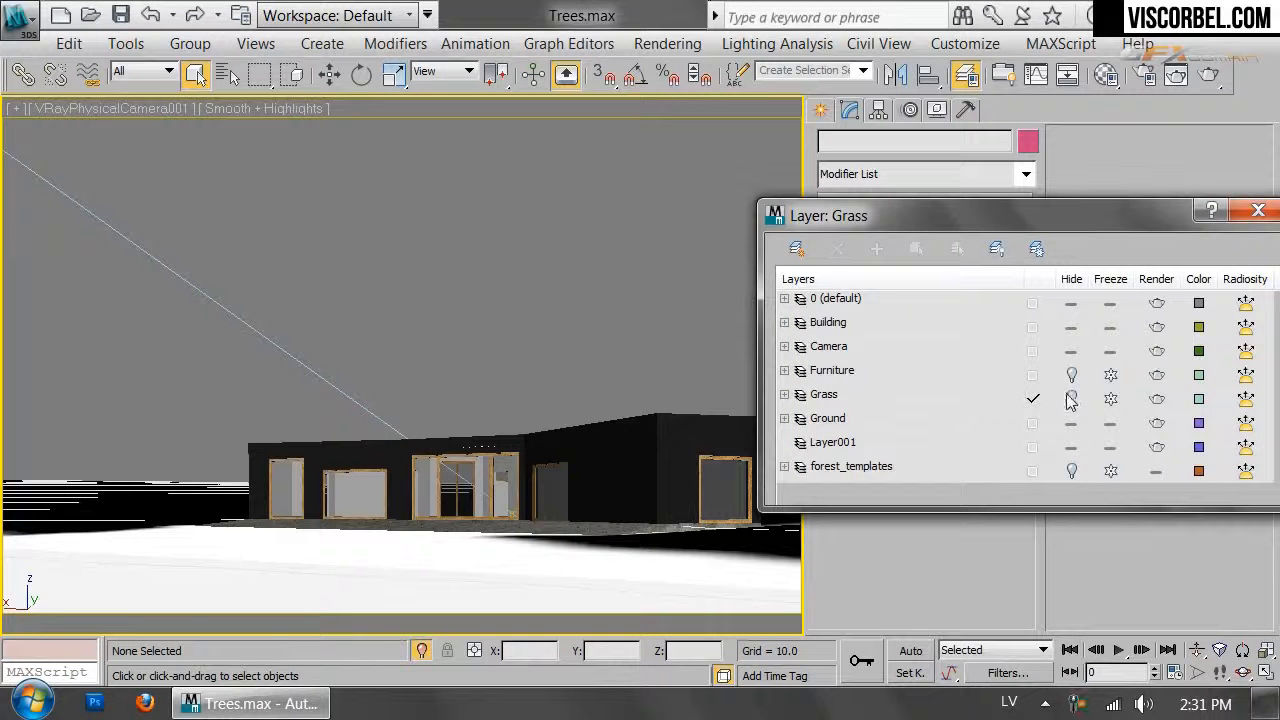
pyautogui.click(1072, 398)
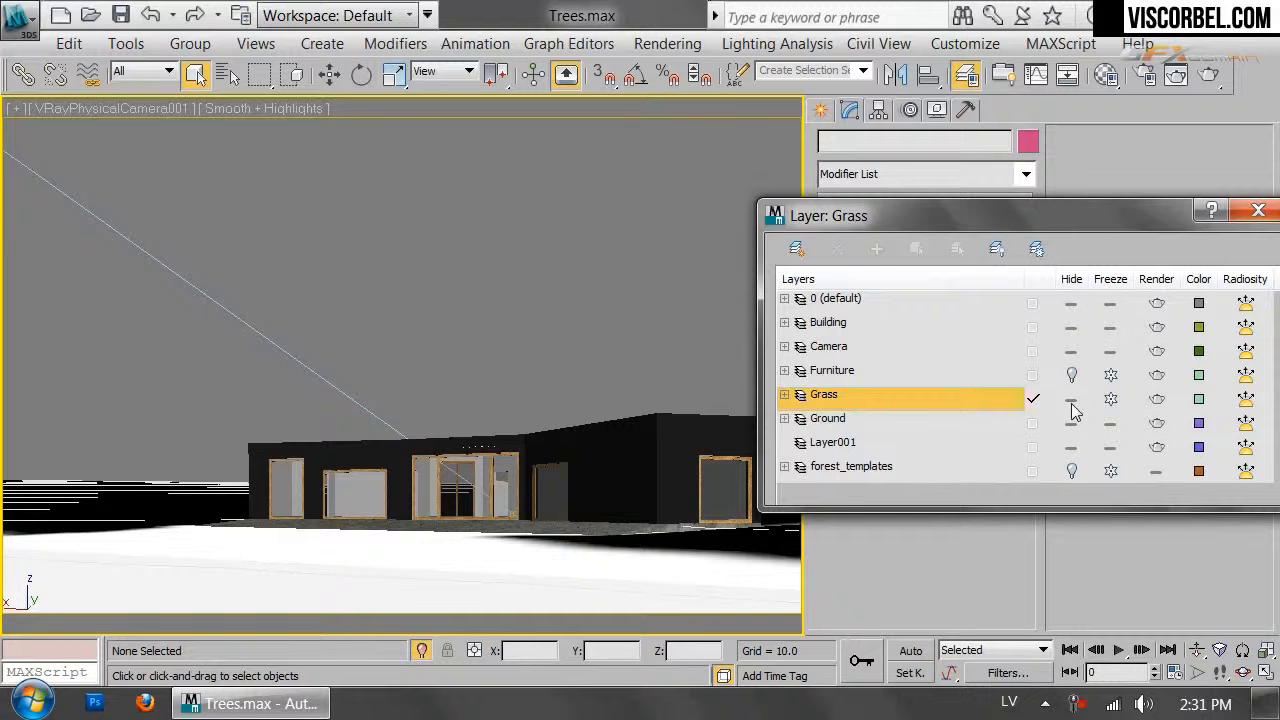
pyautogui.click(1072, 400)
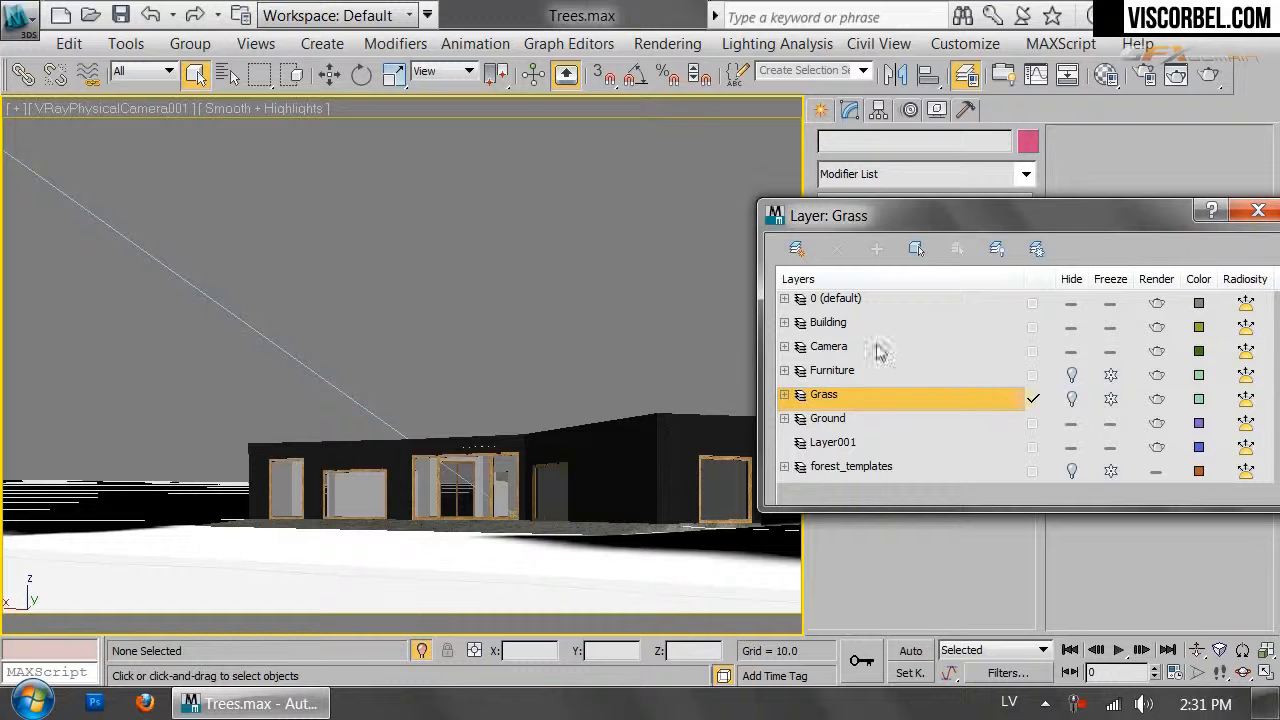
pyautogui.click(847, 305)
pyautogui.click(1258, 210)
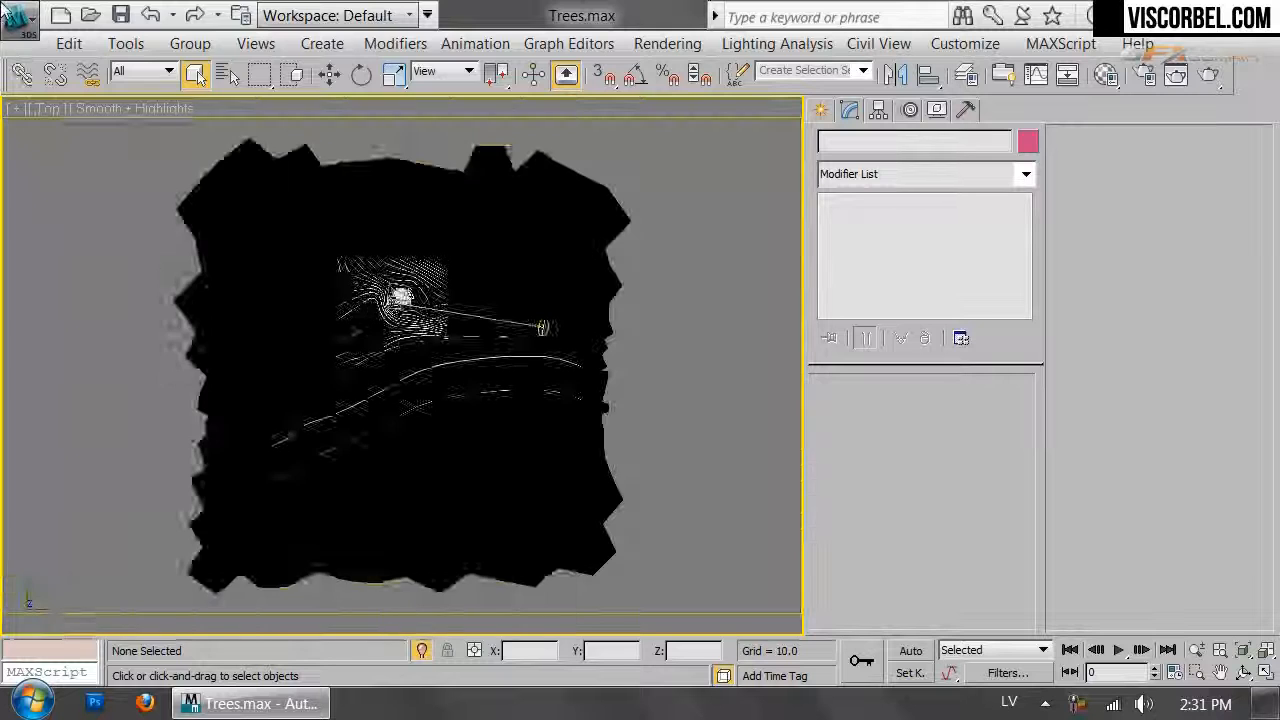
# Merge the pine objects from plants\Pine.max into the Trees scene
pyautogui.click(18, 18)
pyautogui.moveTo(116, 335)
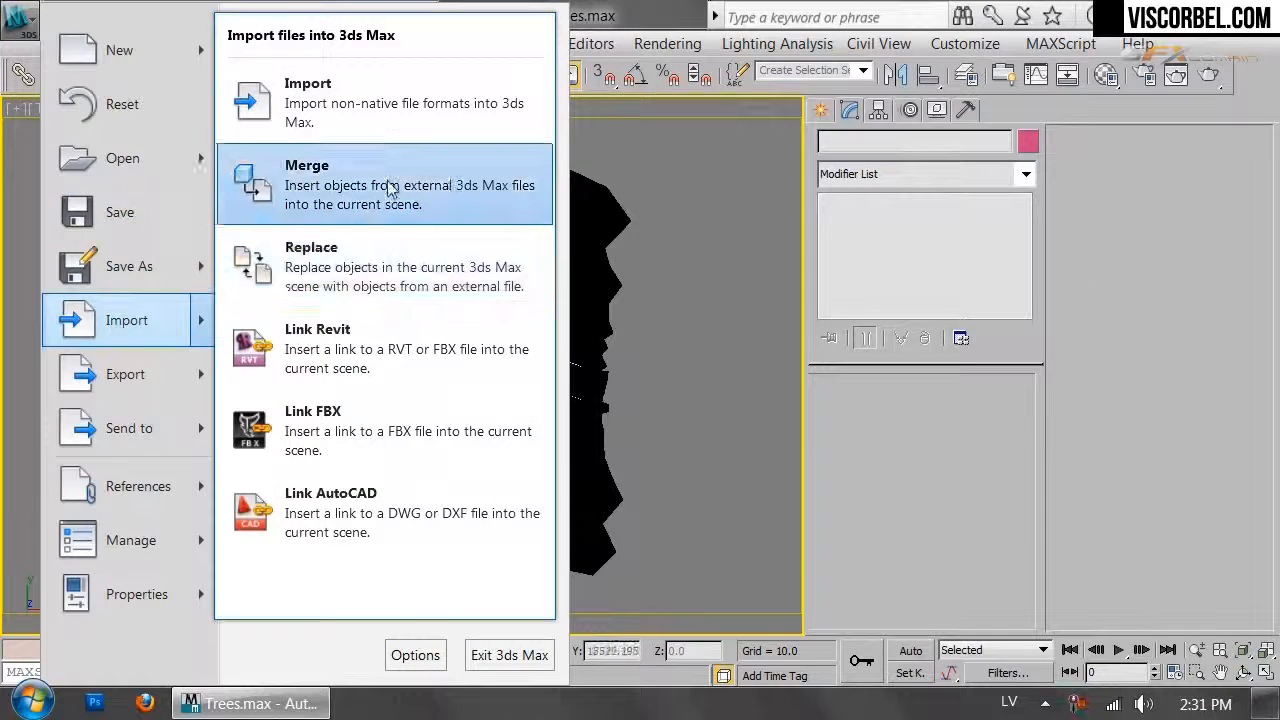
pyautogui.click(303, 190)
pyautogui.click(183, 97)
pyautogui.click(132, 320)
pyautogui.click(86, 228)
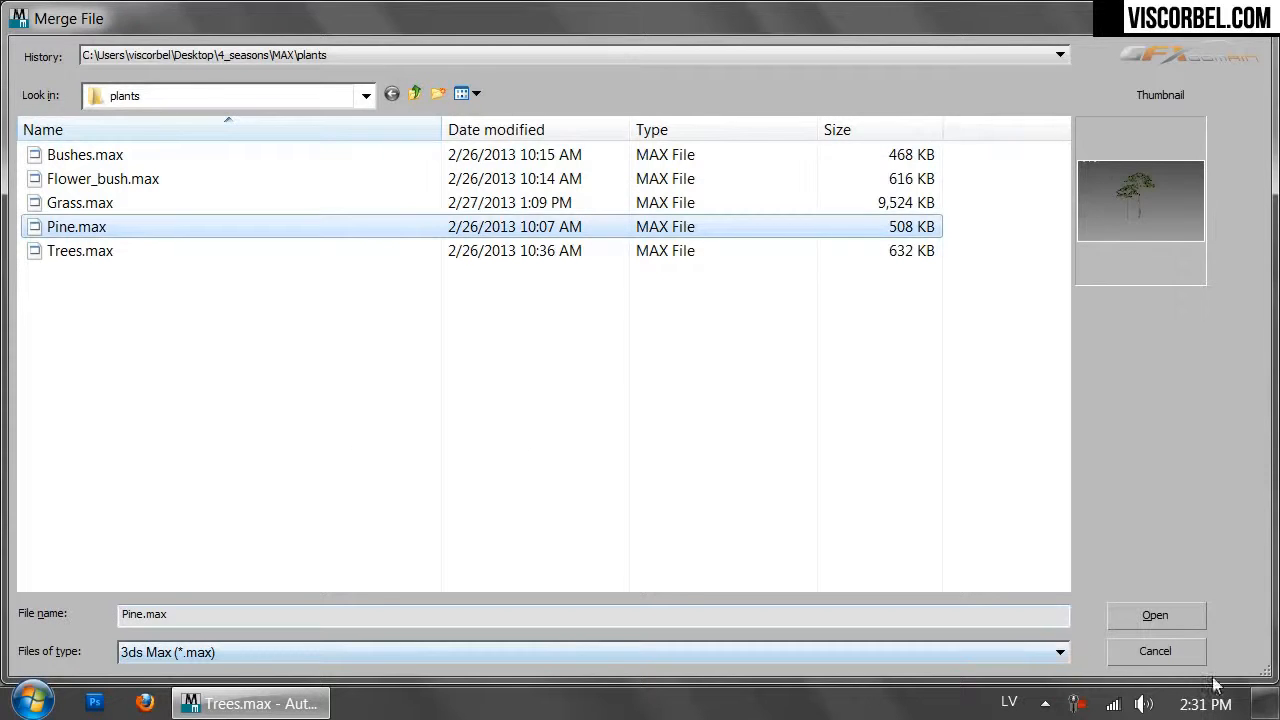
pyautogui.click(1183, 625)
pyautogui.moveTo(424, 166); pyautogui.dragTo(434, 183)
pyautogui.click(776, 566)
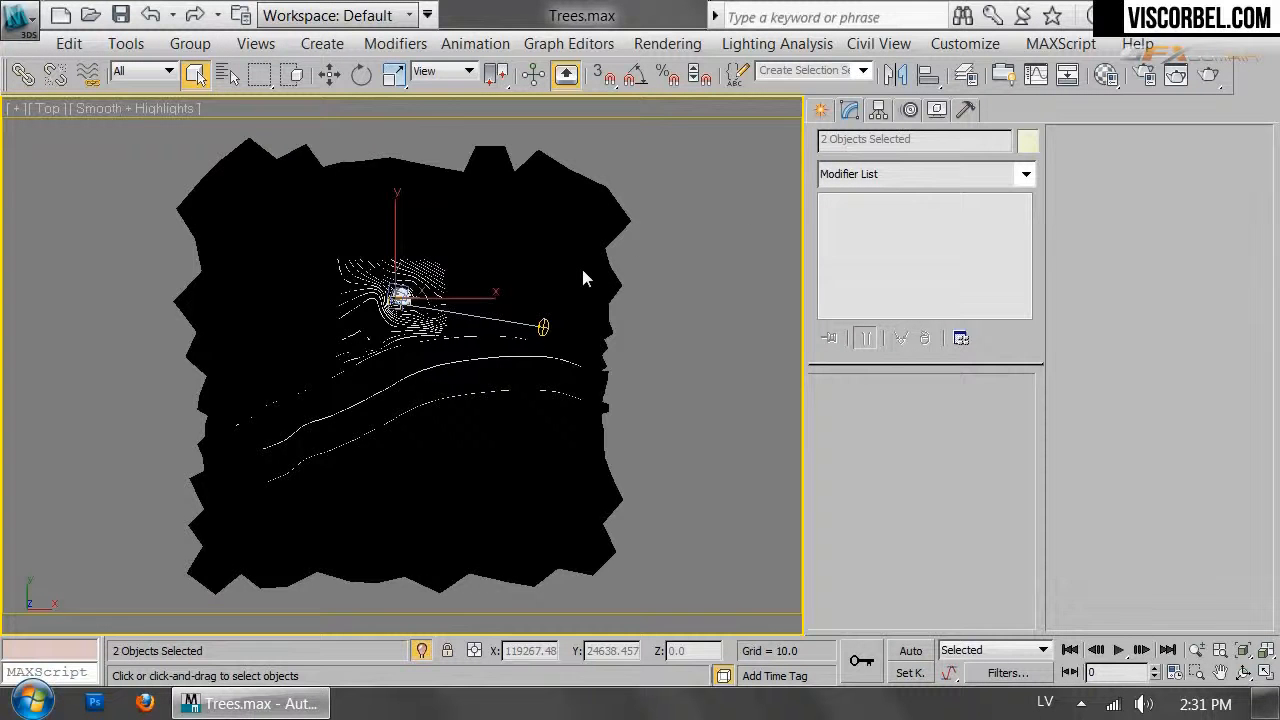
# Frame the merged trees in the Perspective view and move them toward the house
pyautogui.press('p')
pyautogui.press('z')
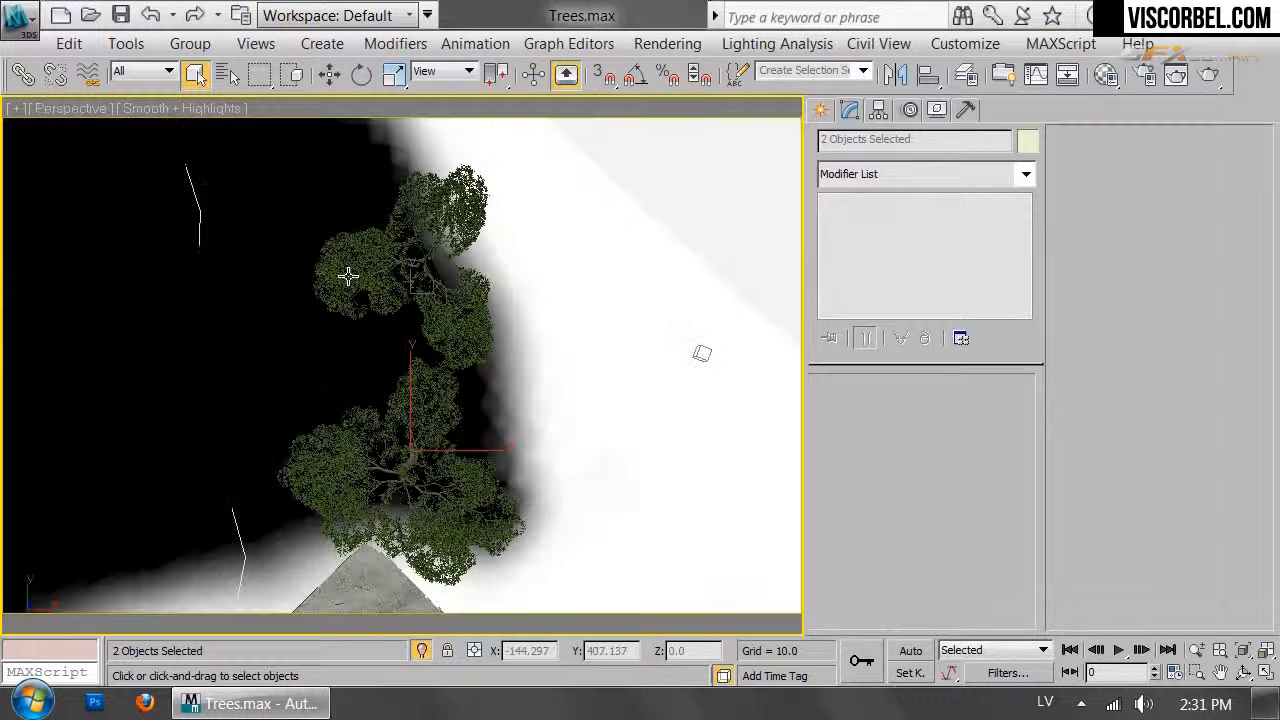
pyautogui.scroll(-2, 363, 223)
pyautogui.moveTo(363, 223); pyautogui.dragTo(394, 468, button='middle')
pyautogui.scroll(-2, 394, 468)
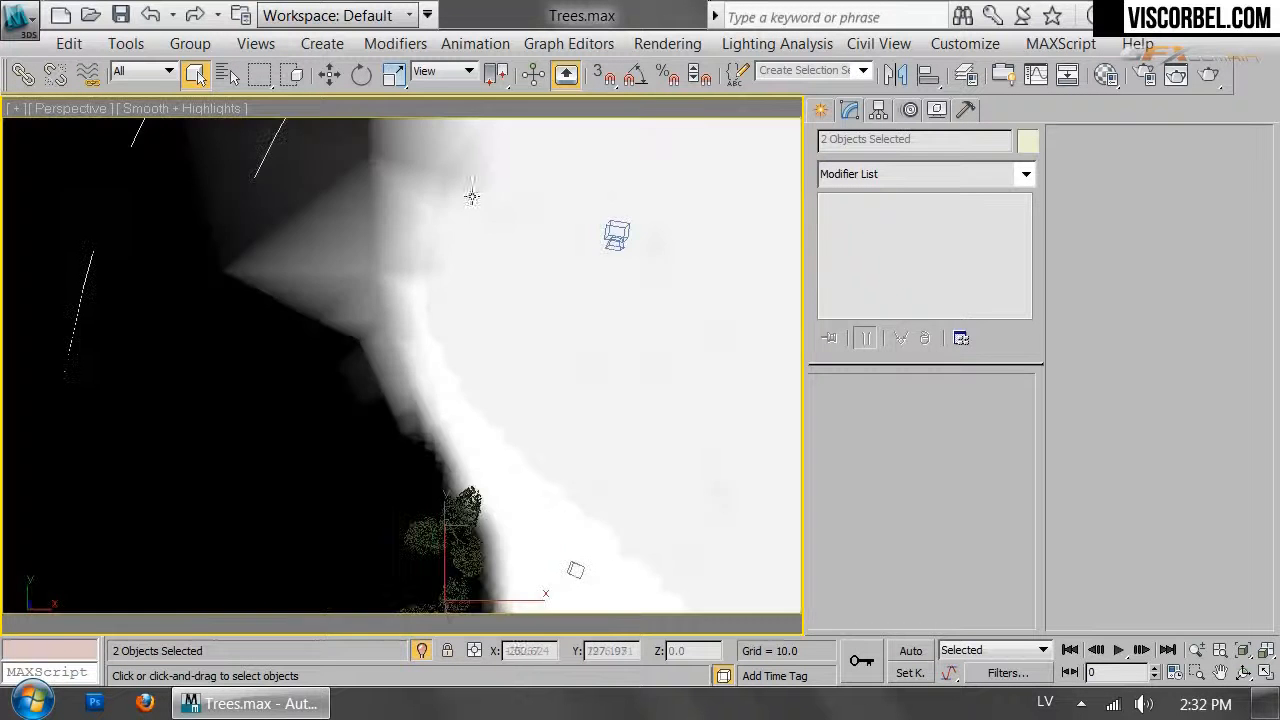
pyautogui.scroll(-3, 471, 195)
pyautogui.moveTo(471, 195); pyautogui.dragTo(504, 91, button='middle')
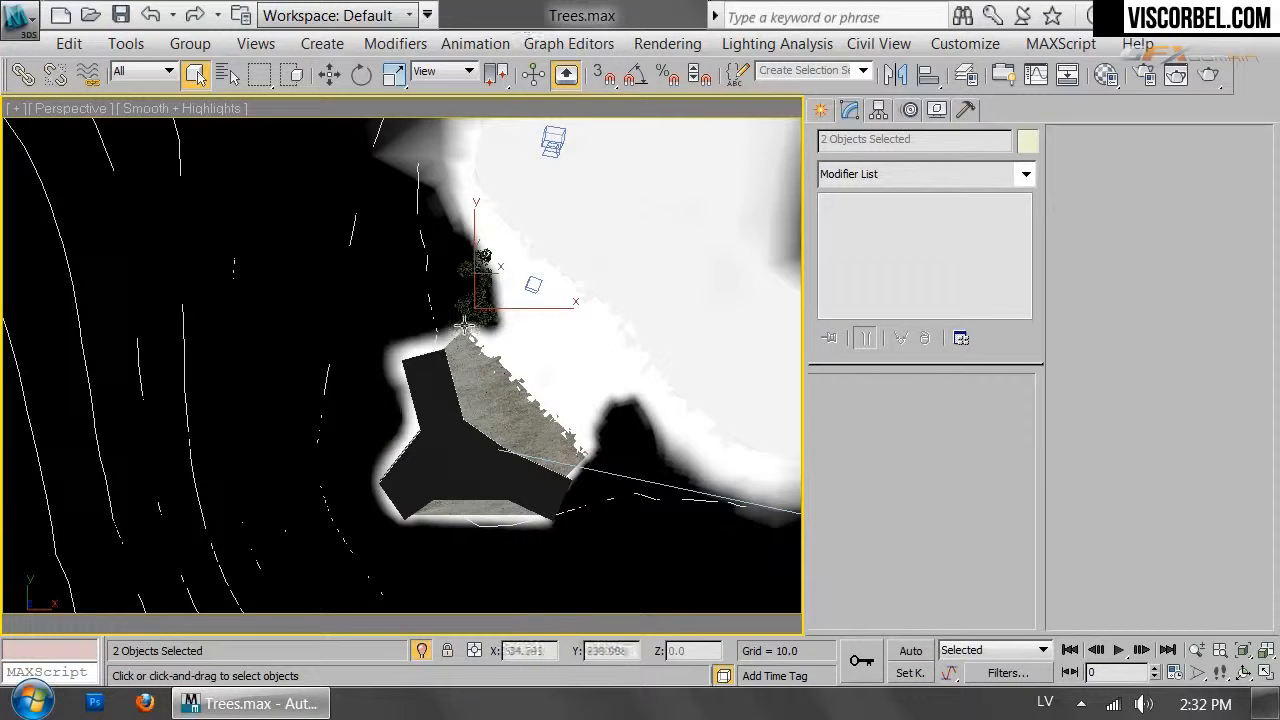
pyautogui.press('w')
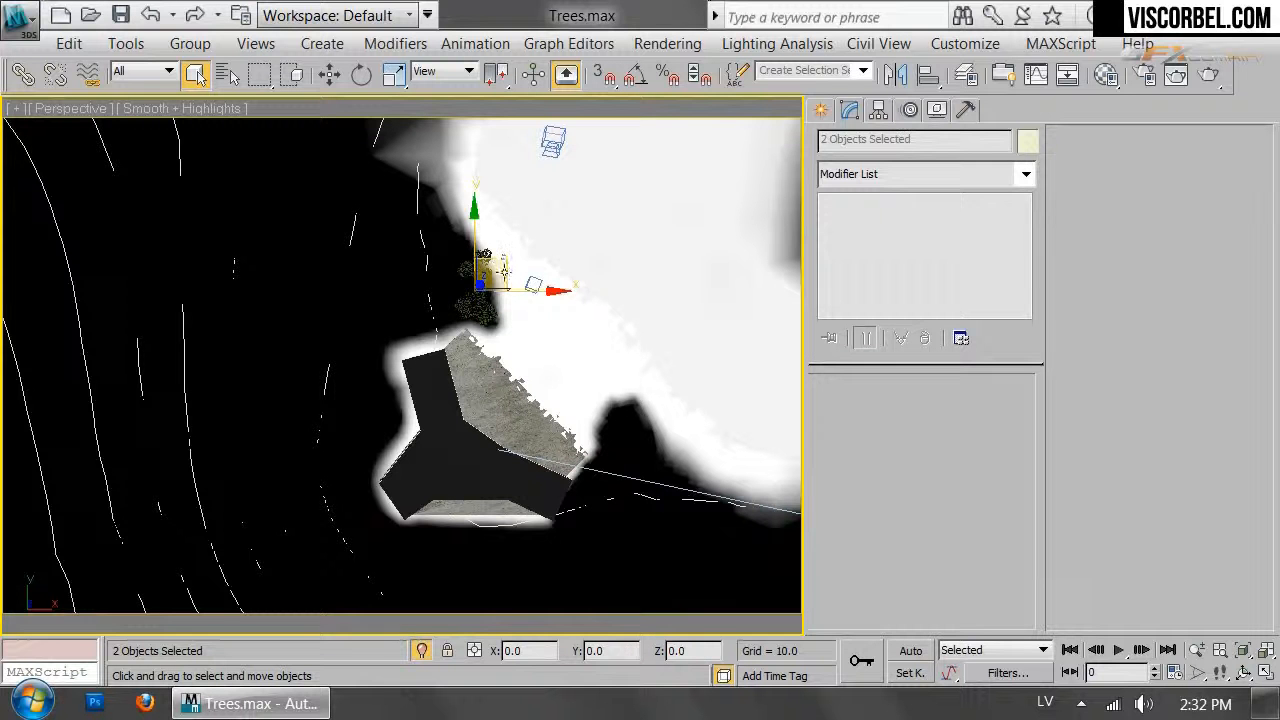
pyautogui.moveTo(497, 264); pyautogui.dragTo(365, 392)
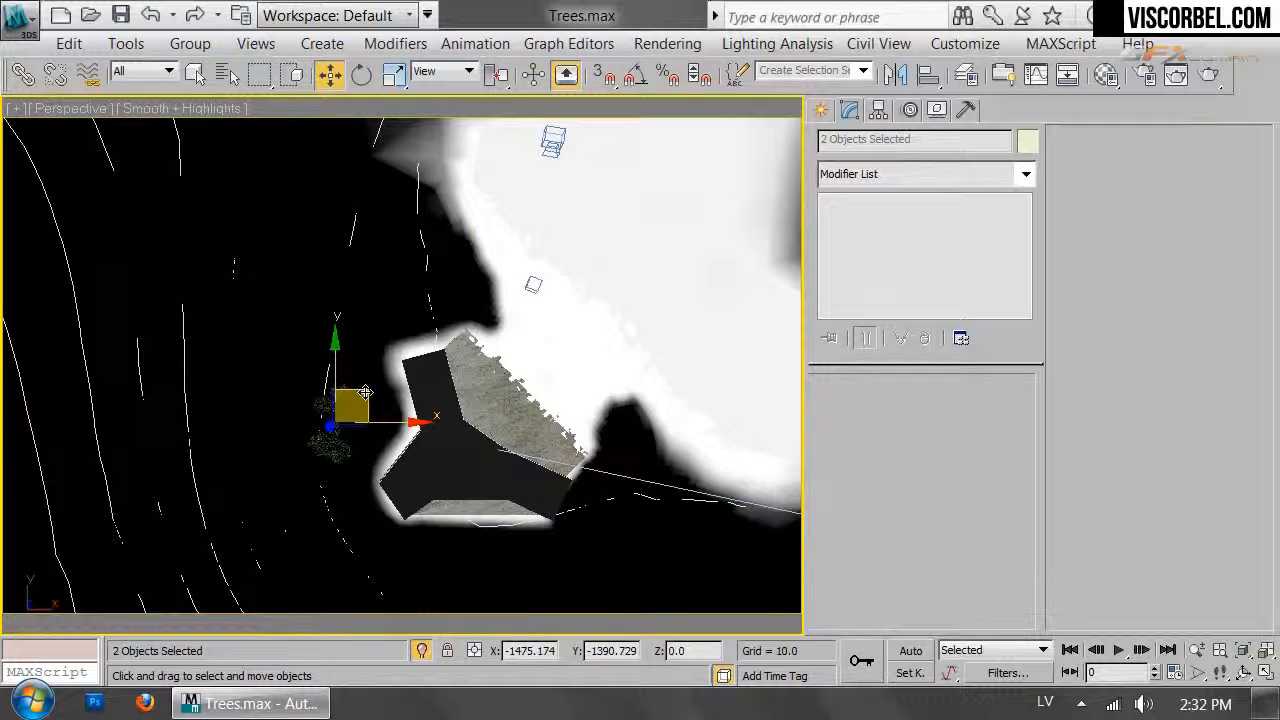
# Save the scene, shift the trees left along X in the camera view, and scale them to 255%
pyautogui.press('c')
pyautogui.hotkey('ctrl', 's')
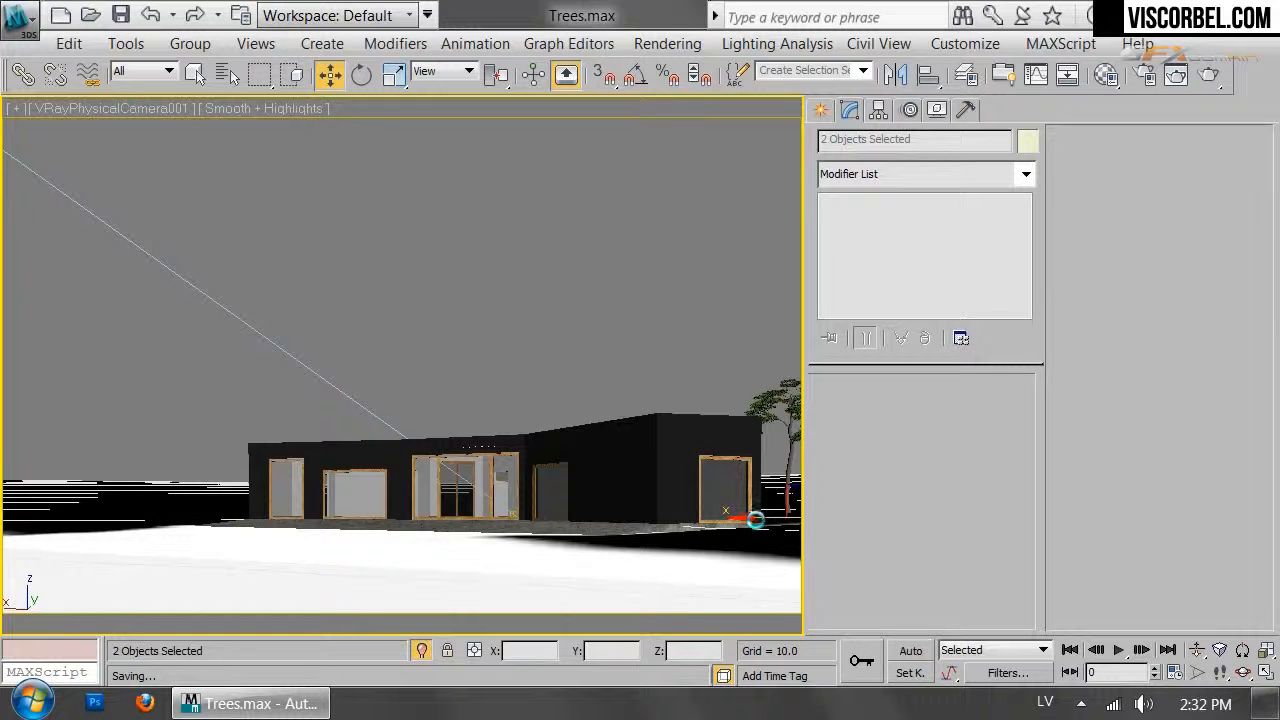
pyautogui.moveTo(669, 523); pyautogui.dragTo(732, 349)
pyautogui.press('r')
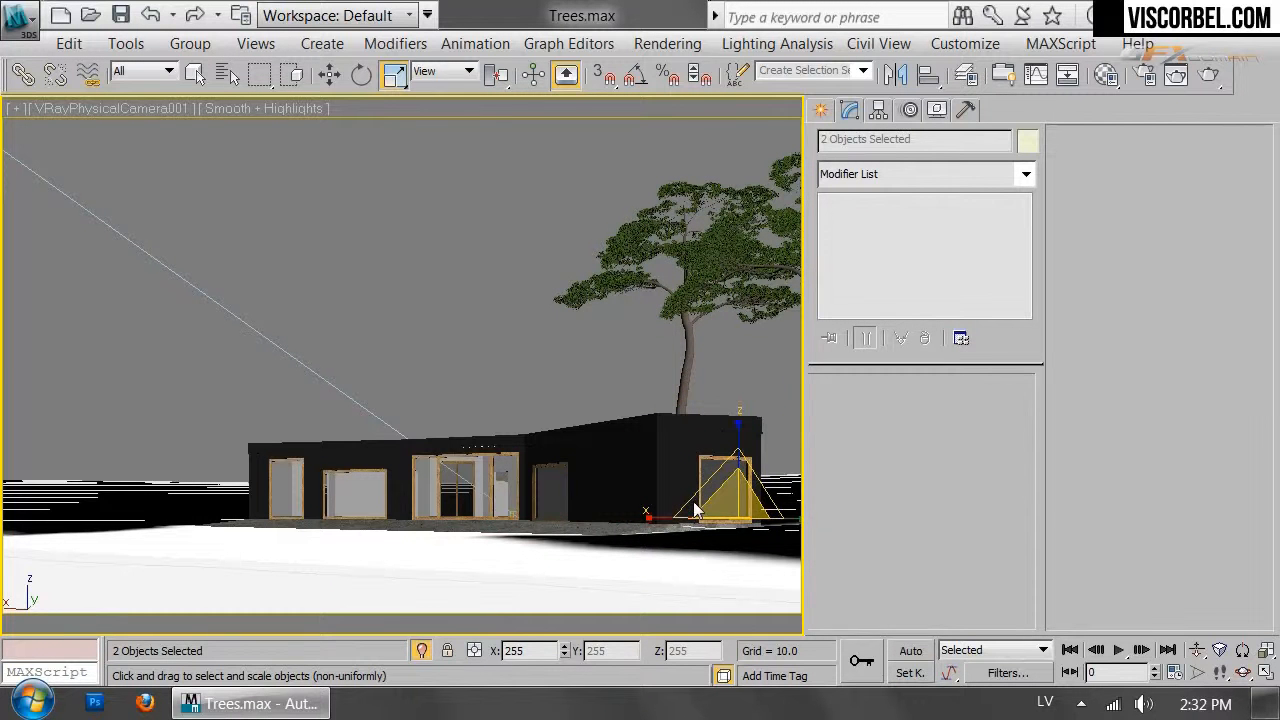
pyautogui.hotkey('alt', 'w')
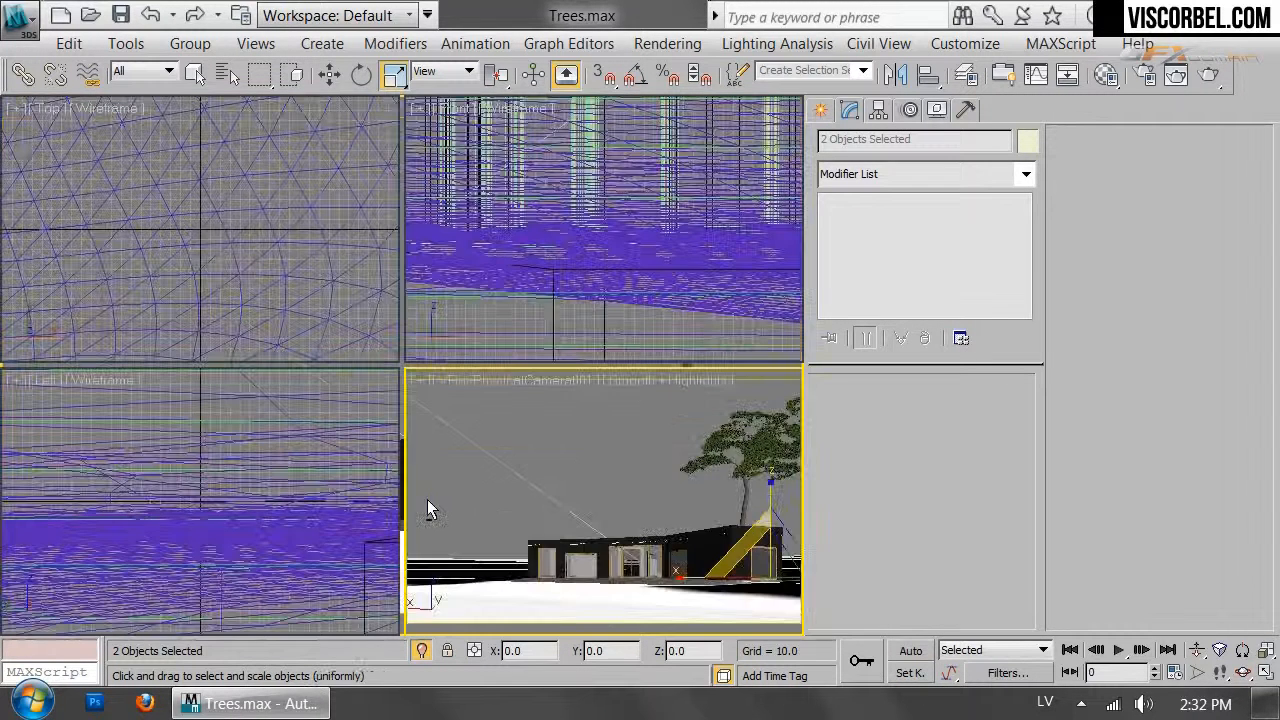
# Frame the pines in the Top view and move both trees left and down
pyautogui.middleClick(195, 445)
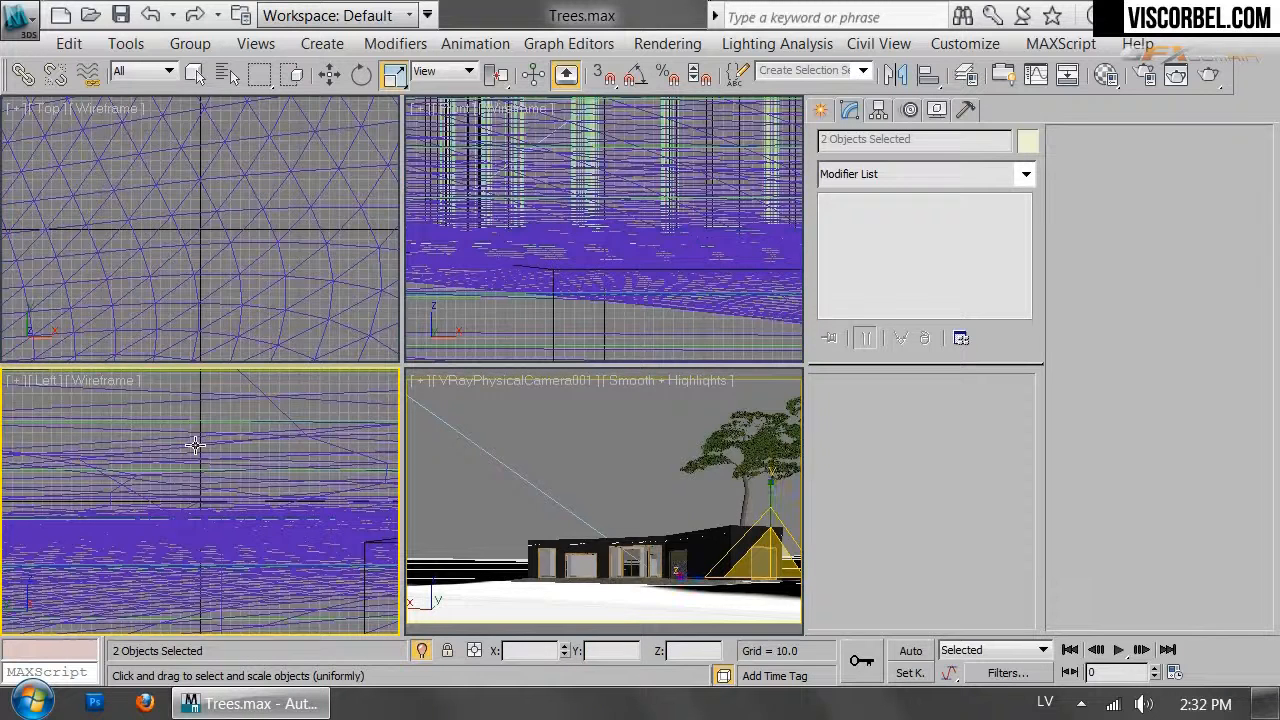
pyautogui.scroll(-2, 195, 445)
pyautogui.scroll(-2, 195, 445)
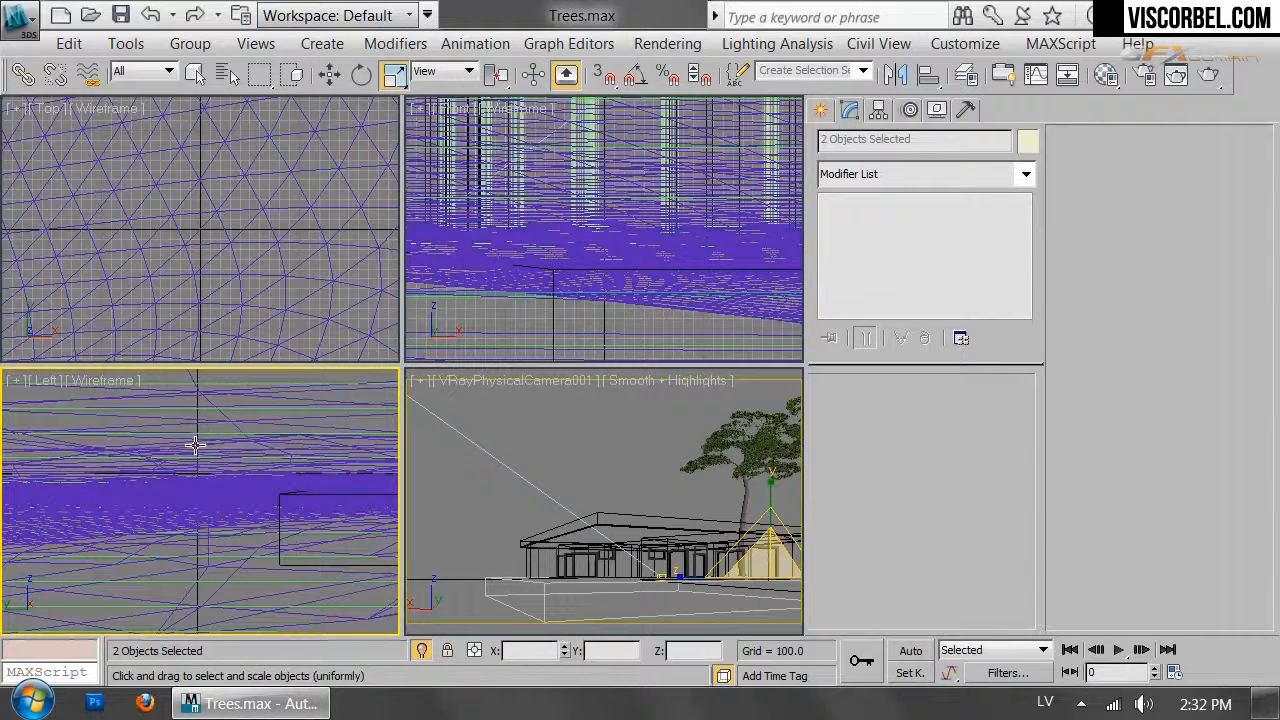
pyautogui.scroll(-2, 195, 445)
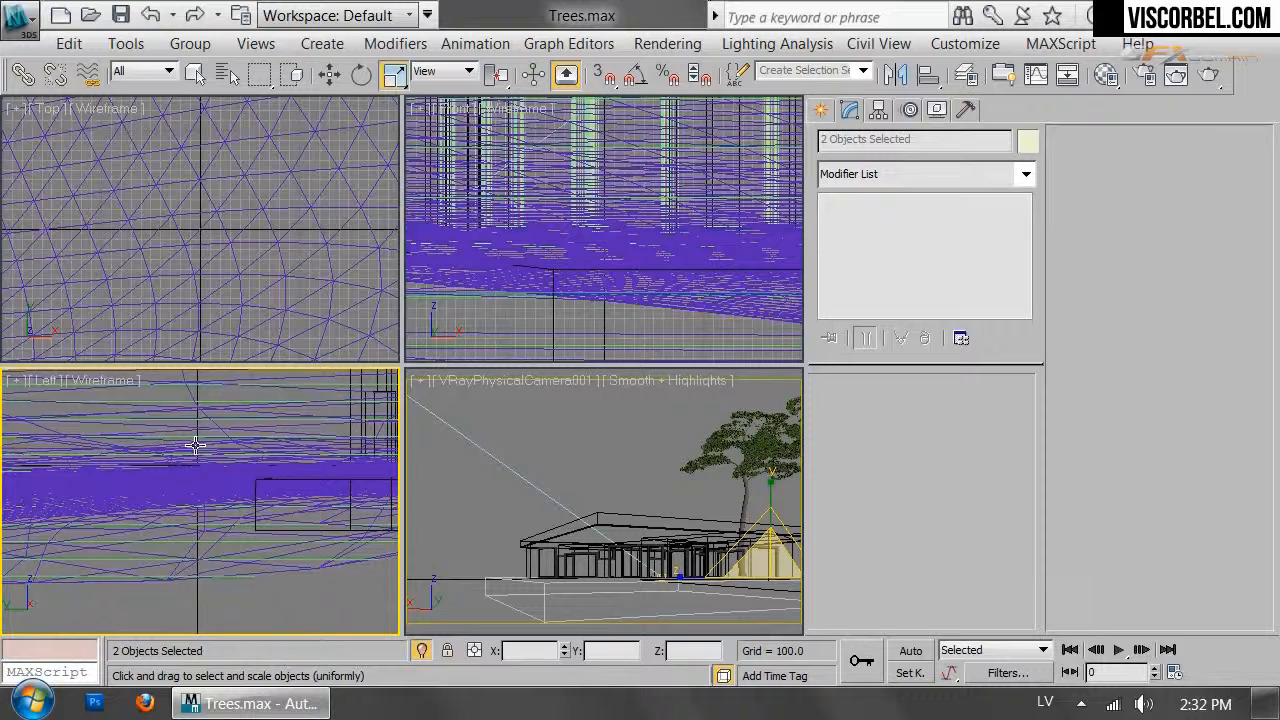
pyautogui.scroll(-2, 195, 445)
pyautogui.scroll(-1, 262, 590)
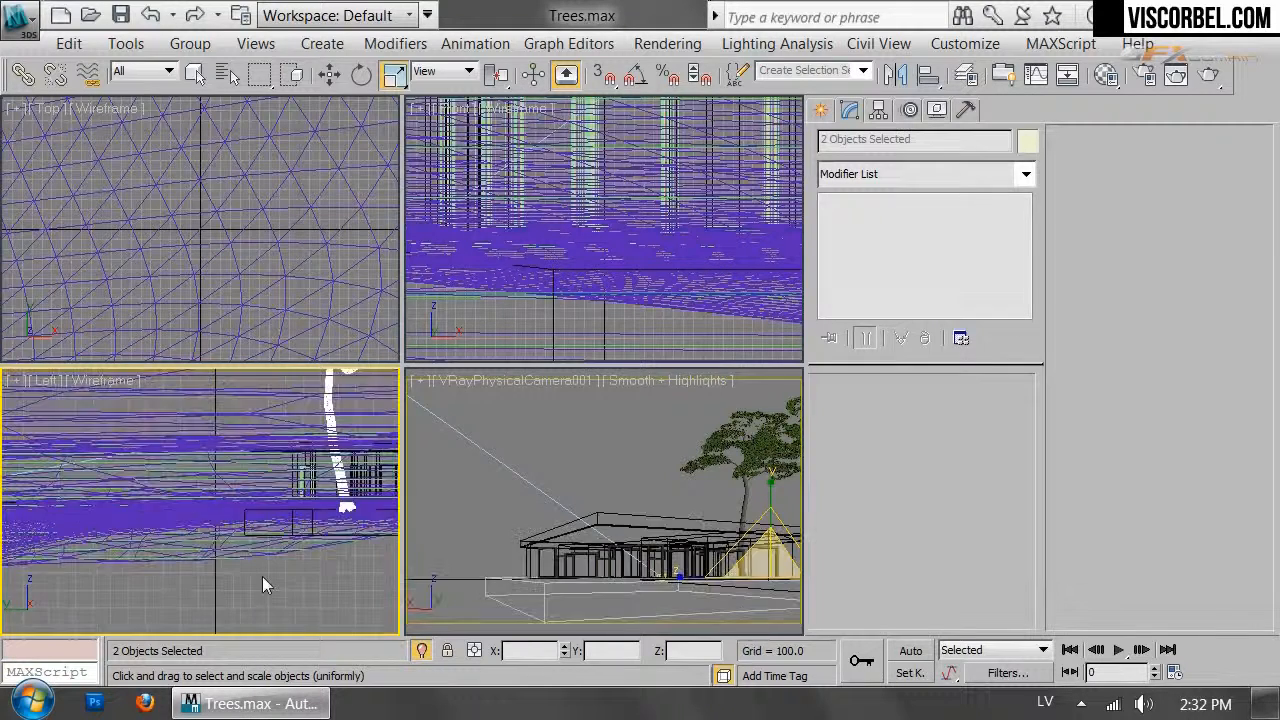
pyautogui.press('t')
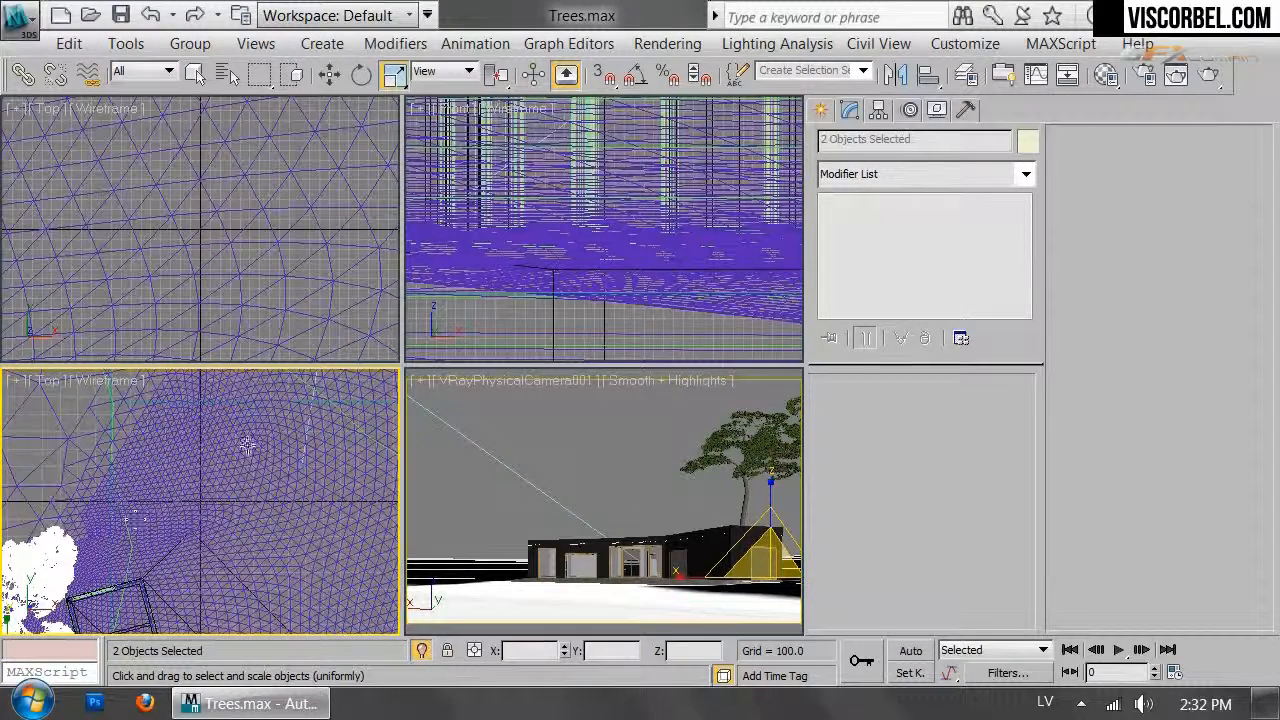
pyautogui.press('z')
pyautogui.scroll(-2, 270, 415)
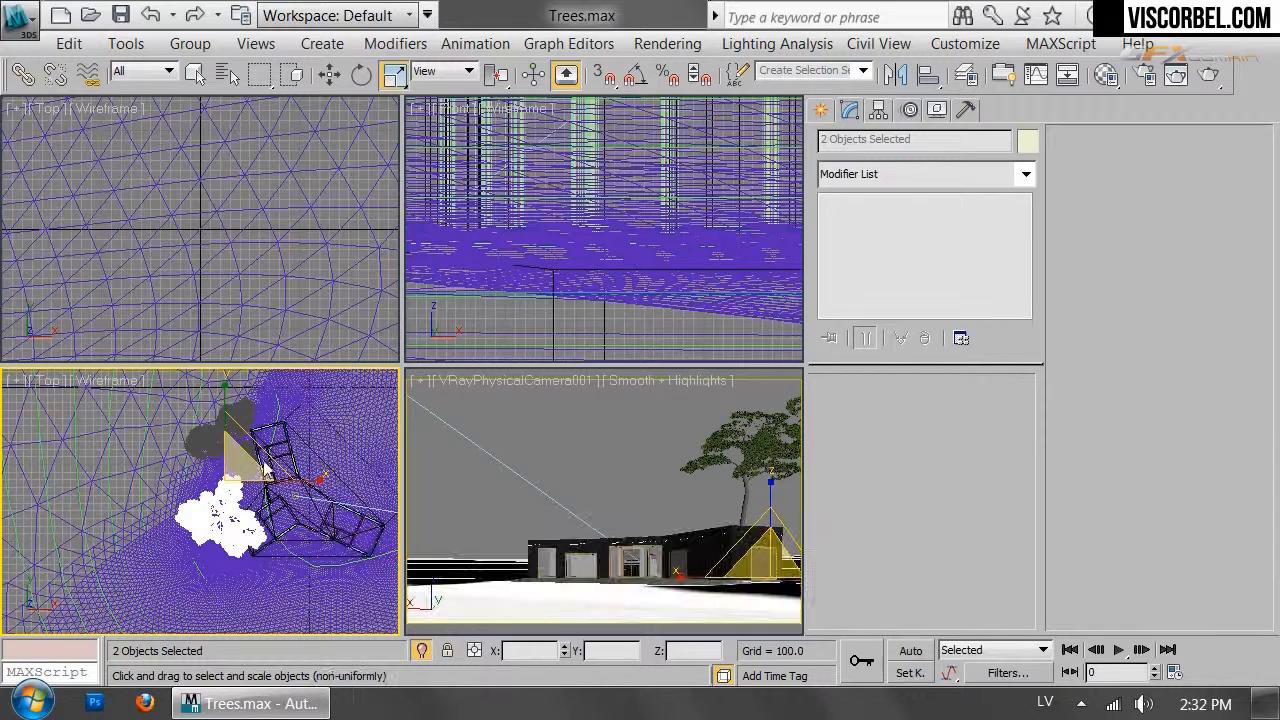
pyautogui.press('w')
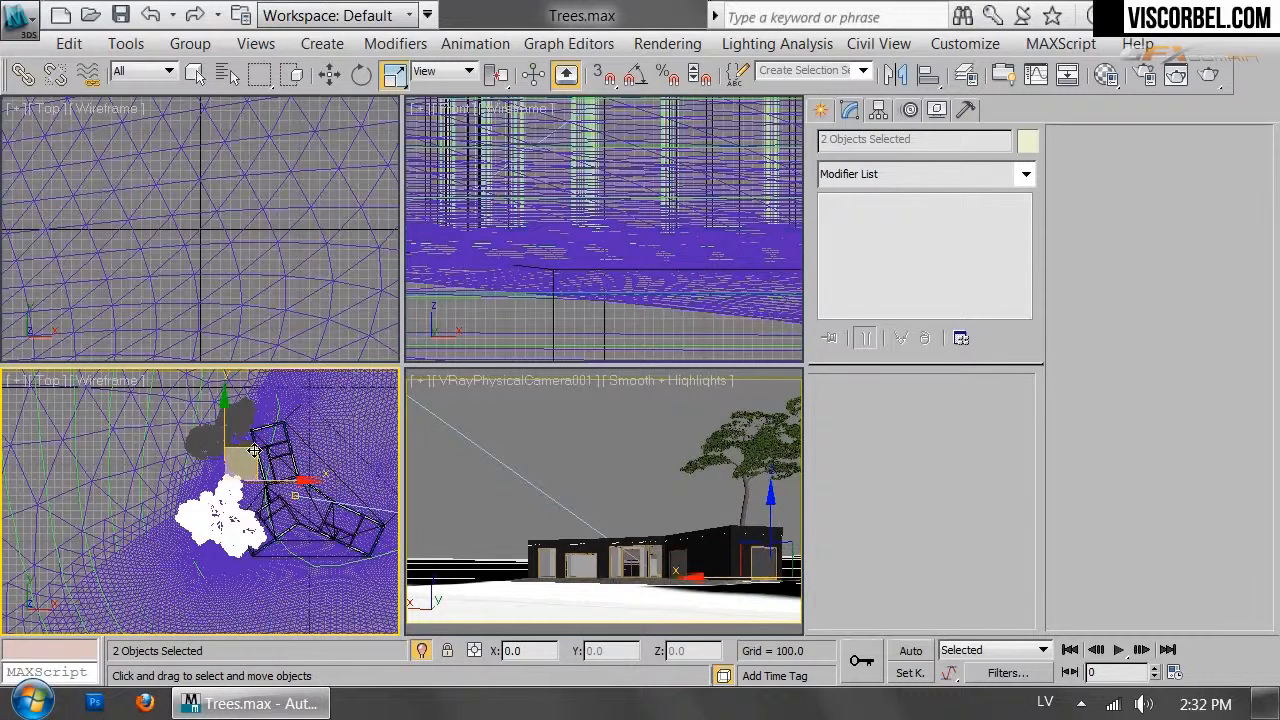
pyautogui.moveTo(254, 451); pyautogui.dragTo(22, 232)
# Rotate the pines about Z by roughly -57° and scale them to 122%
pyautogui.press('e')
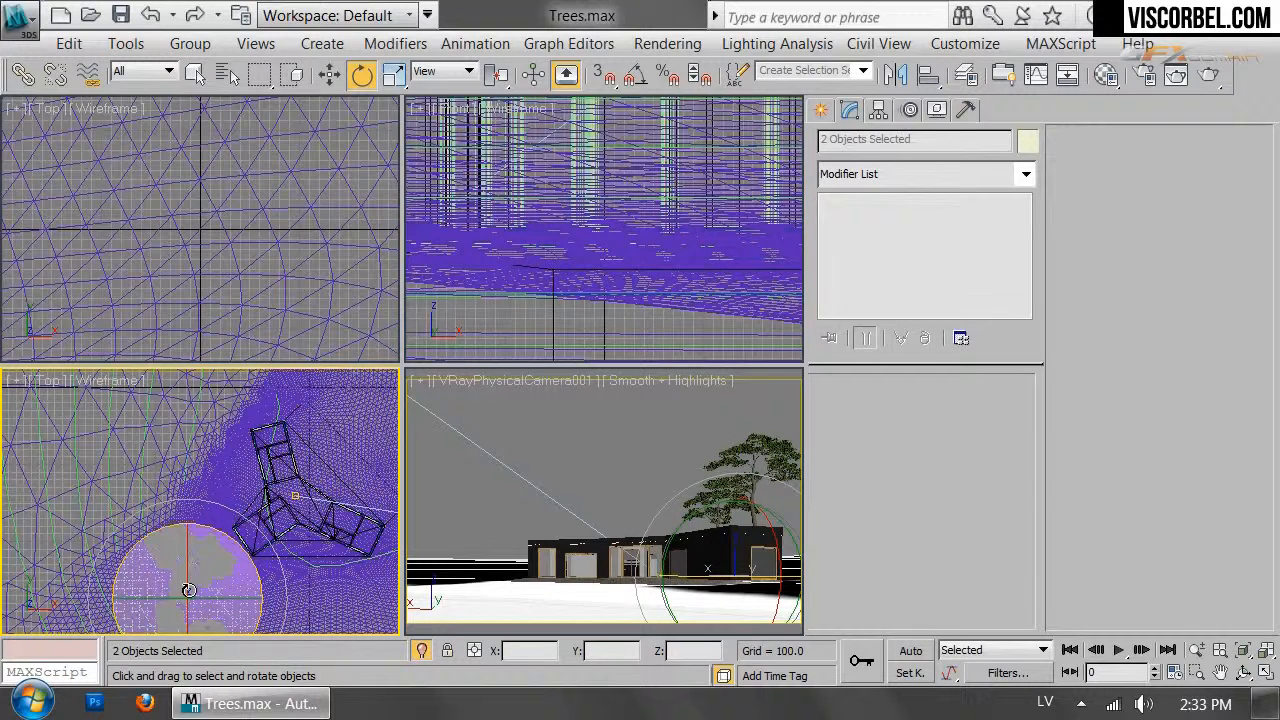
pyautogui.press('r')
pyautogui.moveTo(188, 584); pyautogui.dragTo(235, 556)
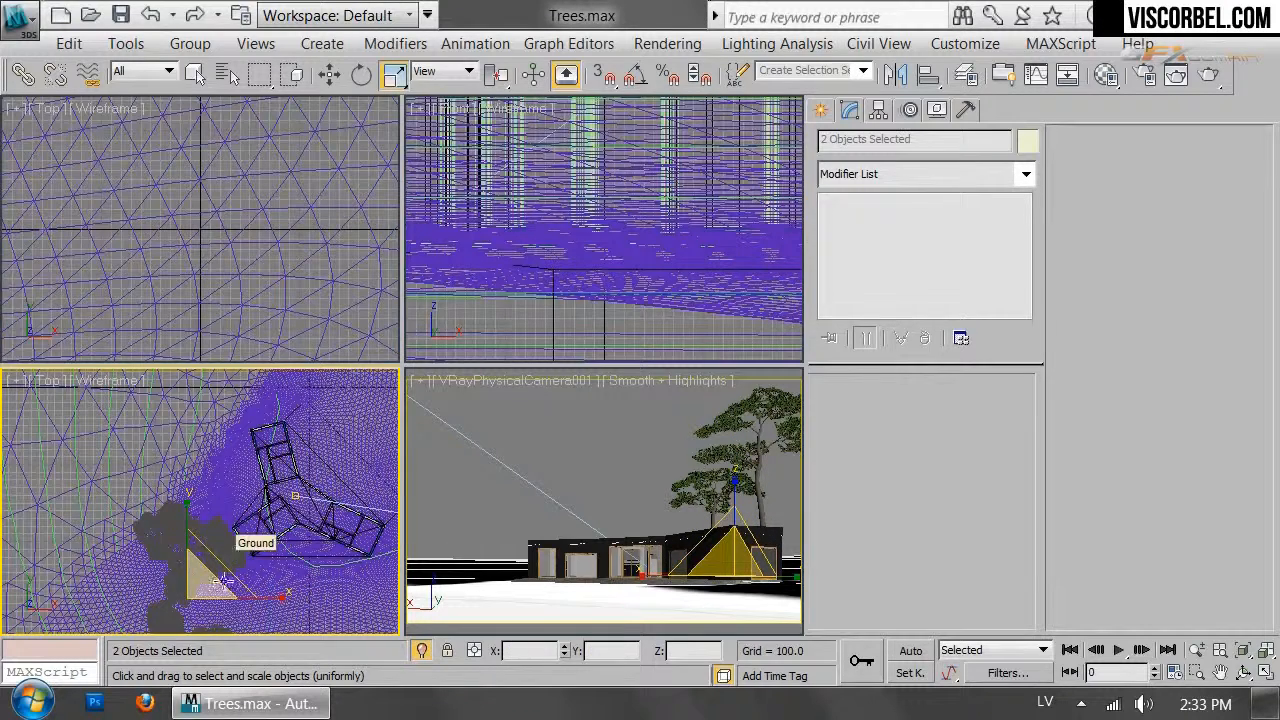
# Turn the Front view into a perspective view and orbit it to see both trees
pyautogui.rightClick(626, 129)
pyautogui.scroll(-6, 626, 129)
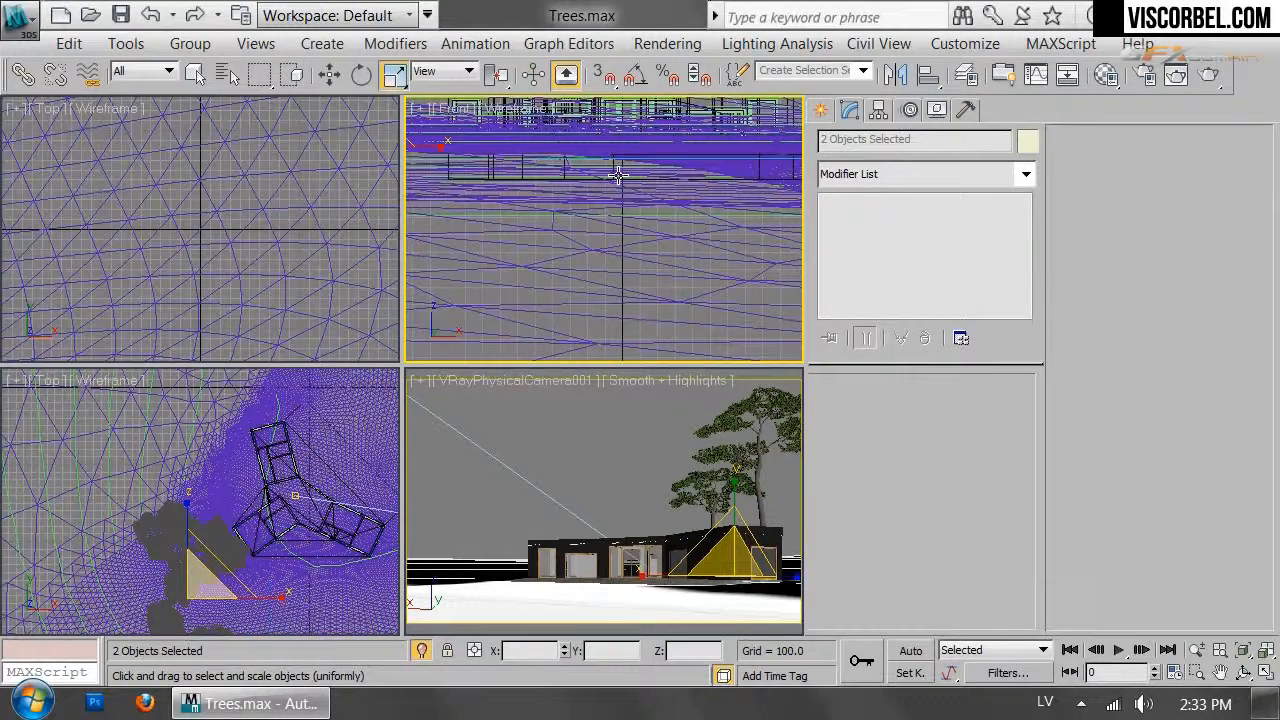
pyautogui.press('p')
pyautogui.press('z')
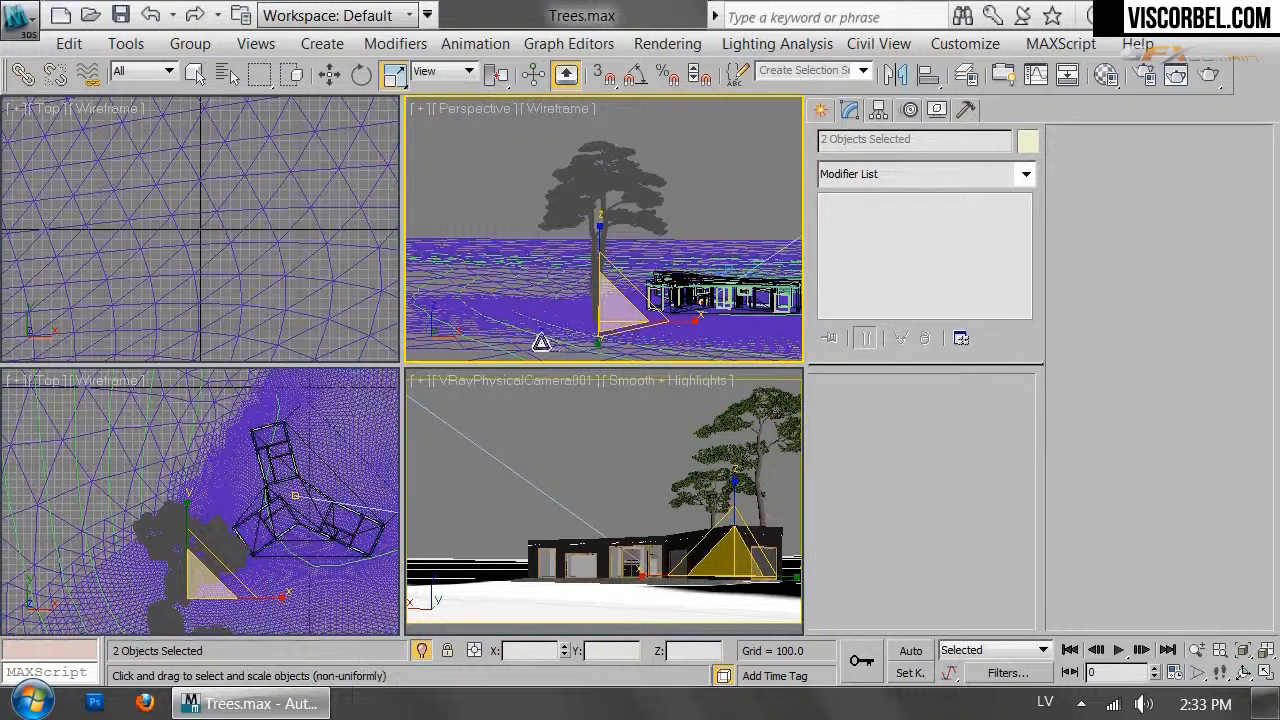
pyautogui.press('r')
pyautogui.press('r')
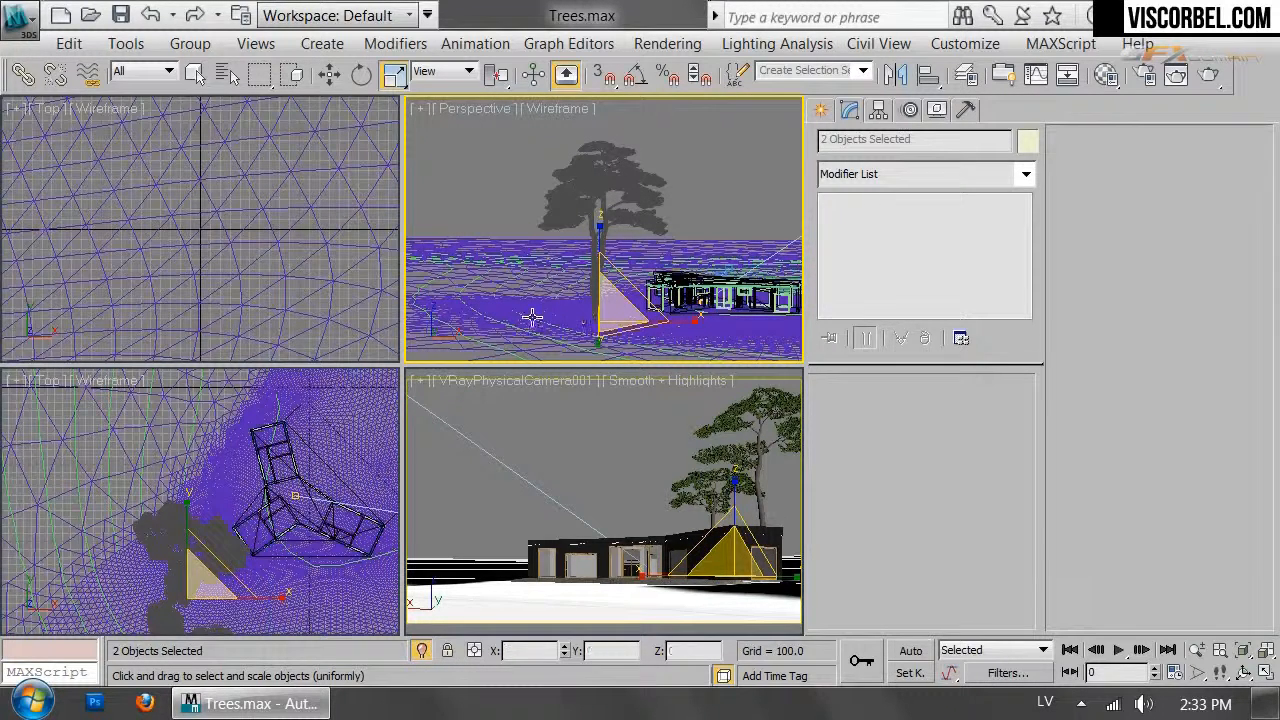
pyautogui.scroll(1, 530, 317)
pyautogui.keyDown('alt'); pyautogui.moveTo(523, 317); pyautogui.dragTo(702, 307, button='middle'); pyautogui.keyUp('alt')
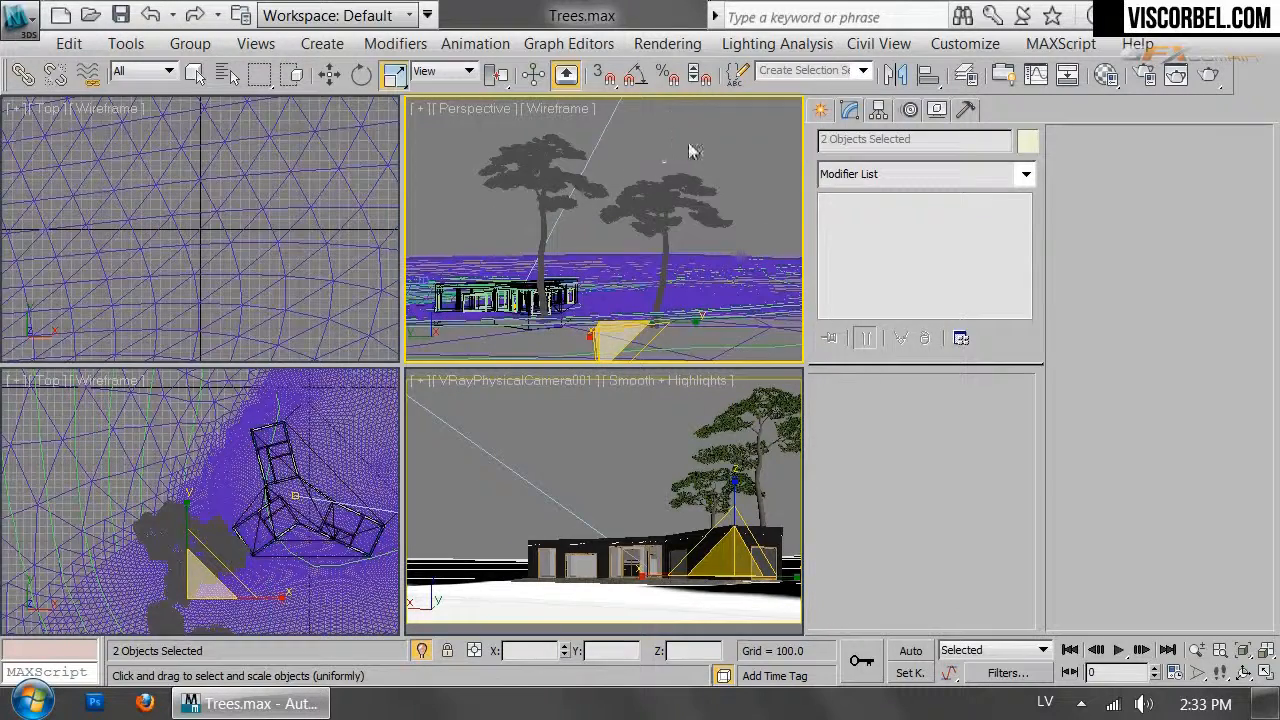
pyautogui.scroll(-3, 200, 570)
pyautogui.moveTo(196, 564); pyautogui.dragTo(246, 491, button='middle')
pyautogui.scroll(3, 246, 449)
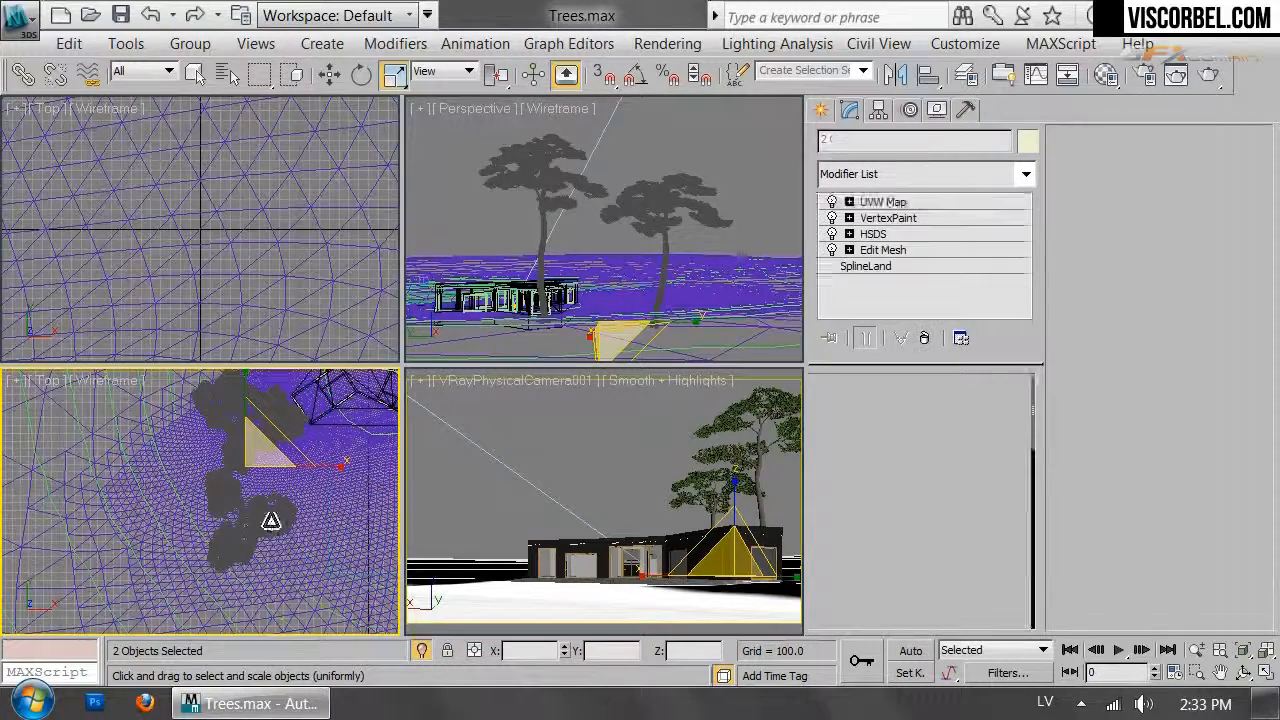
# Select the Topography spline and bring up the Select Objects list
pyautogui.click(271, 521)
pyautogui.click(271, 521)
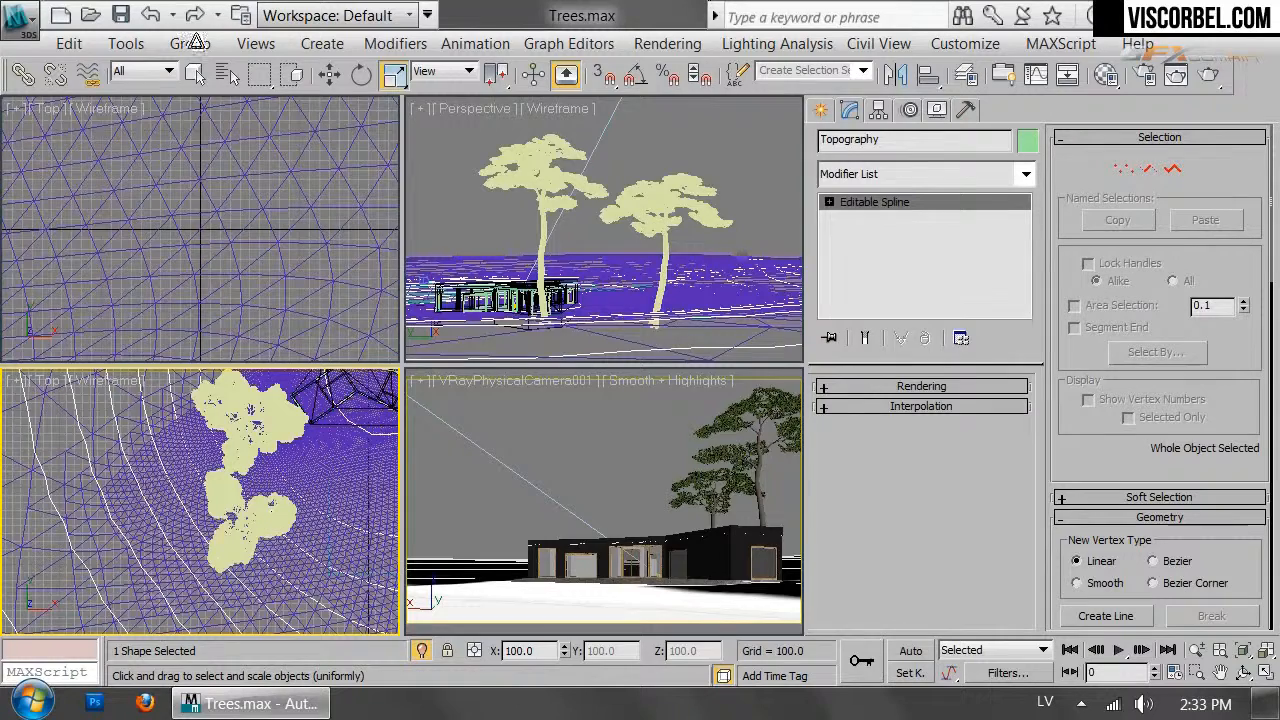
pyautogui.click(227, 74)
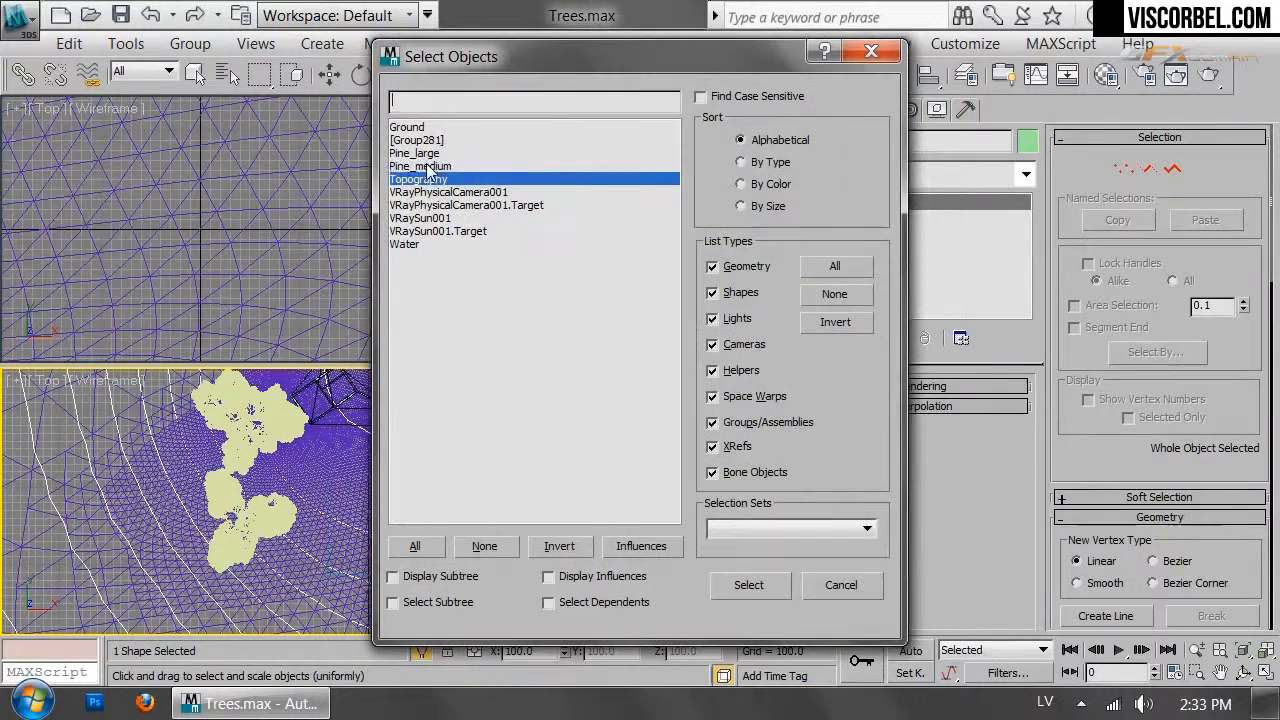
# Clone Pine_medium as Pine_medium001 beside it and regenerate its GrowFX seed to 9457068
pyautogui.click(427, 167)
pyautogui.click(736, 589)
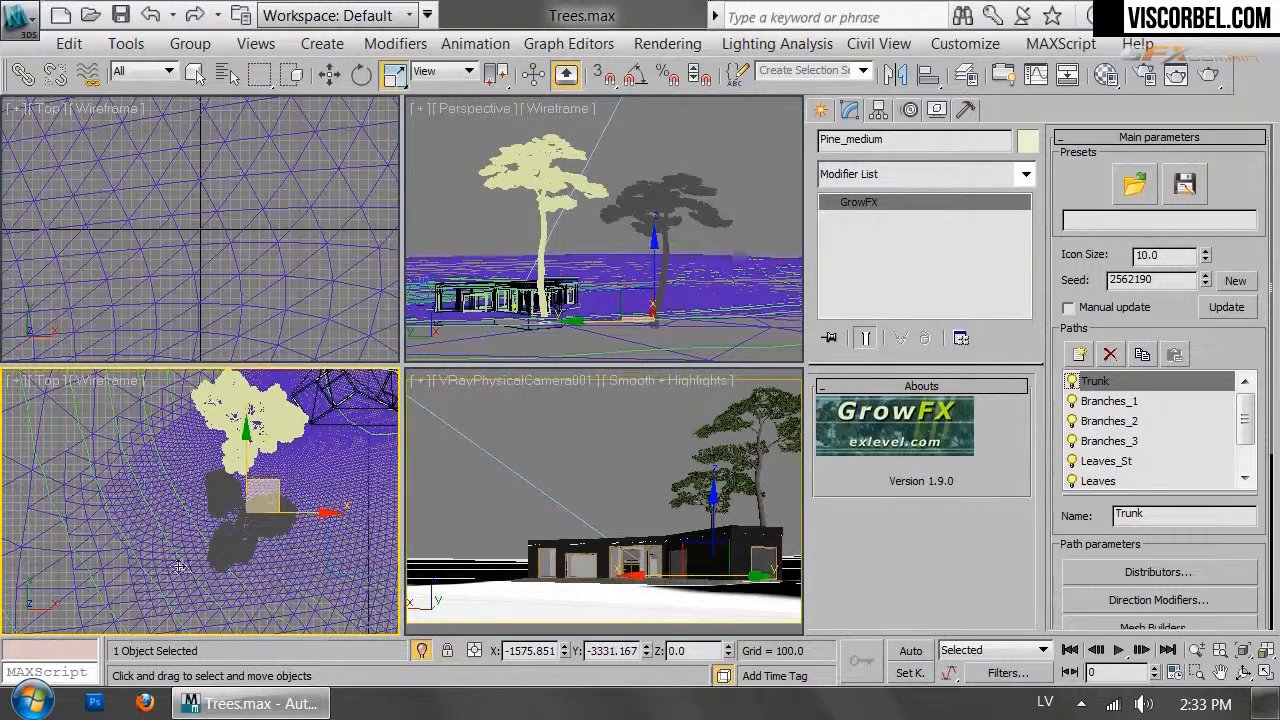
pyautogui.moveTo(172, 572)
pyautogui.keyDown('shift'); pyautogui.mouseDown()
pyautogui.moveTo(120, 581)
pyautogui.moveTo(175, 500)
pyautogui.moveTo(186, 448)
pyautogui.moveTo(208, 448)
pyautogui.mouseUp(); pyautogui.keyUp('shift')
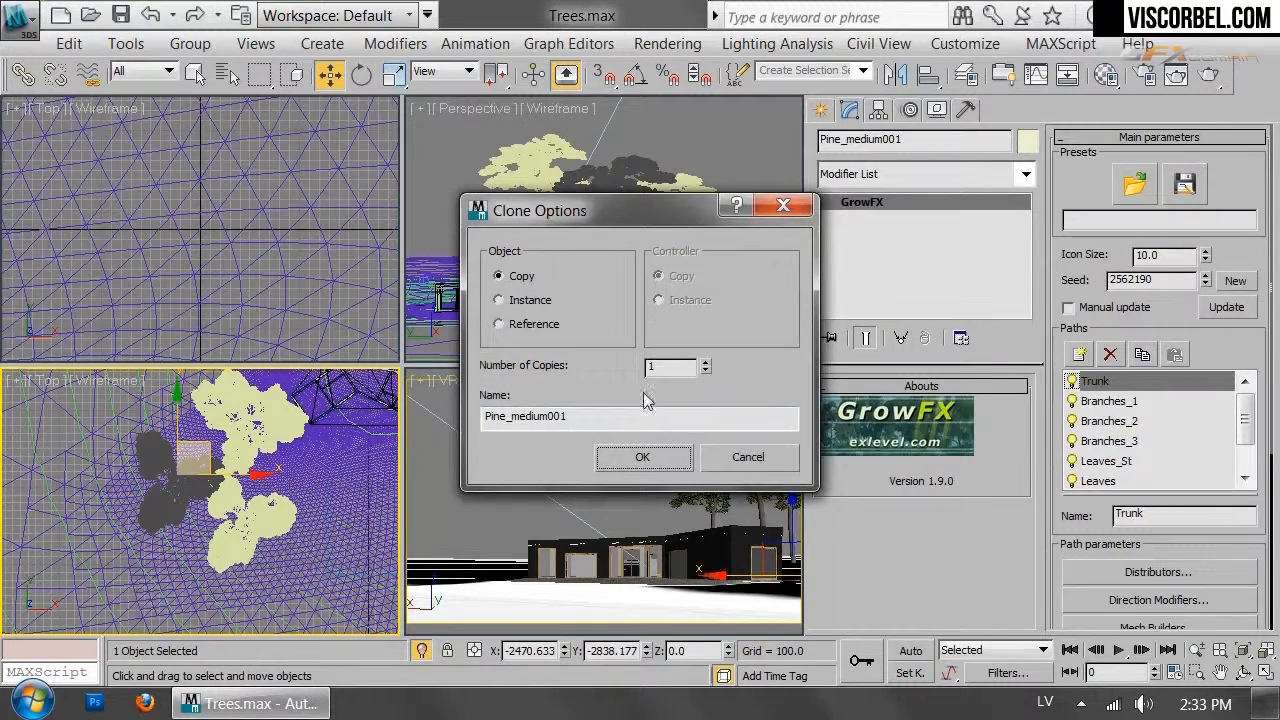
pyautogui.click(640, 457)
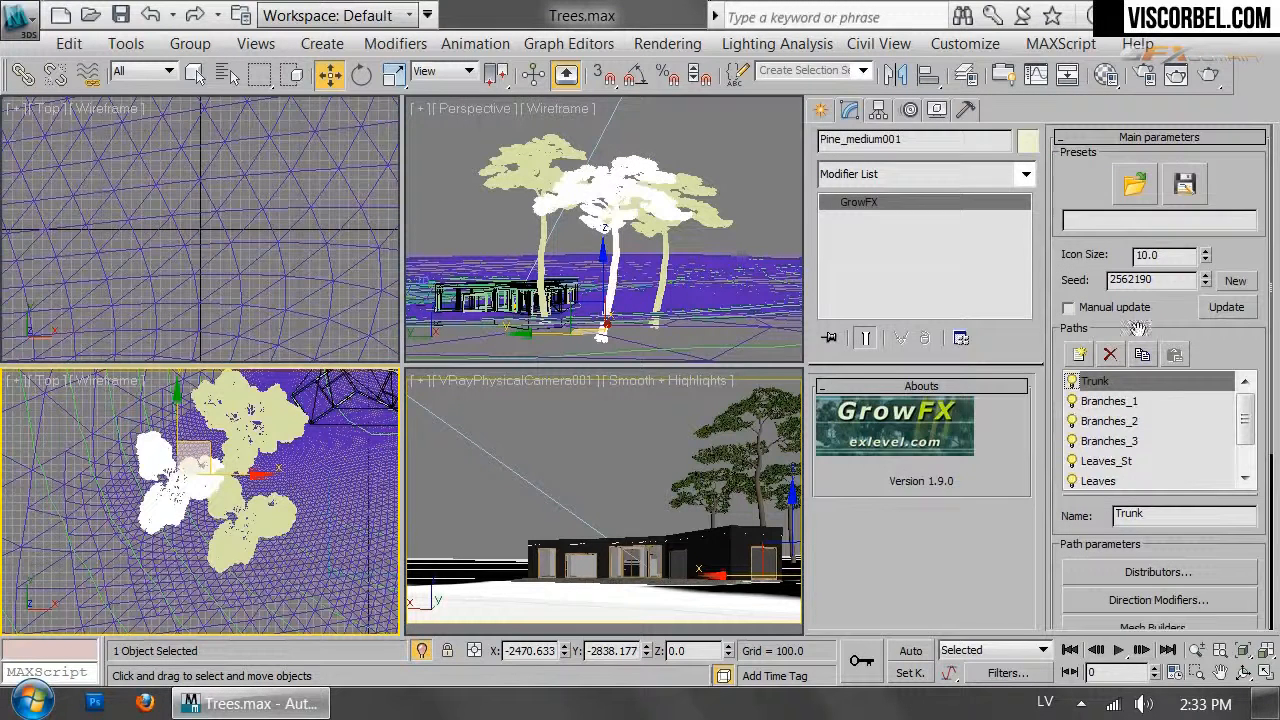
pyautogui.click(1234, 286)
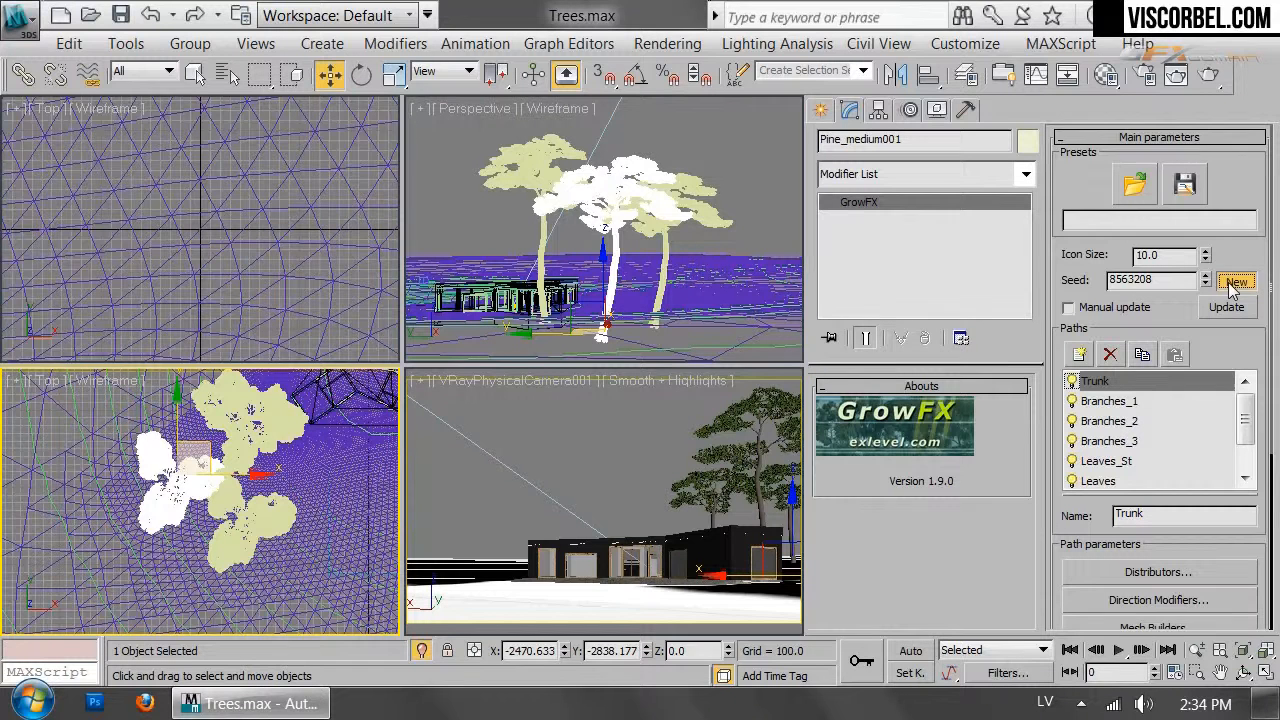
pyautogui.click(1232, 285)
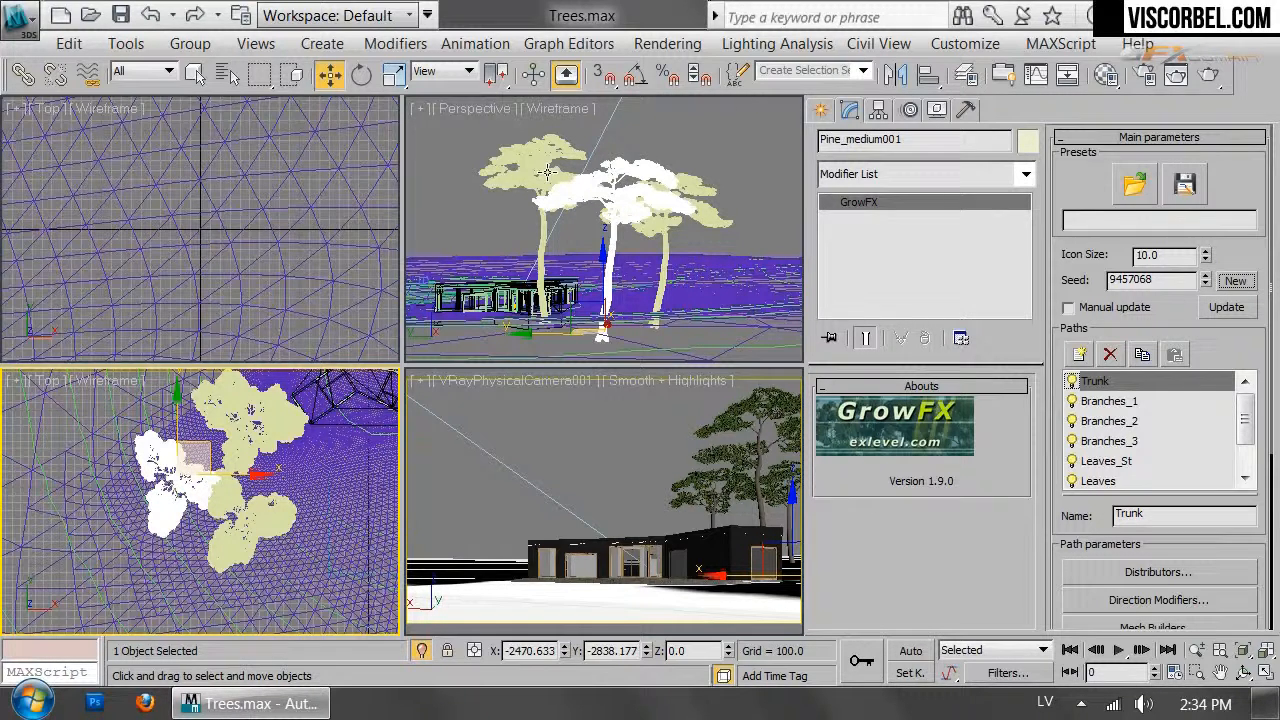
# Rotate Pine_medium001 about −150° around Z, then select Pine_large in Perspective
pyautogui.click(765, 577)
pyautogui.press('e')
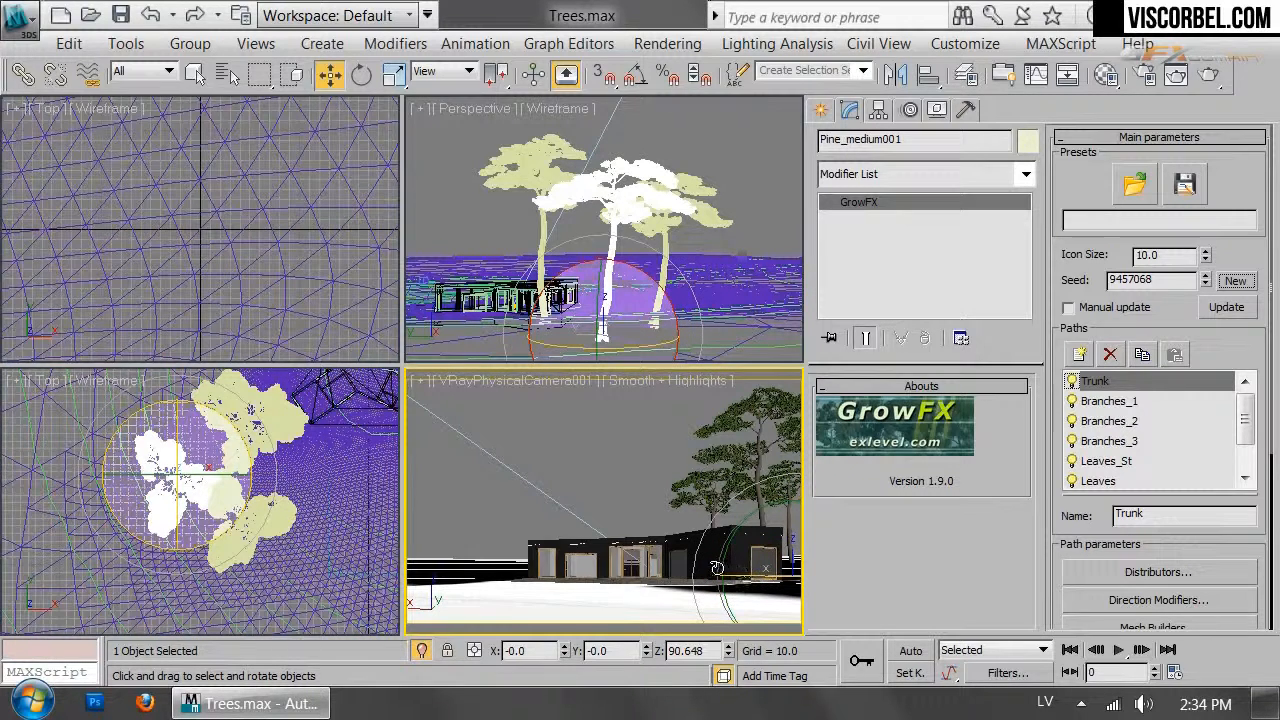
pyautogui.moveTo(703, 567); pyautogui.dragTo(815, 572)
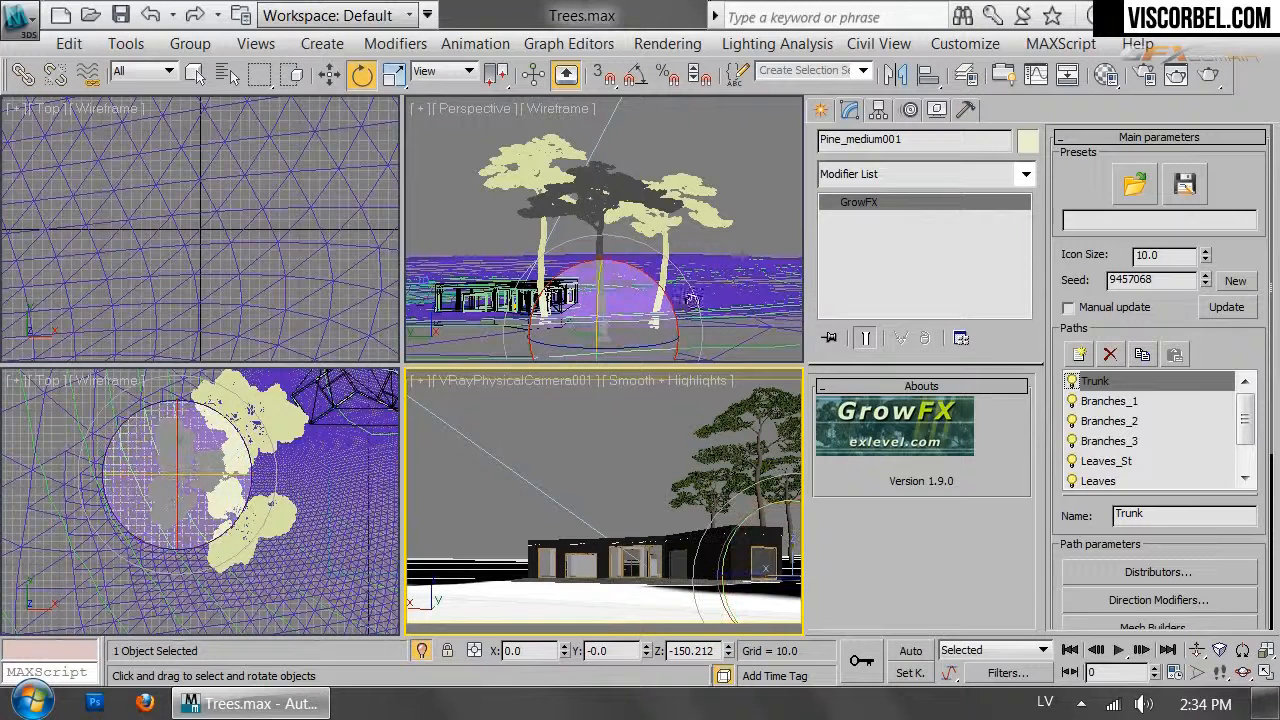
pyautogui.click(548, 166)
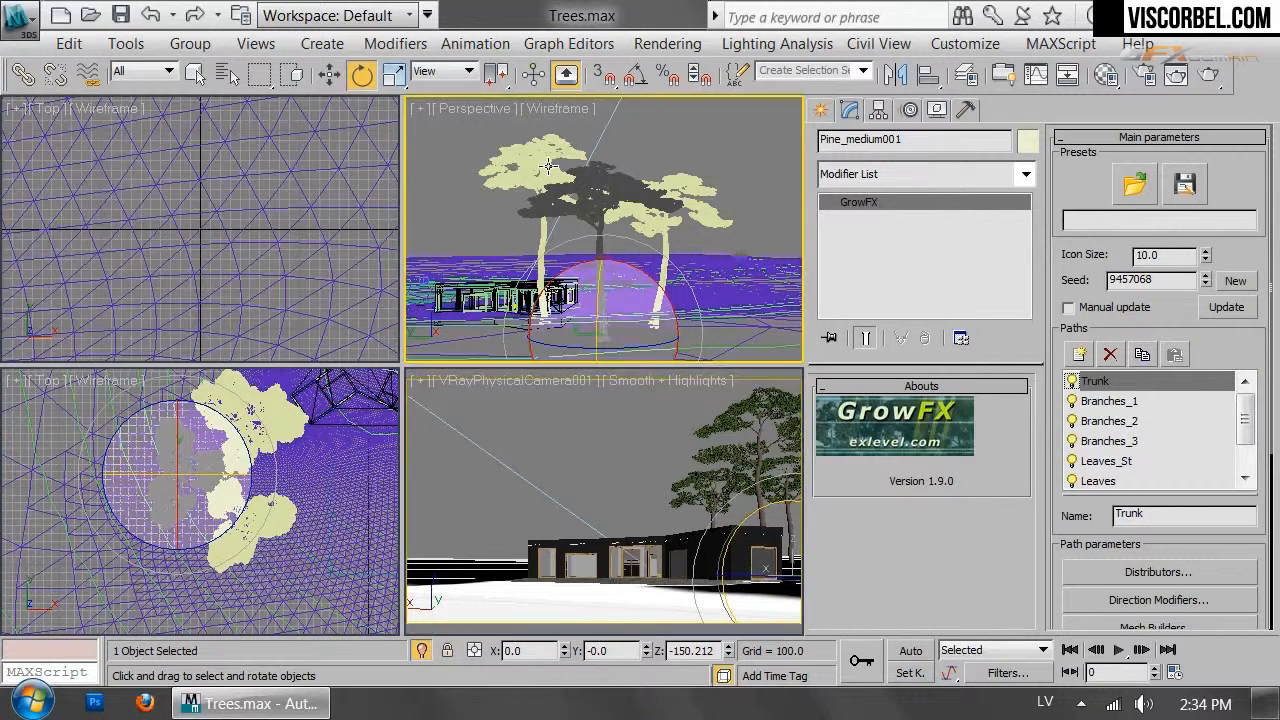
pyautogui.click(548, 166)
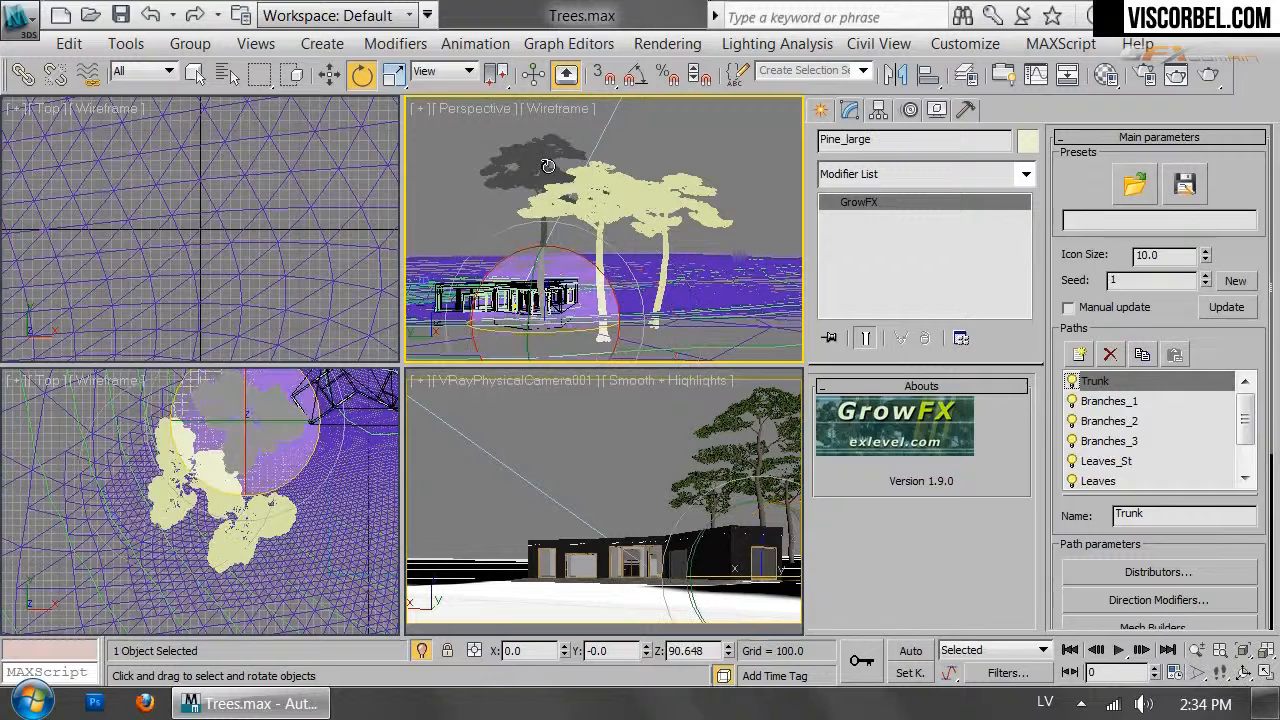
# Shift-clone Pine_large in the Top view as the instance Pine_large001
pyautogui.click(218, 519)
pyautogui.press('w')
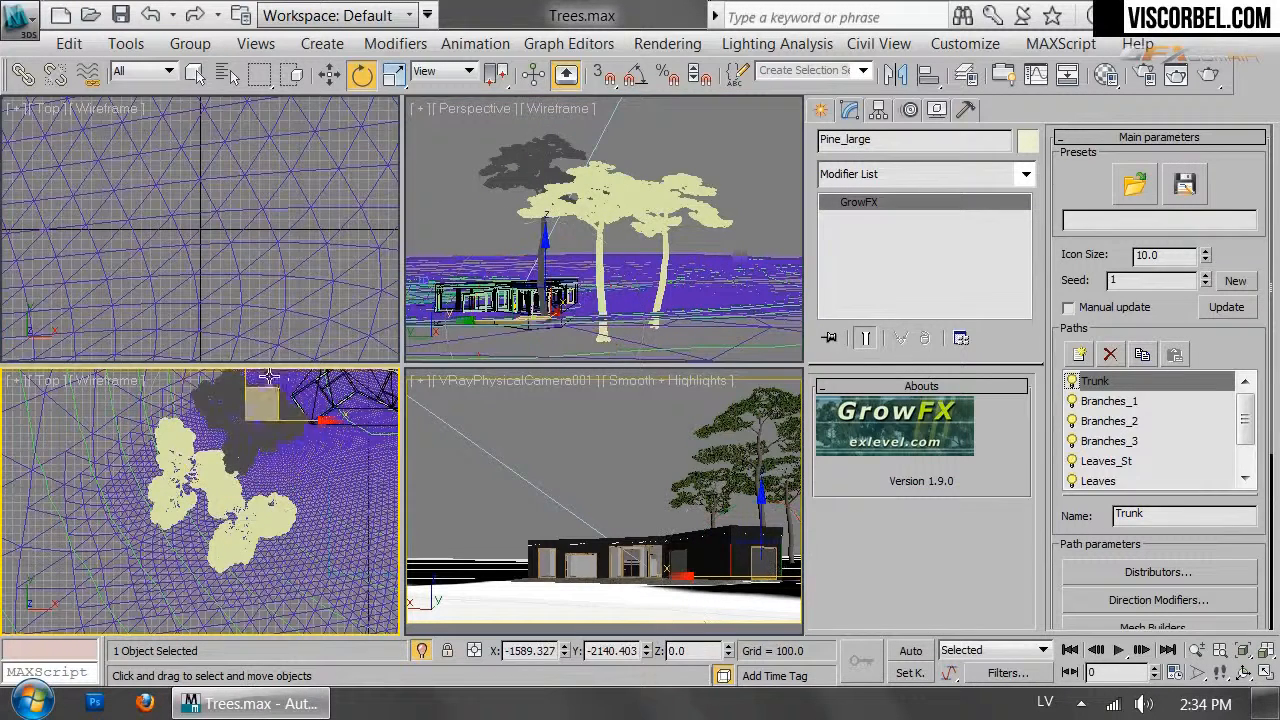
pyautogui.press('w')
pyautogui.moveTo(268, 414)
pyautogui.keyDown('shift'); pyautogui.mouseDown()
pyautogui.moveTo(276, 597)
pyautogui.moveTo(145, 598)
pyautogui.moveTo(202, 597)
pyautogui.moveTo(195, 518)
pyautogui.moveTo(240, 479)
pyautogui.moveTo(205, 527)
pyautogui.moveTo(219, 460)
pyautogui.moveTo(264, 470)
pyautogui.moveTo(252, 474)
pyautogui.mouseUp(); pyautogui.keyUp('shift')
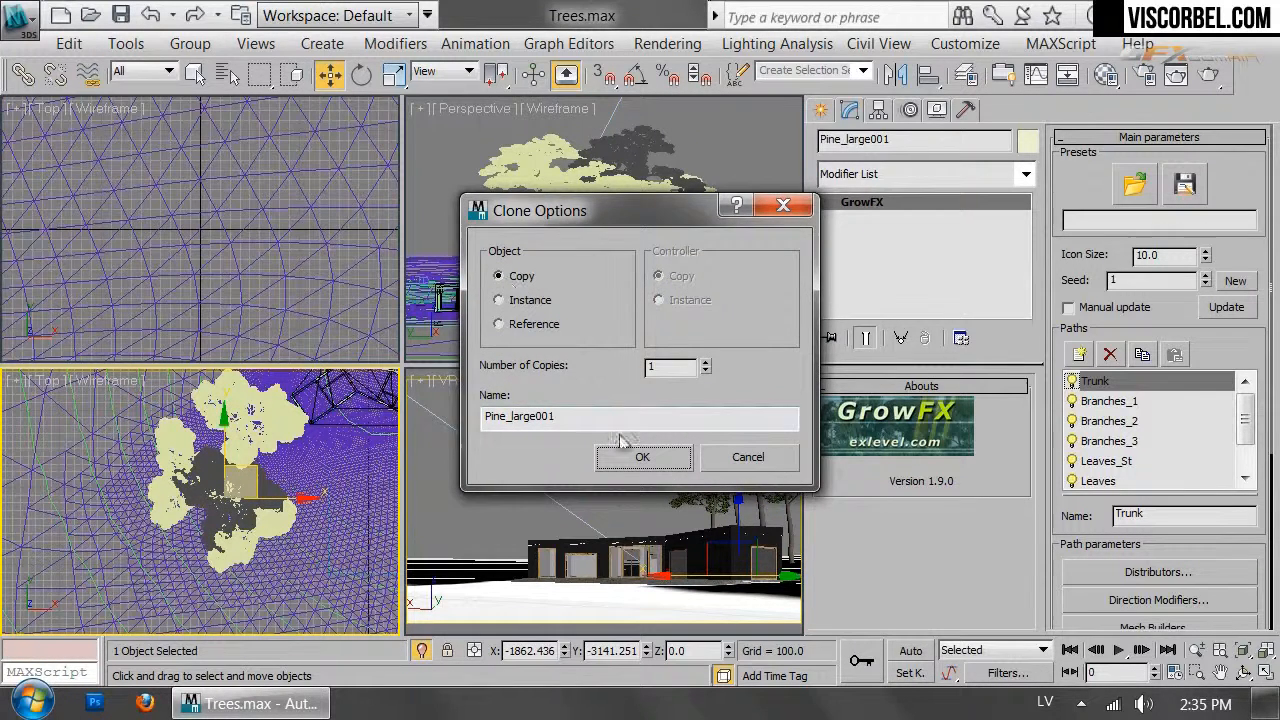
pyautogui.click(541, 312)
pyautogui.click(641, 457)
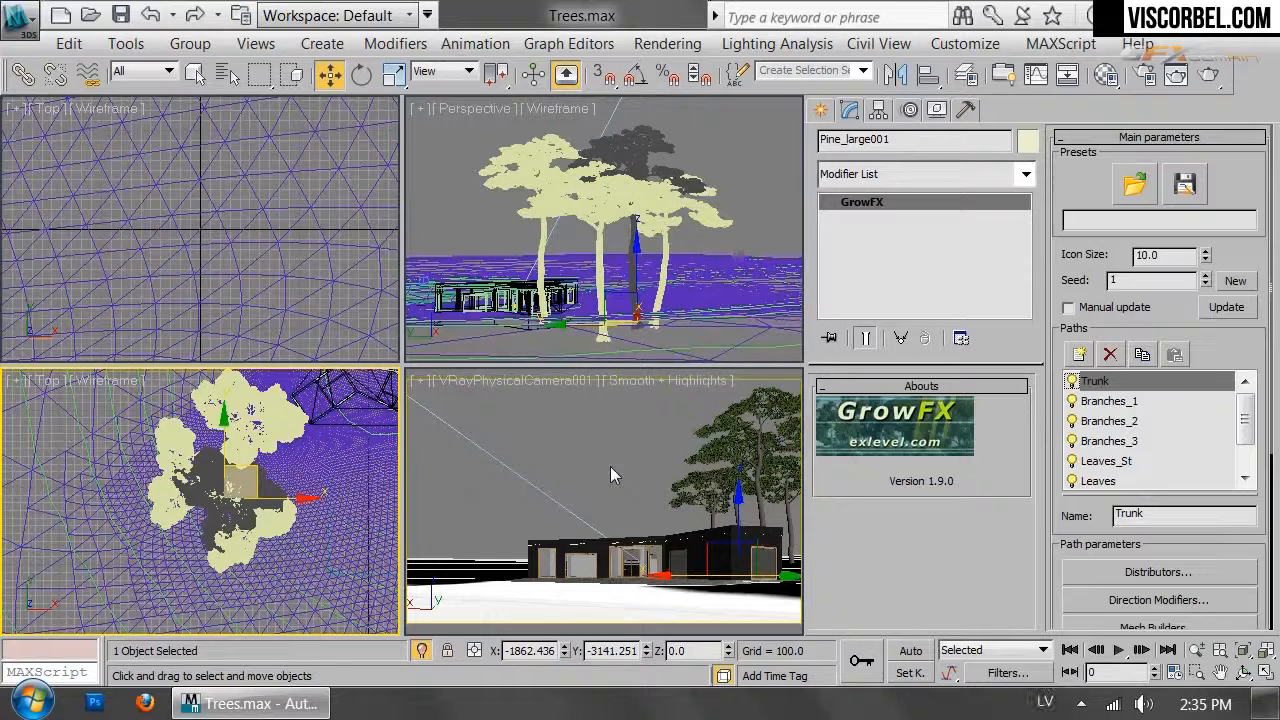
# Rotate Pine_large001 about −127° around its vertical Z axis
pyautogui.press('e')
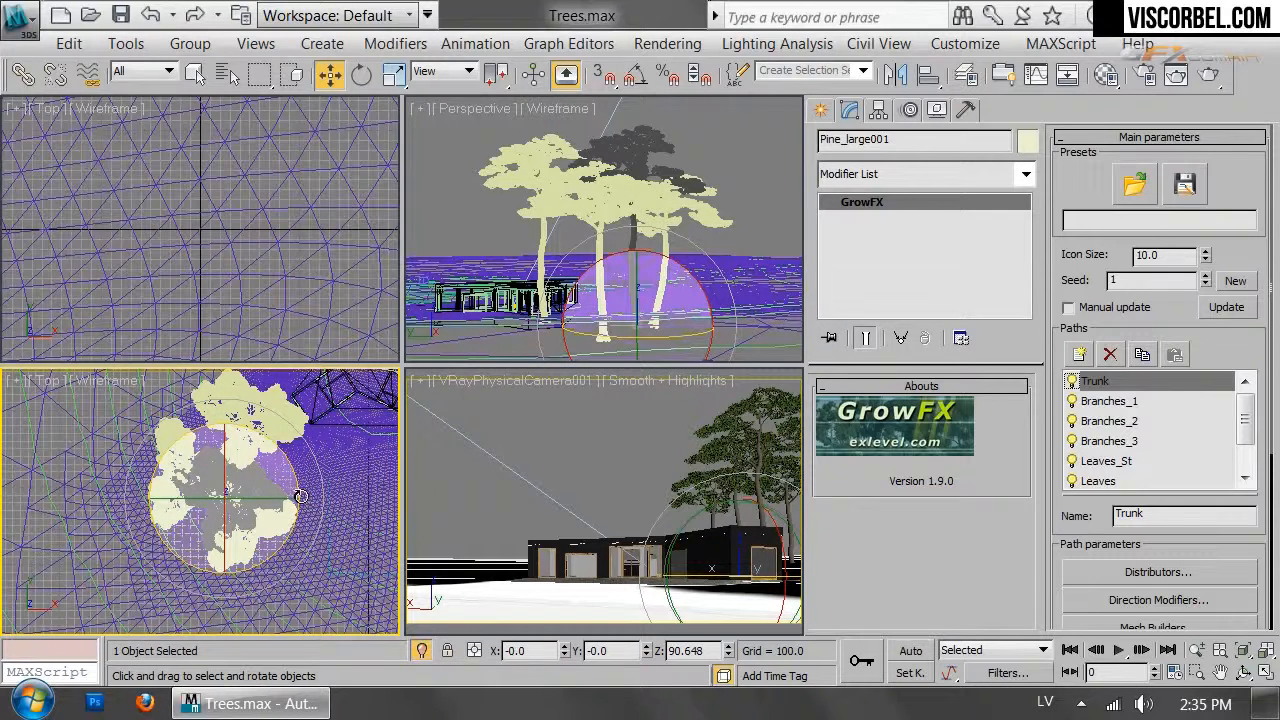
pyautogui.moveTo(320, 565); pyautogui.dragTo(325, 628)
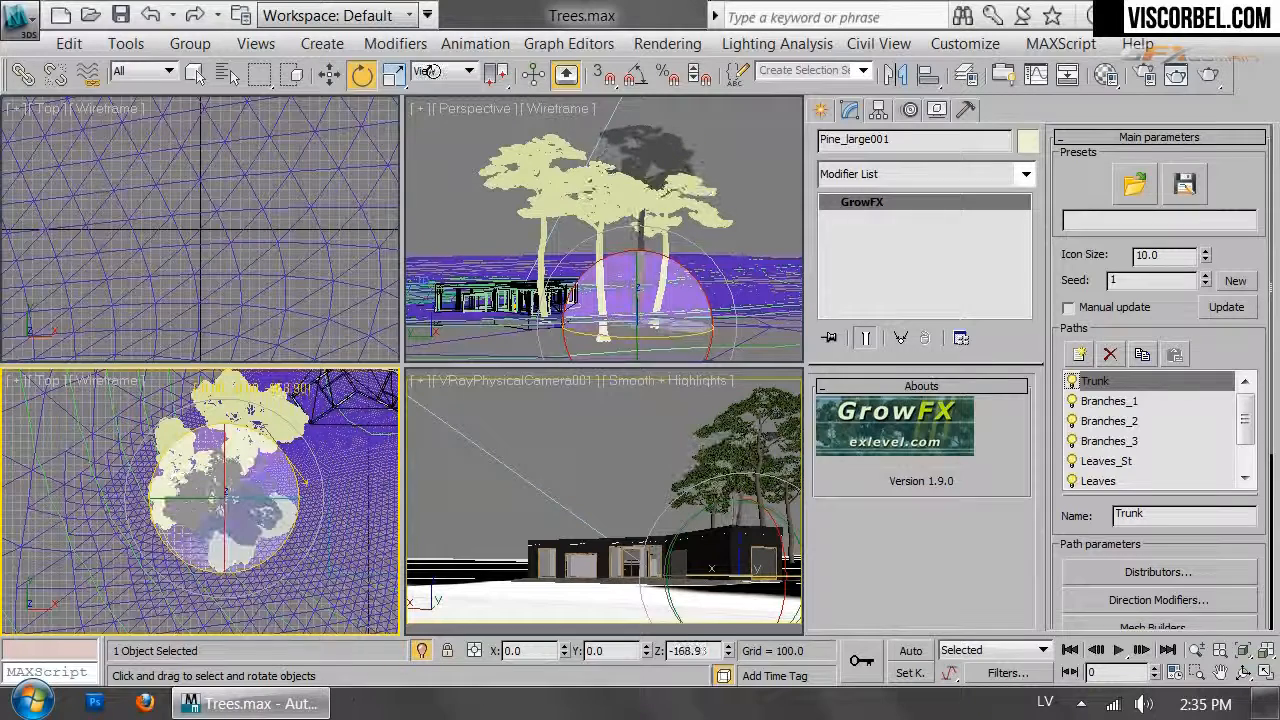
pyautogui.moveTo(427, 70); pyautogui.dragTo(350, 168)
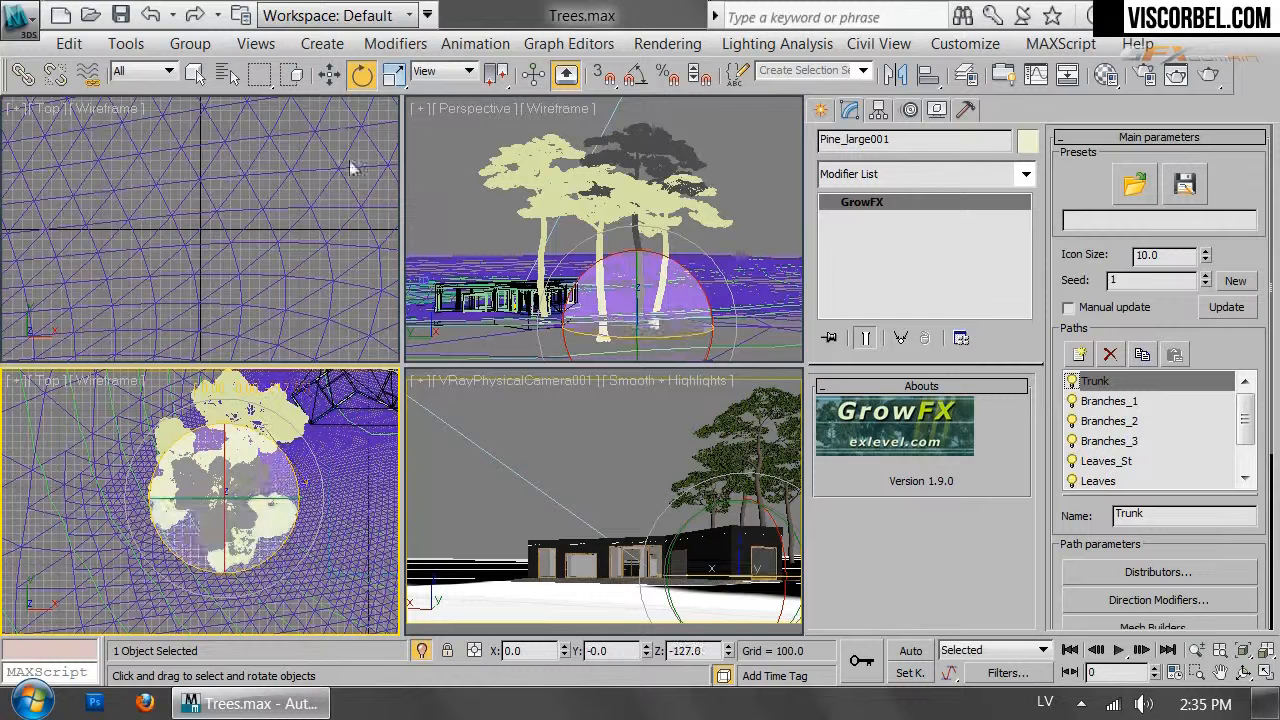
pyautogui.click(565, 73)
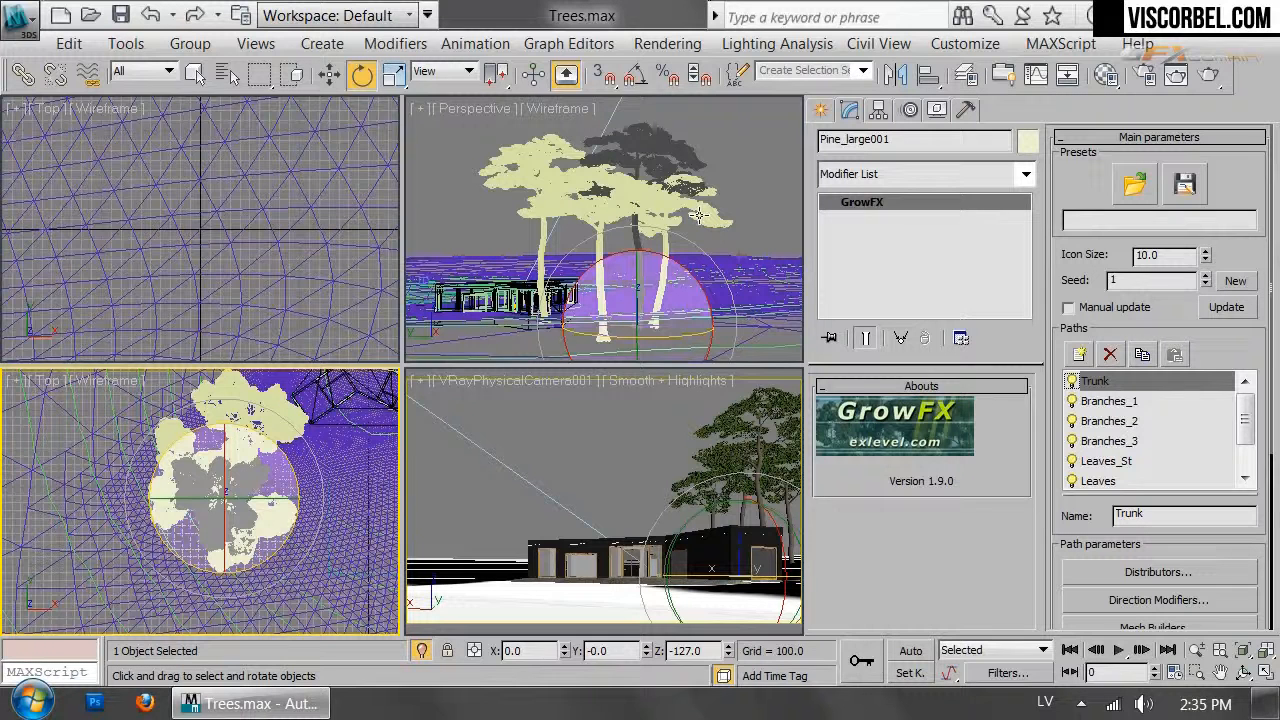
pyautogui.rightClick(739, 252)
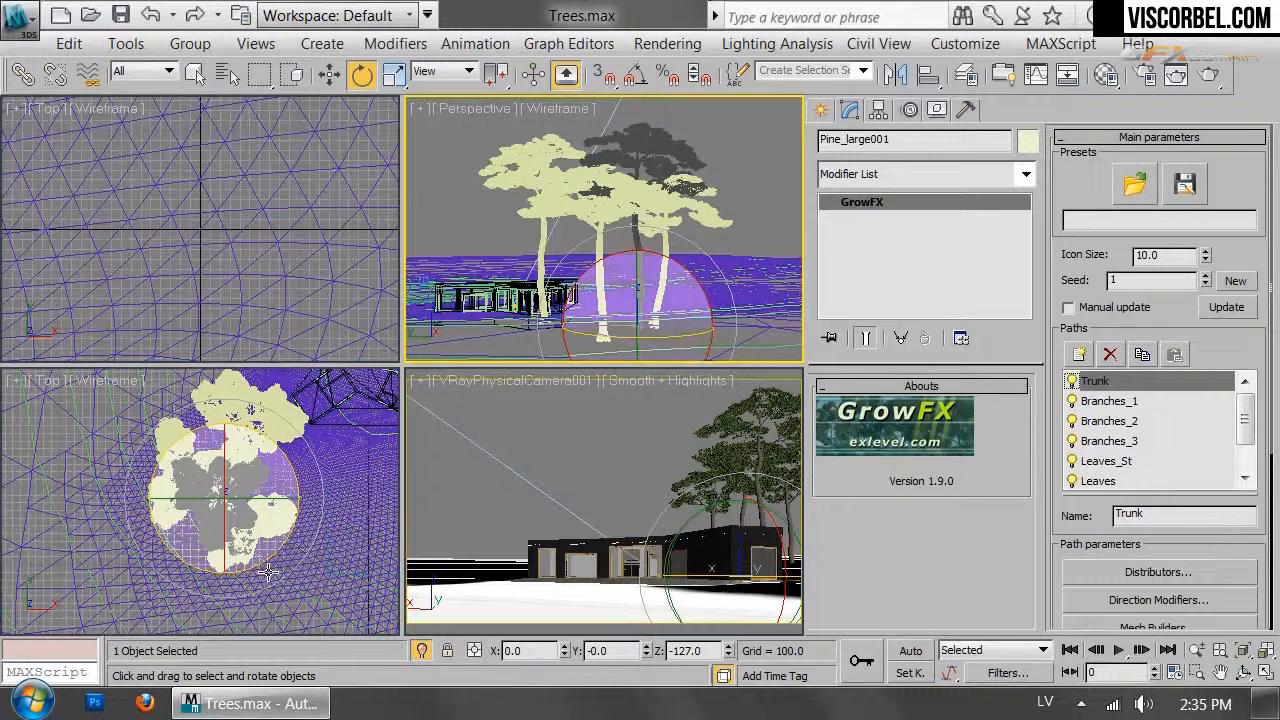
pyautogui.moveTo(268, 572); pyautogui.dragTo(268, 572)
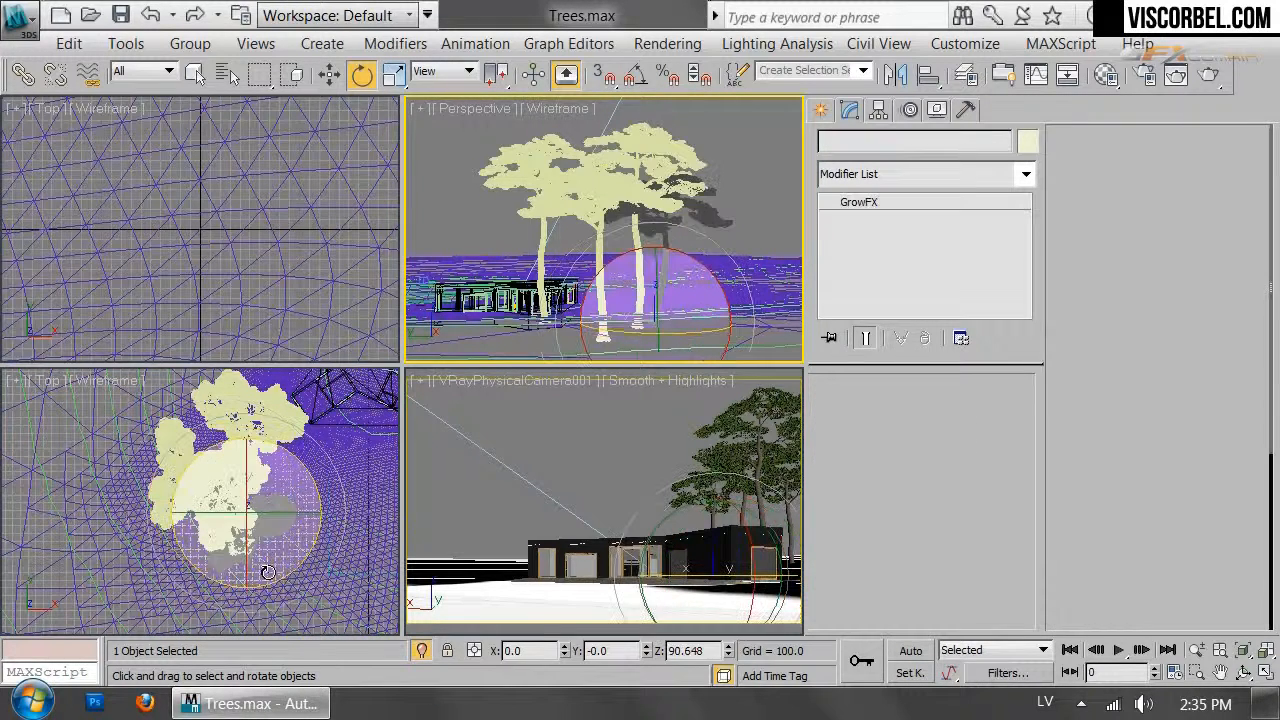
pyautogui.scroll(-5, 270, 540)
# Shift-clone Pine_medium farther down as the instance Pine_medium002
pyautogui.press('w')
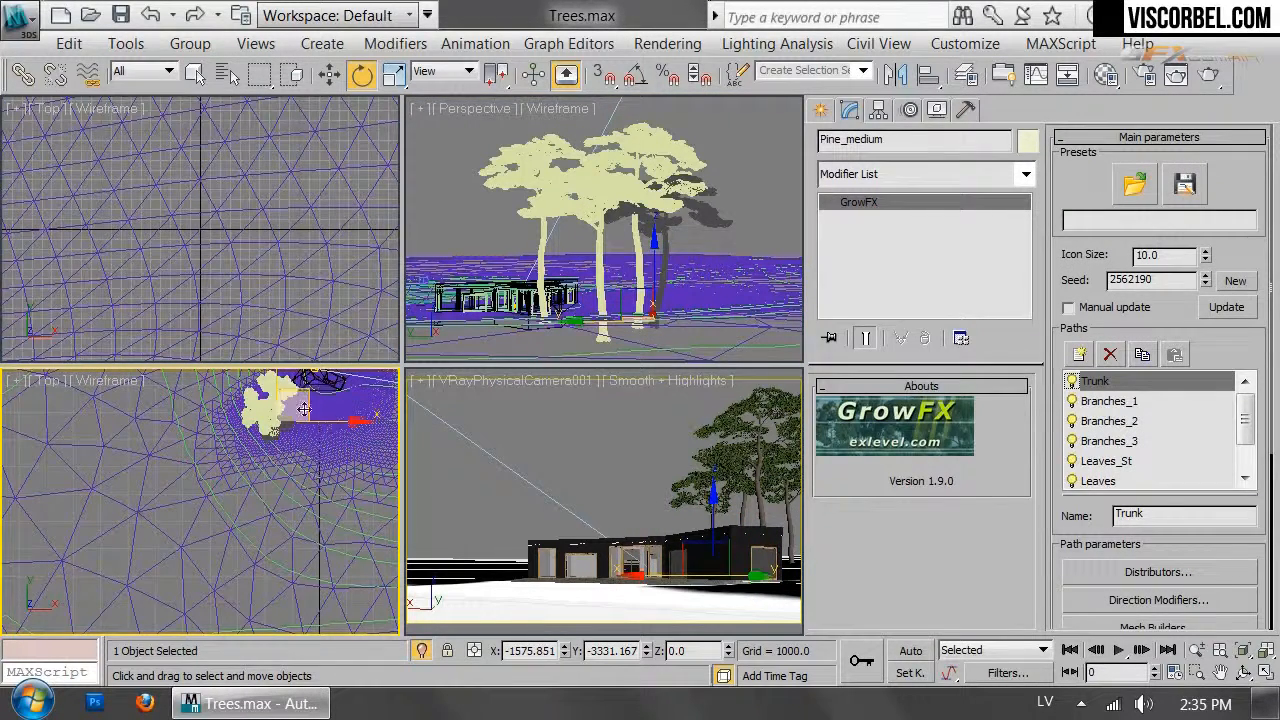
pyautogui.moveTo(283, 483)
pyautogui.keyDown('shift'); pyautogui.mouseDown()
pyautogui.moveTo(334, 474)
pyautogui.moveTo(300, 470)
pyautogui.moveTo(300, 443)
pyautogui.moveTo(318, 443)
pyautogui.mouseUp(); pyautogui.keyUp('shift')
pyautogui.click(645, 458)
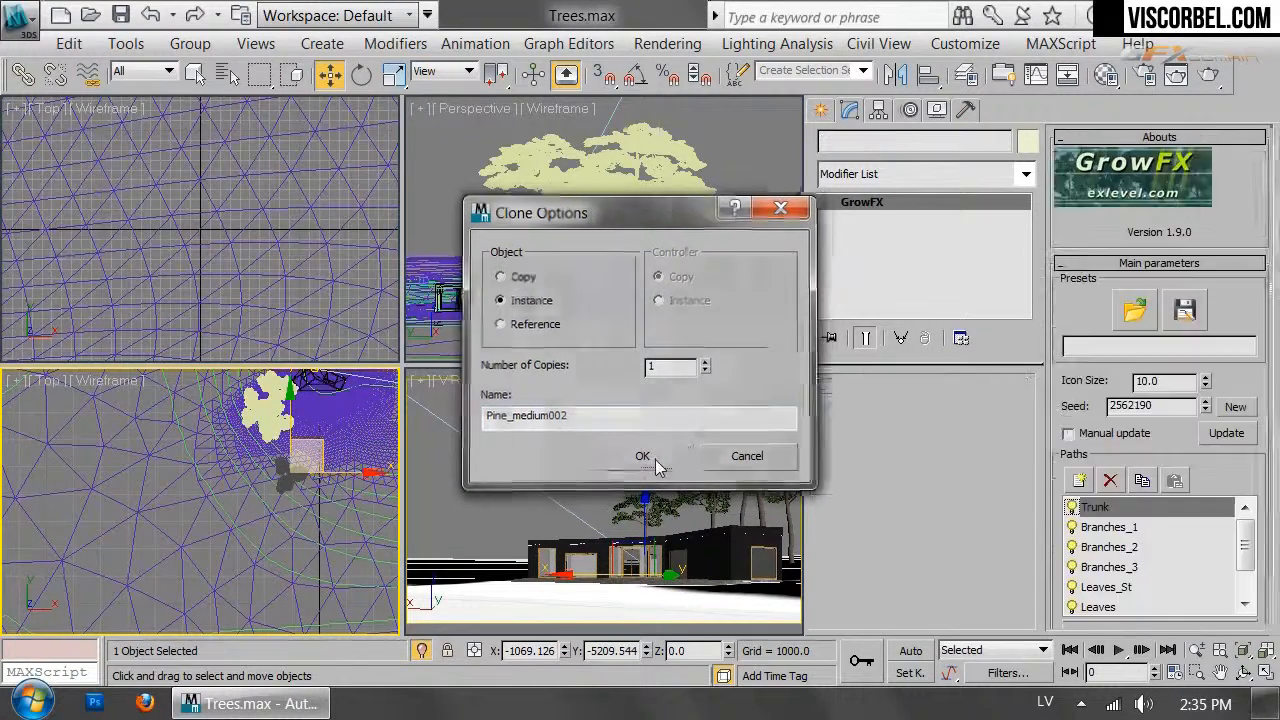
# Rotate Pine_medium002 around Z, rescale it to about 283%, and deselect it
pyautogui.press('e')
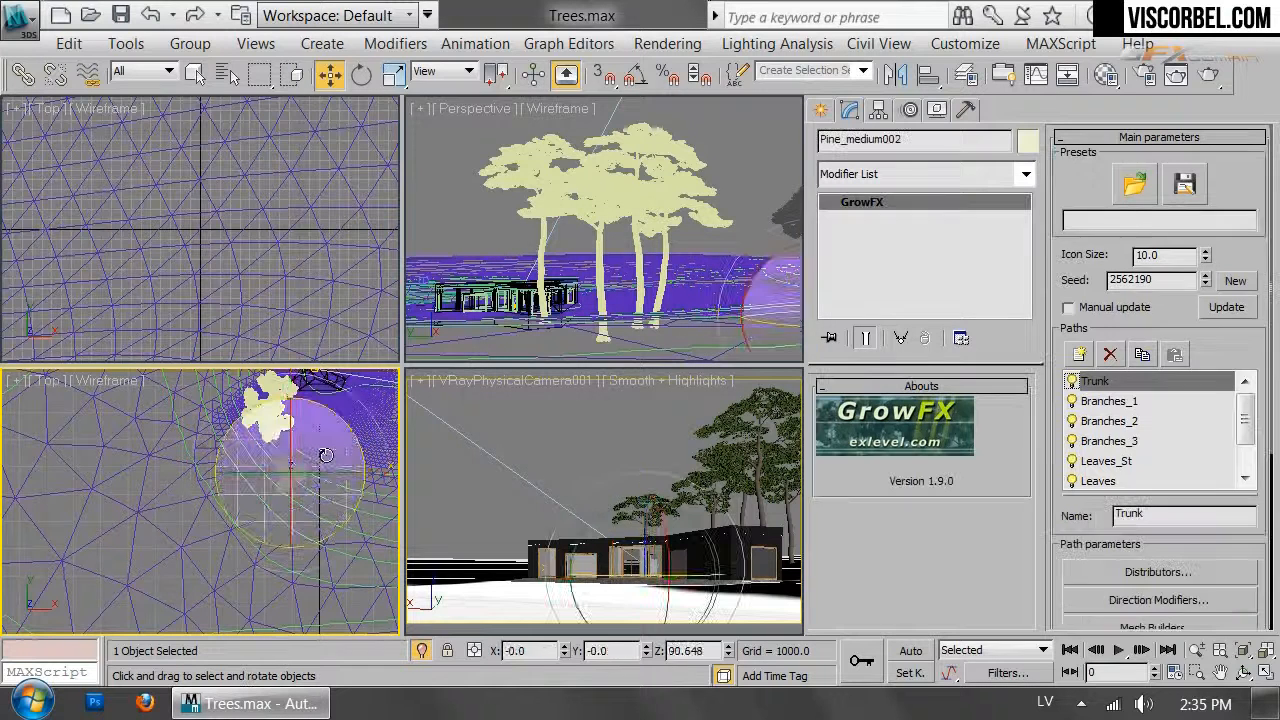
pyautogui.moveTo(345, 420)
pyautogui.mouseDown()
pyautogui.moveTo(375, 560)
pyautogui.moveTo(430, 704)
pyautogui.moveTo(485, 18)
pyautogui.moveTo(520, 37)
pyautogui.moveTo(476, 20)
pyautogui.mouseUp()
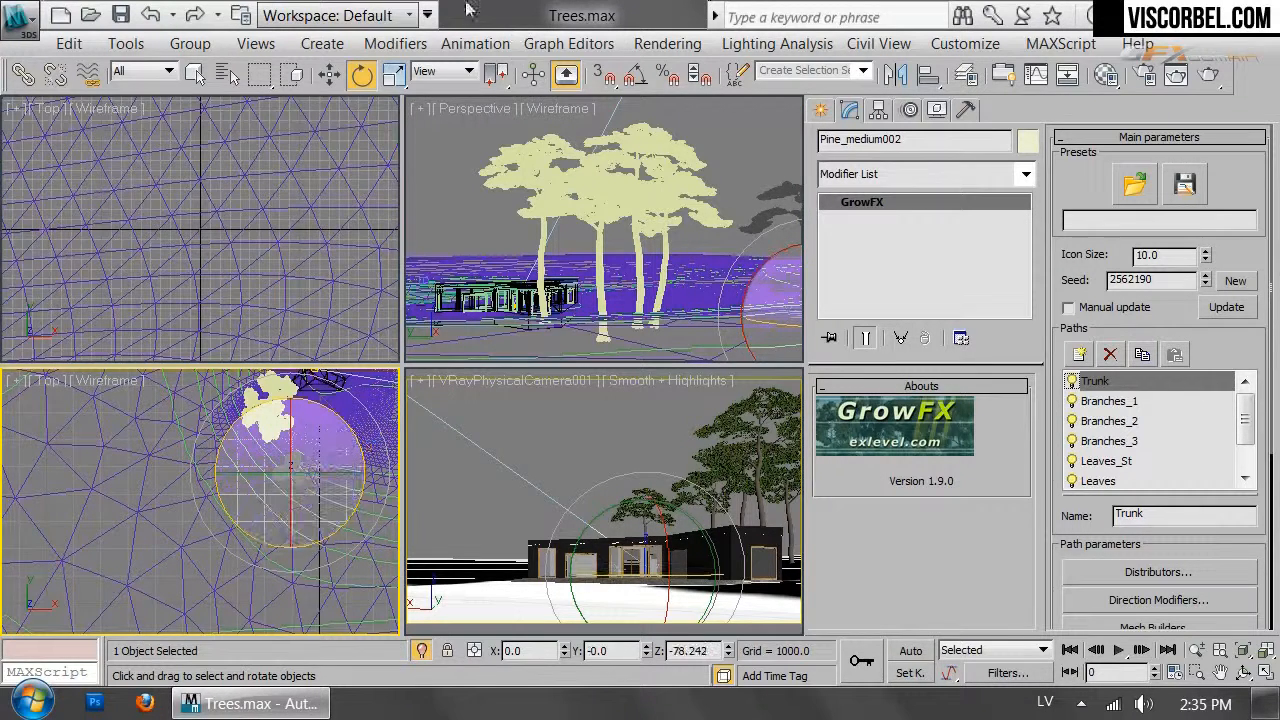
pyautogui.press('r')
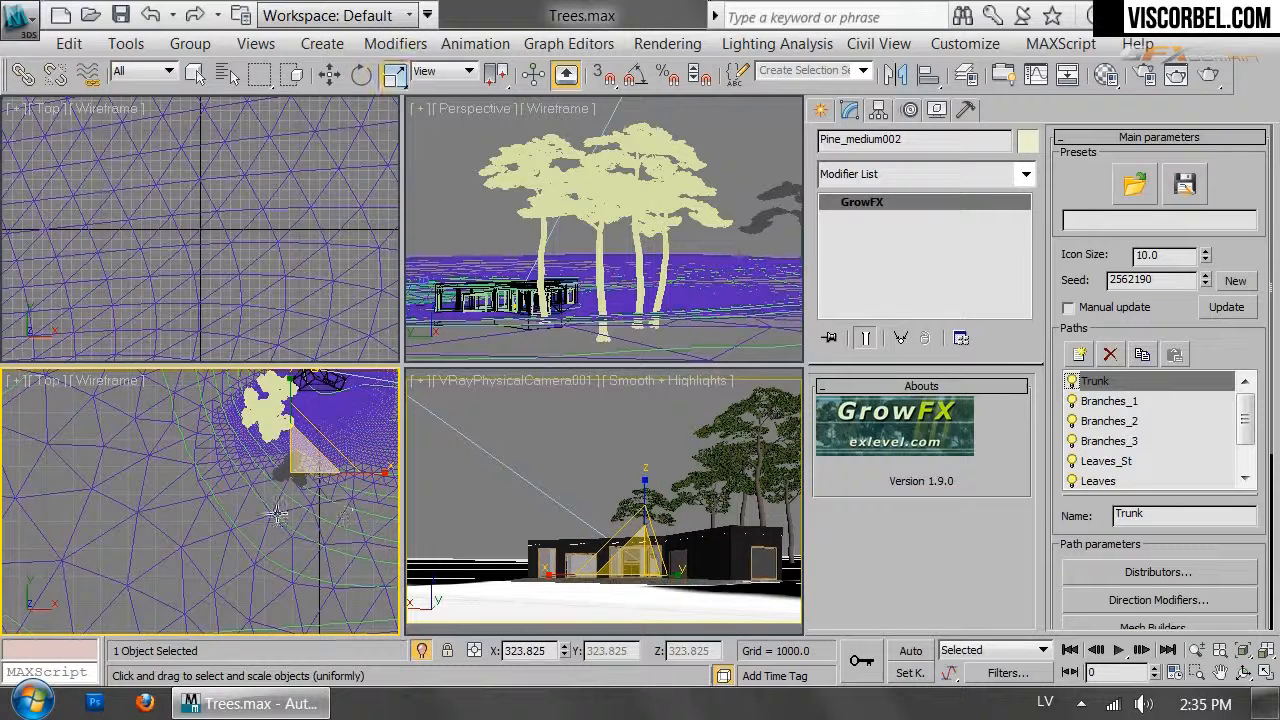
pyautogui.moveTo(298, 470); pyautogui.dragTo(295, 483)
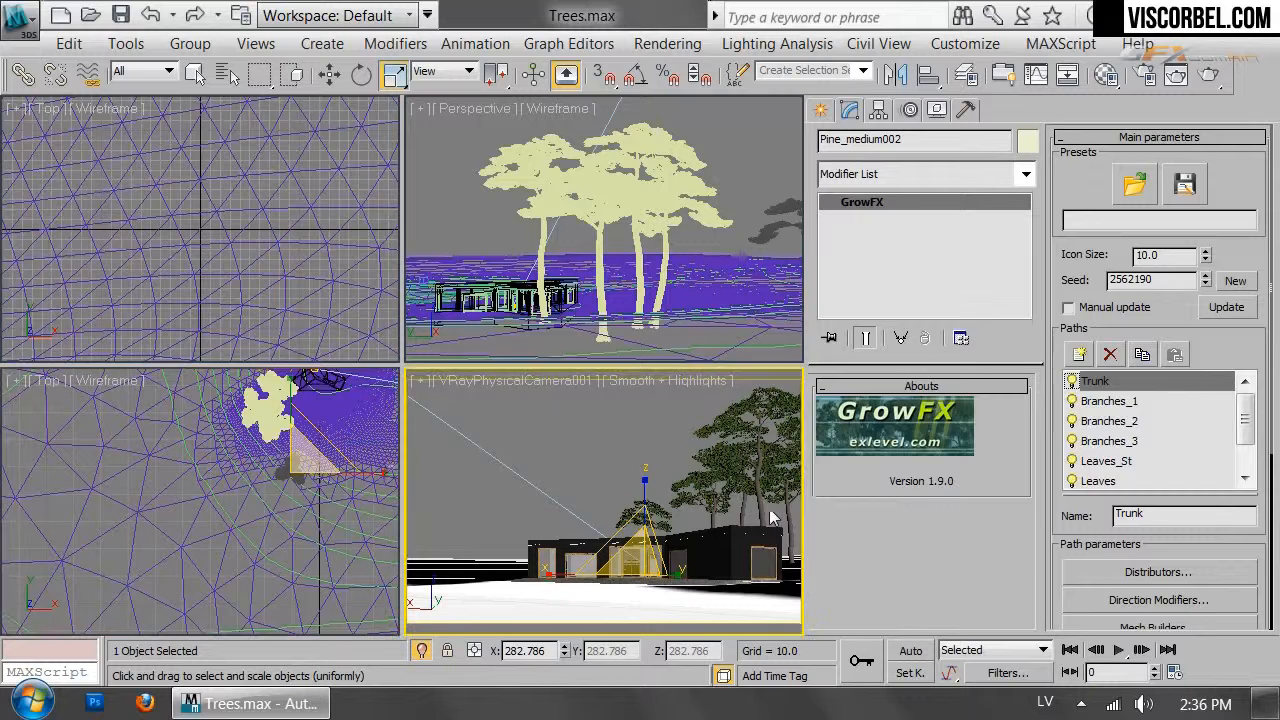
pyautogui.click(771, 518)
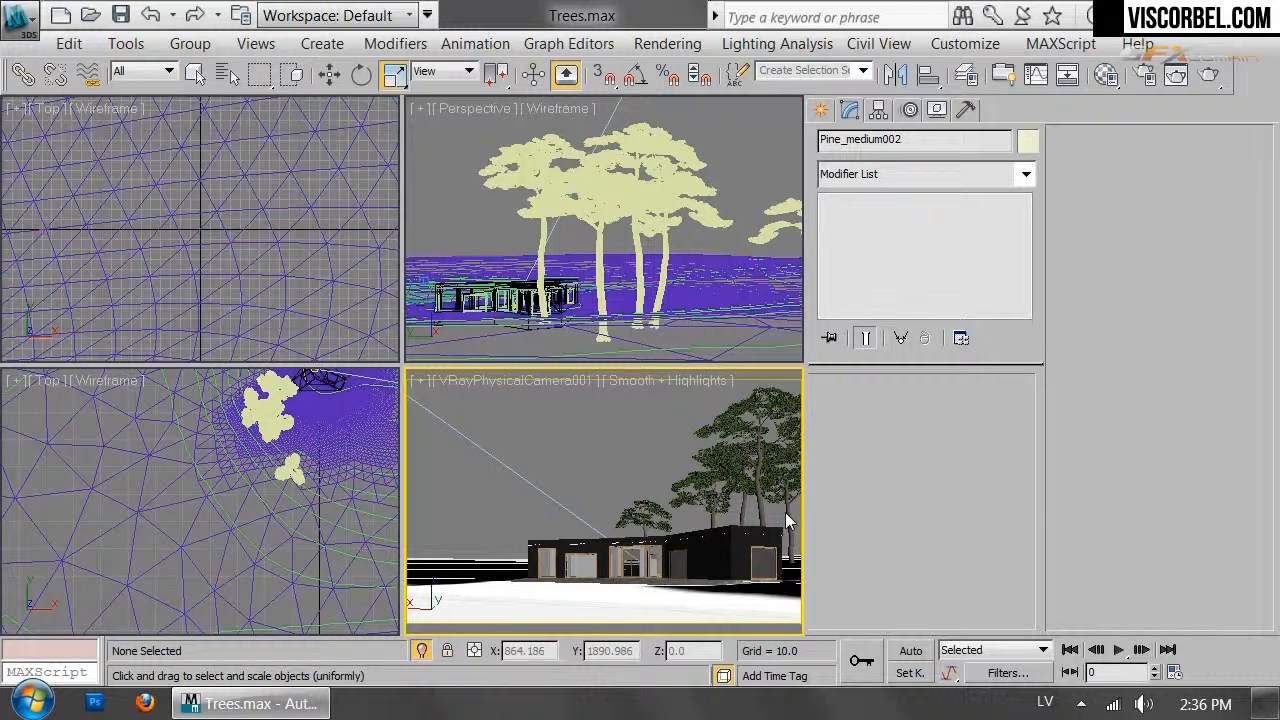
# Select four pines and set the reference coordinate system to Screen for moving
pyautogui.moveTo(665, 410); pyautogui.dragTo(793, 511)
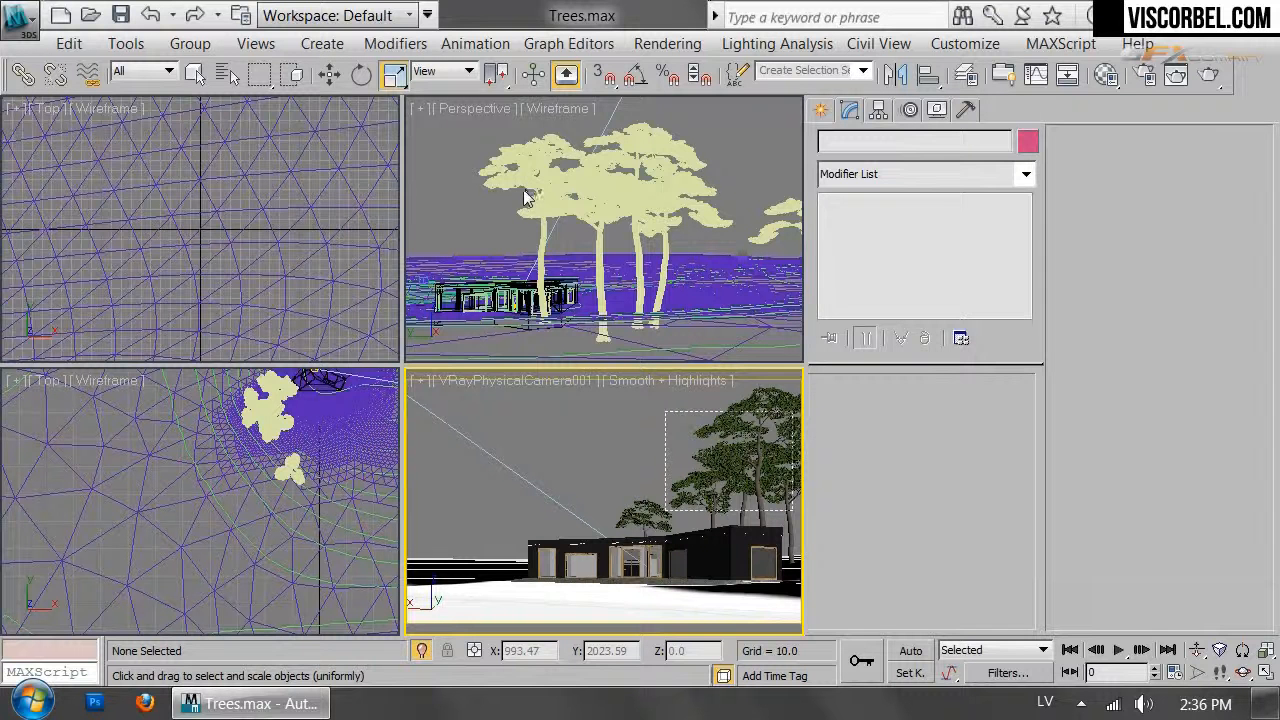
pyautogui.click(466, 71)
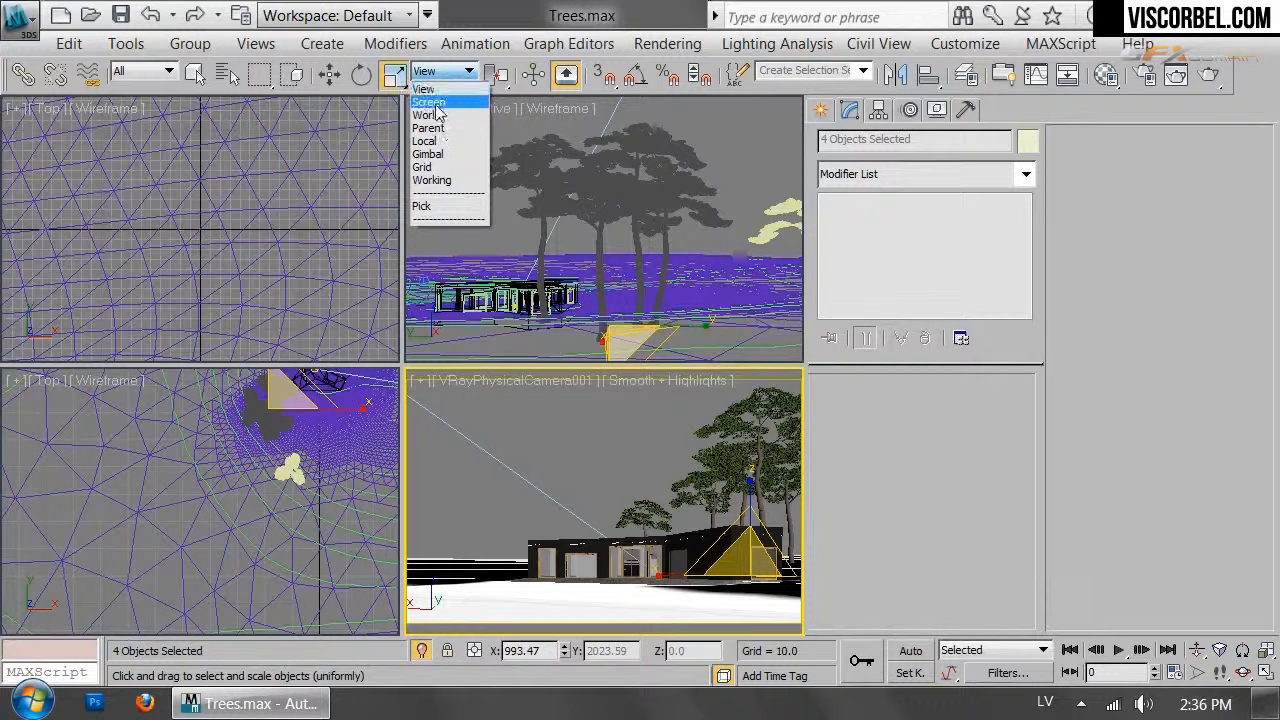
pyautogui.click(435, 103)
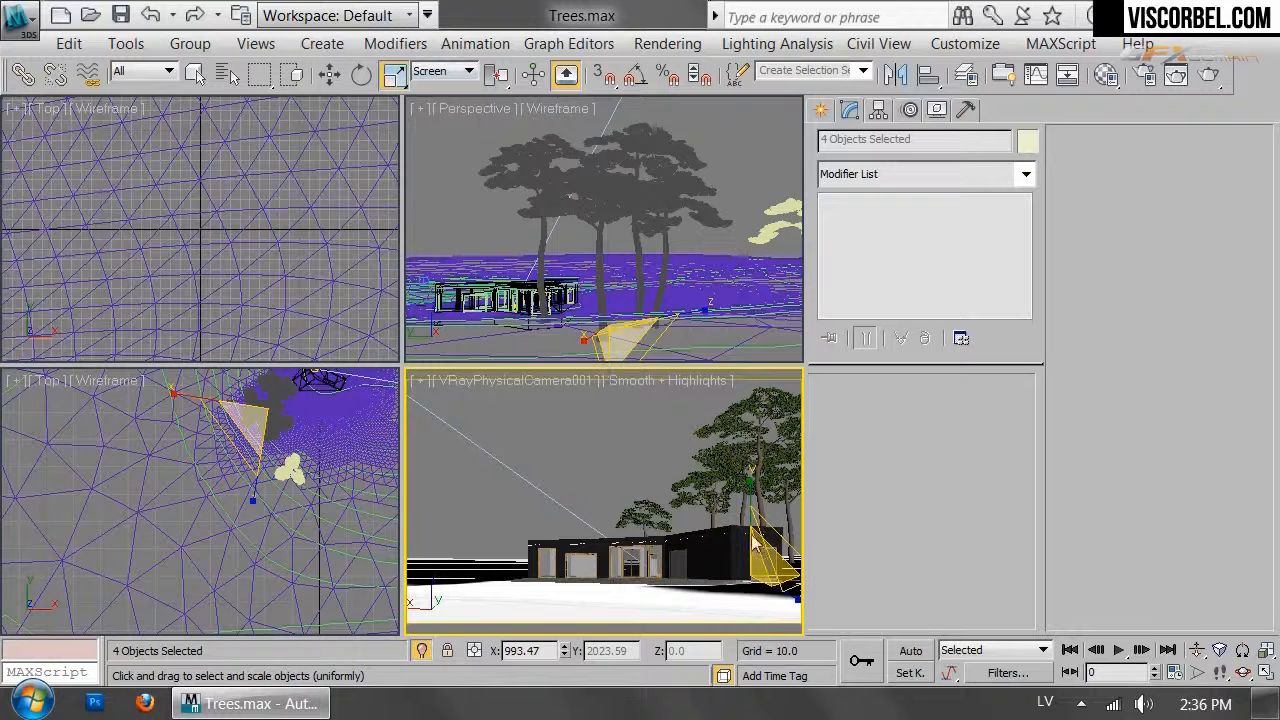
pyautogui.press('r')
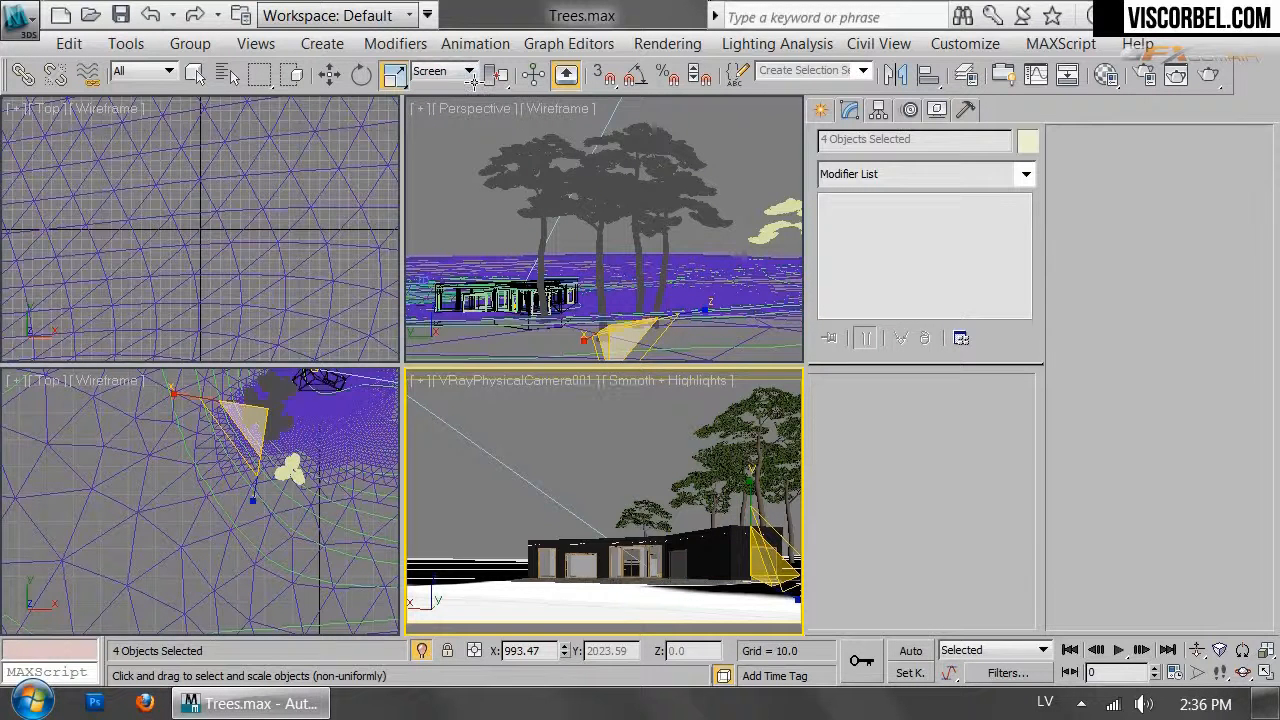
pyautogui.press('w')
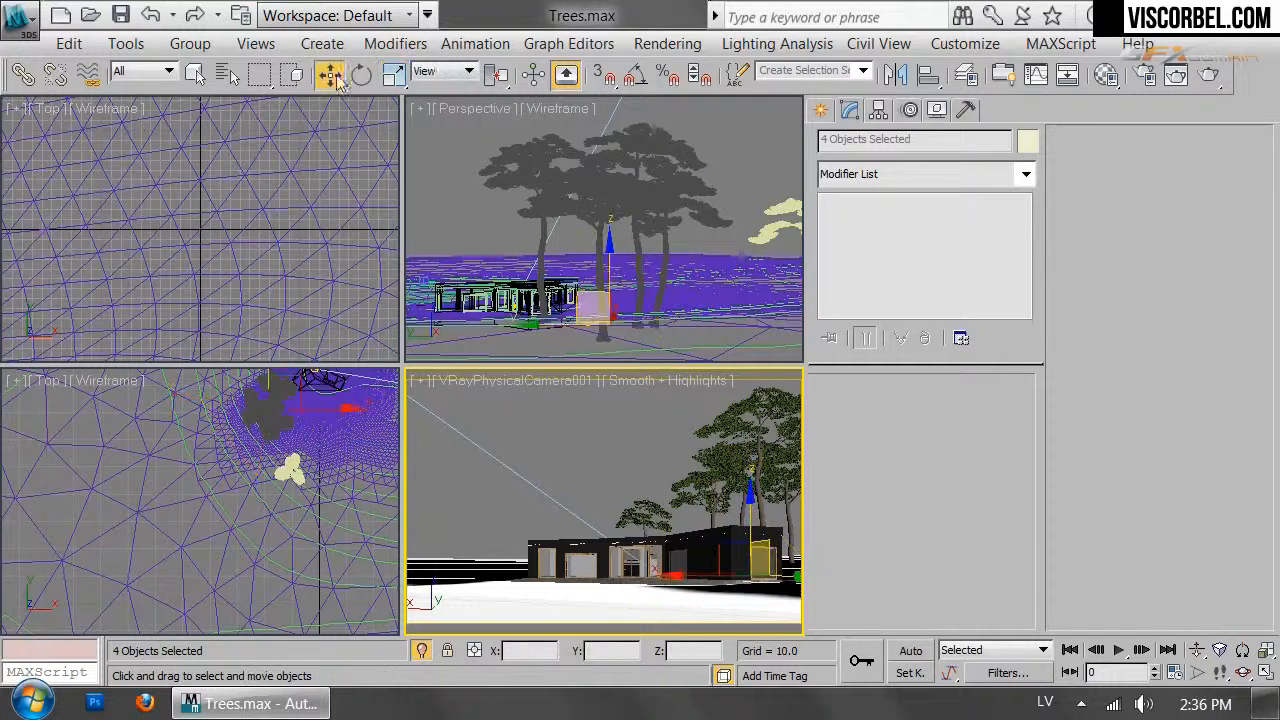
pyautogui.click(454, 74)
pyautogui.click(445, 106)
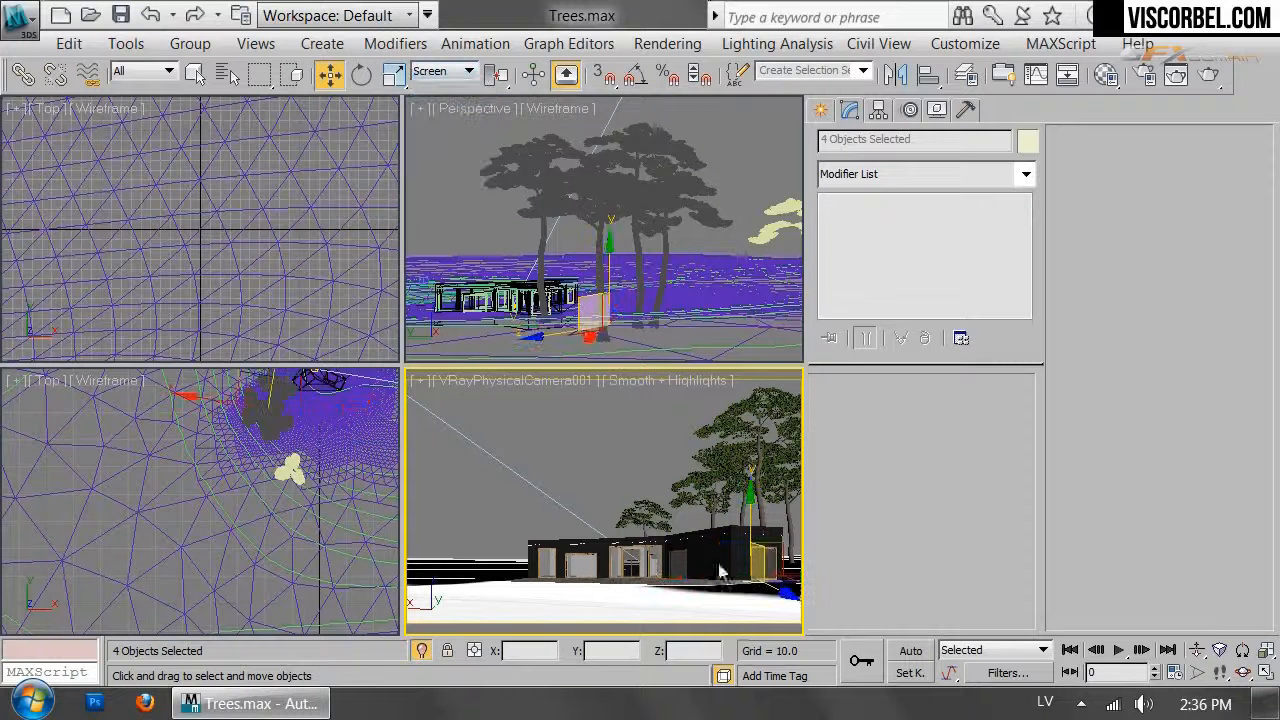
# Offset the group sideways, then Pine_medium to X −1127.853, Y −3402.964, using Move Type-In
pyautogui.rightClick(330, 75)
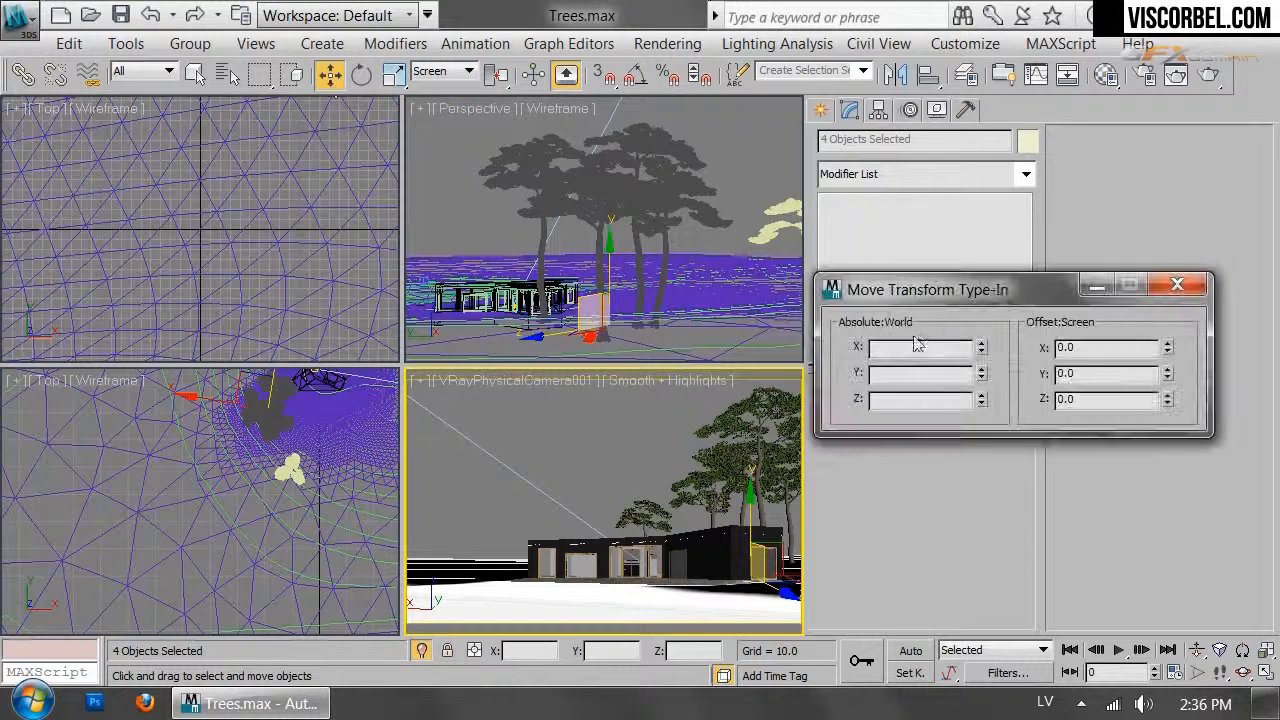
pyautogui.moveTo(1168, 348)
pyautogui.mouseDown()
pyautogui.moveTo(1170, 401)
pyautogui.moveTo(1152, 350)
pyautogui.mouseUp()
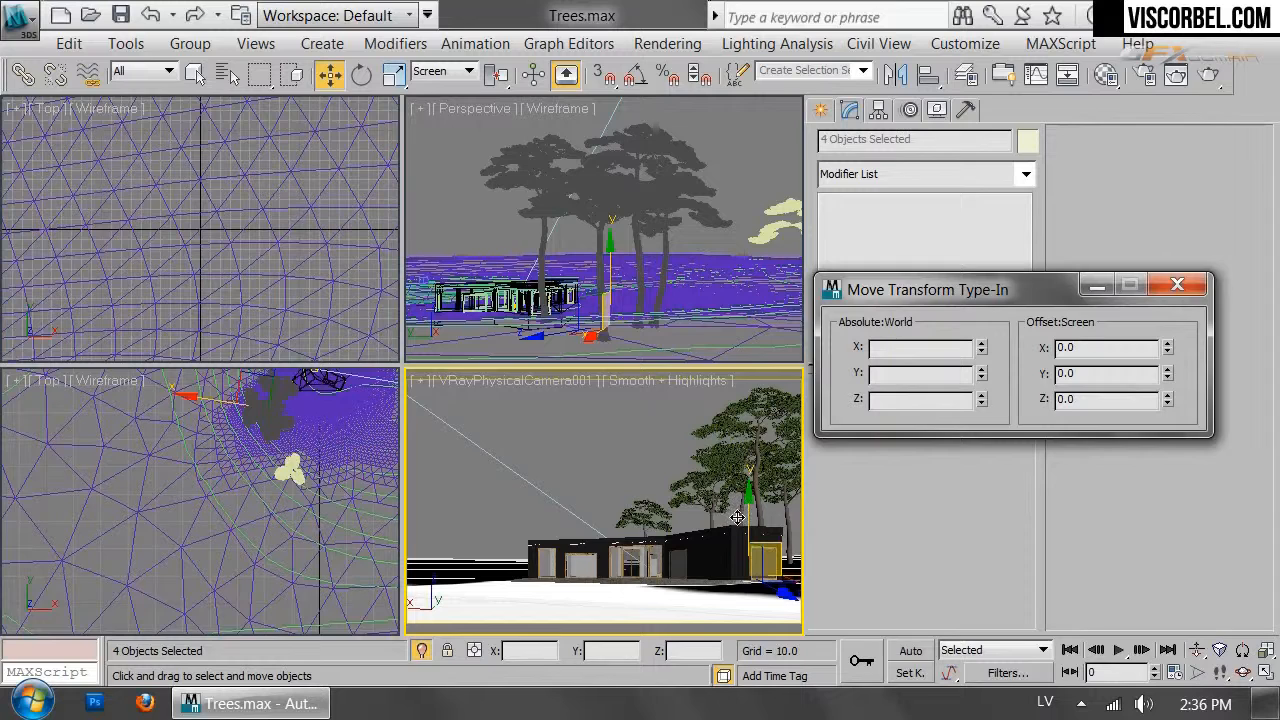
pyautogui.middleClick(738, 517)
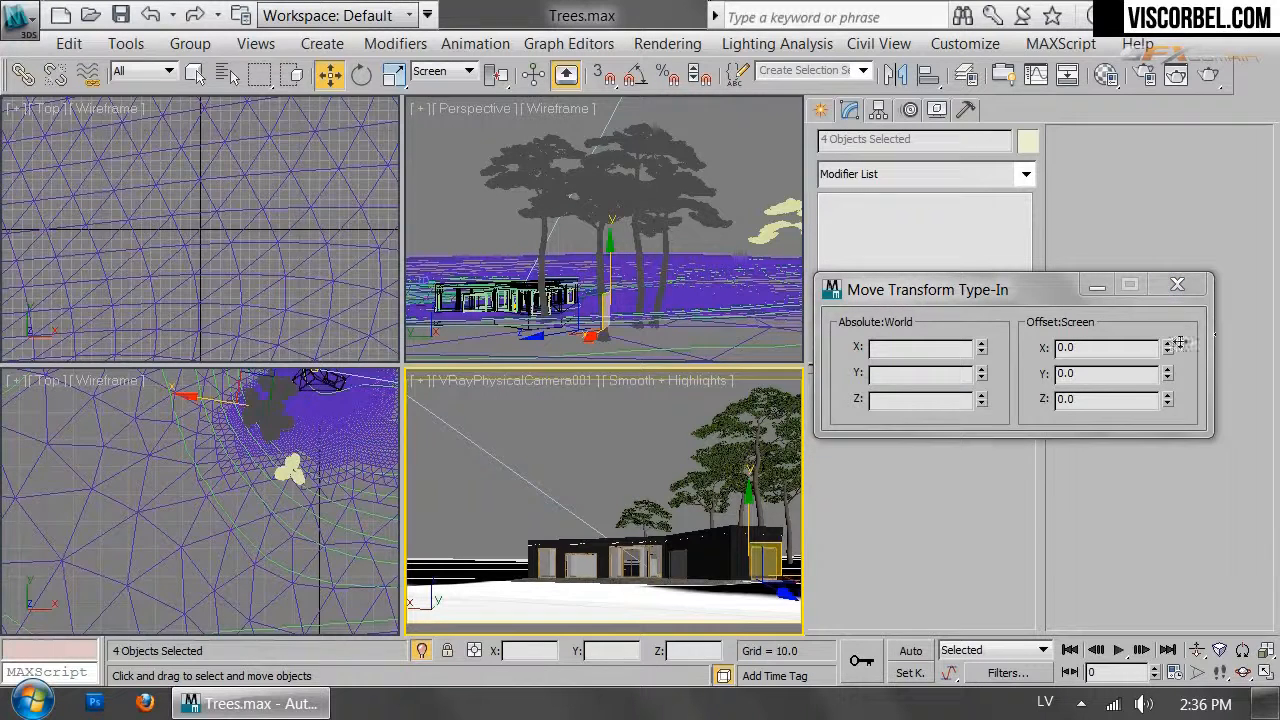
pyautogui.moveTo(1163, 347); pyautogui.dragTo(1179, 440)
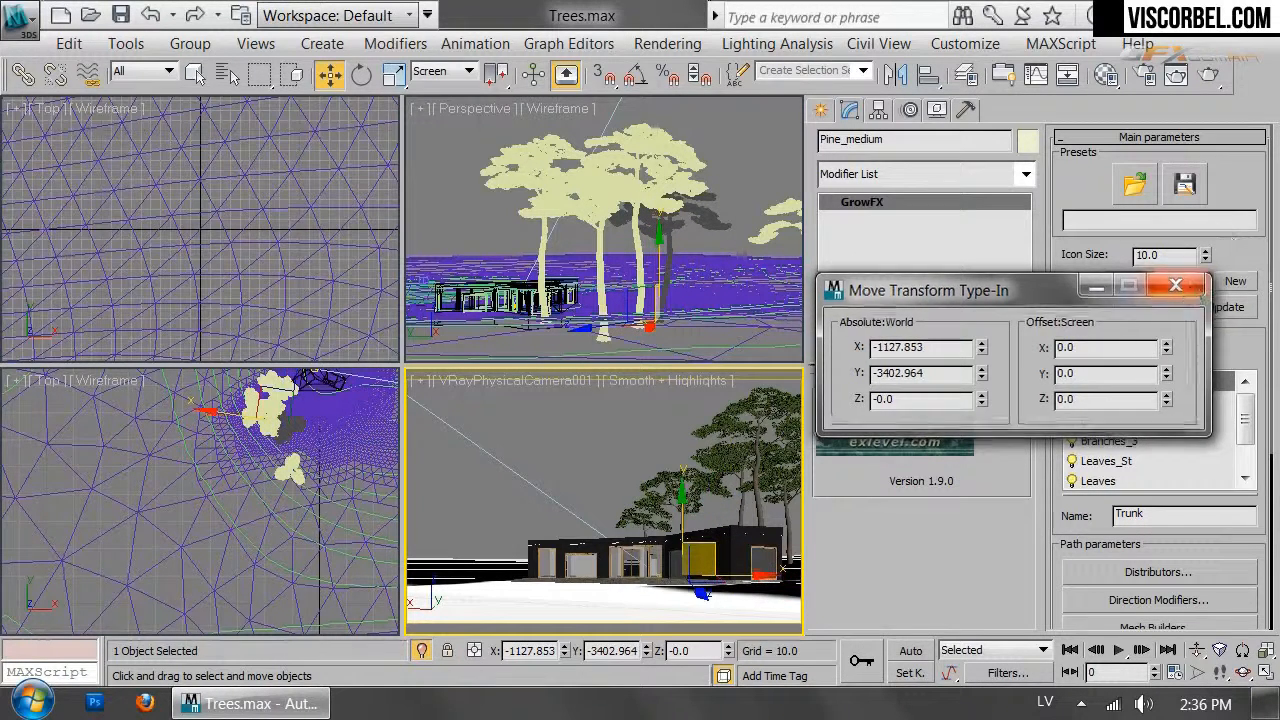
pyautogui.click(1176, 285)
pyautogui.click(730, 106)
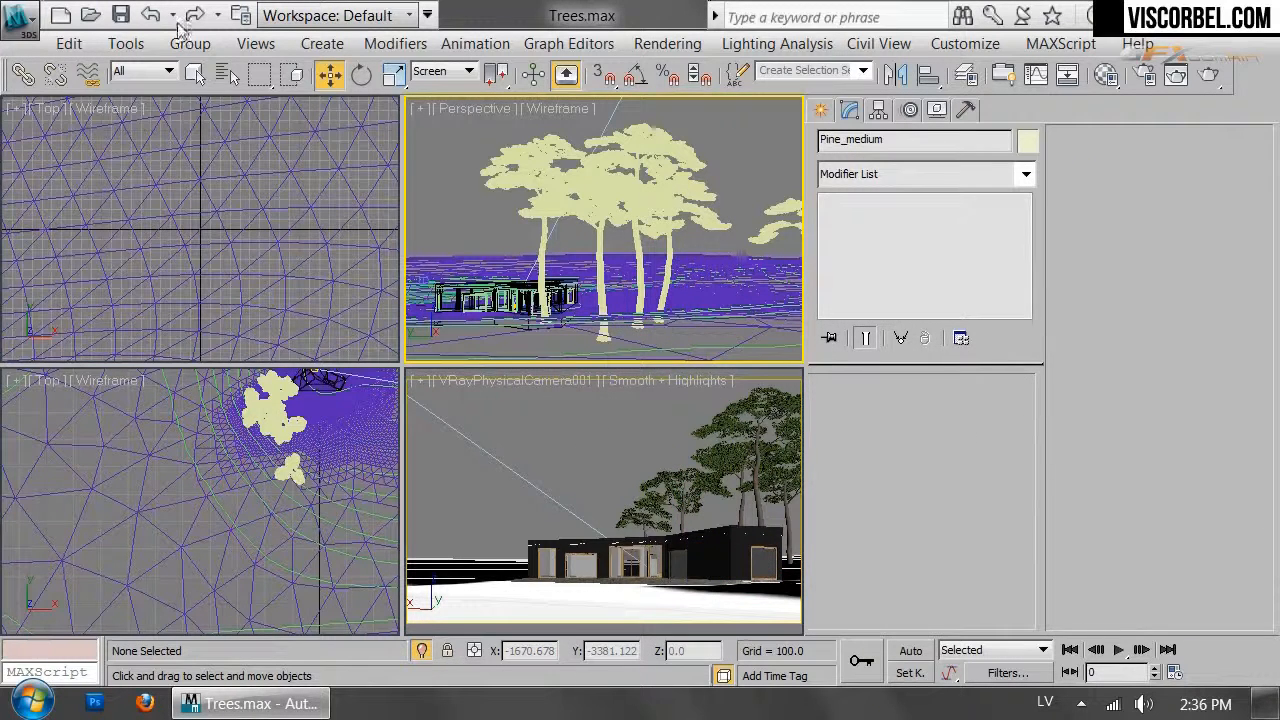
# Select the five pine trees, Pine_large through Pine_medium002, by name
pyautogui.click(220, 77)
pyautogui.click(430, 166)
pyautogui.click(418, 153)
pyautogui.keyDown('shift'); pyautogui.click(428, 205); pyautogui.keyUp('shift')
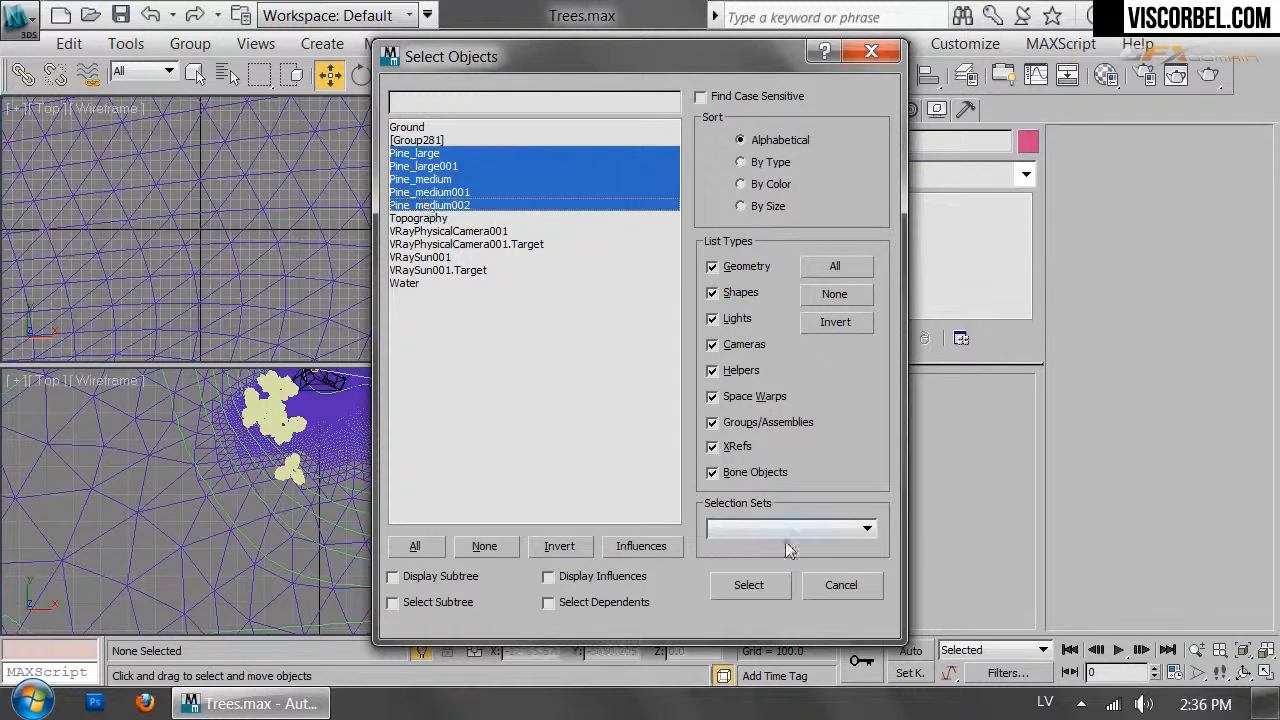
pyautogui.click(749, 585)
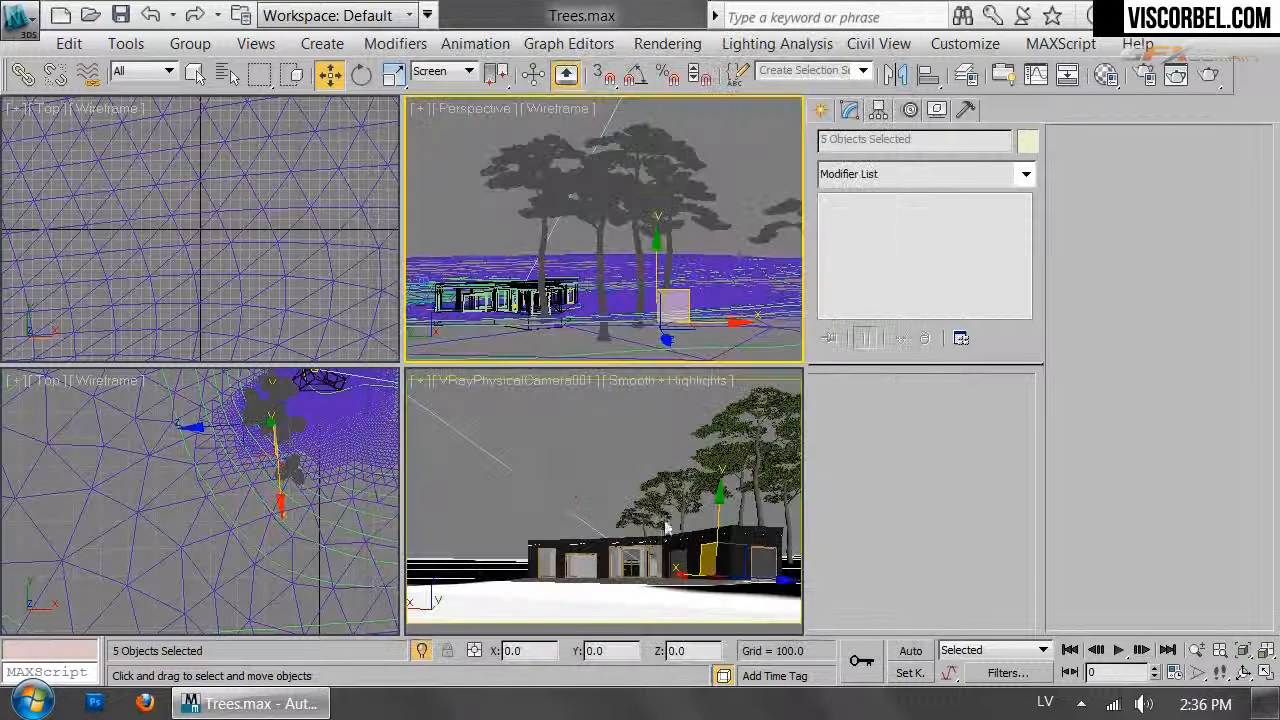
# Isolate the trees in a maximized camera view and open the Material Editor
pyautogui.rightClick(565, 485)
pyautogui.press('p')
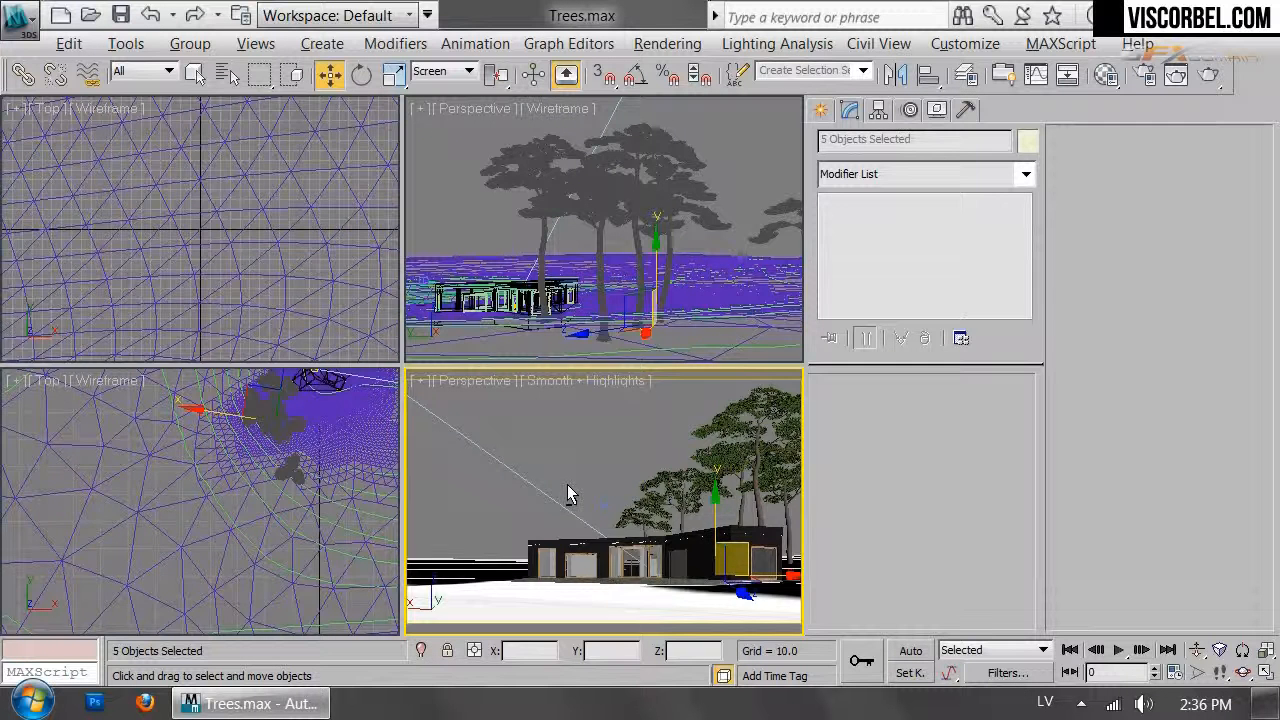
pyautogui.hotkey('alt', 'q')
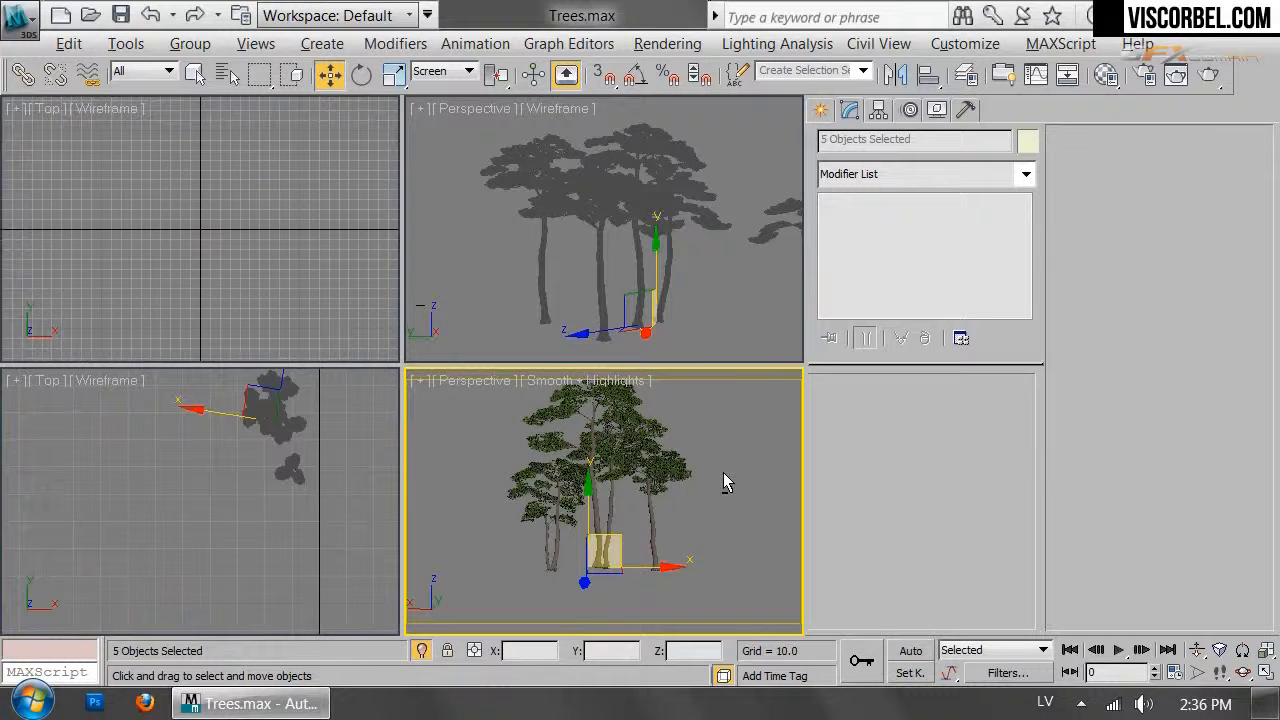
pyautogui.hotkey('alt', 'w')
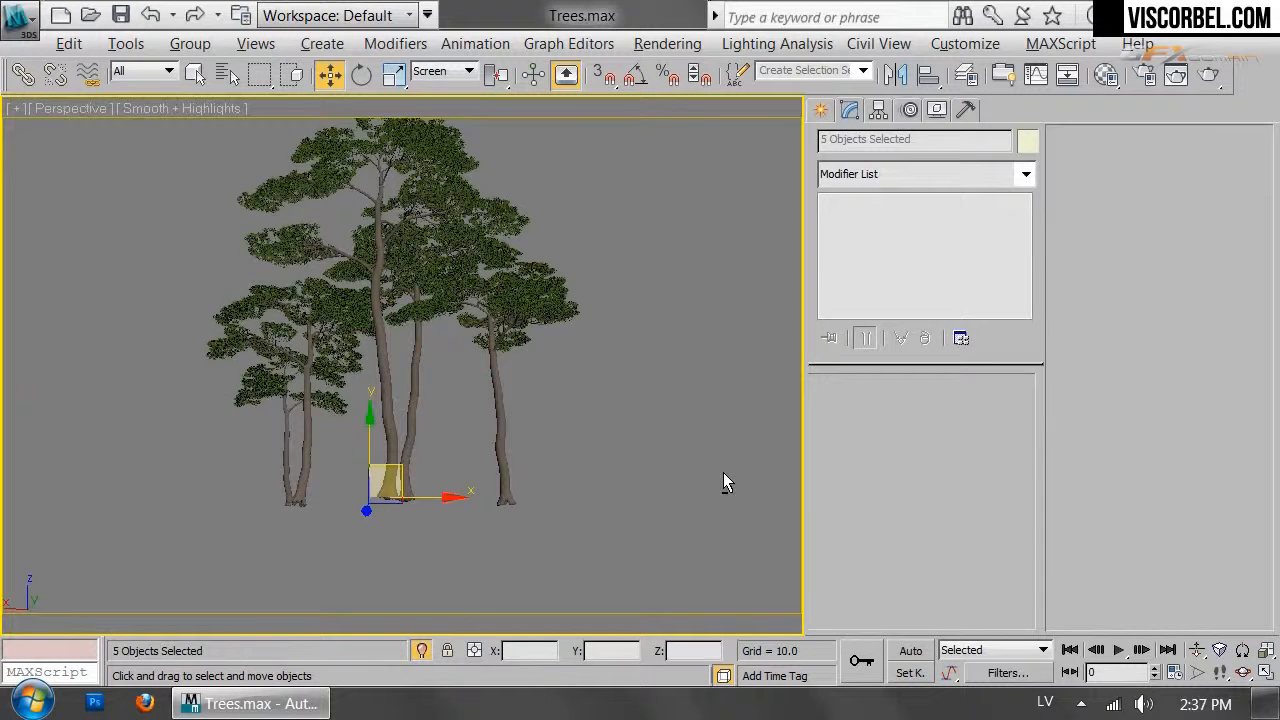
pyautogui.click(723, 472)
pyautogui.press('c')
pyautogui.press('m')
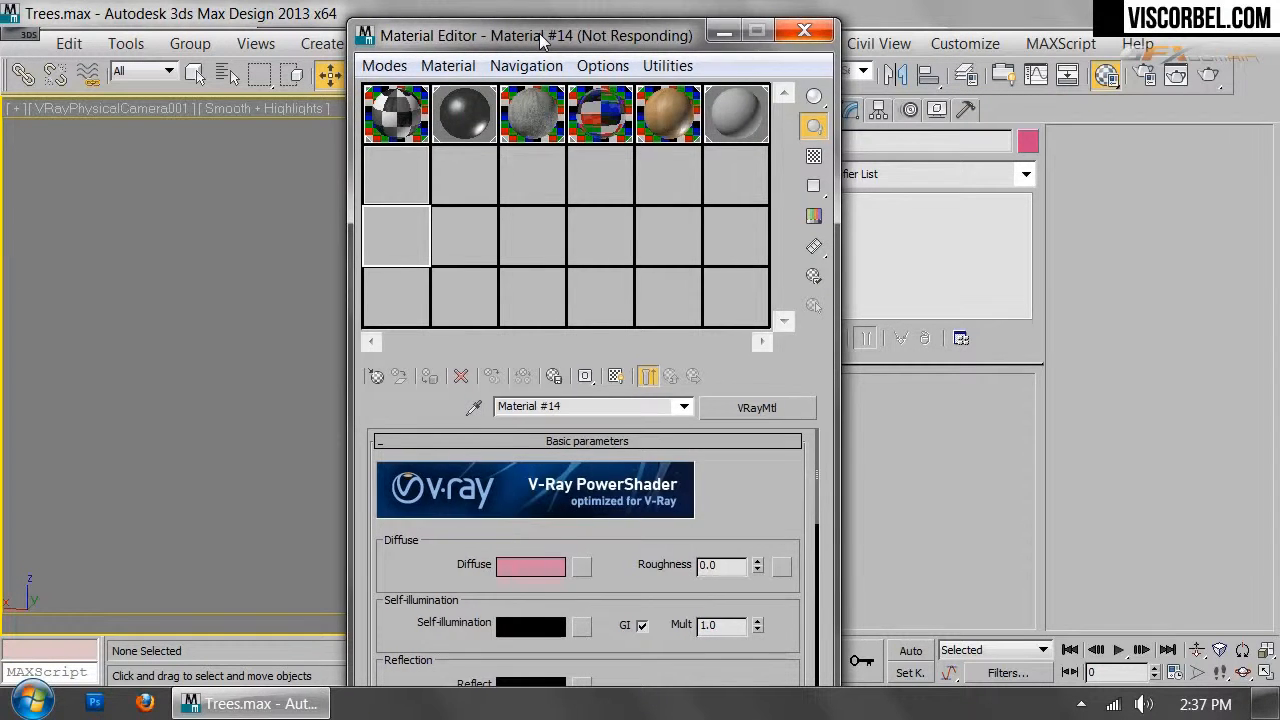
# Pick the MatsuTree_1 material from a pine tree with the eyedropper
pyautogui.moveTo(540, 40); pyautogui.dragTo(944, 107)
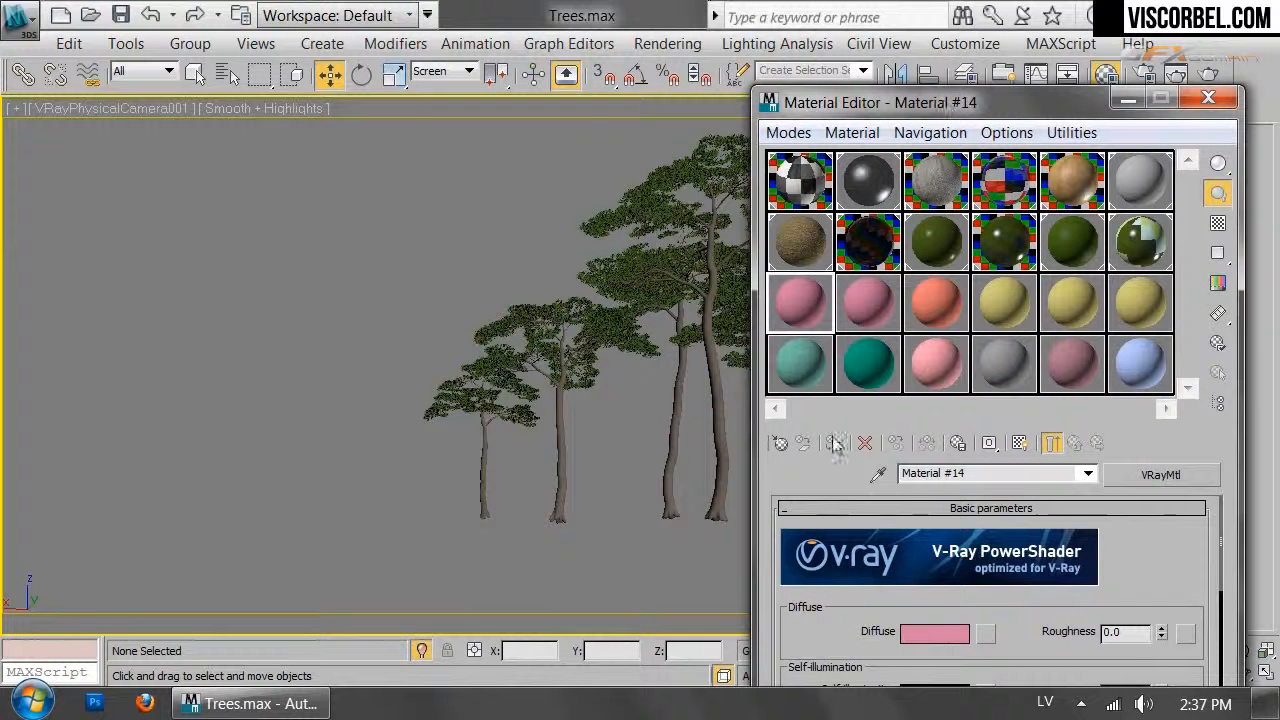
pyautogui.click(878, 474)
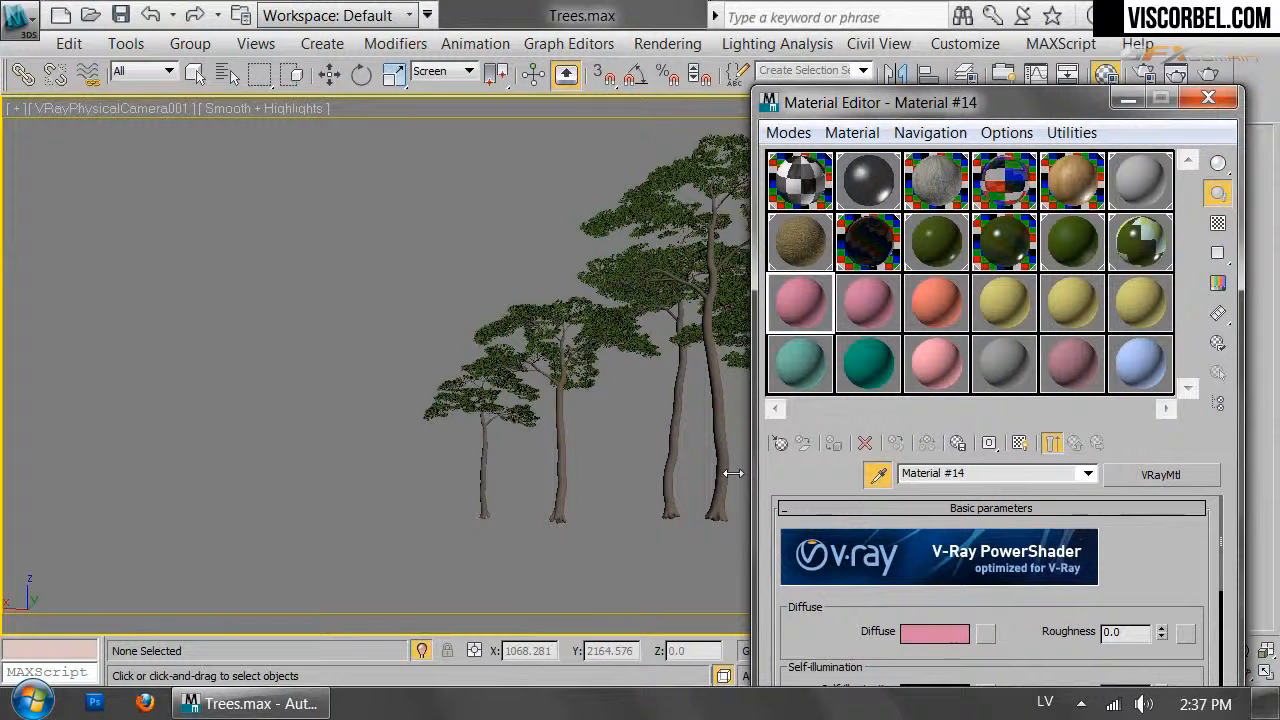
pyautogui.click(704, 451)
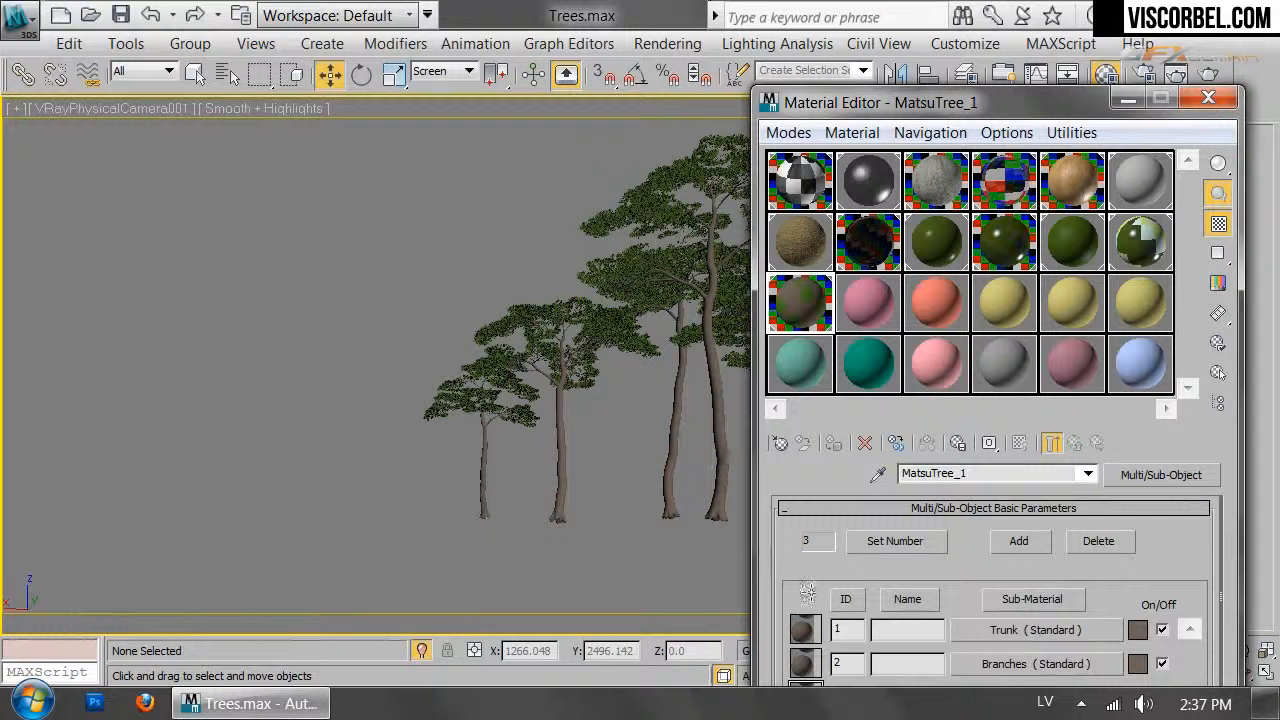
pyautogui.moveTo(820, 502); pyautogui.dragTo(840, 511)
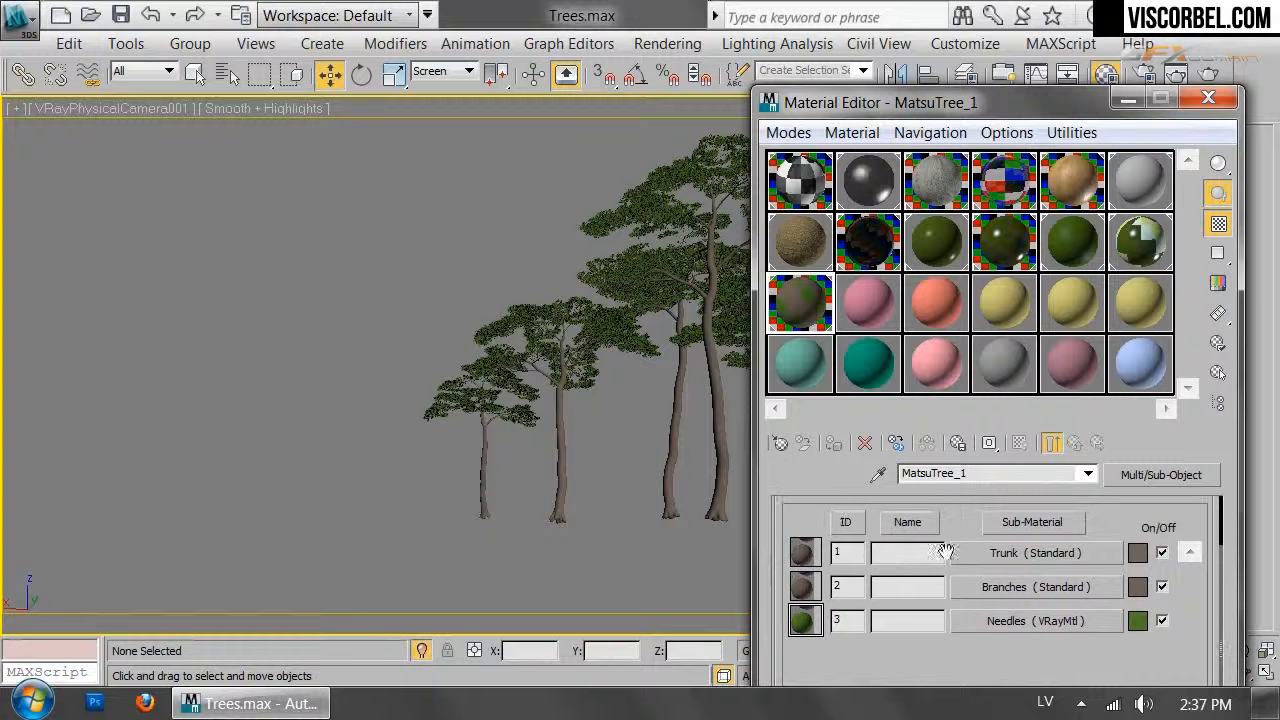
# Darken the Needles sub-material's diffuse to a deep olive green by lowering value, hue and saturation
pyautogui.click(1003, 622)
pyautogui.moveTo(1011, 602); pyautogui.dragTo(1030, 536)
pyautogui.click(918, 570)
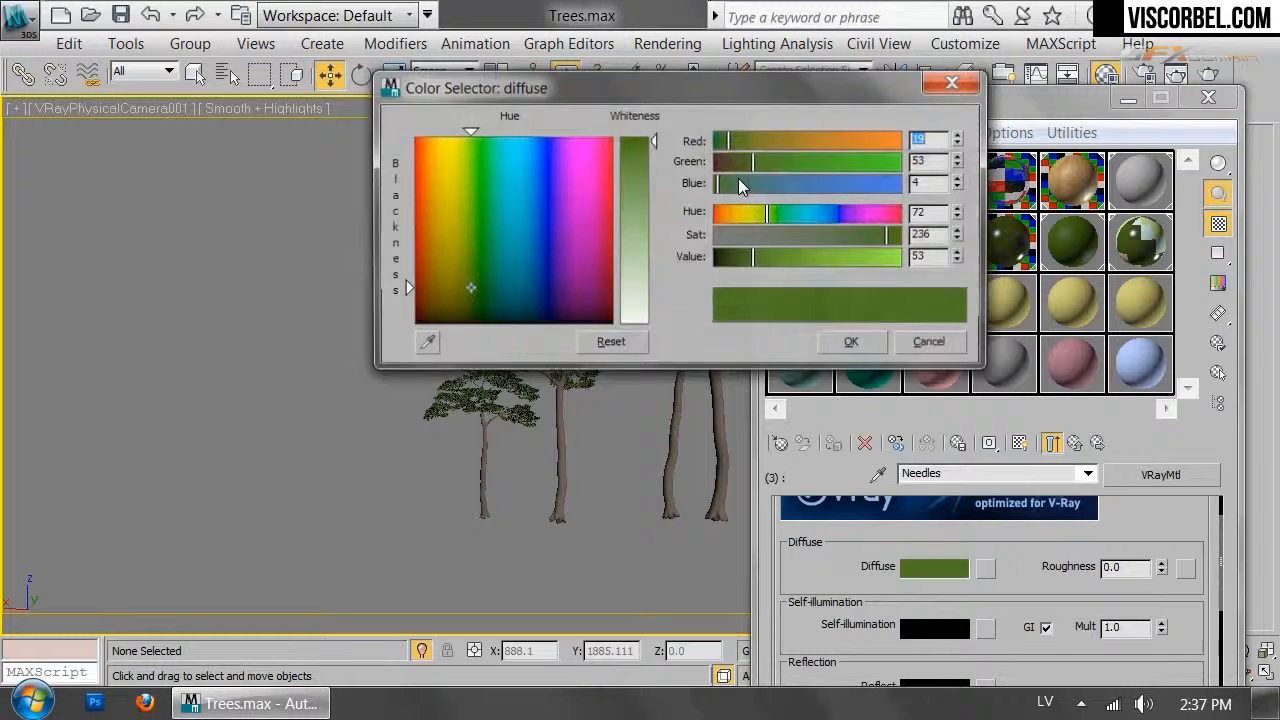
pyautogui.moveTo(746, 259); pyautogui.dragTo(729, 258)
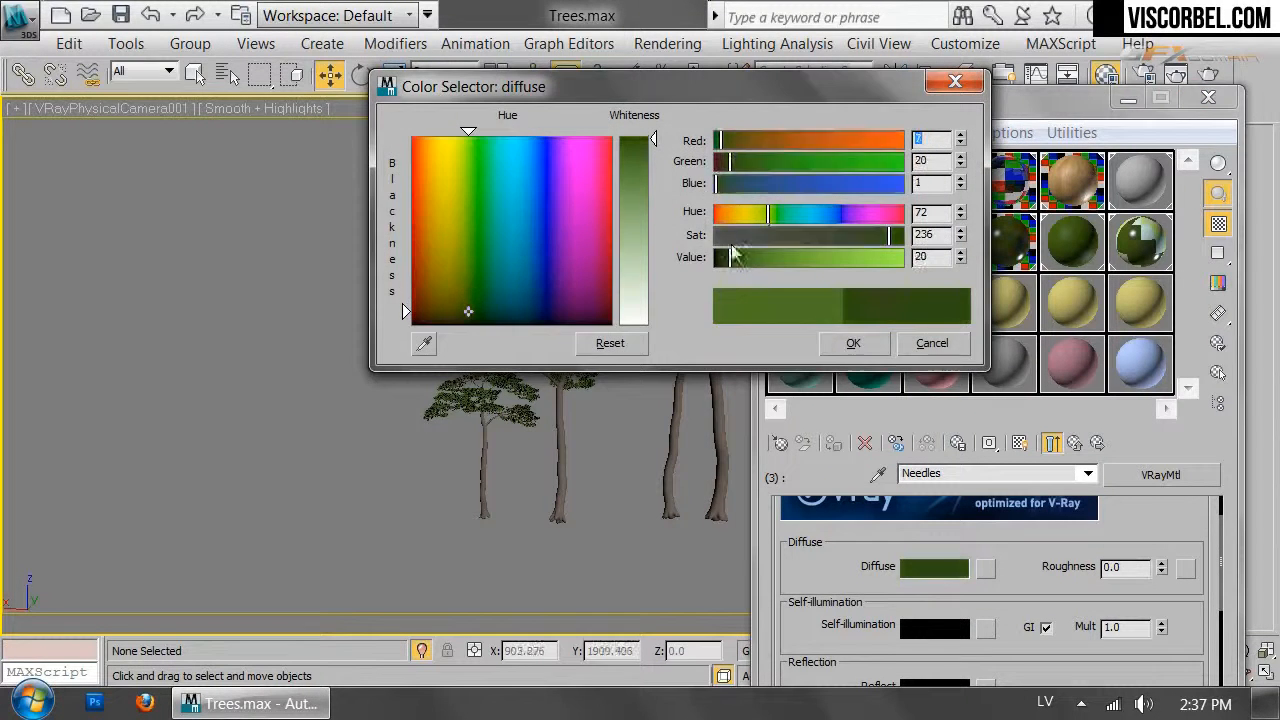
pyautogui.moveTo(768, 214); pyautogui.dragTo(762, 215)
pyautogui.moveTo(889, 235); pyautogui.dragTo(870, 238)
pyautogui.click(855, 344)
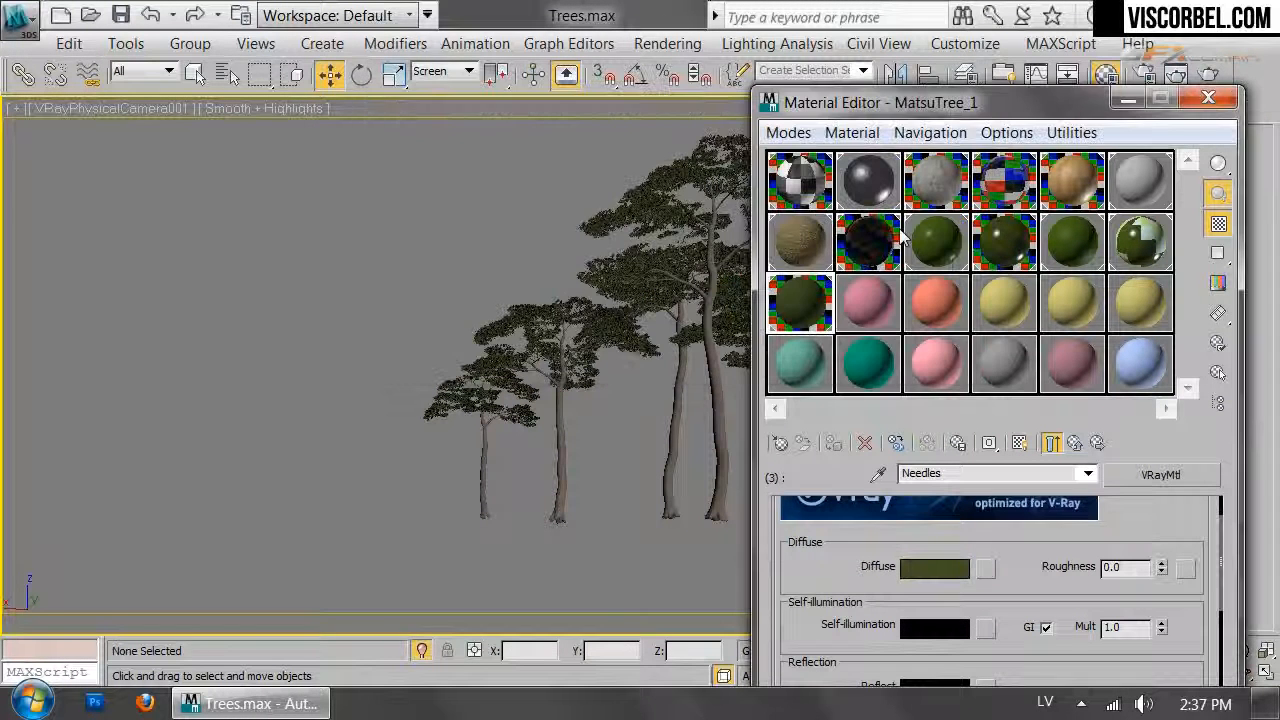
# Nudge the needle diffuse saturation up and set a dark grey reflection colour
pyautogui.click(918, 572)
pyautogui.click(869, 238)
pyautogui.click(873, 350)
pyautogui.moveTo(1016, 608); pyautogui.dragTo(1006, 520)
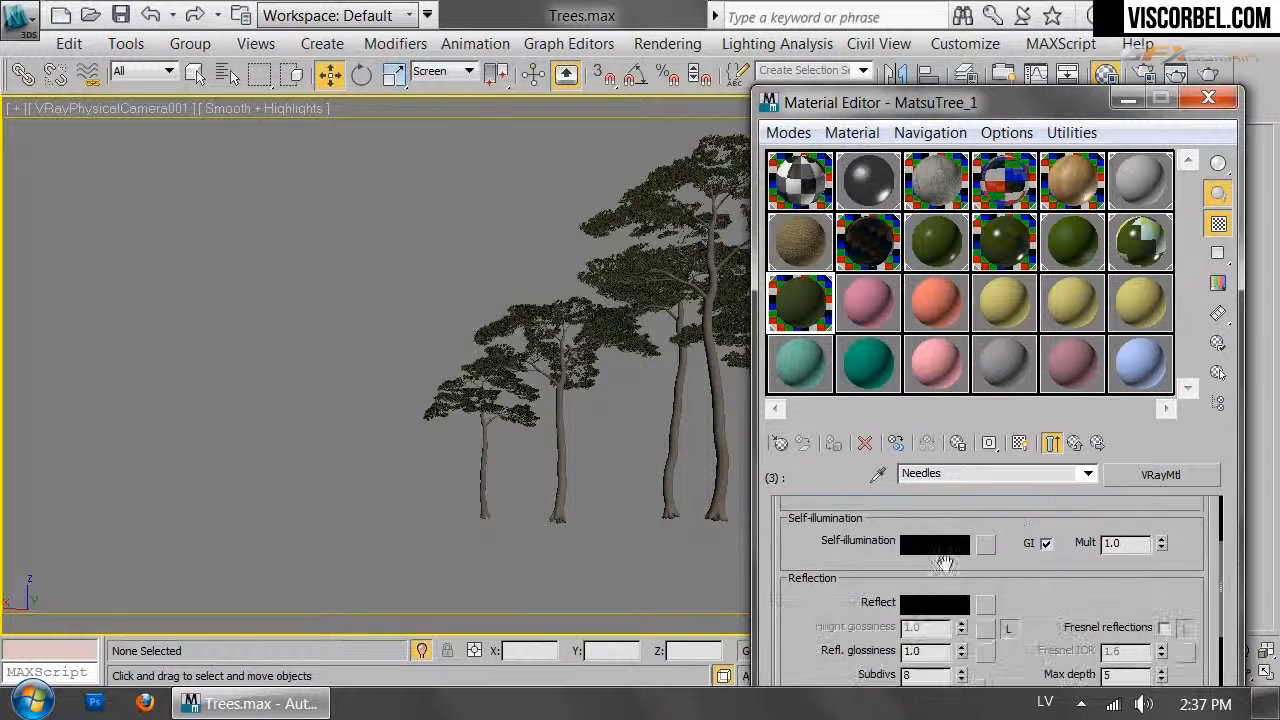
pyautogui.click(934, 602)
pyautogui.moveTo(717, 257); pyautogui.dragTo(730, 257)
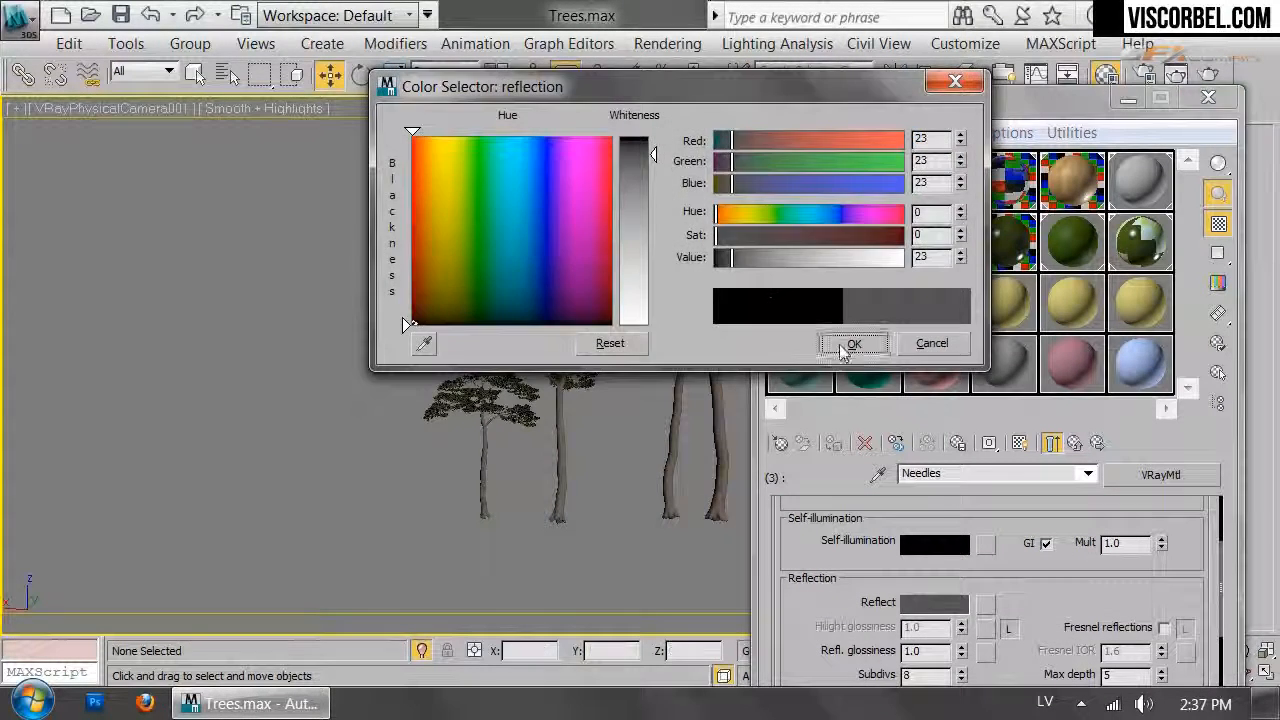
pyautogui.click(853, 343)
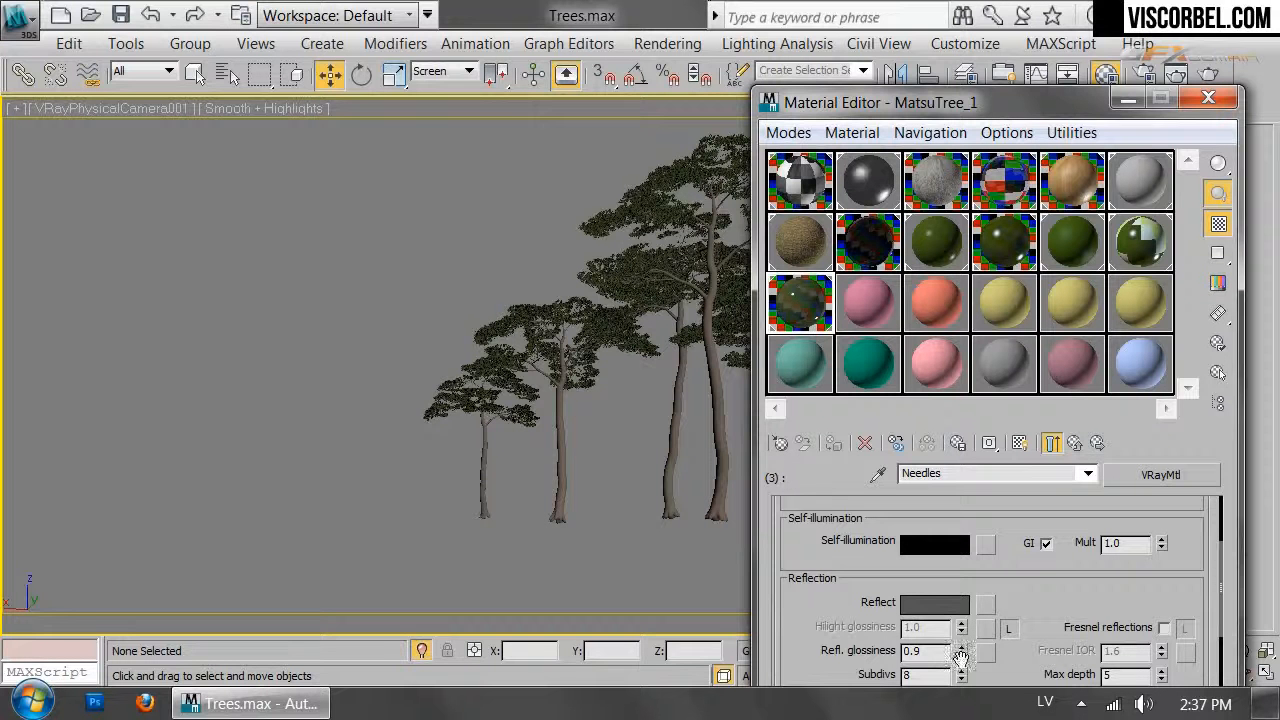
# Enable Fresnel reflections with IOR 3.0 and render a test image
pyautogui.click(1165, 628)
pyautogui.click(1185, 629)
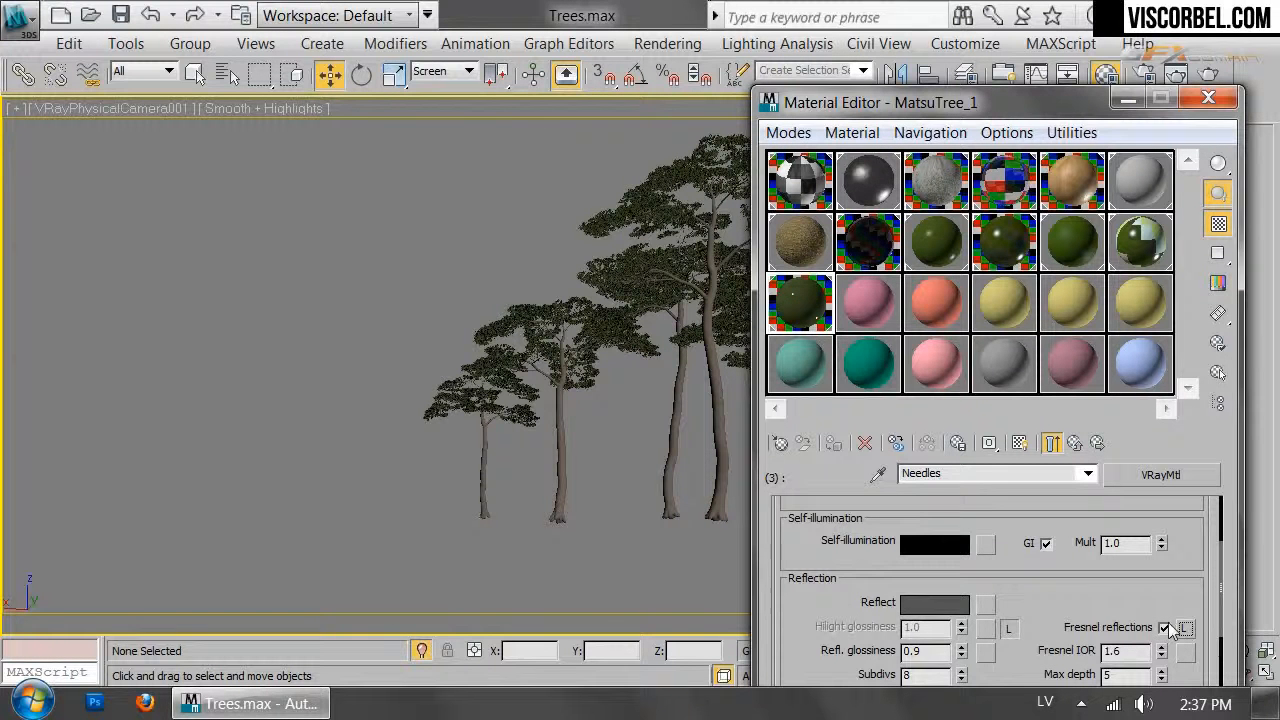
pyautogui.moveTo(1162, 651); pyautogui.dragTo(1163, 636)
pyautogui.click(1177, 76)
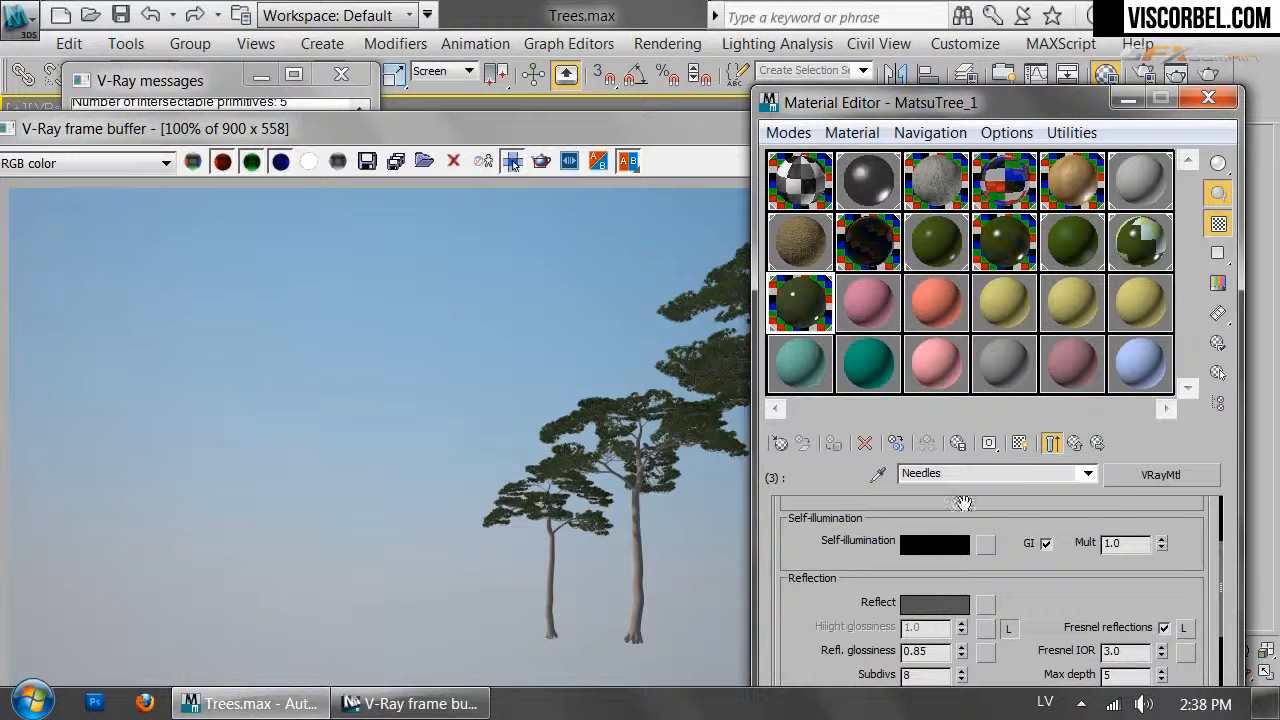
# Make the needle diffuse green more saturated
pyautogui.scroll(3, 1105, 577)
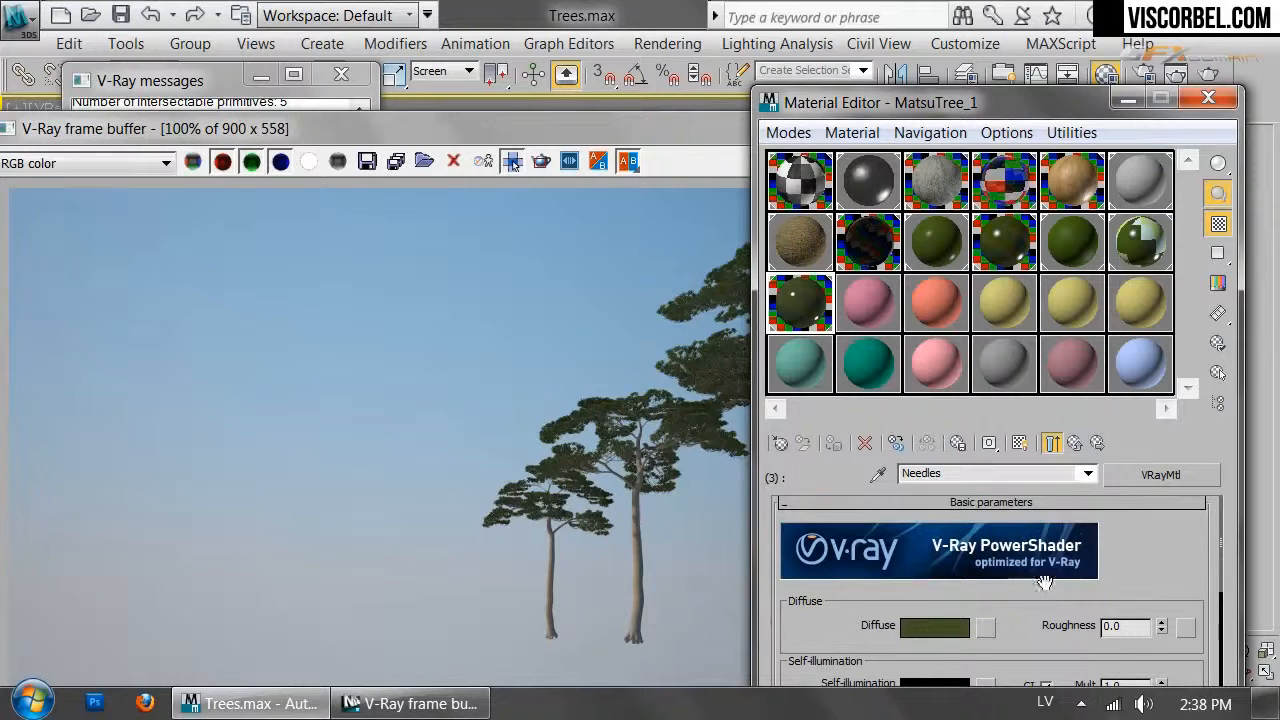
pyautogui.click(915, 627)
pyautogui.moveTo(872, 250); pyautogui.dragTo(884, 252)
pyautogui.click(851, 343)
# Tint the needle reflection colour to a dark olive green
pyautogui.scroll(-3, 900, 560)
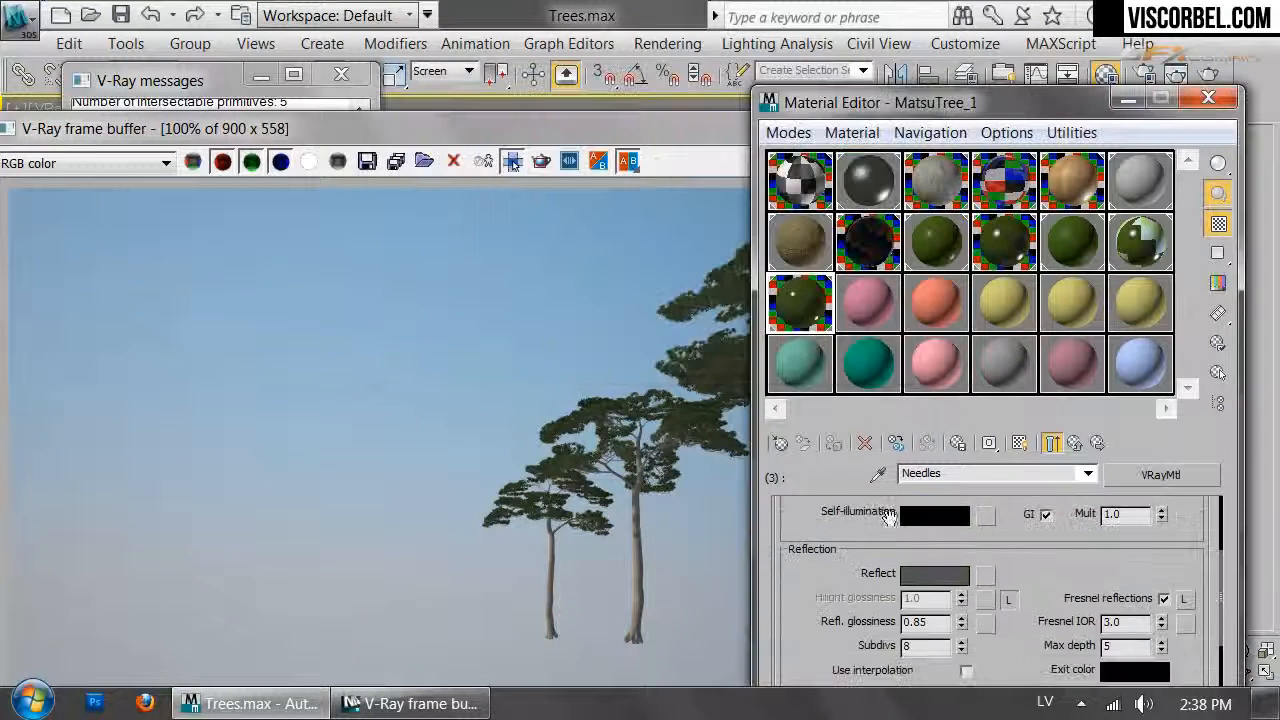
pyautogui.click(930, 573)
pyautogui.moveTo(786, 235)
pyautogui.mouseDown()
pyautogui.moveTo(777, 244)
pyautogui.moveTo(805, 244)
pyautogui.moveTo(775, 213)
pyautogui.moveTo(760, 216)
pyautogui.moveTo(800, 262)
pyautogui.mouseUp()
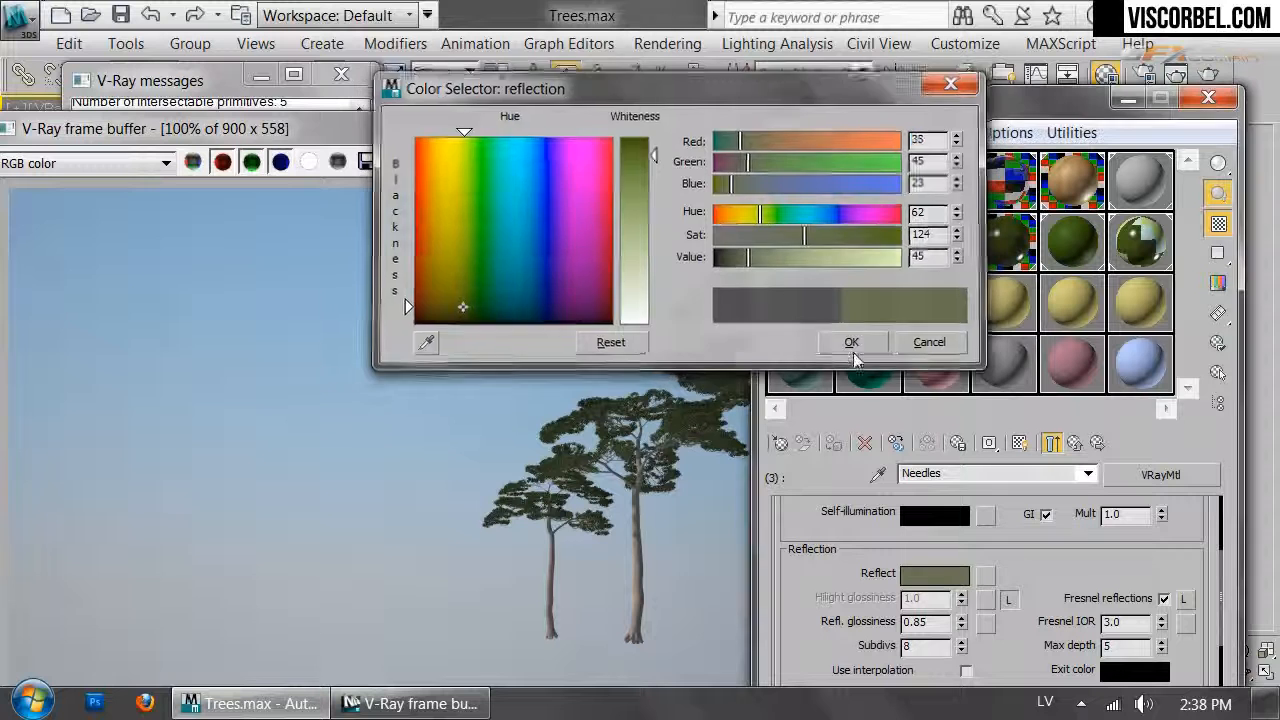
pyautogui.click(853, 343)
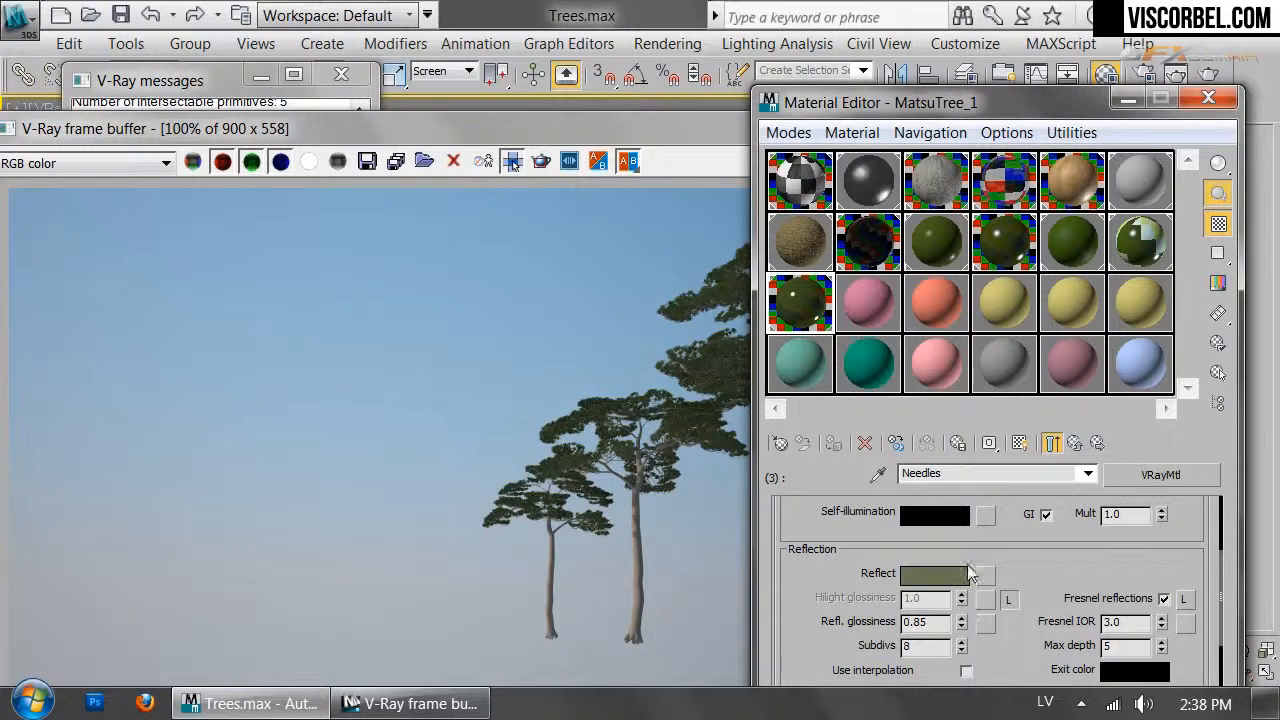
pyautogui.click(936, 575)
pyautogui.moveTo(822, 238); pyautogui.dragTo(826, 250)
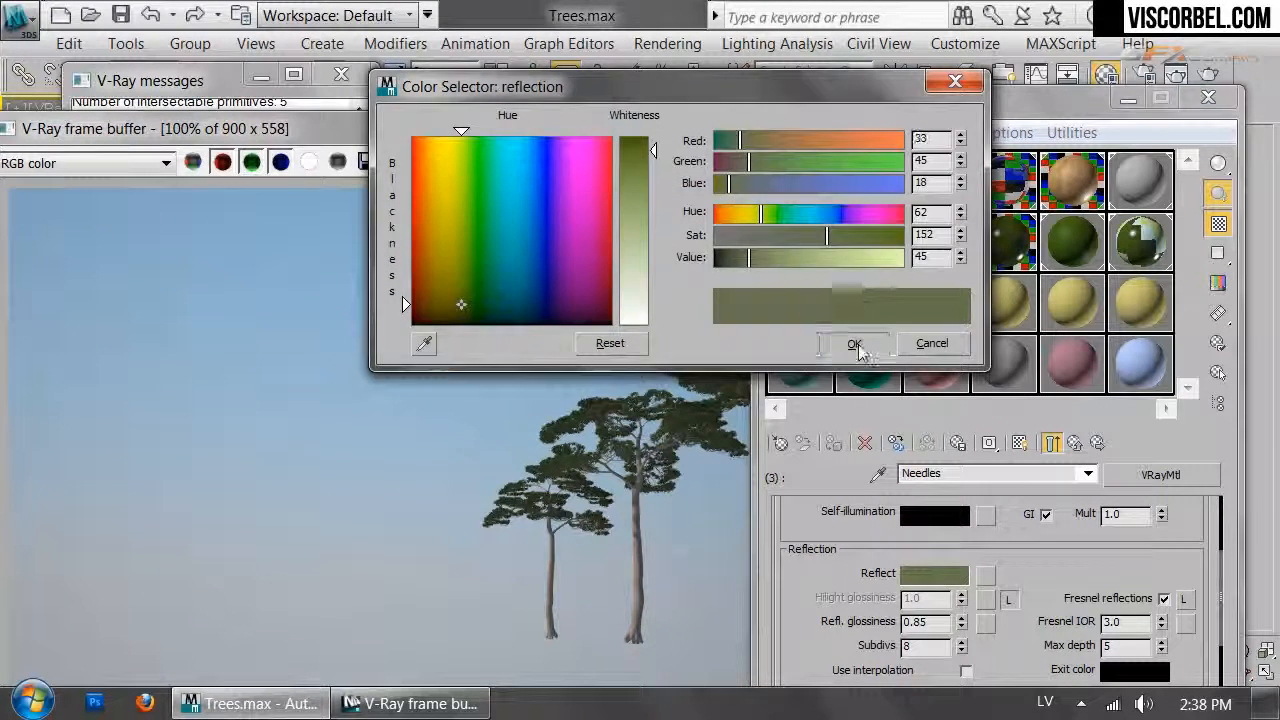
pyautogui.click(855, 344)
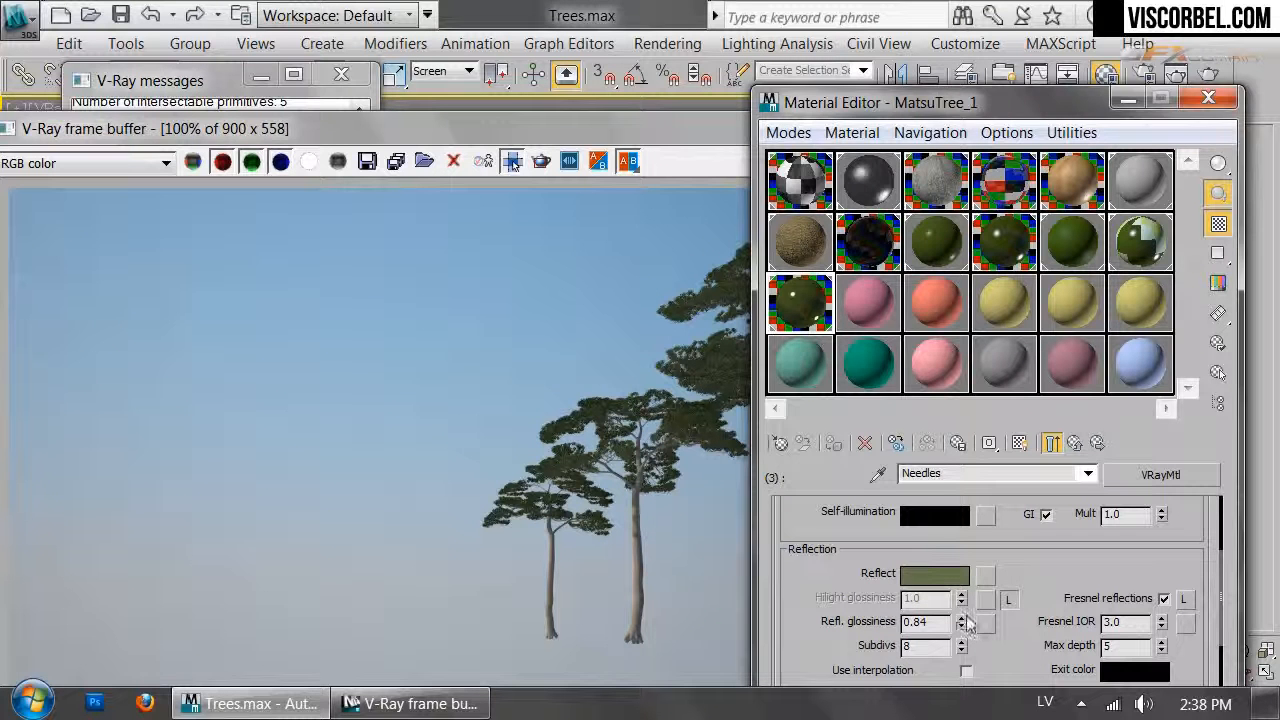
# Run a new test render of the pines and set Refl. glossiness to 0.84
pyautogui.click(532, 363)
pyautogui.click(907, 162)
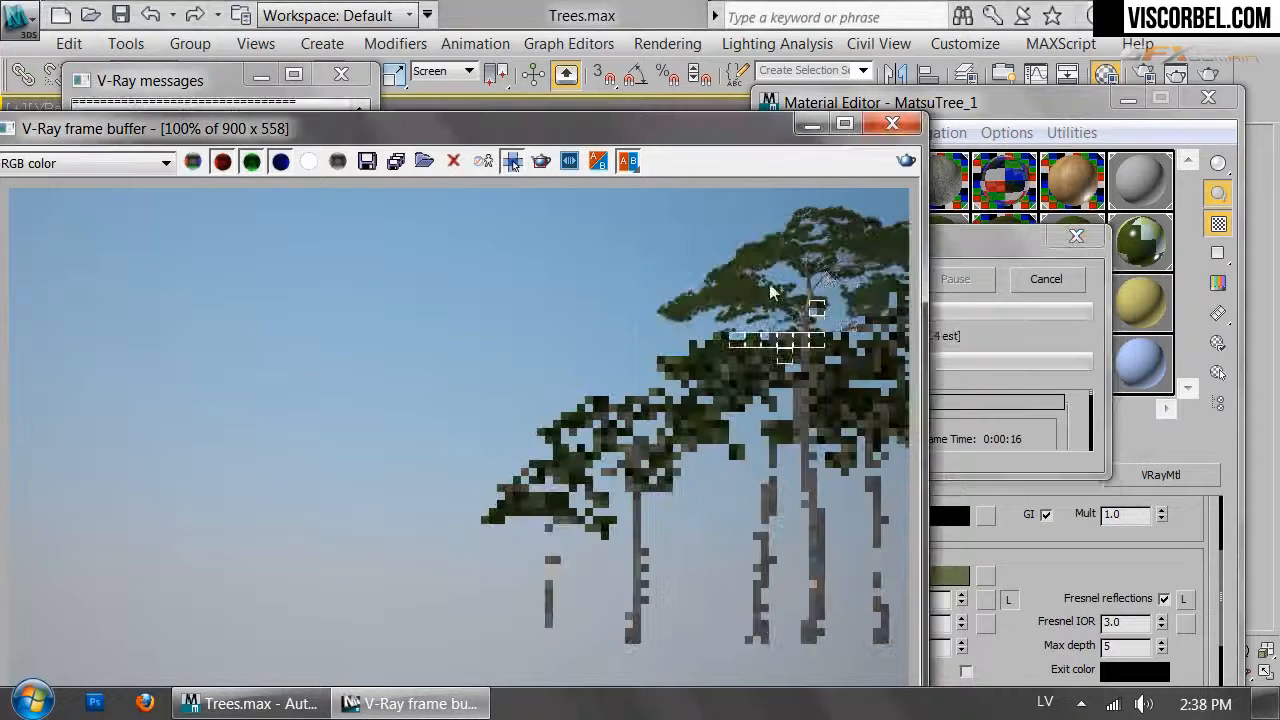
pyautogui.scroll(2, 741, 358)
pyautogui.scroll(-1, 700, 362)
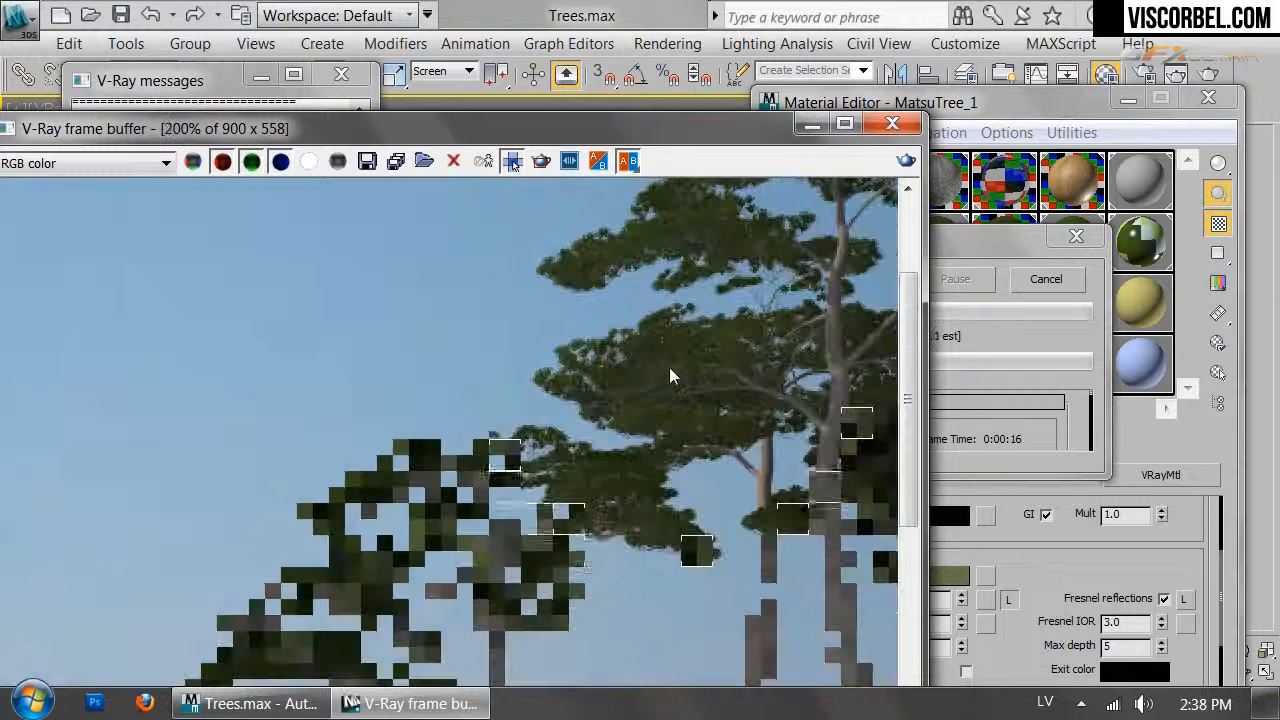
pyautogui.scroll(-1, 660, 382)
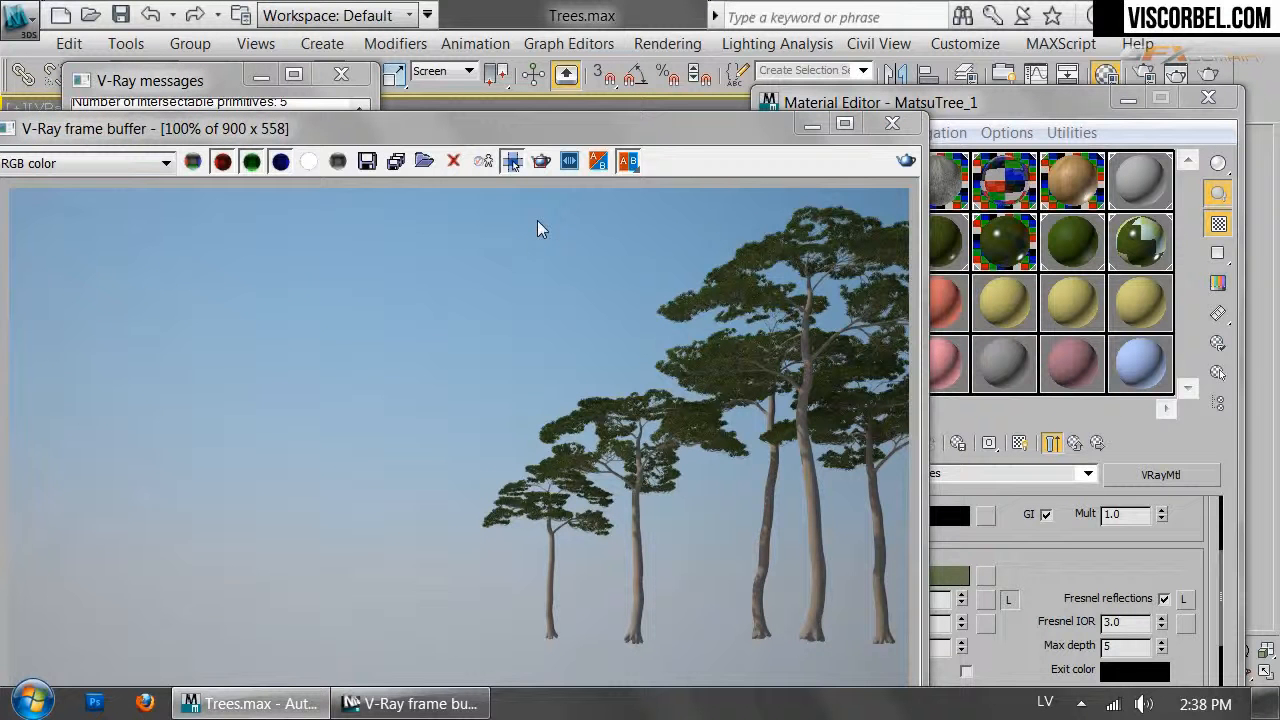
pyautogui.moveTo(1020, 547); pyautogui.dragTo(1063, 529)
# Copy the needle diffuse green and assign a Falloff map to Diffuse
pyautogui.rightClick(947, 558)
pyautogui.moveTo(904, 537); pyautogui.dragTo(850, 705)
pyautogui.rightClick(953, 608)
pyautogui.click(988, 620)
pyautogui.click(986, 612)
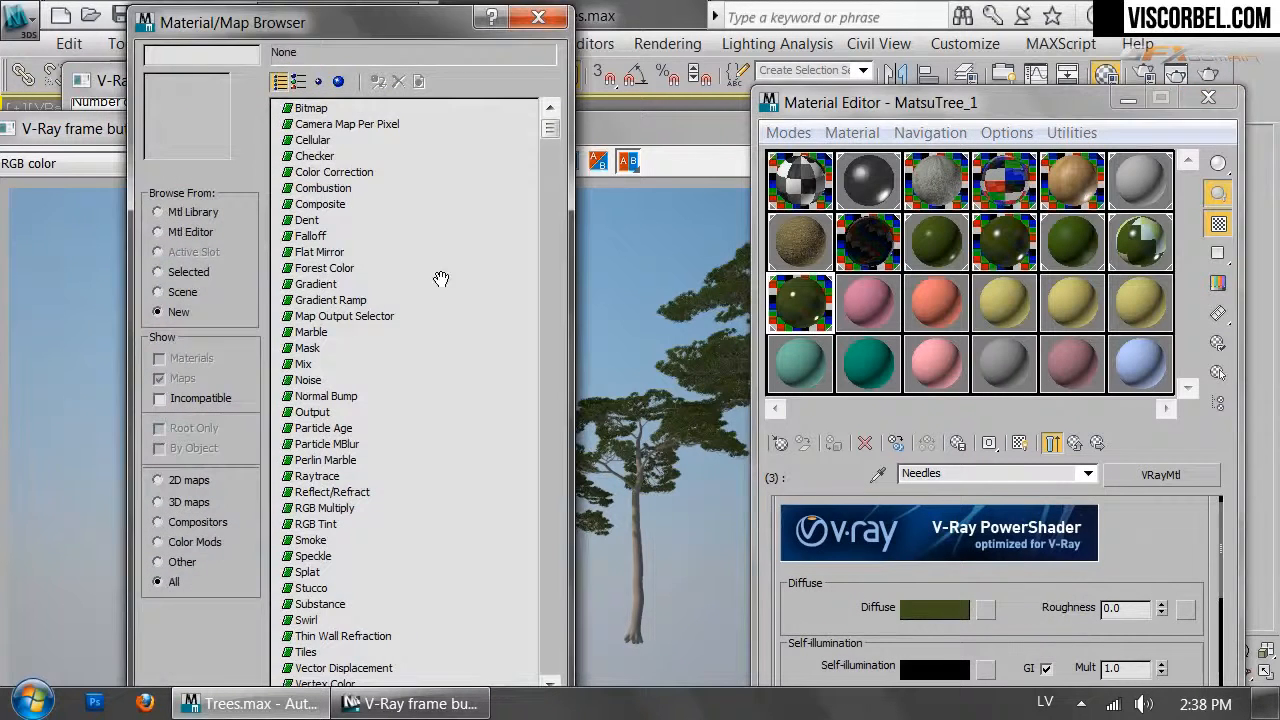
pyautogui.doubleClick(309, 238)
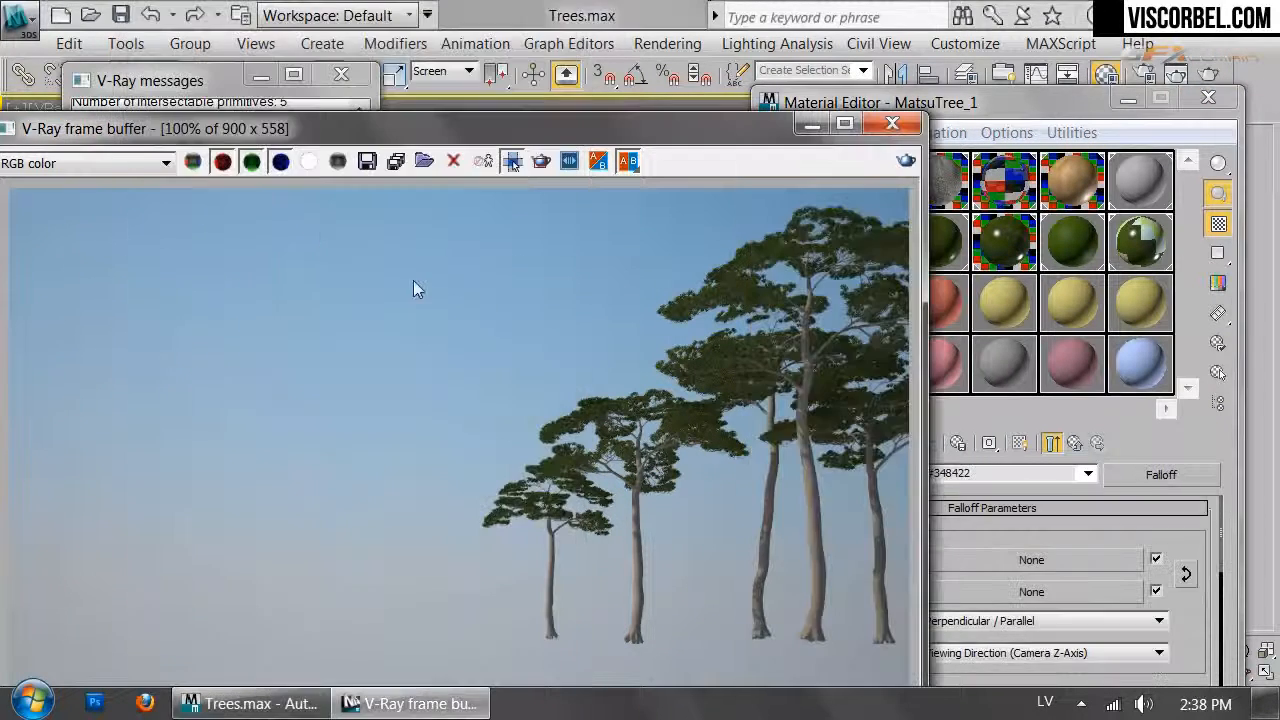
pyautogui.click(1062, 512)
# Paste the green into the Falloff Front and Side colours, then lighten and soften Side
pyautogui.rightClick(805, 557)
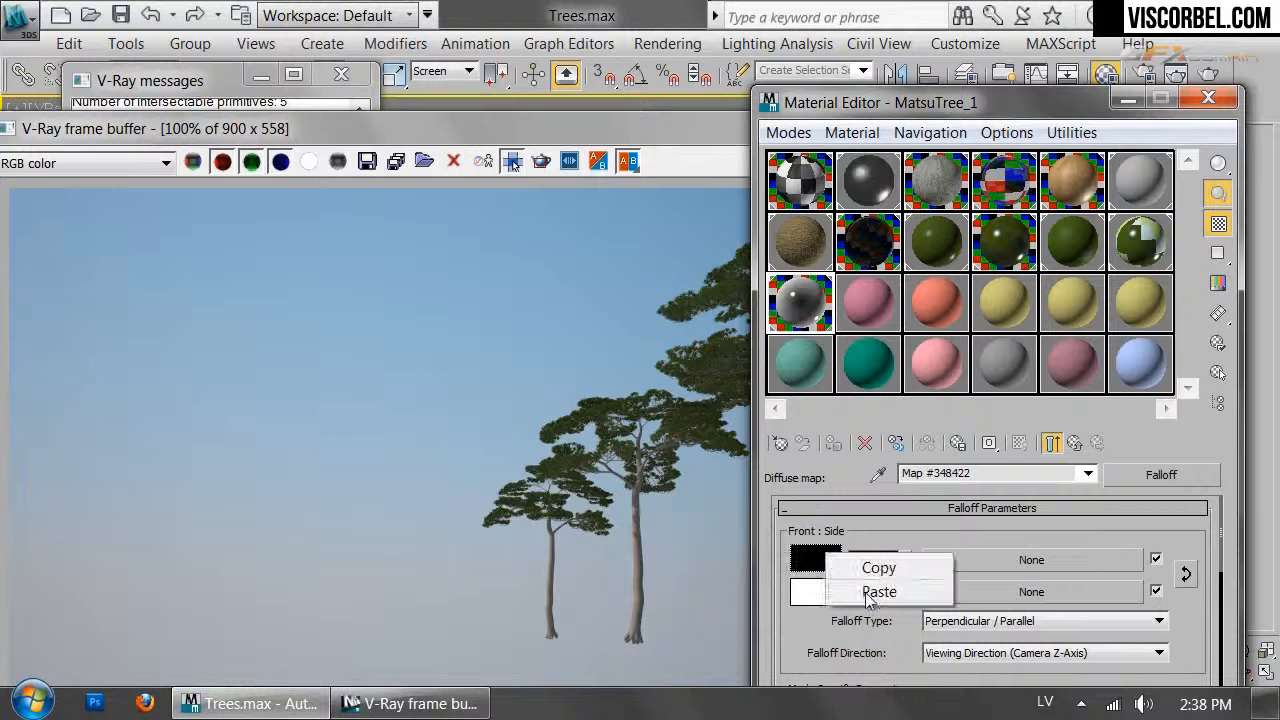
pyautogui.click(822, 594)
pyautogui.rightClick(815, 598)
pyautogui.click(866, 634)
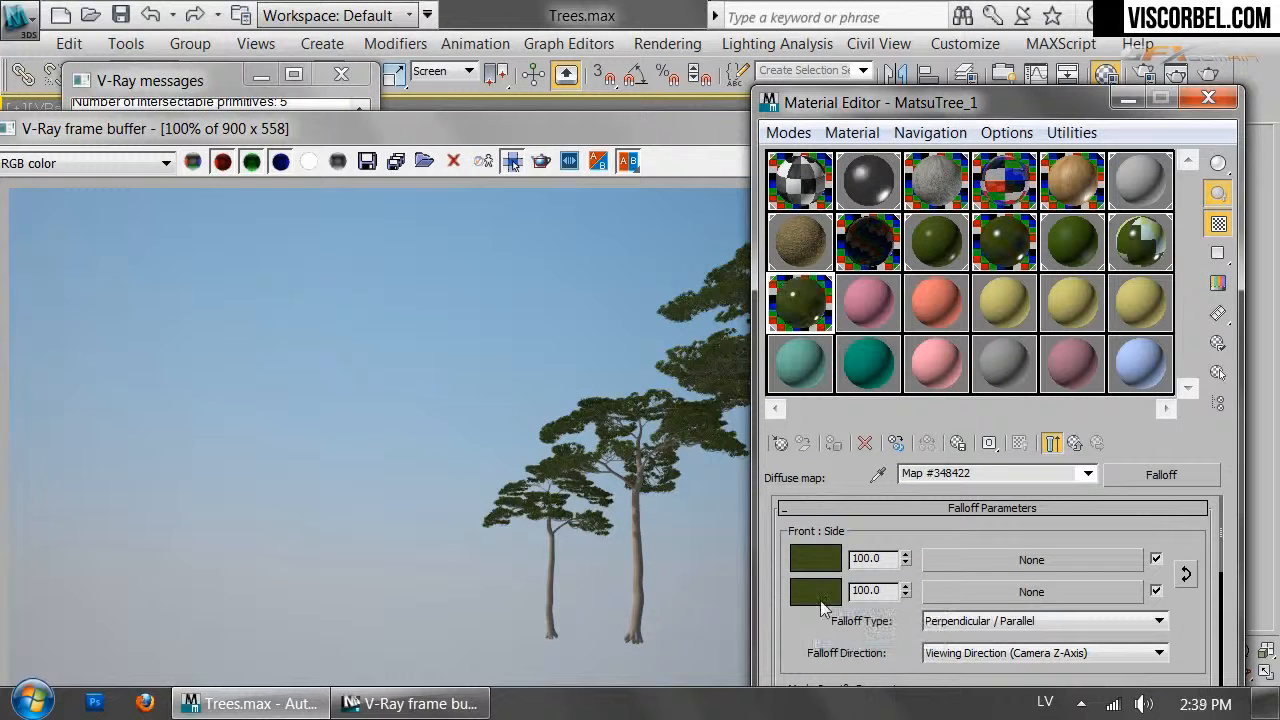
pyautogui.click(815, 591)
pyautogui.moveTo(862, 245); pyautogui.dragTo(850, 238)
pyautogui.click(737, 257)
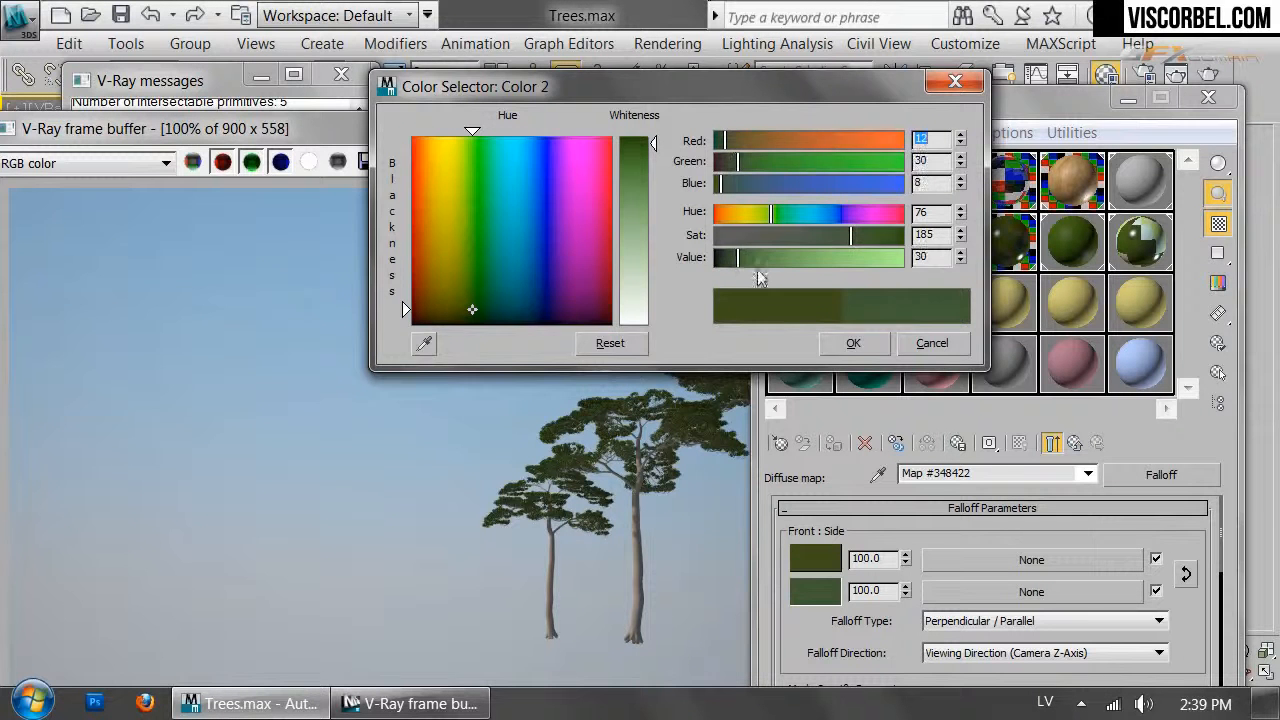
pyautogui.click(853, 340)
# Darken the Front green and make the Side green brighter and less saturated still
pyautogui.click(815, 558)
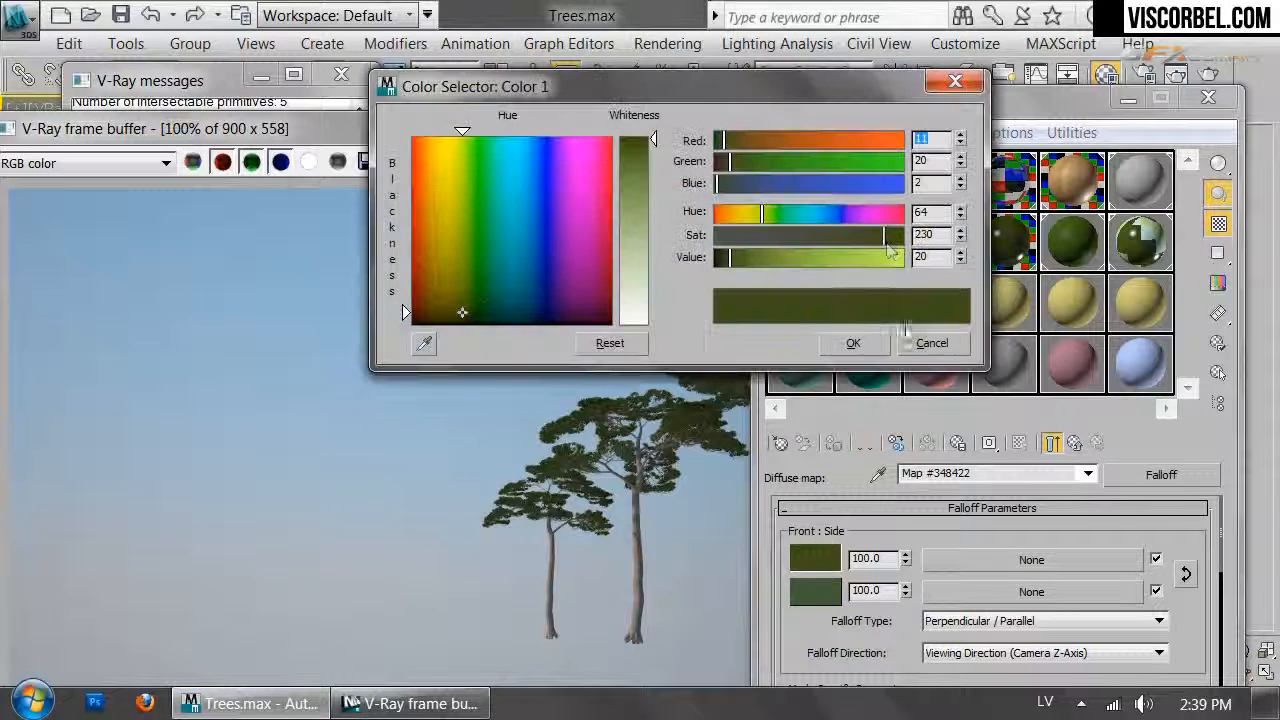
pyautogui.moveTo(884, 250); pyautogui.dragTo(889, 240)
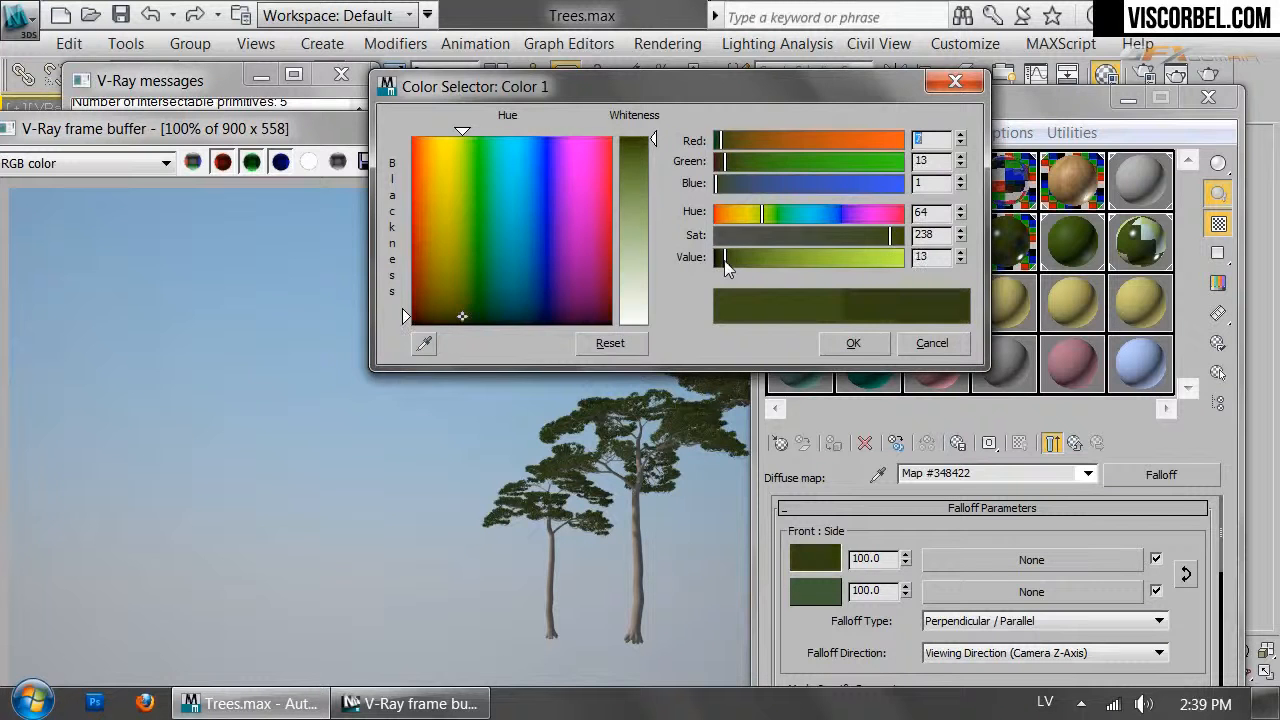
pyautogui.click(845, 346)
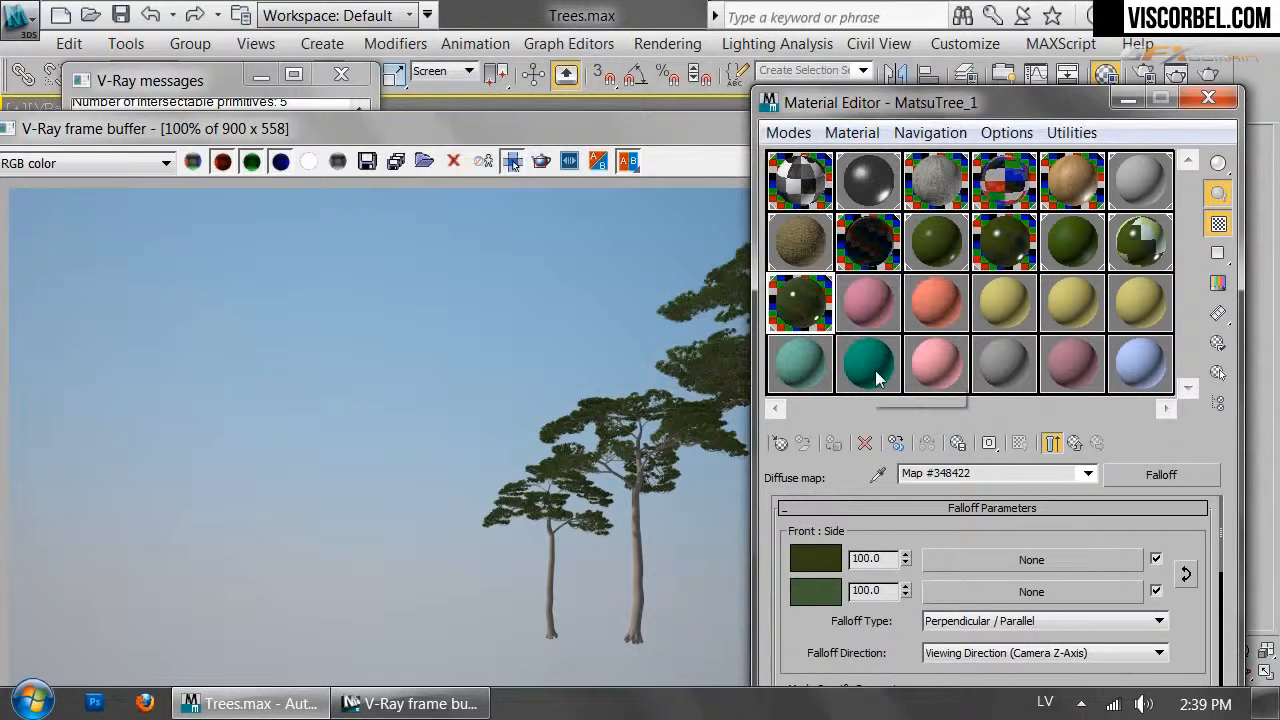
pyautogui.doubleClick(800, 318)
pyautogui.click(815, 590)
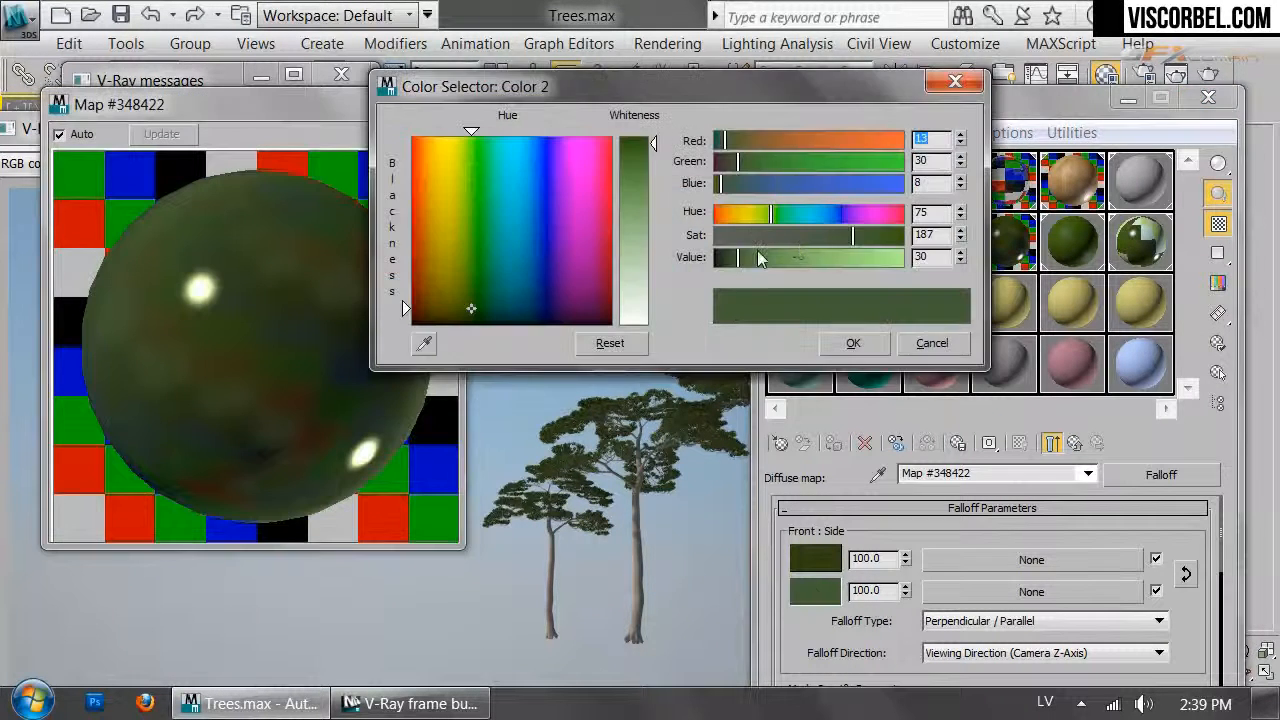
pyautogui.click(751, 256)
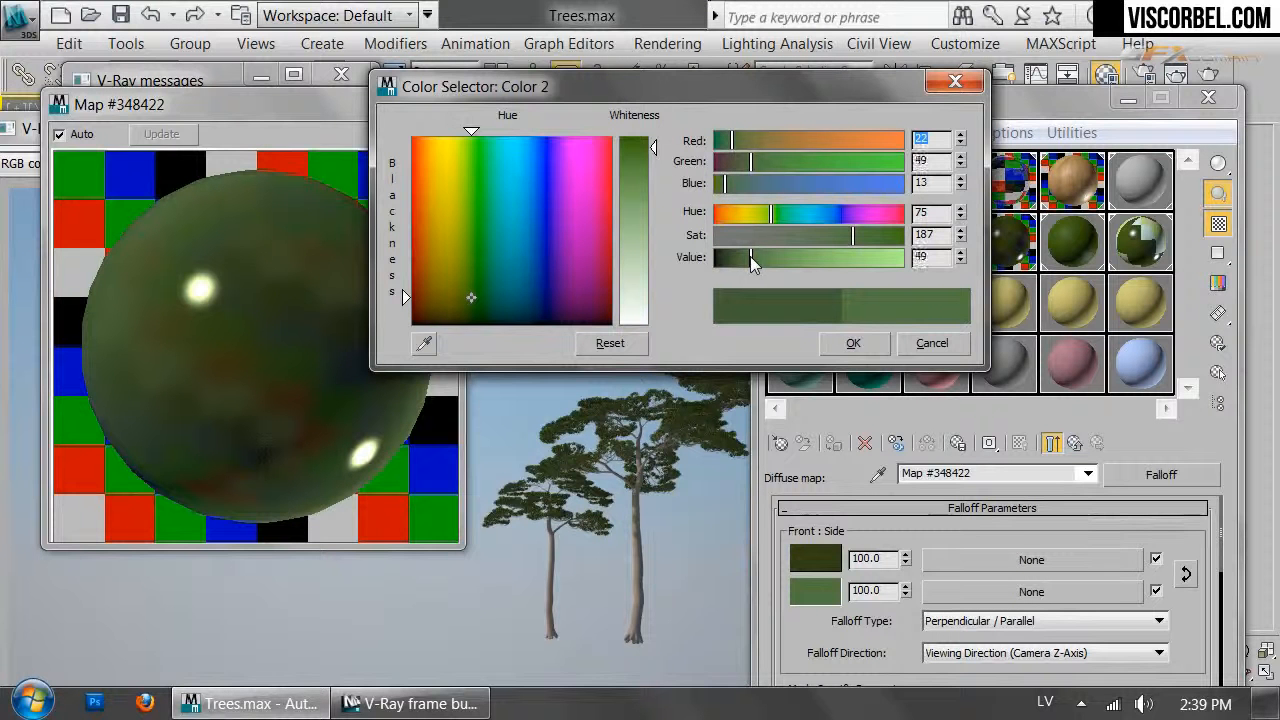
pyautogui.moveTo(853, 235); pyautogui.dragTo(837, 235)
pyautogui.click(853, 343)
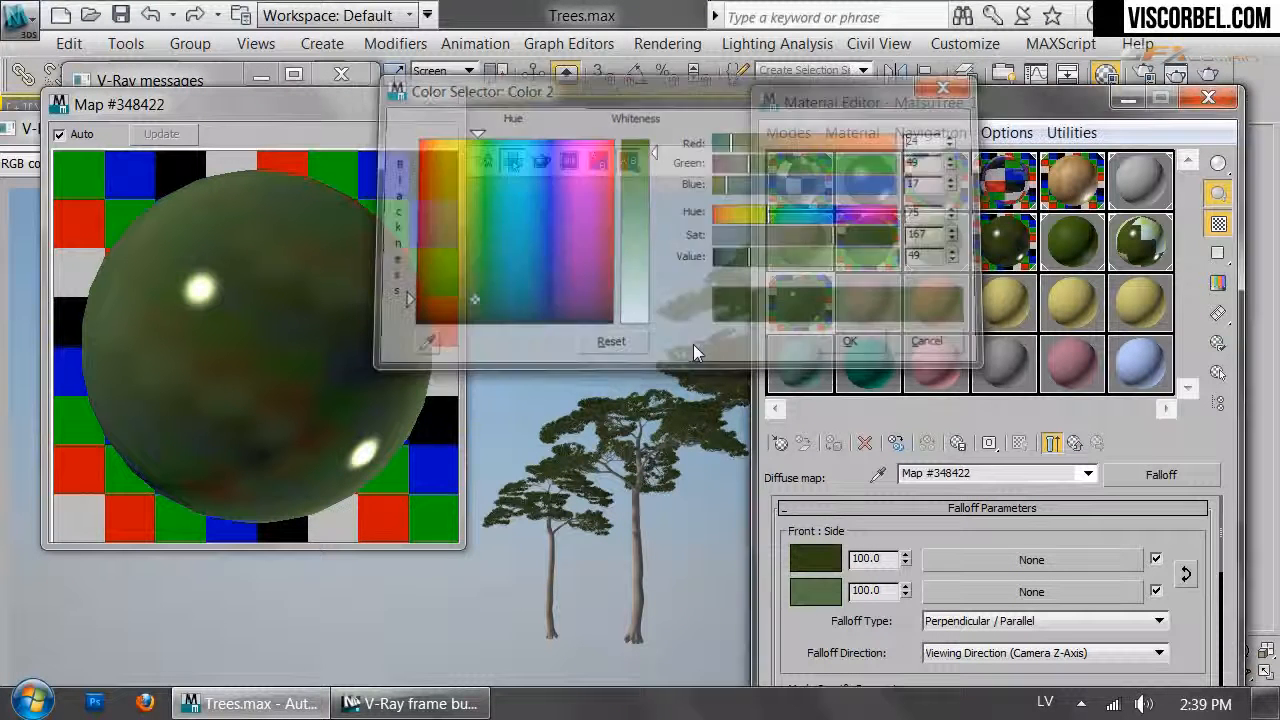
pyautogui.click(673, 147)
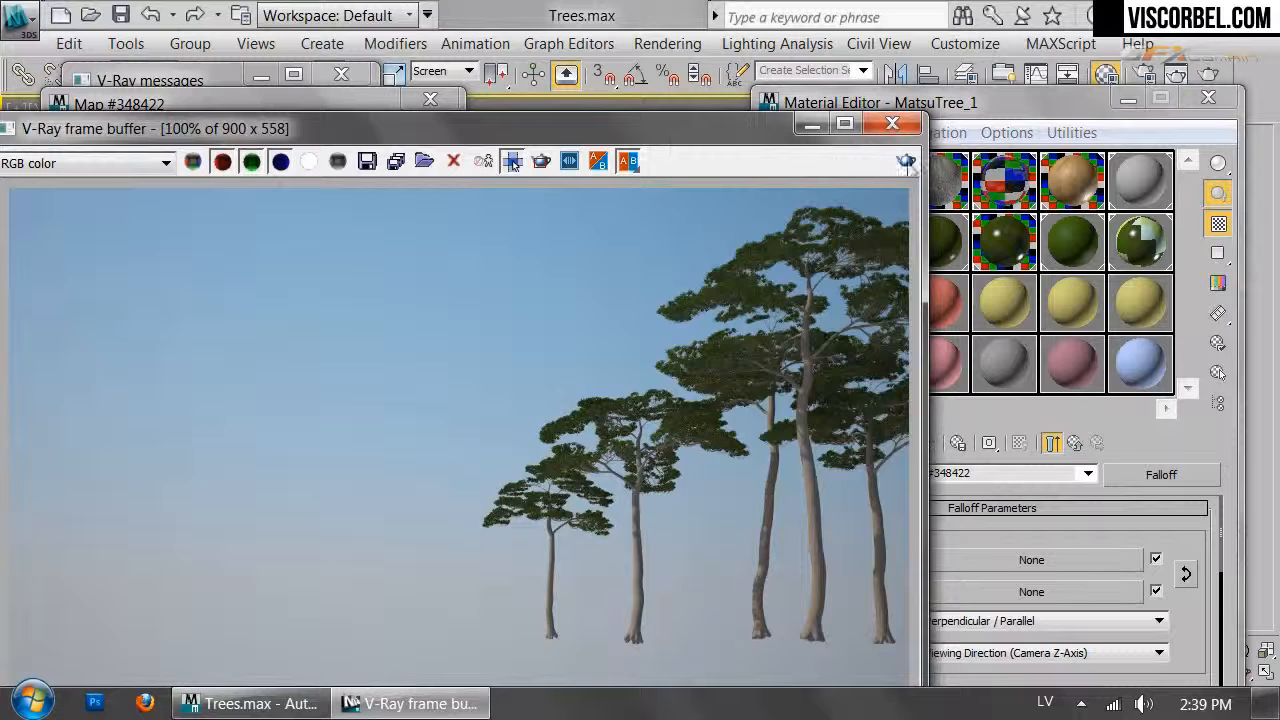
# Stop the running render and shift both Falloff needle greens slightly toward yellow
pyautogui.click(906, 161)
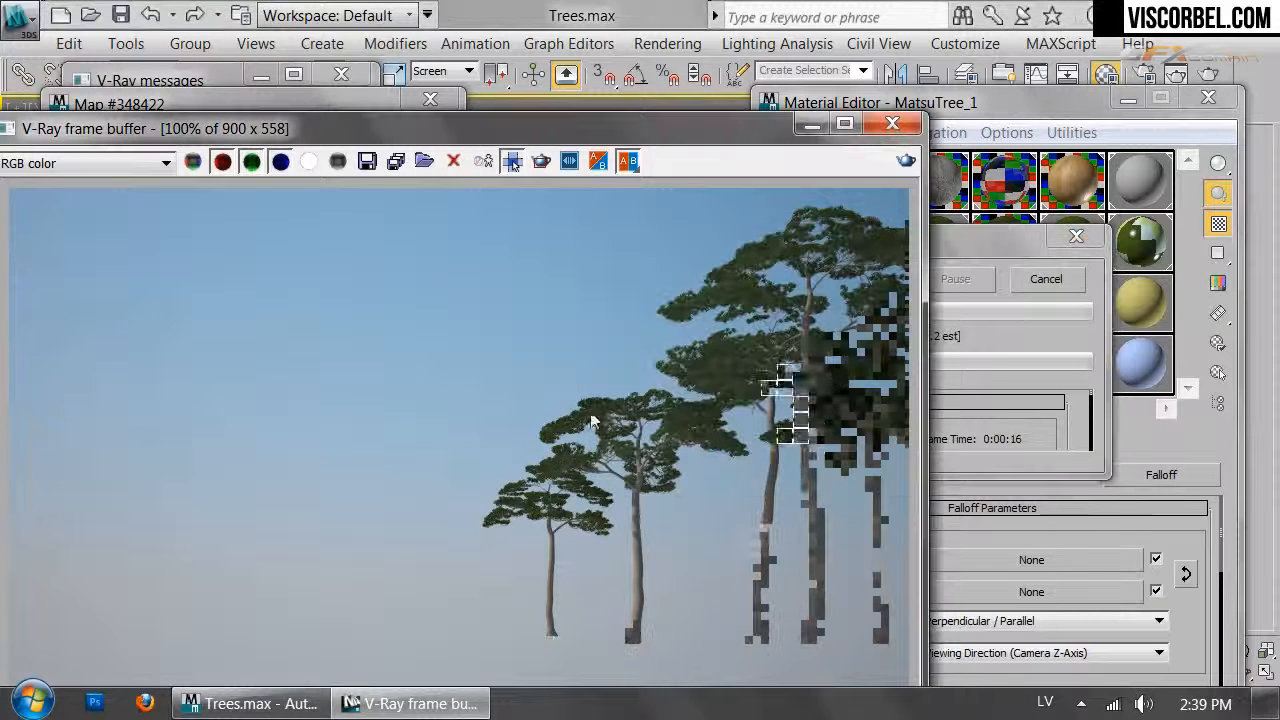
pyautogui.click(1047, 280)
pyautogui.moveTo(1109, 540); pyautogui.dragTo(1114, 499)
pyautogui.click(832, 552)
pyautogui.moveTo(960, 215); pyautogui.dragTo(960, 225)
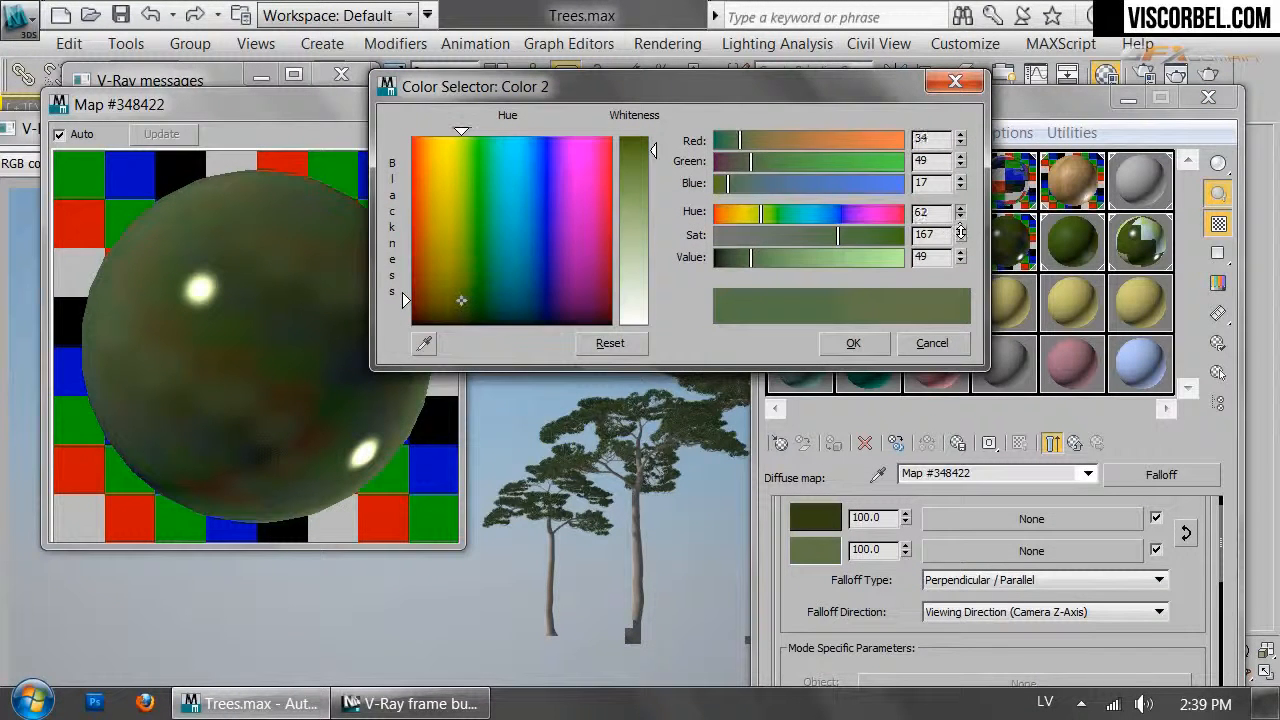
pyautogui.click(853, 343)
pyautogui.click(826, 519)
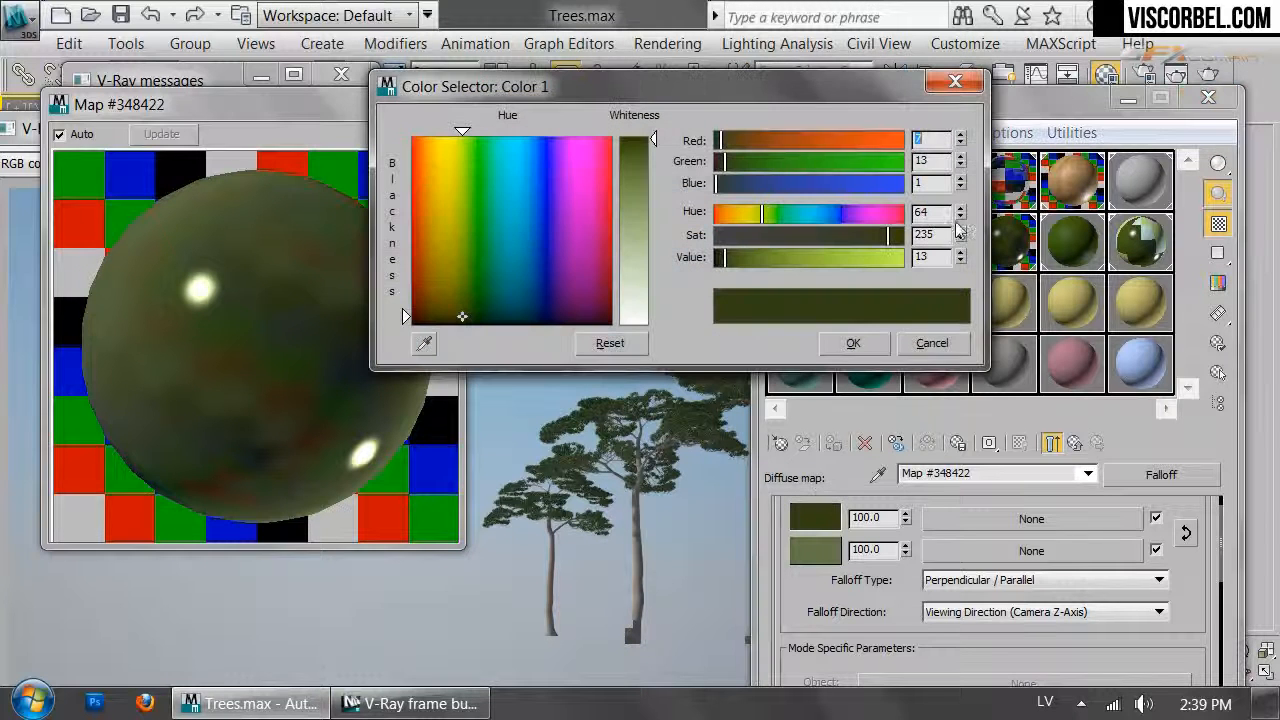
pyautogui.moveTo(959, 215); pyautogui.dragTo(960, 219)
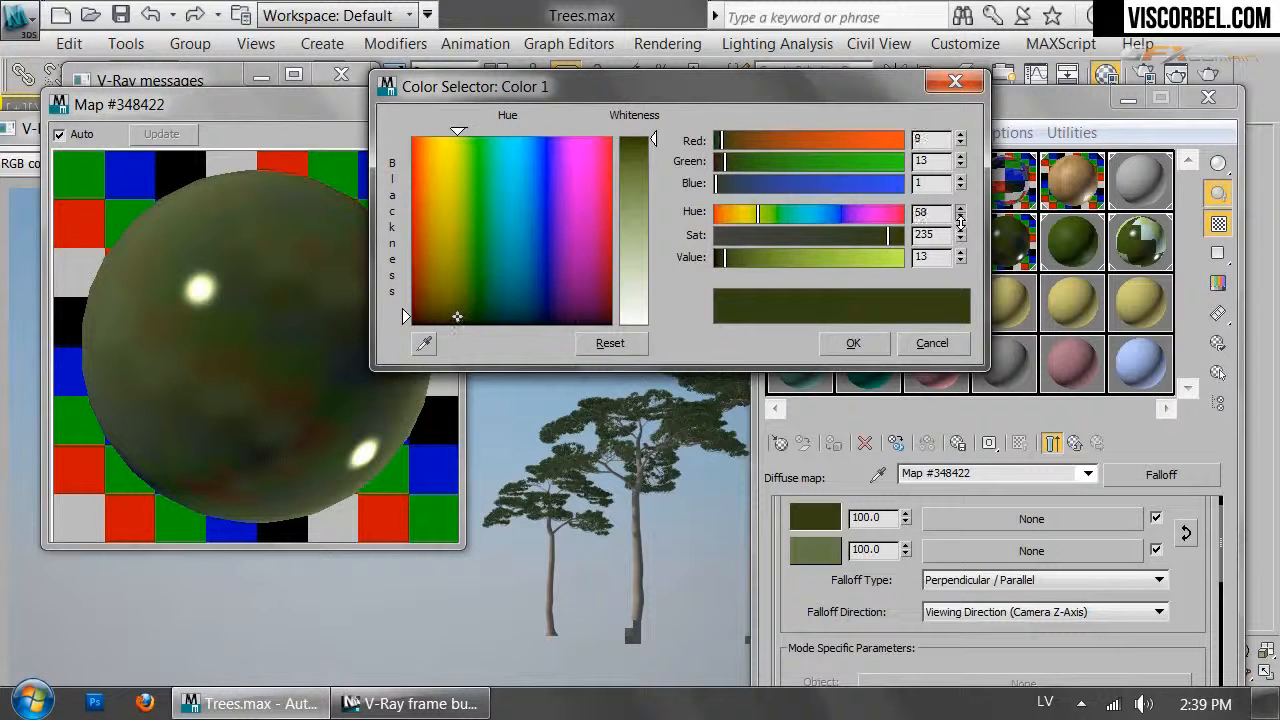
pyautogui.click(864, 345)
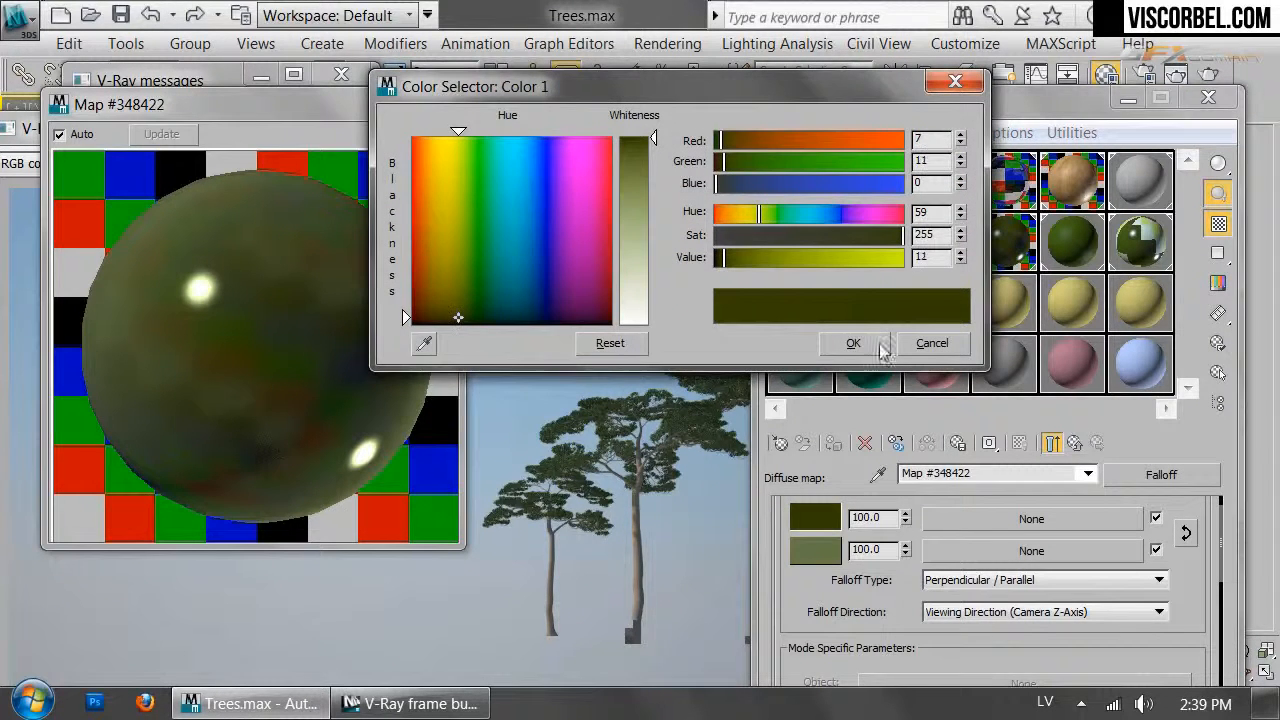
pyautogui.click(880, 352)
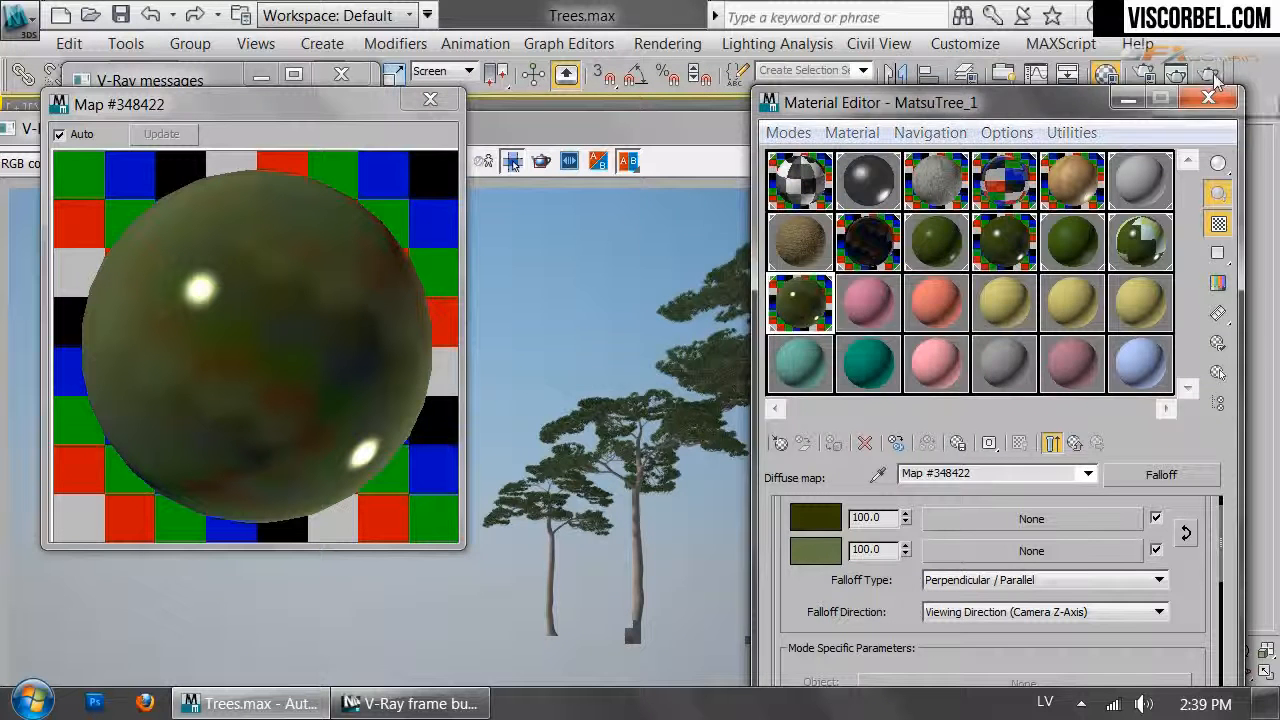
# Re-render the pines with the yellower needles and launch Photoshop
pyautogui.click(1210, 74)
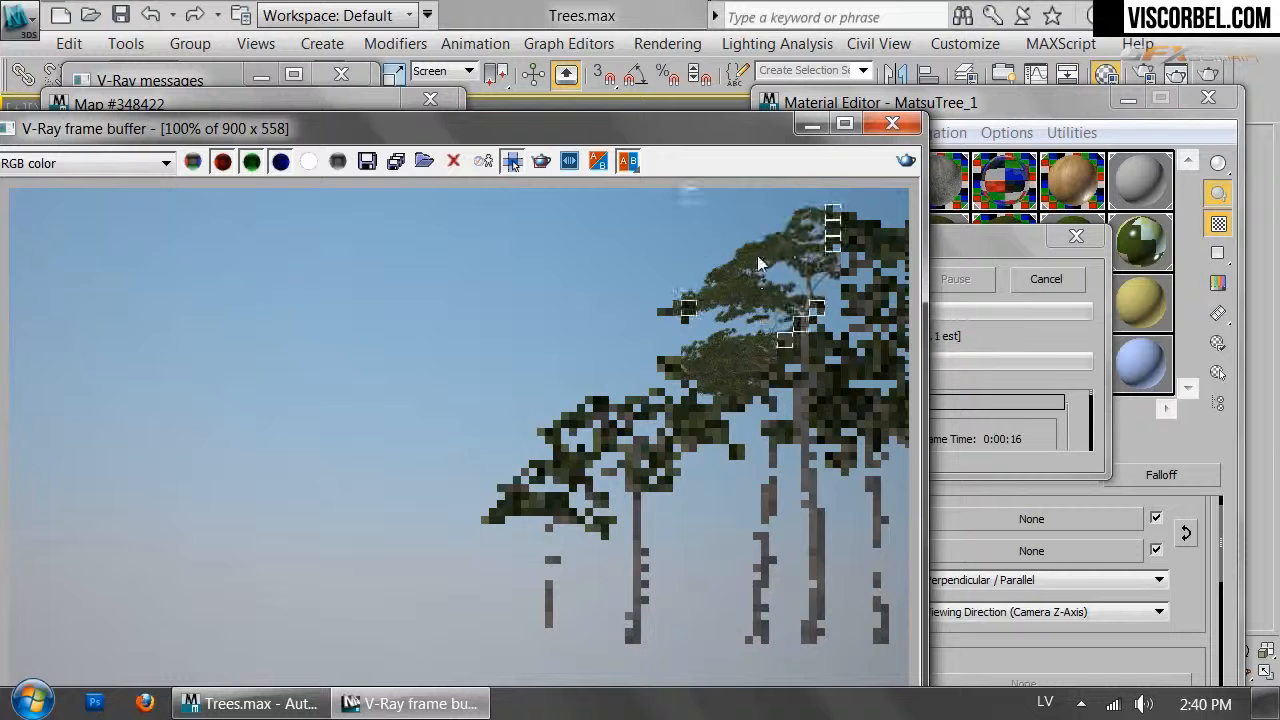
pyautogui.scroll(1, 790, 248)
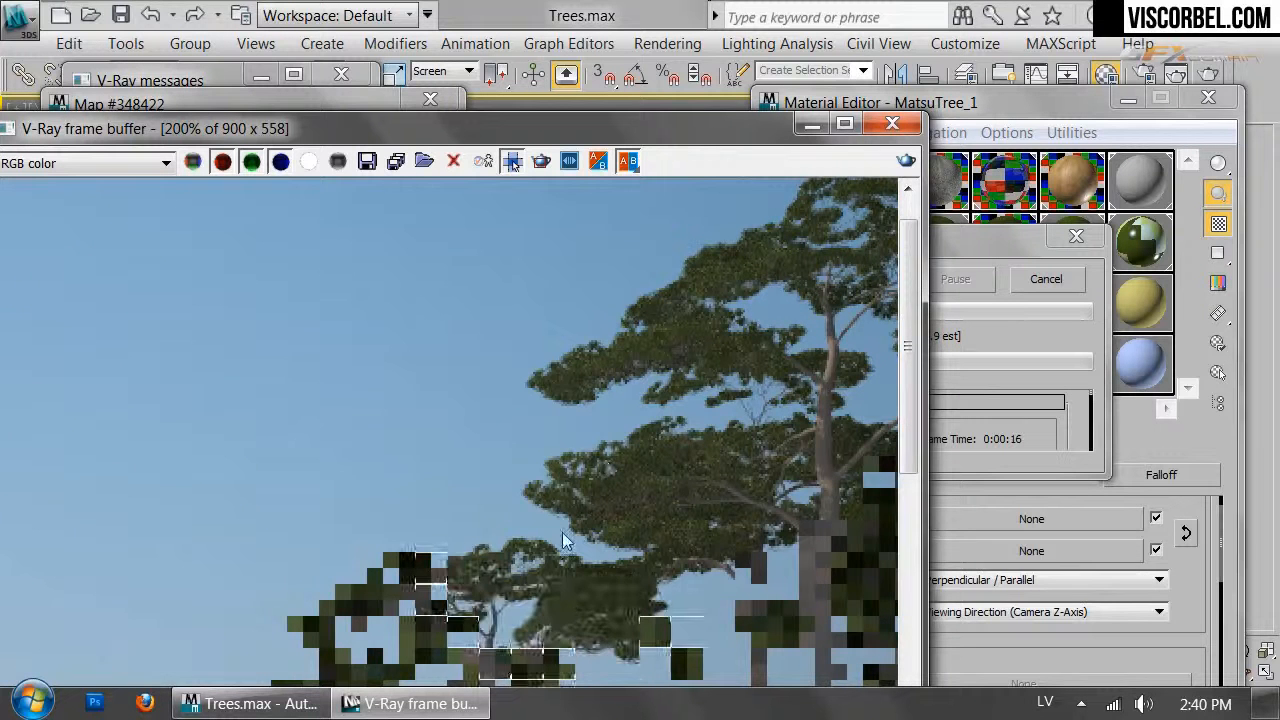
pyautogui.scroll(-1, 562, 538)
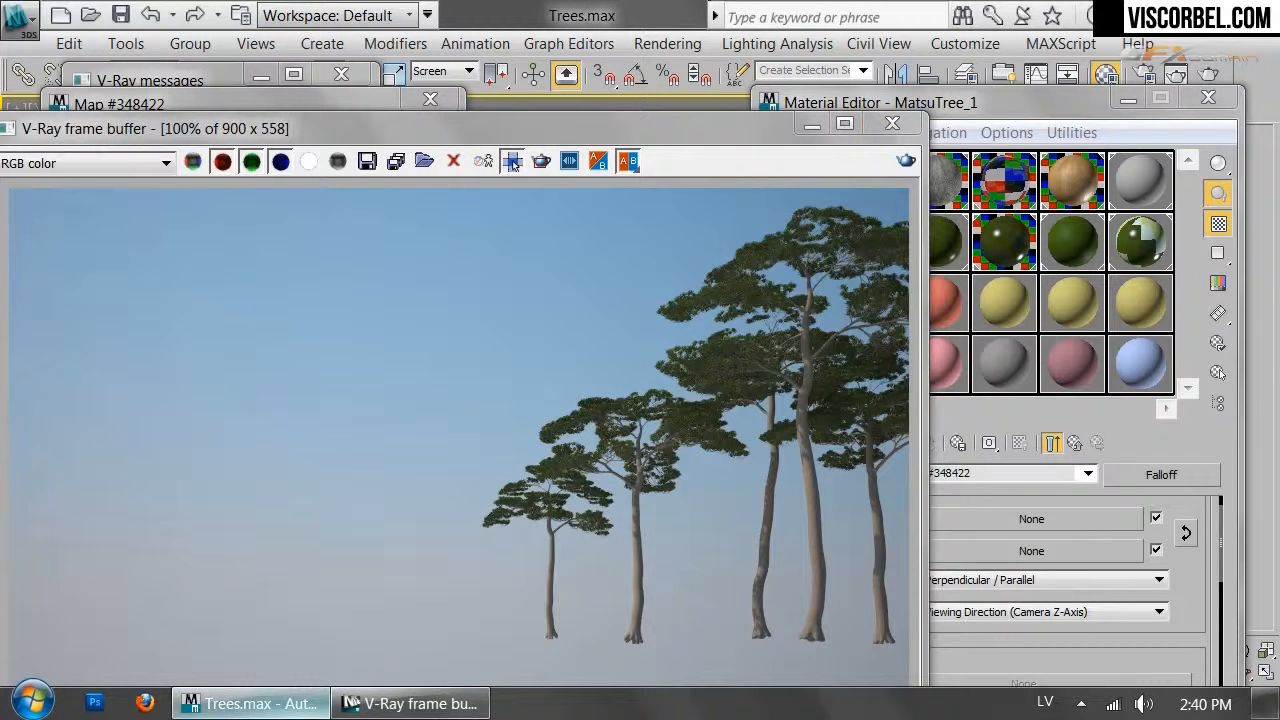
pyautogui.click(94, 702)
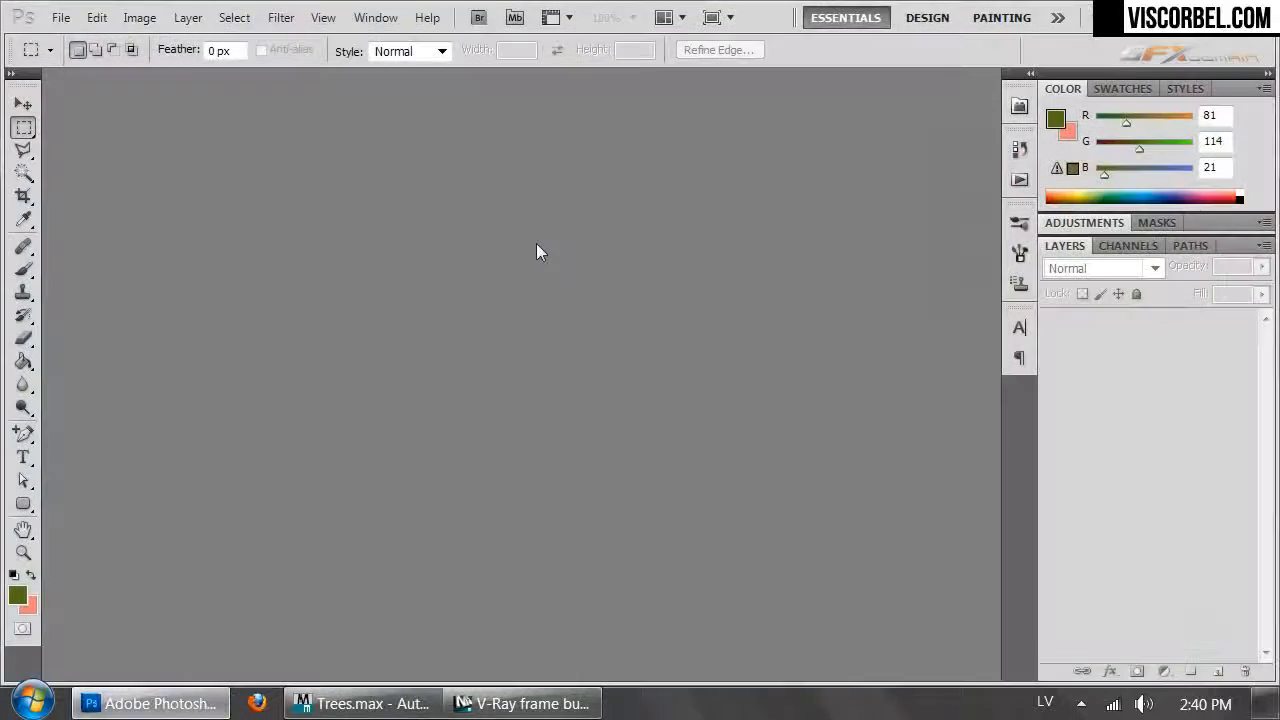
# Open Bark_3.jpg from the 4_seasons TEXTURES folder
pyautogui.doubleClick(533, 243)
pyautogui.doubleClick(225, 343)
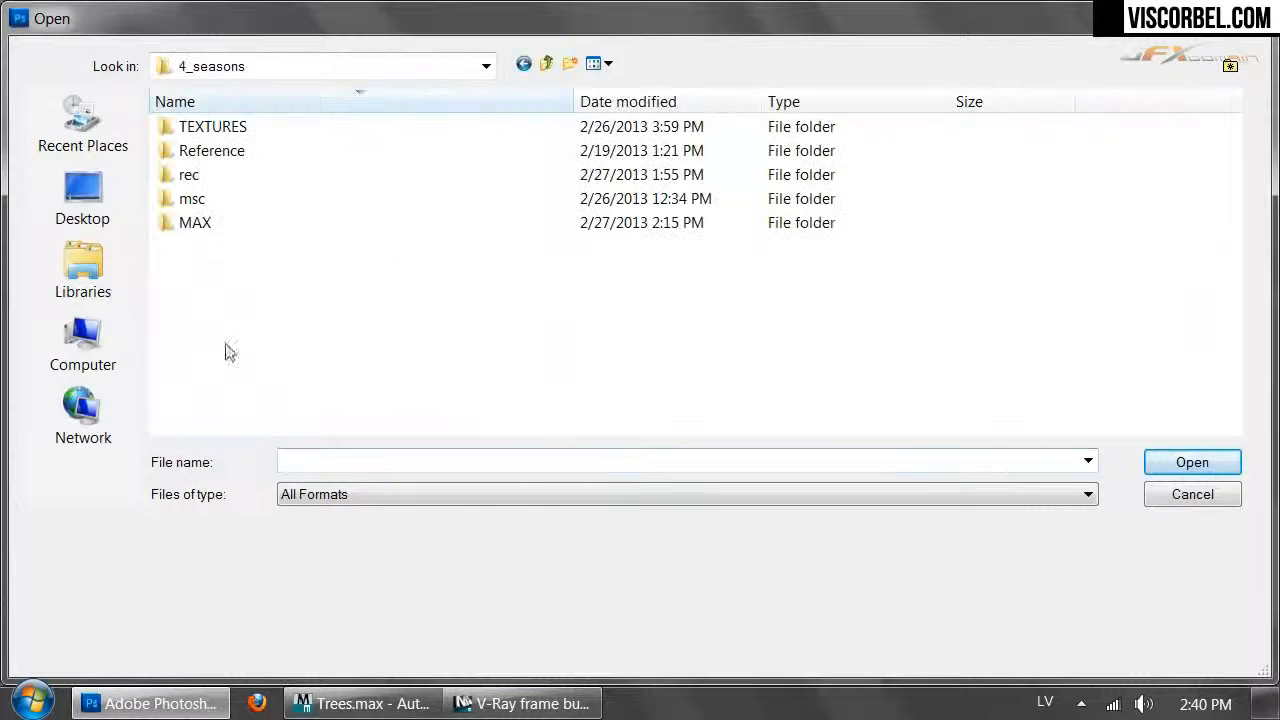
pyautogui.doubleClick(204, 127)
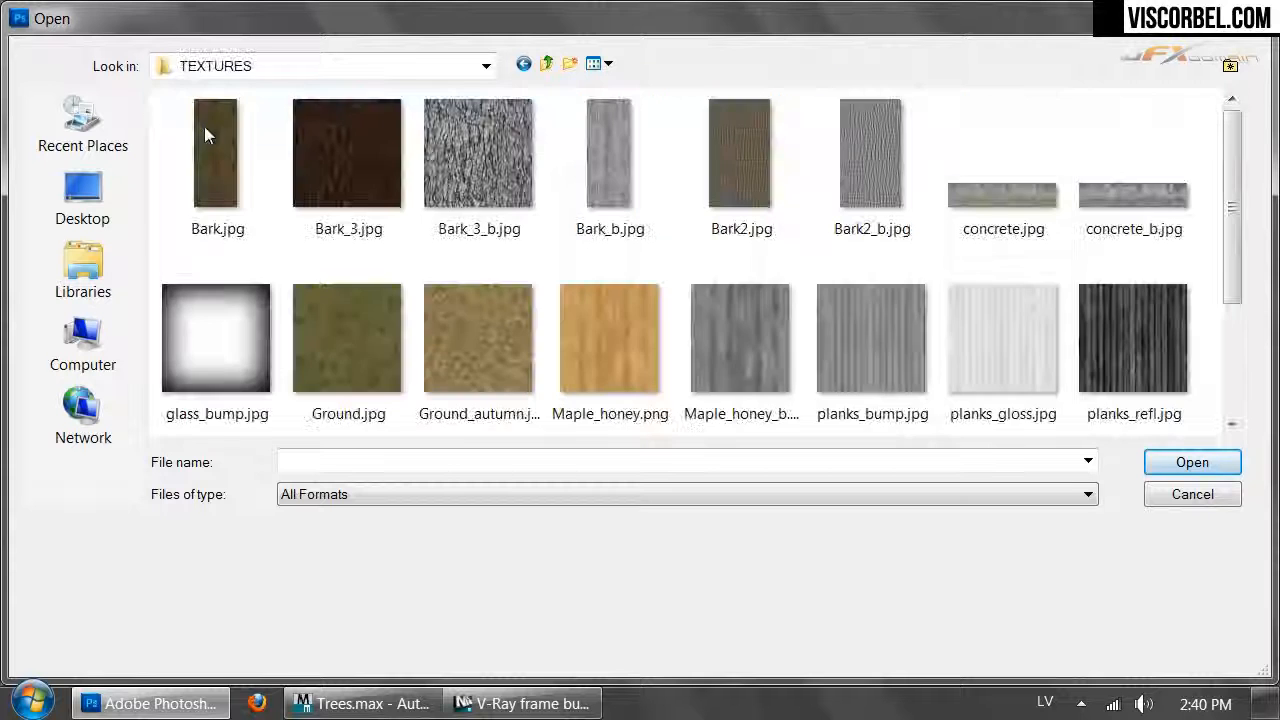
pyautogui.doubleClick(379, 173)
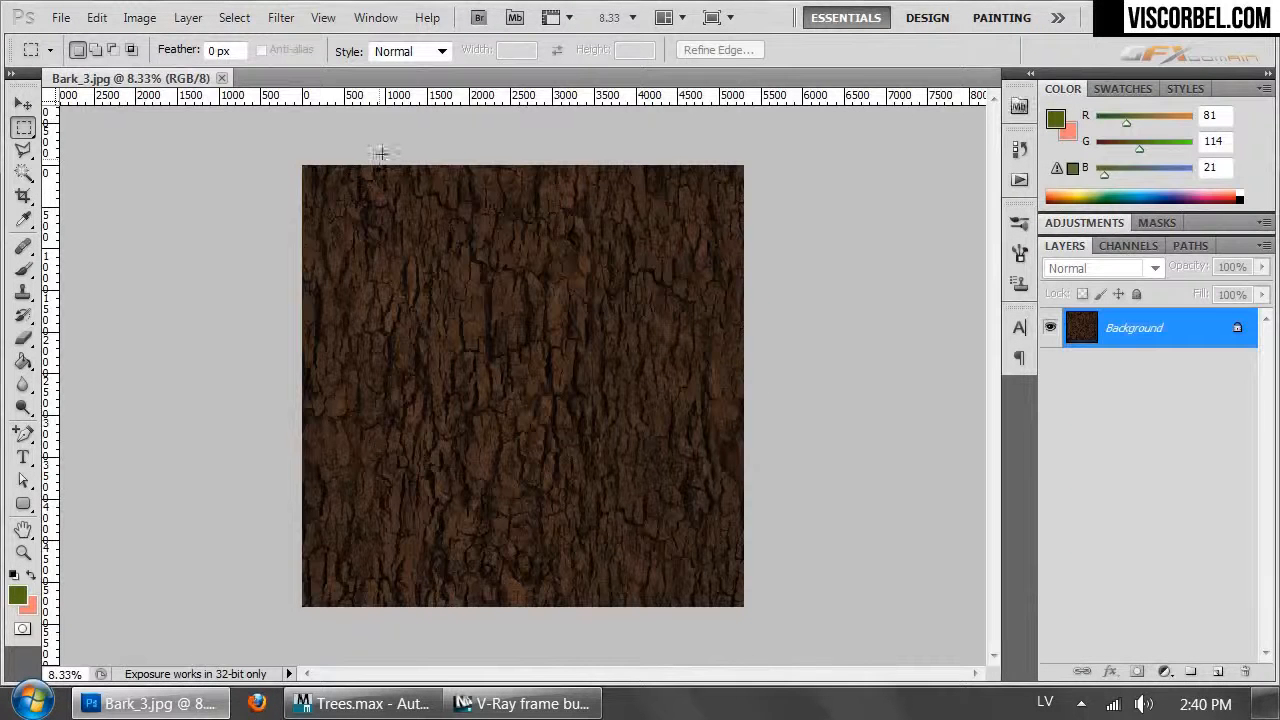
# Brighten the bark with a Curves adjustment on the Background layer
pyautogui.click(1216, 672)
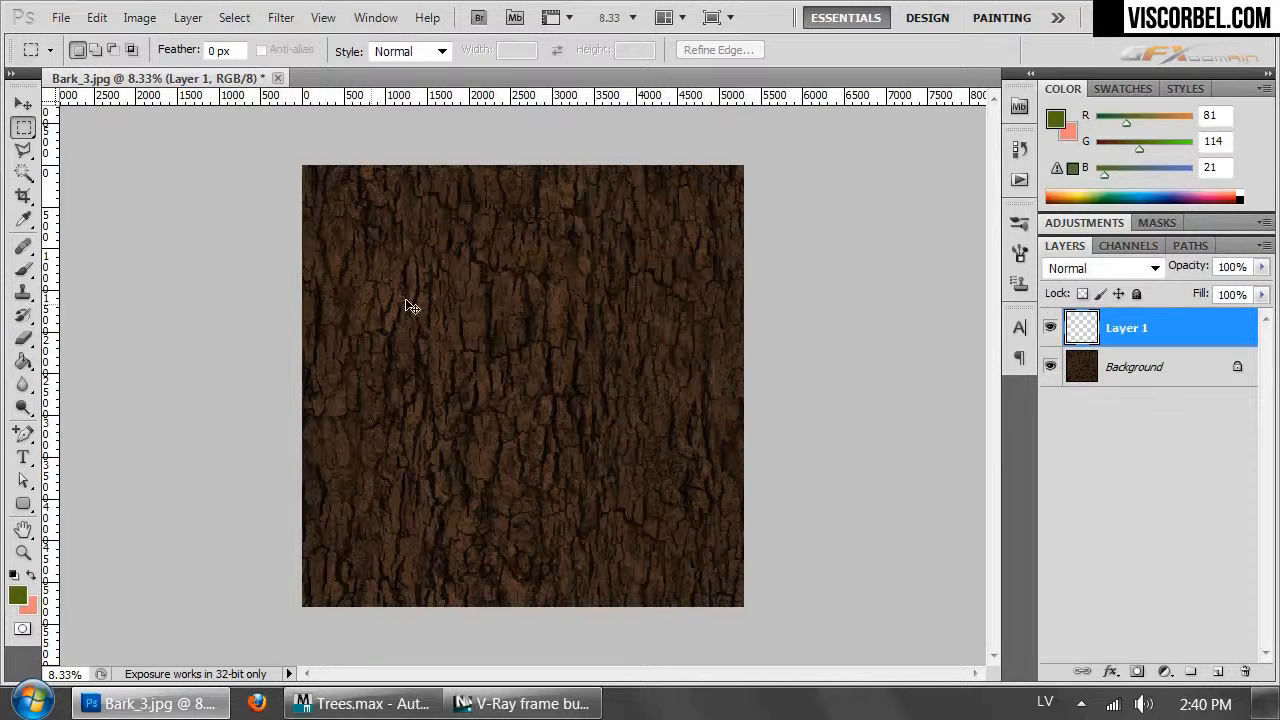
pyautogui.click(139, 17)
pyautogui.moveTo(186, 74)
pyautogui.click(455, 123)
pyautogui.click(668, 284)
pyautogui.click(1143, 368)
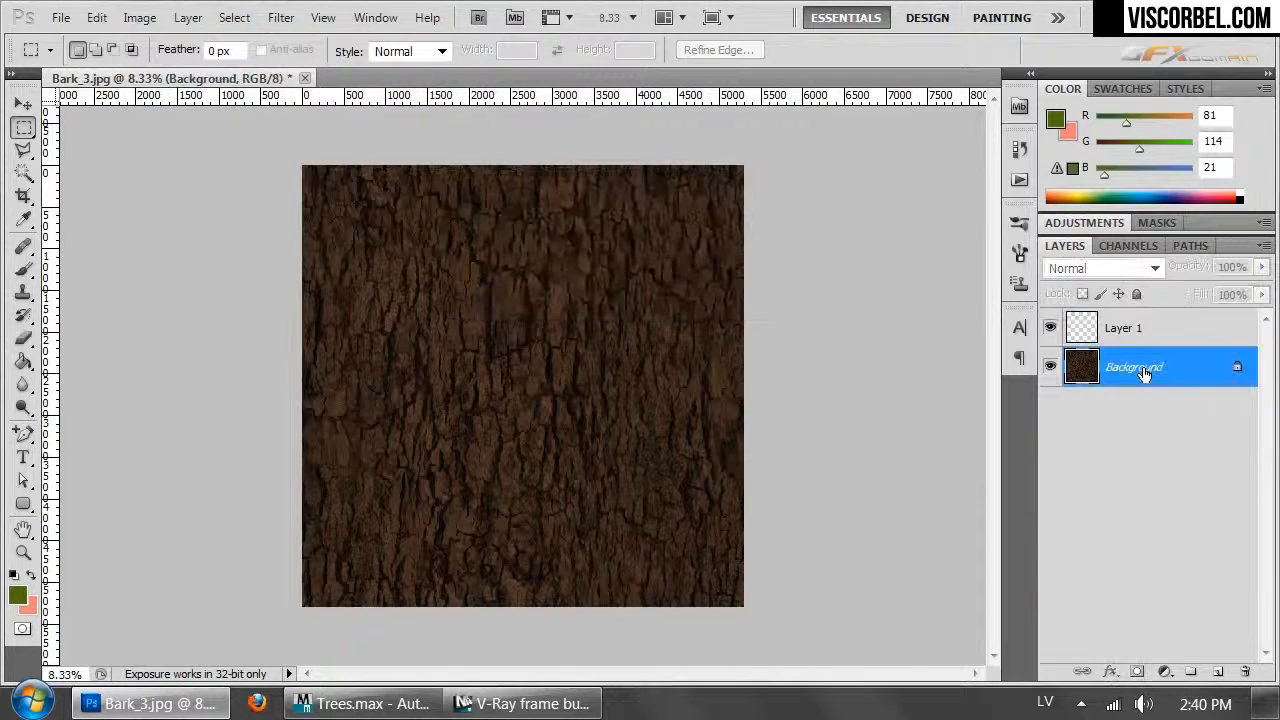
pyautogui.click(139, 17)
pyautogui.moveTo(275, 76)
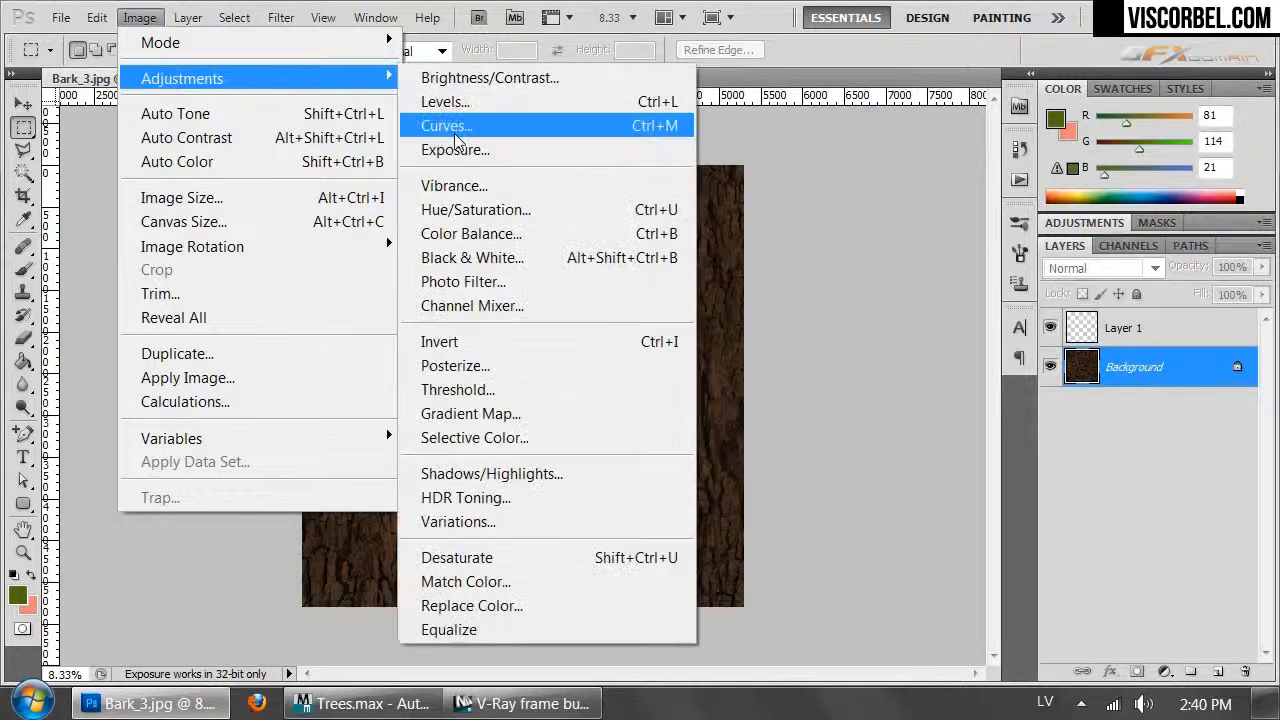
pyautogui.click(460, 123)
pyautogui.moveTo(597, 263); pyautogui.dragTo(586, 249)
pyautogui.click(822, 84)
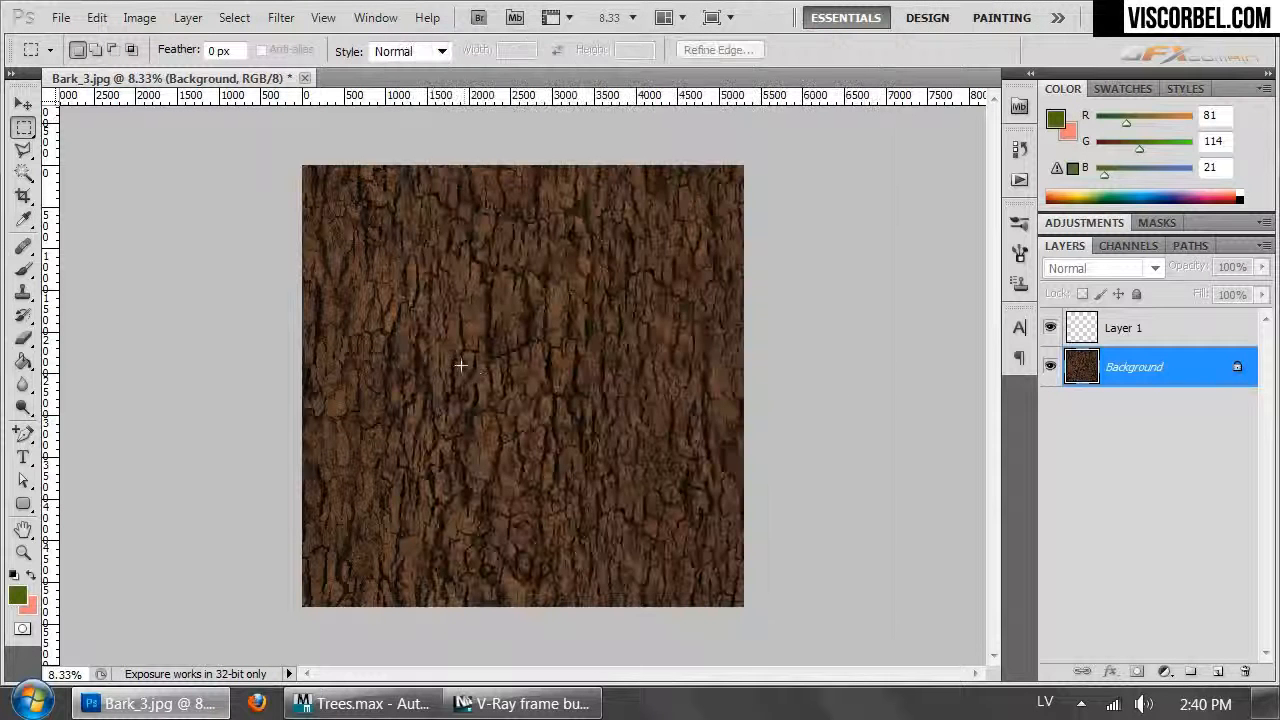
# Apply Hue/Saturation with Hue +7 and Saturation +18 to warm the bark
pyautogui.hotkey('ctrl', 'u')
pyautogui.moveTo(596, 244); pyautogui.dragTo(602, 243)
pyautogui.moveTo(599, 302); pyautogui.dragTo(614, 302)
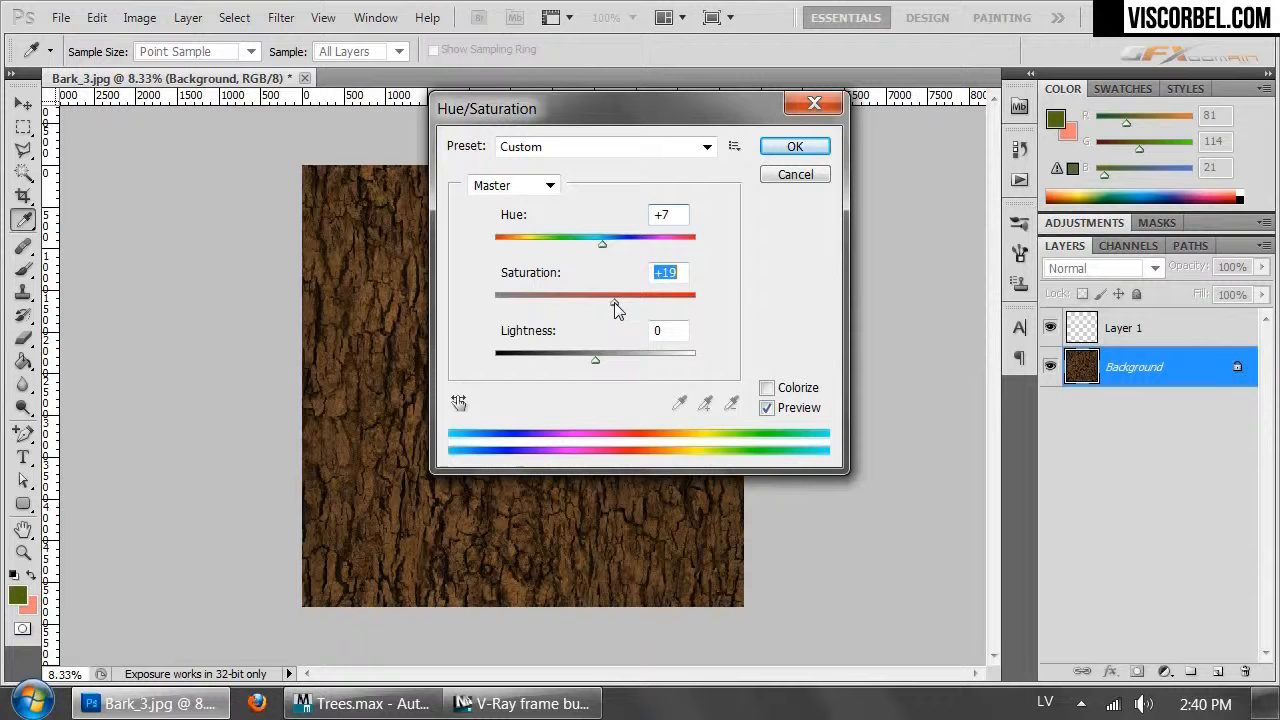
pyautogui.moveTo(599, 104); pyautogui.dragTo(844, 103)
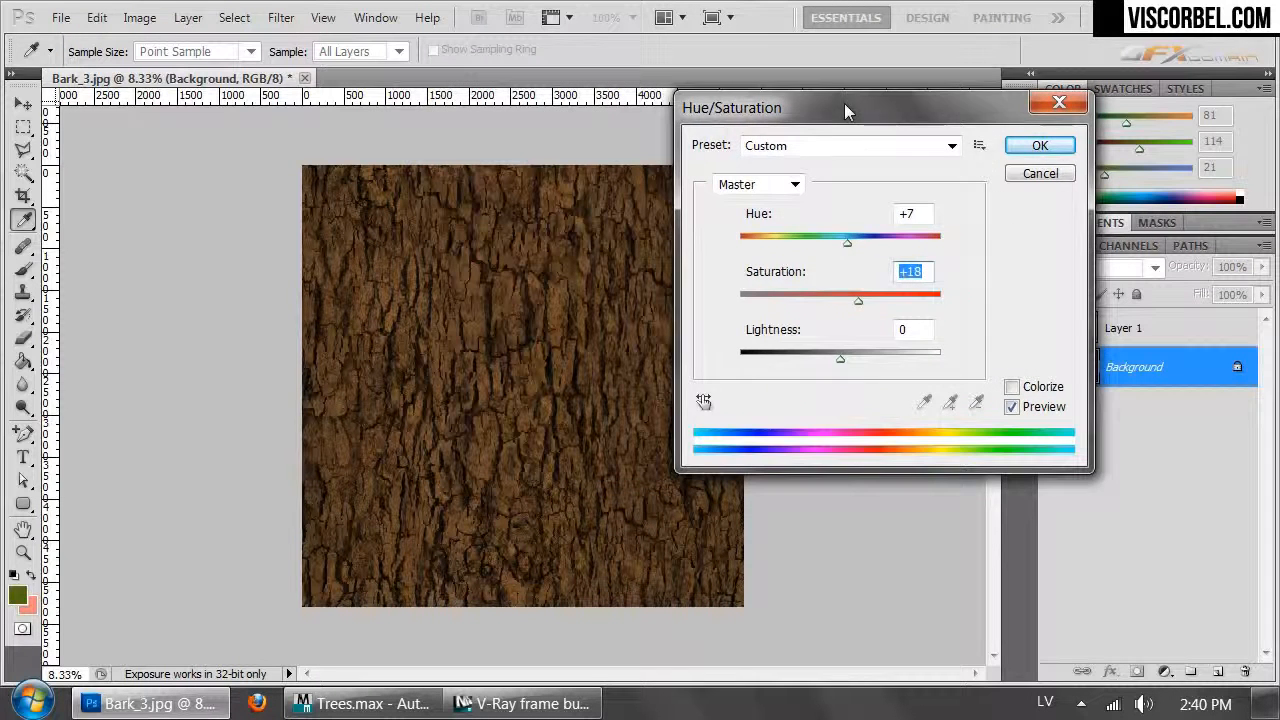
pyautogui.click(1040, 146)
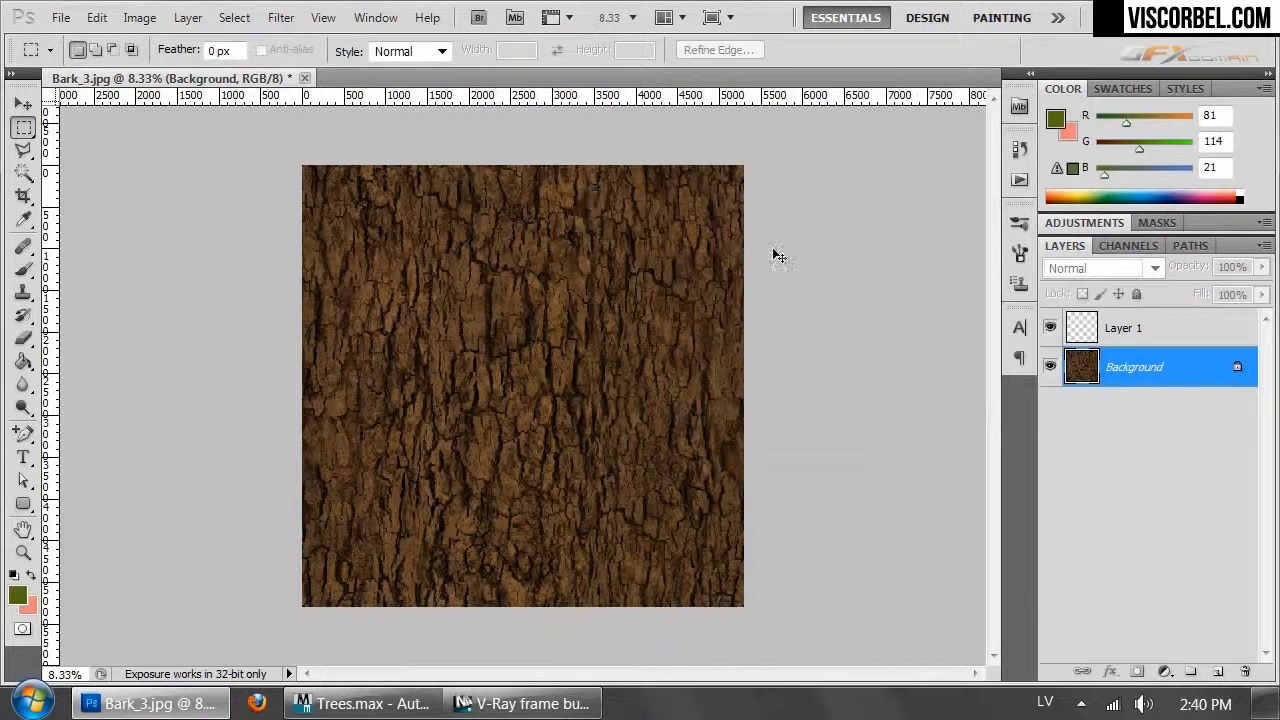
# Save the texture as a Maximum-quality JPEG over Bark_3.jpg
pyautogui.hotkey('ctrl', 'shift', 's')
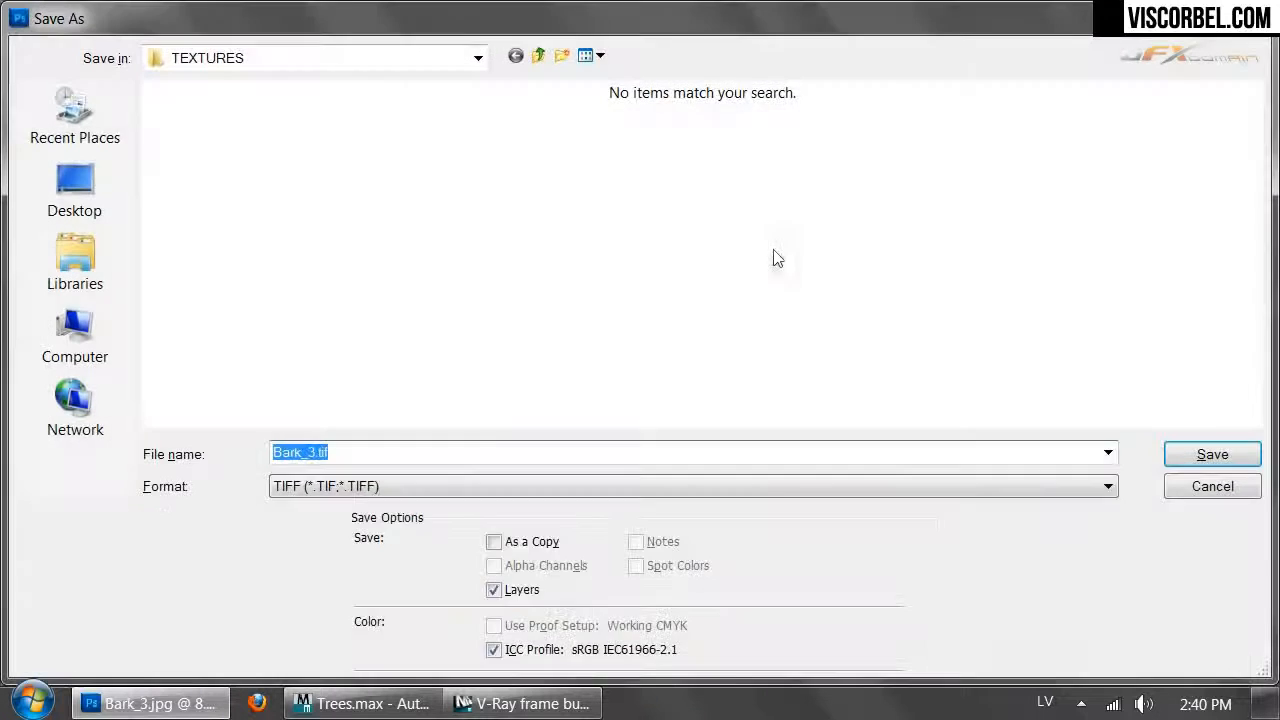
pyautogui.click(372, 487)
pyautogui.click(403, 321)
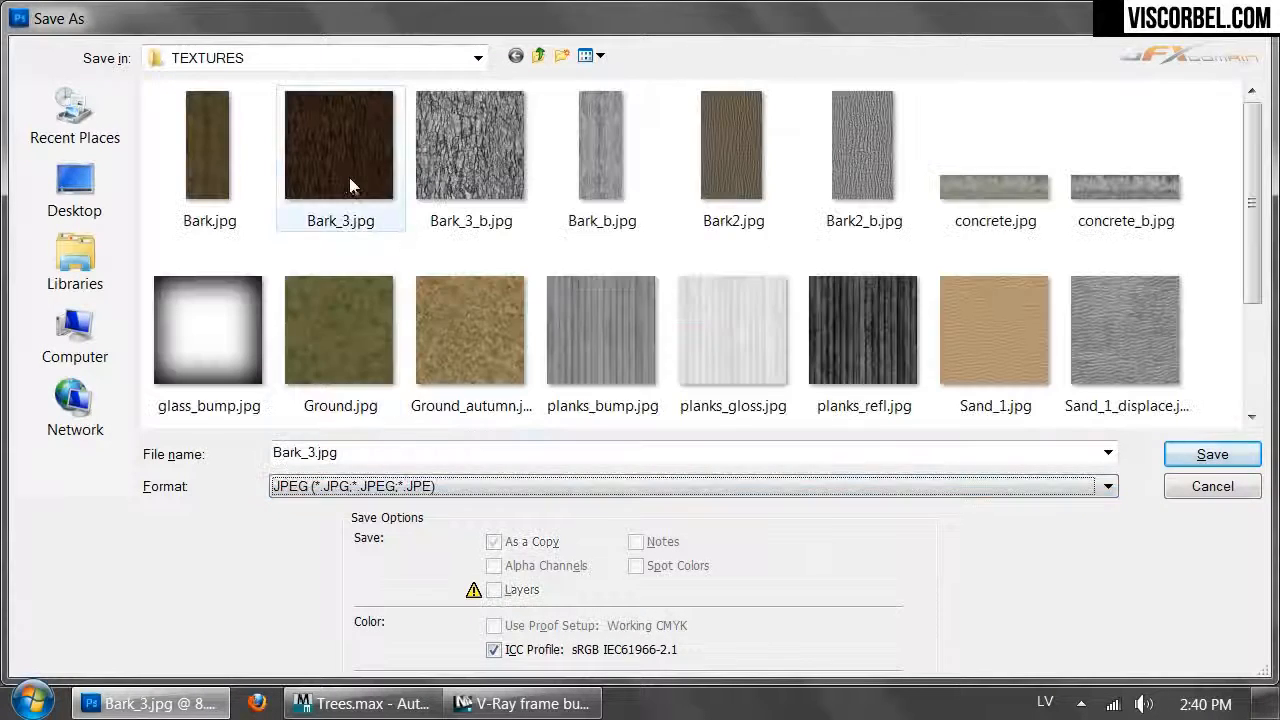
pyautogui.doubleClick(339, 177)
pyautogui.click(636, 283)
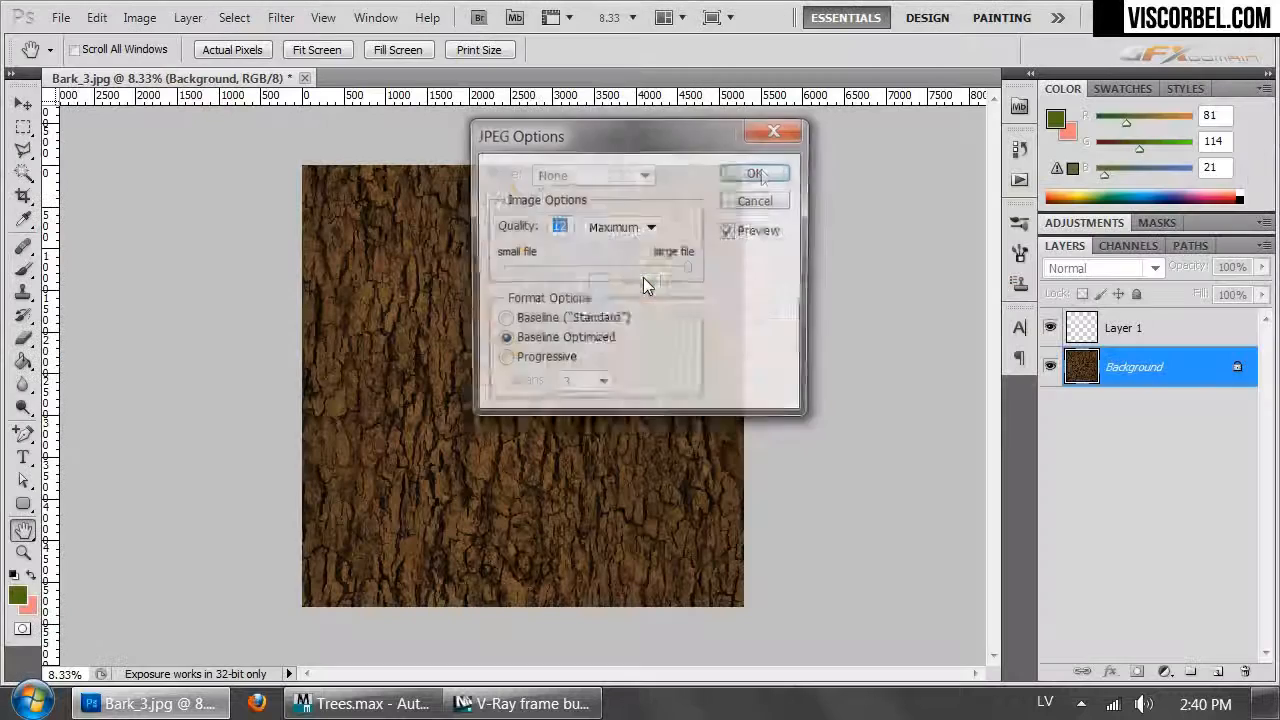
pyautogui.click(758, 173)
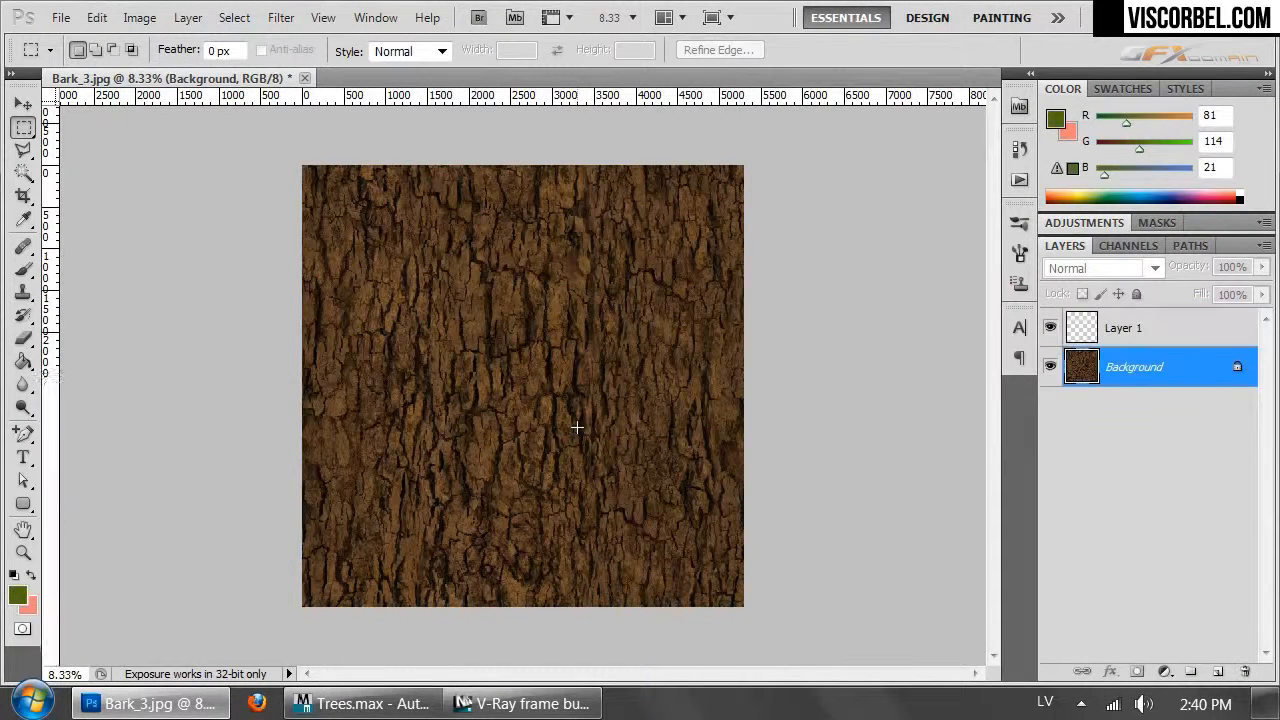
# Desaturate the bark to greyscale with Saturation -100
pyautogui.press('i')
pyautogui.hotkey('ctrl', 'u')
pyautogui.moveTo(840, 298); pyautogui.dragTo(490, 280)
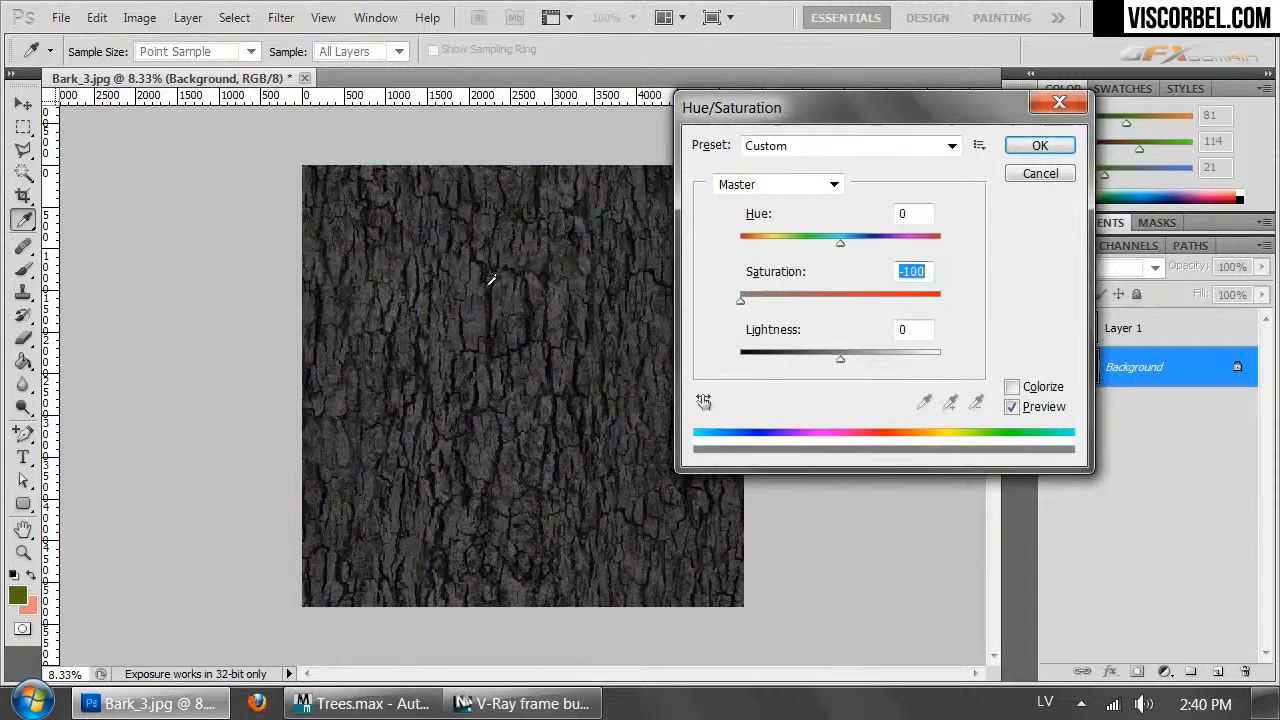
pyautogui.click(1040, 146)
pyautogui.hotkey('ctrl', 'u')
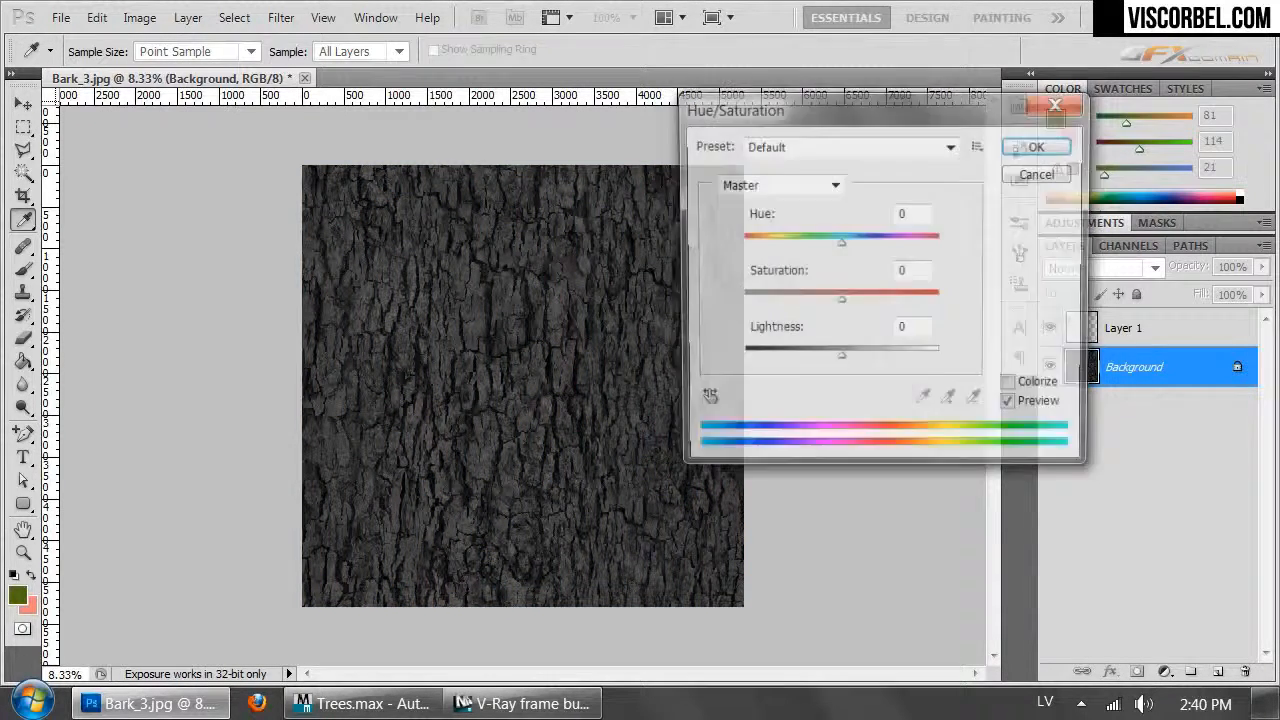
pyautogui.click(1040, 174)
# Apply Levels with white input 105 and gamma 1.26
pyautogui.hotkey('ctrl', 'l')
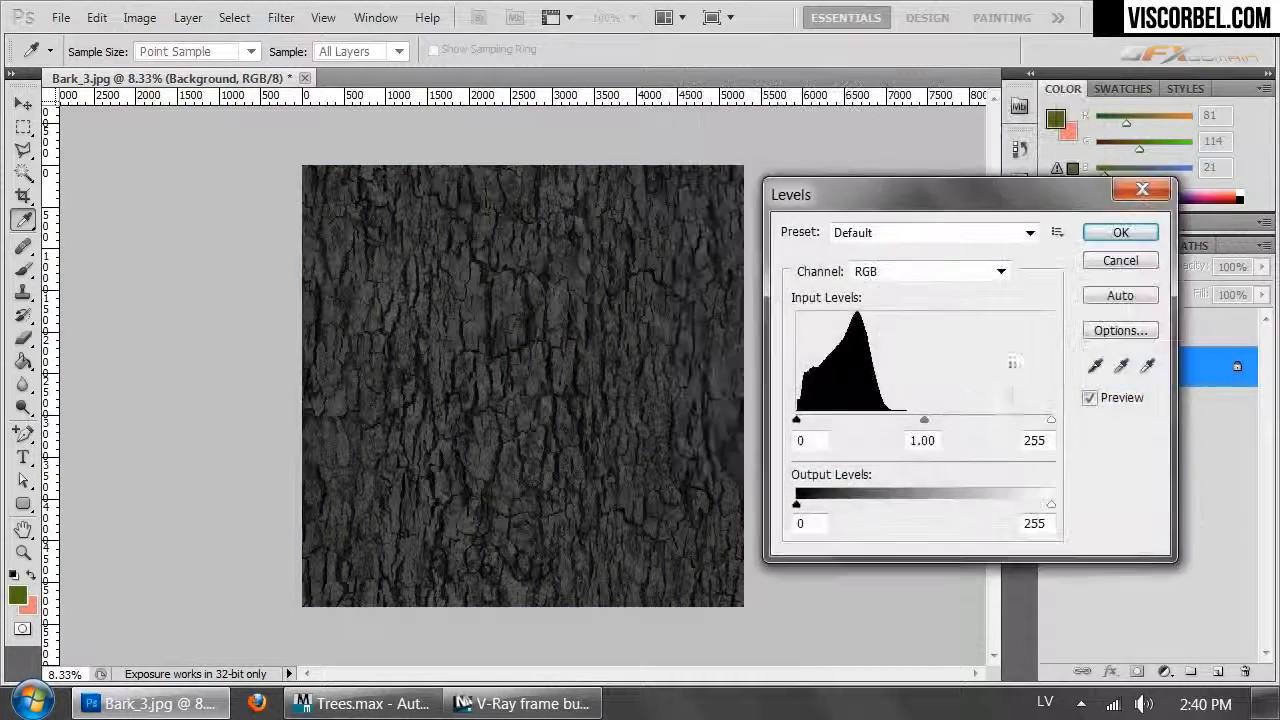
pyautogui.moveTo(1056, 422); pyautogui.dragTo(903, 418)
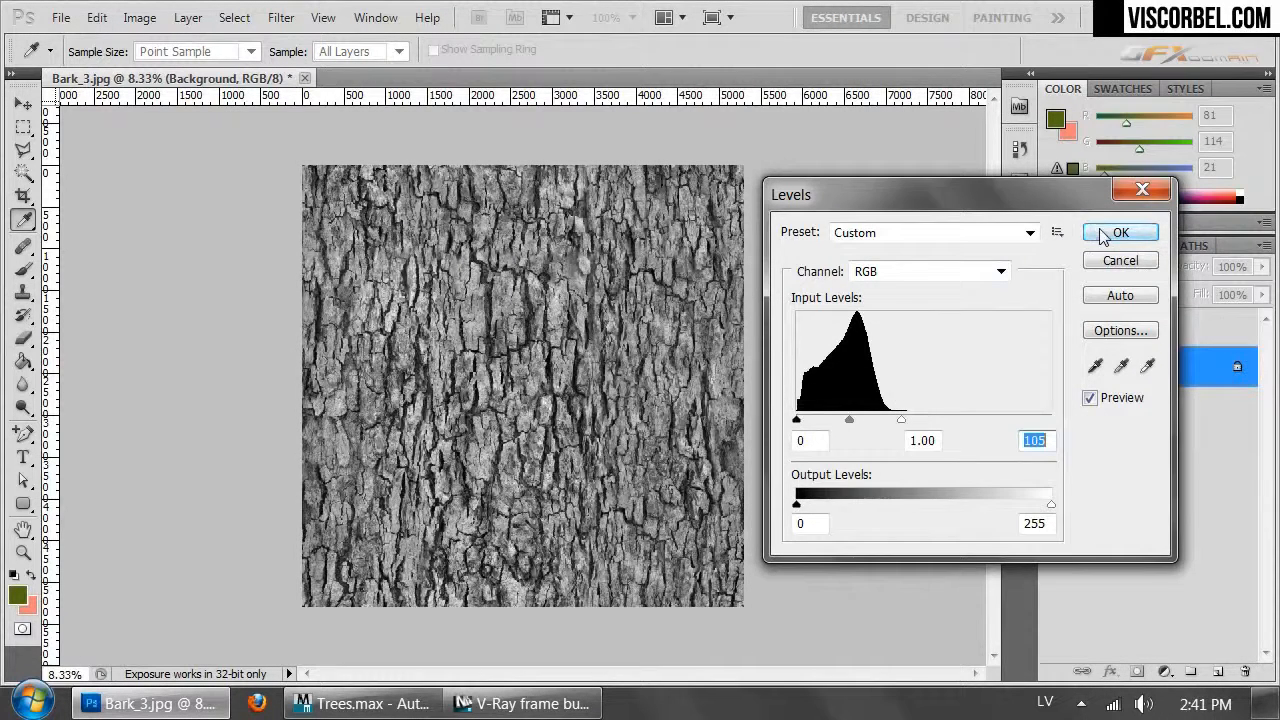
pyautogui.moveTo(849, 420); pyautogui.dragTo(840, 420)
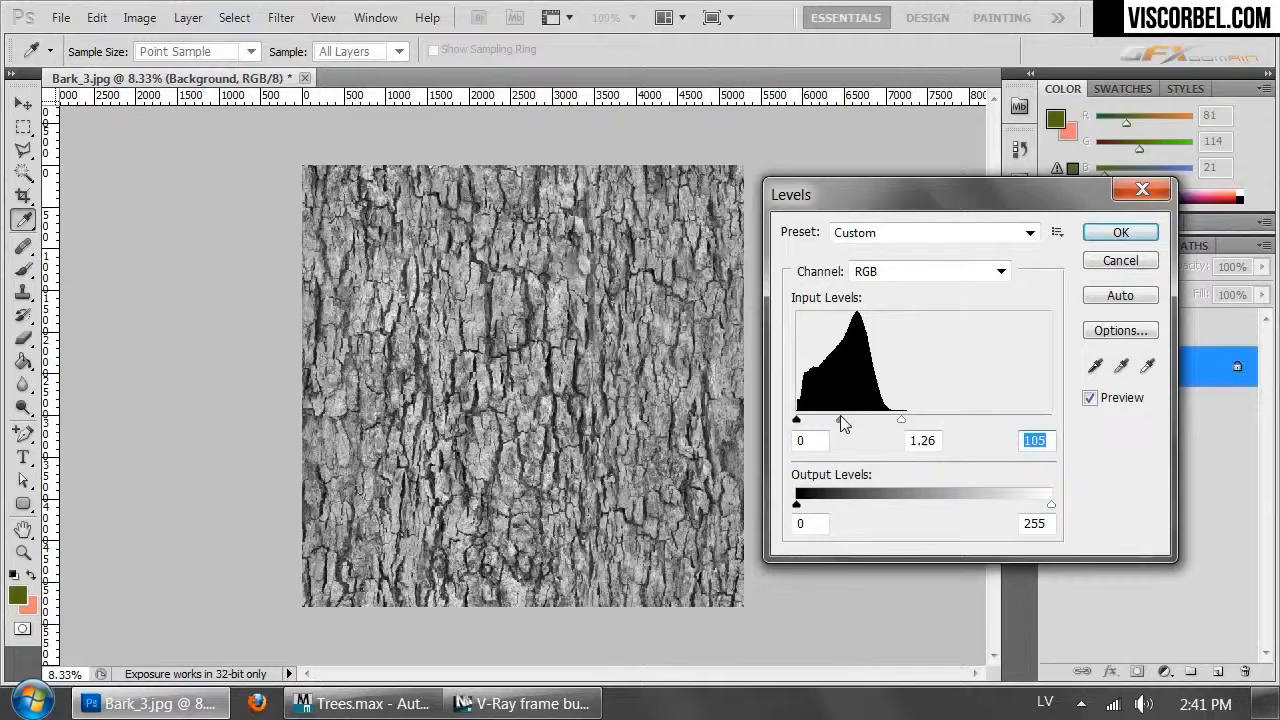
pyautogui.click(1121, 232)
# Save the grey texture as a JPEG replacing Bark_3_b.jpg
pyautogui.hotkey('ctrl', 'shift', 's')
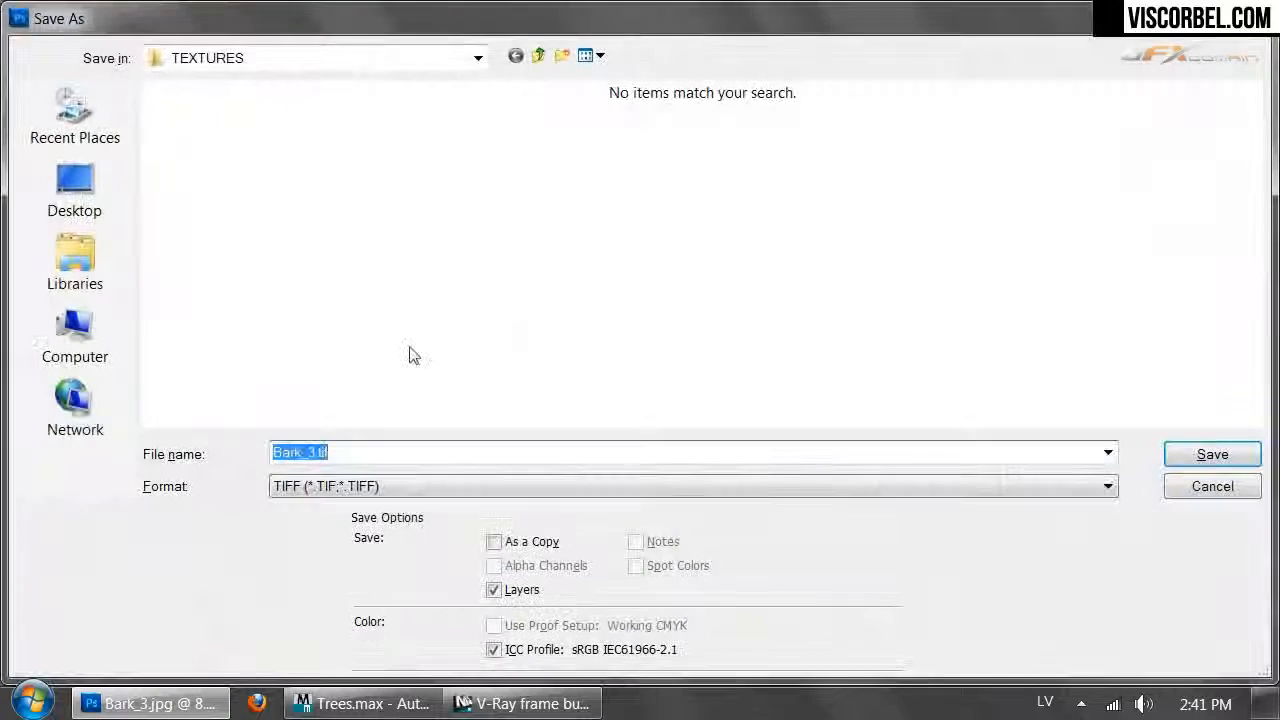
pyautogui.click(358, 490)
pyautogui.click(382, 300)
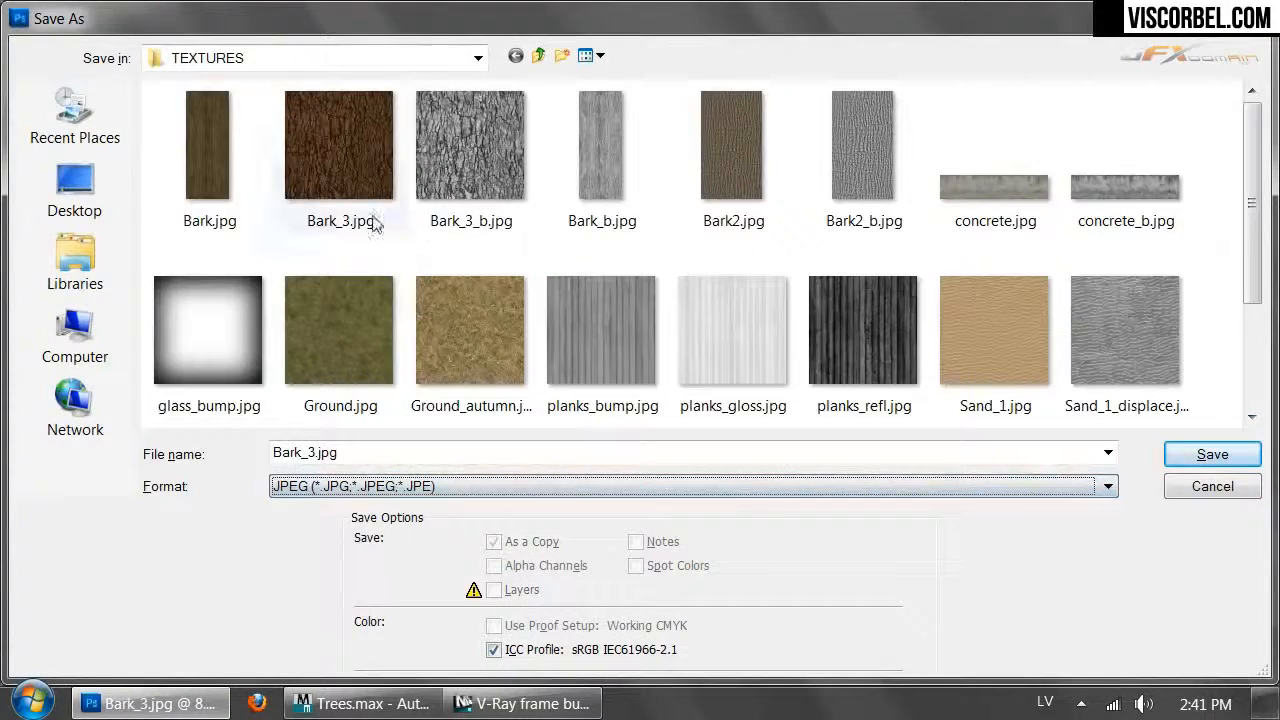
pyautogui.doubleClick(440, 185)
pyautogui.click(628, 285)
pyautogui.click(754, 176)
pyautogui.press('m')
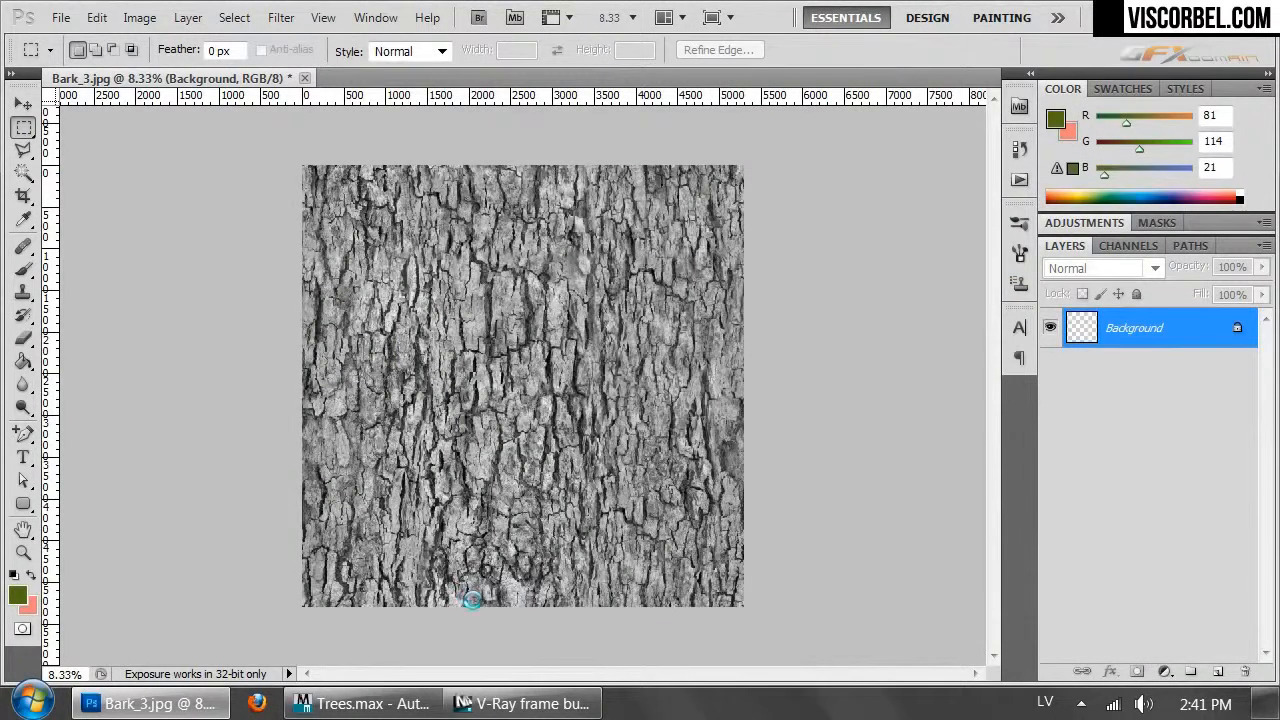
# In Trees.max, change the Trunk sub-material to a VRayMtl
pyautogui.click(360, 703)
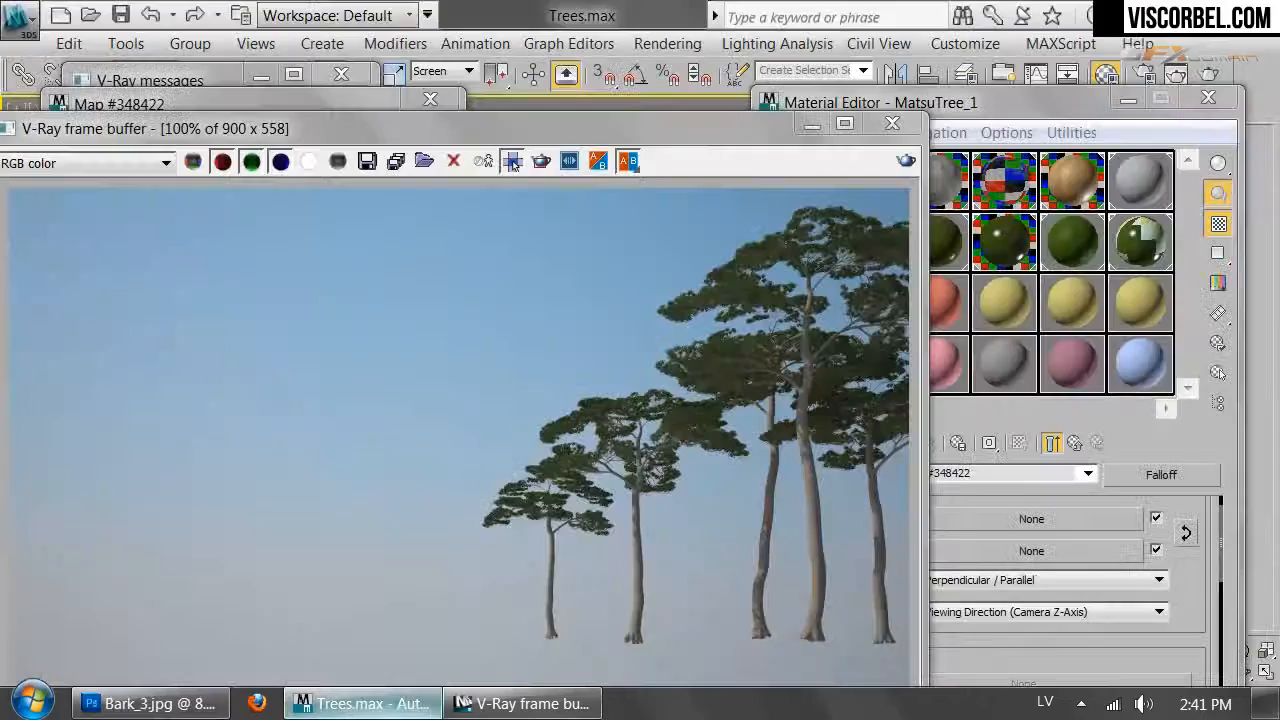
pyautogui.click(892, 123)
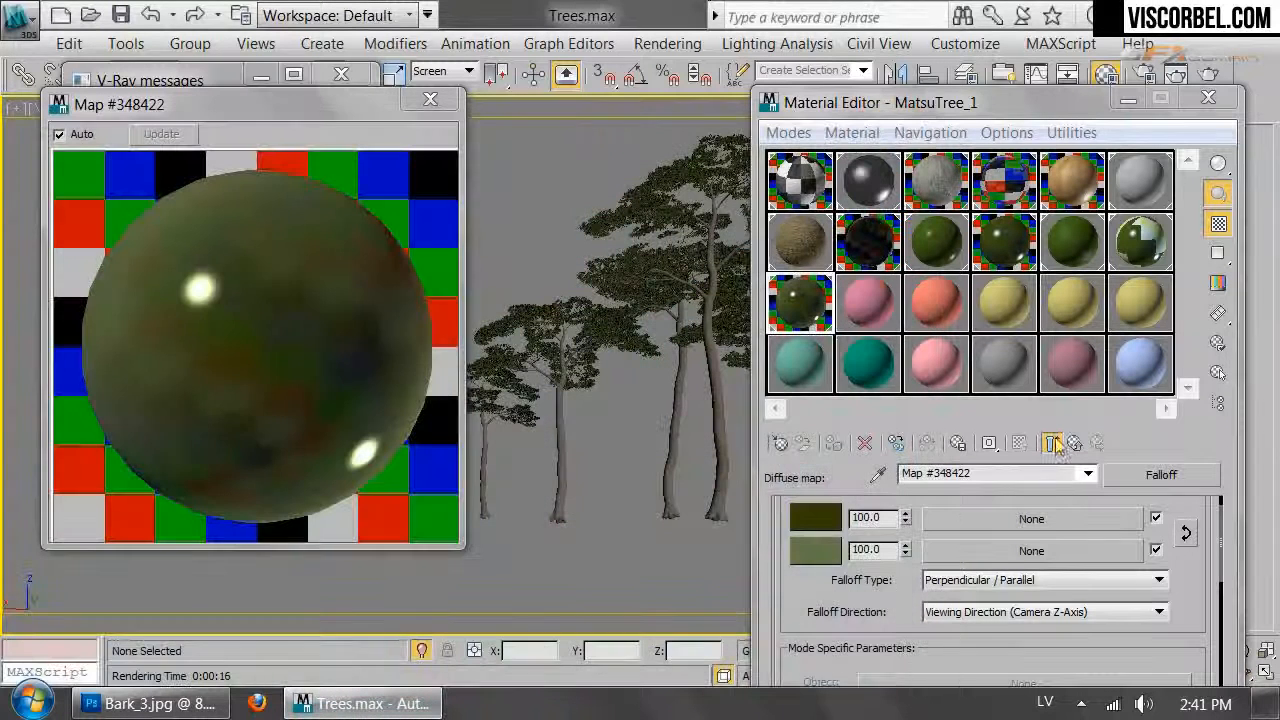
pyautogui.click(1073, 444)
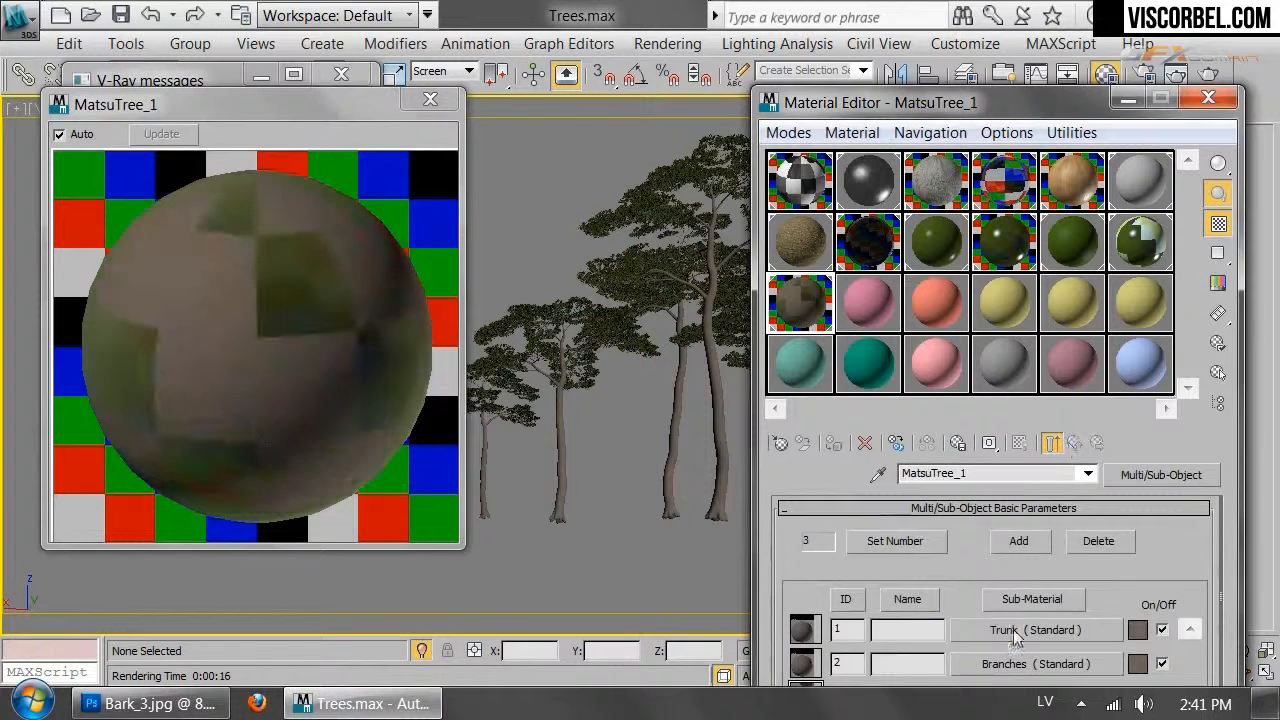
pyautogui.click(1010, 628)
pyautogui.click(1160, 475)
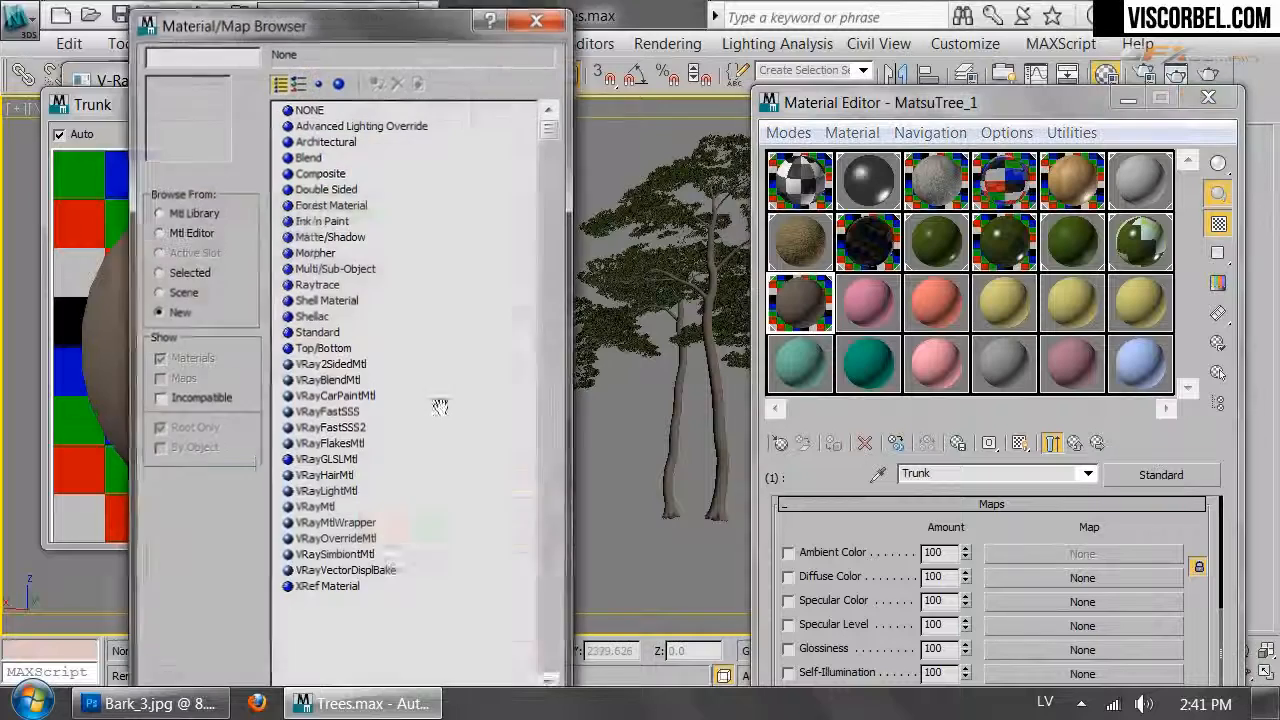
pyautogui.click(326, 490)
pyautogui.doubleClick(315, 506)
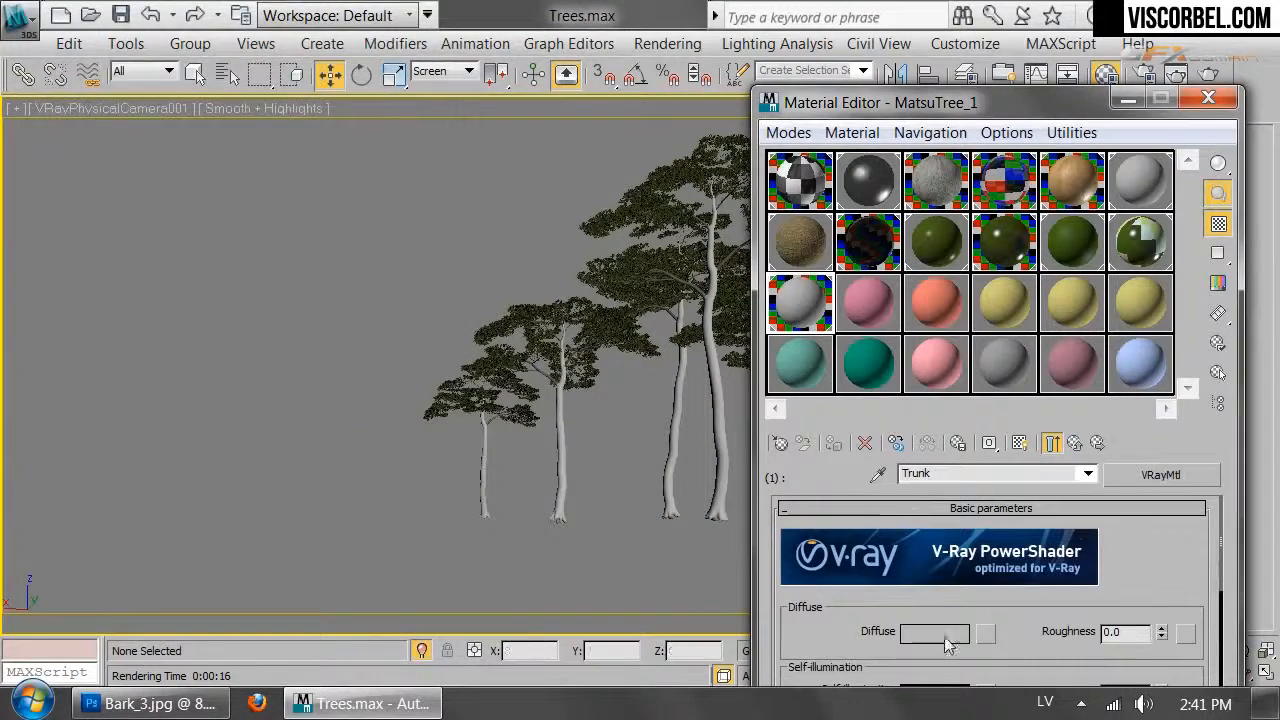
# Load Bark_3.jpg from E:\TEXTURES as the Trunk's diffuse bitmap
pyautogui.click(984, 636)
pyautogui.doubleClick(312, 108)
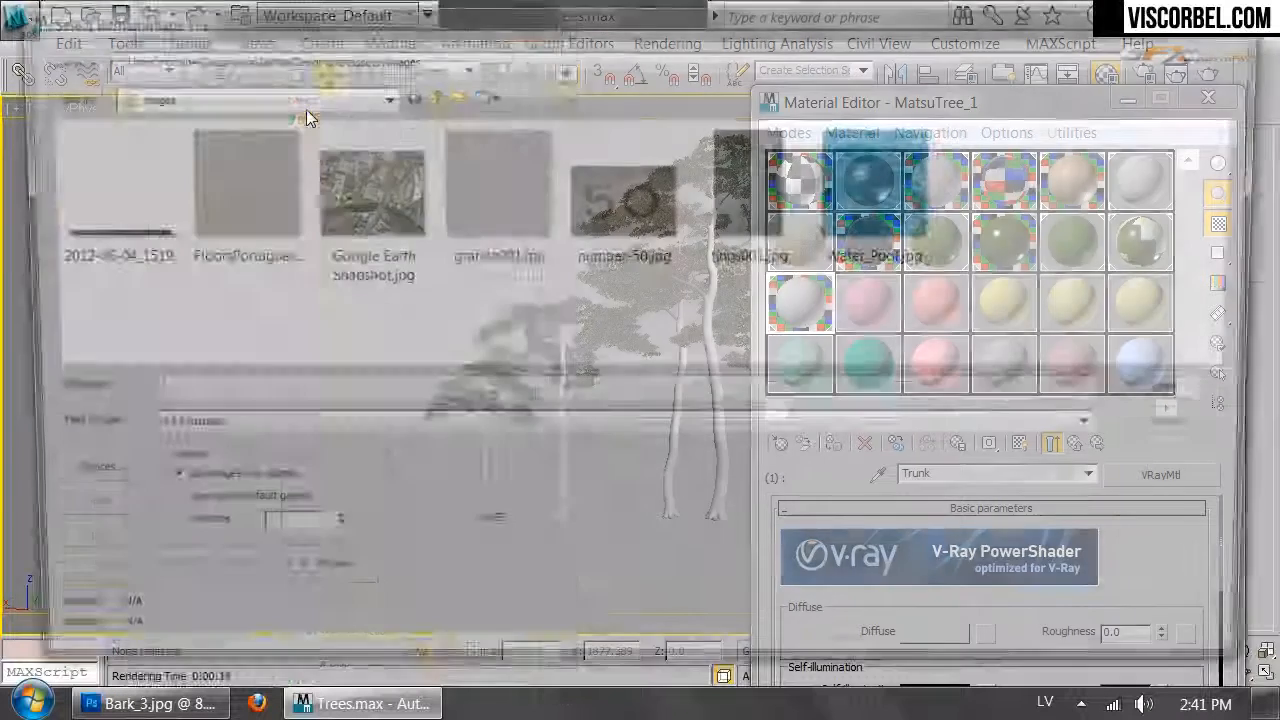
pyautogui.click(250, 95)
pyautogui.click(148, 345)
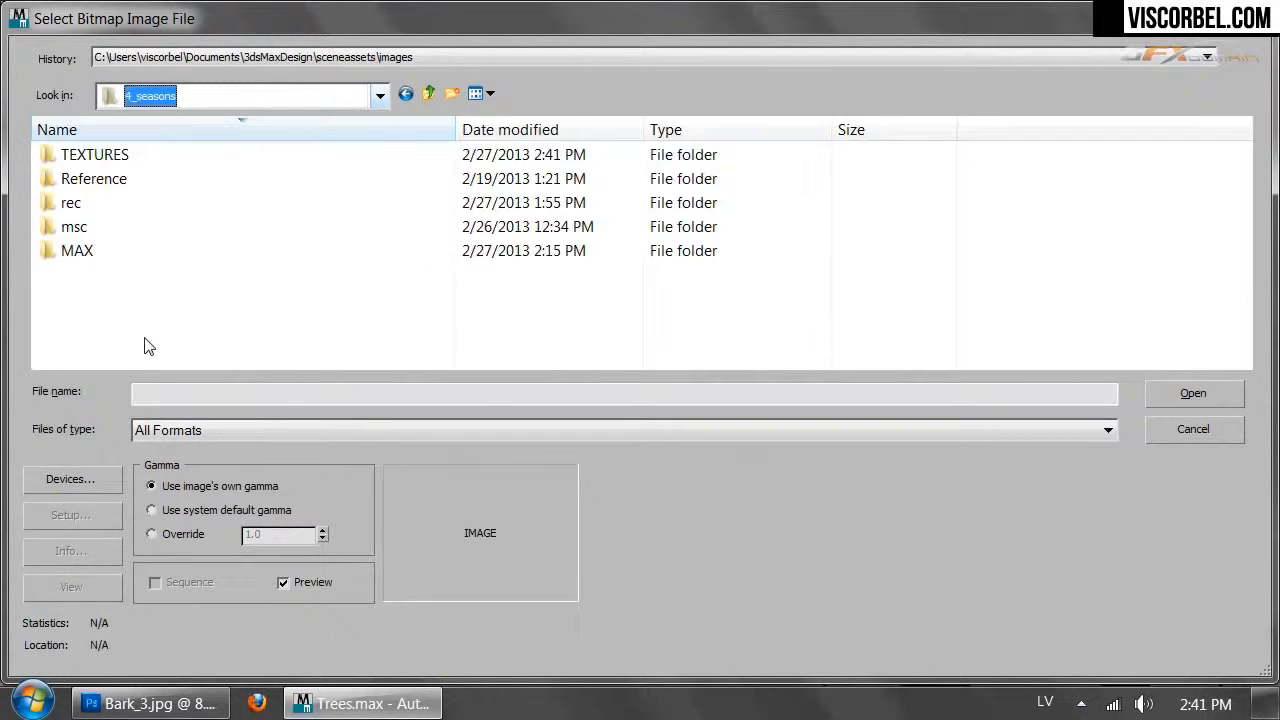
pyautogui.doubleClick(80, 152)
pyautogui.doubleClick(237, 194)
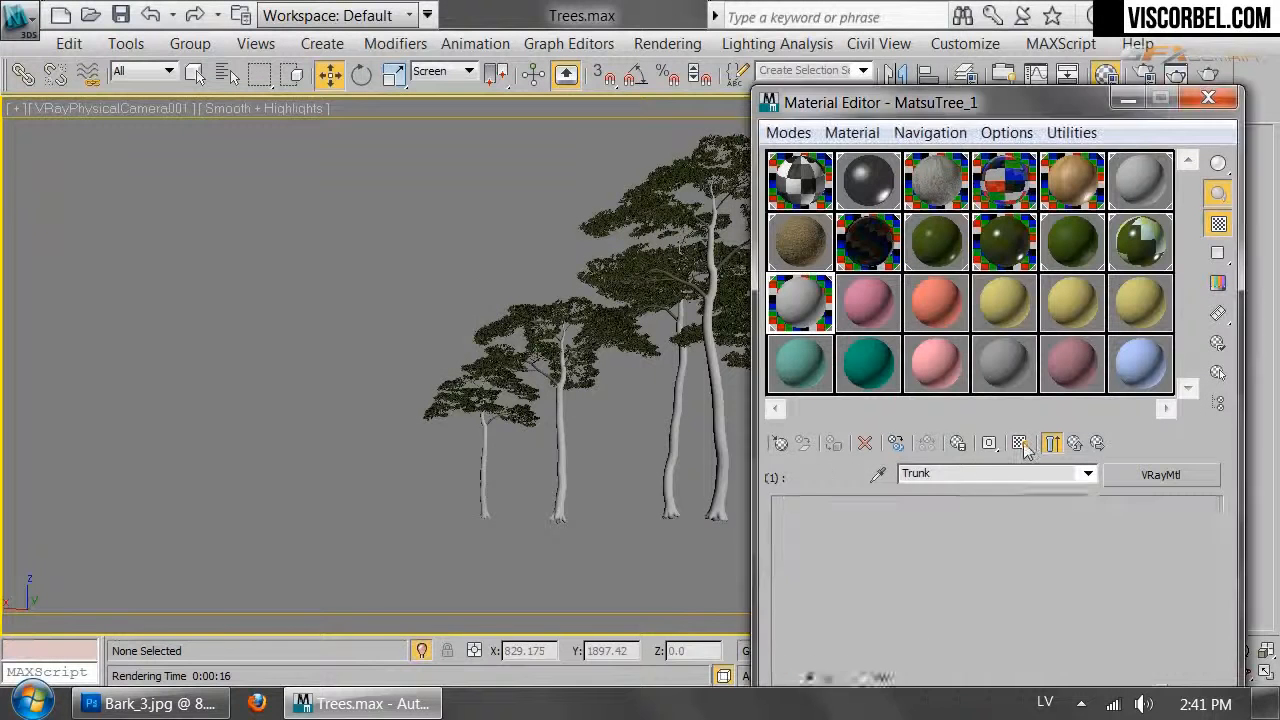
# Show the bark map in the viewport and select the Pine_large tree
pyautogui.click(1021, 444)
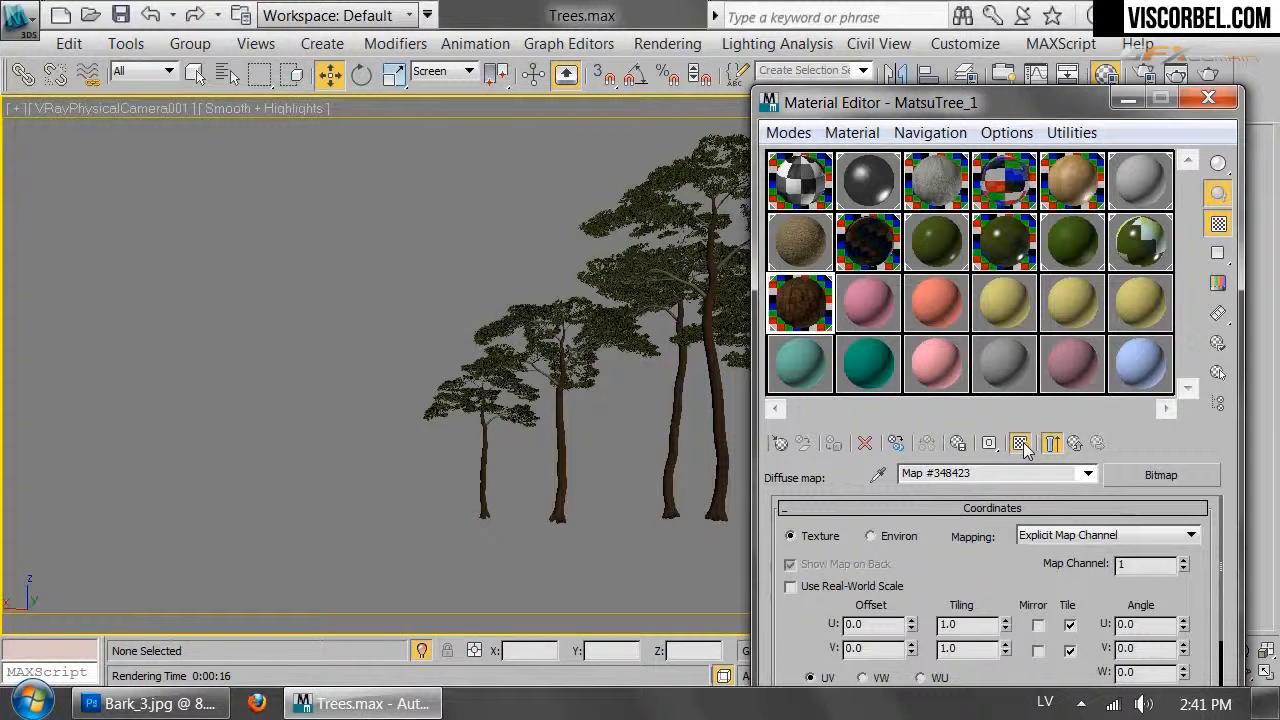
pyautogui.click(1024, 450)
pyautogui.click(1024, 450)
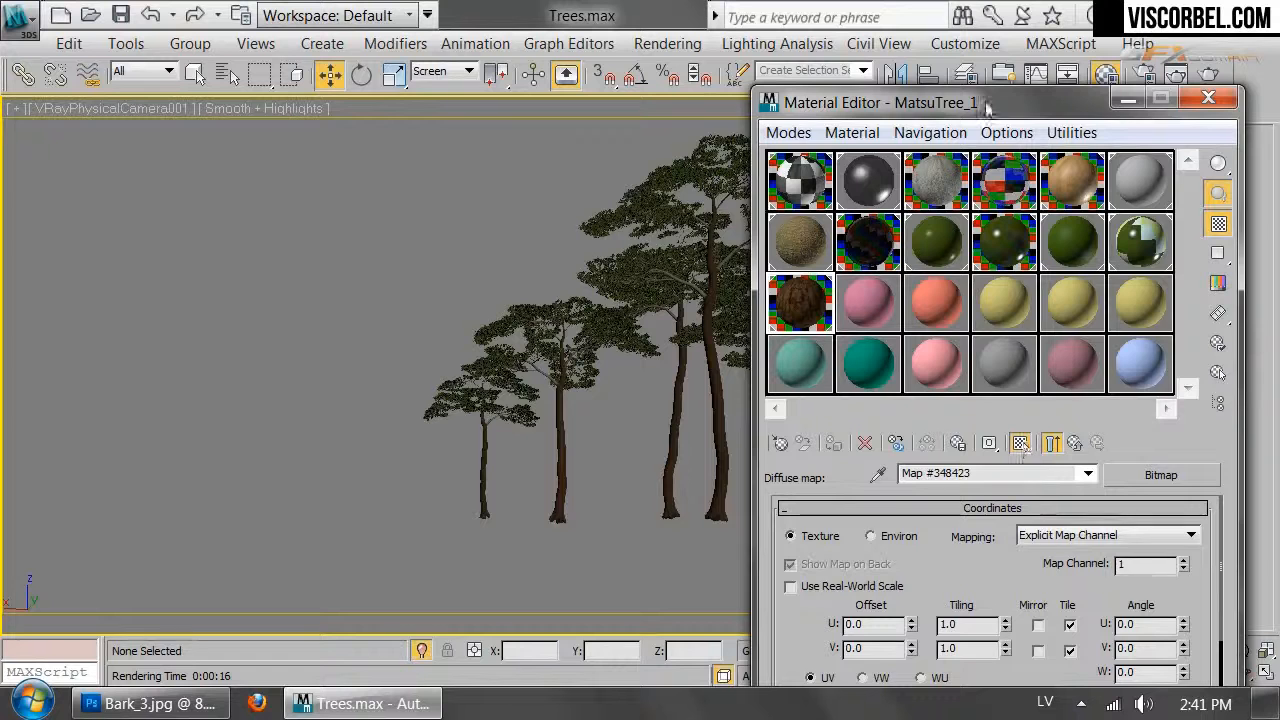
pyautogui.moveTo(980, 113); pyautogui.dragTo(170, 121)
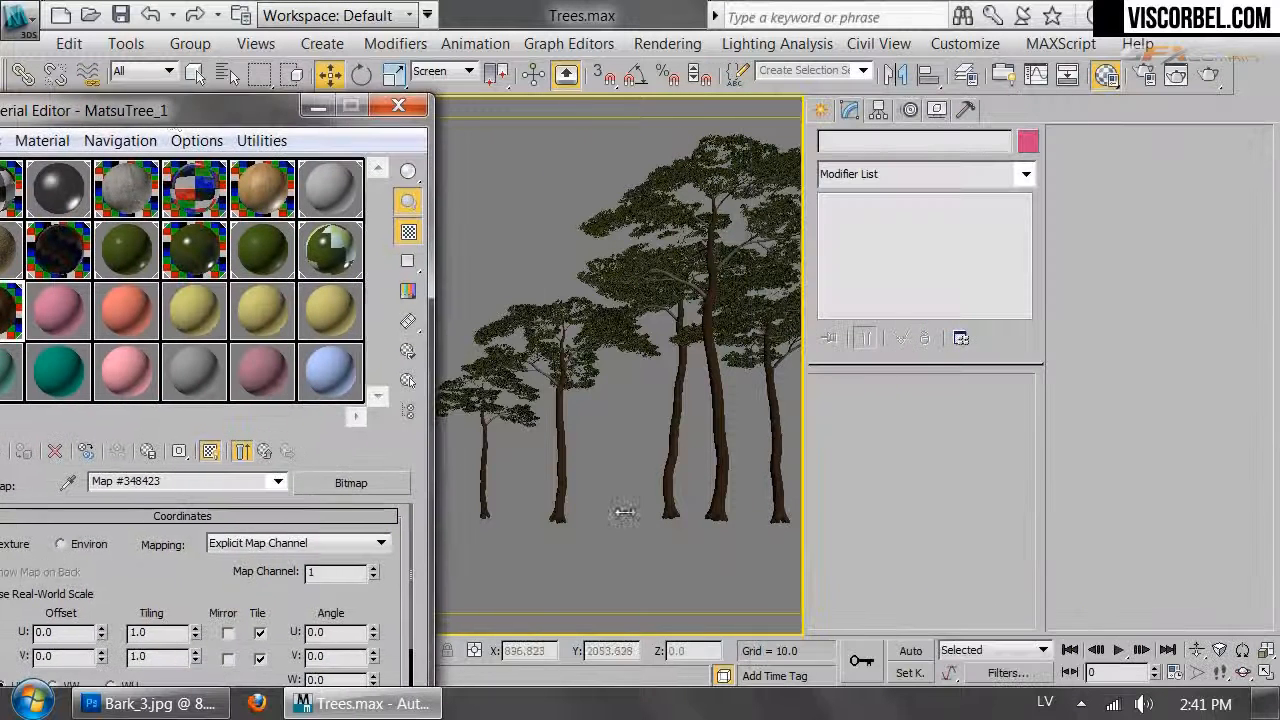
pyautogui.click(718, 506)
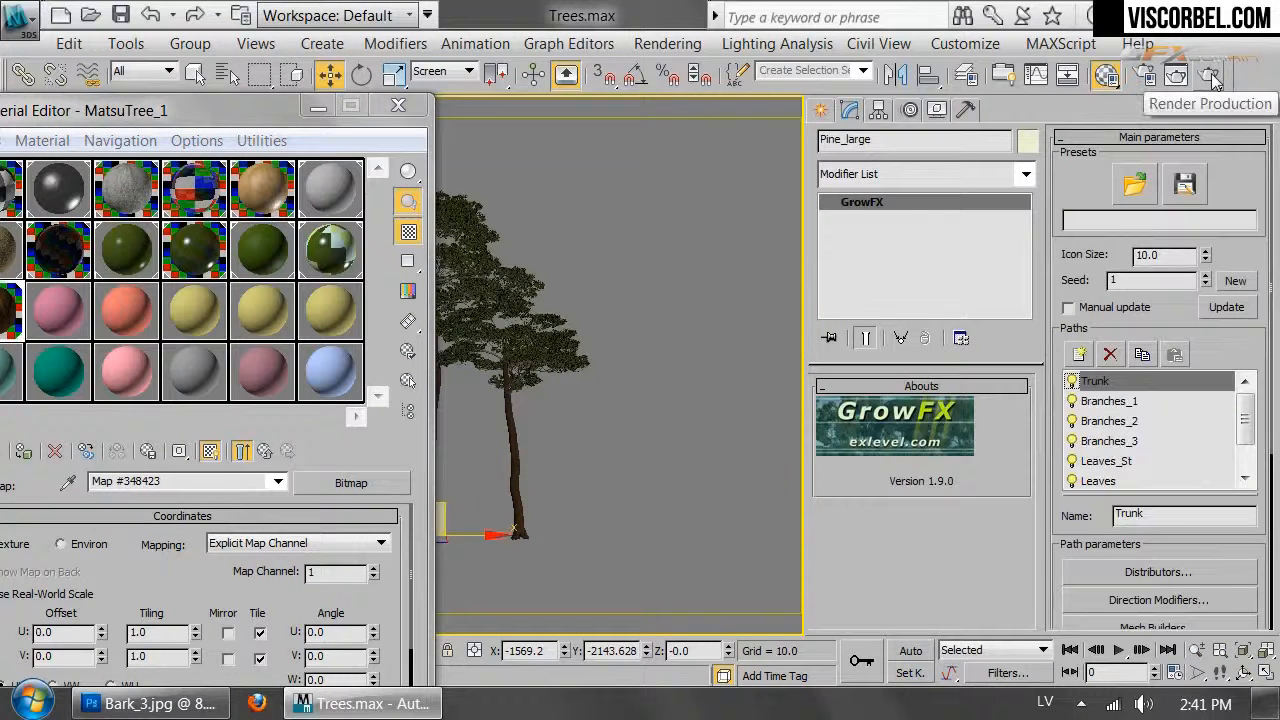
# Test-render the camera view and inspect the trunk bark in the V-Ray frame buffer
pyautogui.click(1211, 73)
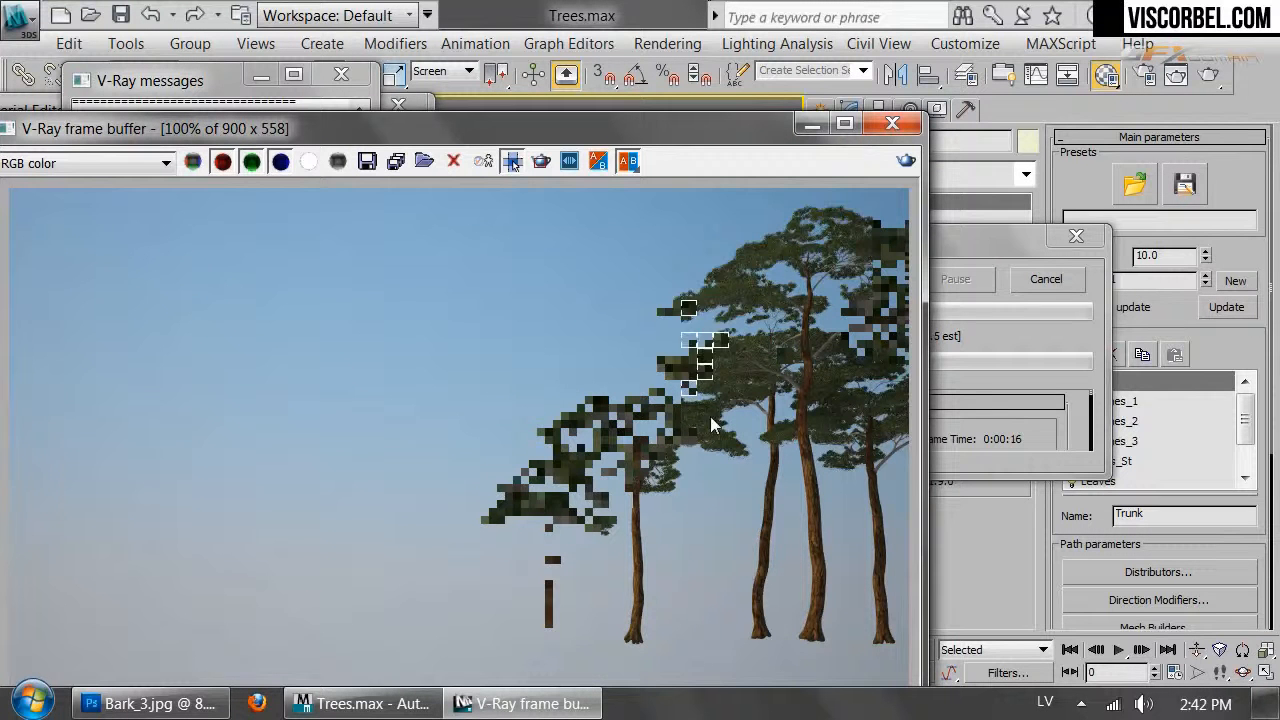
pyautogui.scroll(4, 817, 557)
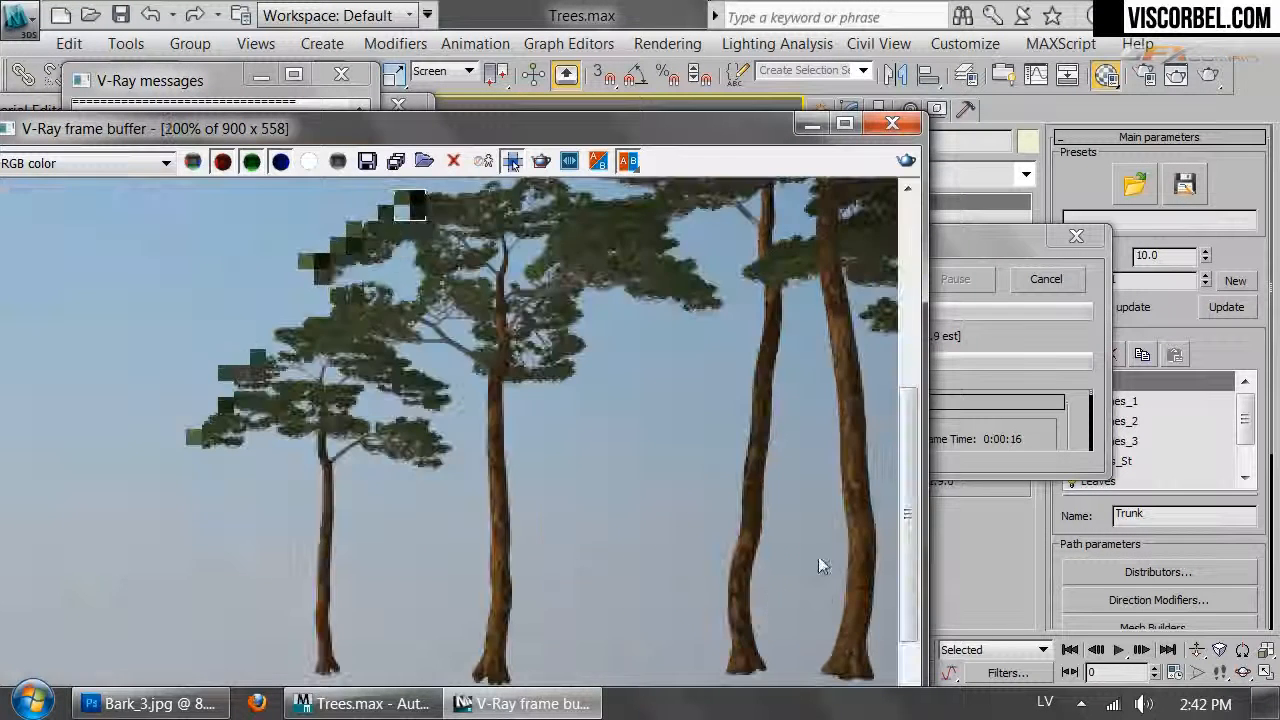
pyautogui.scroll(-2, 620, 470)
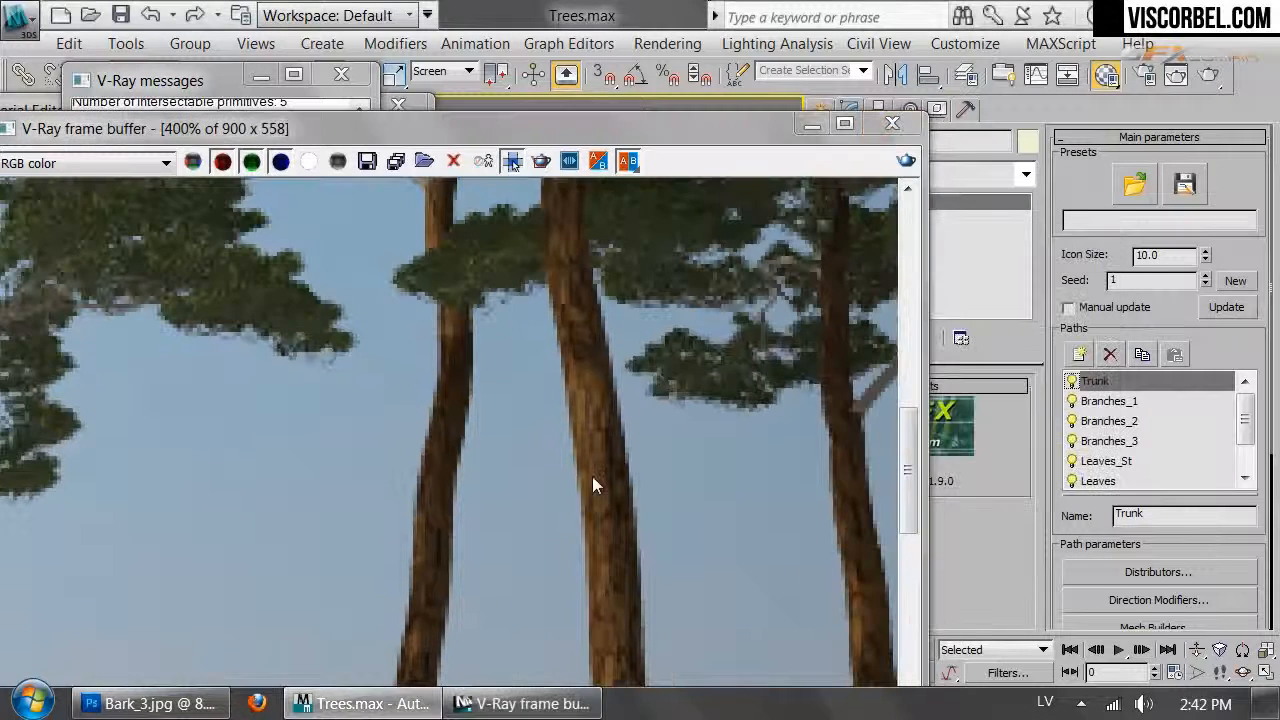
pyautogui.scroll(-2, 625, 465)
pyautogui.scroll(1, 626, 467)
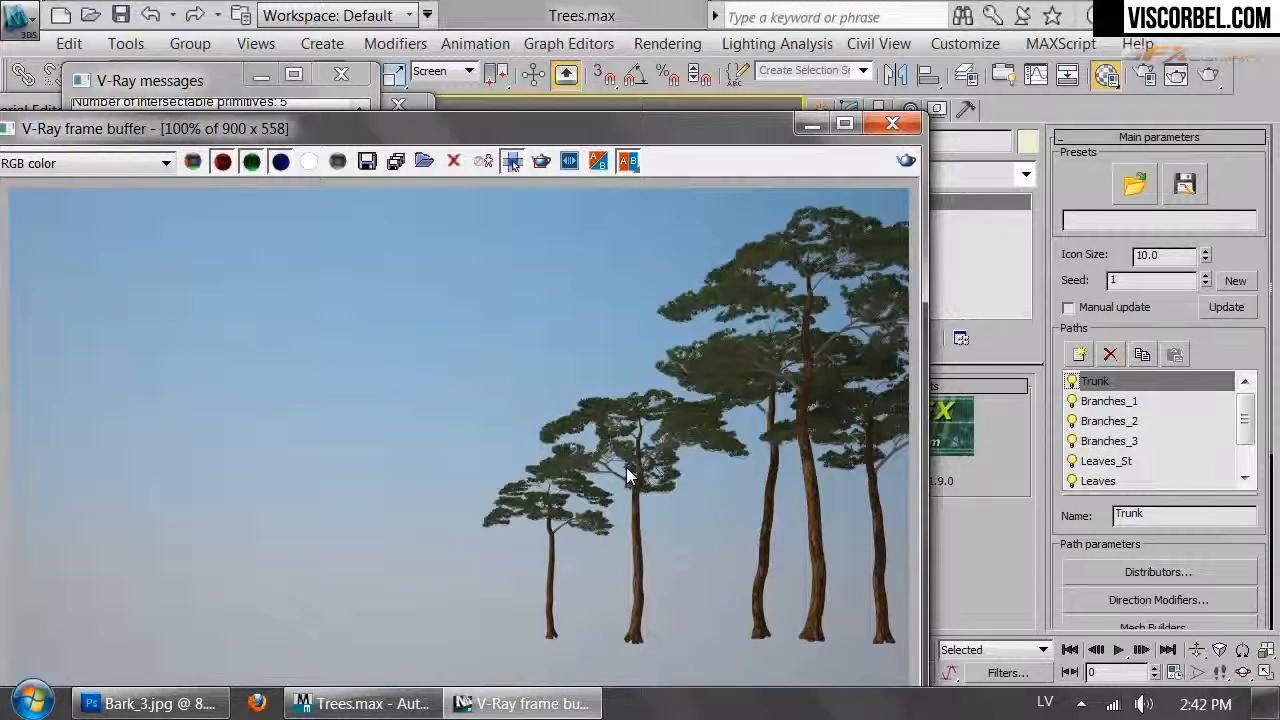
pyautogui.click(893, 124)
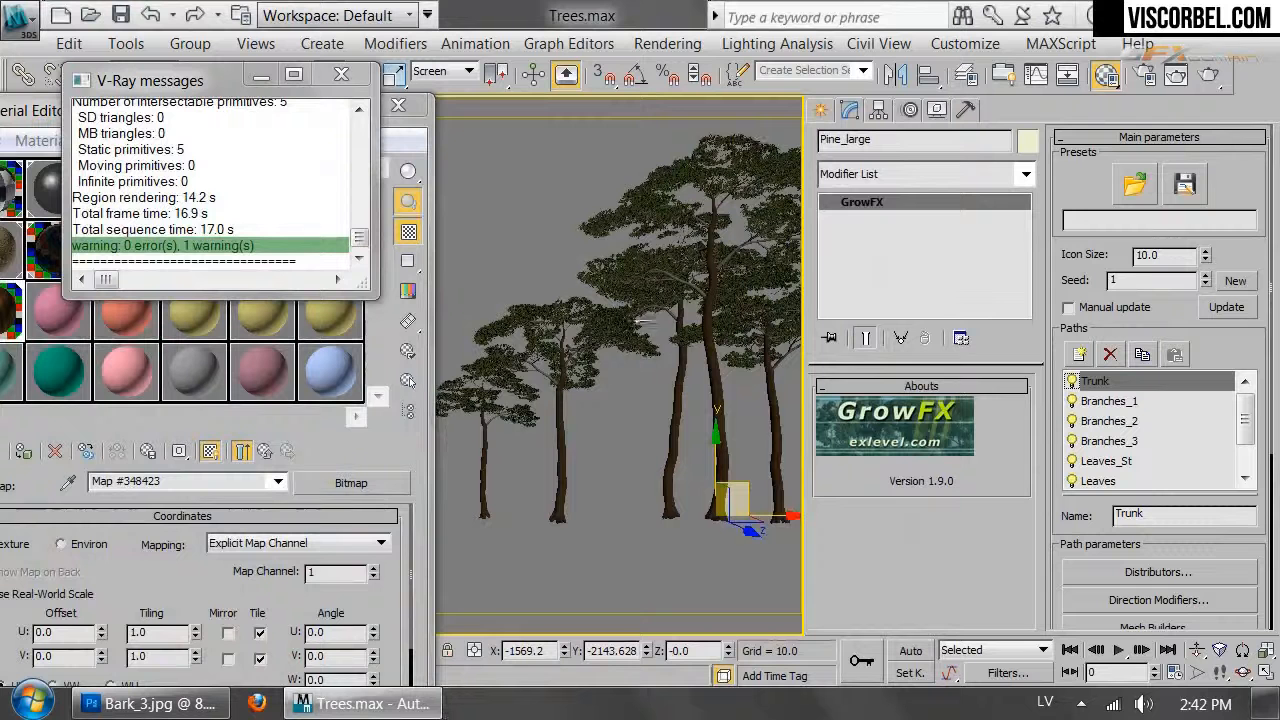
# Regenerate the trees with GrowFX Update and select another pine in the group
pyautogui.click(1213, 310)
pyautogui.scroll(-5, 1068, 528)
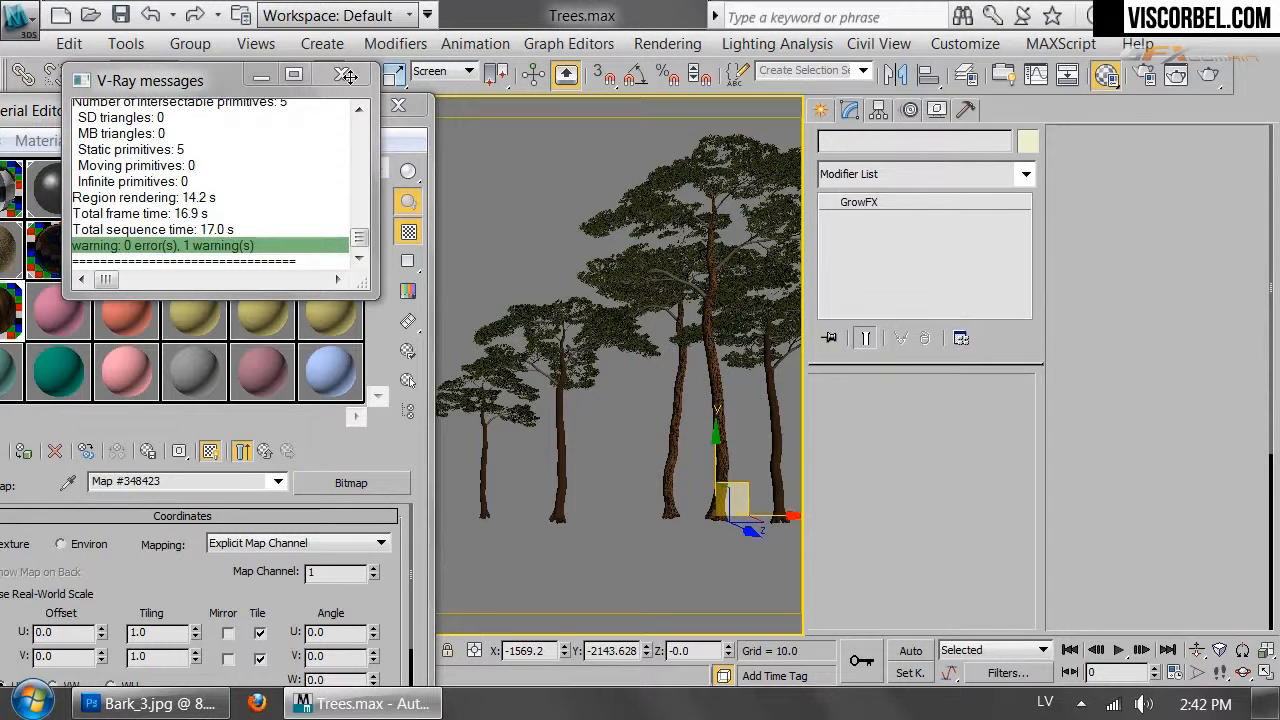
pyautogui.click(346, 76)
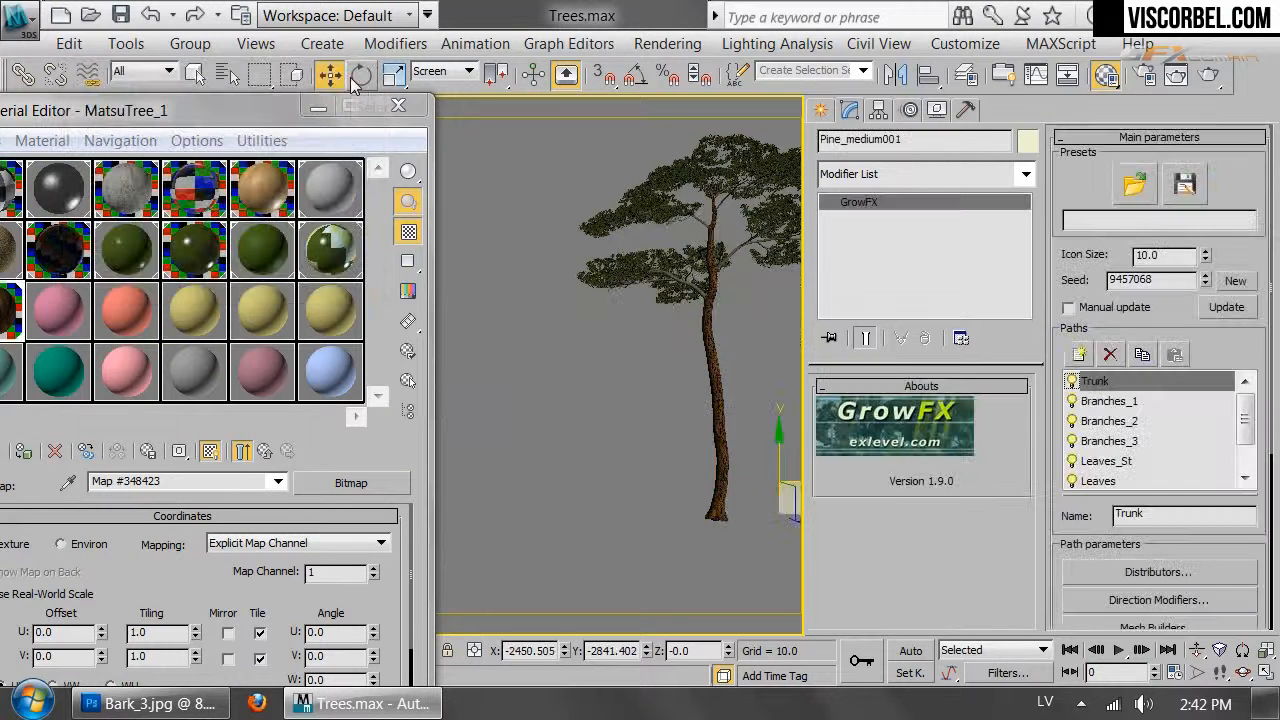
pyautogui.click(718, 509)
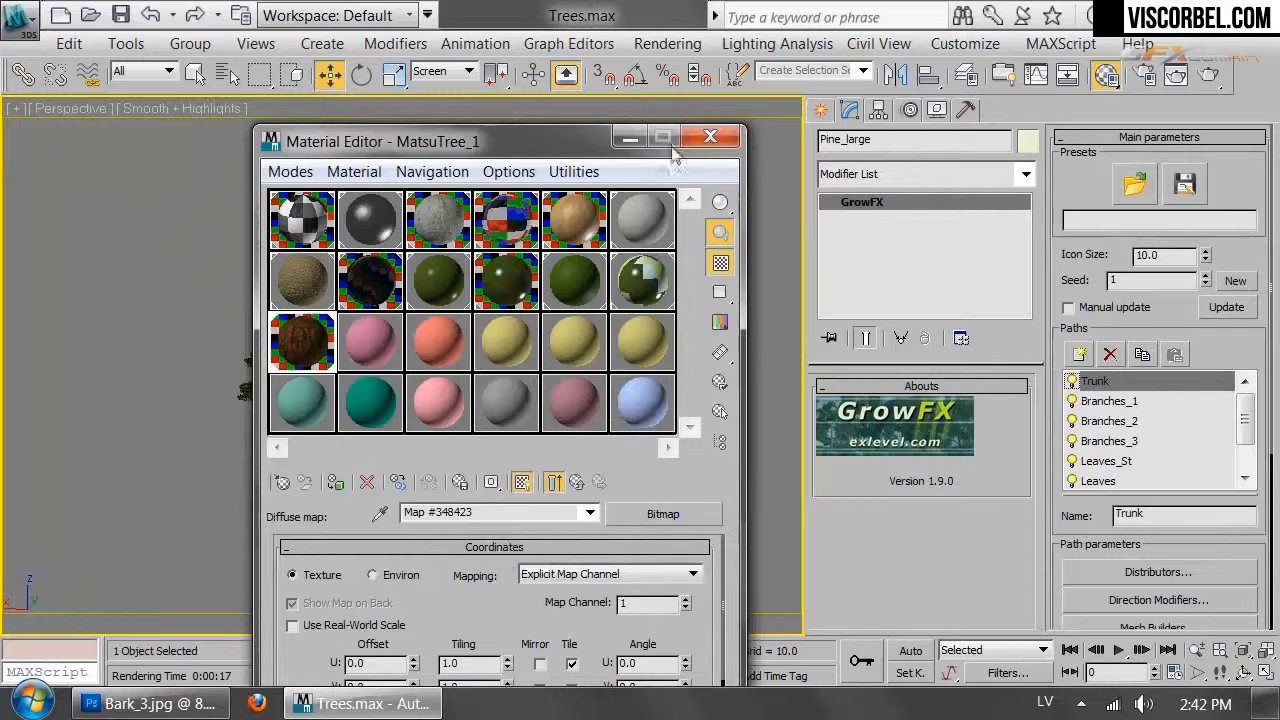
# Reopen the Trunk material and raise the bark map's U tiling to 1.6
pyautogui.click(710, 137)
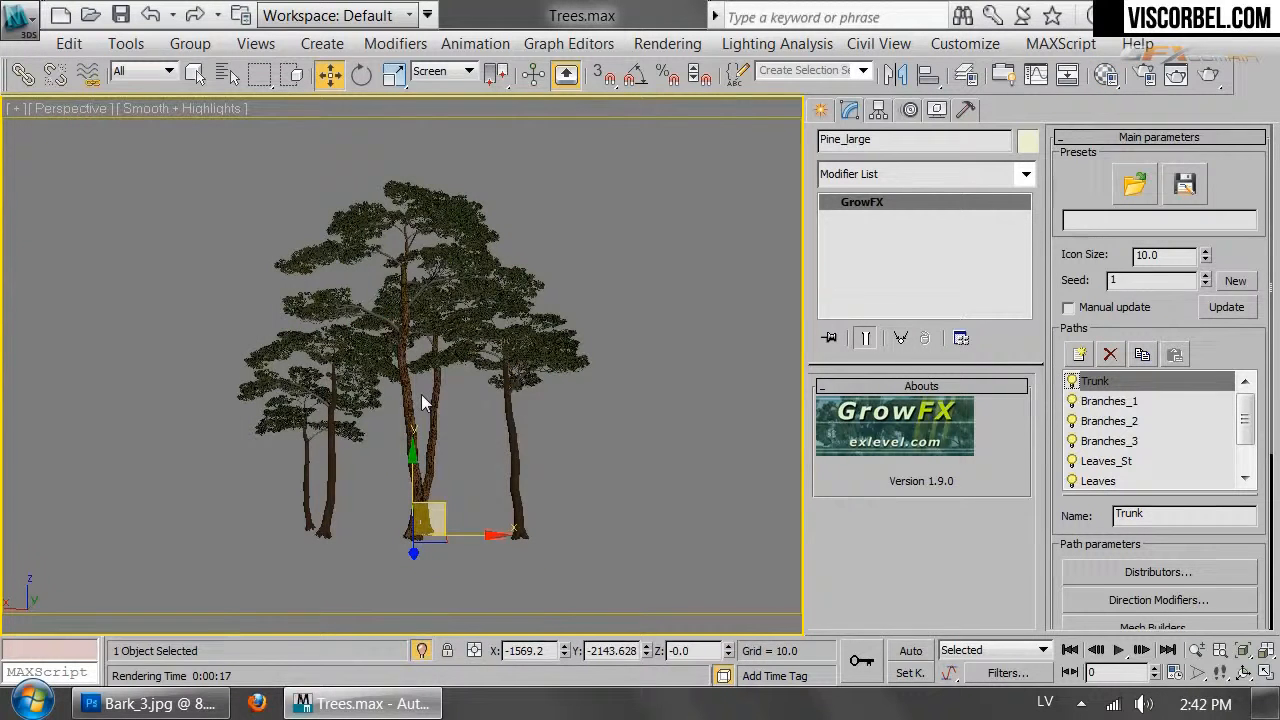
pyautogui.scroll(6, 421, 394)
pyautogui.scroll(3, 421, 394)
pyautogui.scroll(-1, 421, 394)
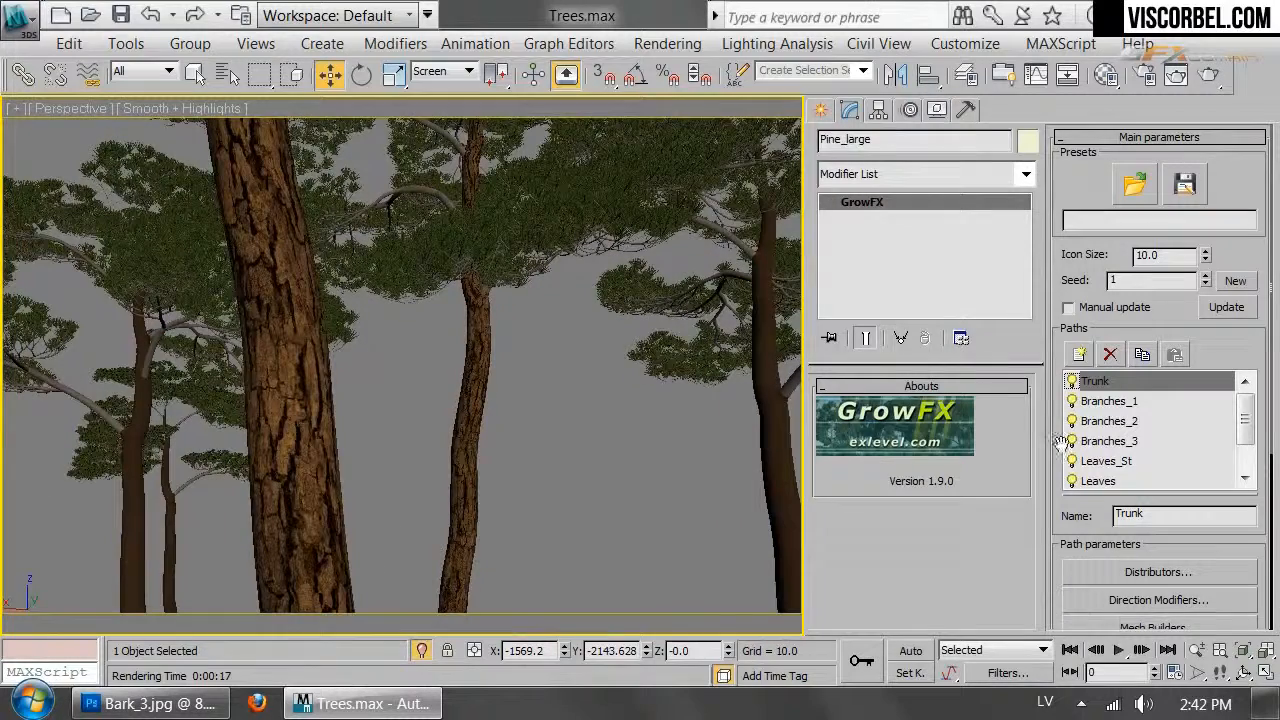
pyautogui.click(1105, 76)
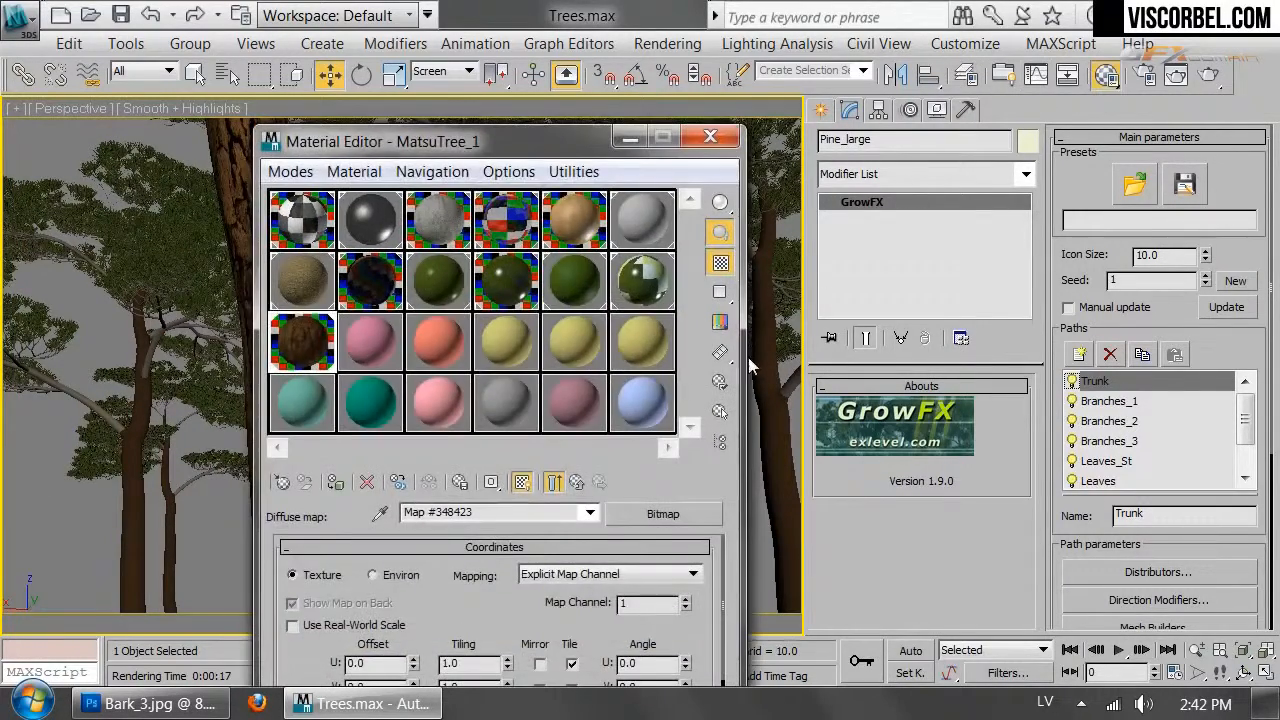
pyautogui.click(507, 658)
pyautogui.moveTo(510, 145); pyautogui.dragTo(882, 96)
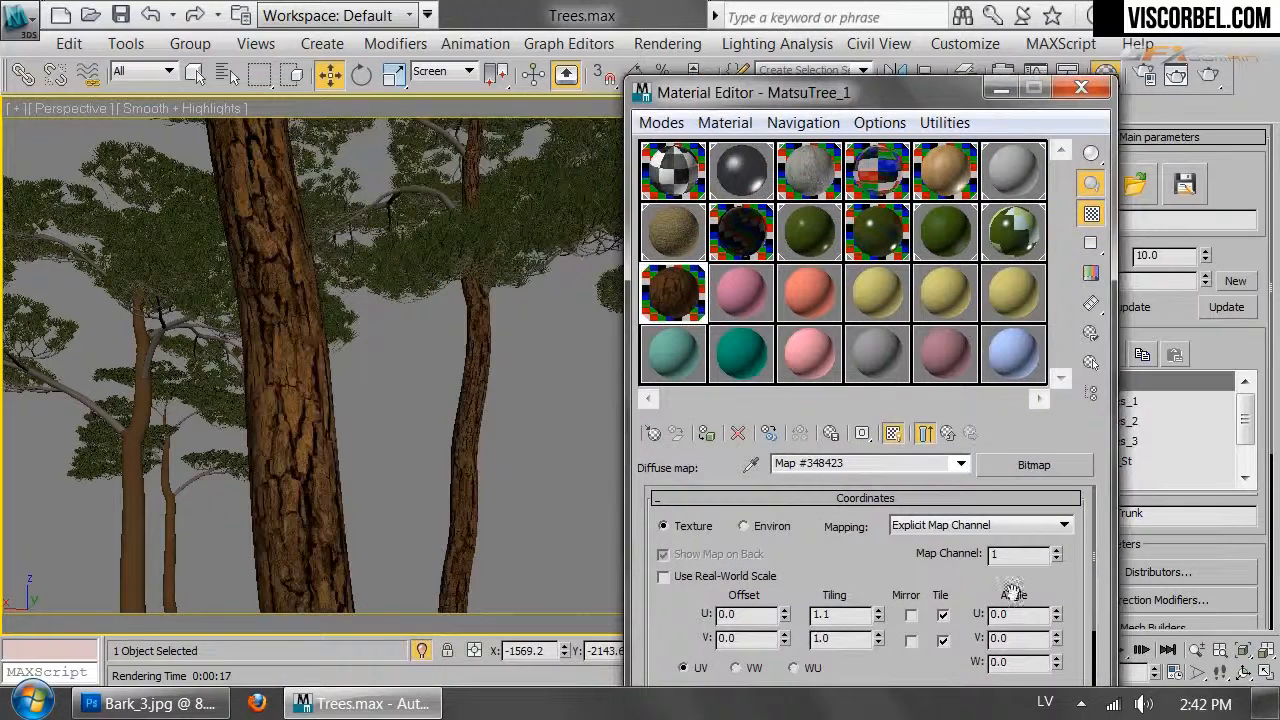
pyautogui.click(880, 611)
pyautogui.click(880, 611)
pyautogui.click(880, 611)
pyautogui.click(880, 611)
pyautogui.click(880, 611)
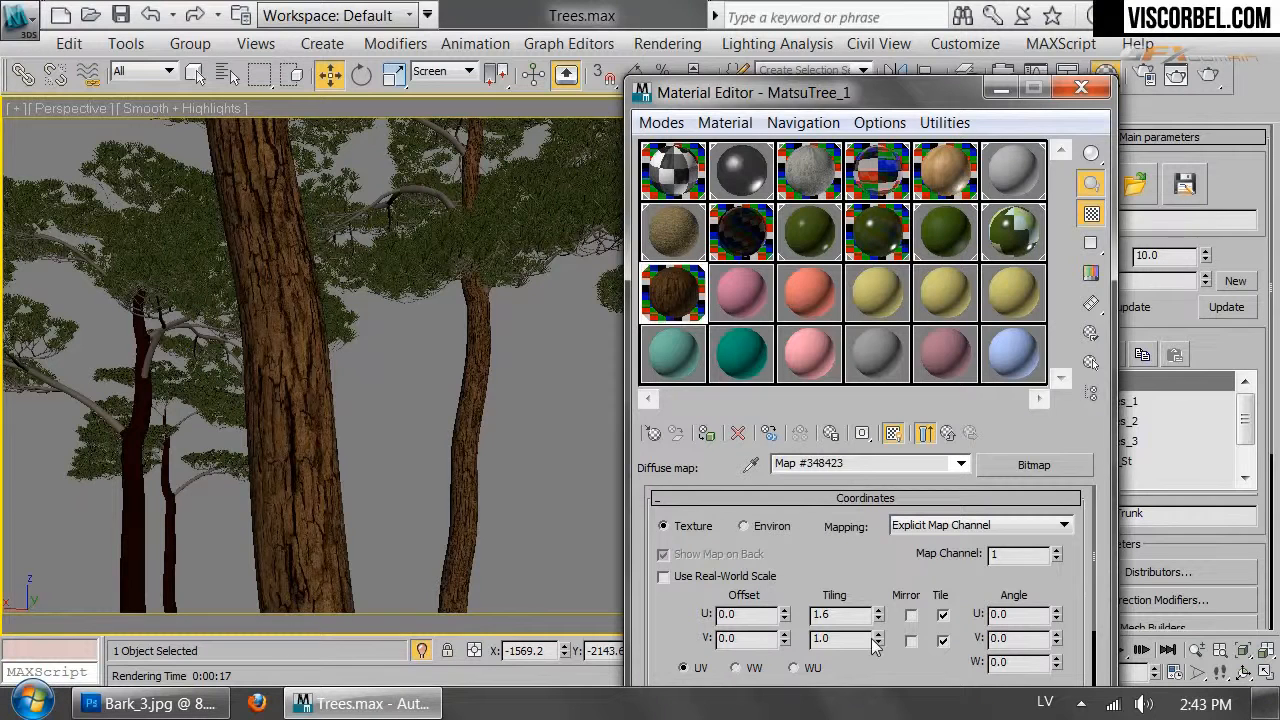
# Raise the bark map's V tiling to 2.1 and switch to the V-Ray camera view
pyautogui.click(877, 634)
pyautogui.click(877, 634)
pyautogui.click(877, 634)
pyautogui.click(877, 634)
pyautogui.click(877, 634)
pyautogui.click(877, 634)
pyautogui.click(877, 634)
pyautogui.click(877, 634)
pyautogui.click(877, 634)
pyautogui.click(877, 634)
pyautogui.click(877, 634)
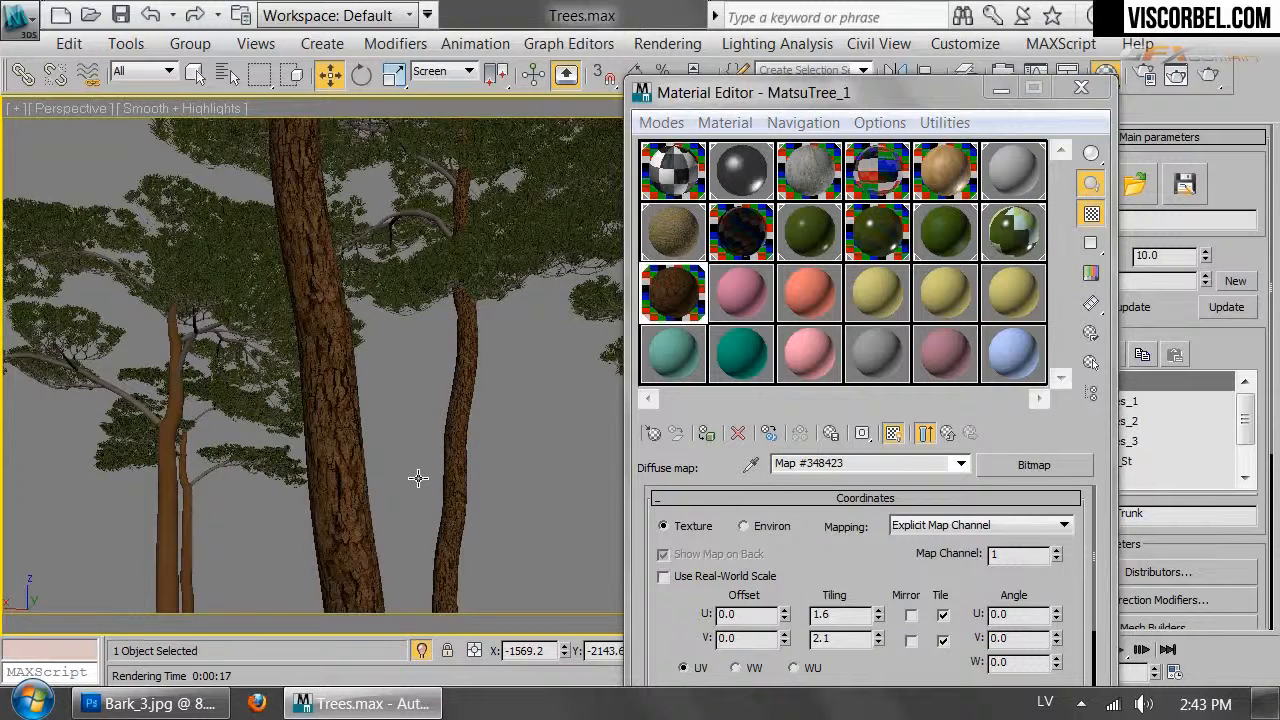
pyautogui.press('c')
pyautogui.click(947, 432)
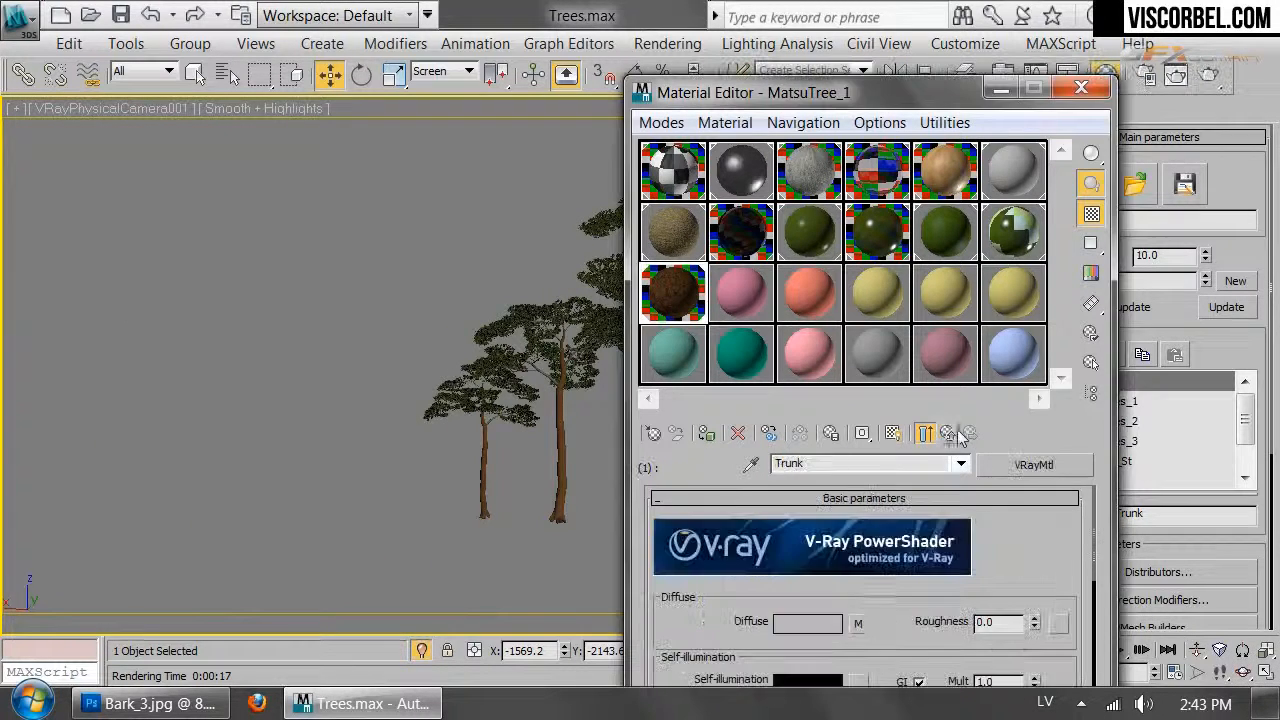
# Copy the diffuse bark map onto Reflect and set the reflection colour to dark grey
pyautogui.moveTo(888, 612); pyautogui.dragTo(888, 520)
pyautogui.rightClick(858, 530)
pyautogui.click(919, 400)
pyautogui.moveTo(889, 608); pyautogui.dragTo(889, 540)
pyautogui.rightClick(858, 582)
pyautogui.click(893, 600)
pyautogui.click(807, 581)
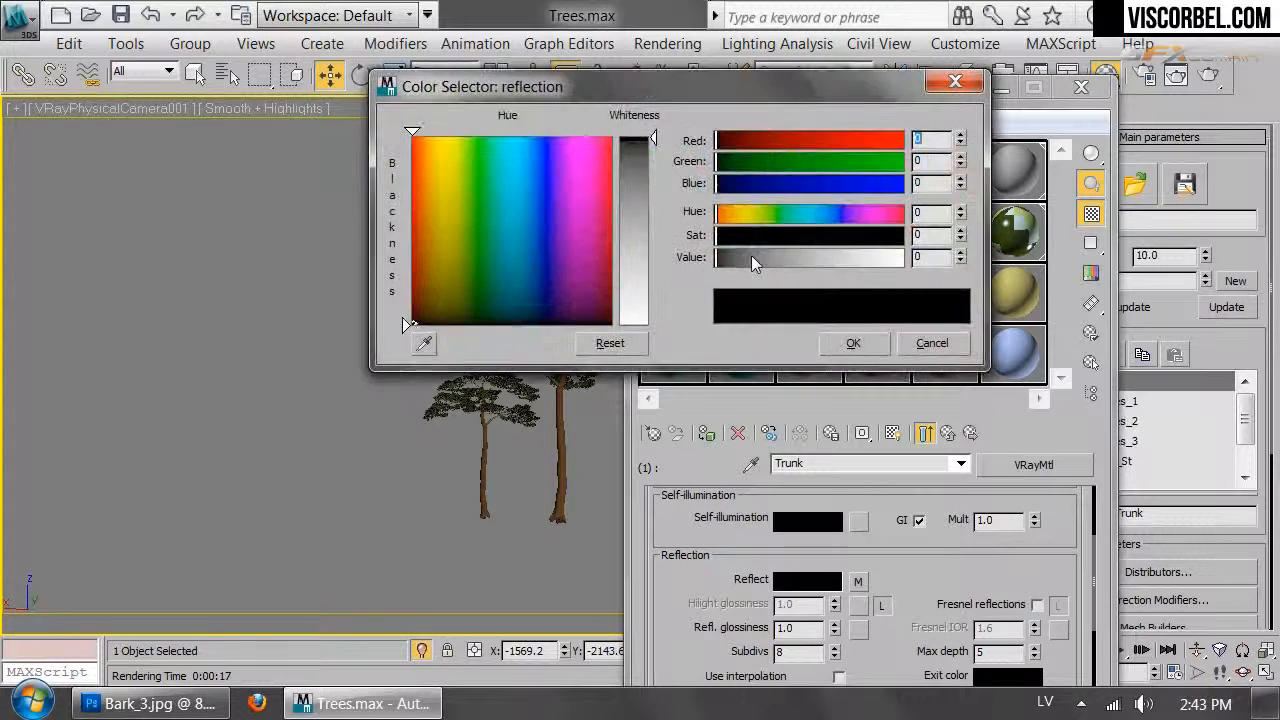
pyautogui.moveTo(751, 257); pyautogui.dragTo(740, 260)
pyautogui.click(853, 343)
# Set the reflection map amount to 30
pyautogui.scroll(-5, 870, 610)
pyautogui.scroll(-2, 870, 610)
pyautogui.moveTo(808, 104); pyautogui.dragTo(792, 36)
pyautogui.click(740, 632)
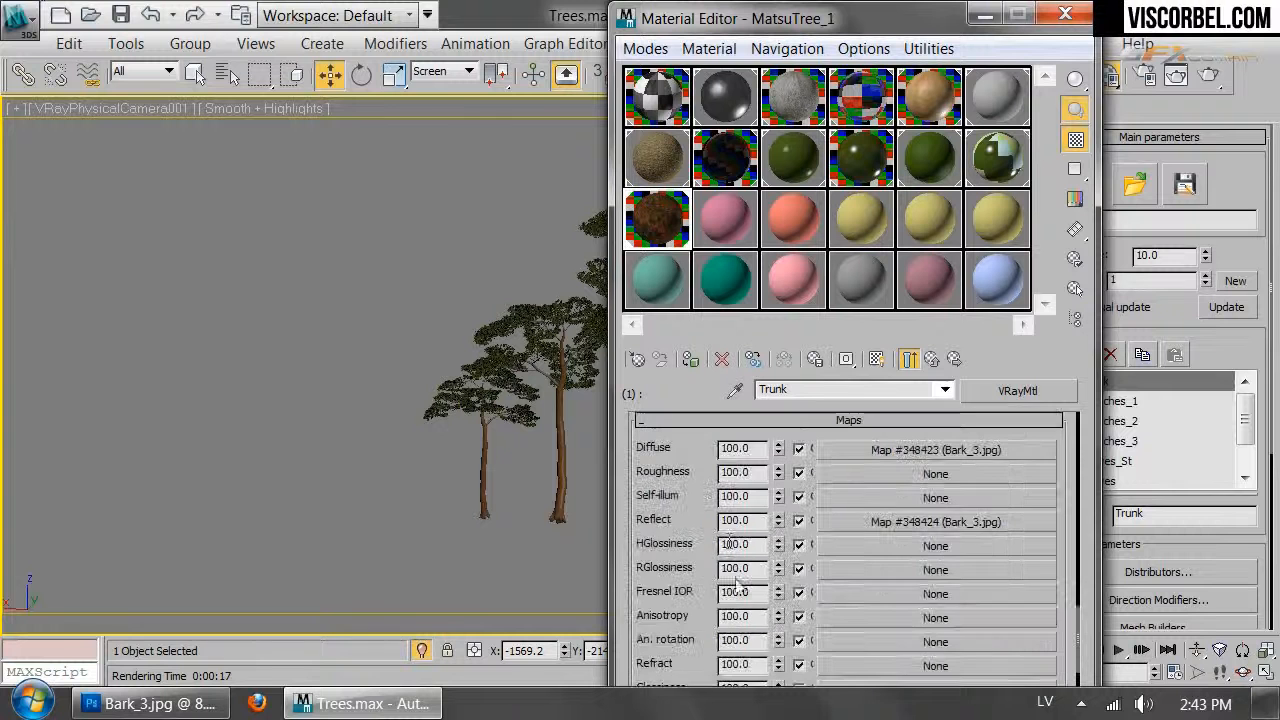
pyautogui.doubleClick(735, 521)
pyautogui.write('30')
pyautogui.press('Return')
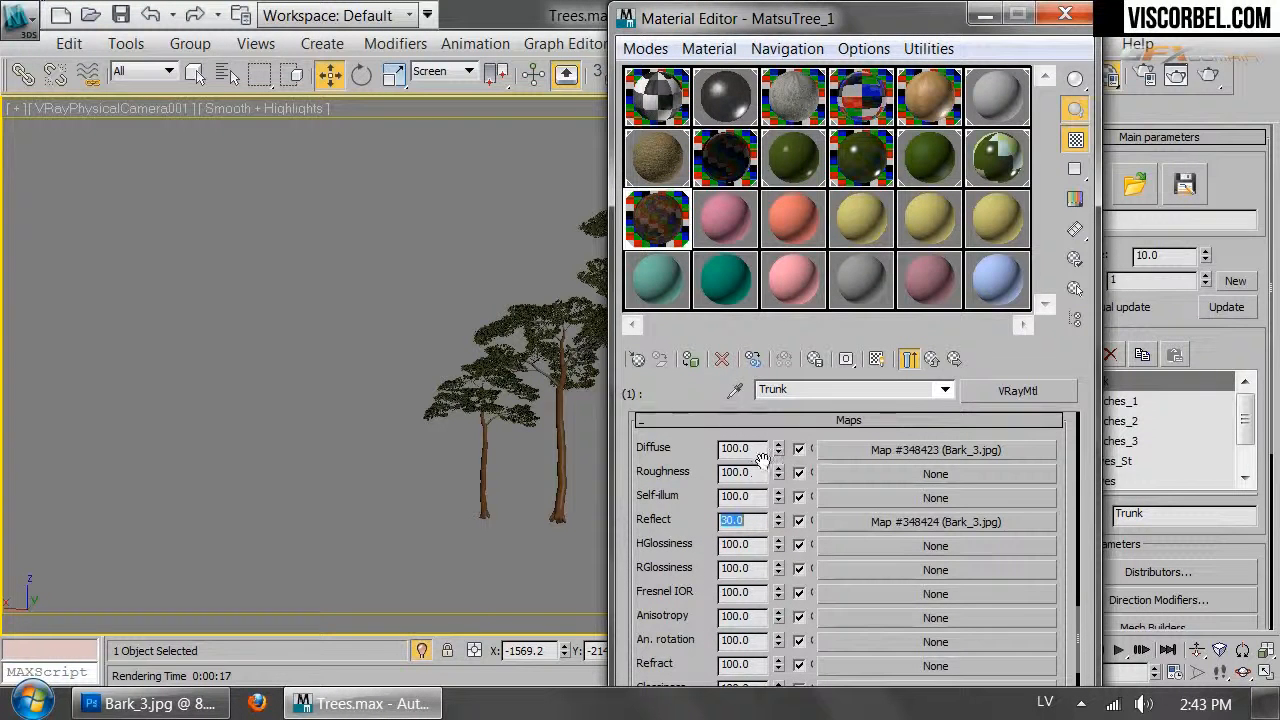
# Enable Fresnel reflections with an unlocked IOR of 3.0 and reflection glossiness 0.5
pyautogui.scroll(6, 725, 540)
pyautogui.scroll(5, 720, 552)
pyautogui.scroll(-1, 720, 552)
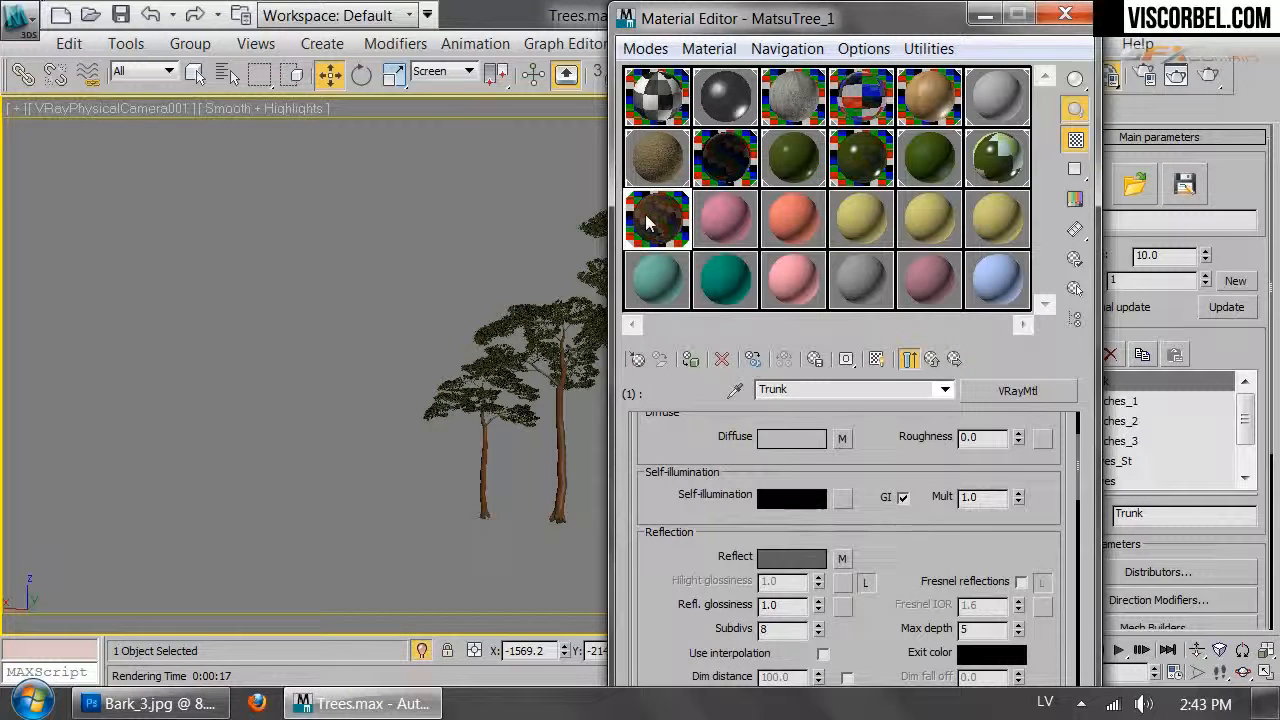
pyautogui.doubleClick(655, 218)
pyautogui.moveTo(822, 607); pyautogui.dragTo(823, 640)
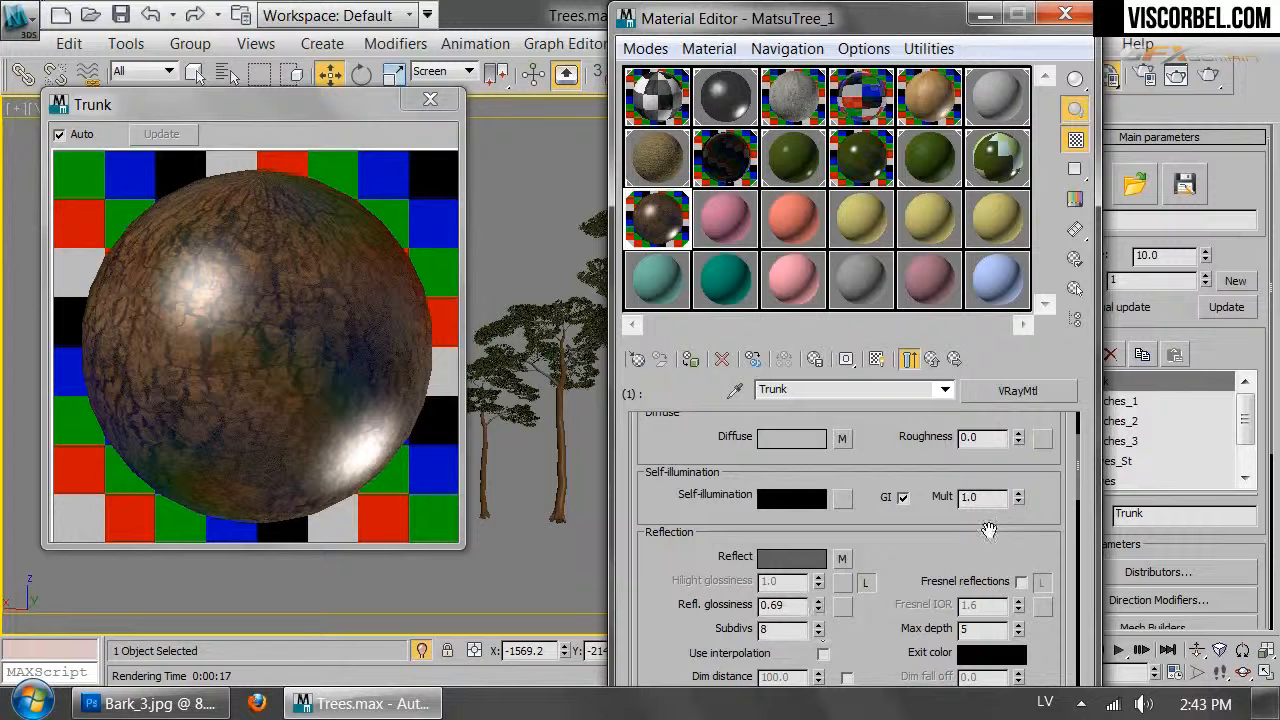
pyautogui.click(1020, 582)
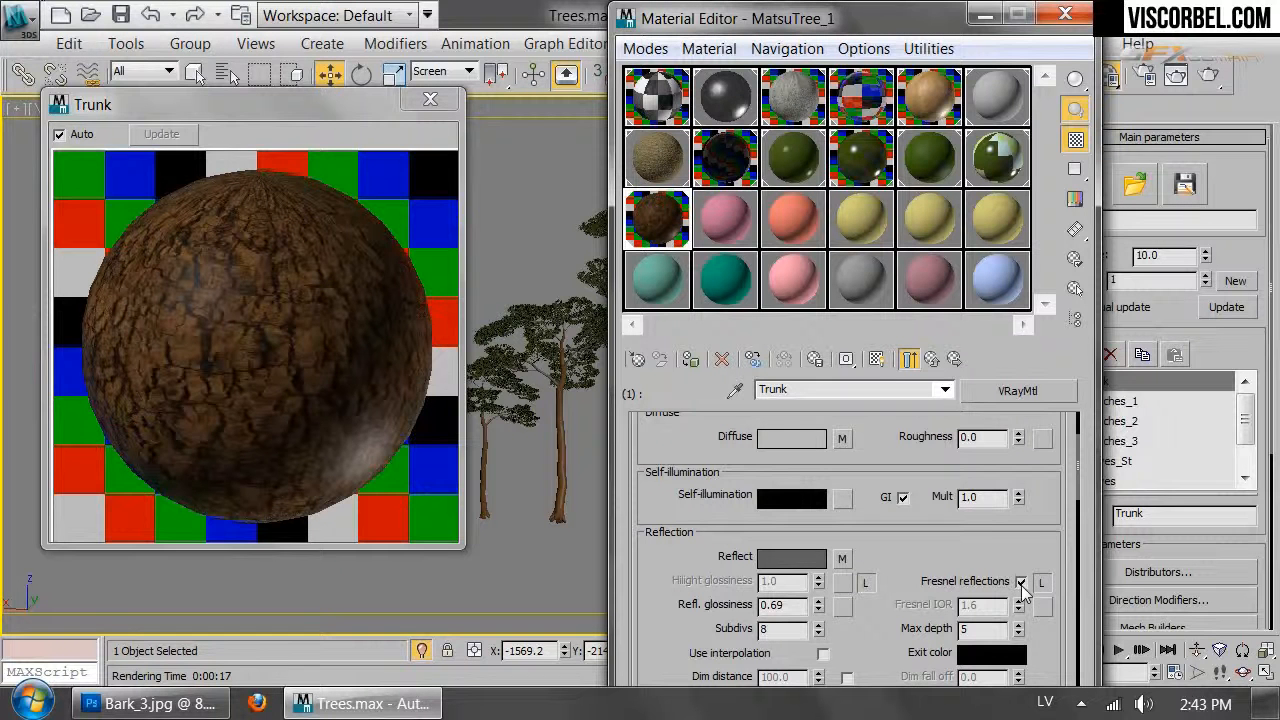
pyautogui.click(1040, 582)
pyautogui.doubleClick(975, 605)
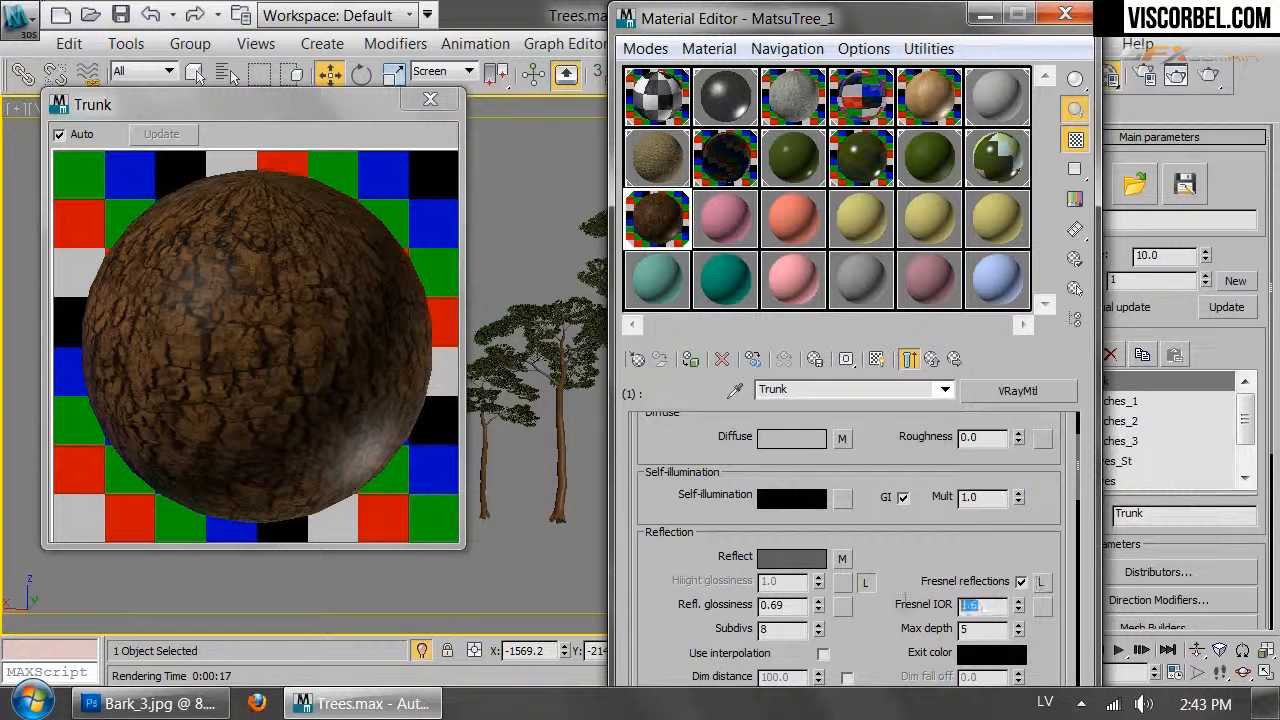
pyautogui.write('3')
pyautogui.press('Return')
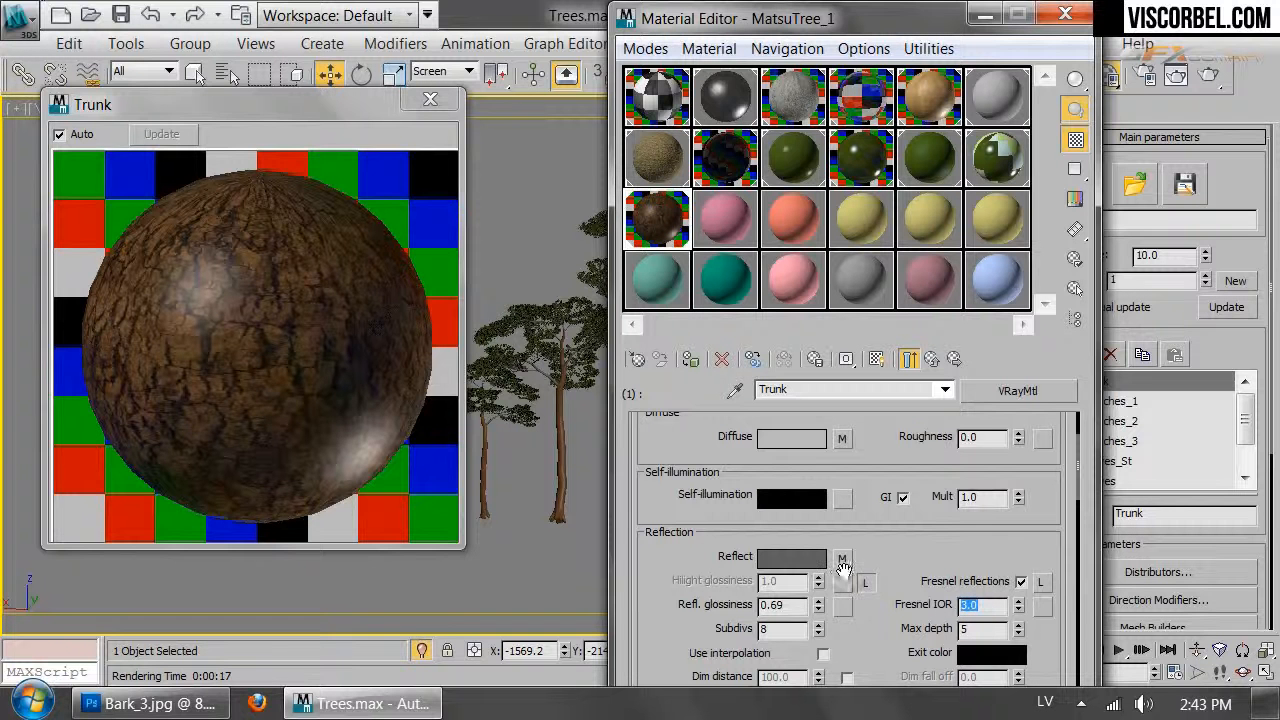
pyautogui.moveTo(790, 606); pyautogui.dragTo(778, 607)
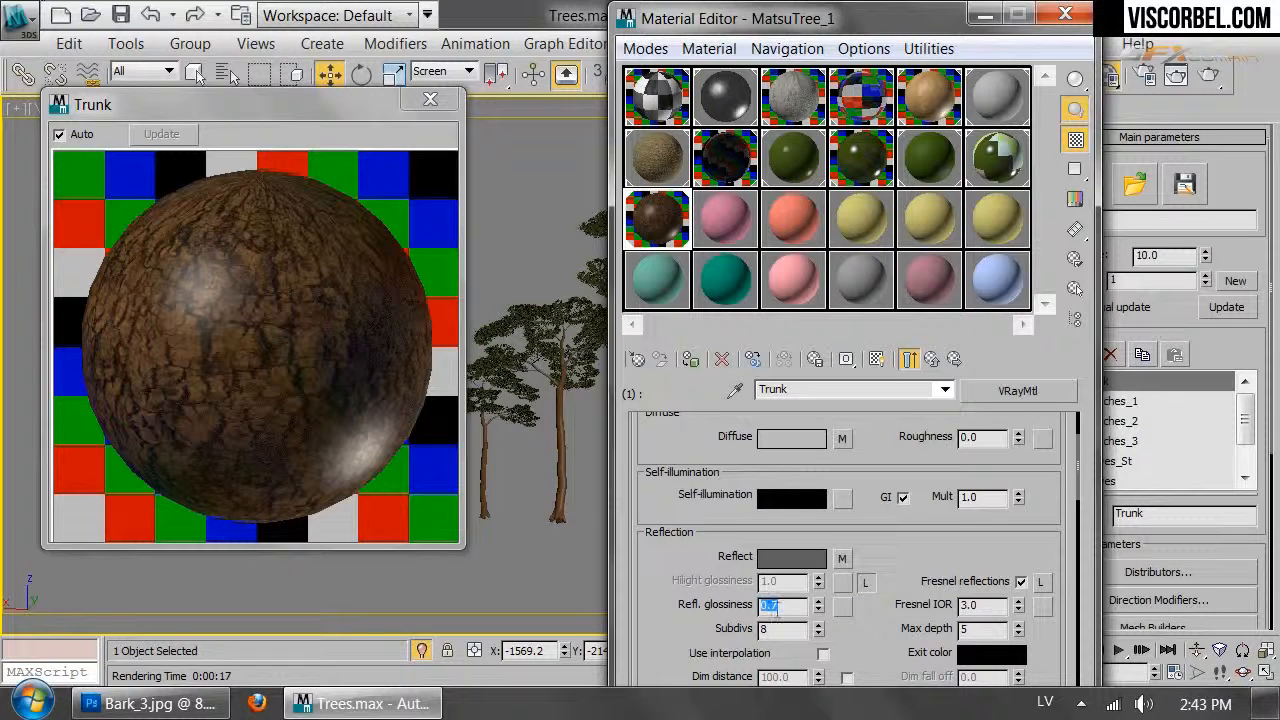
pyautogui.write('0.5')
pyautogui.press('Return')
# Set reflection glossiness to 0.55 and paste a copy of the bark map into Reflect
pyautogui.write('0.55')
pyautogui.press('Return')
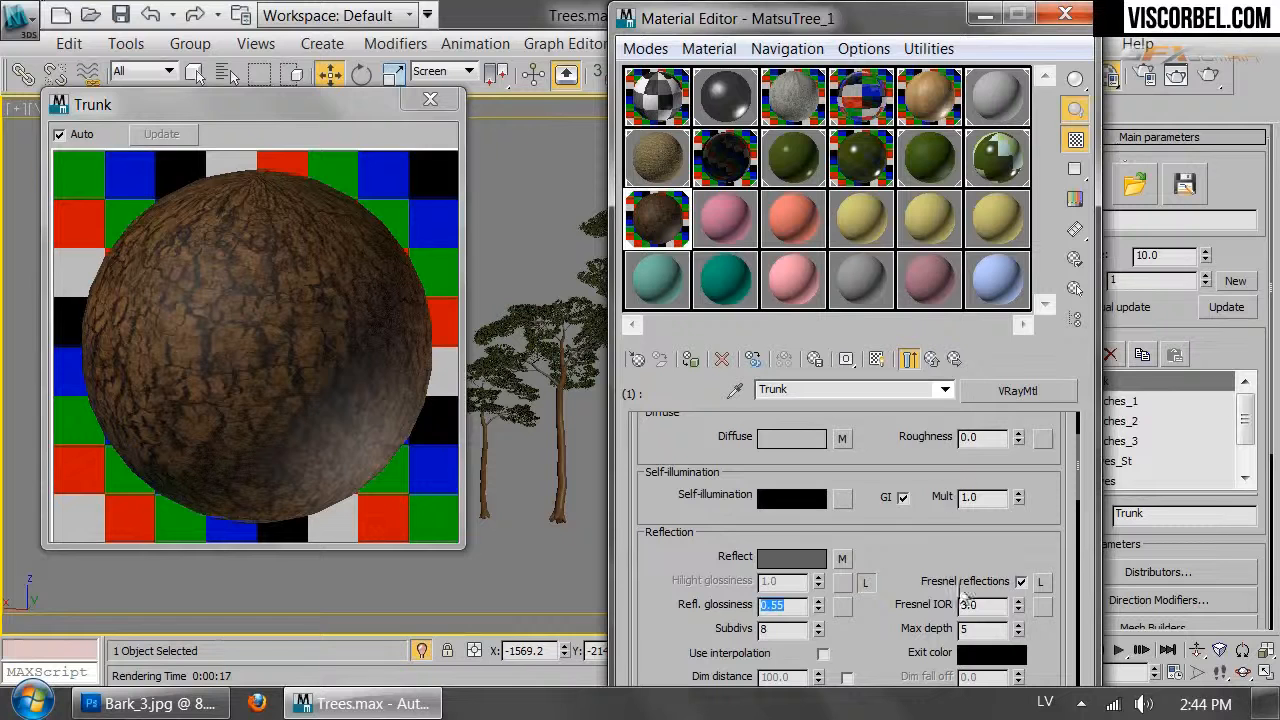
pyautogui.rightClick(849, 566)
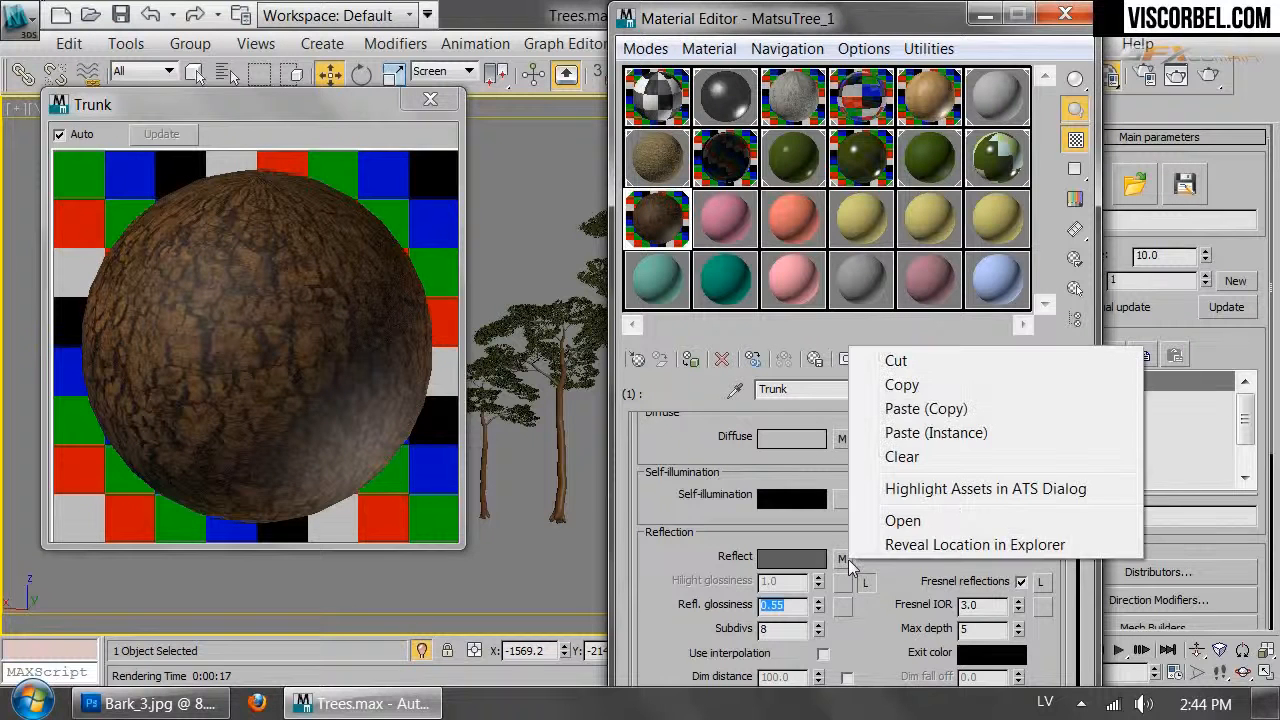
pyautogui.click(926, 408)
# Paste a copy of the bark map into Bump and swap its image to Bark_3_b.jpg
pyautogui.scroll(-10, 960, 533)
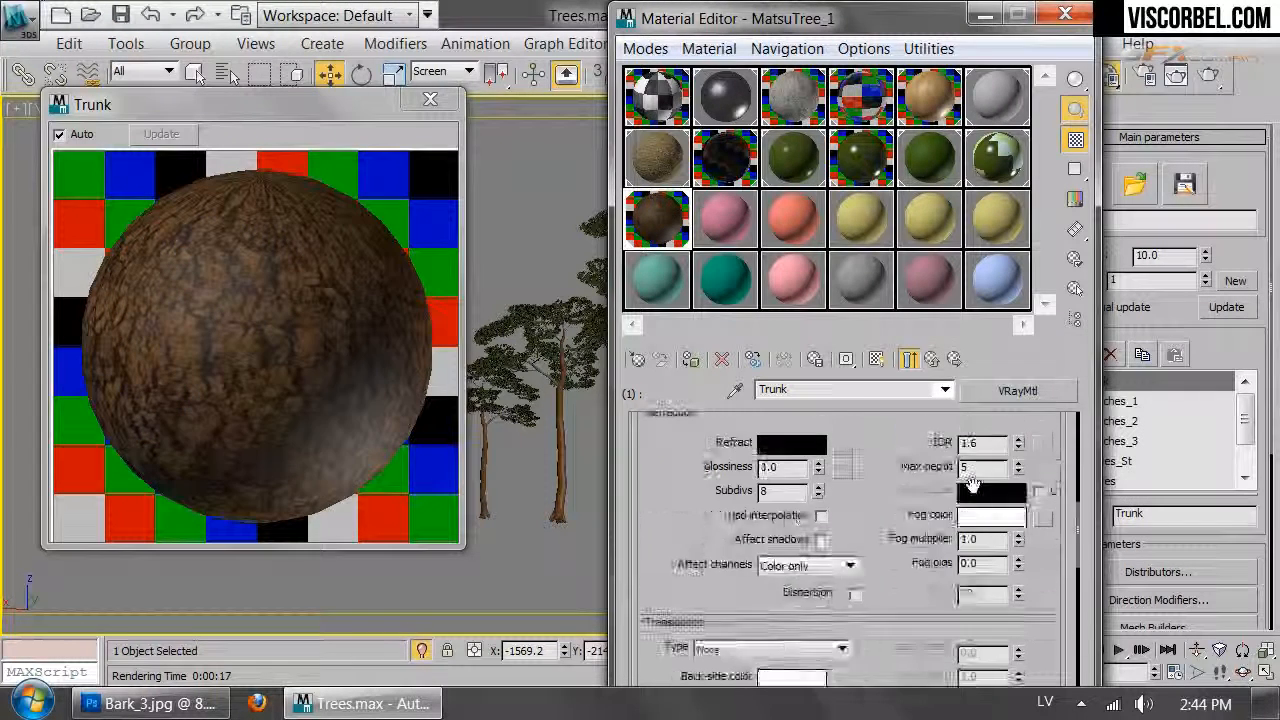
pyautogui.scroll(-5, 871, 610)
pyautogui.rightClick(870, 556)
pyautogui.click(905, 571)
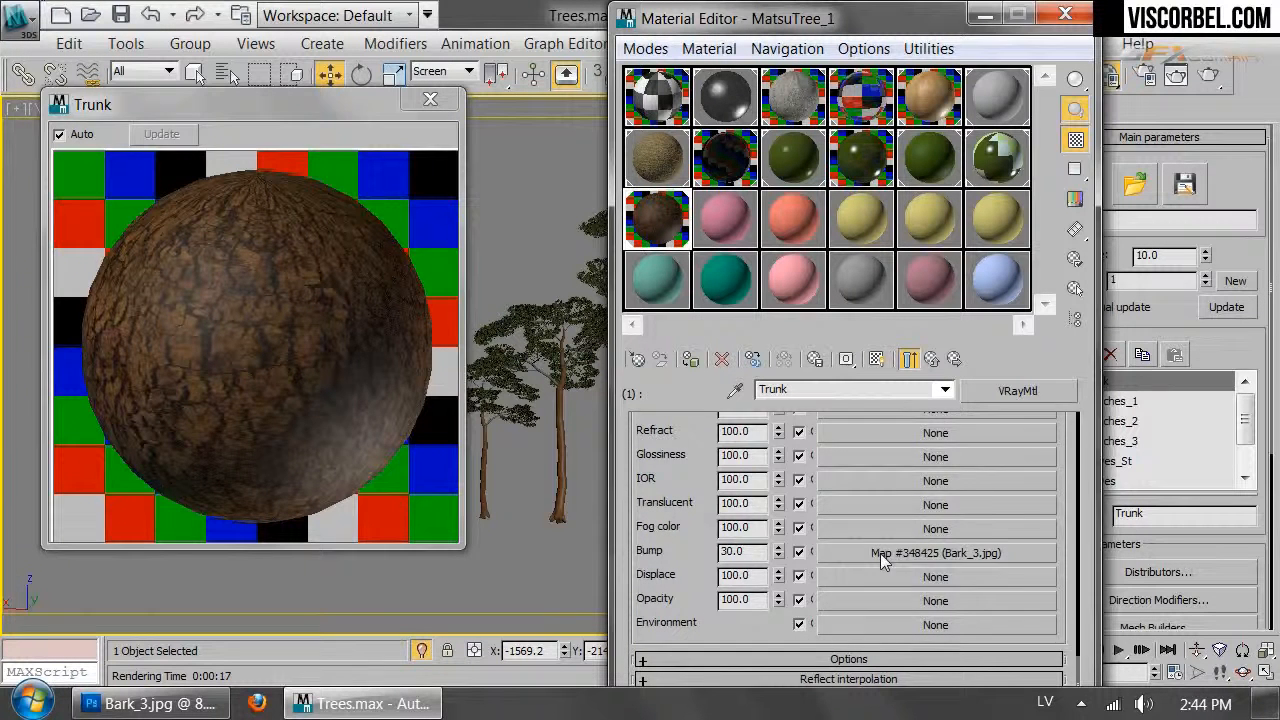
pyautogui.click(878, 553)
pyautogui.scroll(-5, 860, 560)
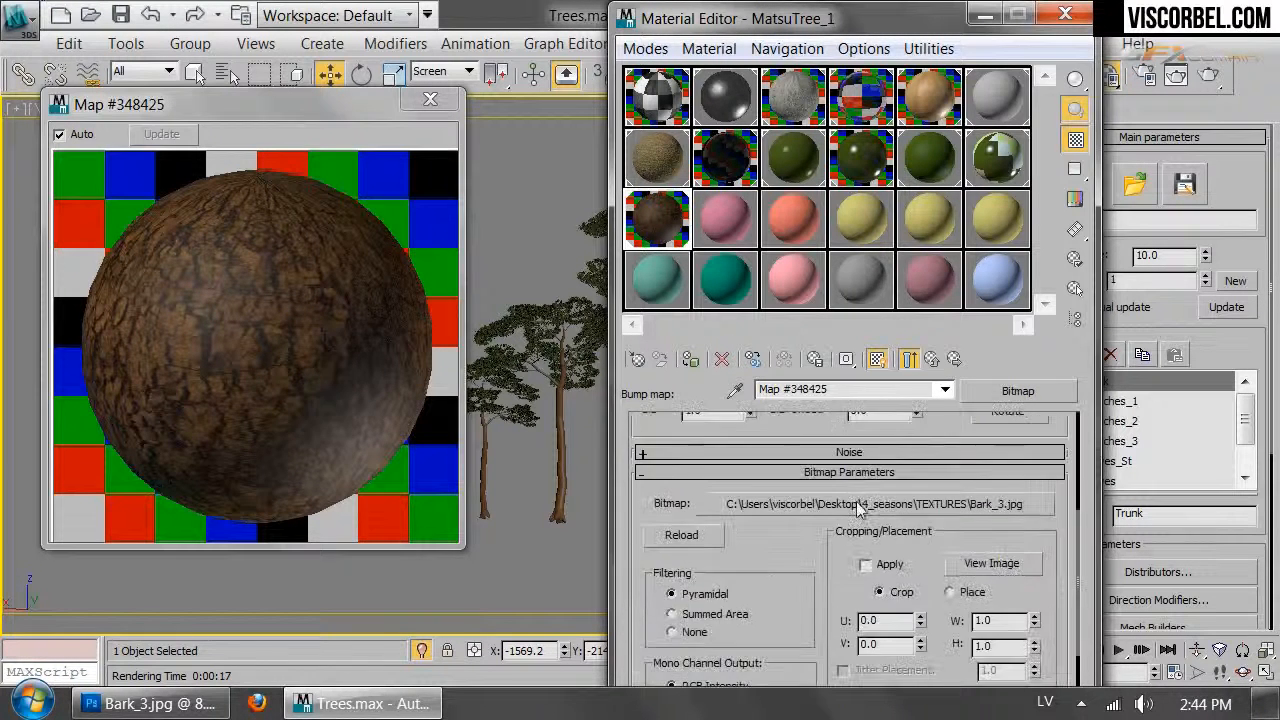
pyautogui.click(860, 512)
pyautogui.click(366, 258)
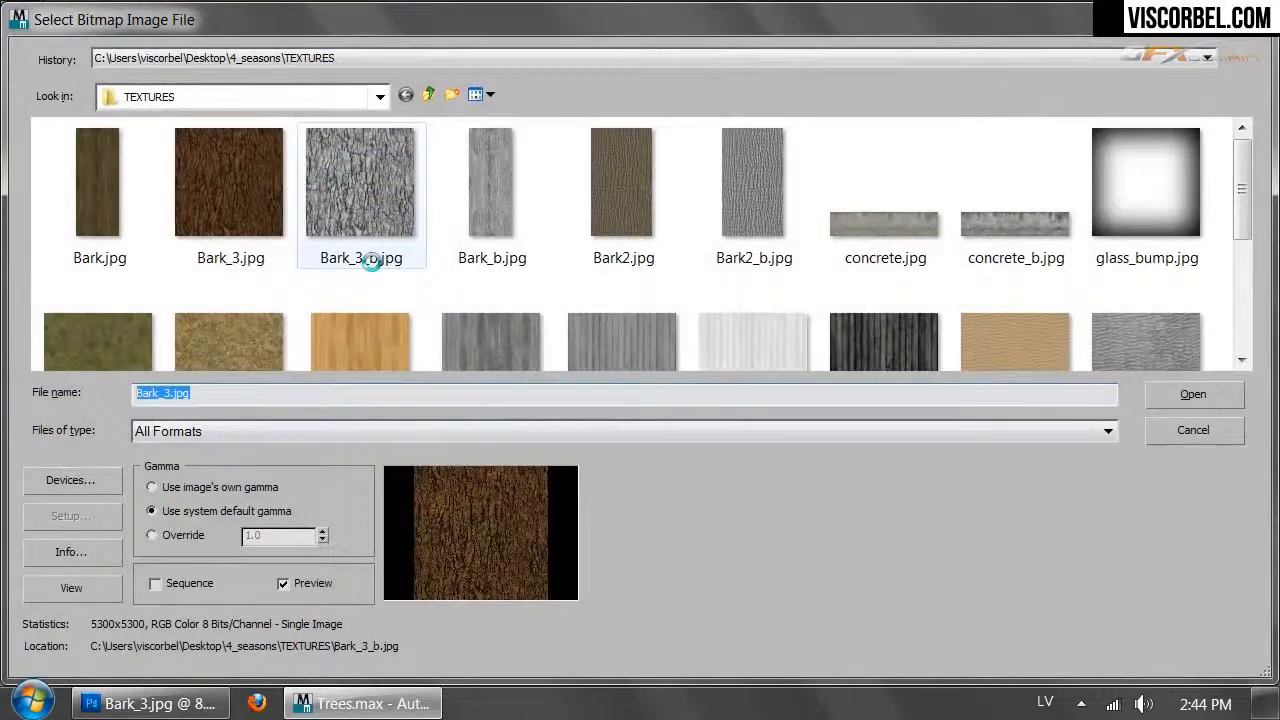
pyautogui.doubleClick(366, 258)
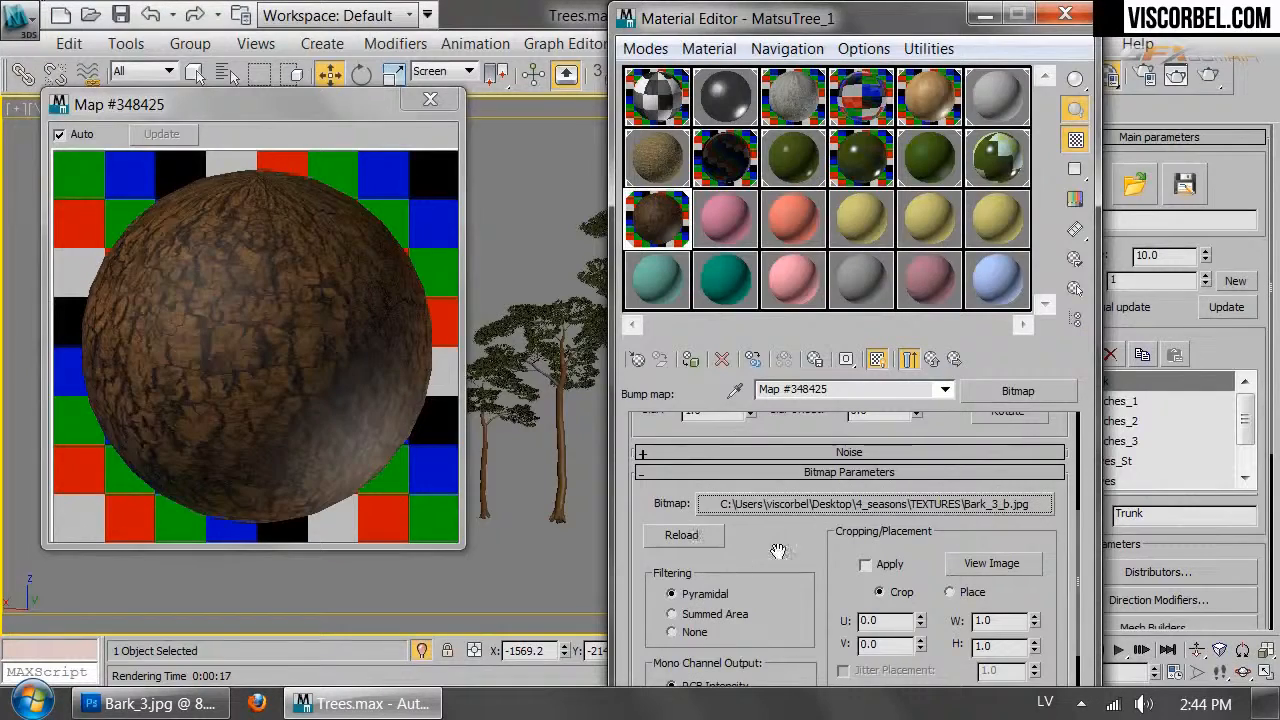
# Return to the Trunk material and start a test render of the scene
pyautogui.scroll(2, 740, 520)
pyautogui.scroll(2, 700, 495)
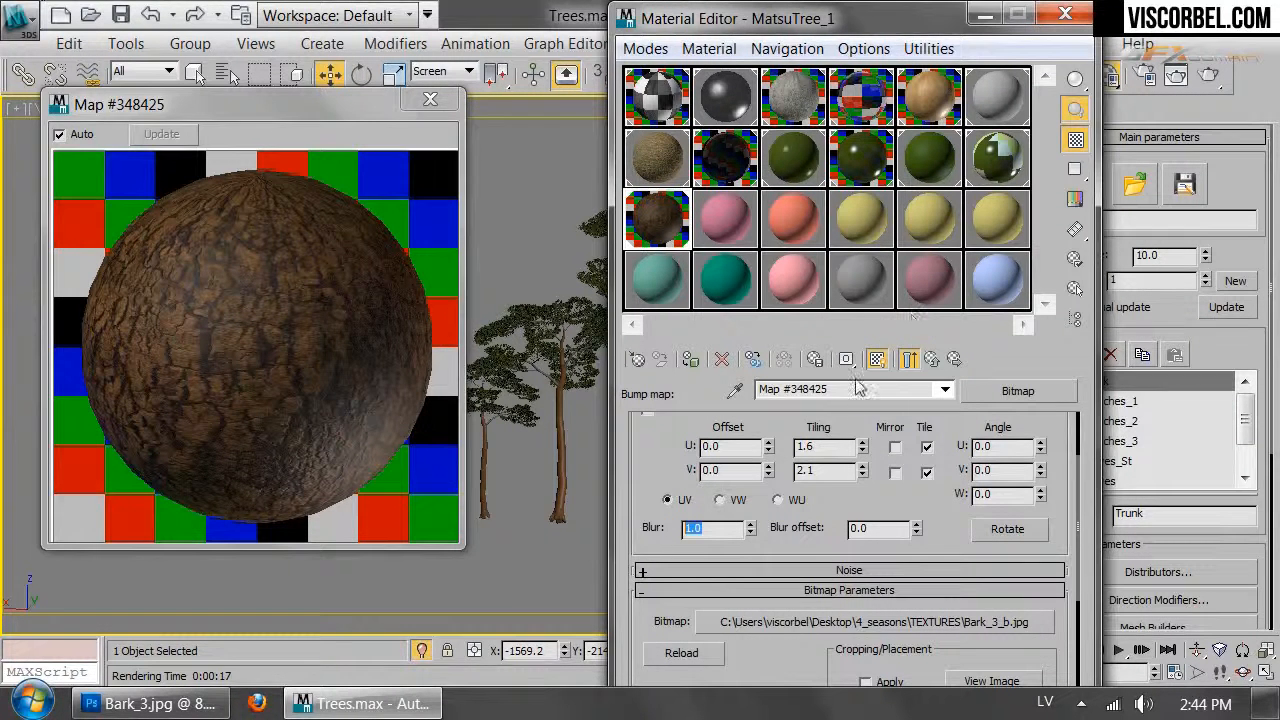
pyautogui.click(909, 359)
pyautogui.hotkey('shift', 'q')
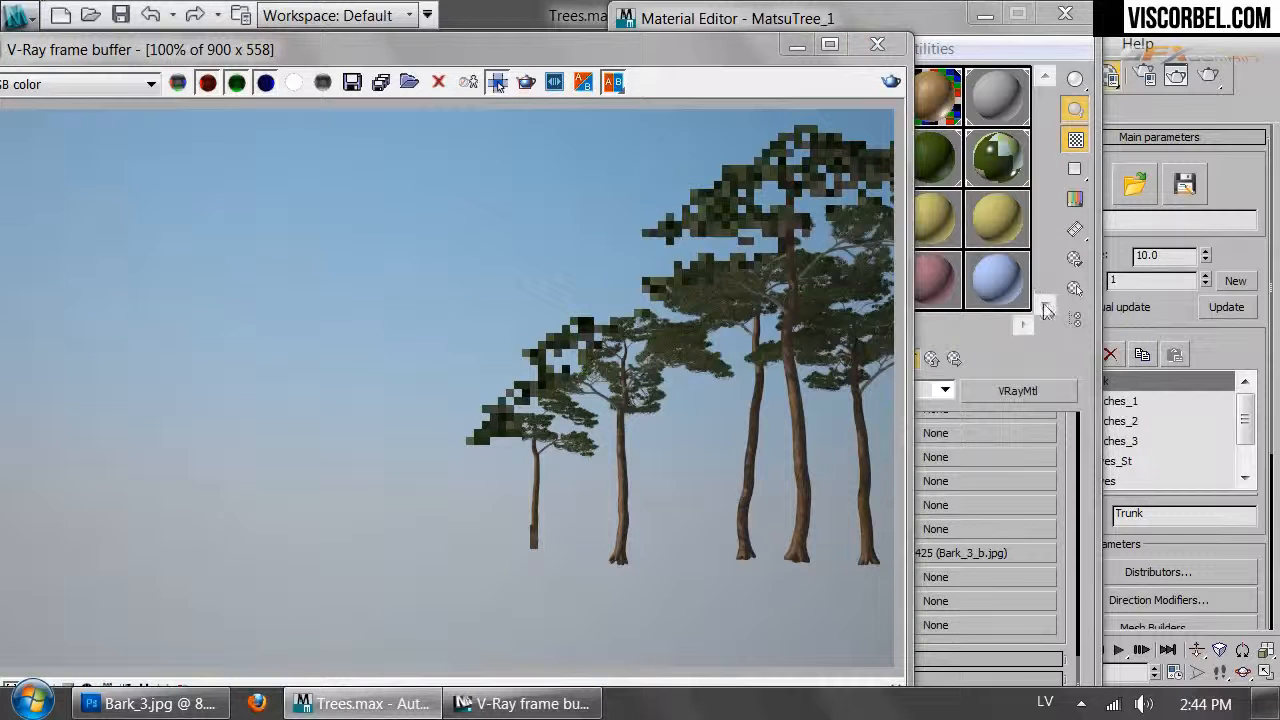
# Raise the Trunk material's bump amount to 60
pyautogui.moveTo(1061, 465)
pyautogui.mouseDown()
pyautogui.moveTo(1063, 516)
pyautogui.moveTo(1058, 464)
pyautogui.mouseUp()
pyautogui.doubleClick(740, 552)
pyautogui.write('60')
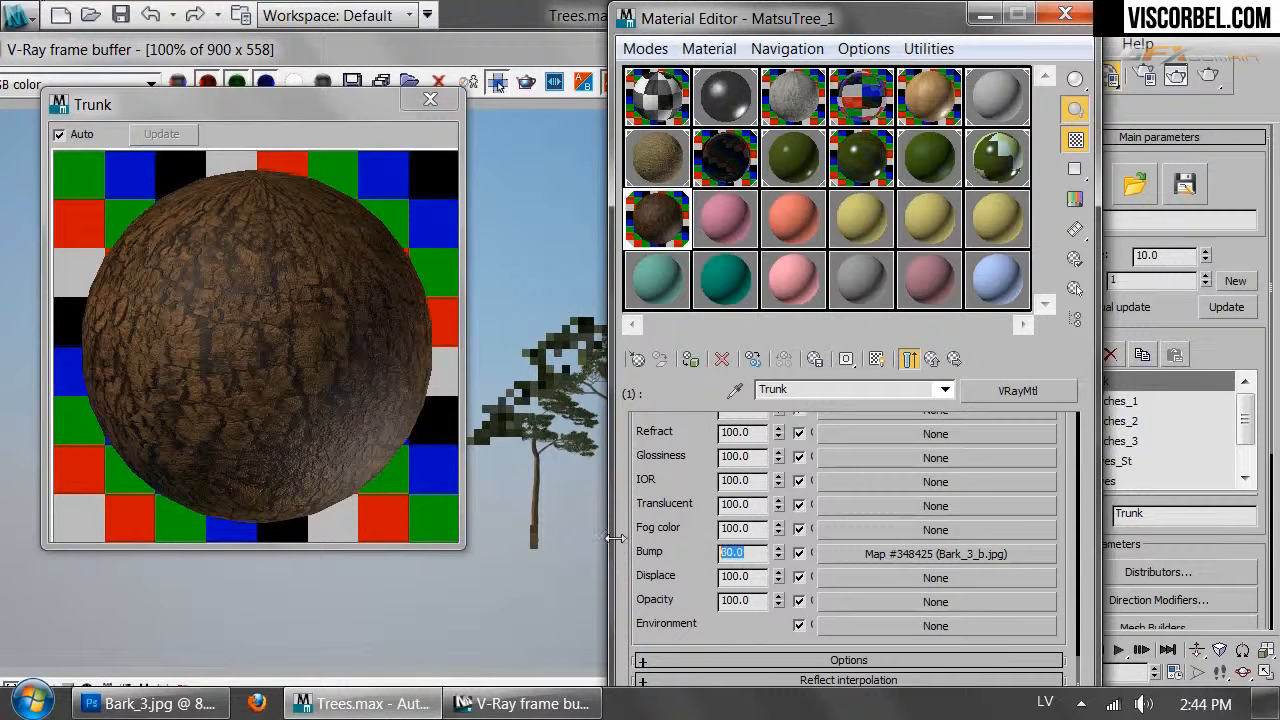
pyautogui.moveTo(650, 448); pyautogui.dragTo(676, 716)
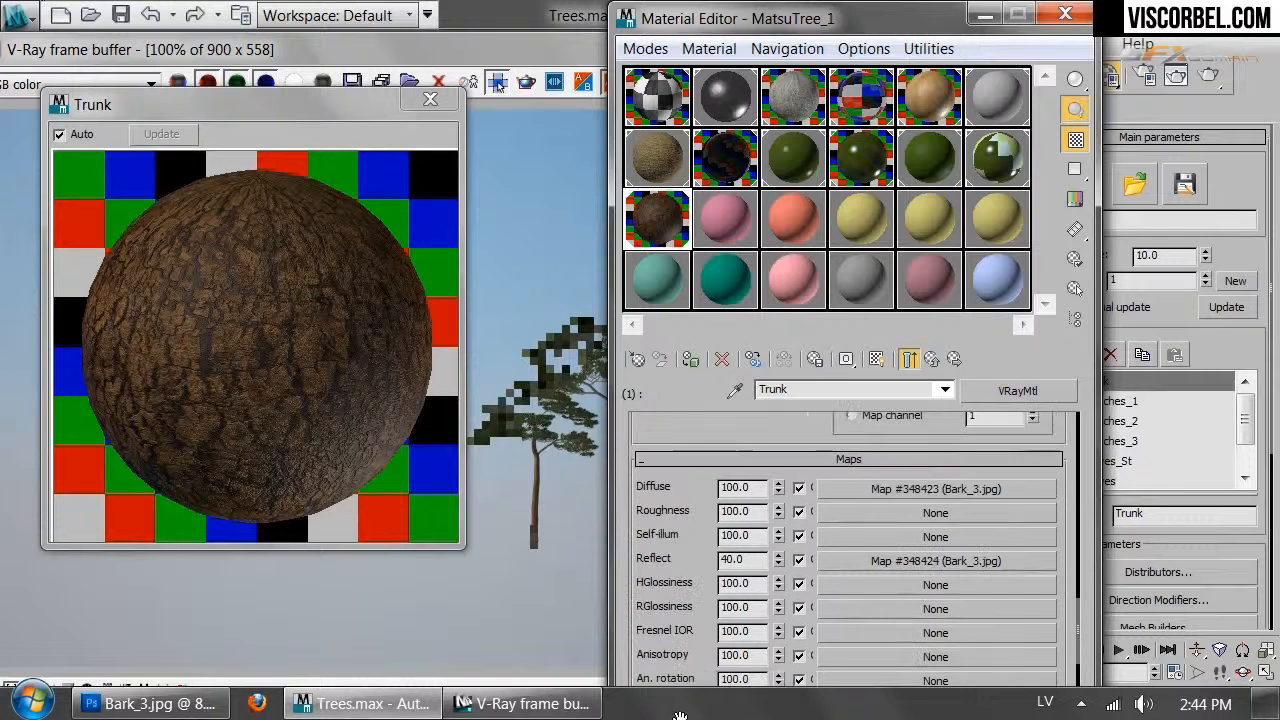
pyautogui.moveTo(703, 468); pyautogui.dragTo(703, 498)
pyautogui.moveTo(752, 593); pyautogui.dragTo(671, 592)
pyautogui.moveTo(720, 448); pyautogui.dragTo(752, 685)
pyautogui.moveTo(727, 465); pyautogui.dragTo(733, 515)
# Darken the Trunk material's reflection colour
pyautogui.scroll(3, 733, 515)
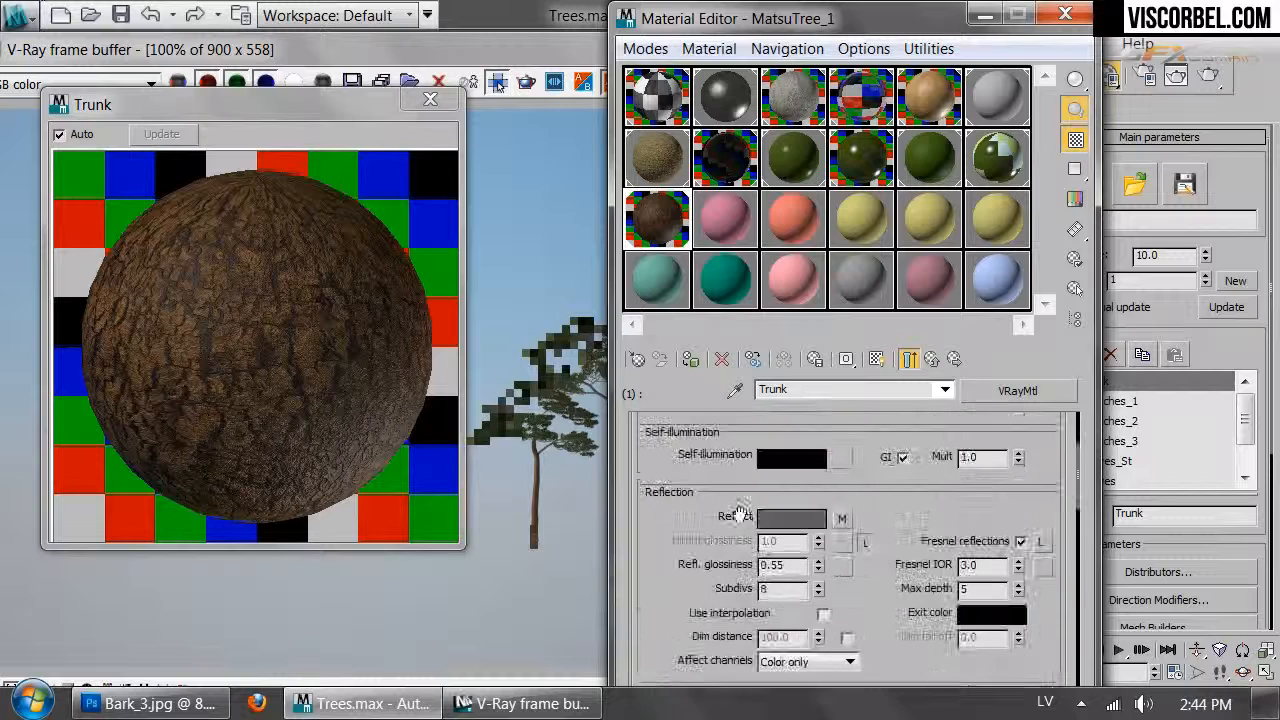
pyautogui.click(785, 517)
pyautogui.moveTo(726, 254); pyautogui.dragTo(728, 259)
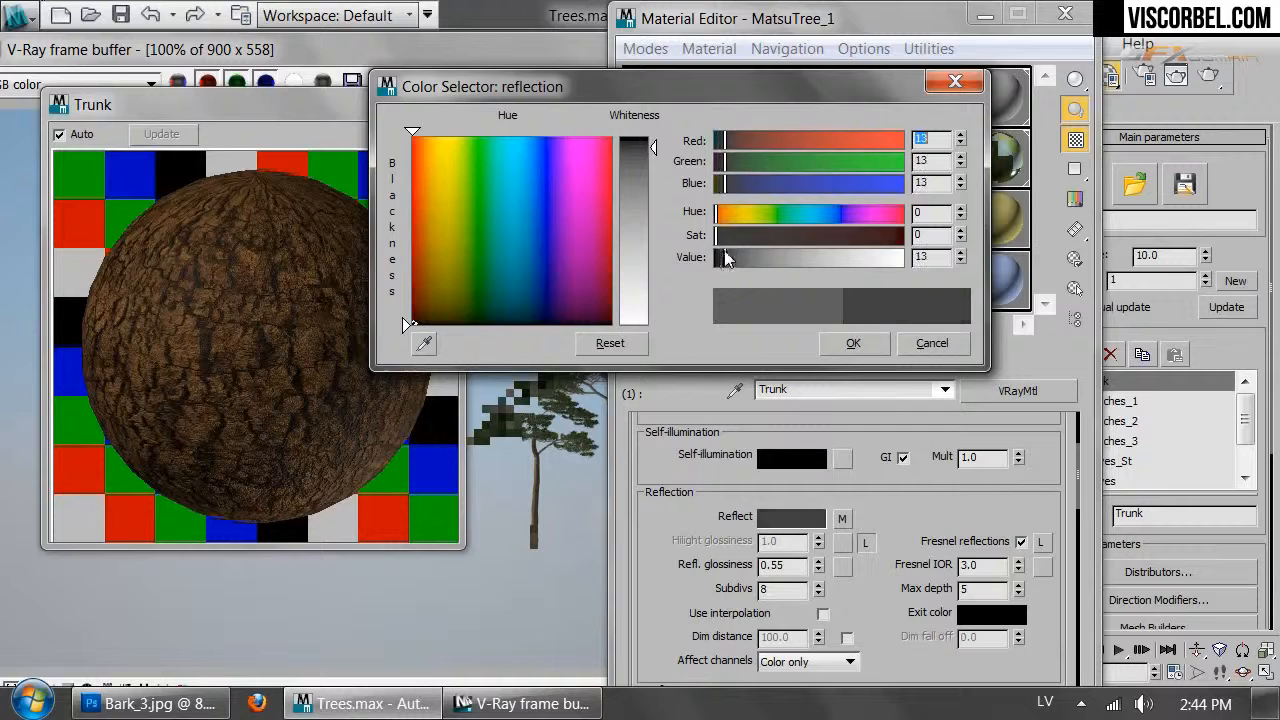
pyautogui.click(845, 343)
# Set the Bark_3.jpg diffuse map's blur to 0.2
pyautogui.scroll(5, 860, 502)
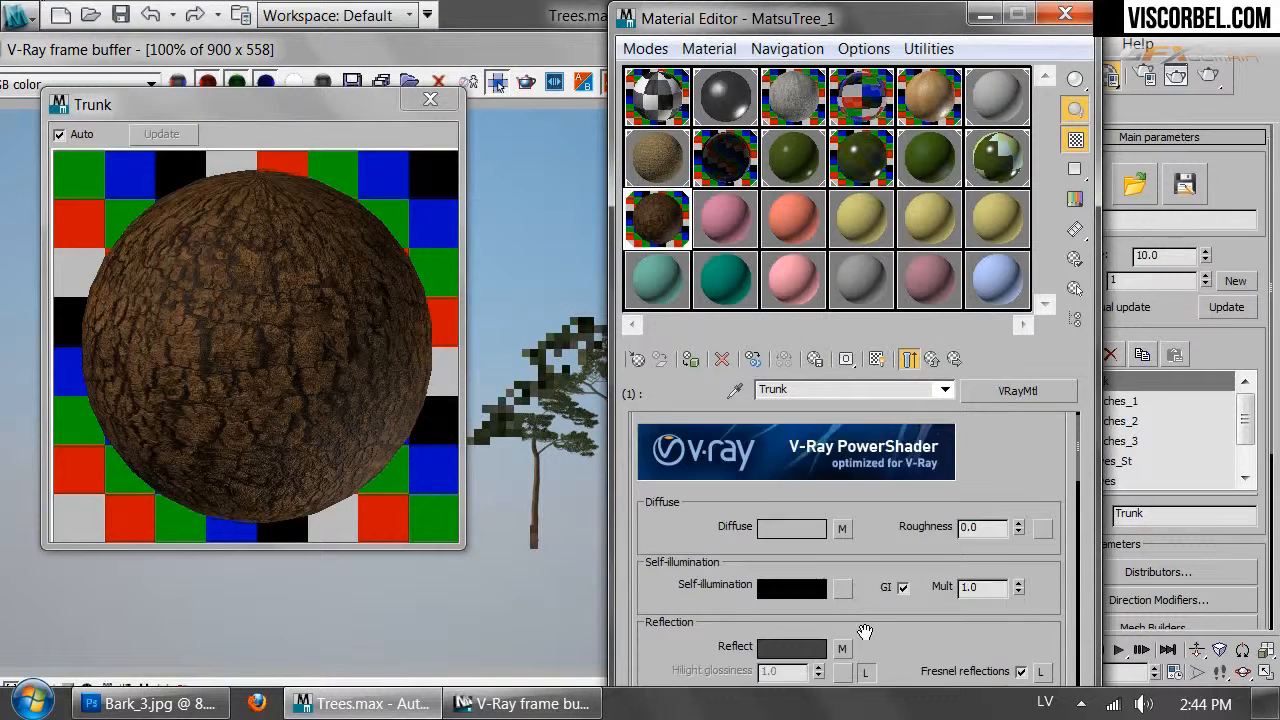
pyautogui.click(845, 531)
pyautogui.moveTo(667, 495); pyautogui.dragTo(667, 461)
pyautogui.doubleClick(693, 532)
pyautogui.write('.2')
pyautogui.press('Return')
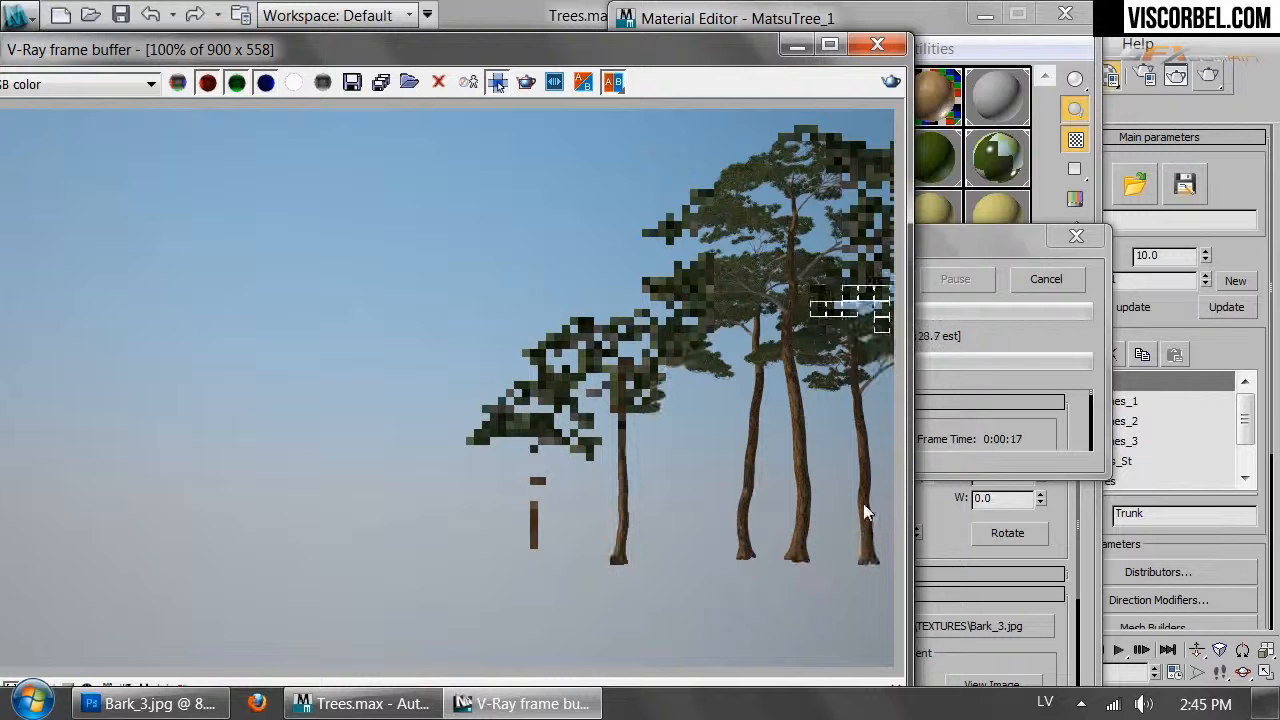
# Stop the render and replace the Branches sub-material with a copy of Trunk
pyautogui.click(1046, 279)
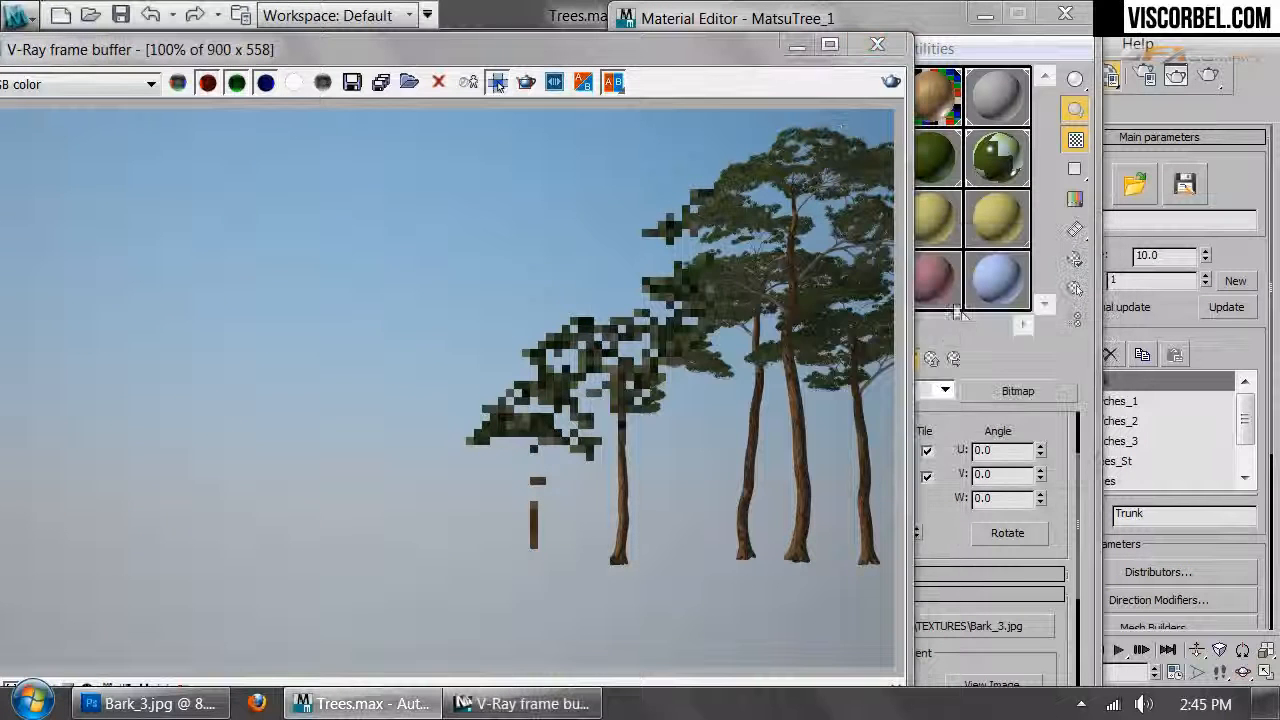
pyautogui.click(931, 362)
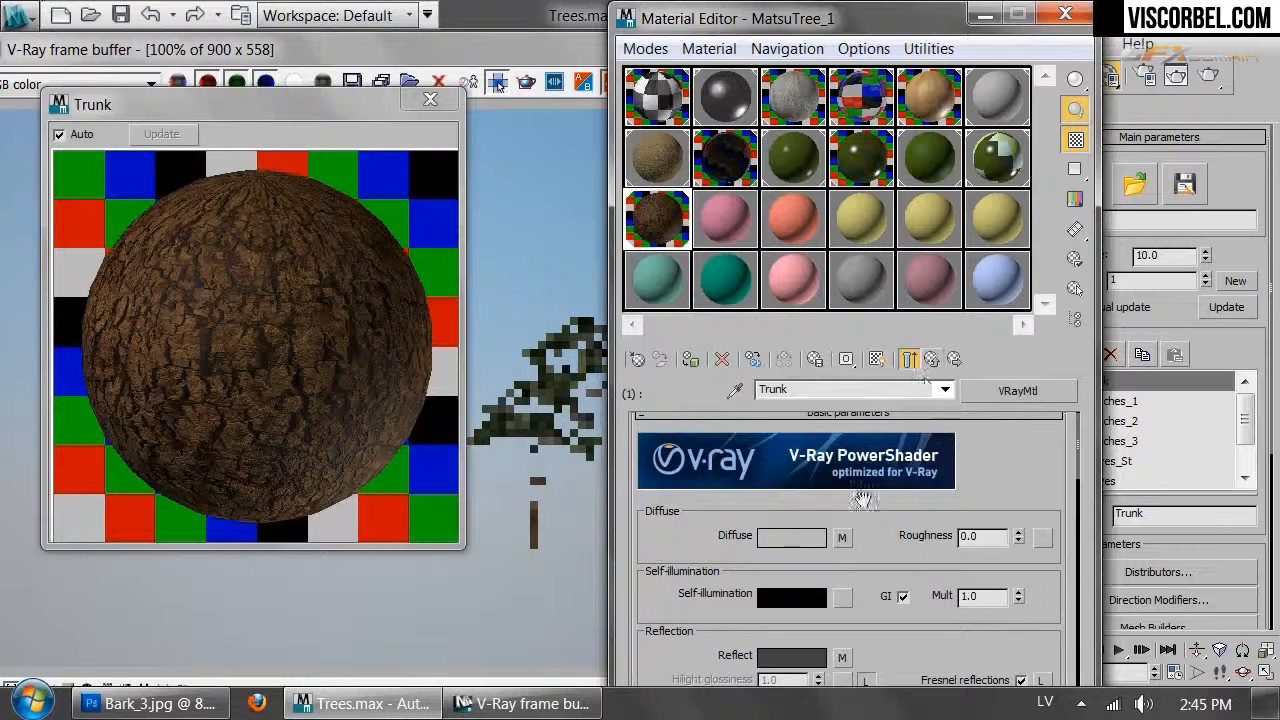
pyautogui.click(931, 362)
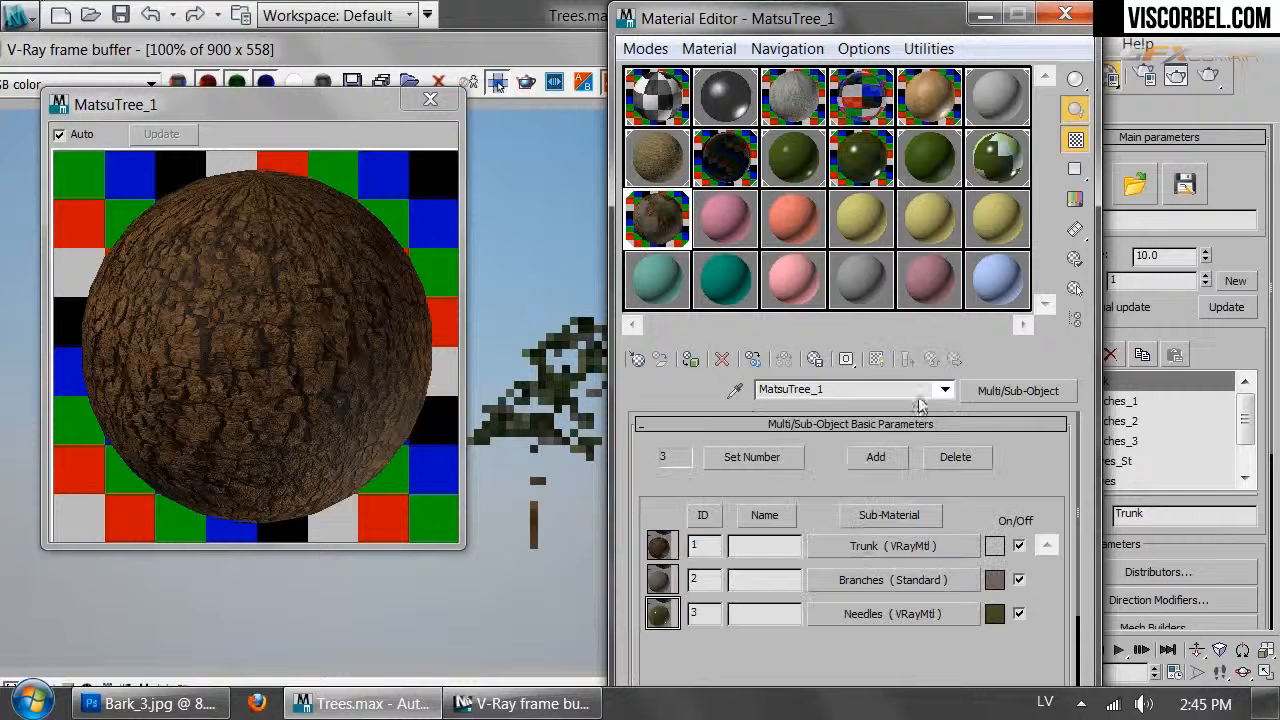
pyautogui.rightClick(866, 578)
pyautogui.click(917, 430)
pyautogui.rightClick(858, 578)
pyautogui.click(908, 509)
# Re-render the pines with the updated materials and close the finished render window
pyautogui.click(850, 548)
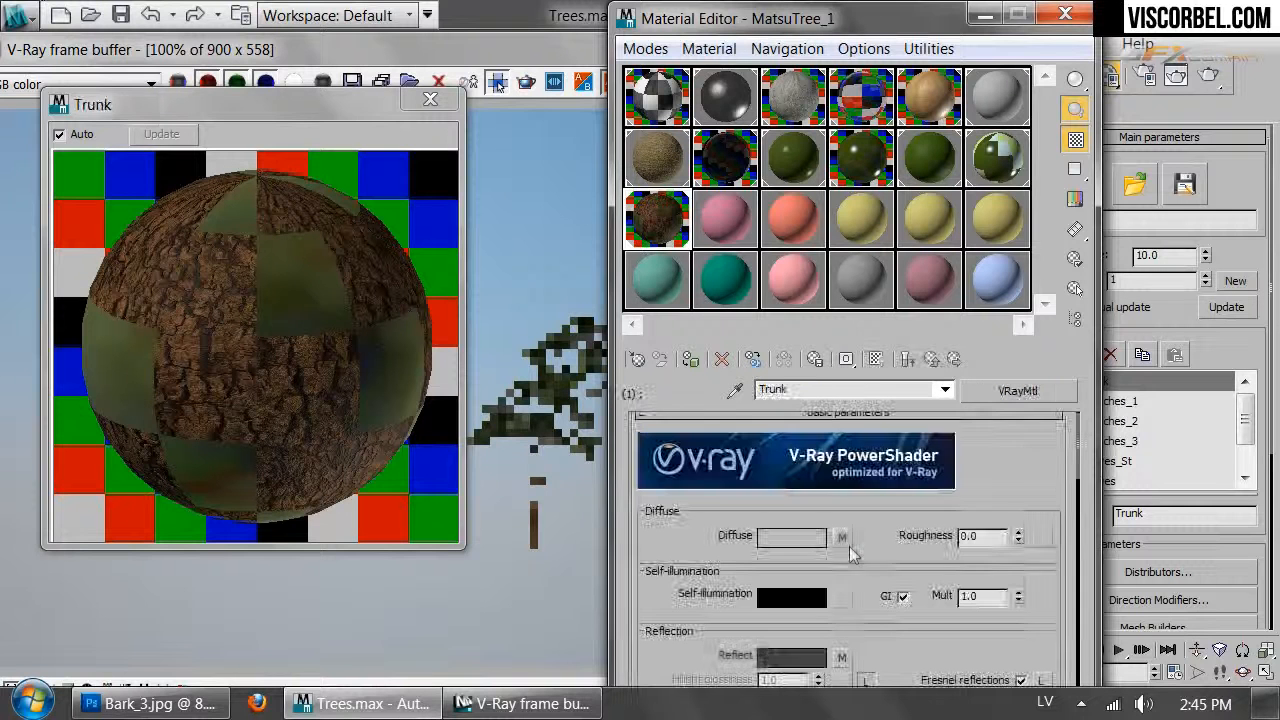
pyautogui.click(430, 99)
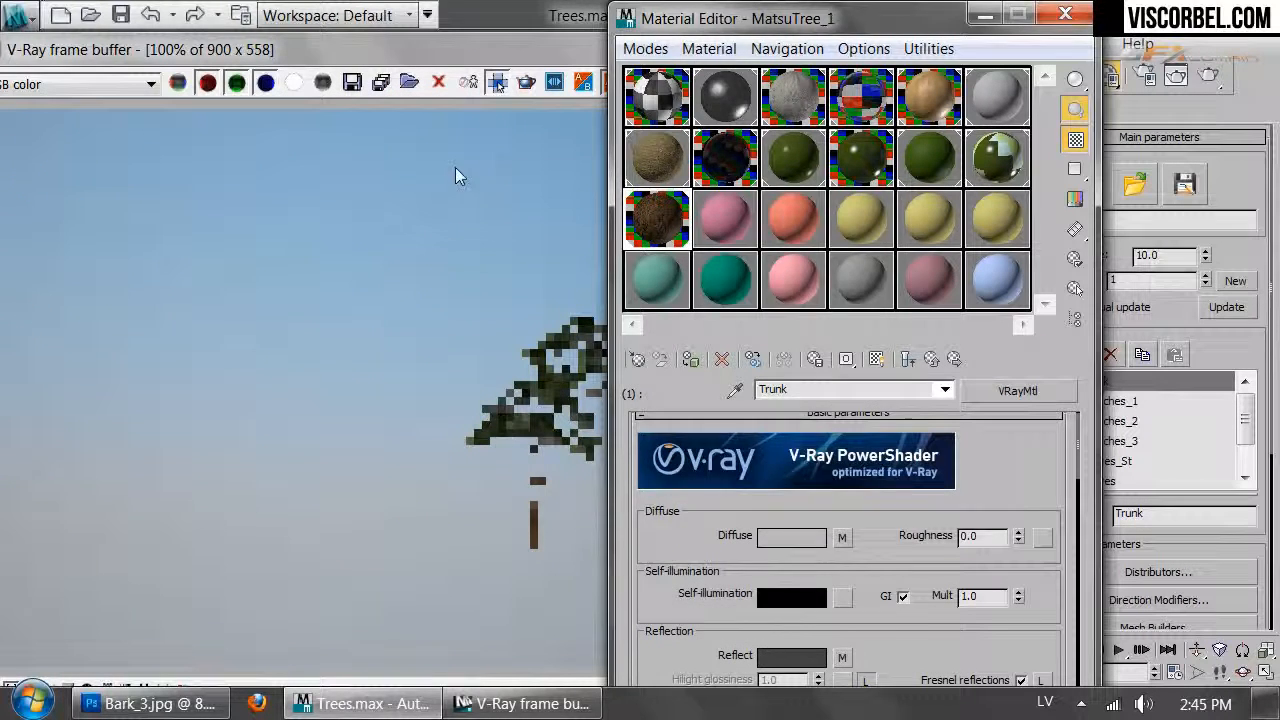
pyautogui.click(585, 372)
pyautogui.click(890, 81)
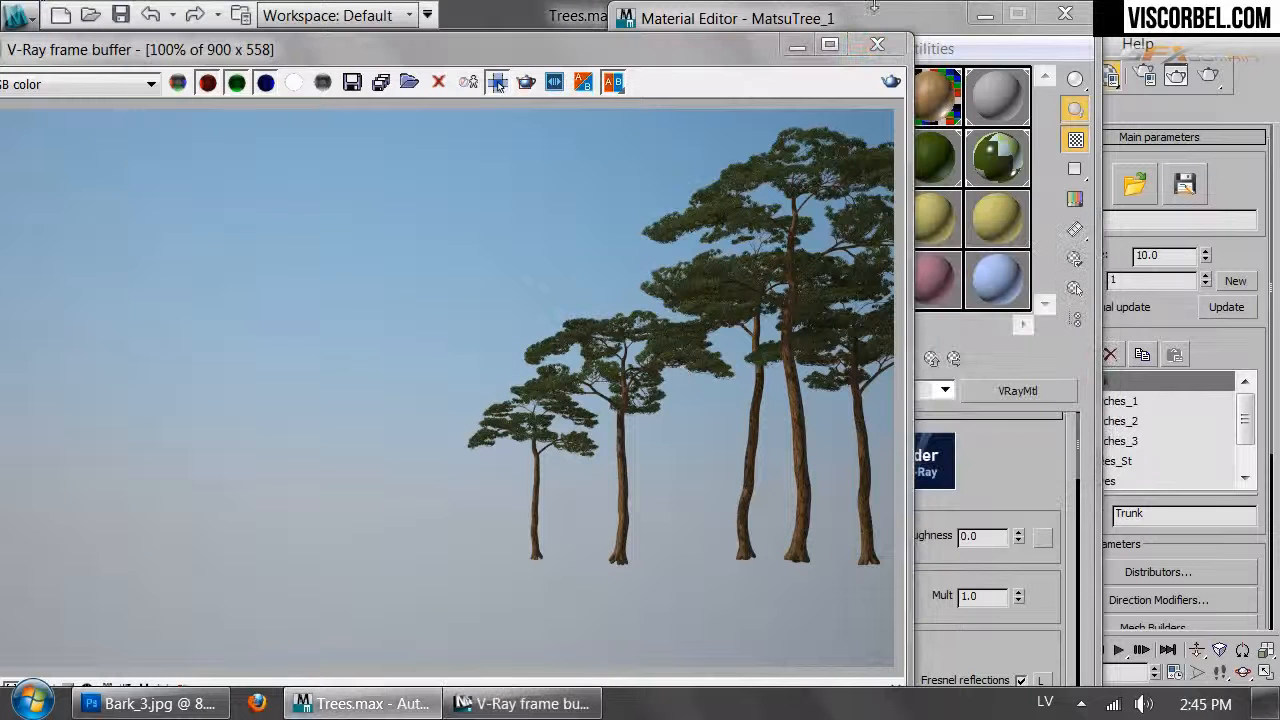
pyautogui.click(877, 45)
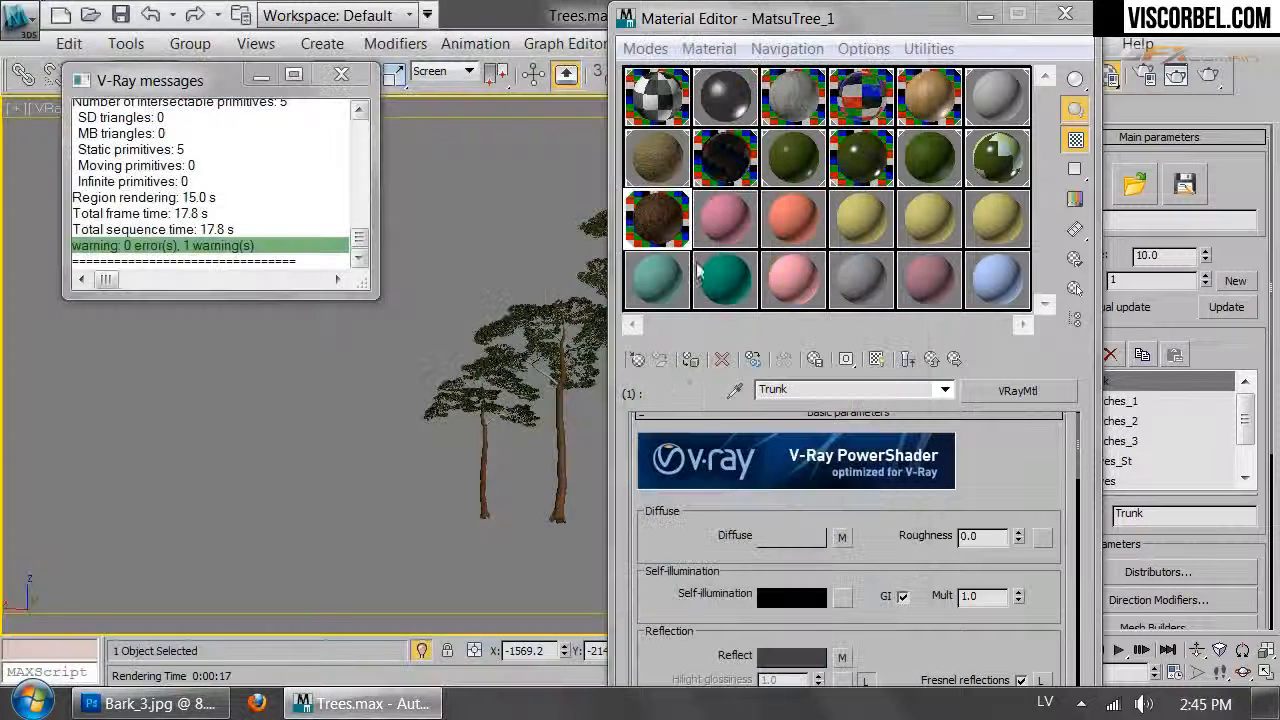
# Copy the Trunk material's Bark_3_b bump map into its displacement slot
pyautogui.click(12, 24)
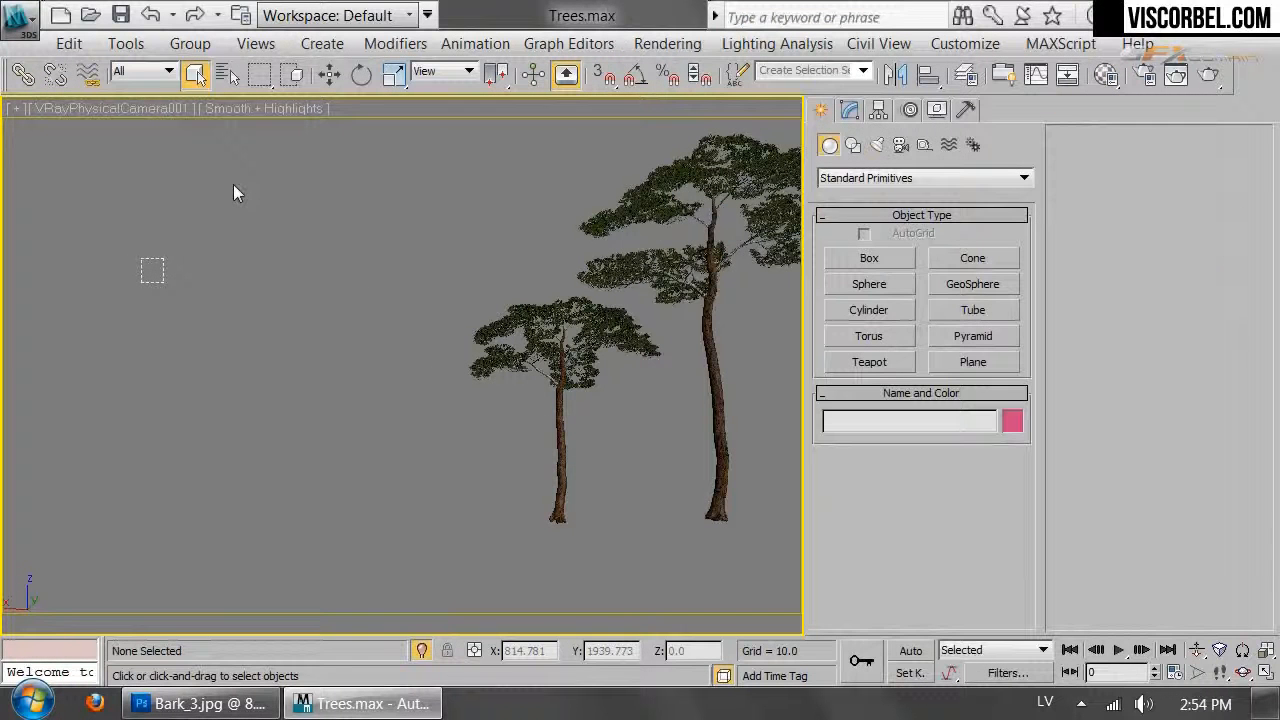
pyautogui.press('m')
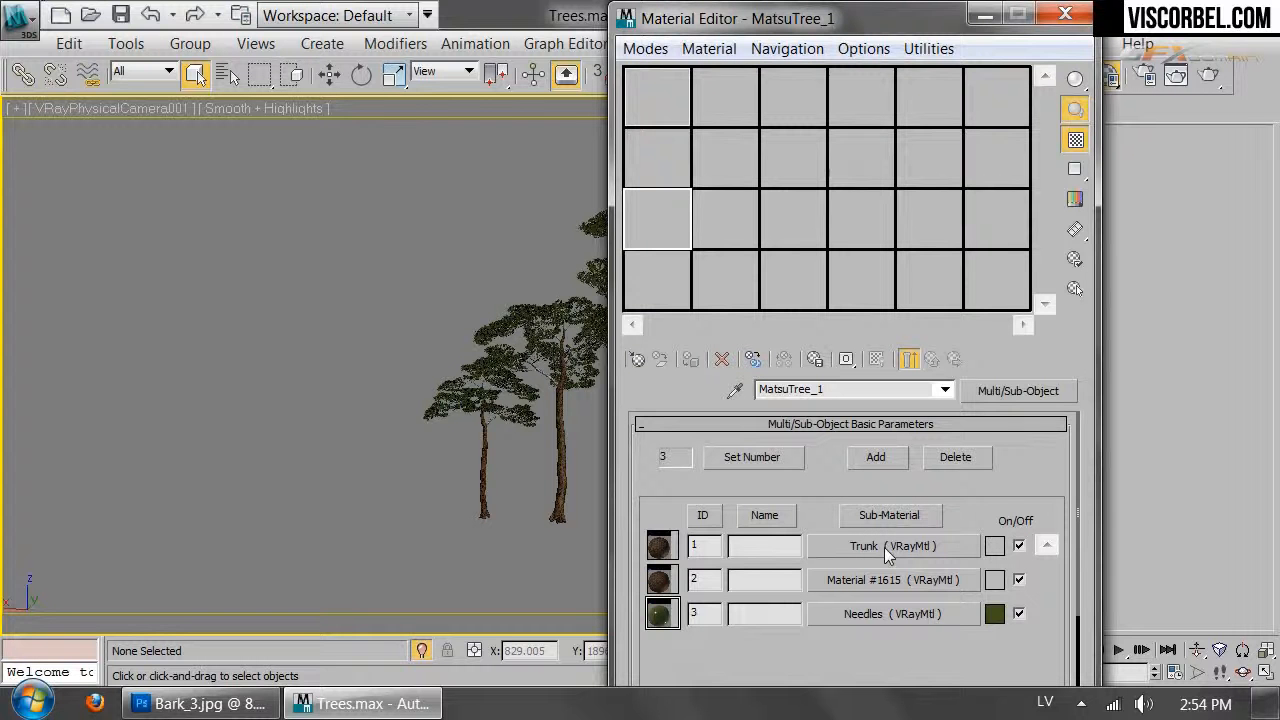
pyautogui.click(884, 547)
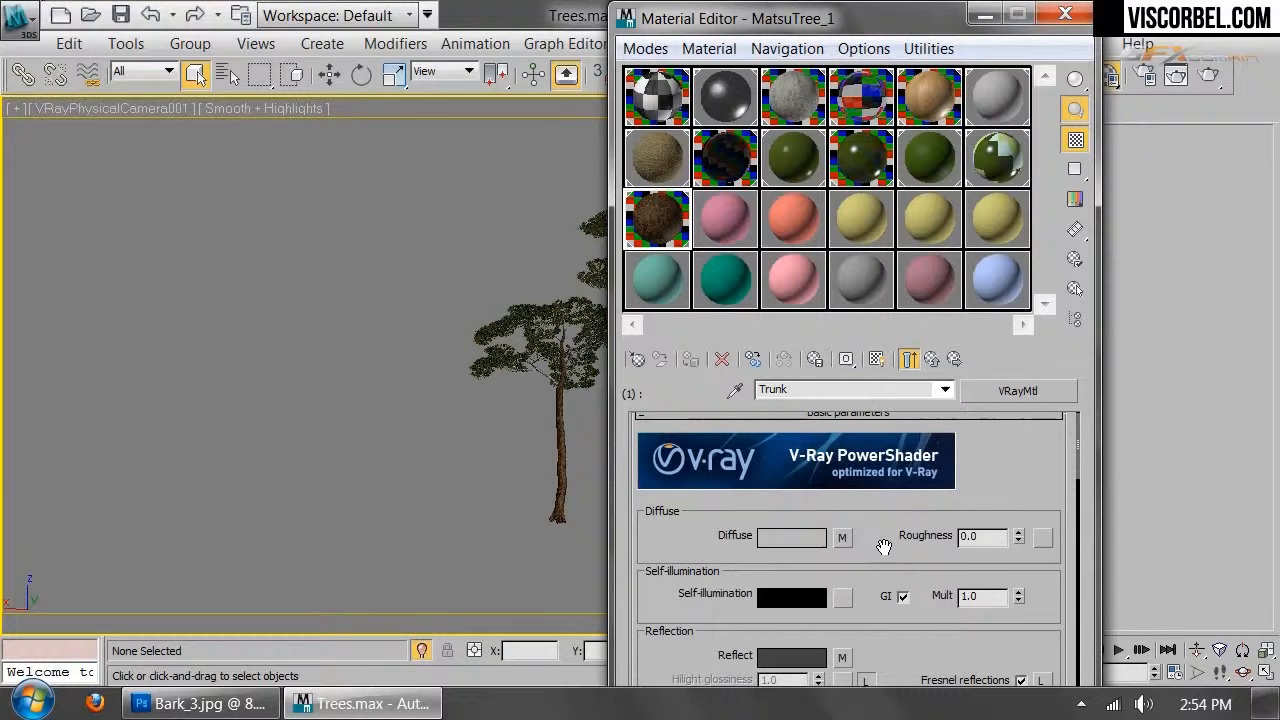
pyautogui.scroll(-5, 765, 403)
pyautogui.scroll(-10, 789, 534)
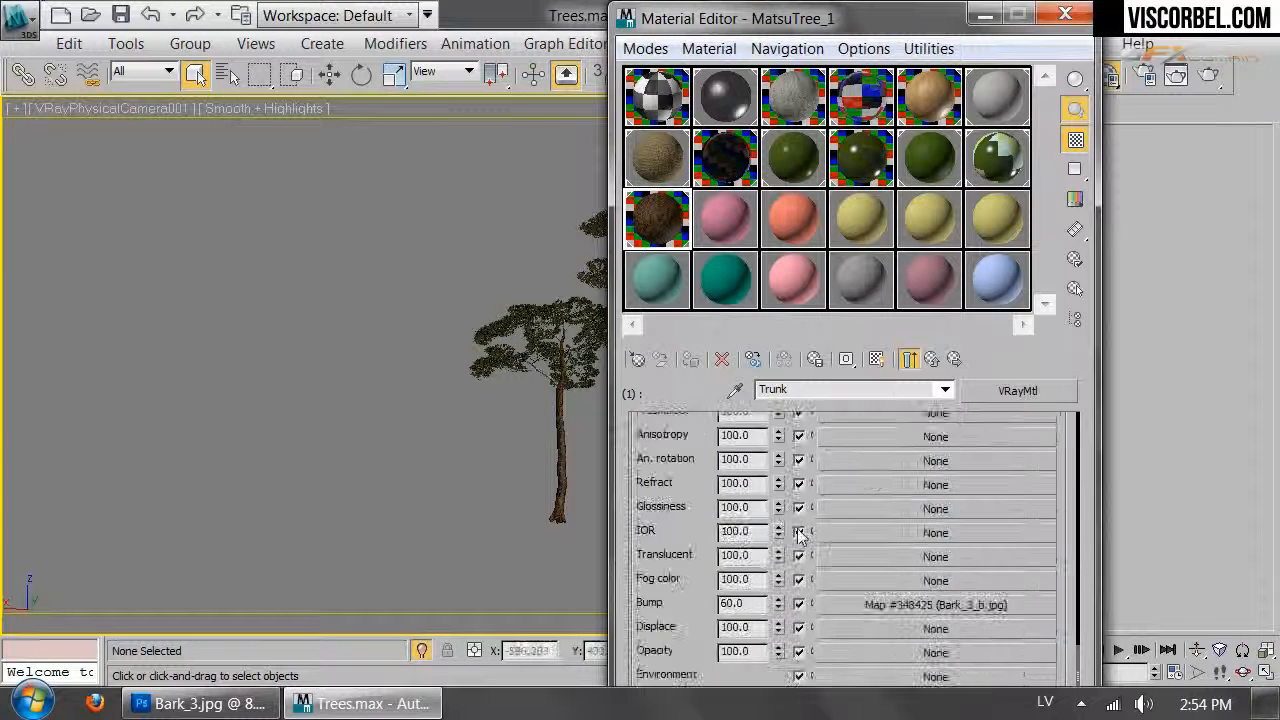
pyautogui.rightClick(869, 606)
pyautogui.click(905, 479)
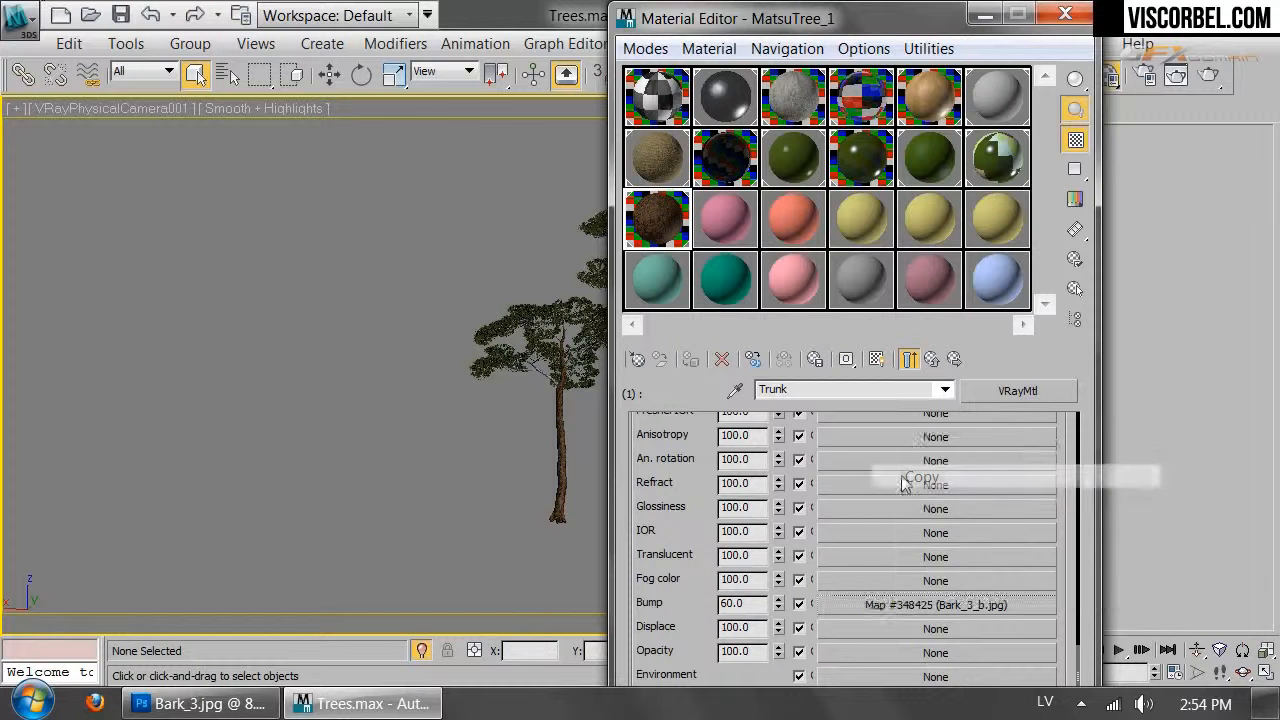
pyautogui.rightClick(845, 630)
pyautogui.click(855, 639)
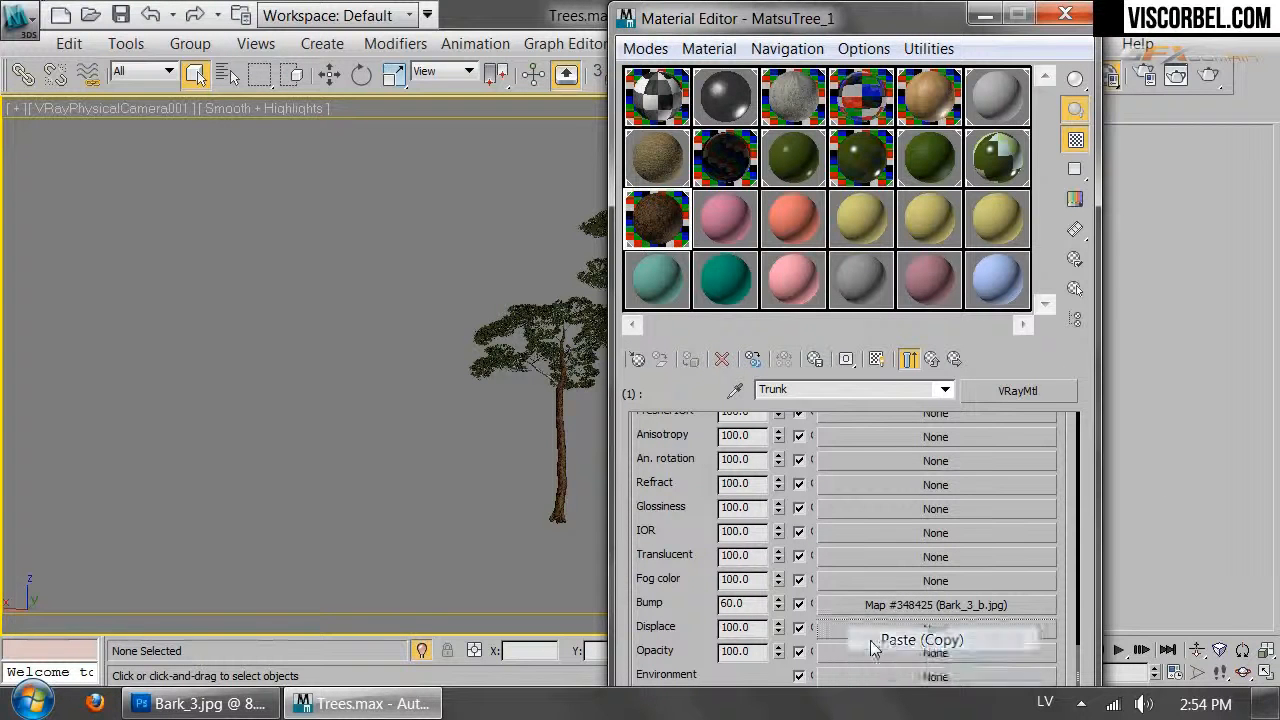
# Set the displacement map's blur to 0.1 and the Displace amount to 1.5
pyautogui.click(853, 628)
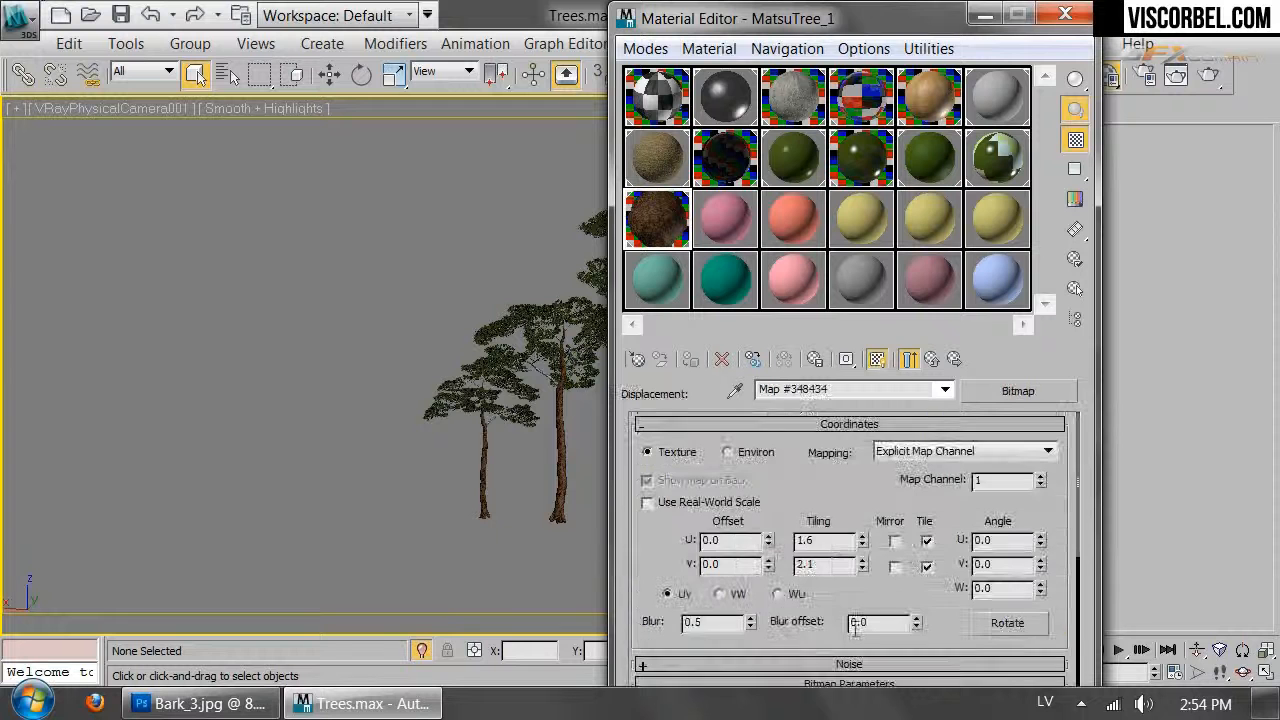
pyautogui.moveTo(712, 626); pyautogui.dragTo(677, 626)
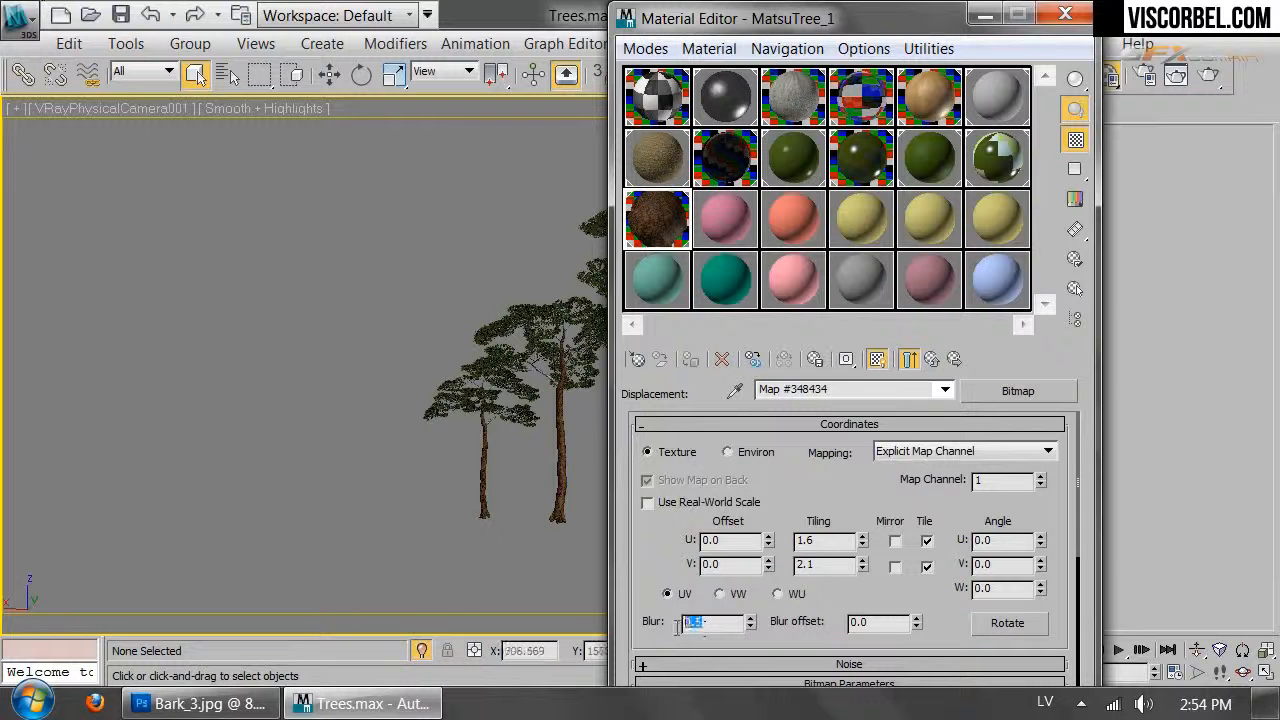
pyautogui.write('.1')
pyautogui.click(934, 361)
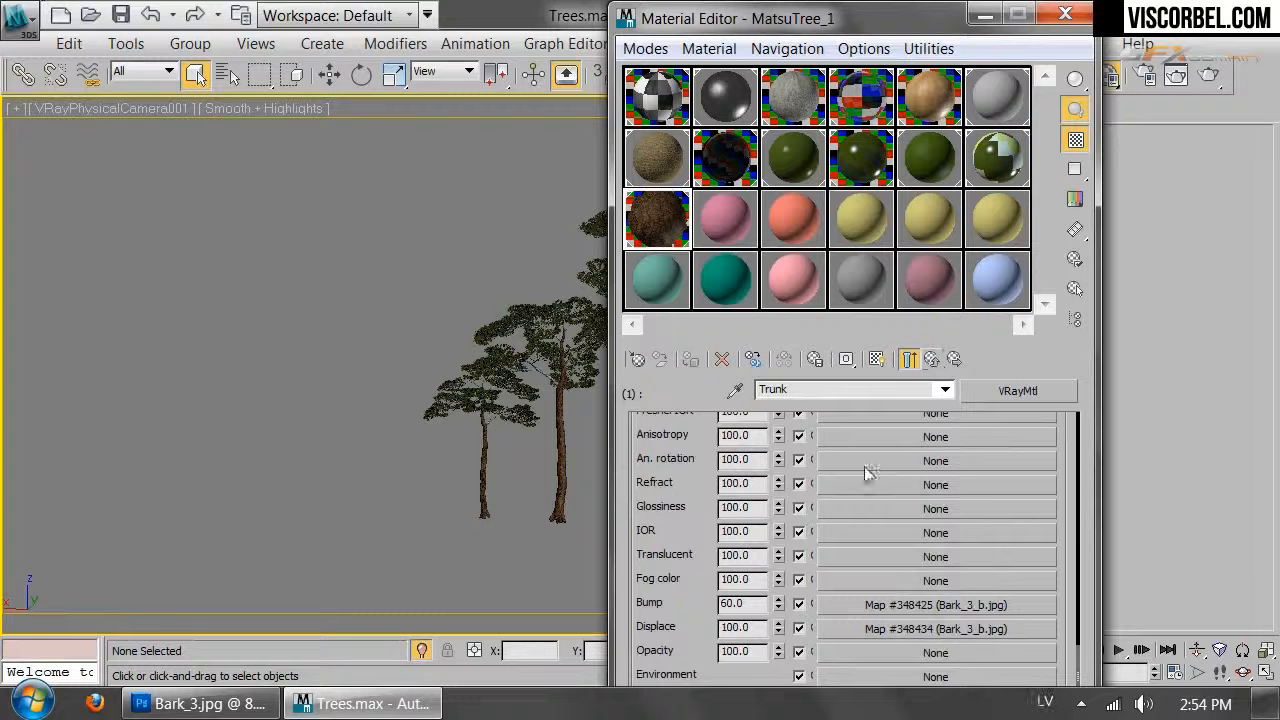
pyautogui.moveTo(750, 628); pyautogui.dragTo(633, 627)
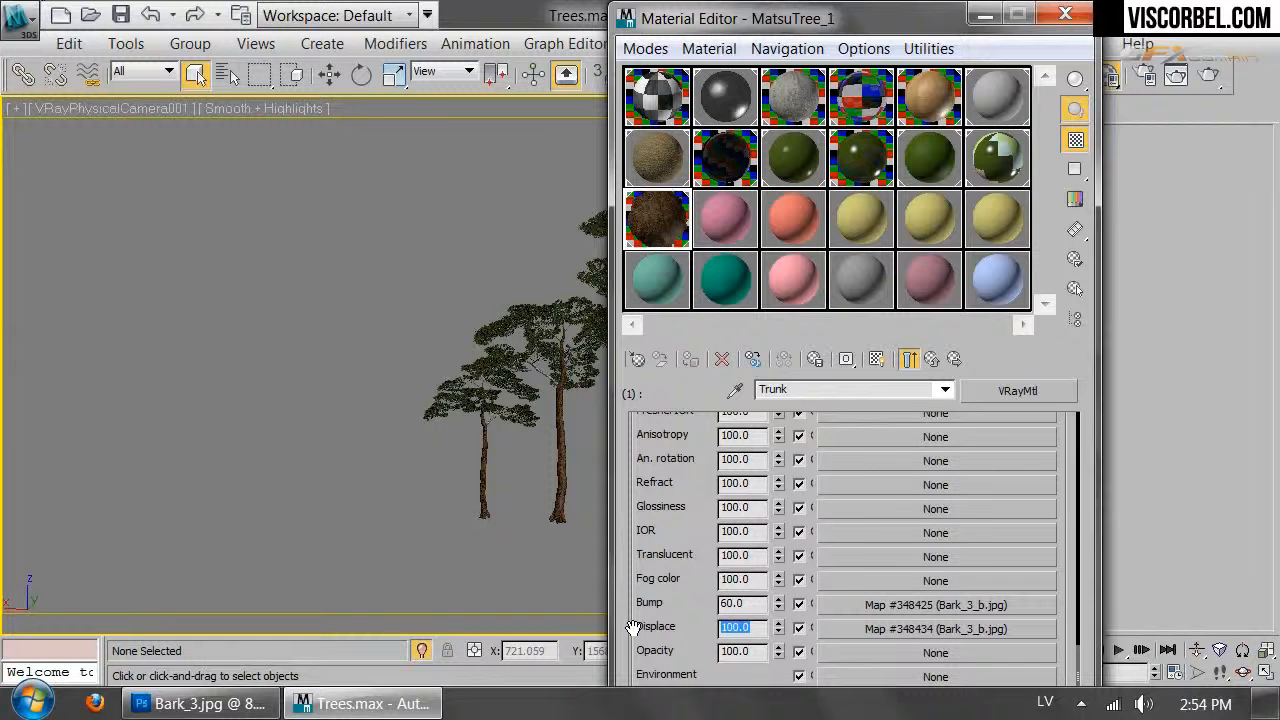
pyautogui.write('1.5')
pyautogui.press('Return')
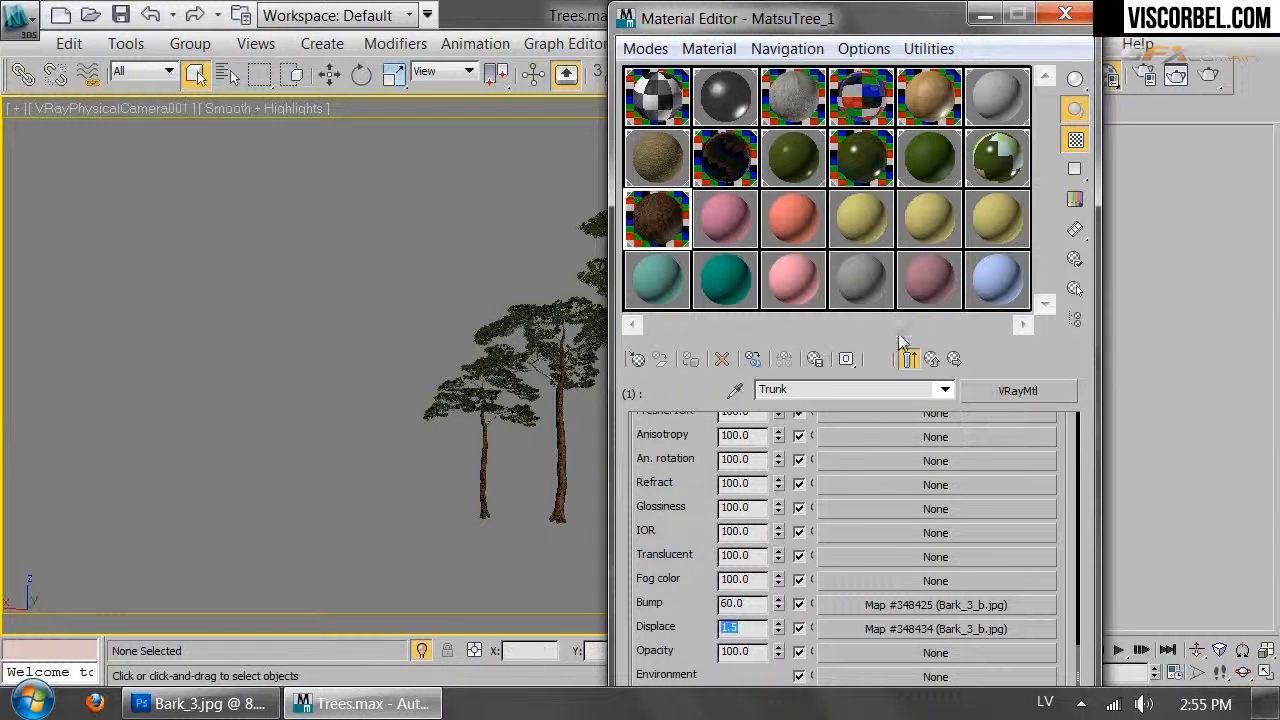
pyautogui.click(1067, 16)
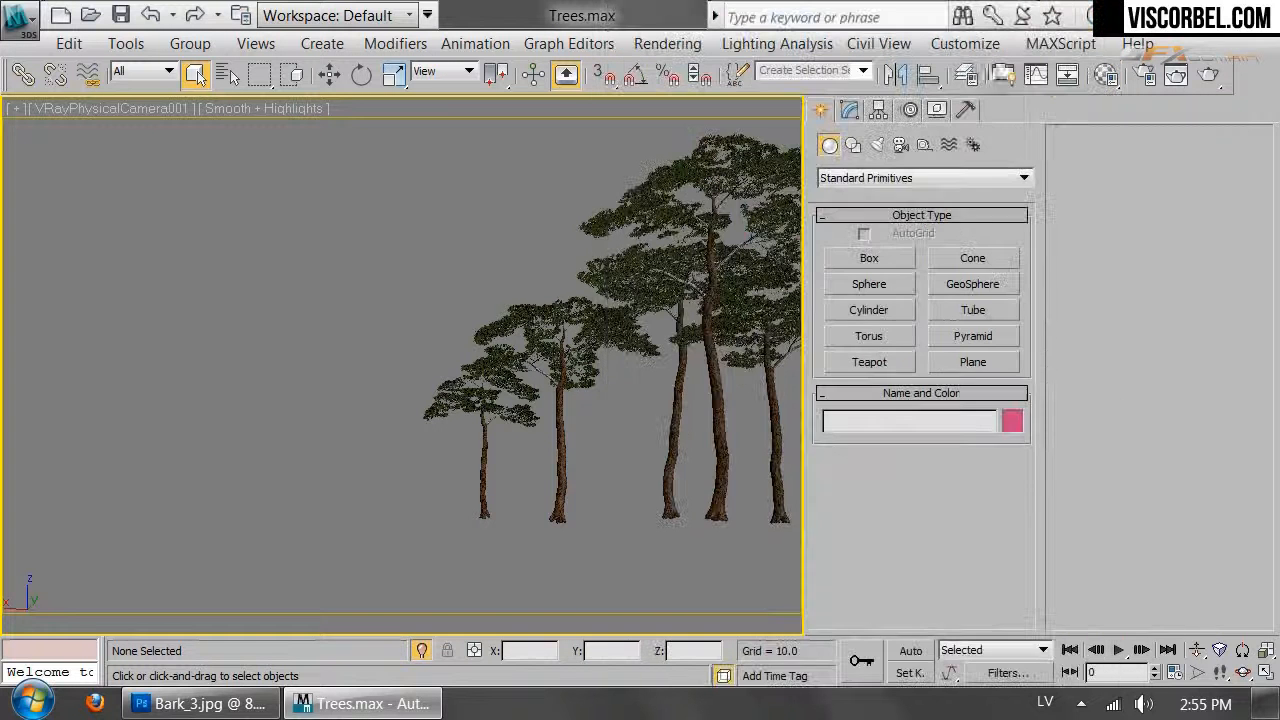
# Set Area to Render to Region and fit the region around one tree trunk
pyautogui.click(1176, 74)
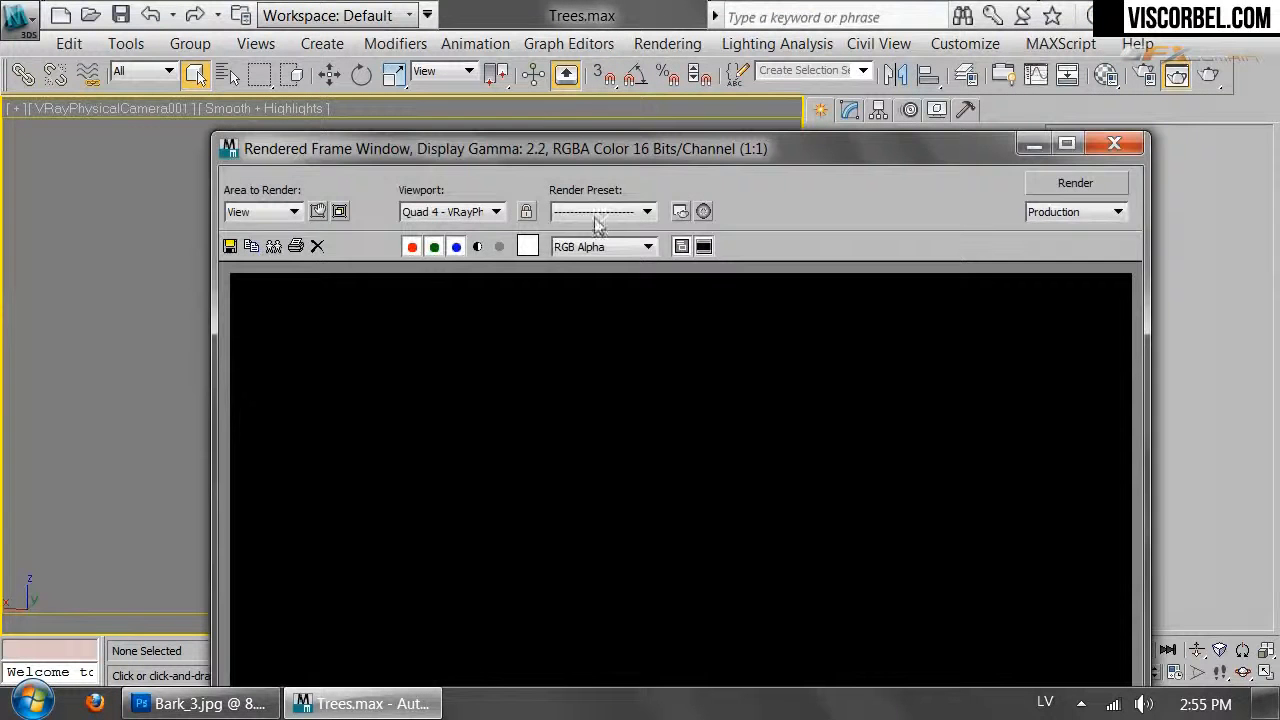
pyautogui.click(316, 212)
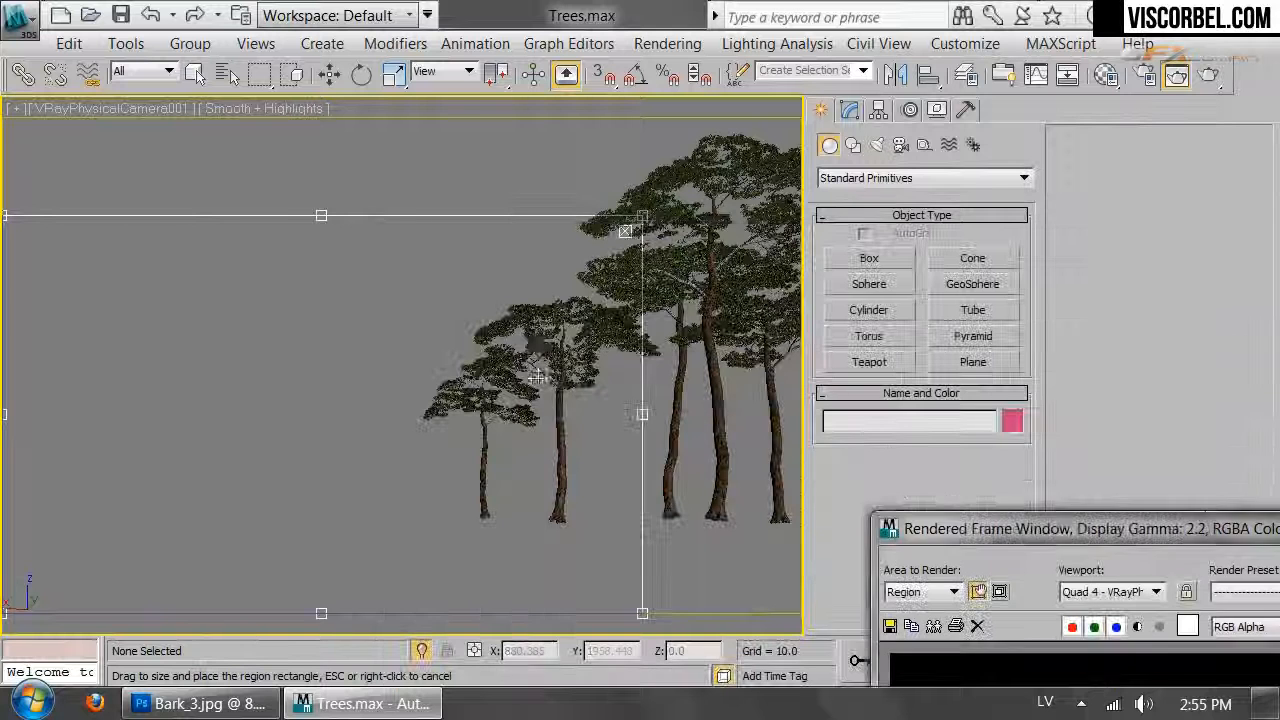
pyautogui.moveTo(665, 458); pyautogui.dragTo(592, 412)
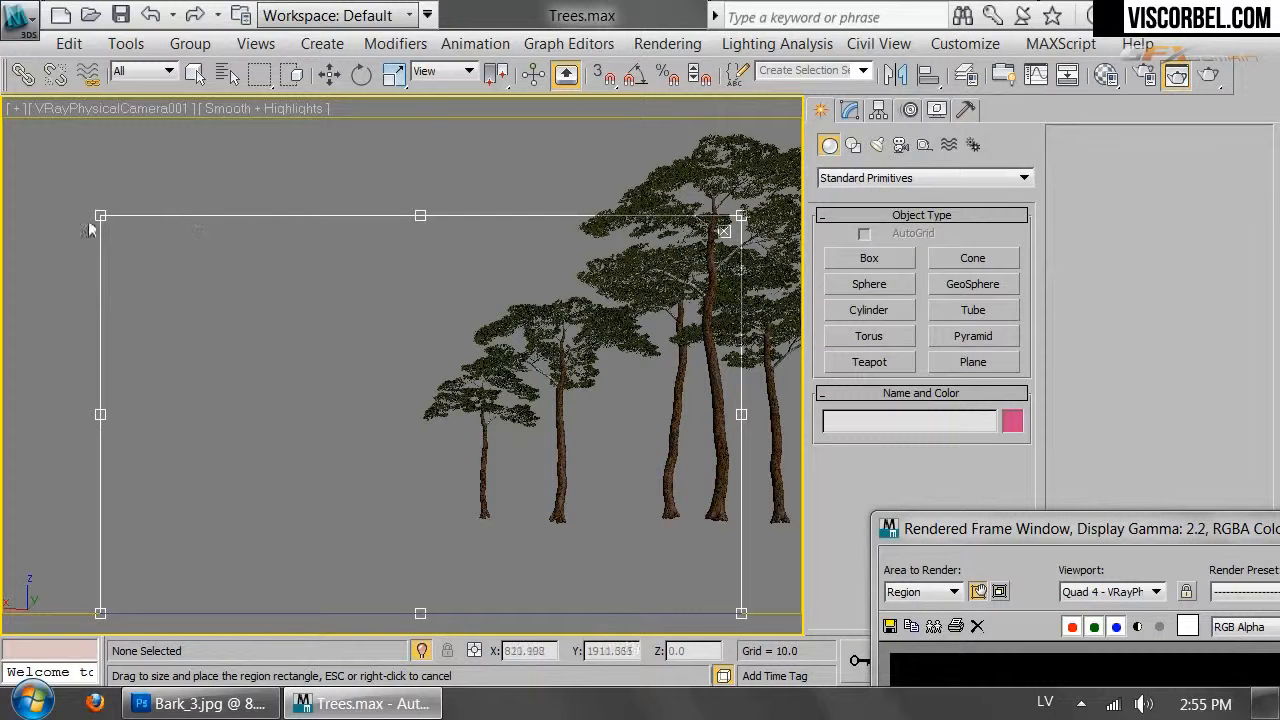
pyautogui.moveTo(97, 218); pyautogui.dragTo(699, 372)
pyautogui.moveTo(741, 613); pyautogui.dragTo(734, 427)
pyautogui.moveTo(1125, 528); pyautogui.dragTo(143, 112)
# Run the region test render and watch it finish
pyautogui.click(741, 147)
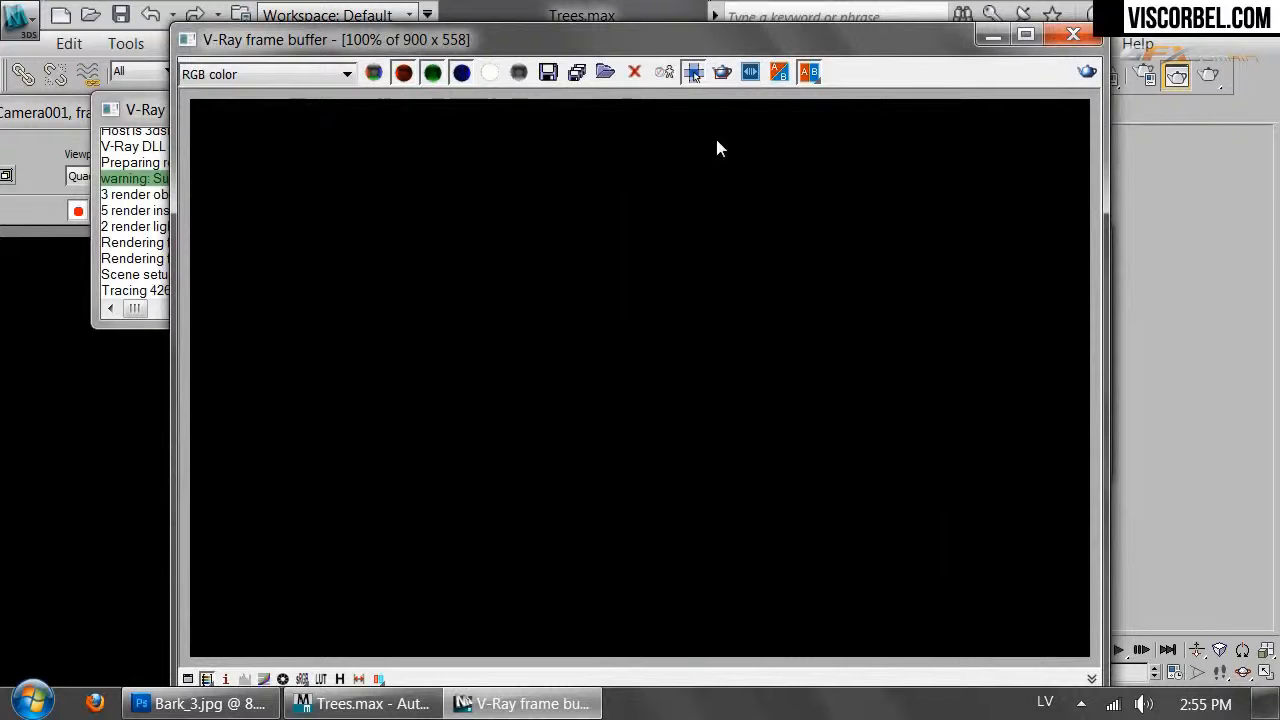
pyautogui.moveTo(778, 45); pyautogui.dragTo(512, 79)
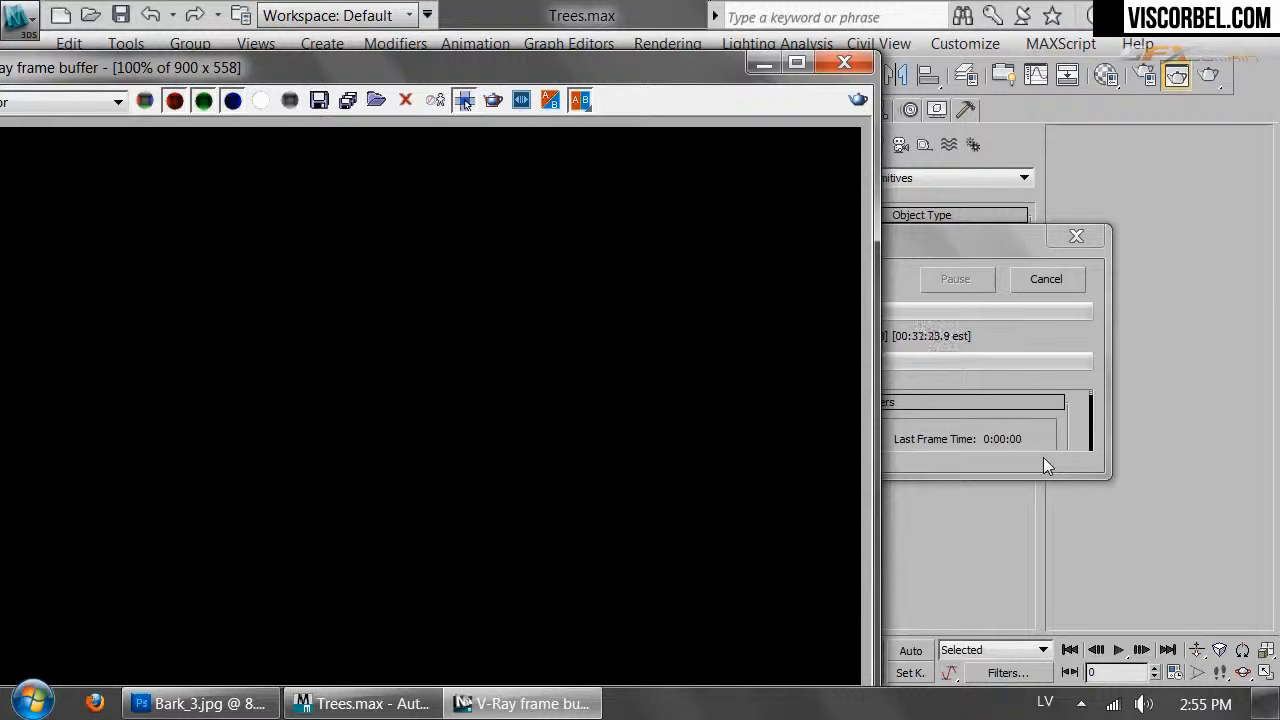
pyautogui.click(1070, 438)
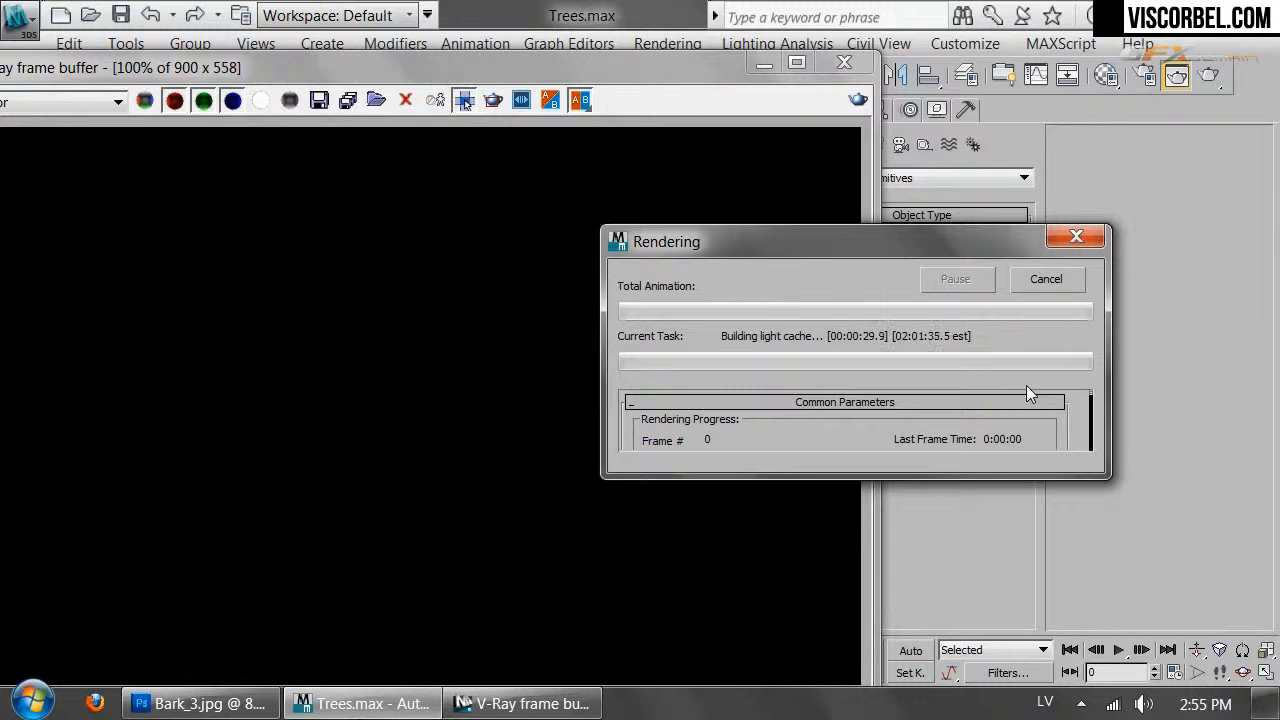
pyautogui.click(576, 522)
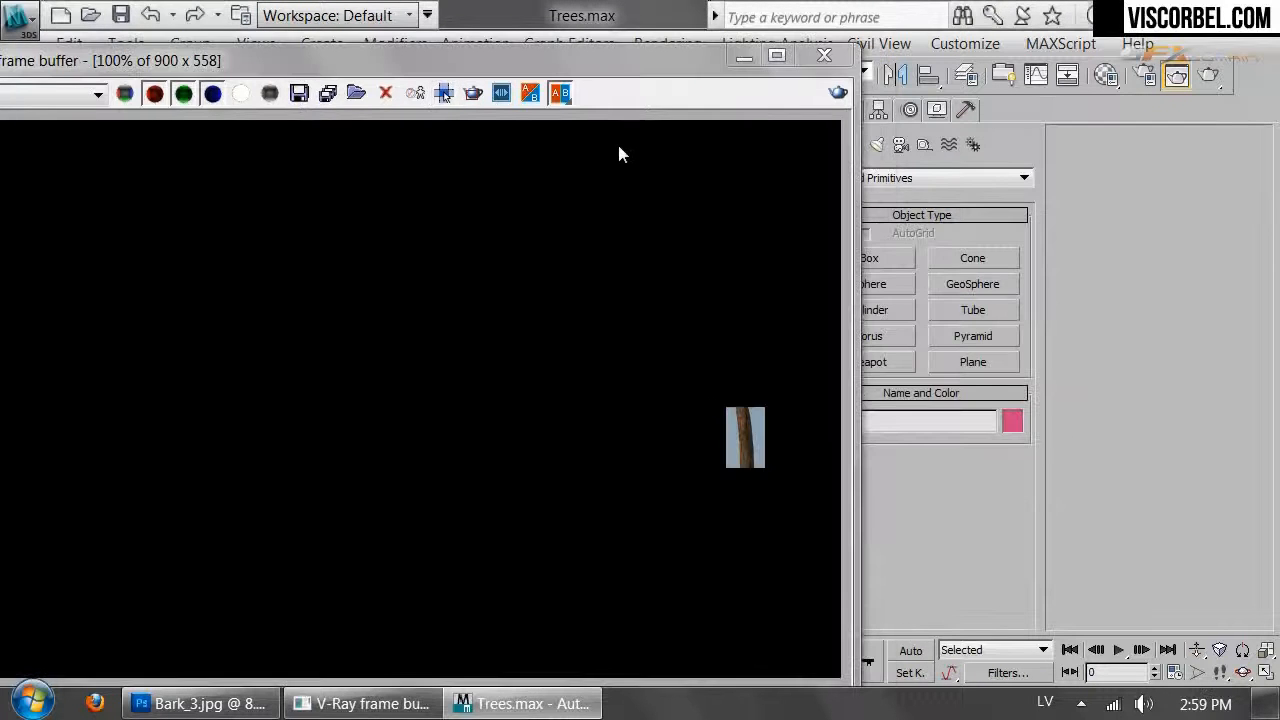
# Zoom in on the rendered bark patch, then close the V-Ray frame buffer
pyautogui.click(717, 405)
pyautogui.scroll(2, 722, 415)
pyautogui.moveTo(740, 475); pyautogui.dragTo(511, 367, button='middle')
pyautogui.scroll(-1, 530, 385)
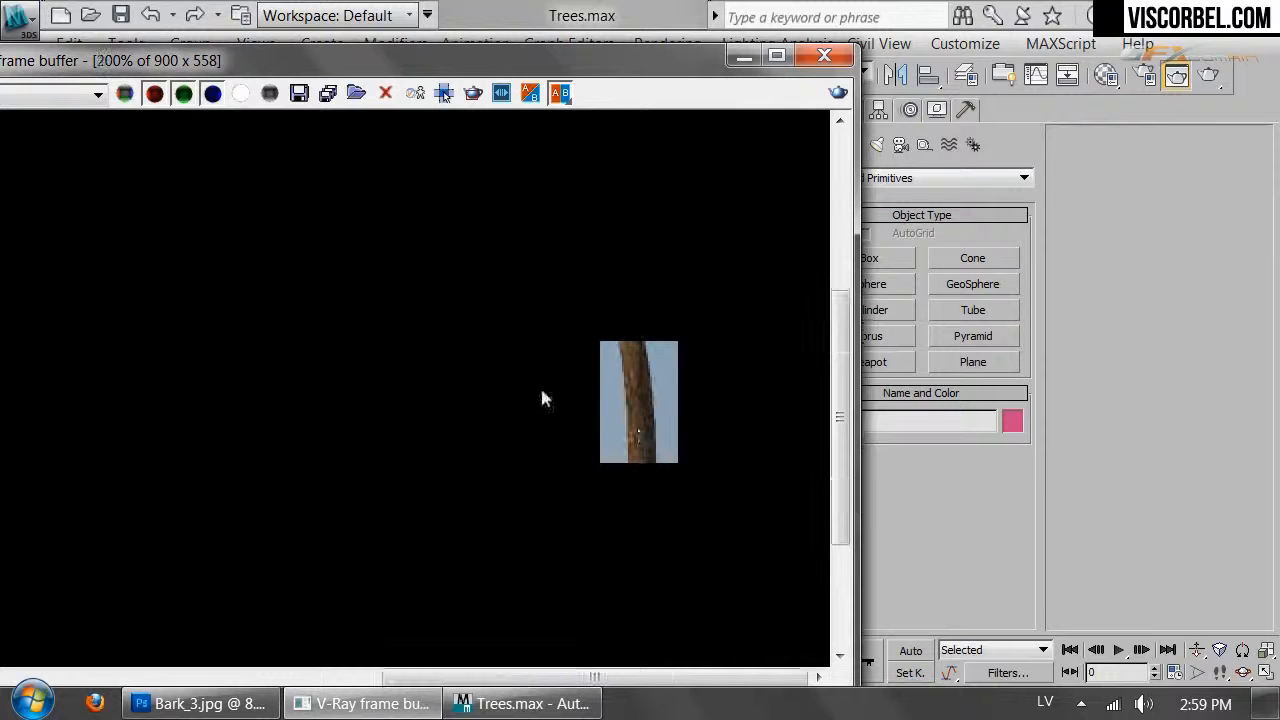
pyautogui.scroll(-1, 641, 427)
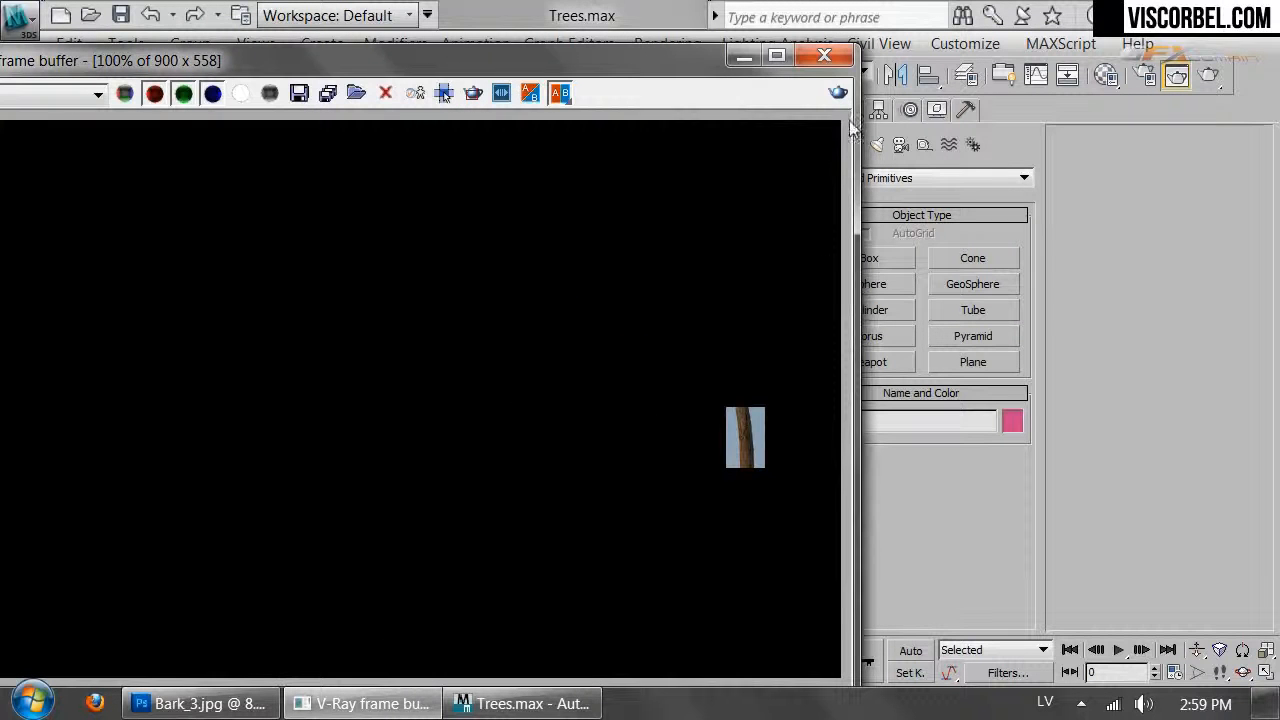
pyautogui.click(820, 44)
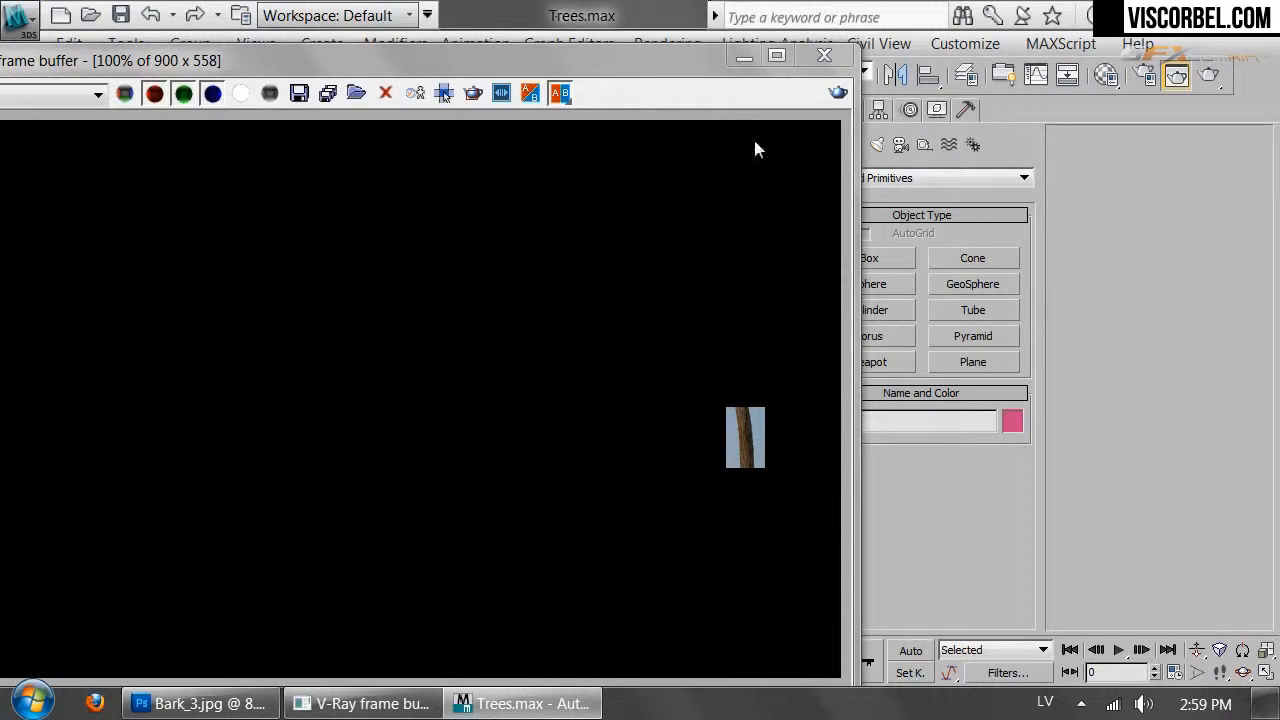
pyautogui.click(826, 53)
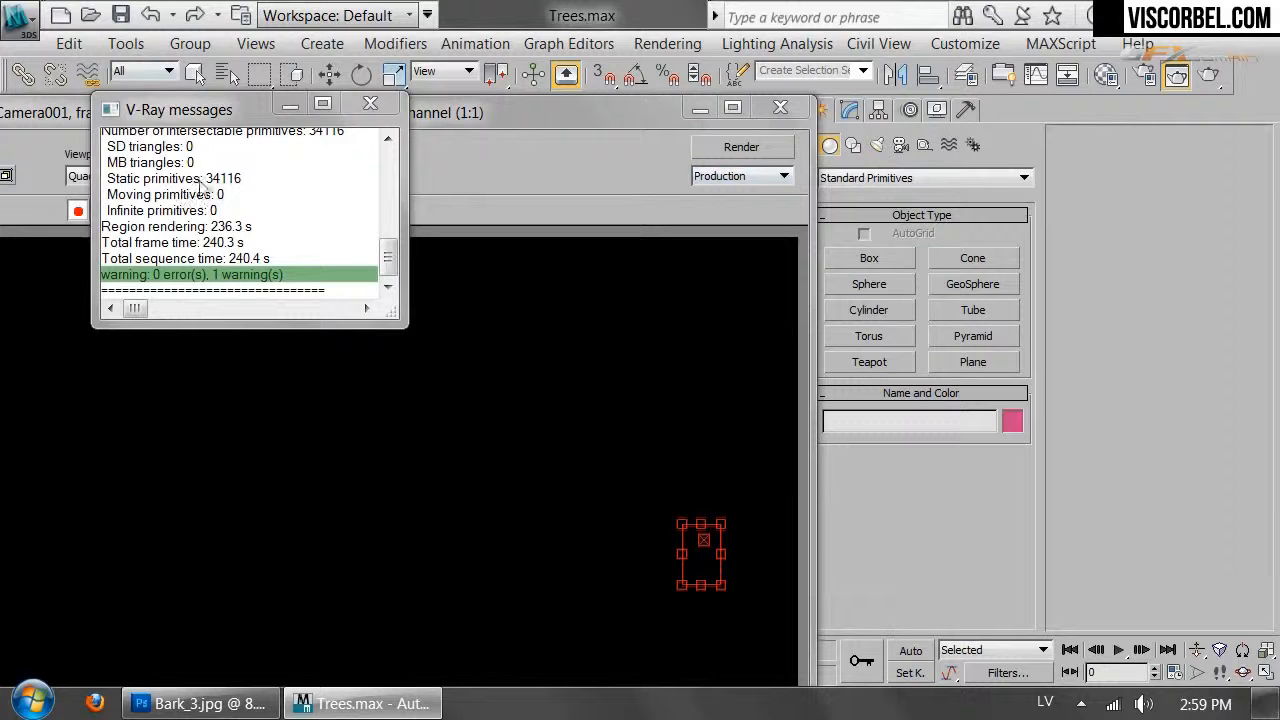
# Set Area to Render back to View and reopen the Material Editor
pyautogui.moveTo(48, 117); pyautogui.dragTo(180, 110)
pyautogui.click(54, 169)
pyautogui.click(46, 186)
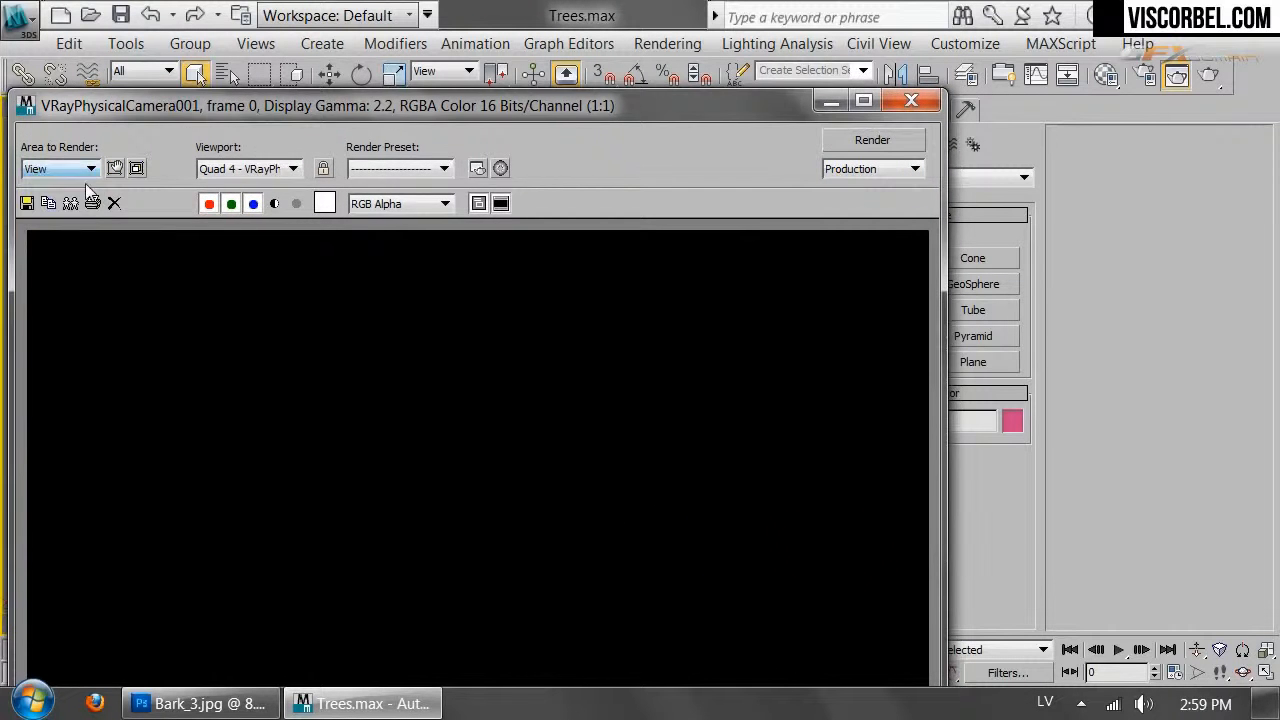
pyautogui.click(895, 101)
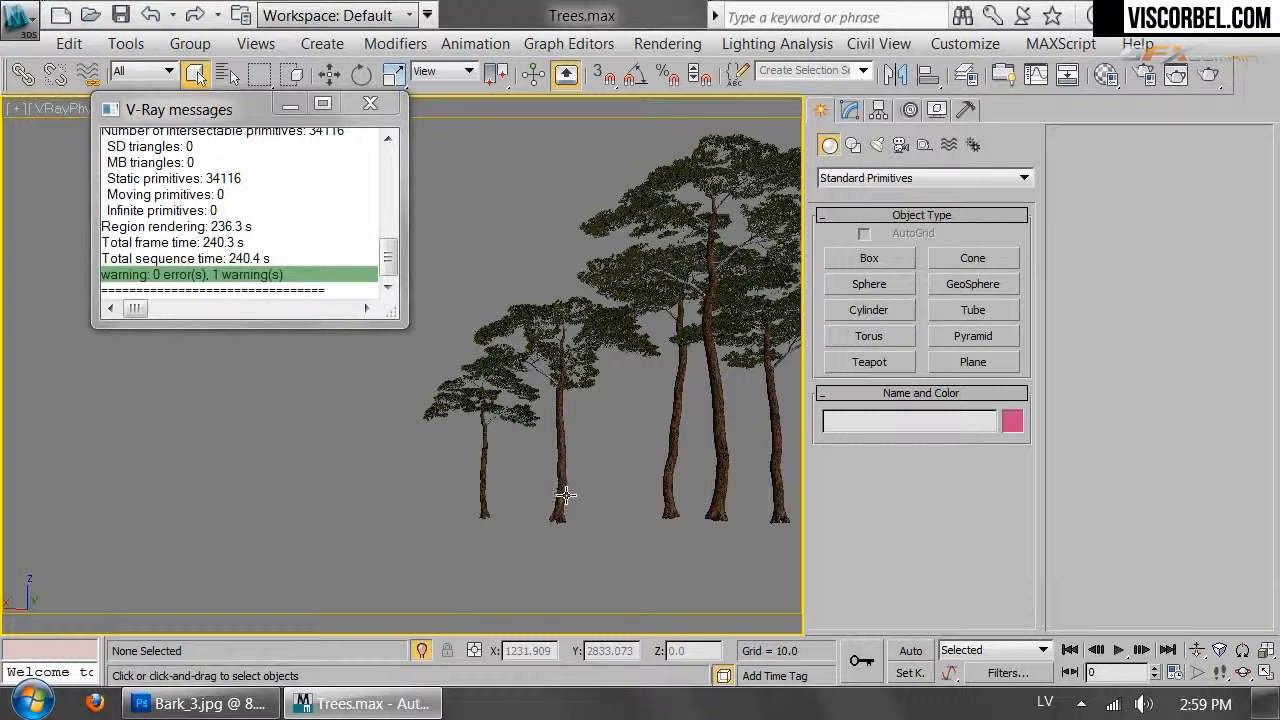
pyautogui.click(1105, 74)
# Raise the Trunk Displace amount to 2.5 and close the V-Ray messages and Material Editor
pyautogui.doubleClick(748, 628)
pyautogui.write('2.5')
pyautogui.press('Return')
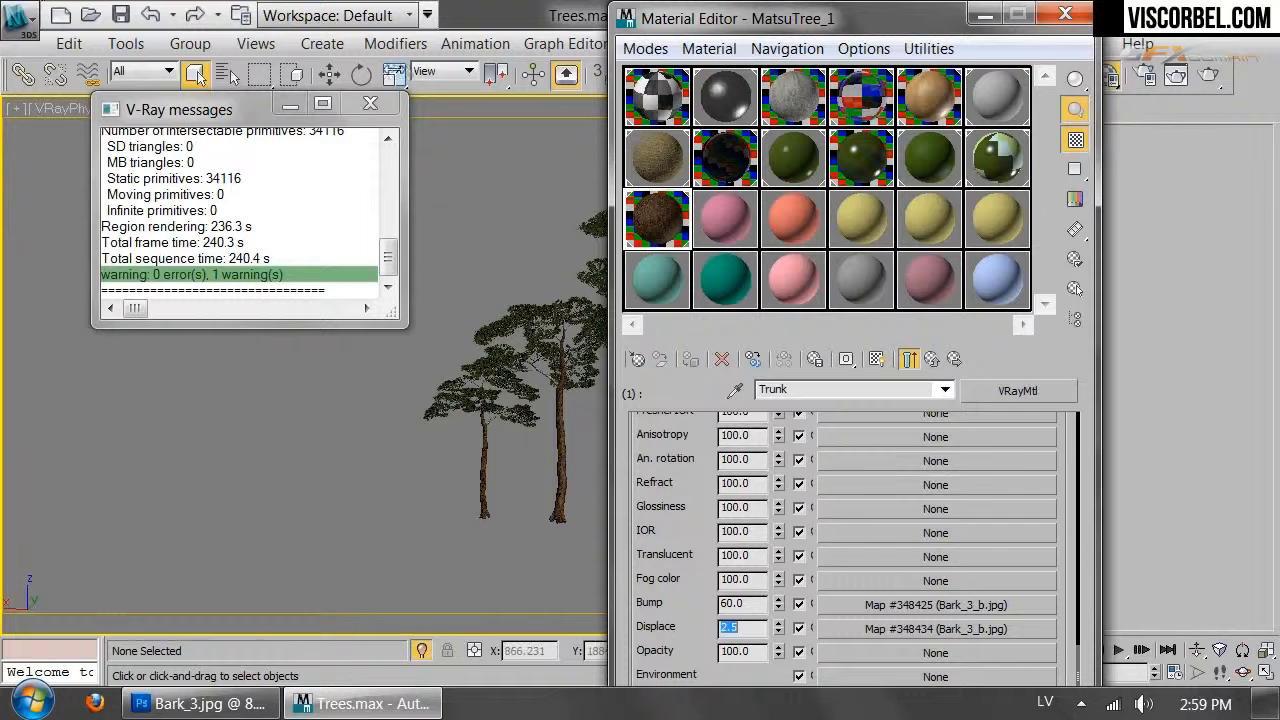
pyautogui.click(372, 103)
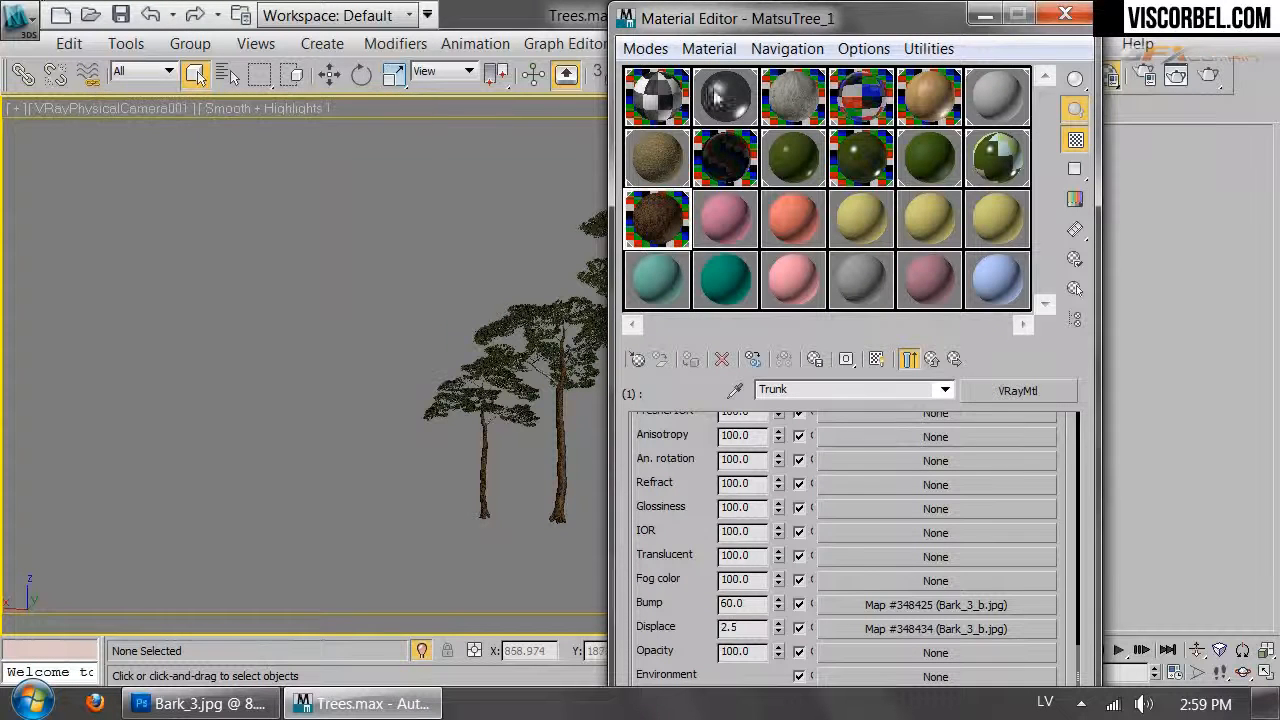
pyautogui.click(1065, 17)
# Turn off the Displacement switch in V-Ray's Global switches in Render Setup
pyautogui.click(1145, 77)
pyautogui.click(800, 220)
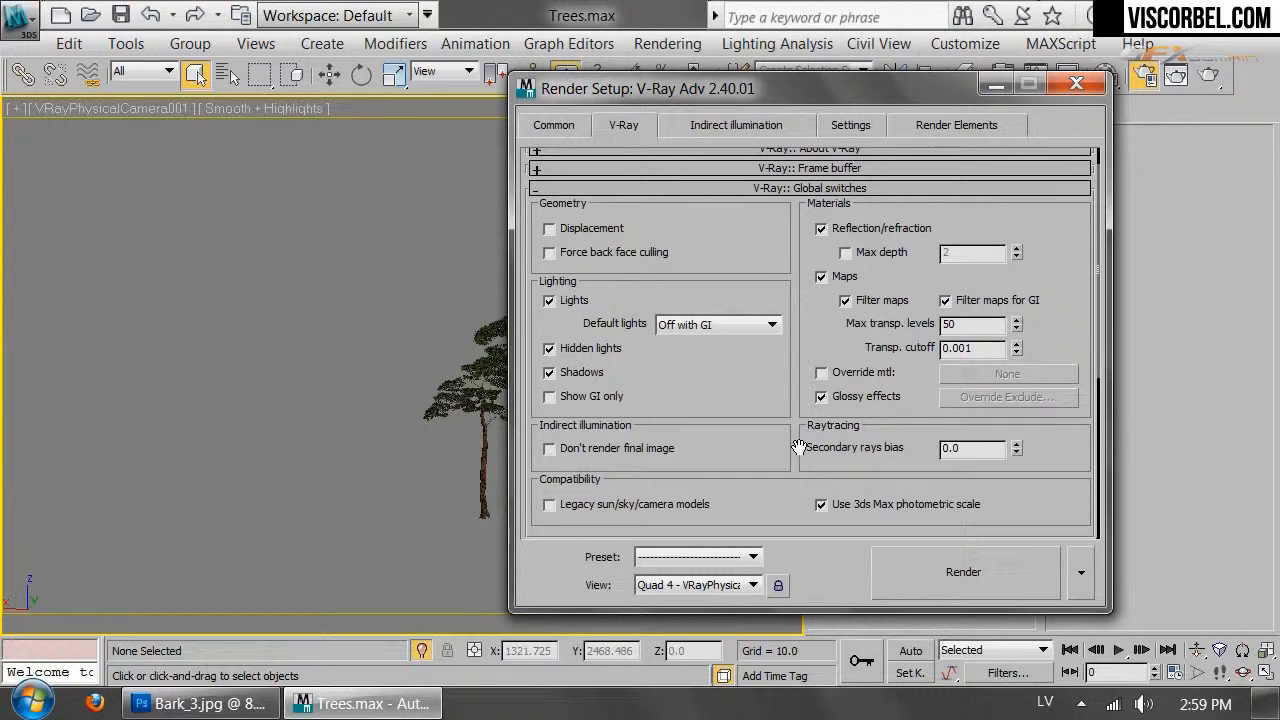
pyautogui.click(1076, 84)
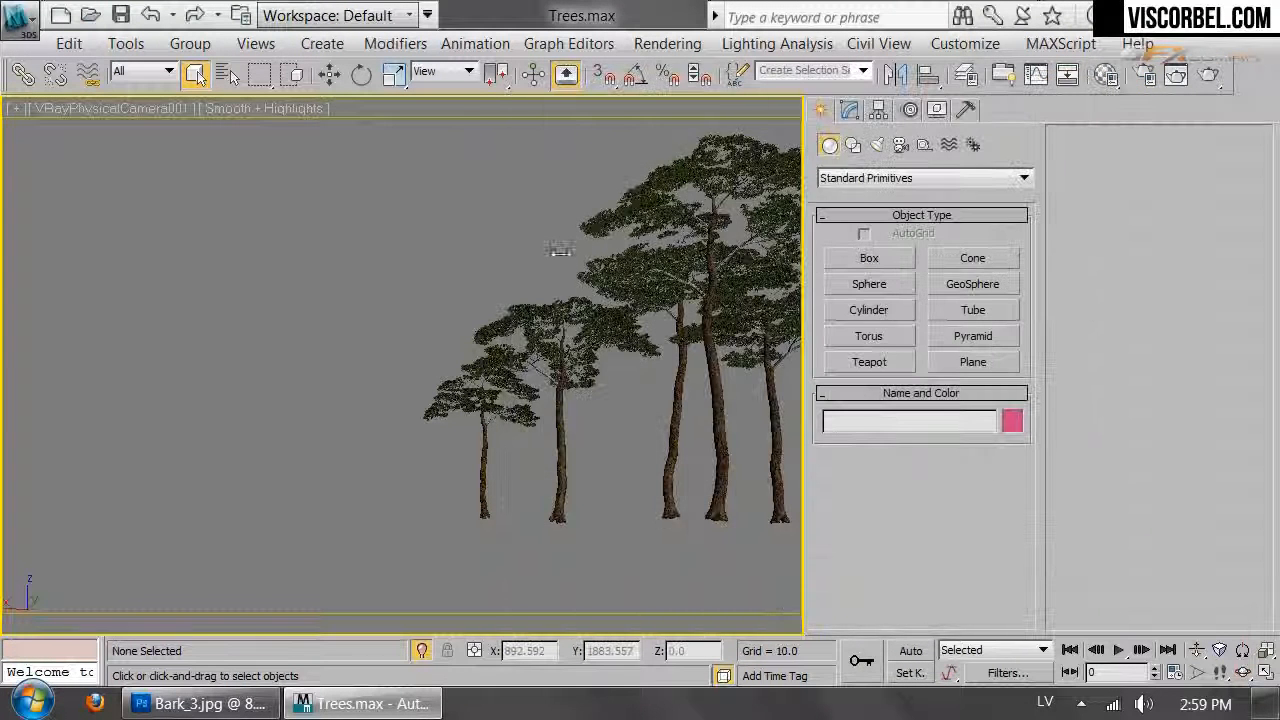
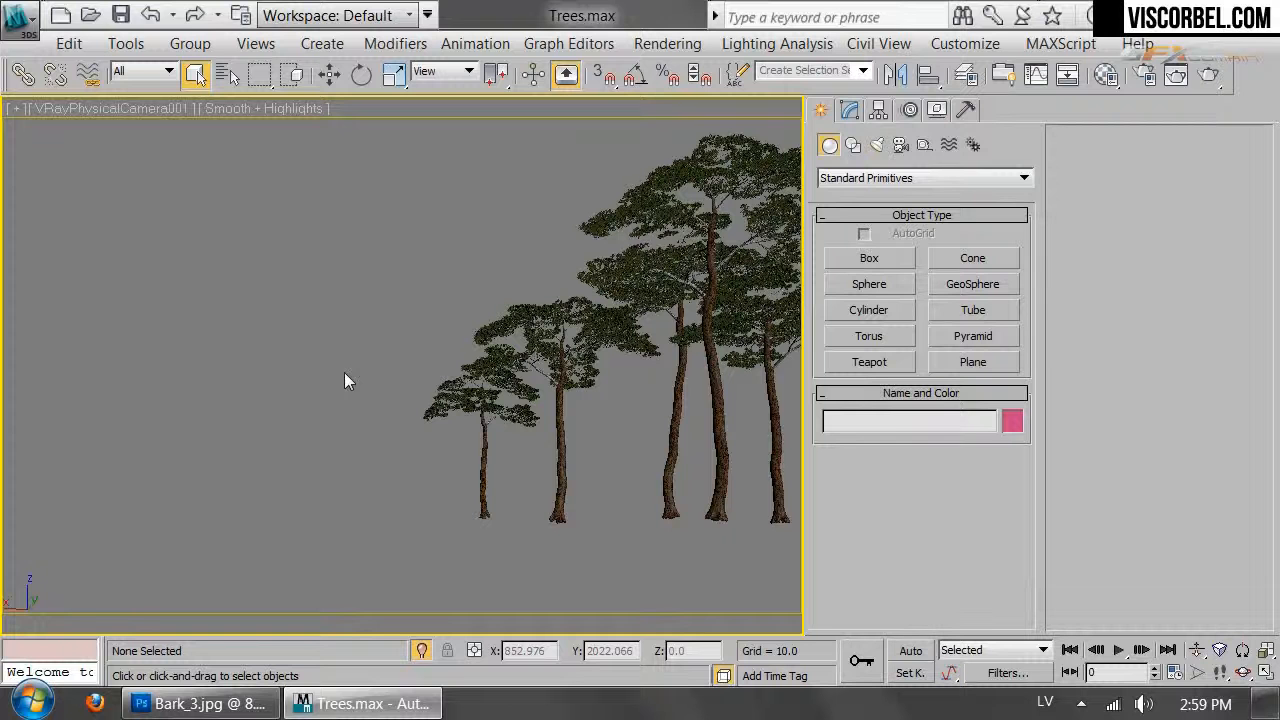
# Save Trees.max, then Unhide All without unhiding layers so the house and ground reappear
pyautogui.click(25, 30)
pyautogui.click(105, 208)
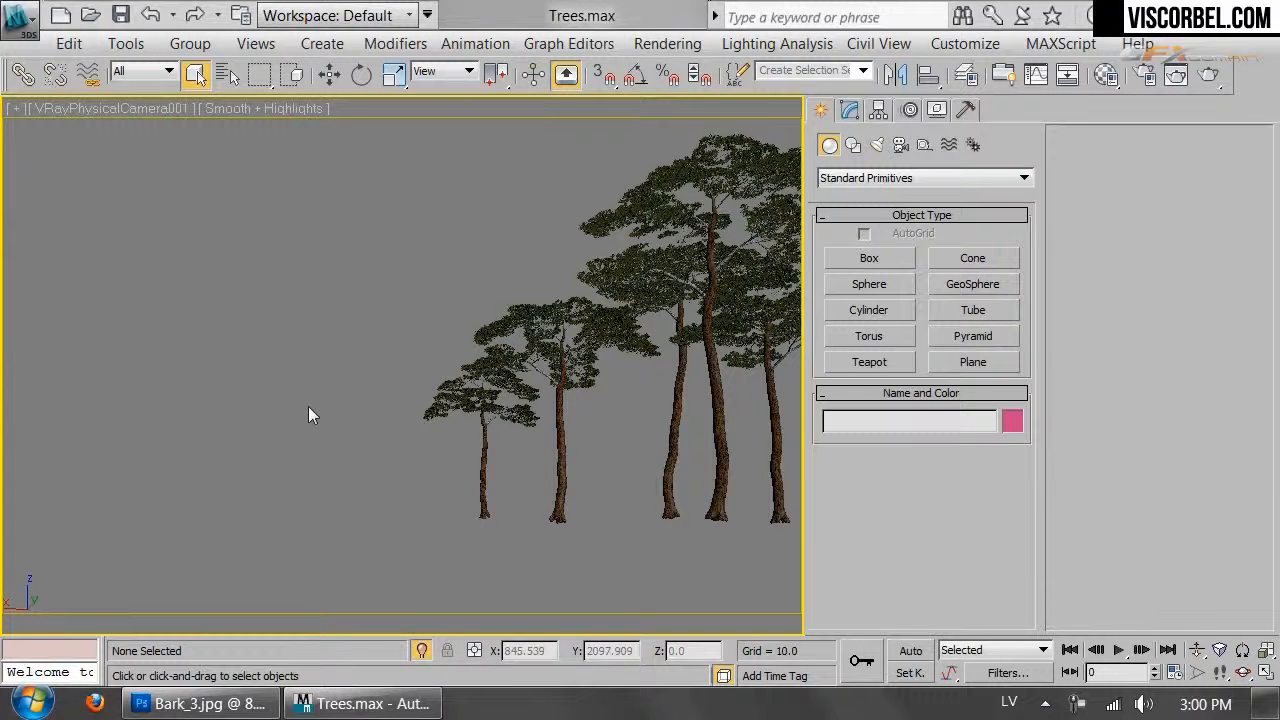
pyautogui.rightClick(327, 372)
pyautogui.click(375, 208)
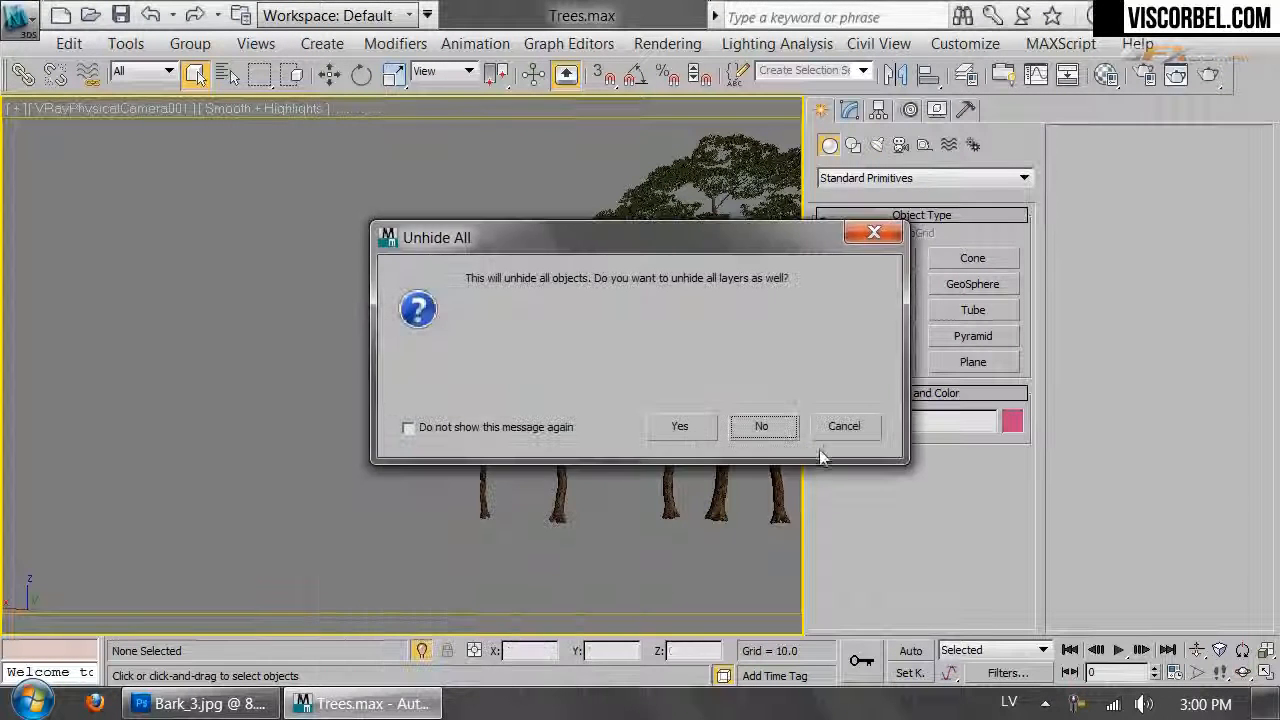
pyautogui.click(788, 428)
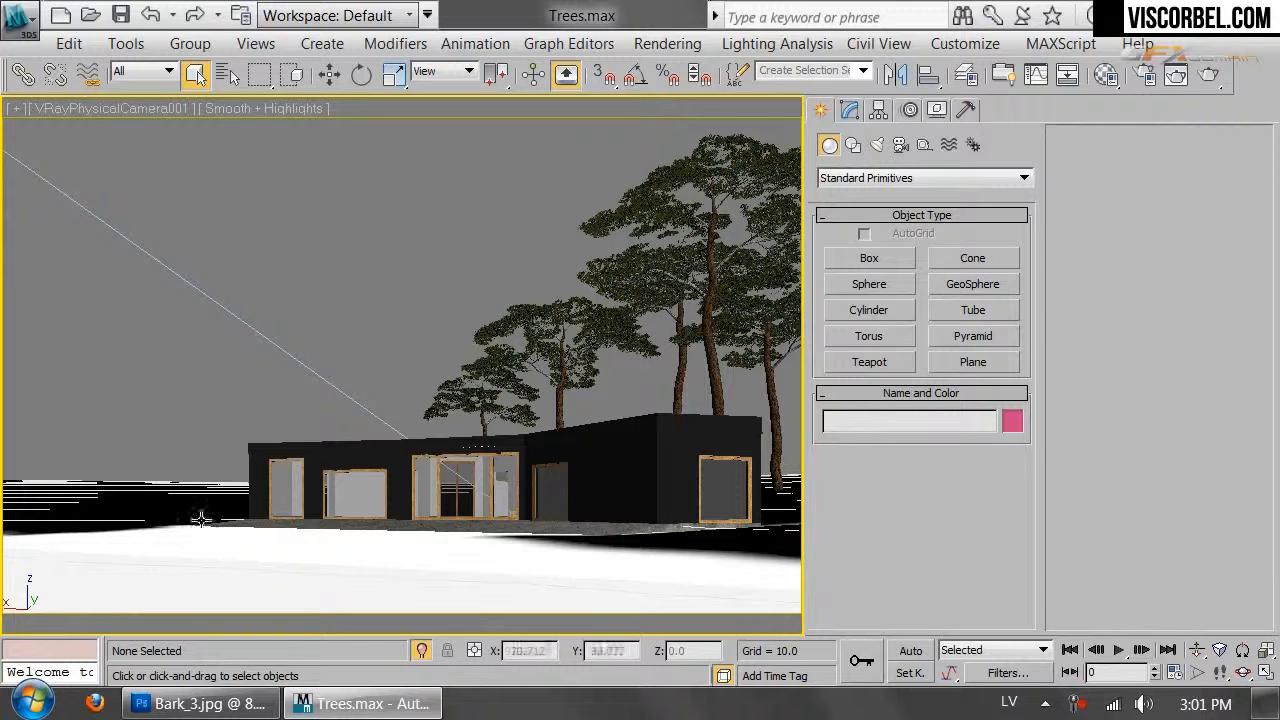
pyautogui.click(20, 22)
# Start a Merge from 4_seasons > MAX > plants > Flower_bush.max
pyautogui.moveTo(142, 328)
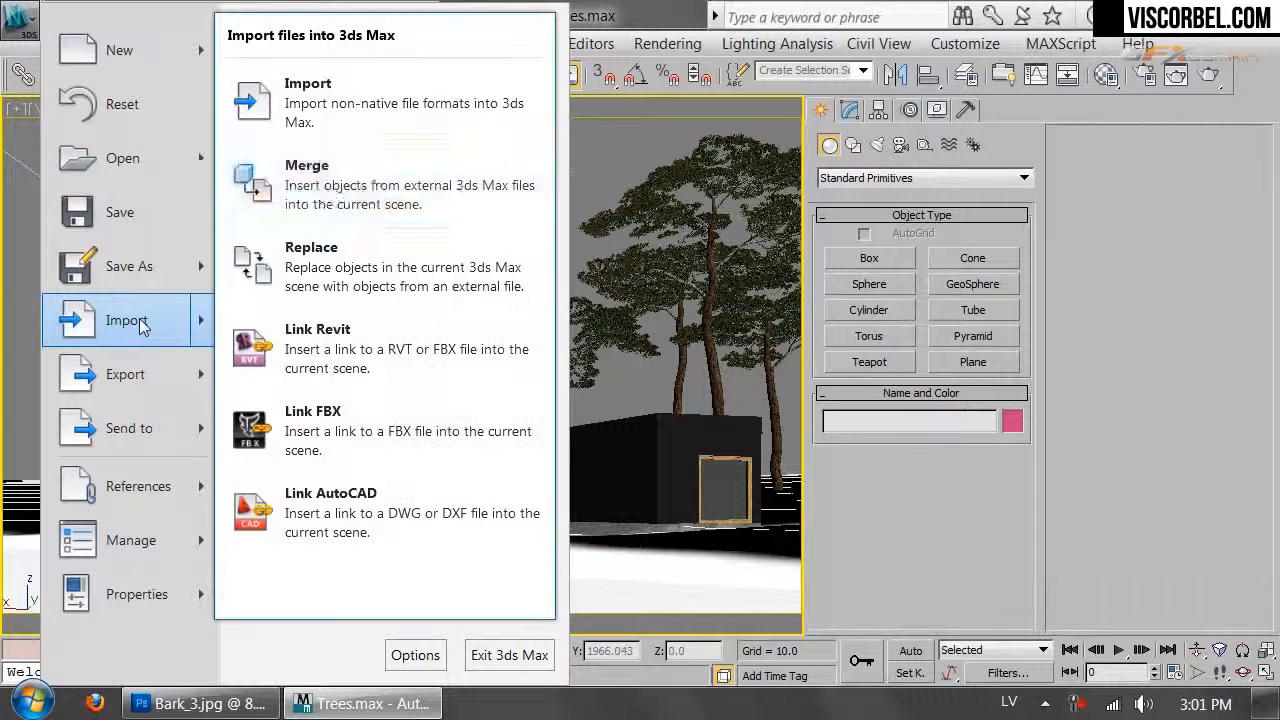
pyautogui.click(327, 185)
pyautogui.click(150, 97)
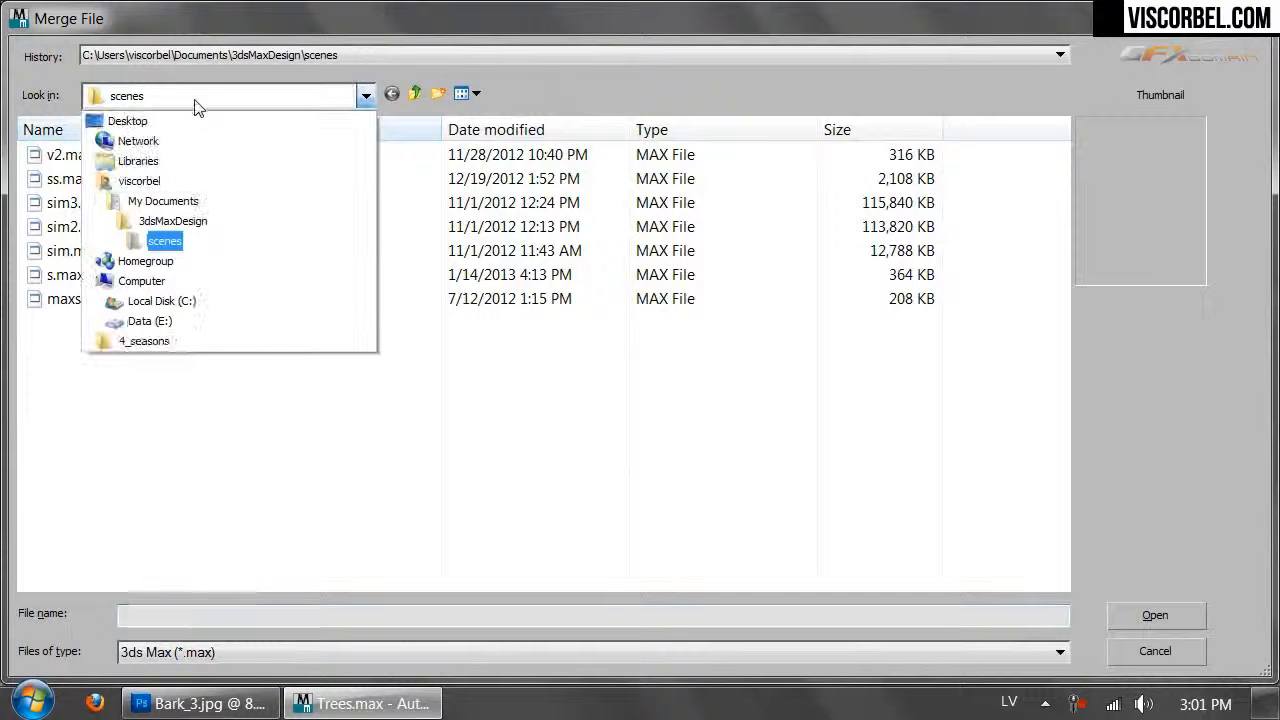
pyautogui.click(163, 350)
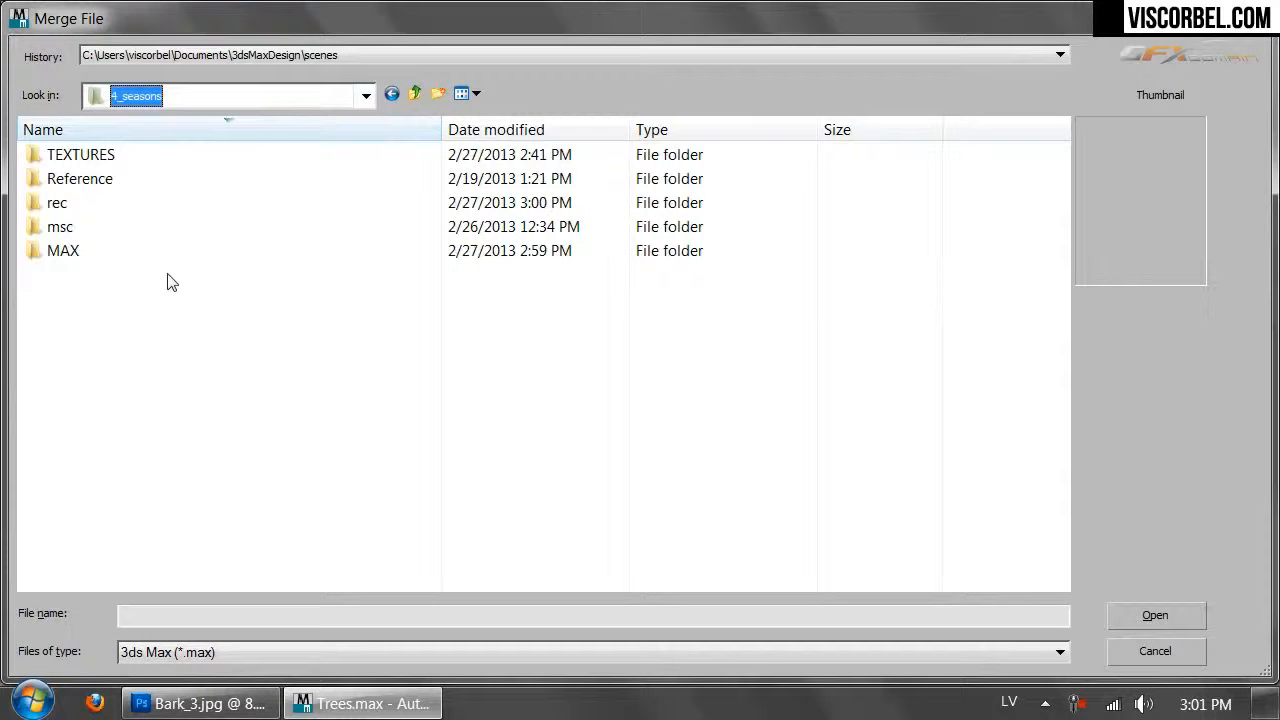
pyautogui.doubleClick(70, 251)
pyautogui.doubleClick(67, 155)
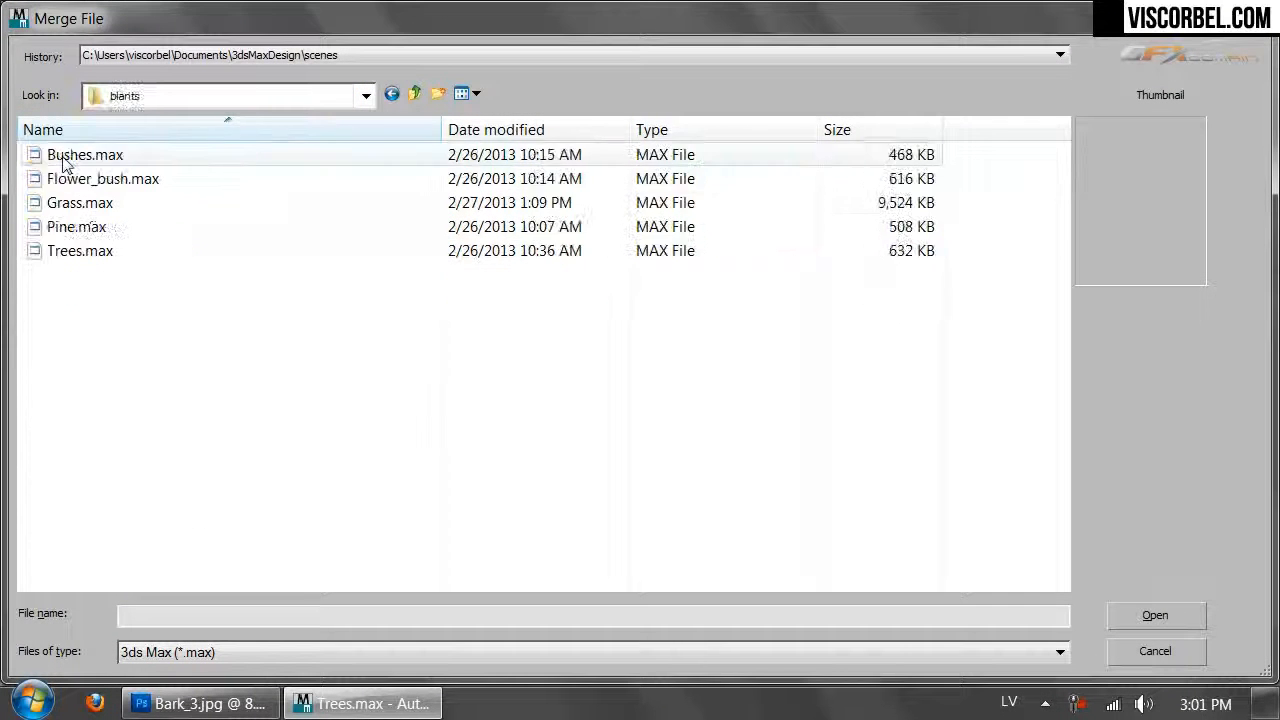
pyautogui.click(66, 178)
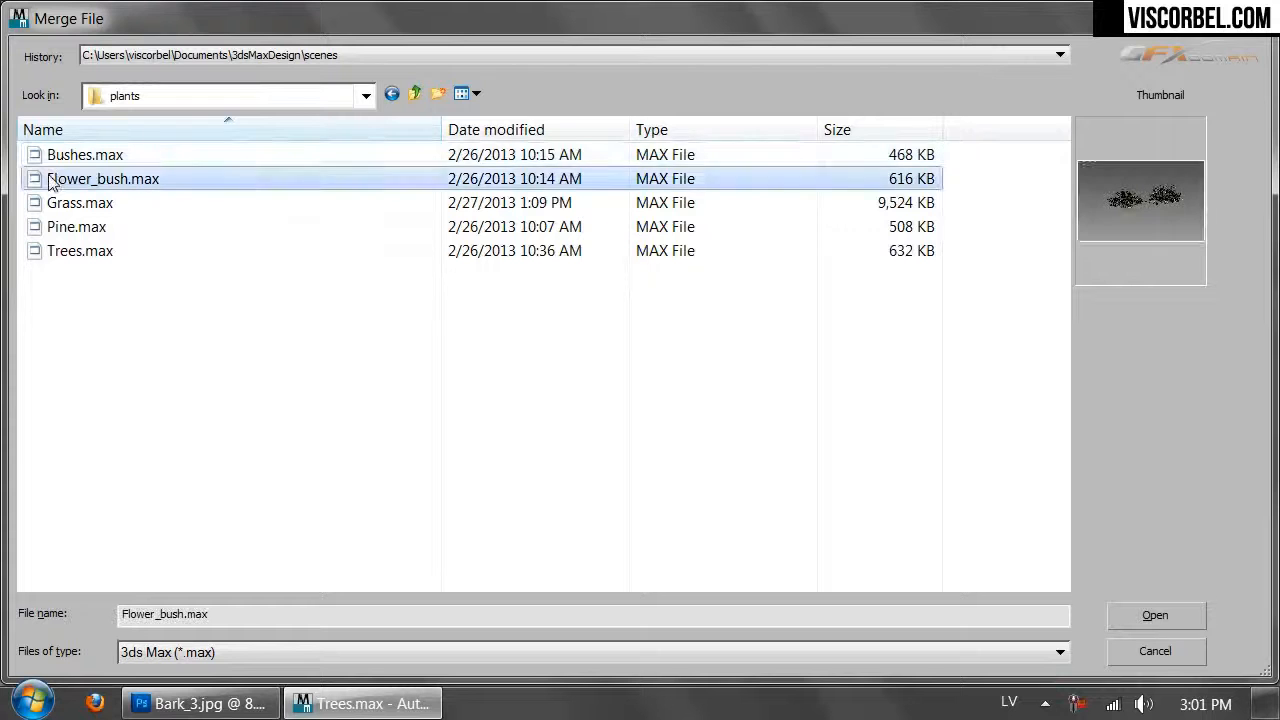
pyautogui.click(1153, 616)
# Merge GrowFX001, GrowFX002 and Object001 from Flower_bush.max into the scene
pyautogui.click(432, 178)
pyautogui.keyDown('ctrl'); pyautogui.click(432, 178); pyautogui.keyUp('ctrl')
pyautogui.keyDown('ctrl'); pyautogui.click(428, 166); pyautogui.keyUp('ctrl')
pyautogui.keyDown('ctrl'); pyautogui.click(425, 178); pyautogui.keyUp('ctrl')
pyautogui.keyDown('ctrl'); pyautogui.click(421, 191); pyautogui.keyUp('ctrl')
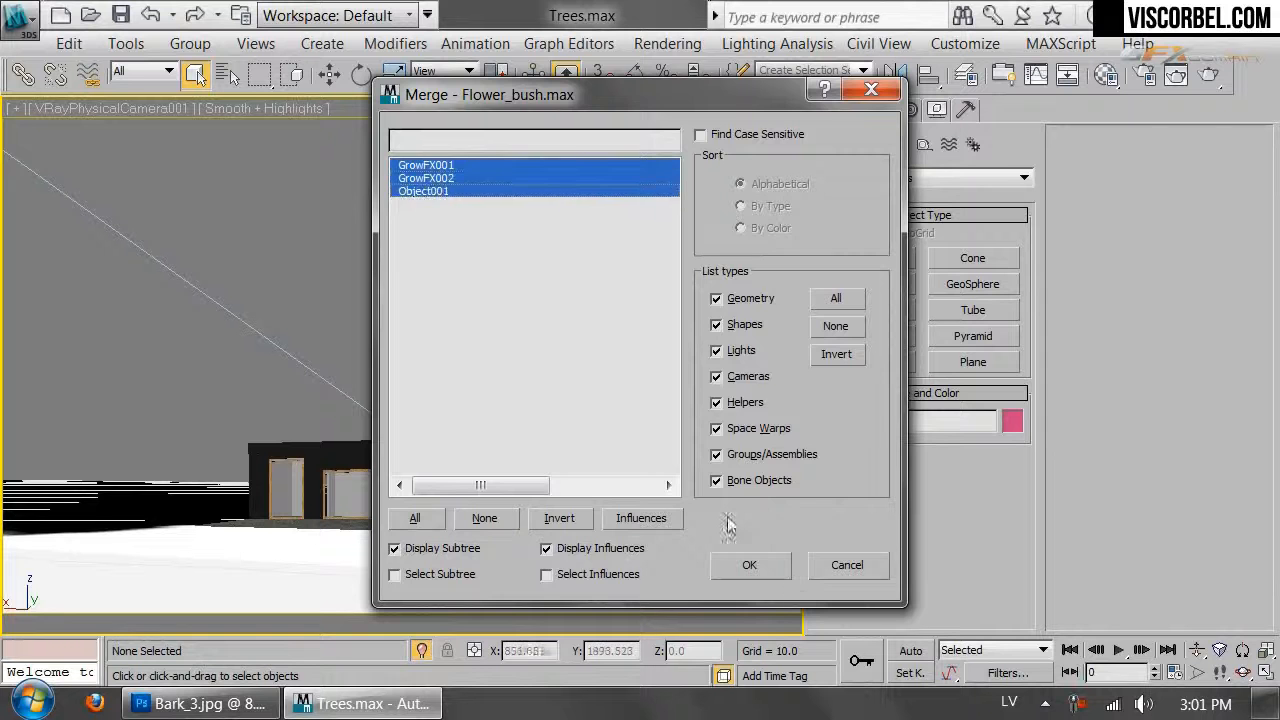
pyautogui.click(752, 565)
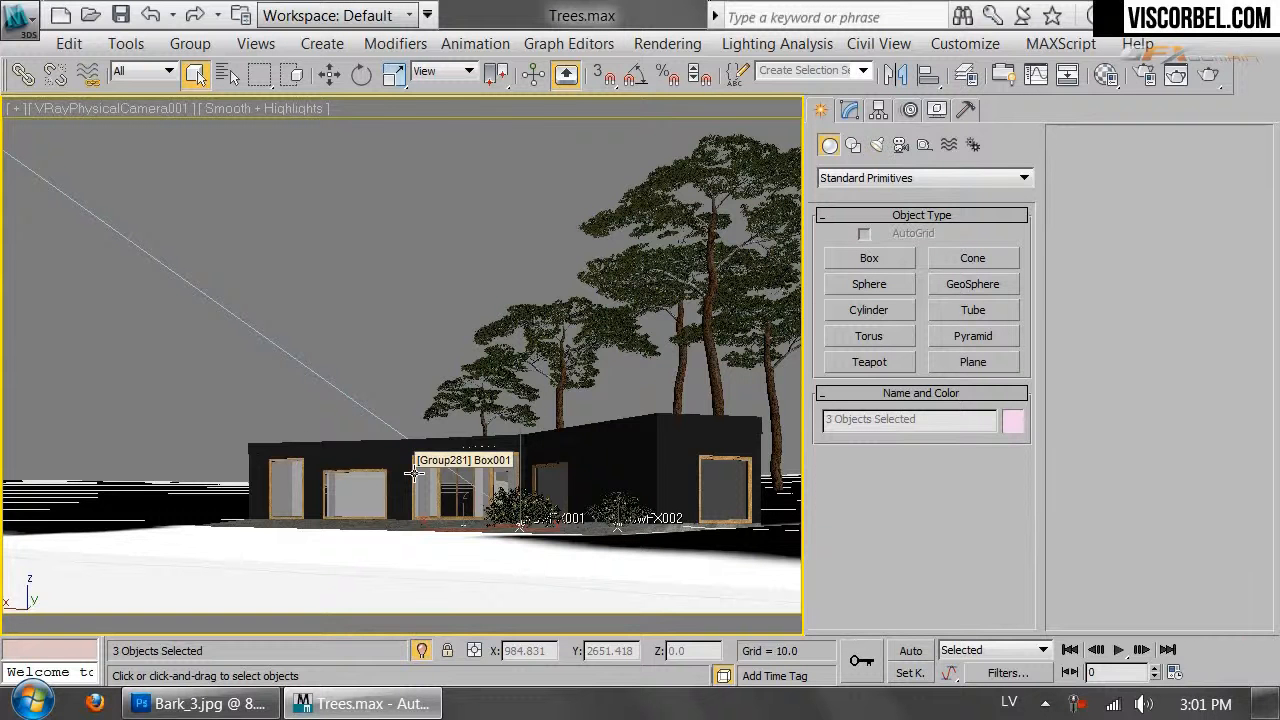
# In Top view, move the merged bushes next to the house
pyautogui.press('t')
pyautogui.scroll(-6, 414, 472)
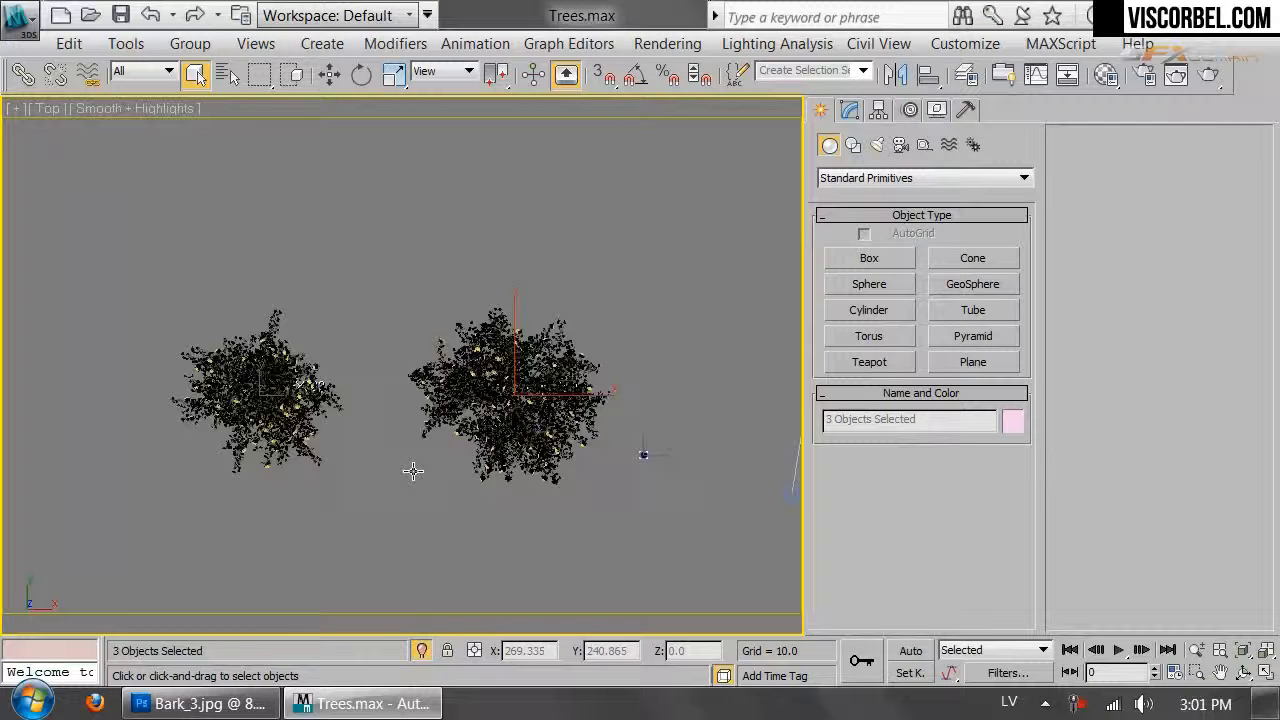
pyautogui.scroll(-3, 545, 415)
pyautogui.moveTo(532, 511); pyautogui.dragTo(415, 236, button='middle')
pyautogui.scroll(-4, 415, 216)
pyautogui.scroll(2, 415, 216)
pyautogui.press('w')
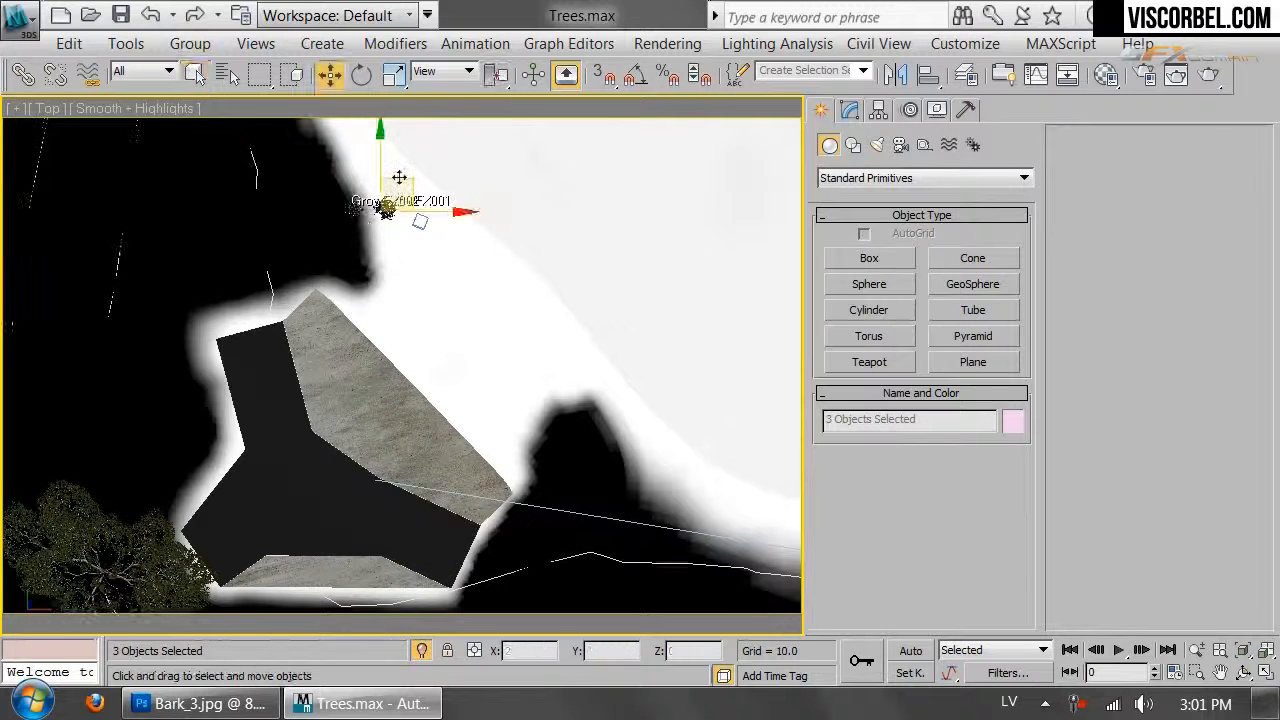
pyautogui.moveTo(404, 188); pyautogui.dragTo(531, 485)
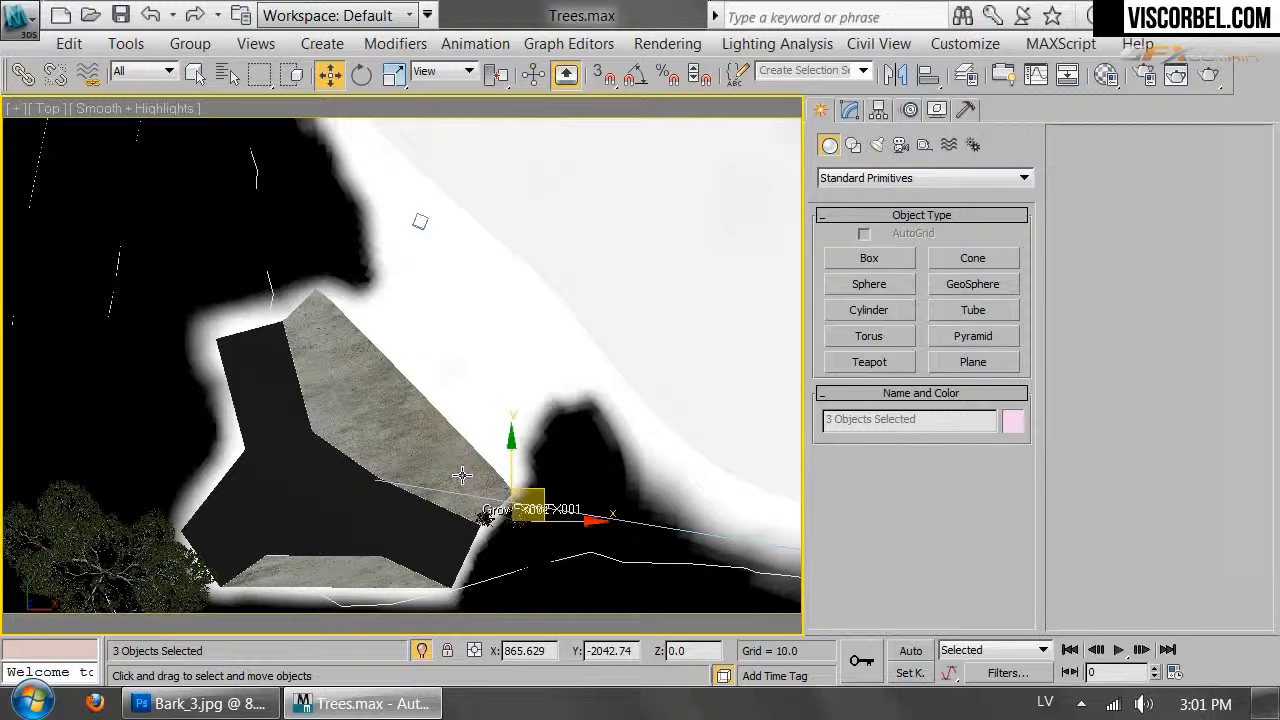
# Invert the selection and freeze the eleven other objects, undoing an accidental hide first
pyautogui.press('c')
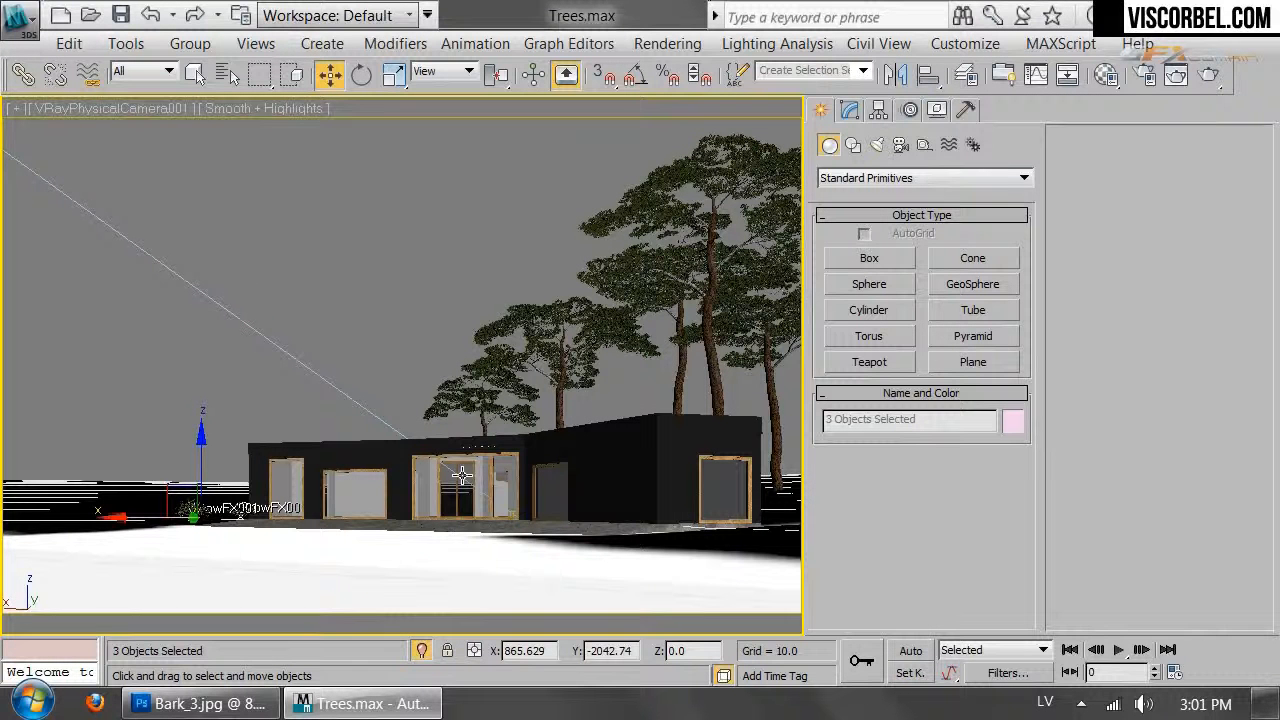
pyautogui.hotkey('ctrl', 'i')
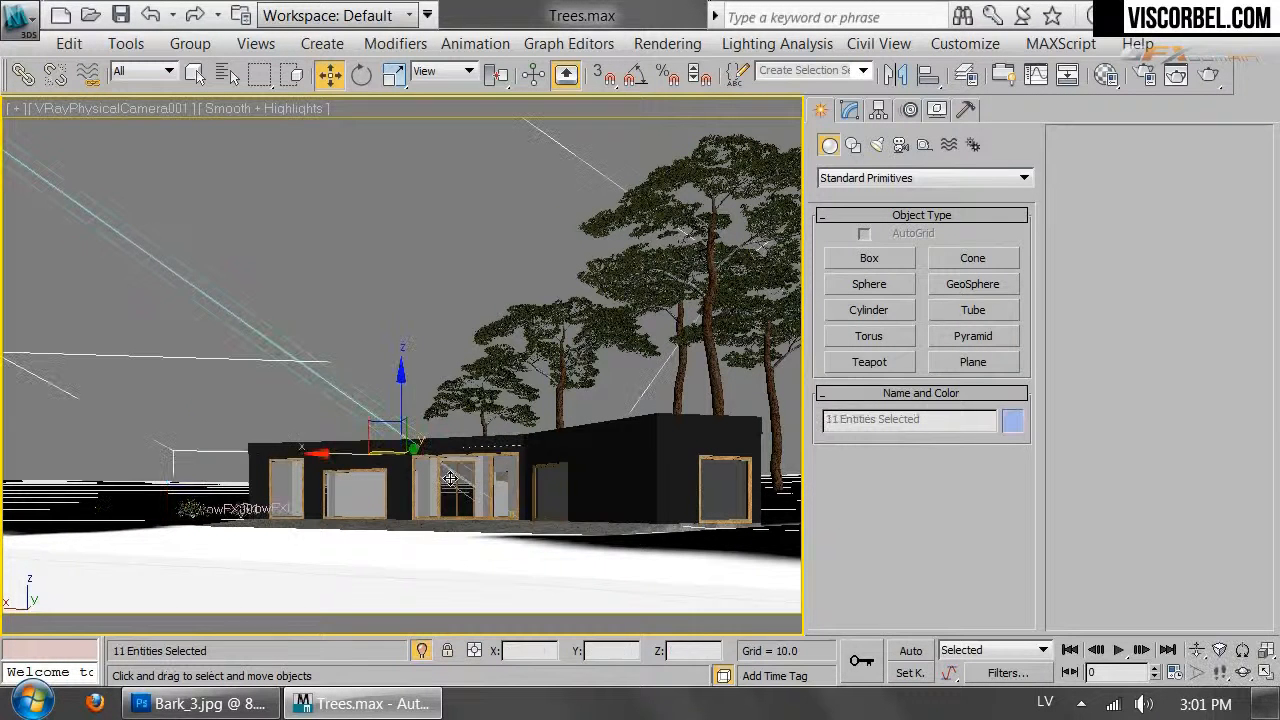
pyautogui.rightClick(446, 471)
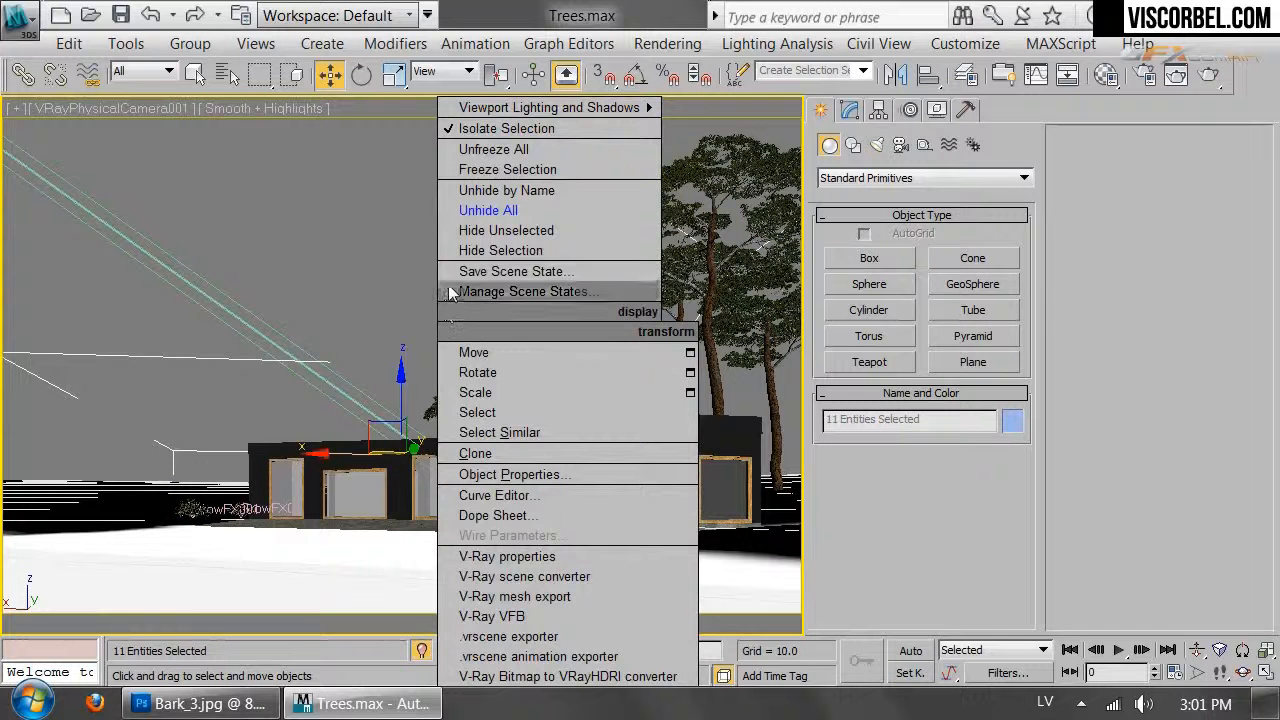
pyautogui.click(500, 250)
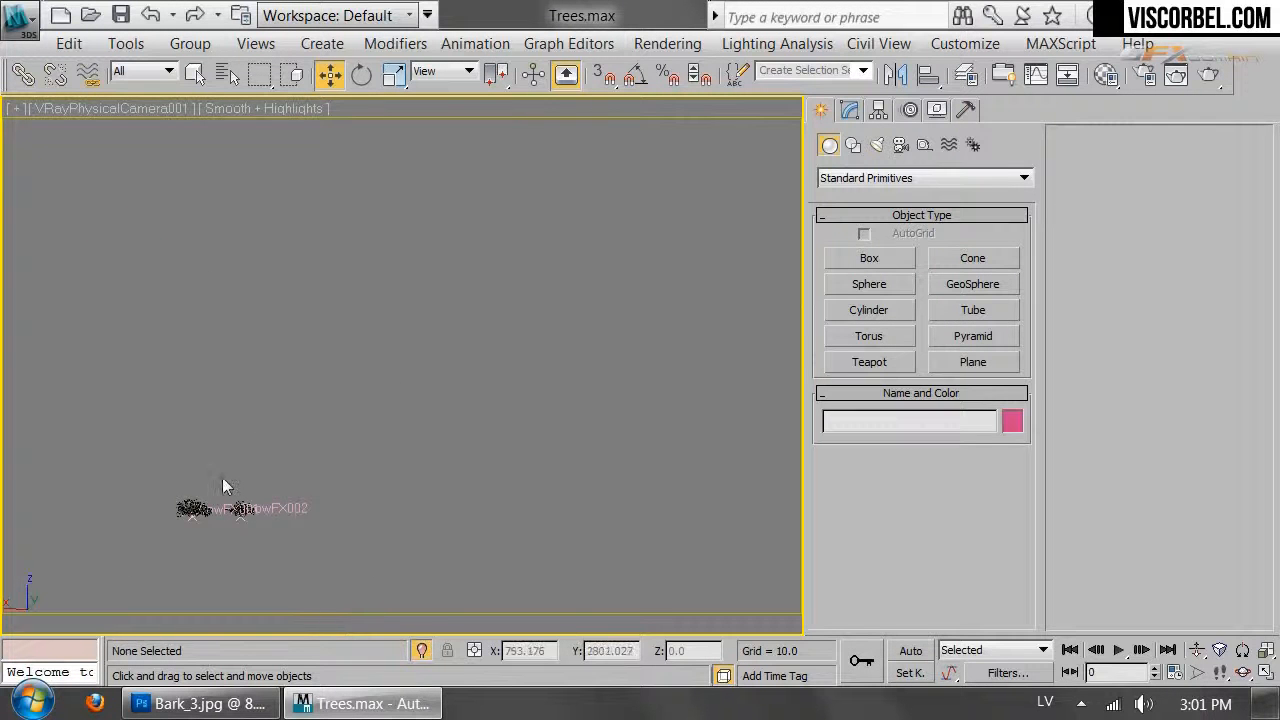
pyautogui.moveTo(380, 355); pyautogui.dragTo(529, 537)
pyautogui.hotkey('ctrl', 'z')
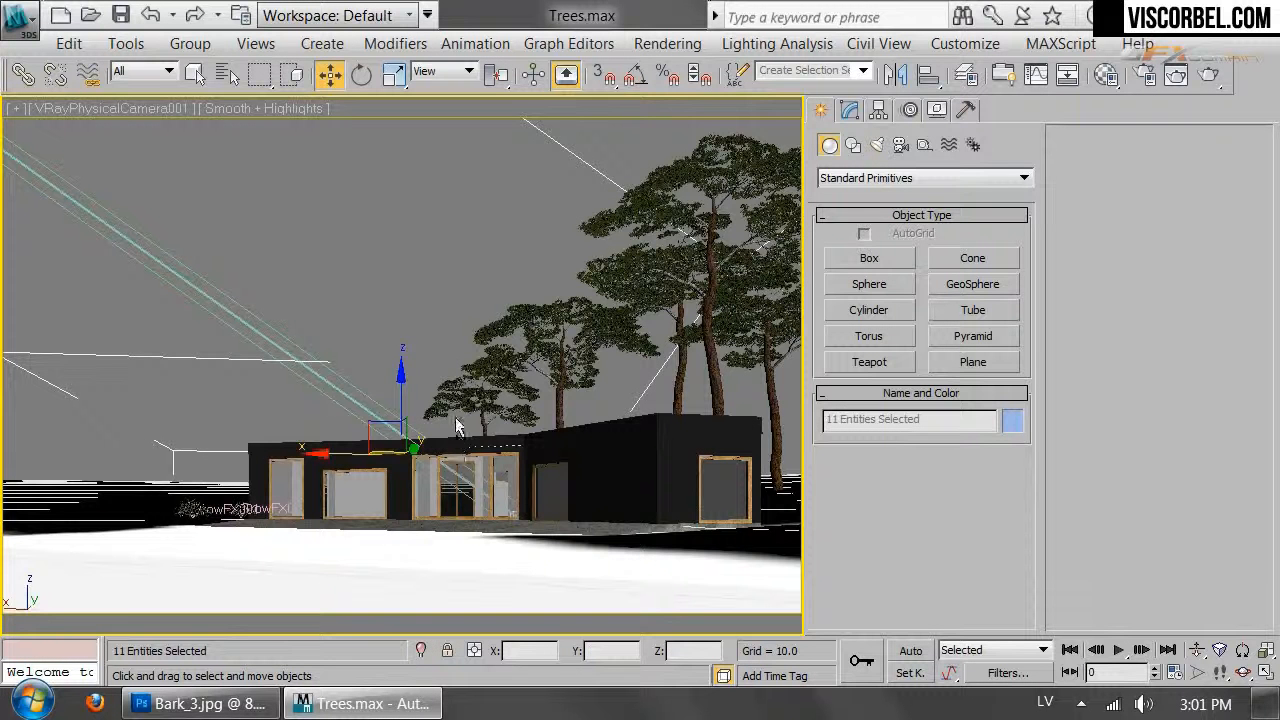
pyautogui.rightClick(446, 324)
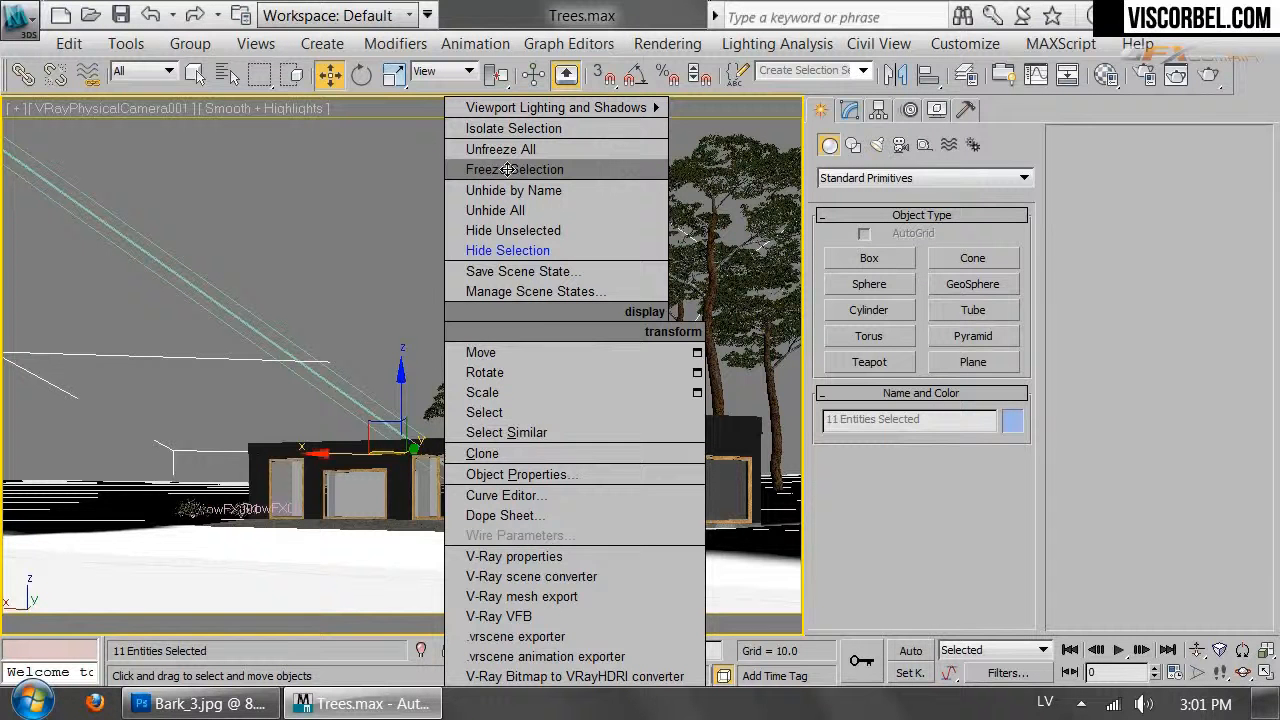
pyautogui.click(509, 169)
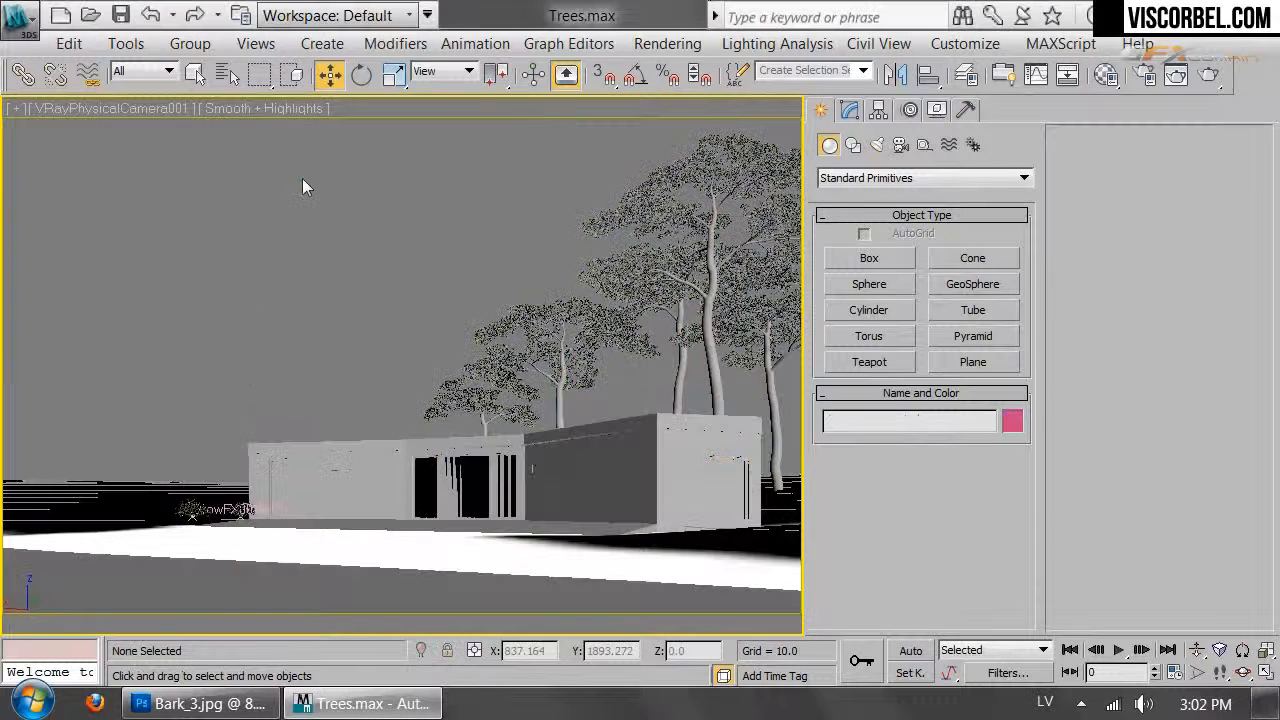
# In Top view, move GrowFX002 away from the other bush
pyautogui.click(239, 510)
pyautogui.press('t')
pyautogui.press('z')
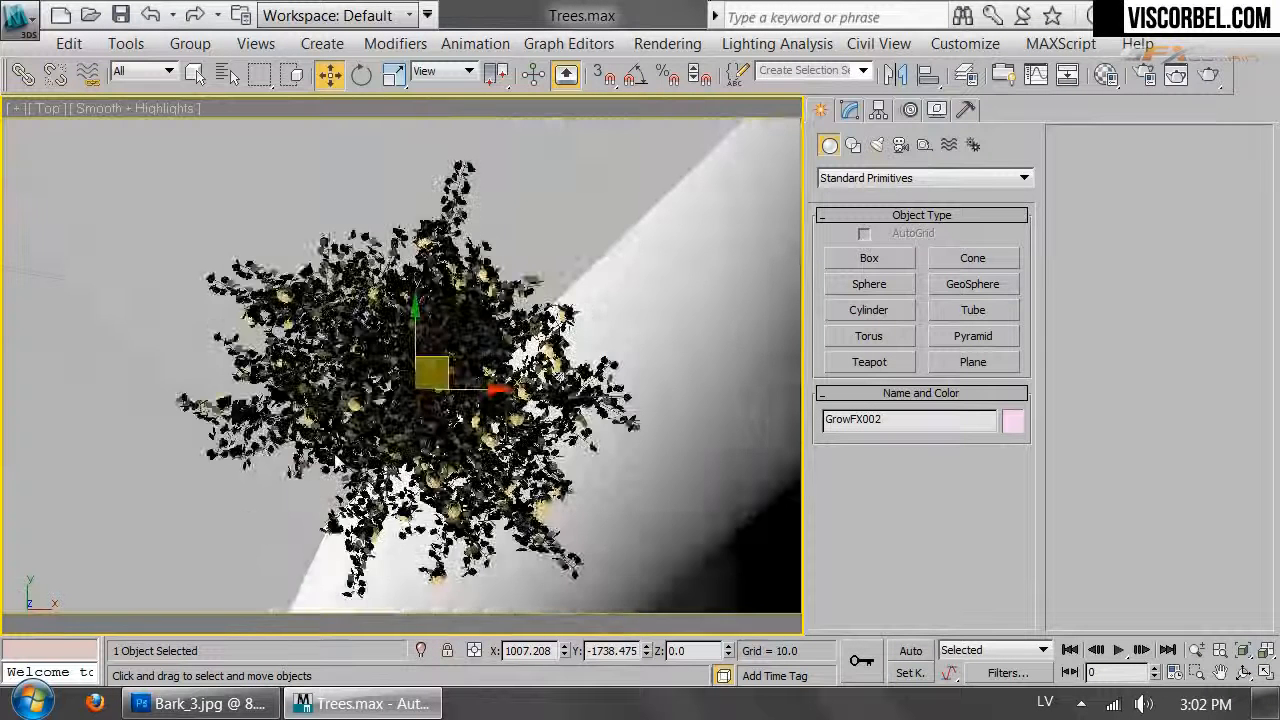
pyautogui.moveTo(343, 391); pyautogui.dragTo(274, 531, button='middle')
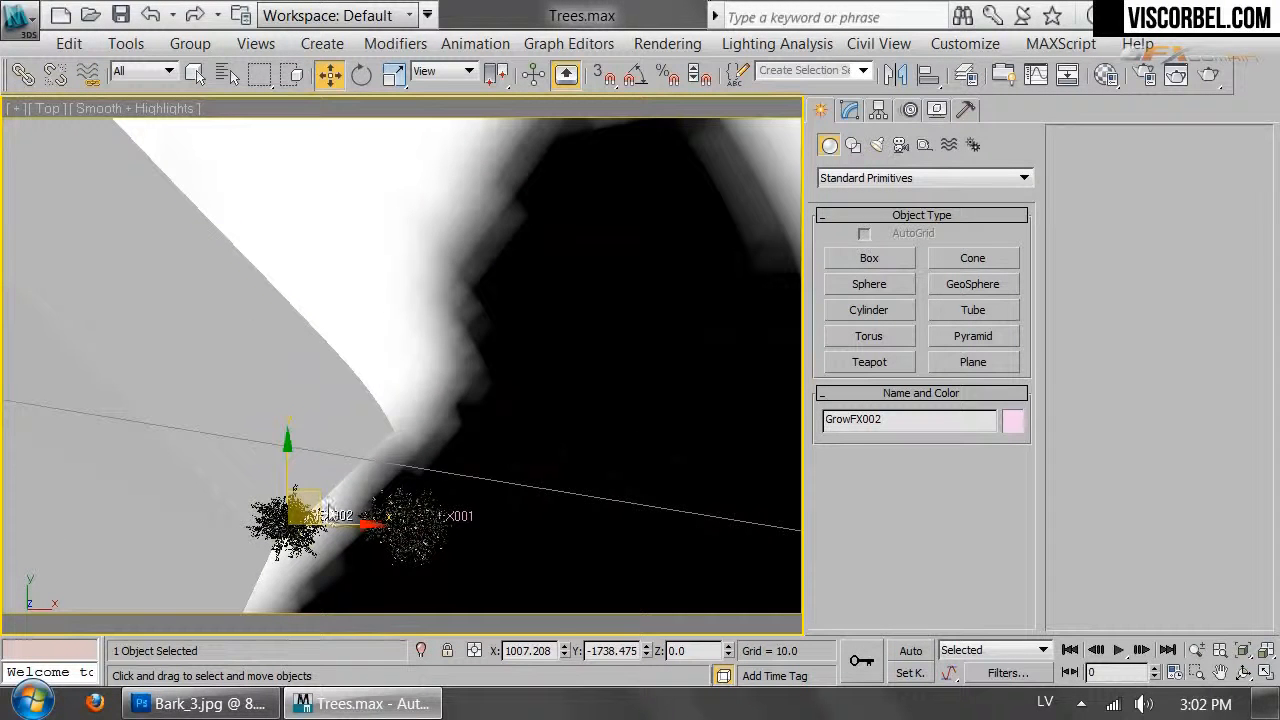
pyautogui.moveTo(313, 492); pyautogui.dragTo(538, 306)
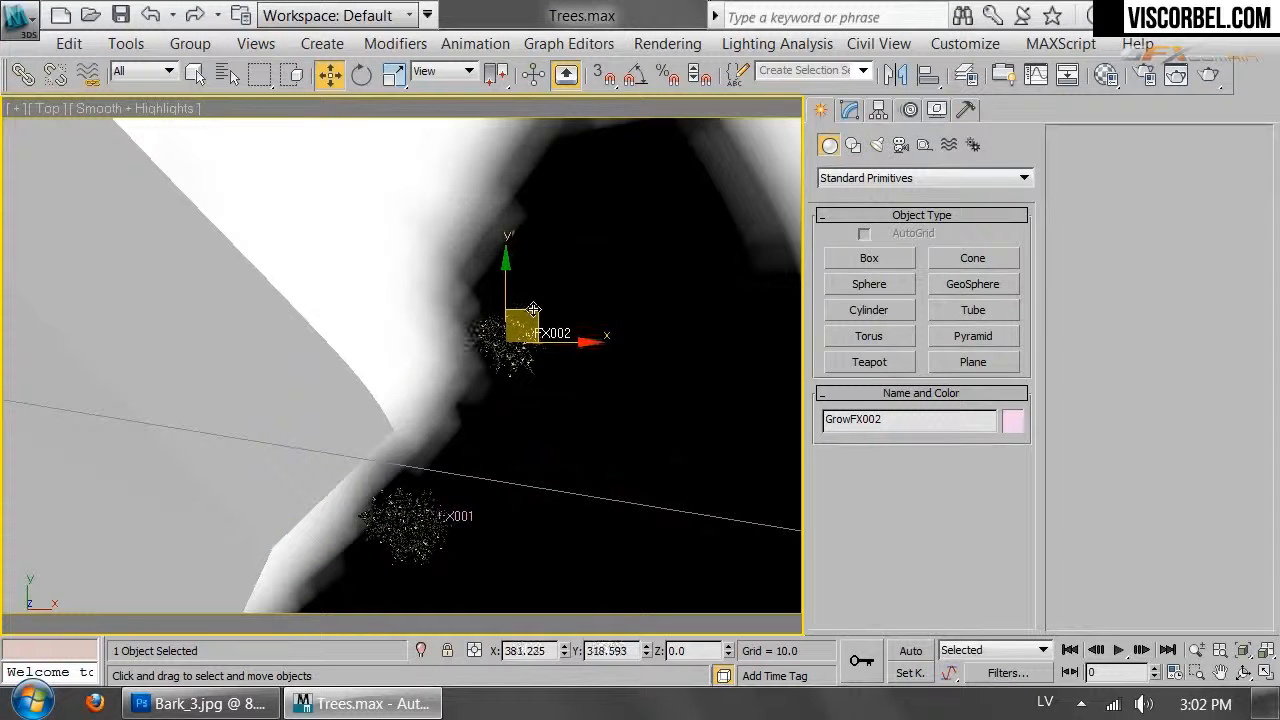
# Scale GrowFX001 up to about 155% in the camera view
pyautogui.click(408, 519)
pyautogui.press('c')
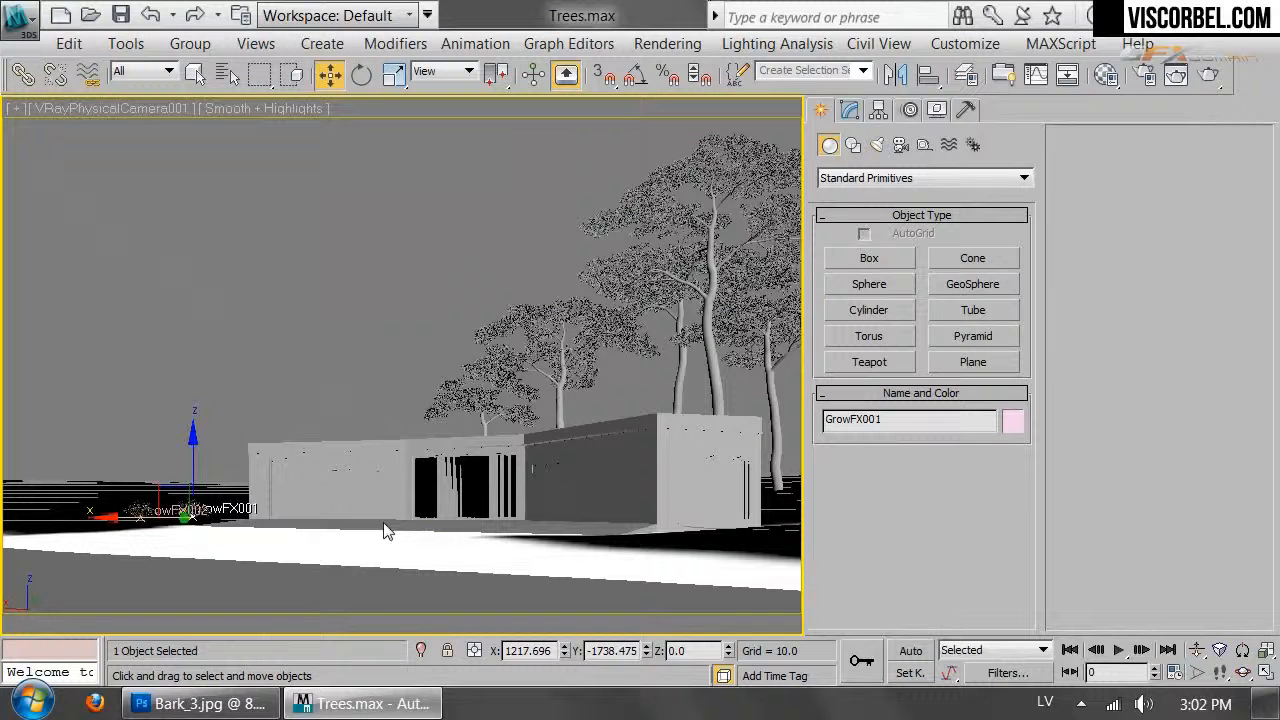
pyautogui.press('r')
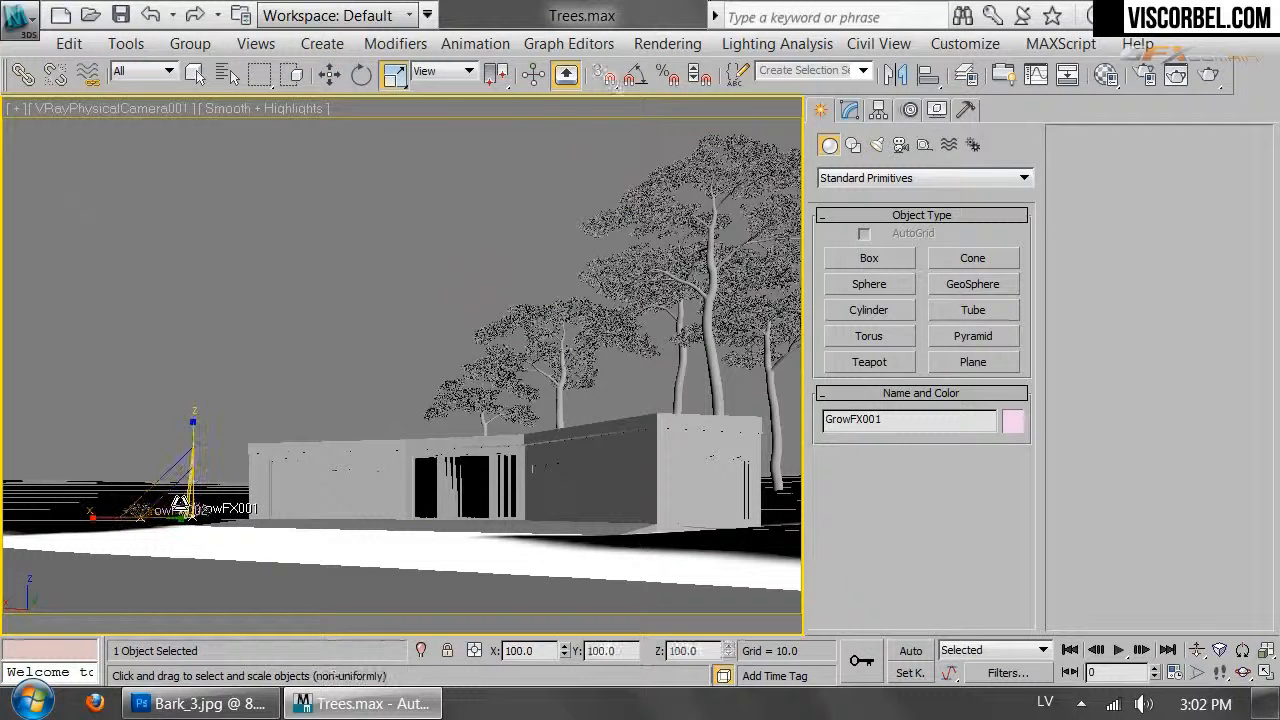
pyautogui.moveTo(181, 502); pyautogui.dragTo(180, 441)
# Sink GrowFX001 slightly into the ground, rotate it to about -118 degrees and enlarge it slightly
pyautogui.press('p')
pyautogui.press('z')
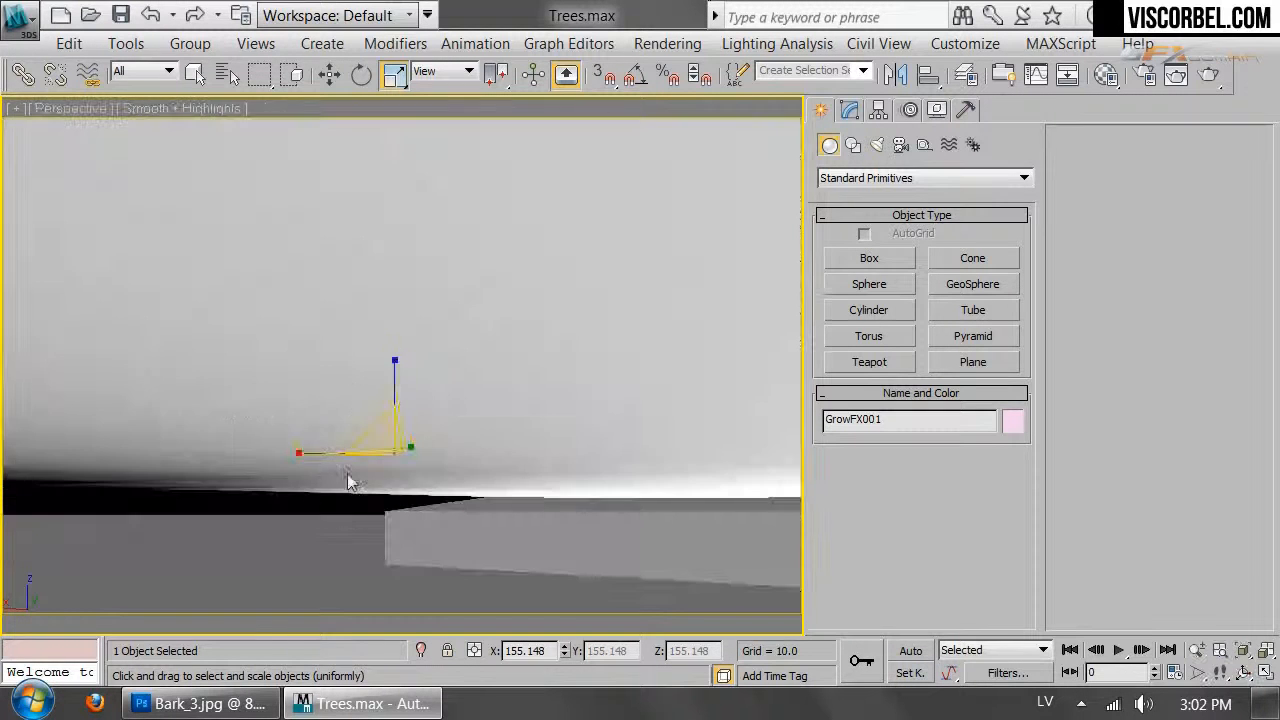
pyautogui.keyDown('alt'); pyautogui.moveTo(247, 457); pyautogui.dragTo(400, 410, button='middle'); pyautogui.keyUp('alt')
pyautogui.press('w')
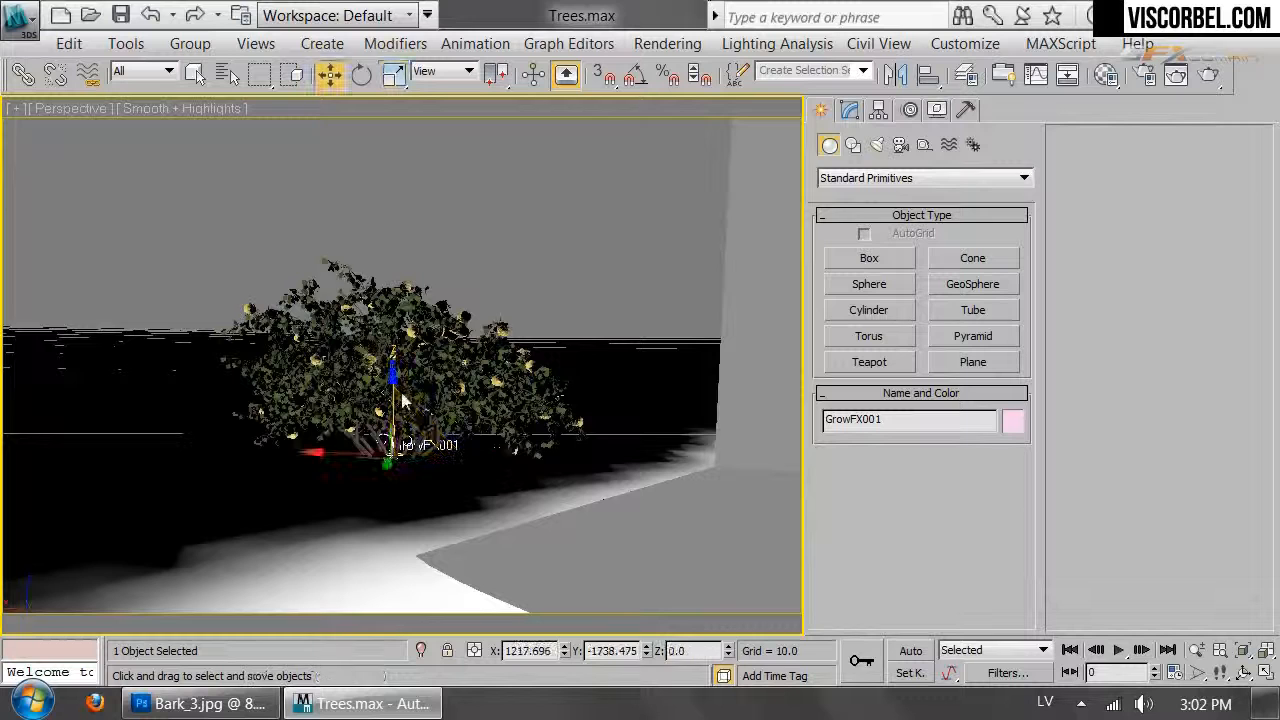
pyautogui.moveTo(388, 393); pyautogui.dragTo(398, 439)
pyautogui.scroll(-3, 399, 438)
pyautogui.moveTo(423, 430)
pyautogui.keyDown('alt'); pyautogui.mouseDown(button='middle')
pyautogui.moveTo(409, 451)
pyautogui.moveTo(422, 436)
pyautogui.mouseUp(button='middle'); pyautogui.keyUp('alt')
pyautogui.press('e')
pyautogui.moveTo(404, 455); pyautogui.dragTo(288, 425)
pyautogui.moveTo(132, 463); pyautogui.dragTo(133, 463)
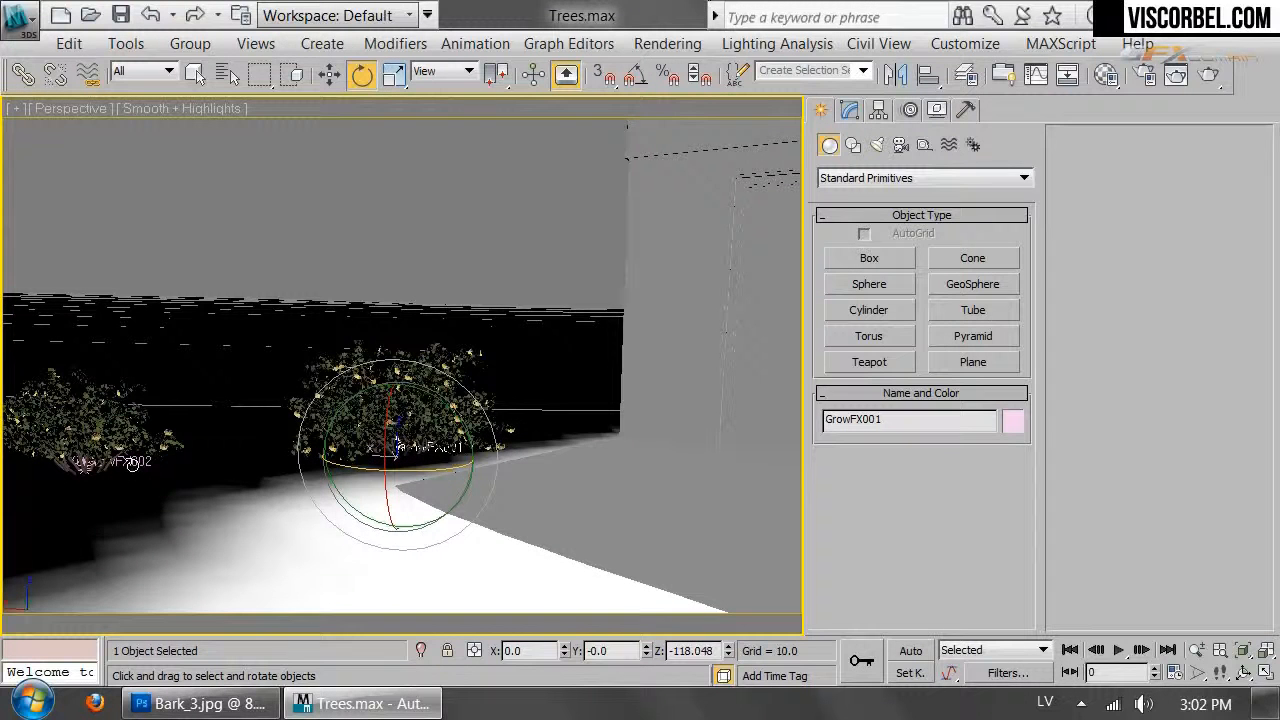
pyautogui.press('r')
pyautogui.moveTo(404, 449); pyautogui.dragTo(392, 423)
# Reposition GrowFX002 beside the other bush, sinking it slightly and sliding it left along X
pyautogui.click(82, 460)
pyautogui.press('w')
pyautogui.moveTo(52, 474); pyautogui.dragTo(140, 501)
pyautogui.scroll(-5, 180, 500)
pyautogui.moveTo(188, 498); pyautogui.dragTo(217, 640, button='middle')
pyautogui.moveTo(327, 410); pyautogui.dragTo(308, 388)
pyautogui.press('r')
pyautogui.press('c')
pyautogui.press('w')
pyautogui.moveTo(147, 454); pyautogui.dragTo(170, 468)
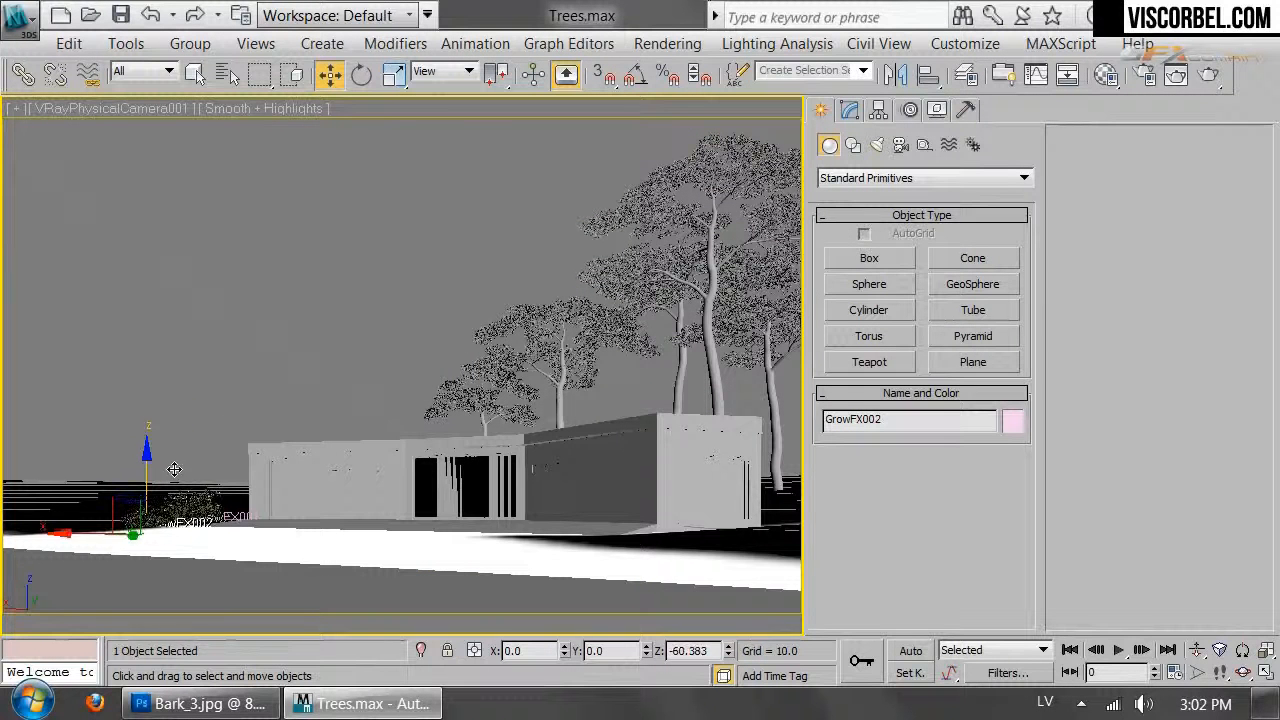
pyautogui.moveTo(79, 533); pyautogui.dragTo(64, 533)
# Select GrowFX001 and frame and orbit around it for a close look
pyautogui.click(150, 375)
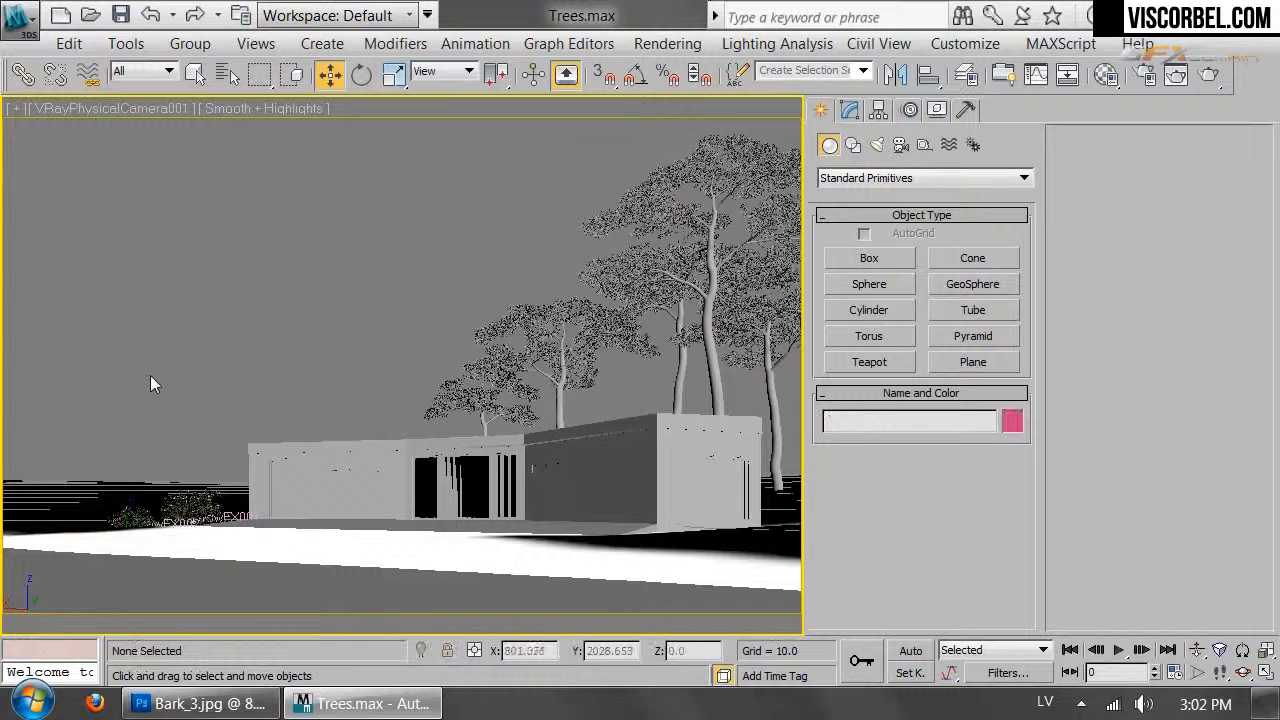
pyautogui.click(192, 522)
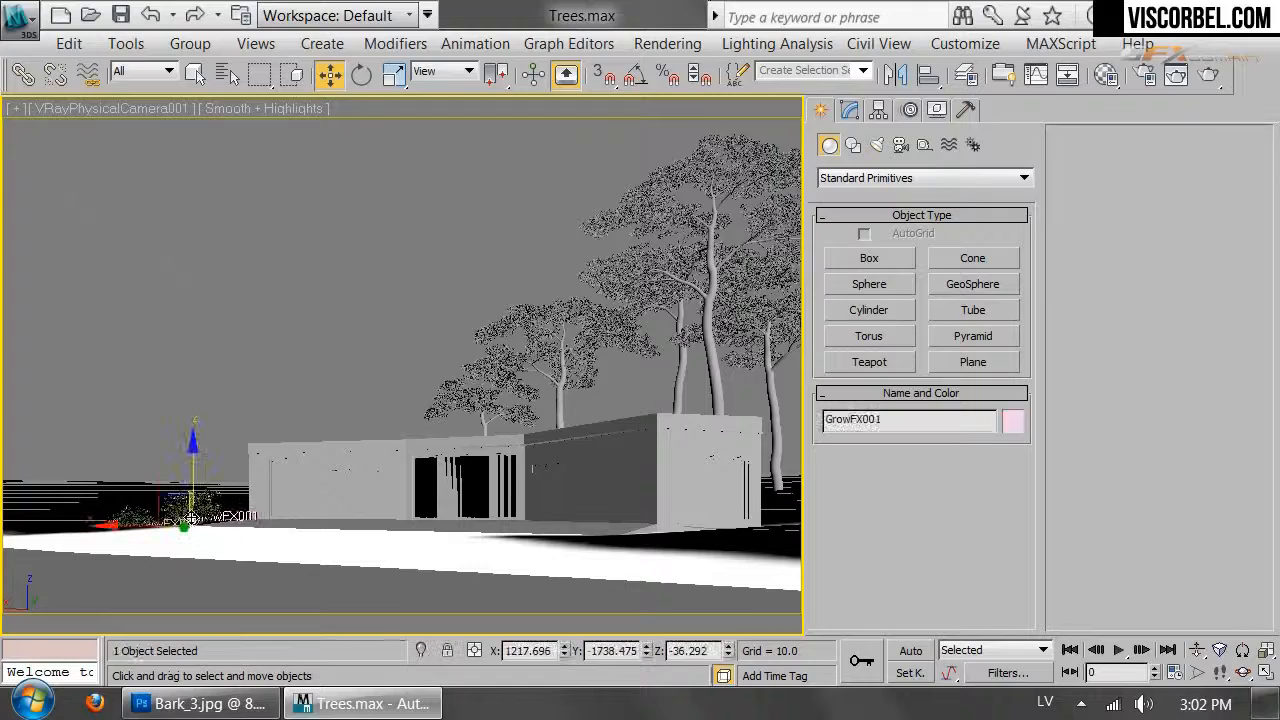
pyautogui.press('z')
pyautogui.keyDown('alt'); pyautogui.moveTo(228, 510); pyautogui.dragTo(321, 510, button='middle'); pyautogui.keyUp('alt')
pyautogui.scroll(3, 376, 410)
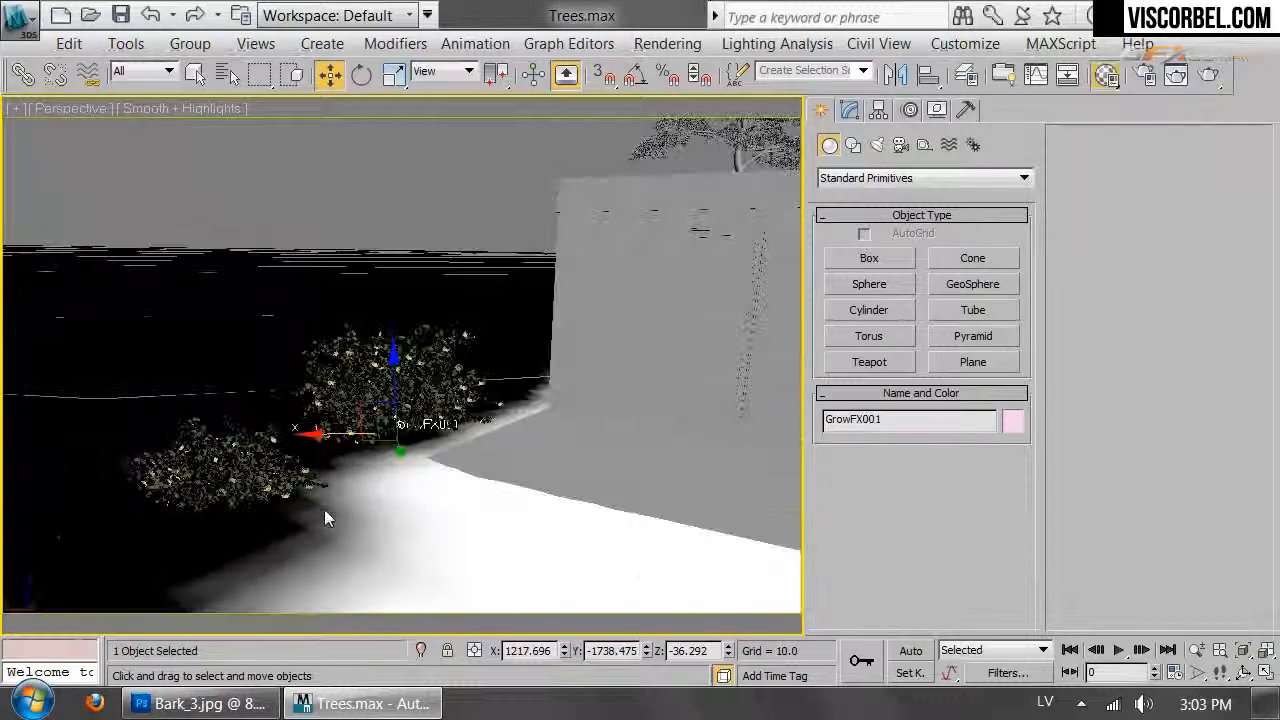
# Eyedrop the bush material into a spare slot, isolate the bush and region-render it
pyautogui.press('m')
pyautogui.click(722, 225)
pyautogui.click(735, 389)
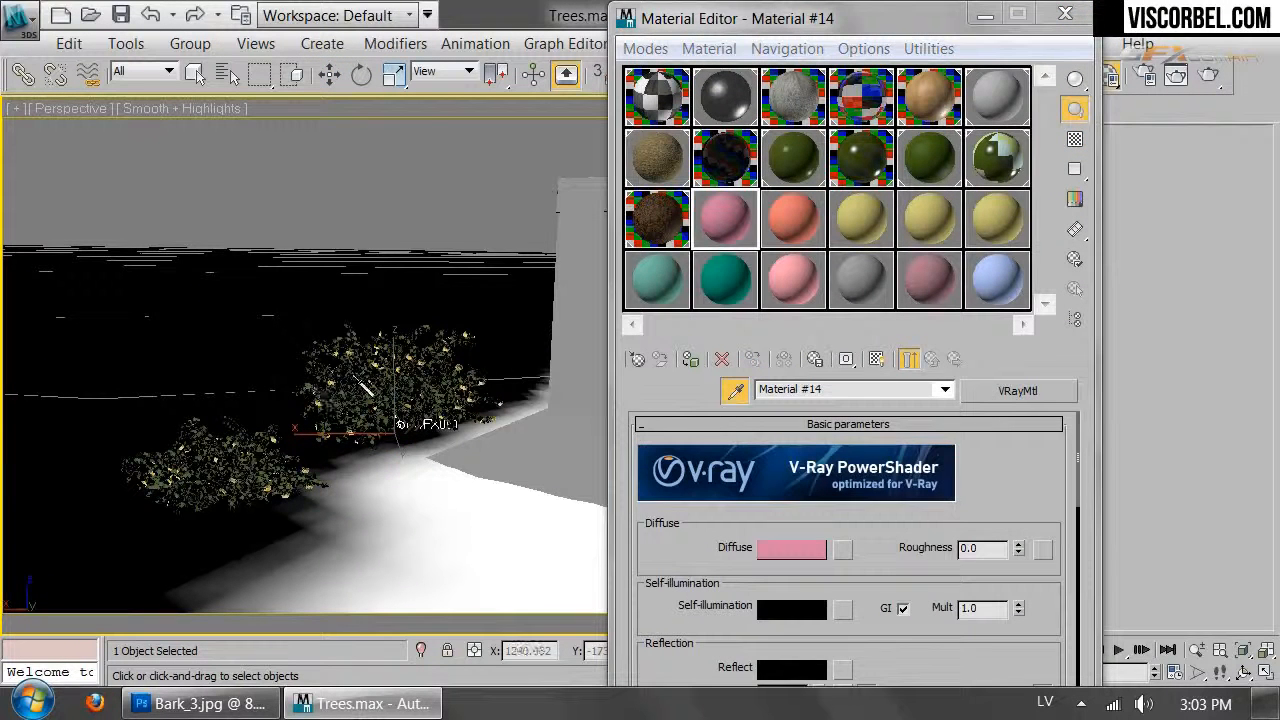
pyautogui.click(370, 385)
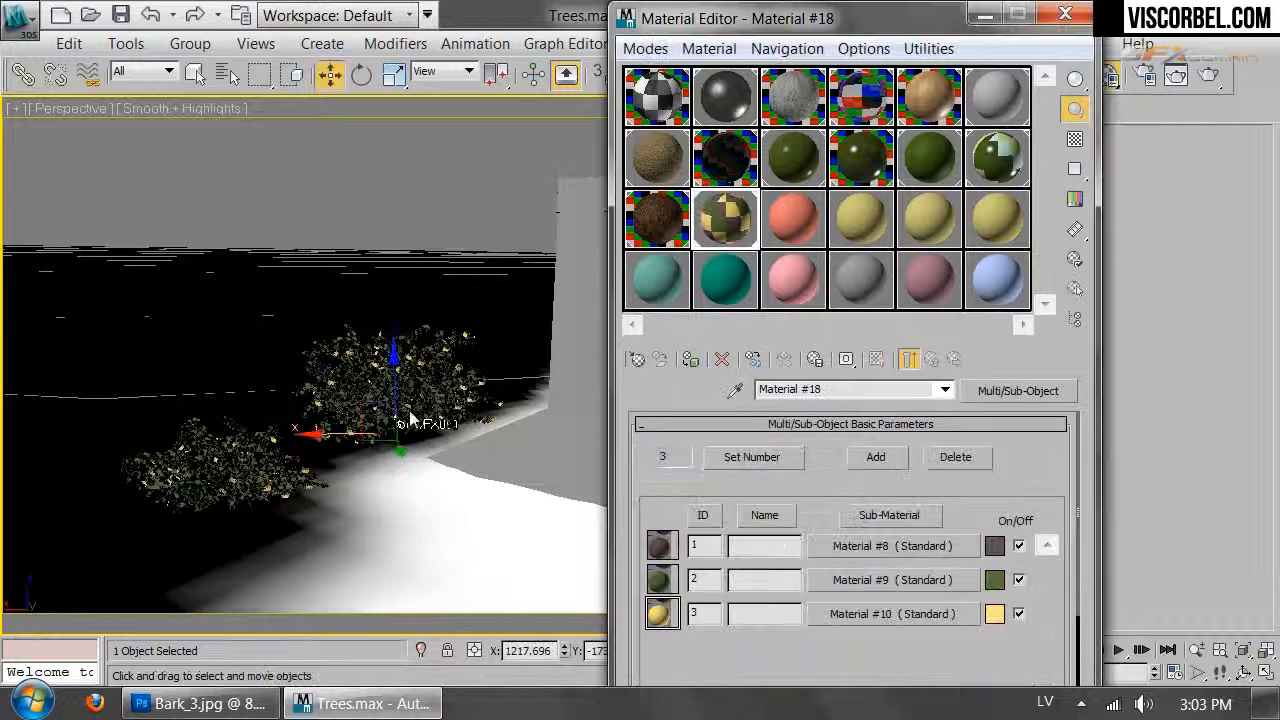
pyautogui.hotkey('alt', 'q')
pyautogui.press('c')
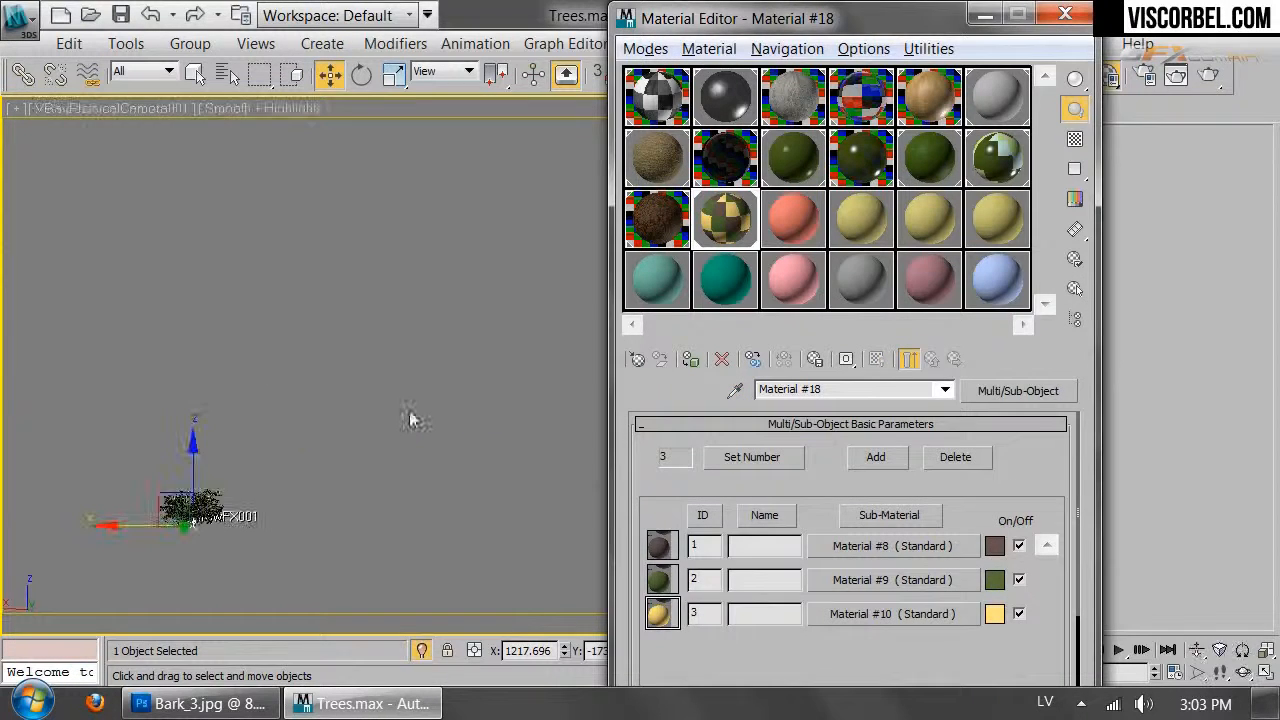
pyautogui.click(1210, 80)
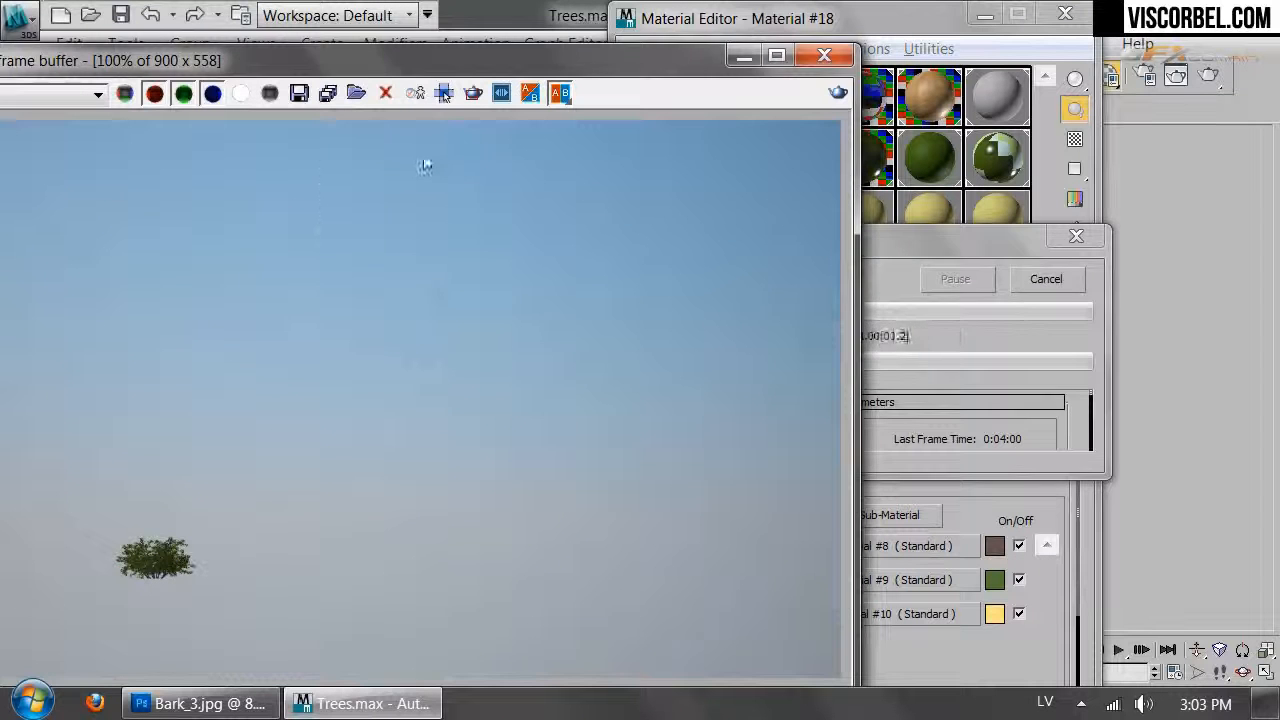
pyautogui.moveTo(202, 582); pyautogui.dragTo(206, 591)
pyautogui.click(984, 652)
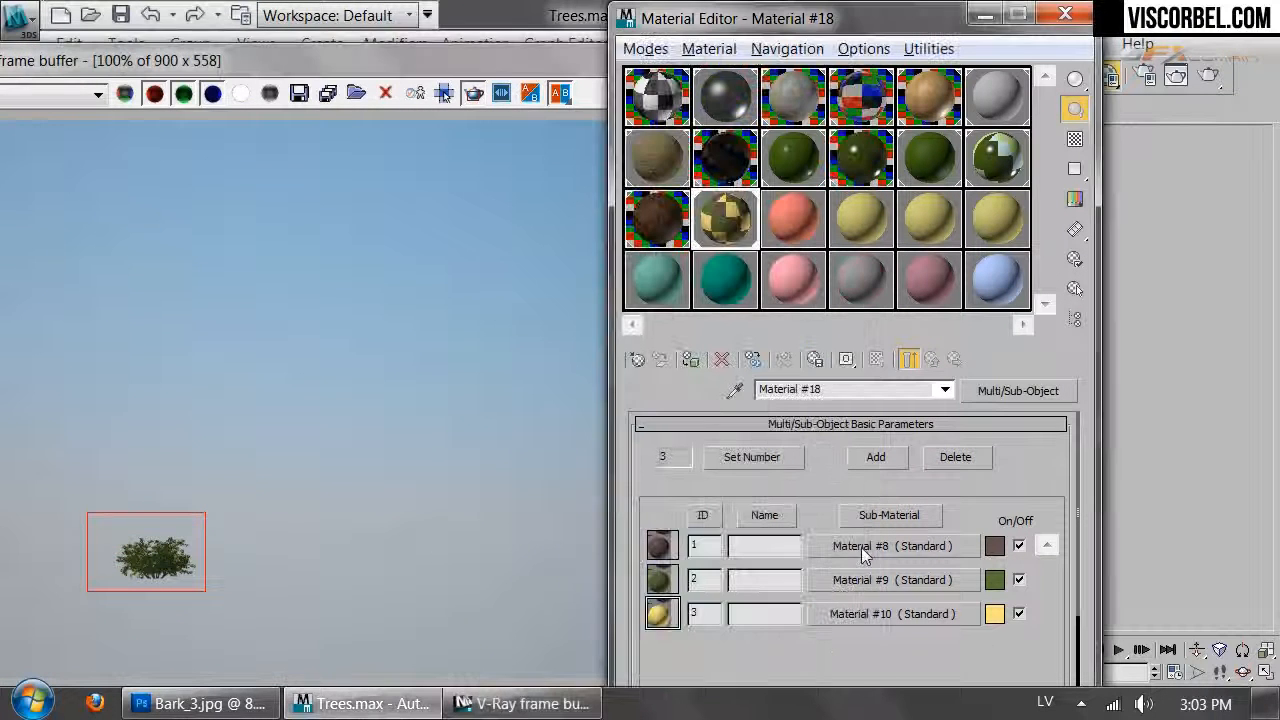
# Make sub-material Material #8 a VRayMtl with a brown diffuse colour
pyautogui.click(860, 546)
pyautogui.click(1018, 391)
pyautogui.doubleClick(300, 509)
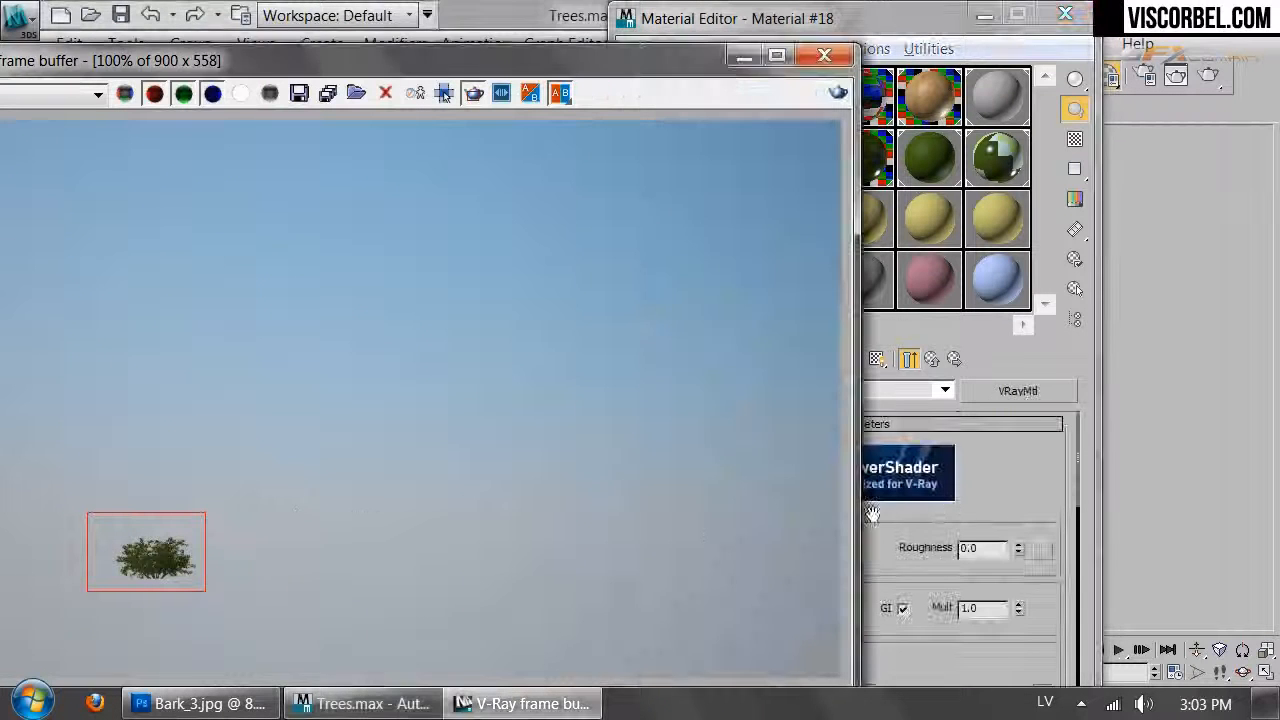
pyautogui.click(813, 542)
pyautogui.moveTo(718, 235); pyautogui.dragTo(738, 262)
pyautogui.moveTo(718, 213); pyautogui.dragTo(729, 222)
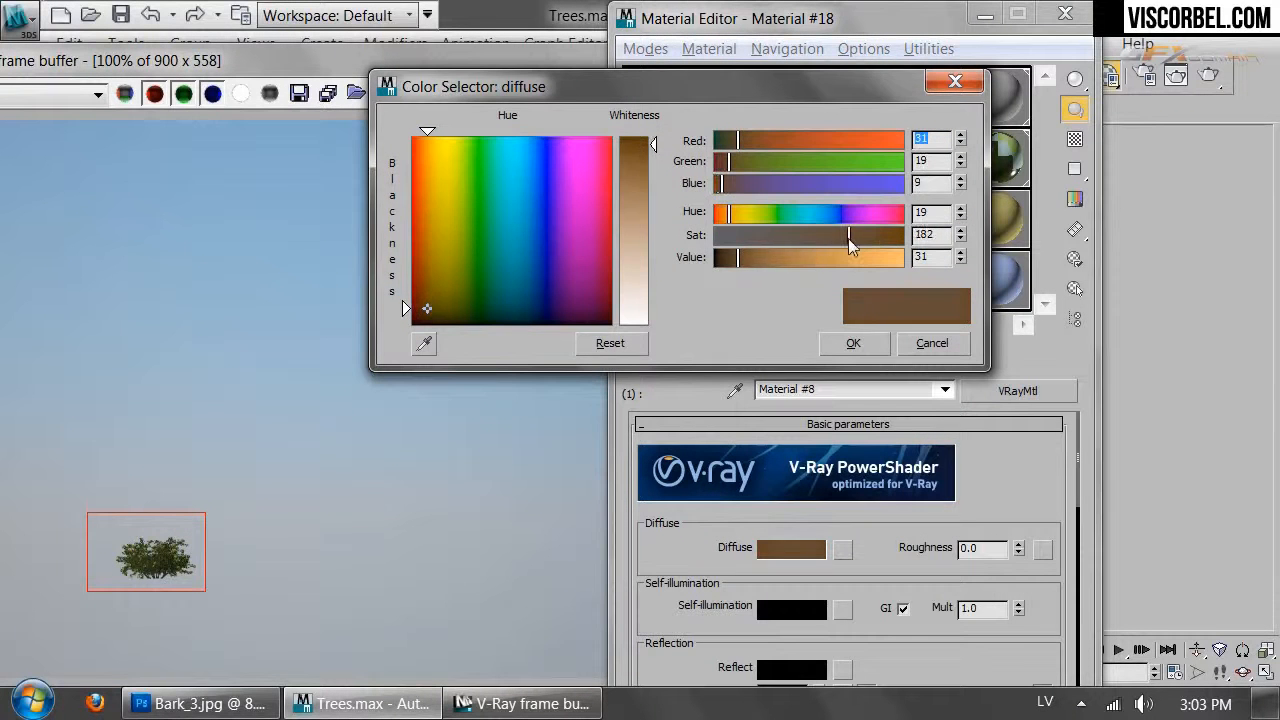
pyautogui.click(853, 343)
pyautogui.scroll(-3, 918, 500)
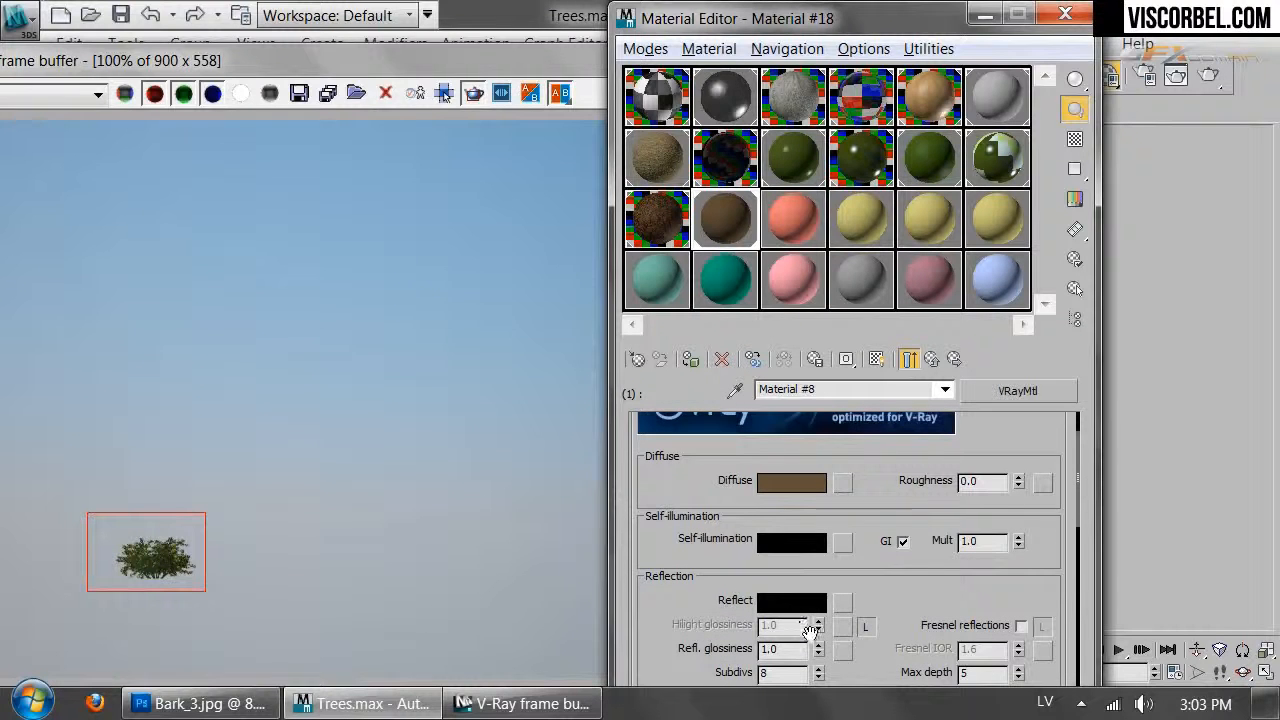
# Give Material #8 a grey Fresnel reflection with glossiness 0.58 and IOR 3.2
pyautogui.click(783, 603)
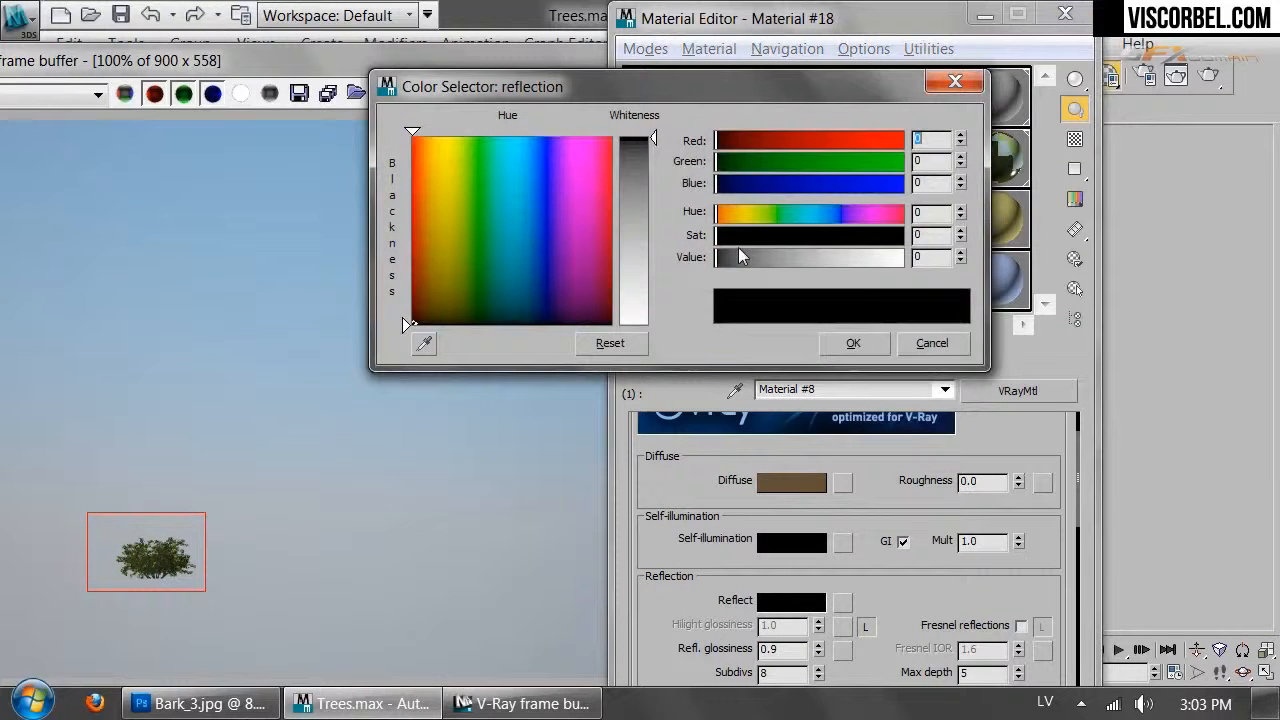
pyautogui.moveTo(738, 260); pyautogui.dragTo(790, 260)
pyautogui.click(850, 340)
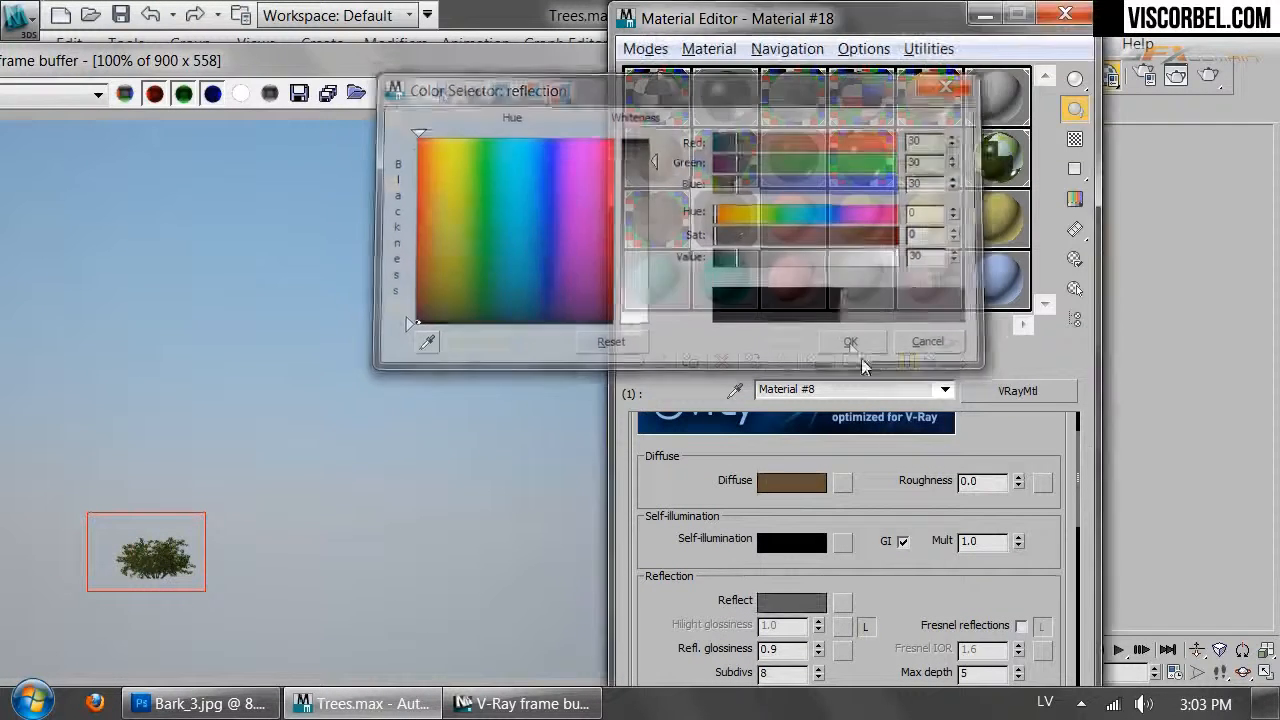
pyautogui.scroll(-2, 922, 612)
pyautogui.click(1021, 570)
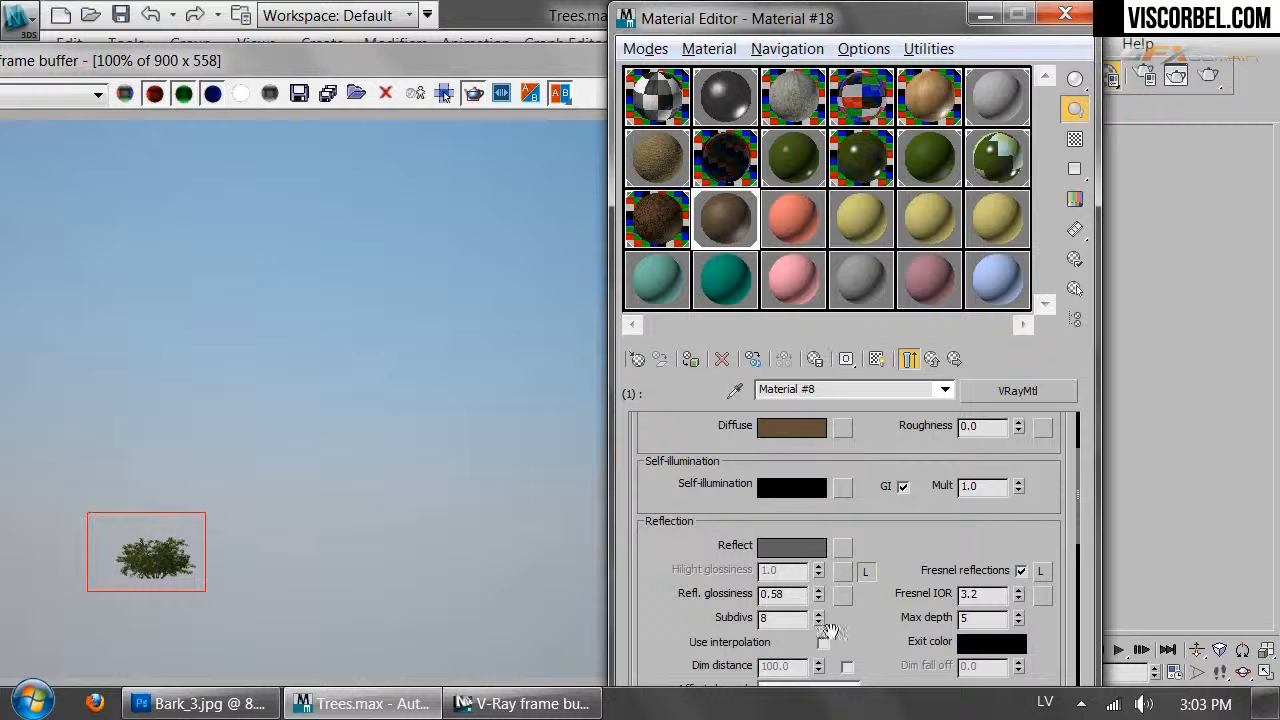
pyautogui.click(928, 360)
pyautogui.click(857, 577)
pyautogui.click(993, 397)
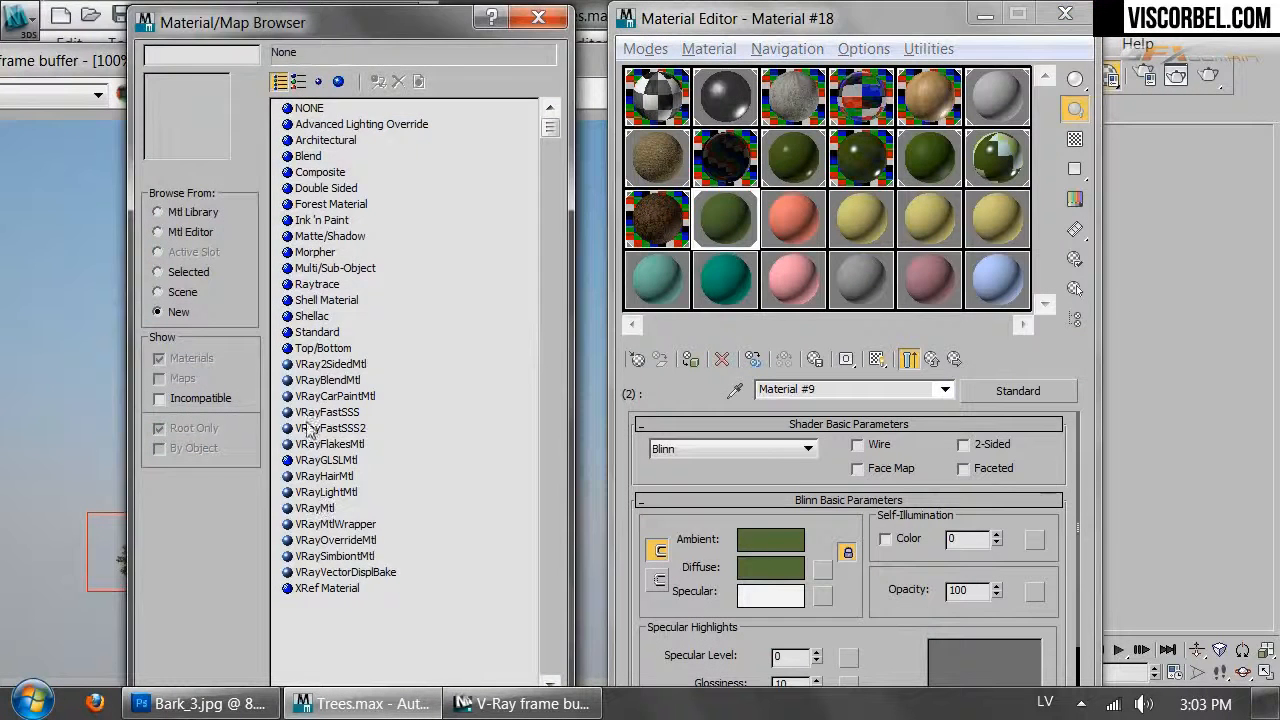
# Turn Material #9 into a VRay2SidedMtl keeping the old material, with a VRayMtl front
pyautogui.doubleClick(313, 380)
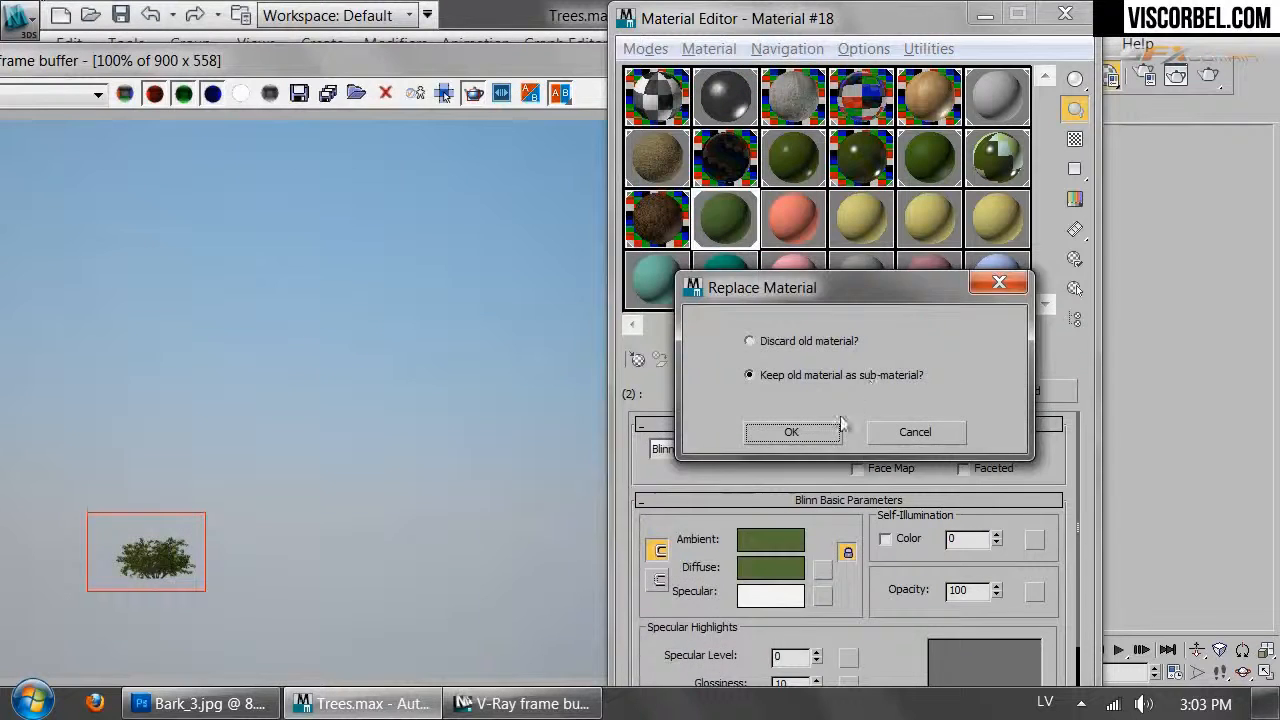
pyautogui.click(829, 440)
pyautogui.click(849, 534)
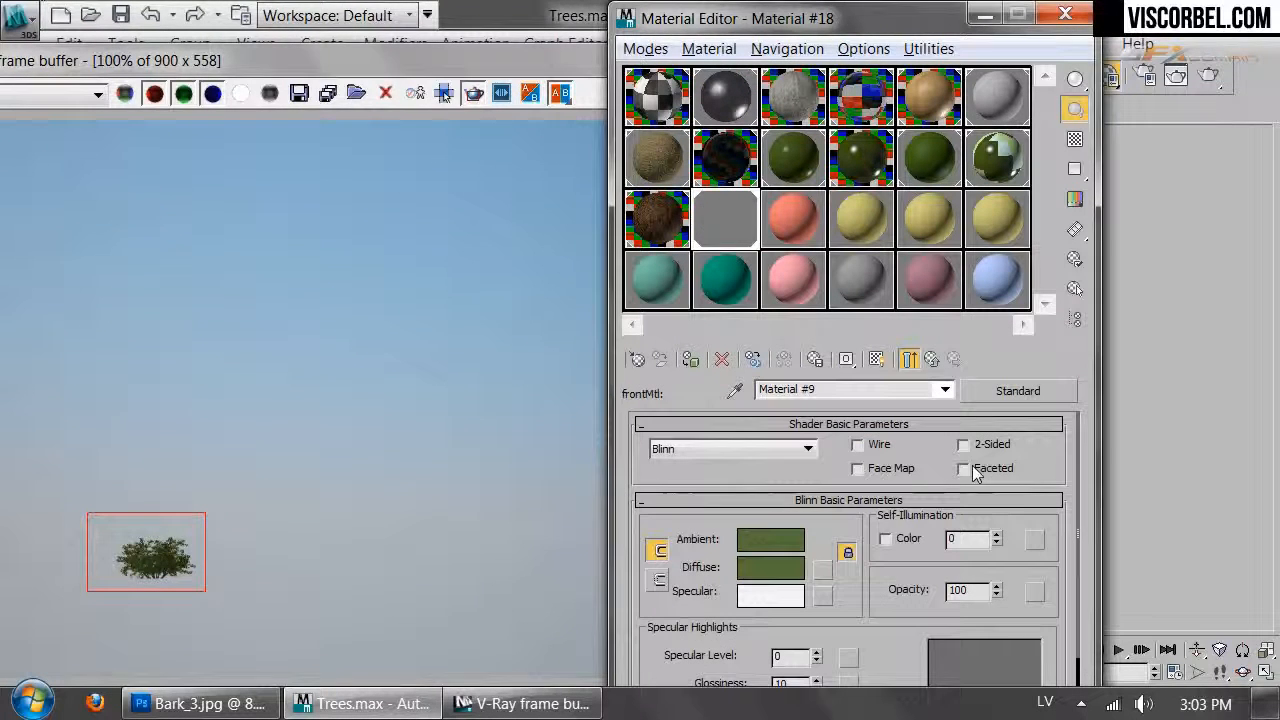
pyautogui.click(1043, 394)
pyautogui.doubleClick(320, 514)
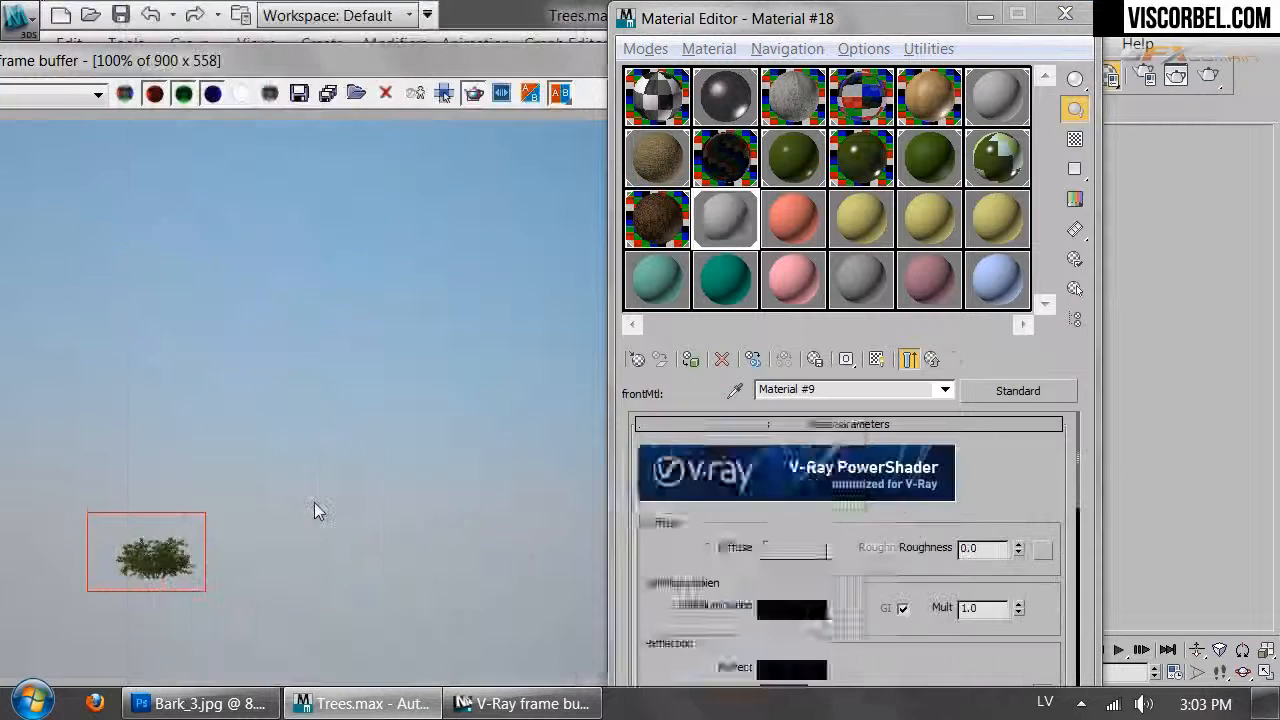
pyautogui.click(1023, 488)
# Set the front material's diffuse colour to a dark yellow-green
pyautogui.click(791, 548)
pyautogui.moveTo(812, 235); pyautogui.dragTo(880, 253)
pyautogui.moveTo(745, 212); pyautogui.dragTo(778, 212)
pyautogui.moveTo(780, 257); pyautogui.dragTo(735, 263)
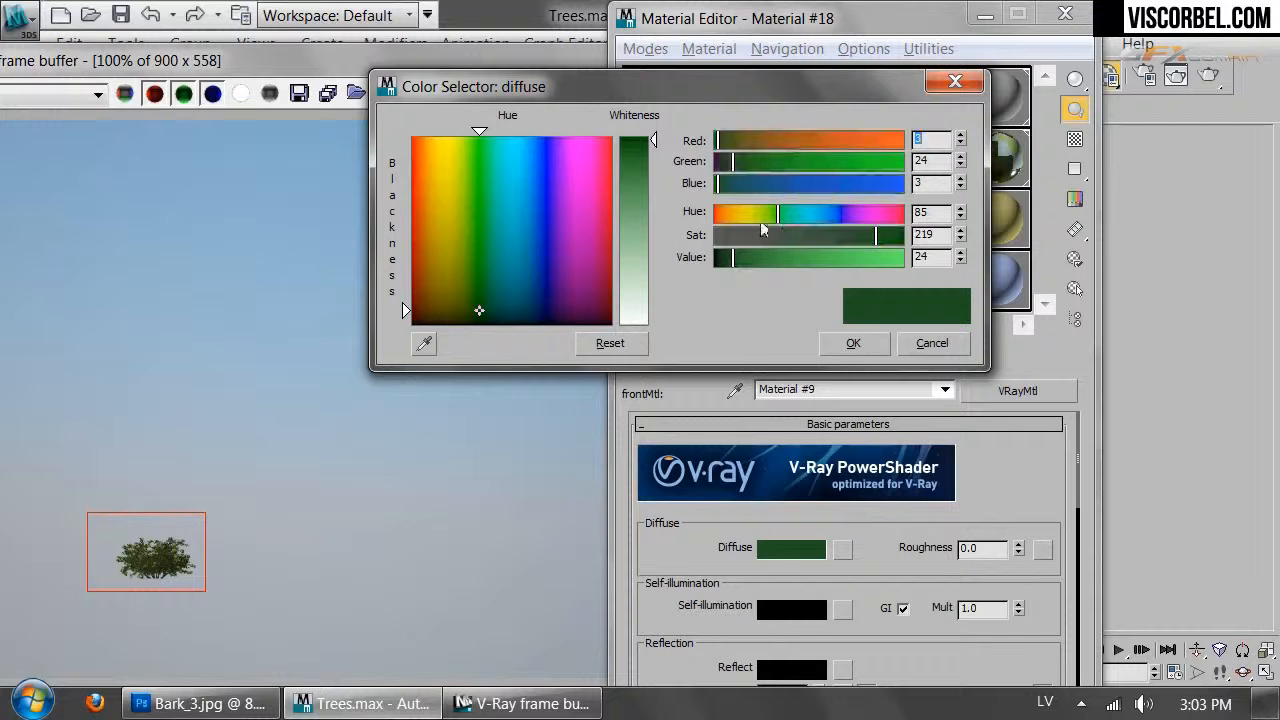
pyautogui.moveTo(768, 217); pyautogui.dragTo(771, 214)
pyautogui.moveTo(876, 235); pyautogui.dragTo(893, 245)
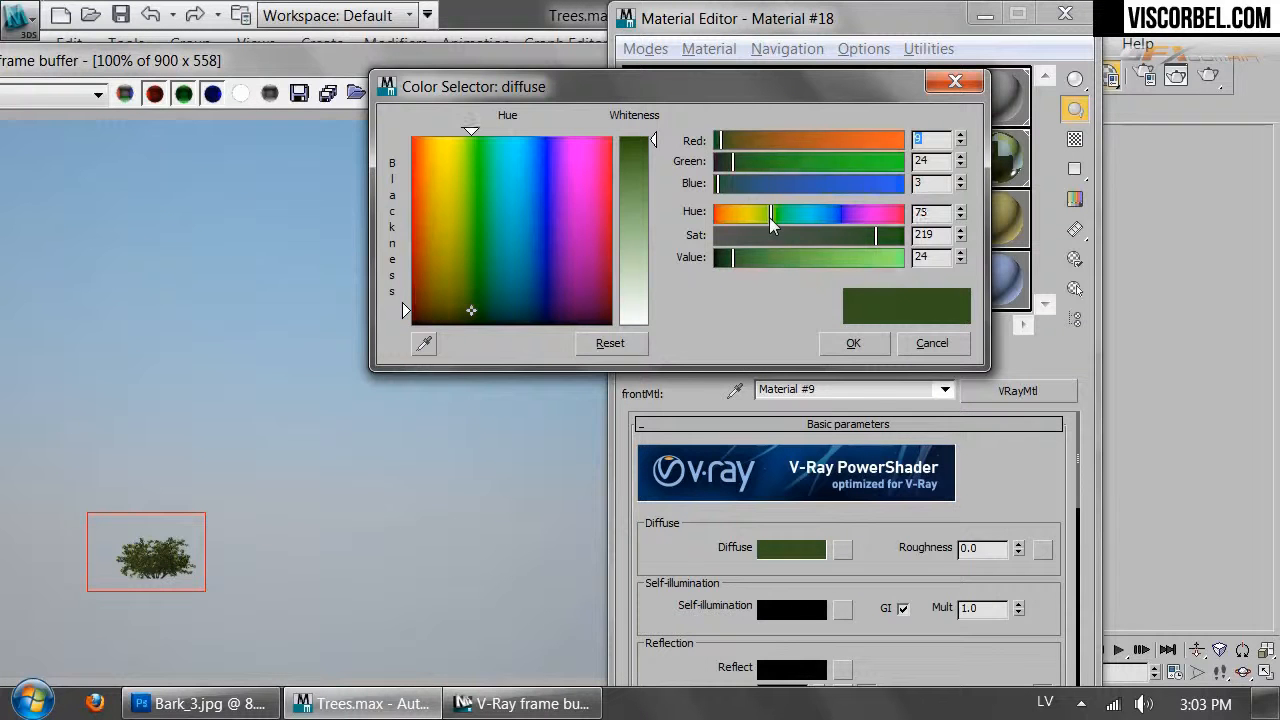
pyautogui.click(853, 345)
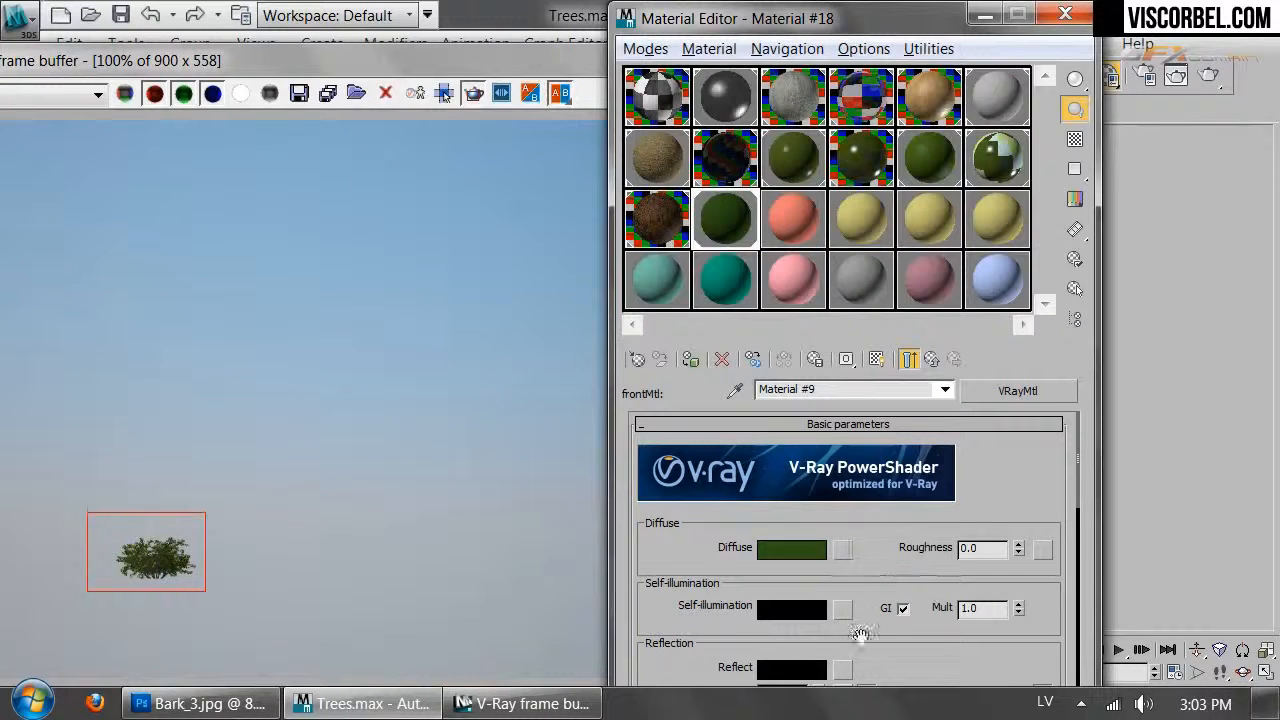
# Give the front material grey Fresnel reflections with glossiness 0.89 and IOR 5.7
pyautogui.scroll(-3, 800, 580)
pyautogui.click(791, 592)
pyautogui.moveTo(740, 262); pyautogui.dragTo(782, 260)
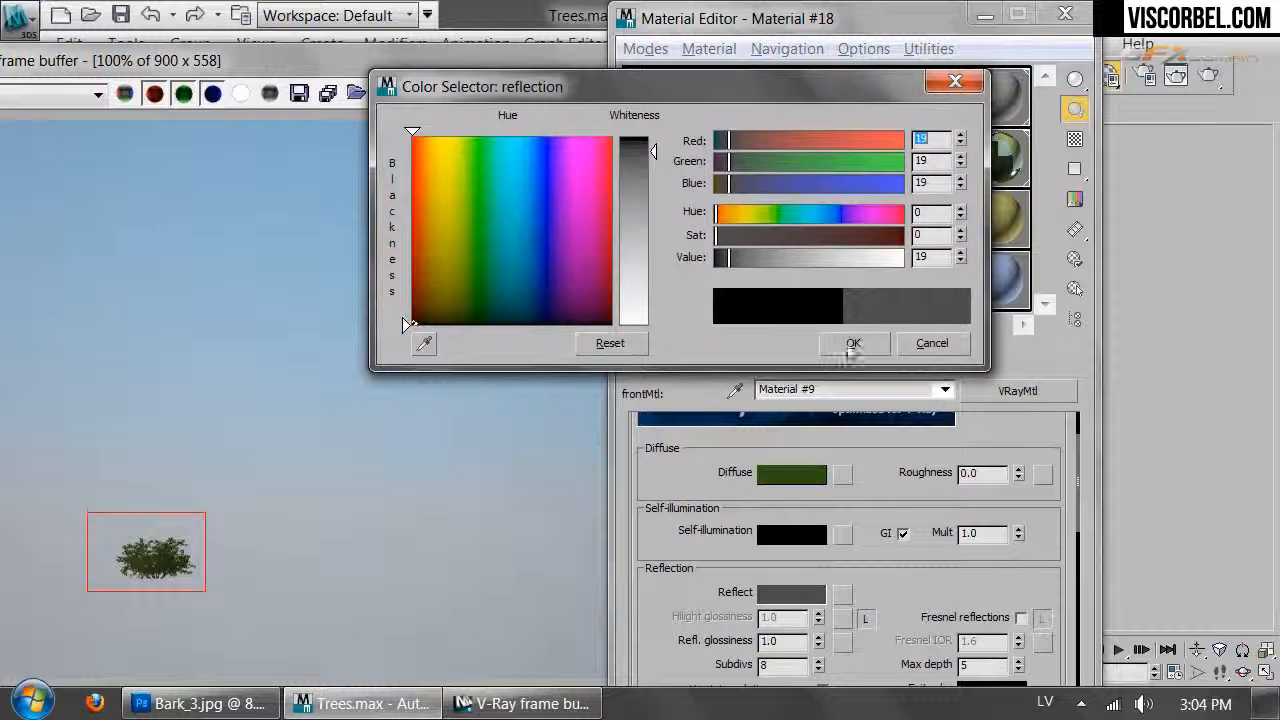
pyautogui.click(853, 343)
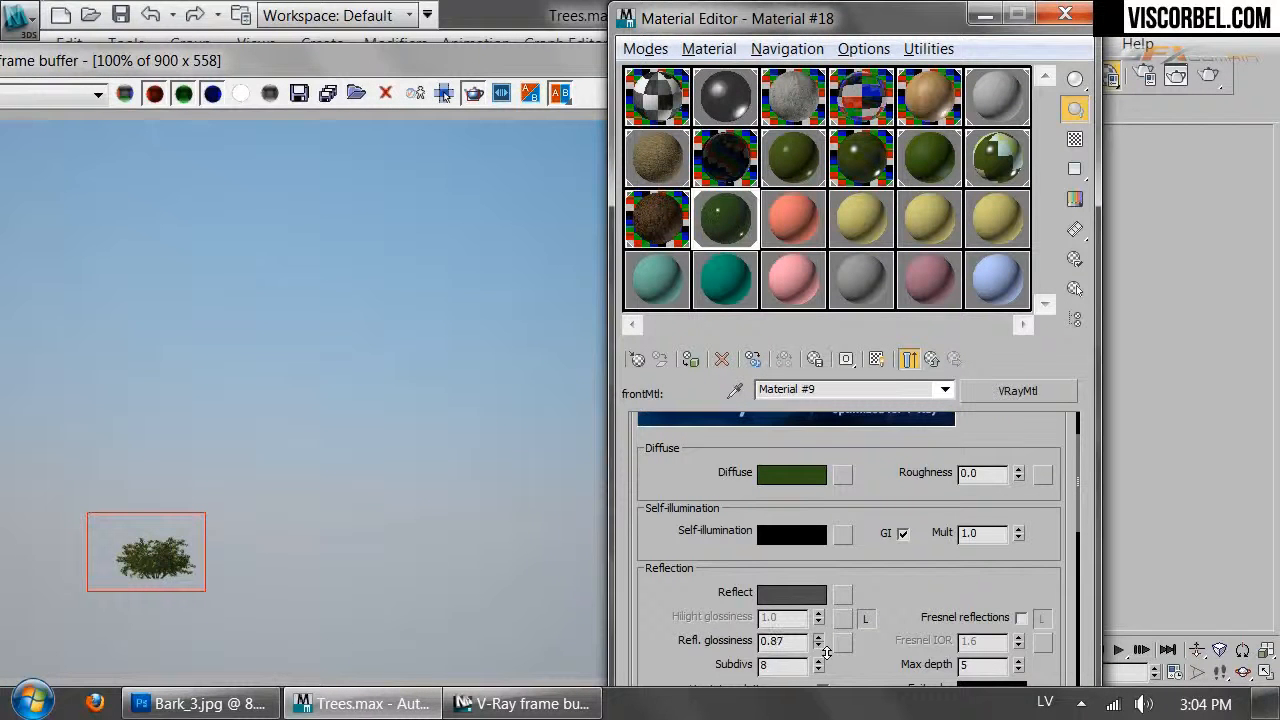
pyautogui.scroll(-2, 876, 648)
pyautogui.click(1021, 572)
pyautogui.click(1041, 572)
pyautogui.moveTo(1018, 596); pyautogui.dragTo(1018, 572)
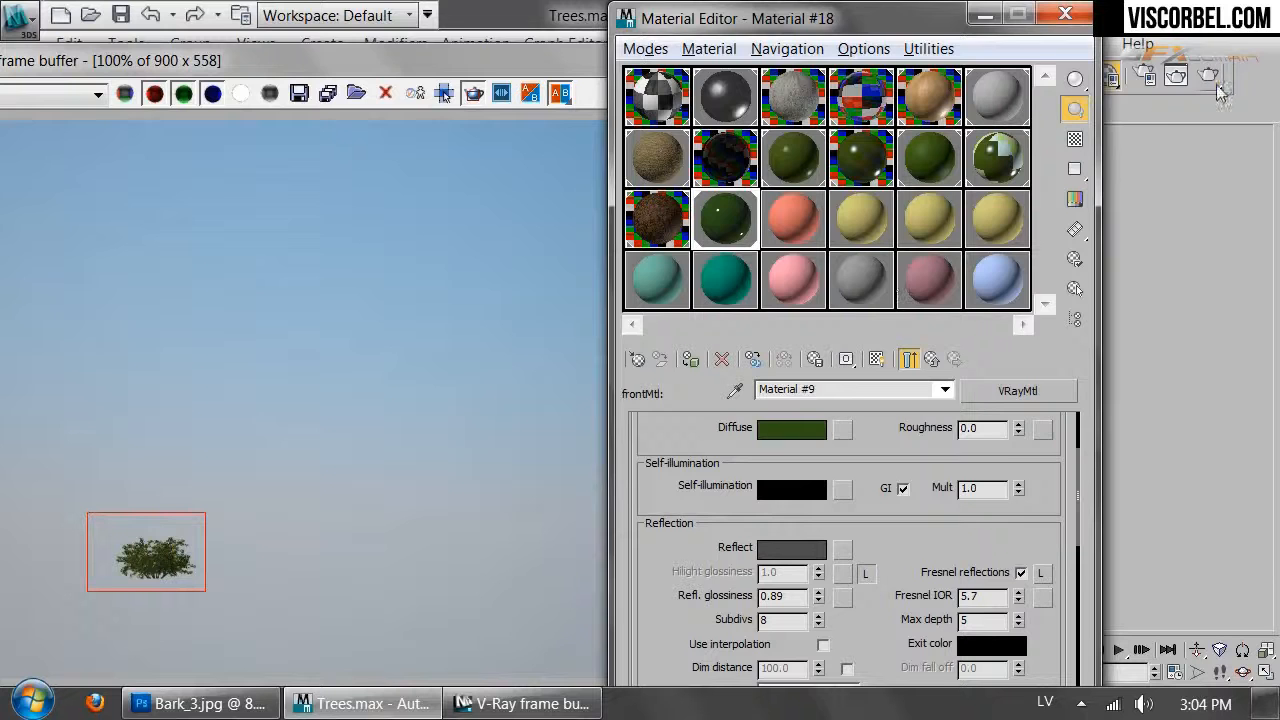
# Re-render the bush to check the materials and return to the Multi/Sub-Object level
pyautogui.click(1210, 80)
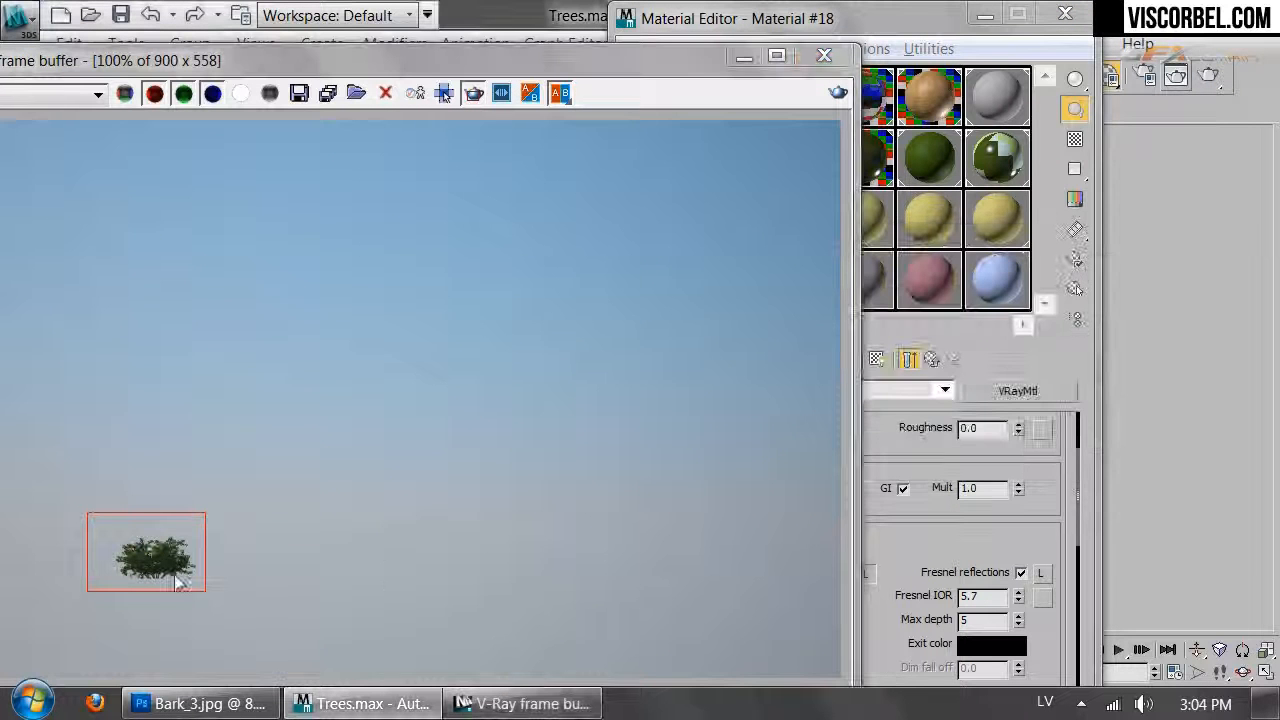
pyautogui.moveTo(992, 536); pyautogui.dragTo(1031, 511)
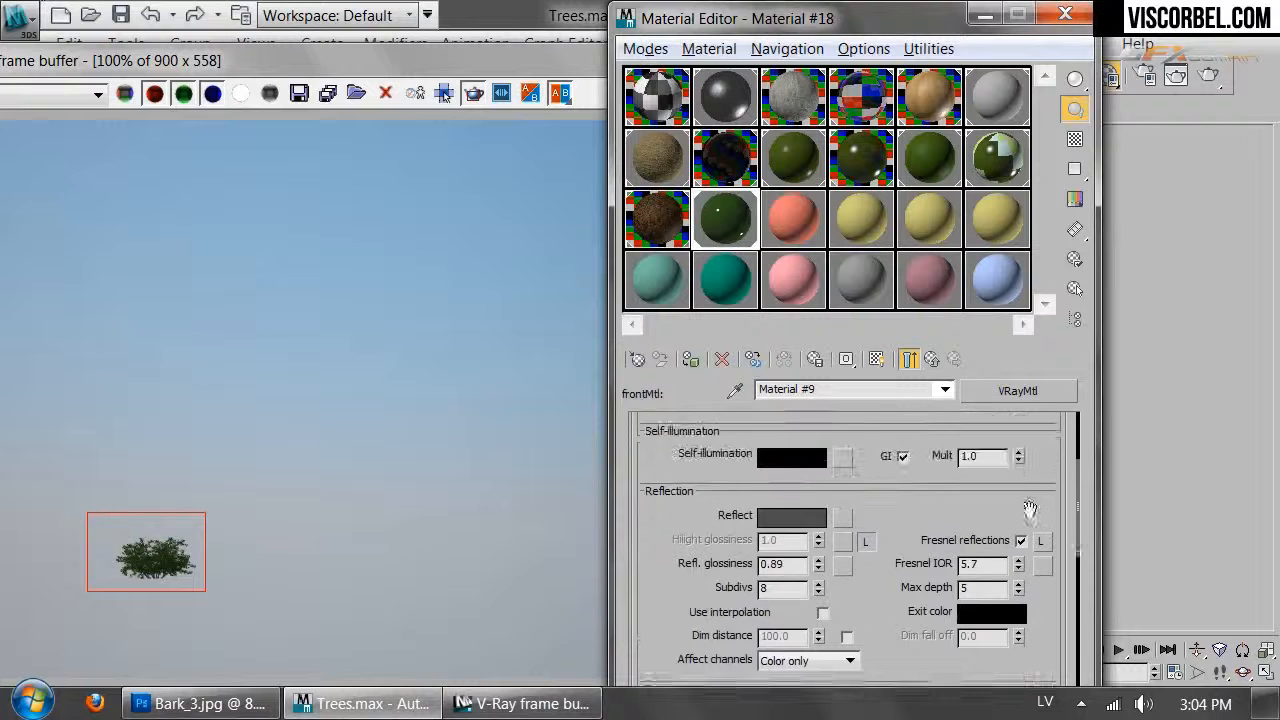
pyautogui.click(927, 363)
pyautogui.click(930, 363)
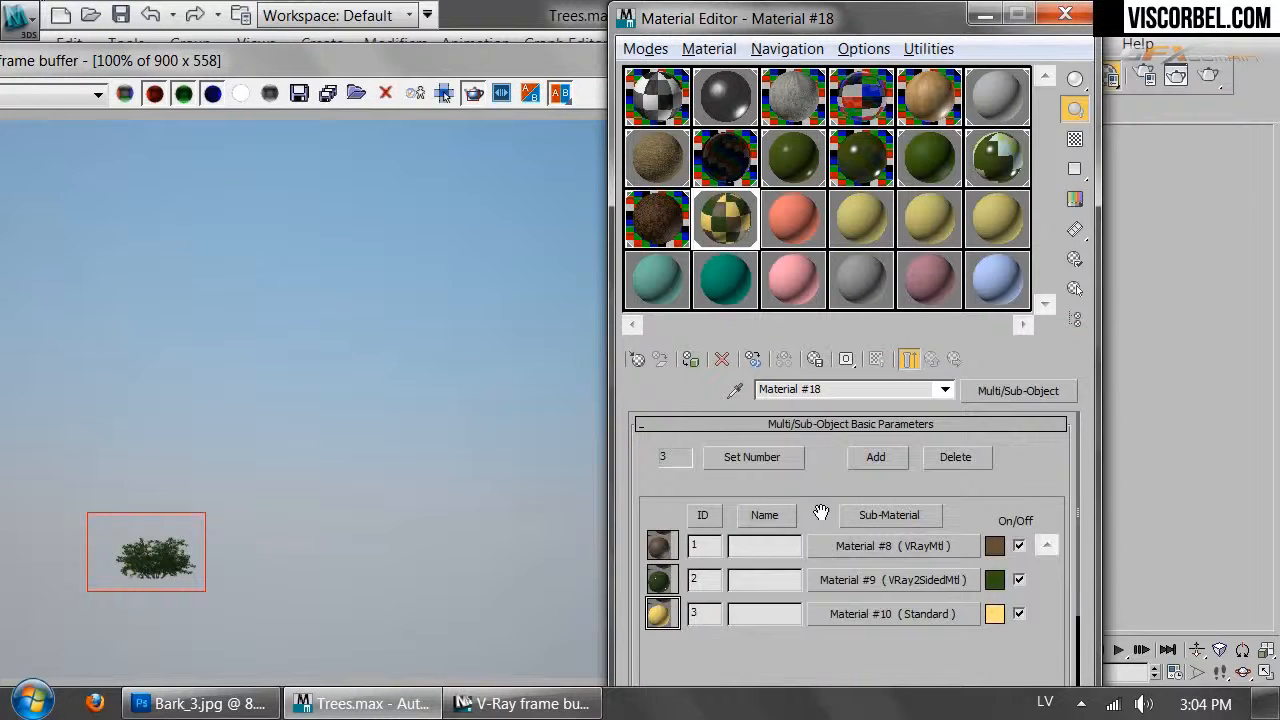
# Convert the third sub-material, Material #10, into a VRayMtl
pyautogui.click(860, 651)
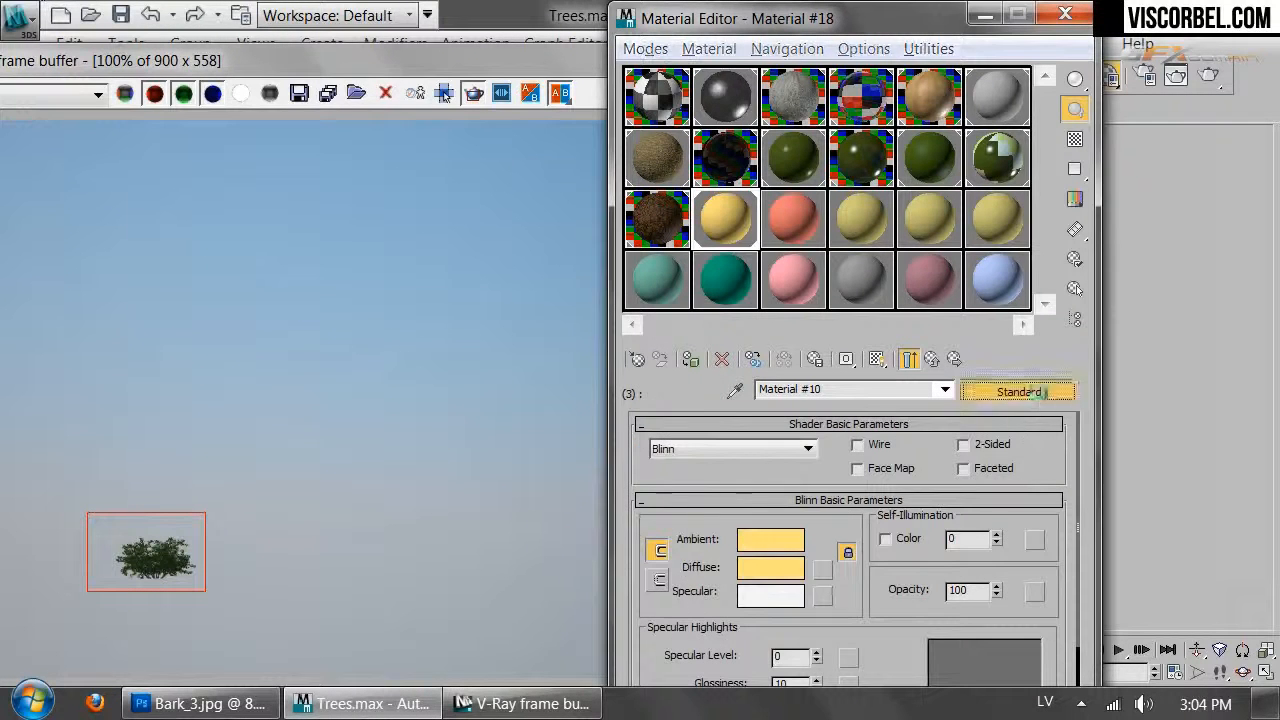
pyautogui.click(1033, 391)
pyautogui.doubleClick(315, 508)
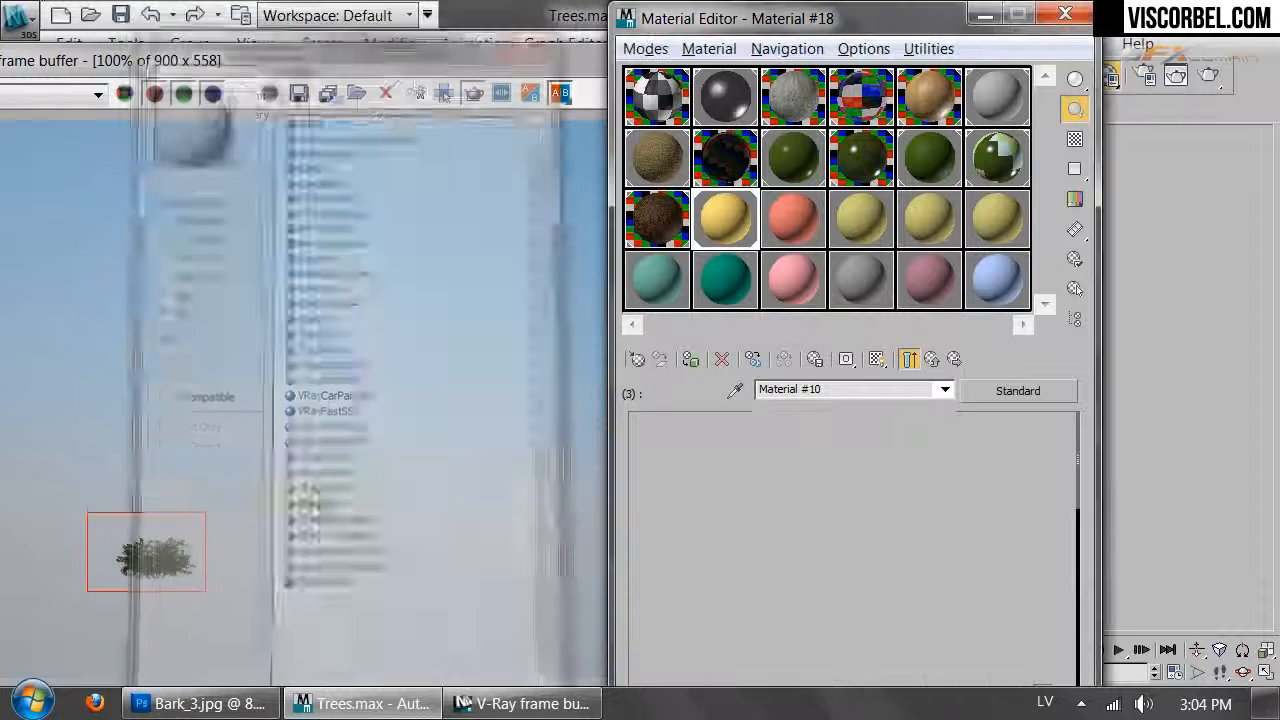
pyautogui.click(930, 576)
# Give Material #10 a pink diffuse colour and re-render the tree region to preview it
pyautogui.click(790, 547)
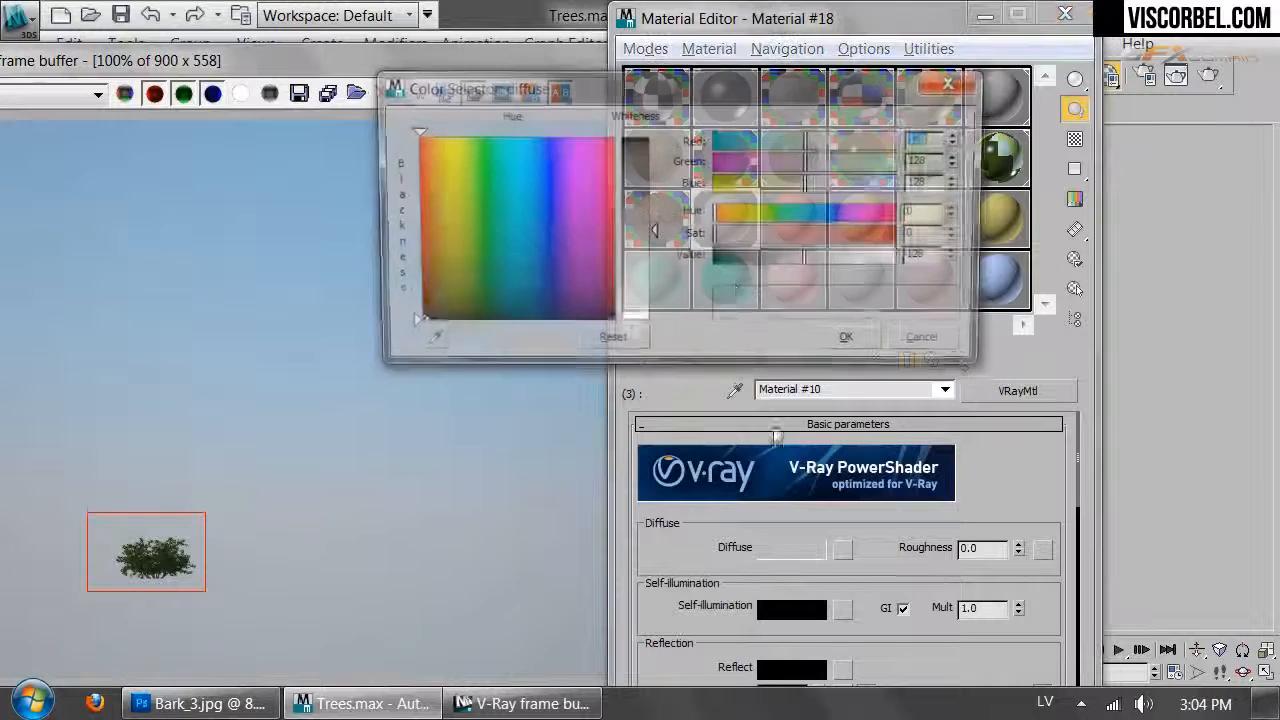
pyautogui.click(739, 214)
pyautogui.moveTo(852, 237); pyautogui.dragTo(893, 261)
pyautogui.click(853, 343)
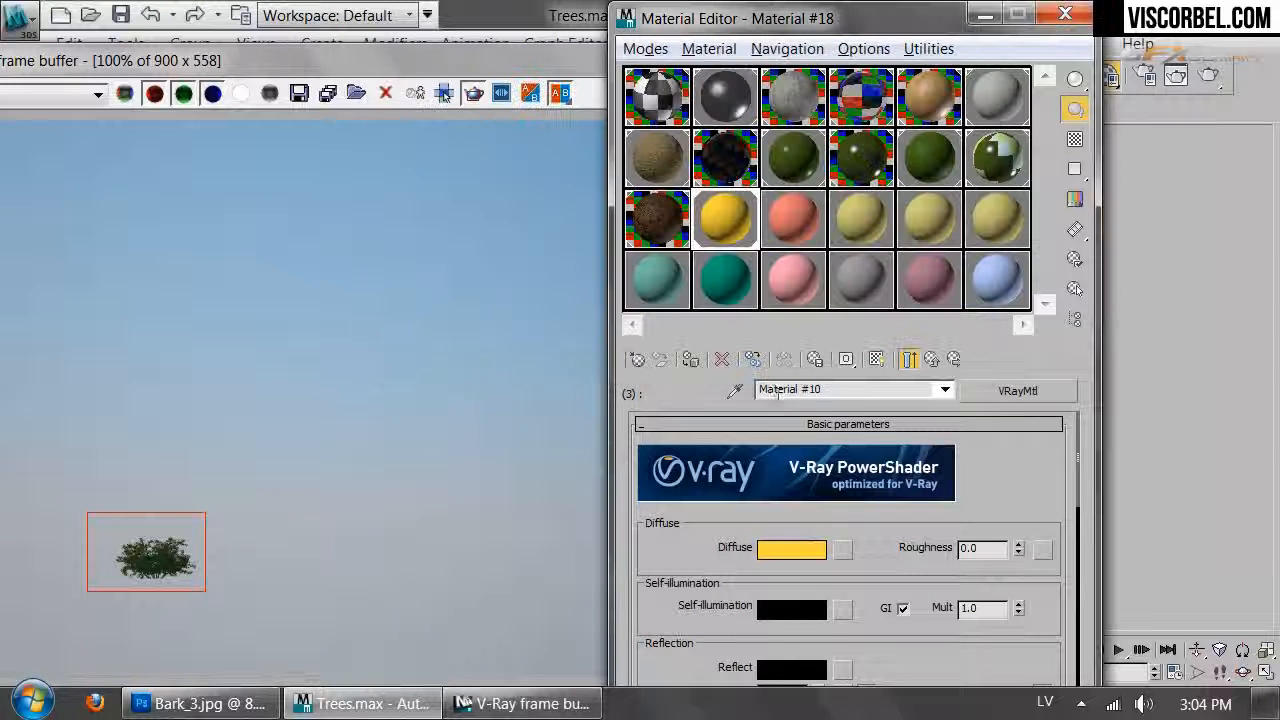
pyautogui.click(791, 550)
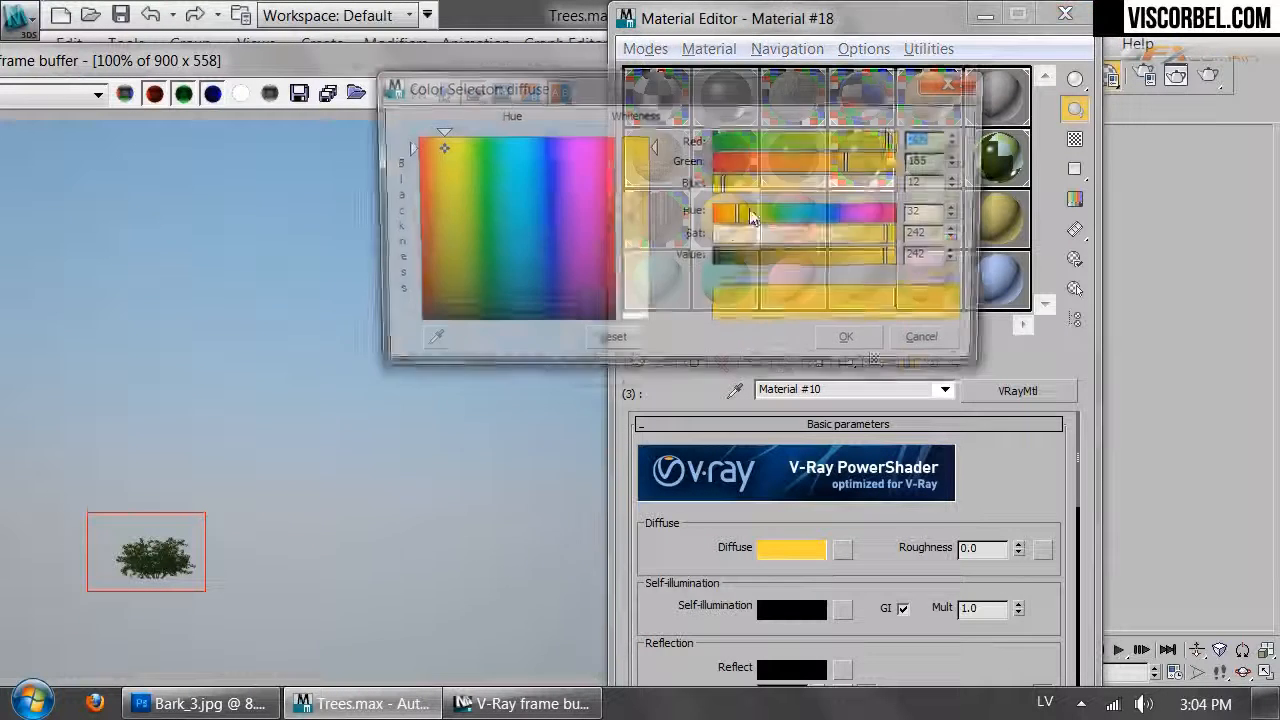
pyautogui.moveTo(737, 214); pyautogui.dragTo(812, 239)
pyautogui.click(848, 341)
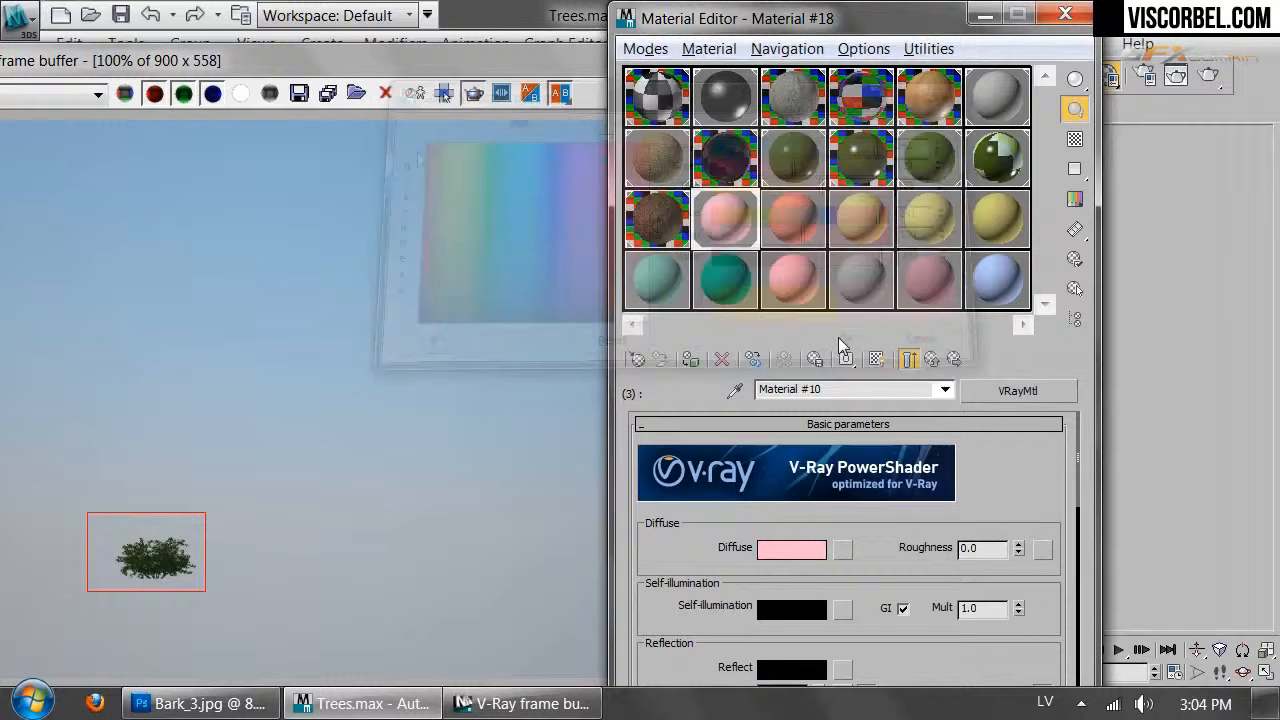
pyautogui.moveTo(886, 644); pyautogui.dragTo(892, 519)
pyautogui.click(1209, 79)
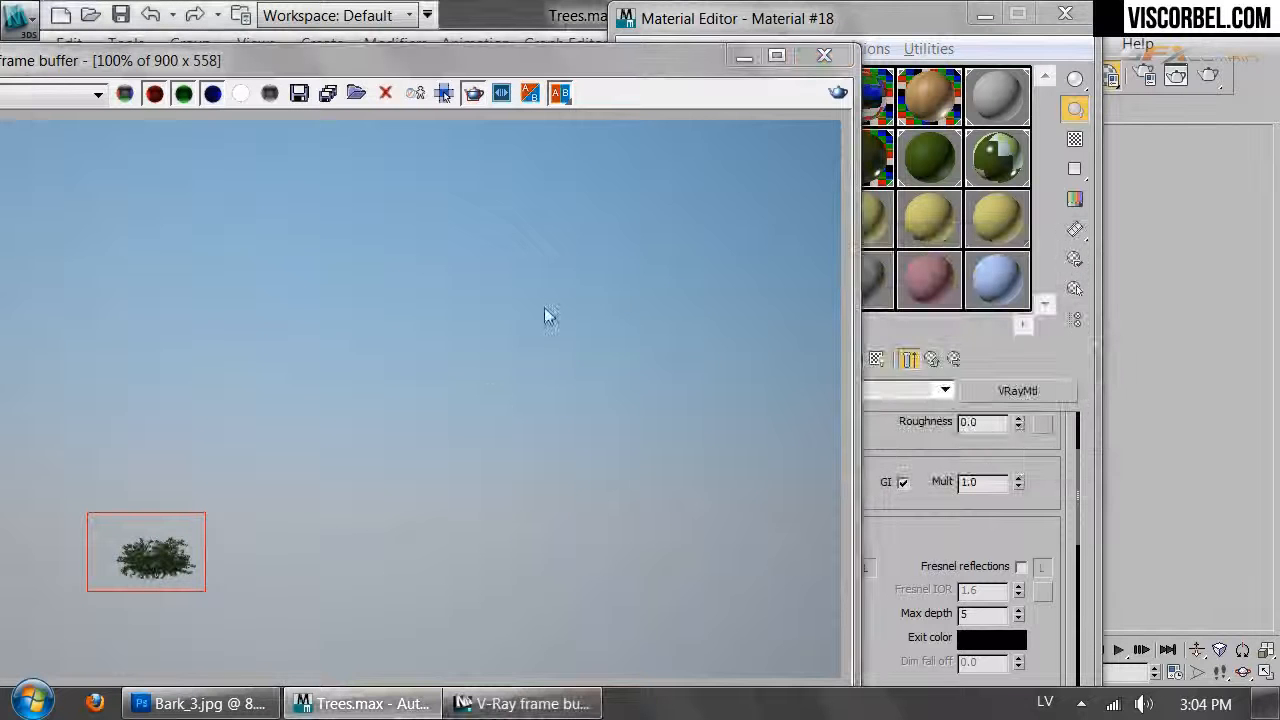
pyautogui.scroll(1, 572, 482)
pyautogui.scroll(2, 243, 568)
pyautogui.scroll(-2, 243, 568)
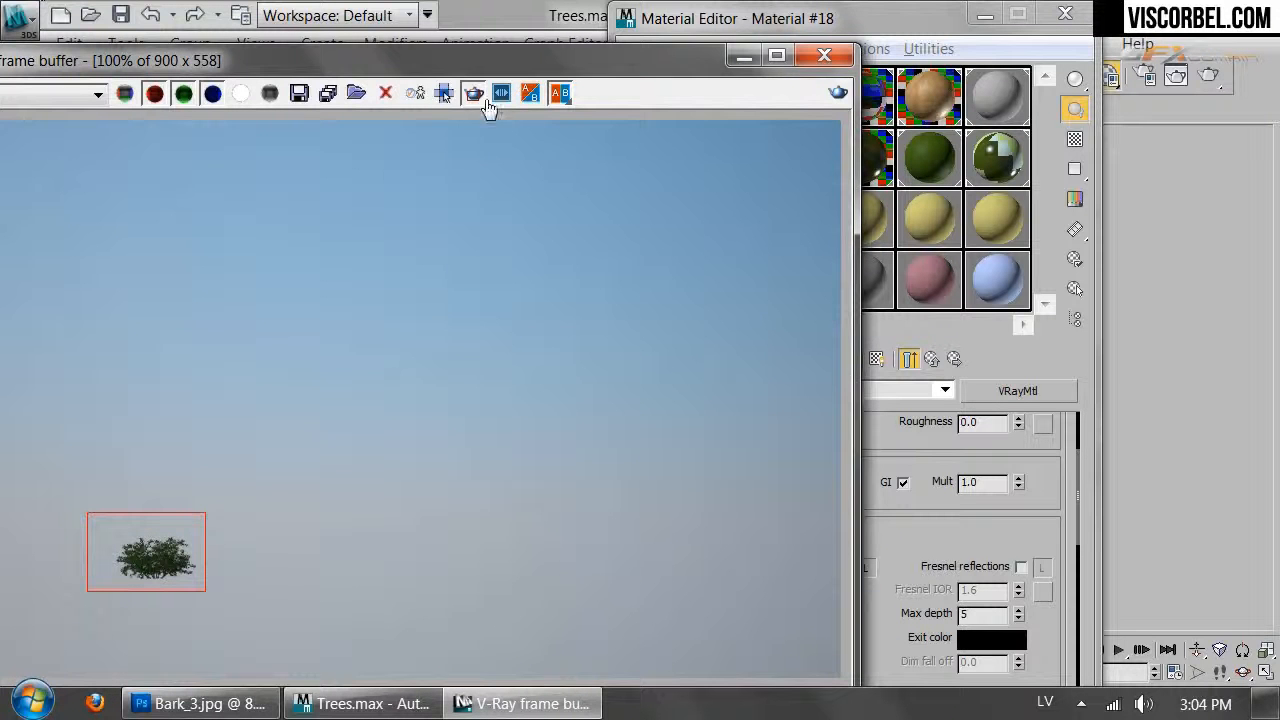
# Brighten Material #9's front reflection, set a dark green diffuse, and test-render the tree
pyautogui.click(994, 526)
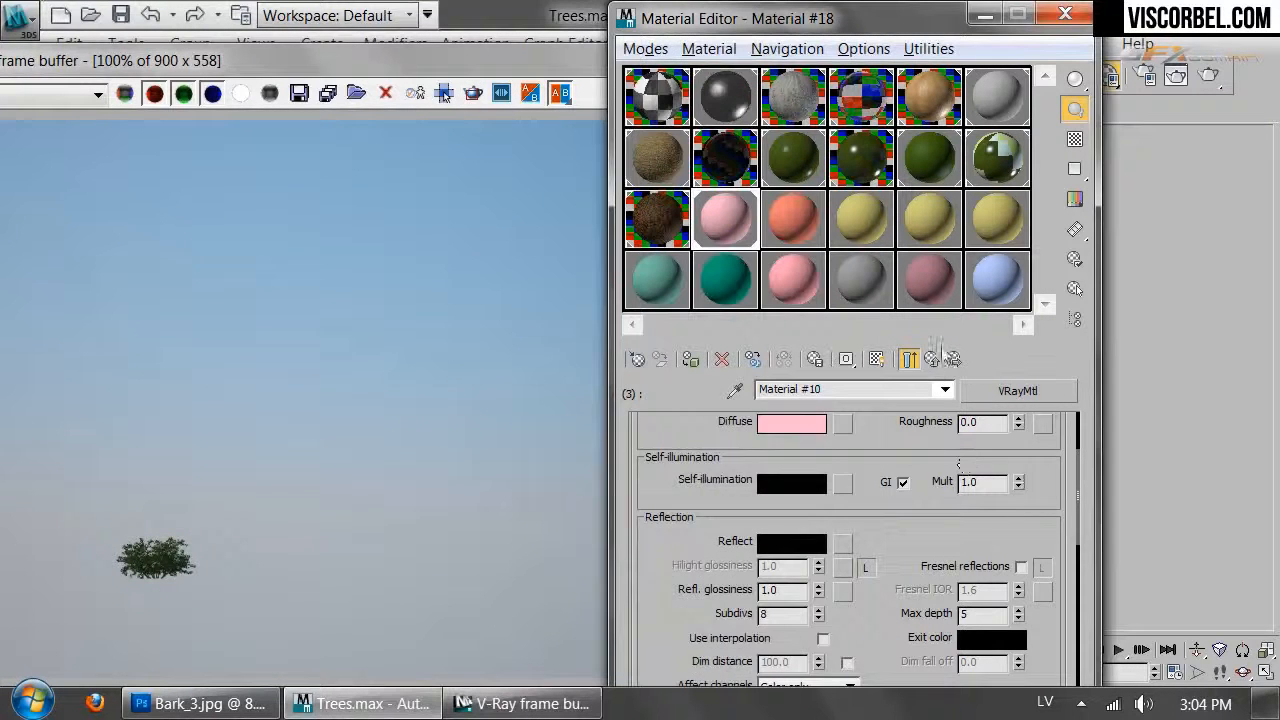
pyautogui.click(931, 359)
pyautogui.click(866, 580)
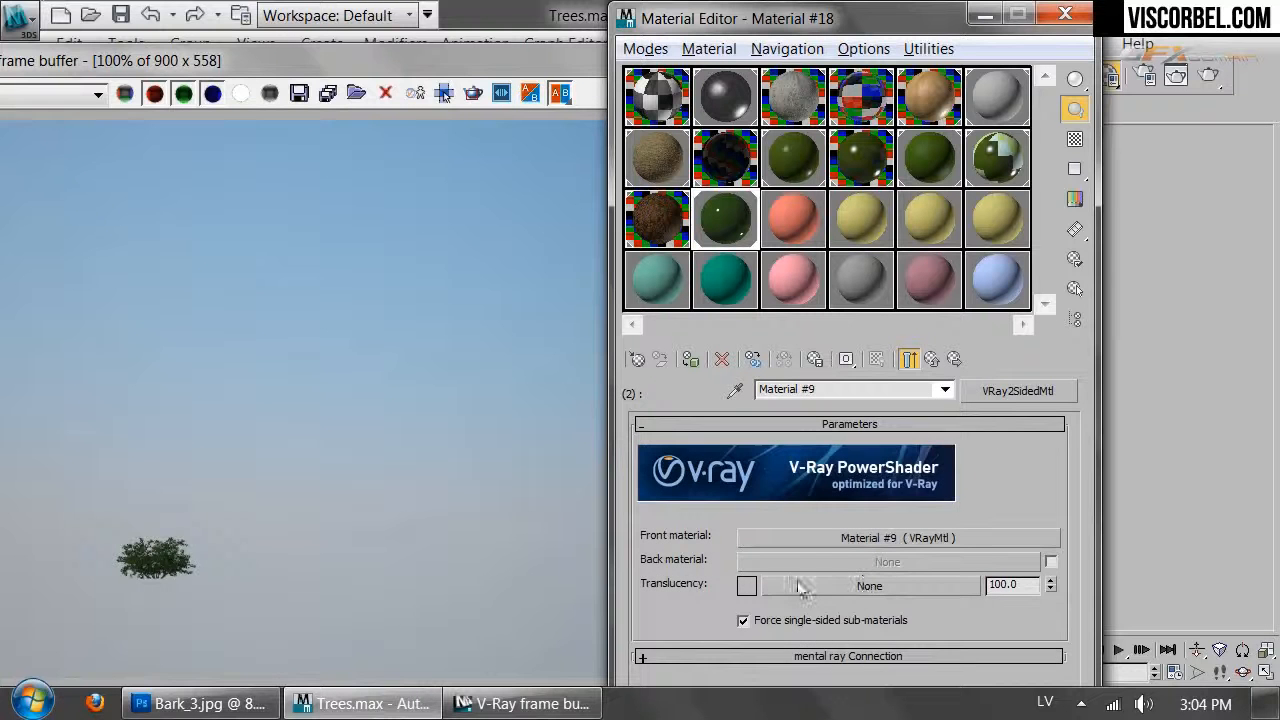
pyautogui.click(837, 540)
pyautogui.moveTo(712, 536); pyautogui.dragTo(698, 503)
pyautogui.click(817, 487)
pyautogui.moveTo(730, 258); pyautogui.dragTo(756, 263)
pyautogui.click(854, 346)
pyautogui.moveTo(888, 450); pyautogui.dragTo(888, 556)
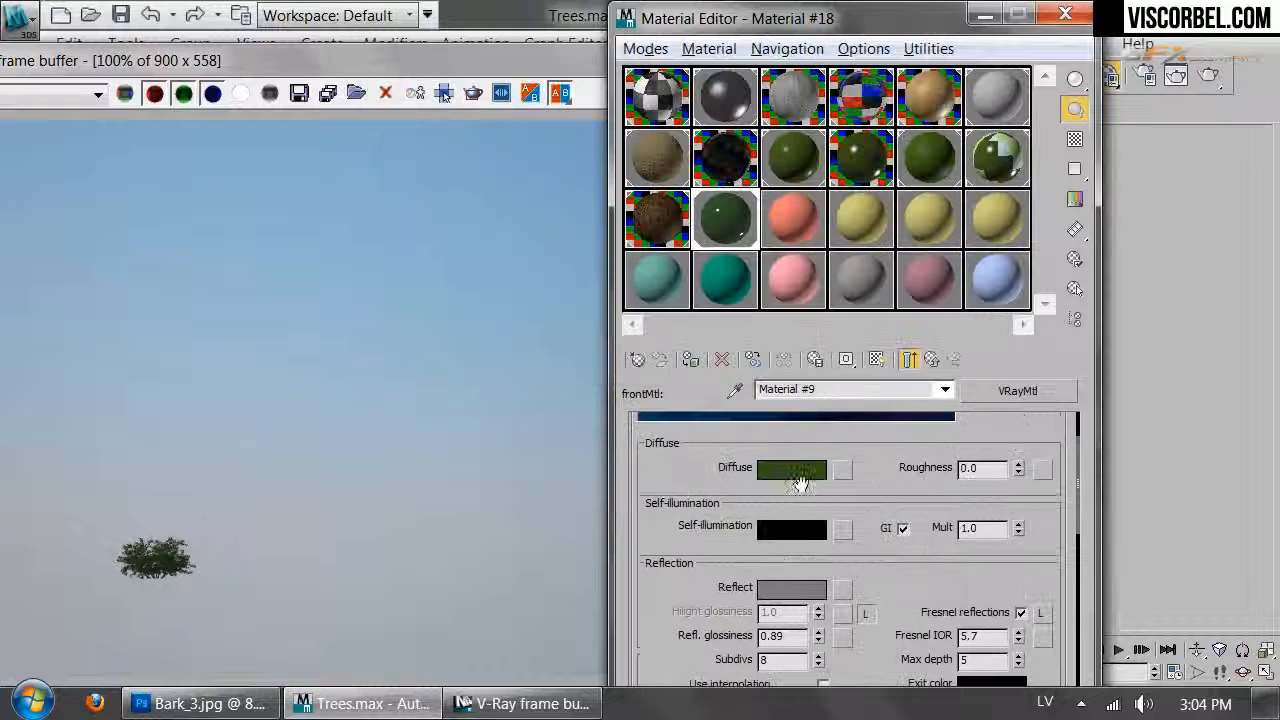
pyautogui.click(791, 468)
pyautogui.click(865, 352)
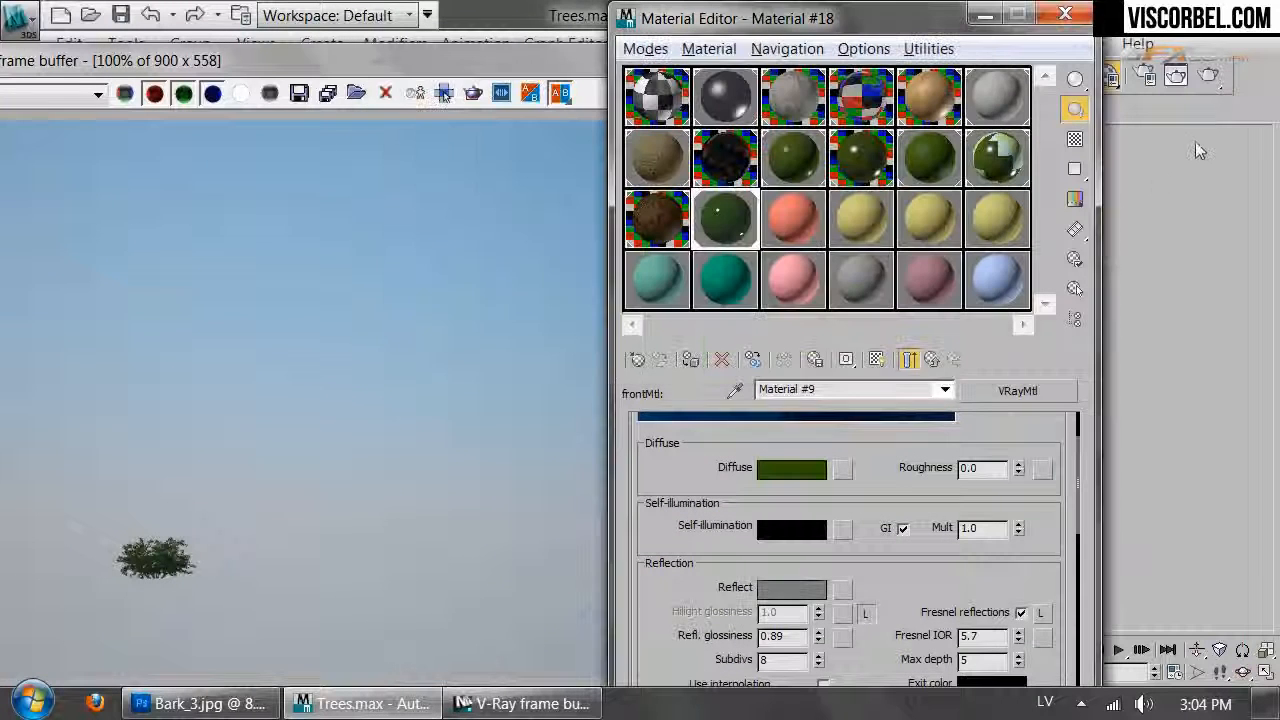
pyautogui.hotkey('shift', 'q')
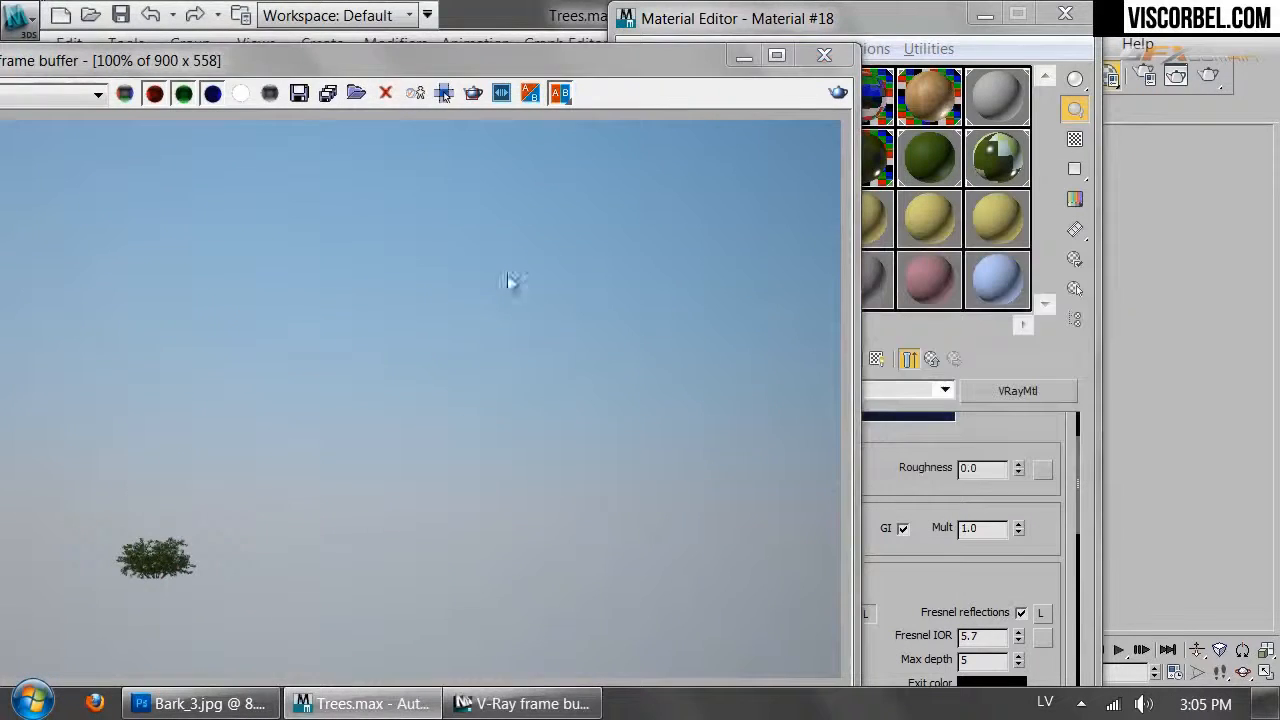
pyautogui.click(824, 55)
# Unhide all objects and render the full scene with the house and trees
pyautogui.rightClick(367, 338)
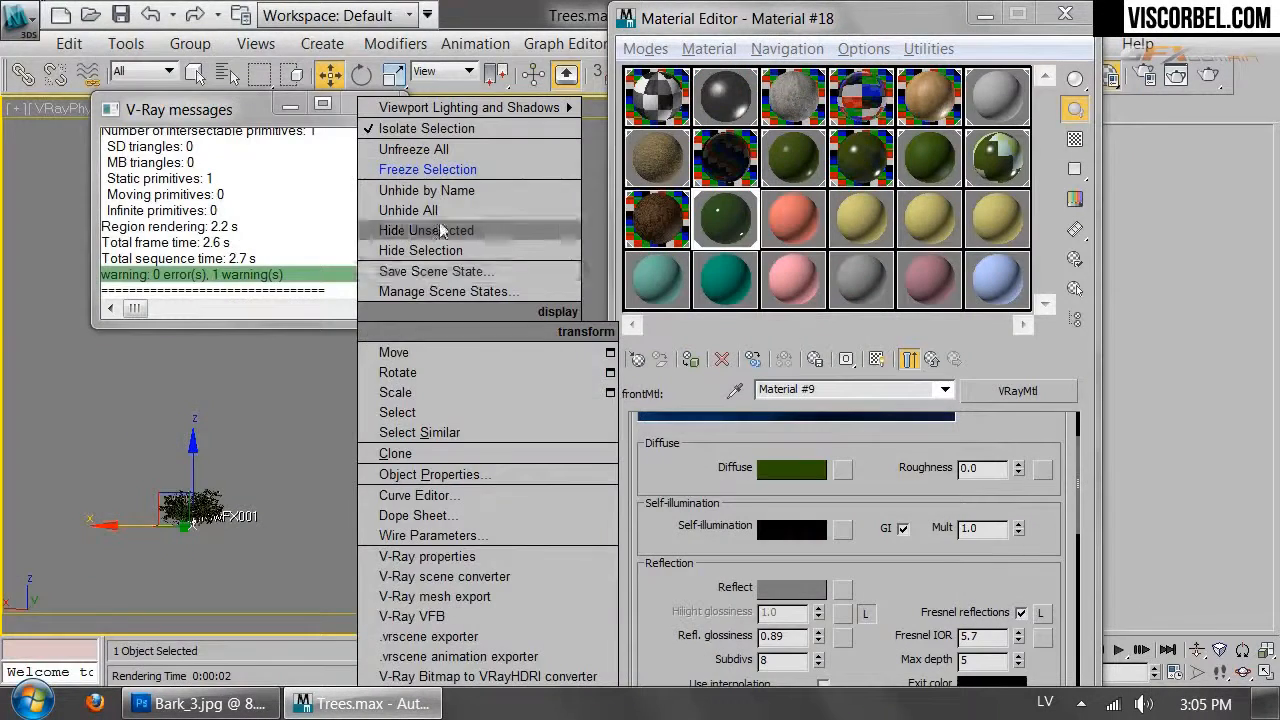
pyautogui.click(439, 232)
pyautogui.click(379, 110)
pyautogui.rightClick(460, 265)
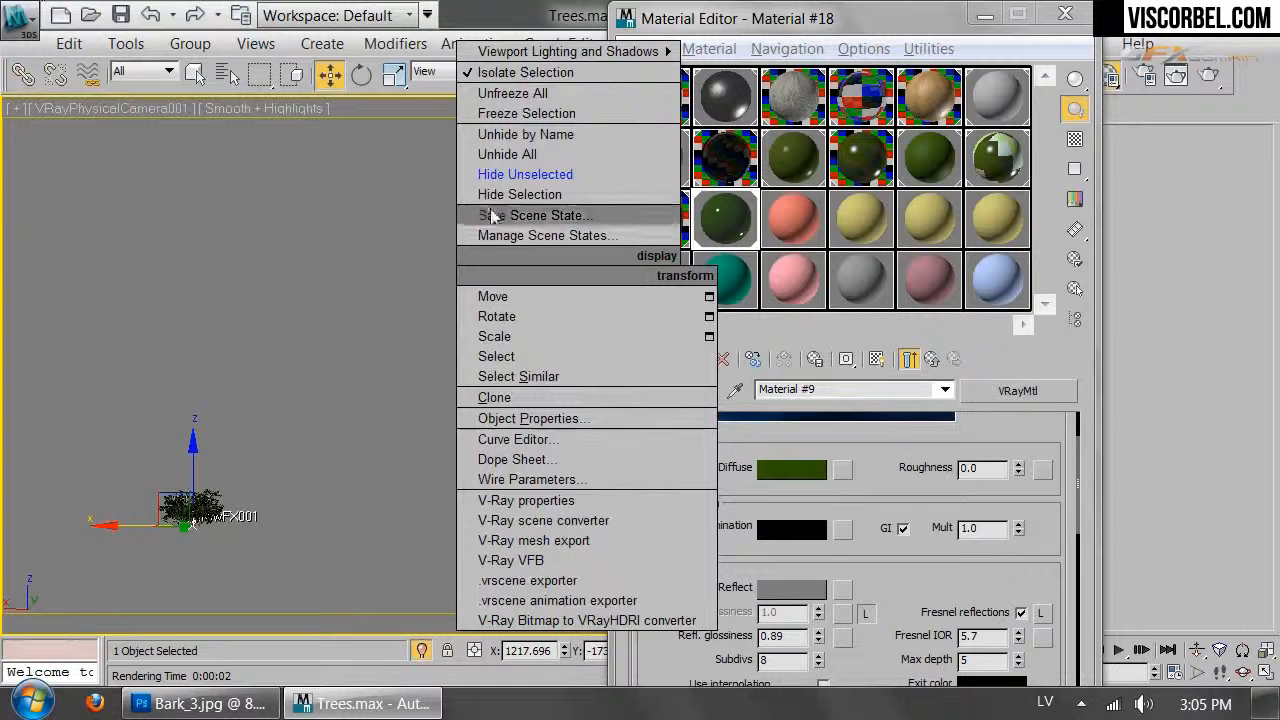
pyautogui.click(510, 160)
pyautogui.click(763, 426)
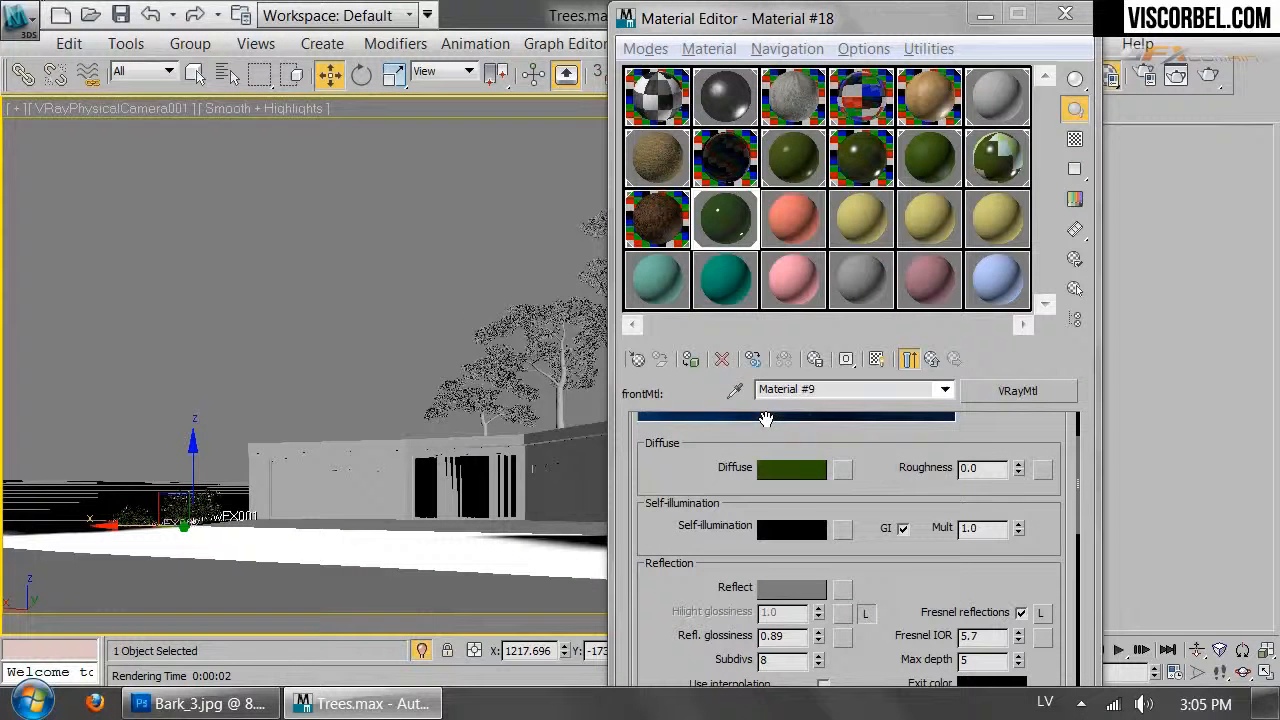
pyautogui.click(1209, 75)
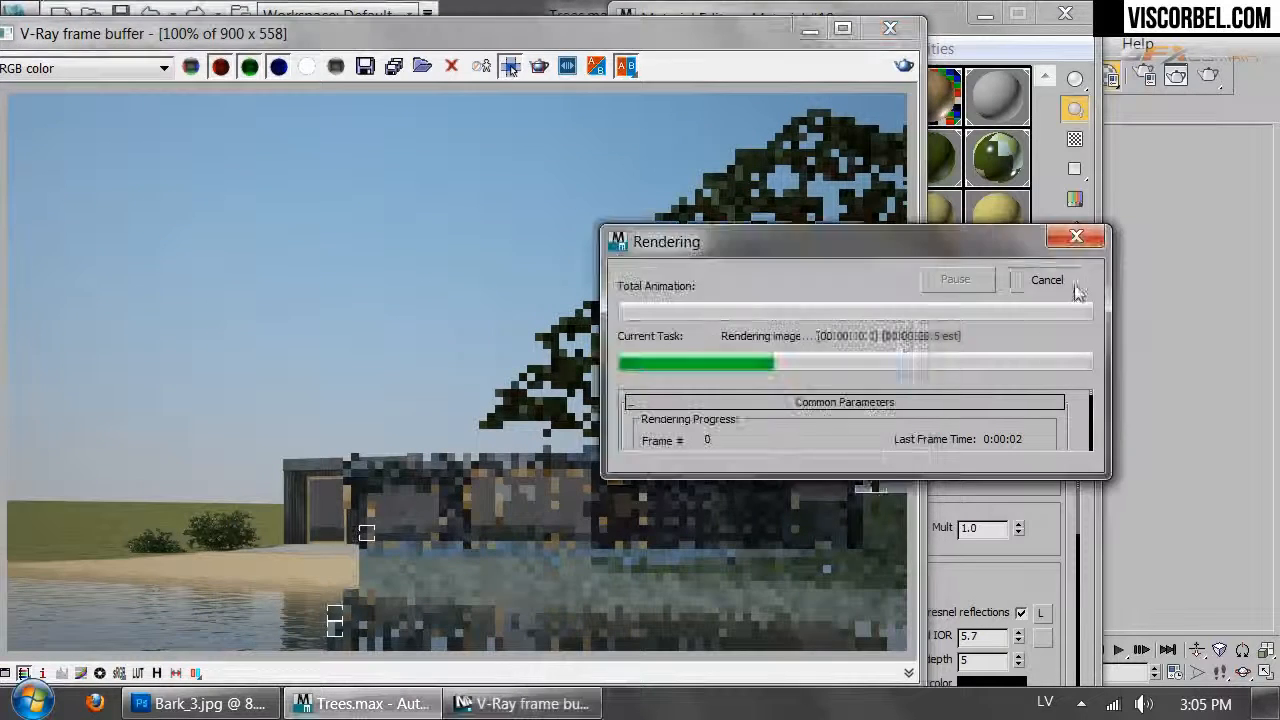
pyautogui.click(893, 32)
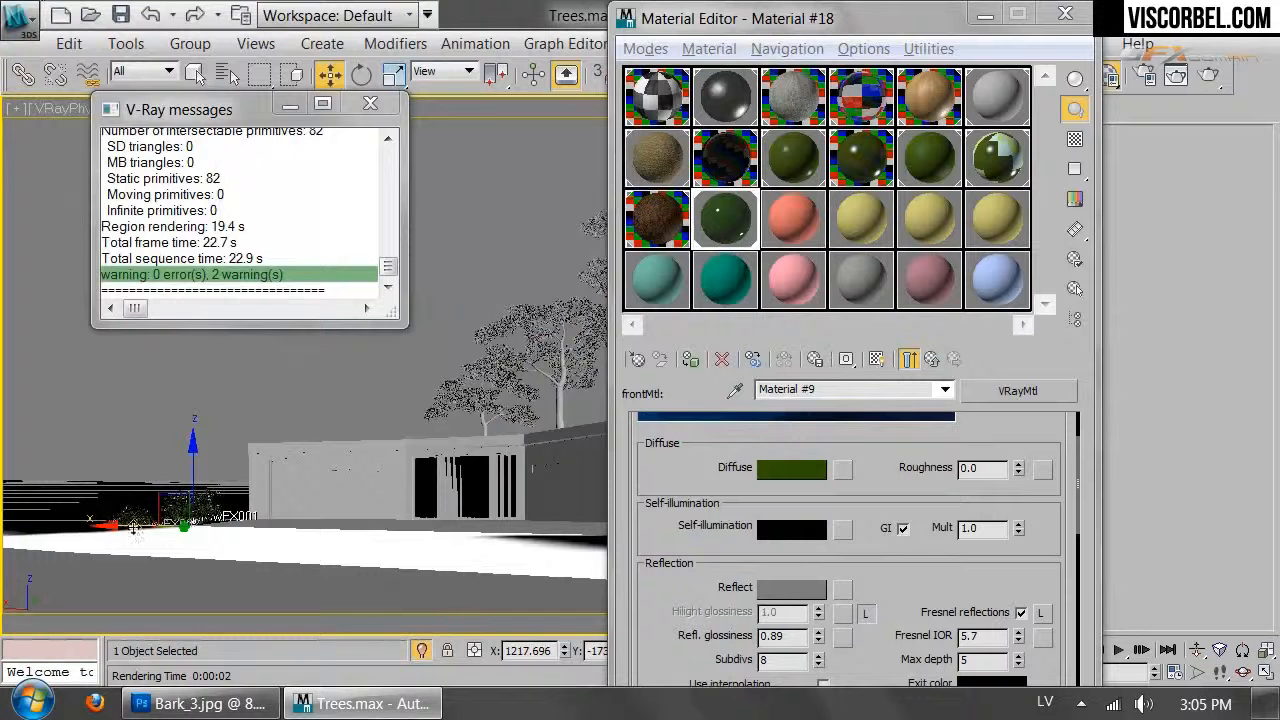
# Close the render messages window and the Material Editor
pyautogui.moveTo(89, 456); pyautogui.dragTo(148, 588)
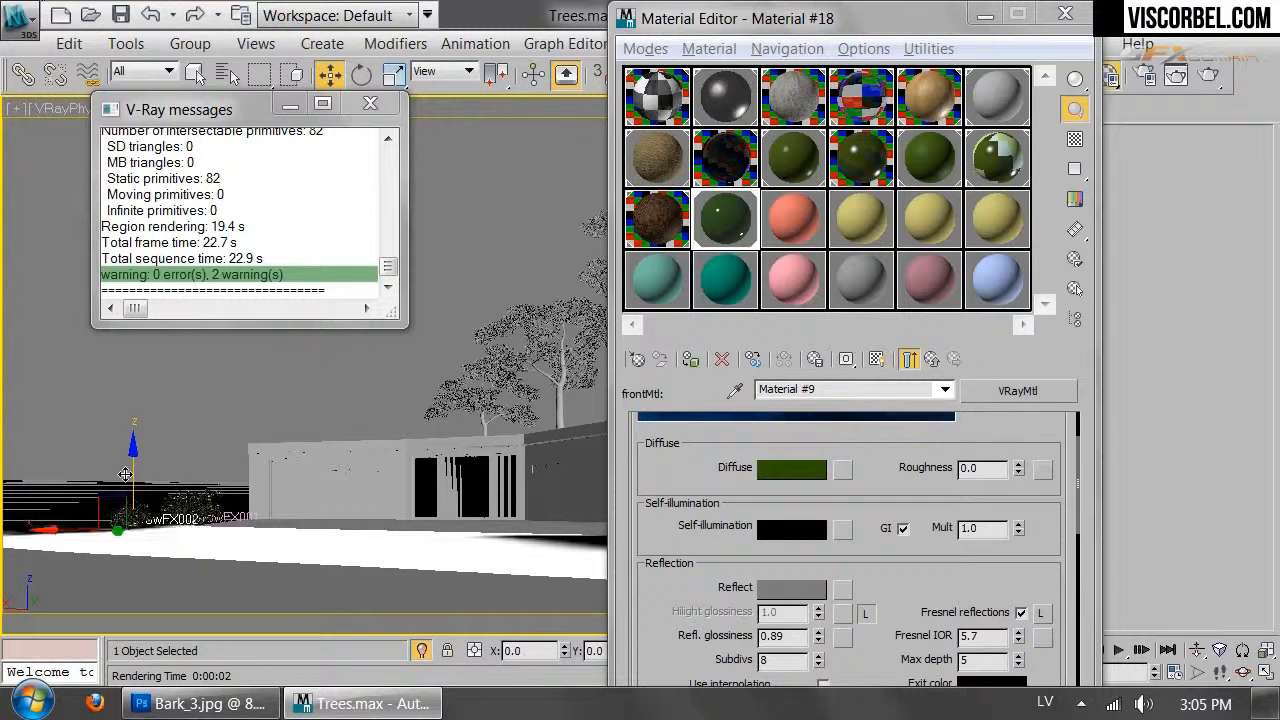
pyautogui.click(219, 462)
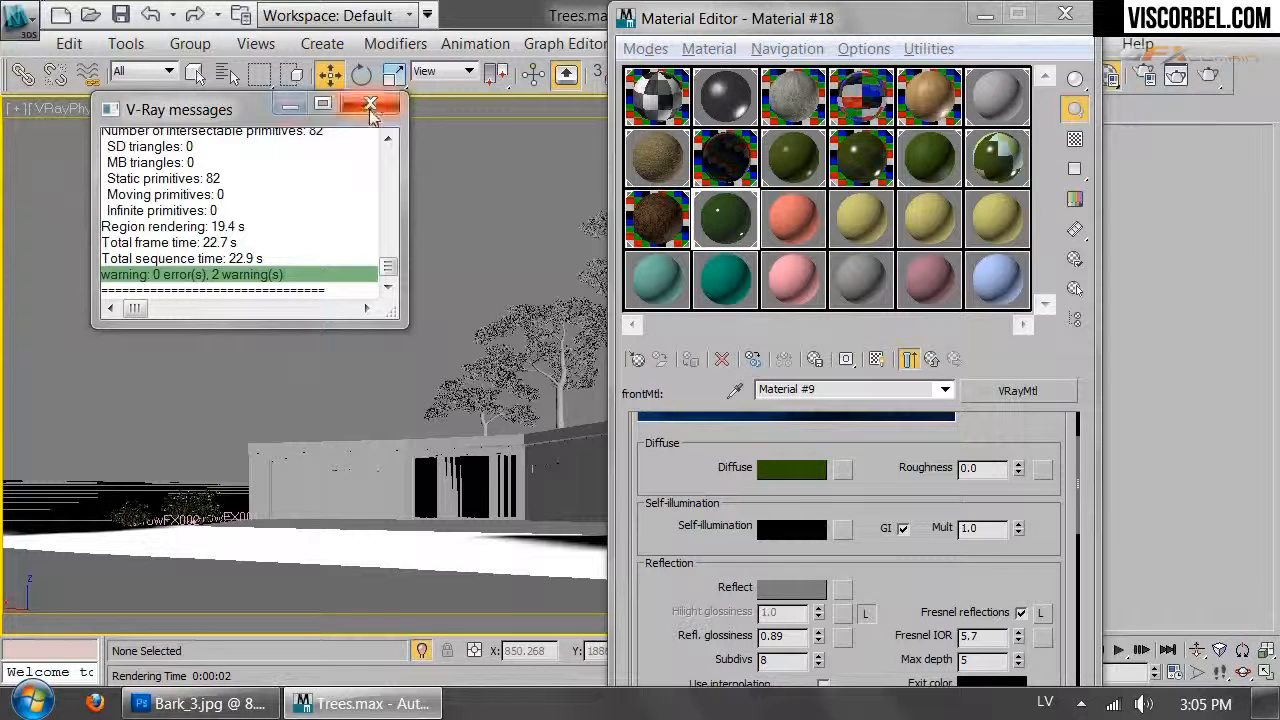
pyautogui.click(370, 103)
pyautogui.click(1062, 15)
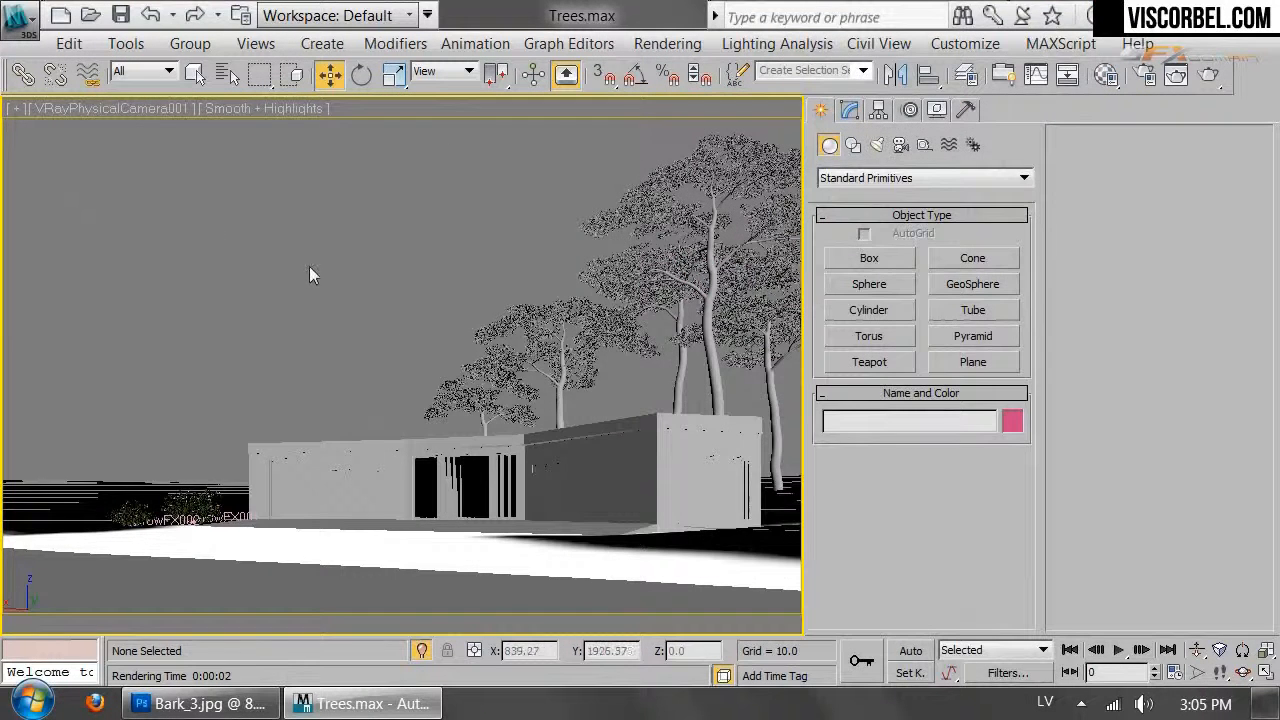
# Set the three lower-left bushes to Display as Box in Object Properties
pyautogui.click(208, 565)
pyautogui.rightClick(209, 303)
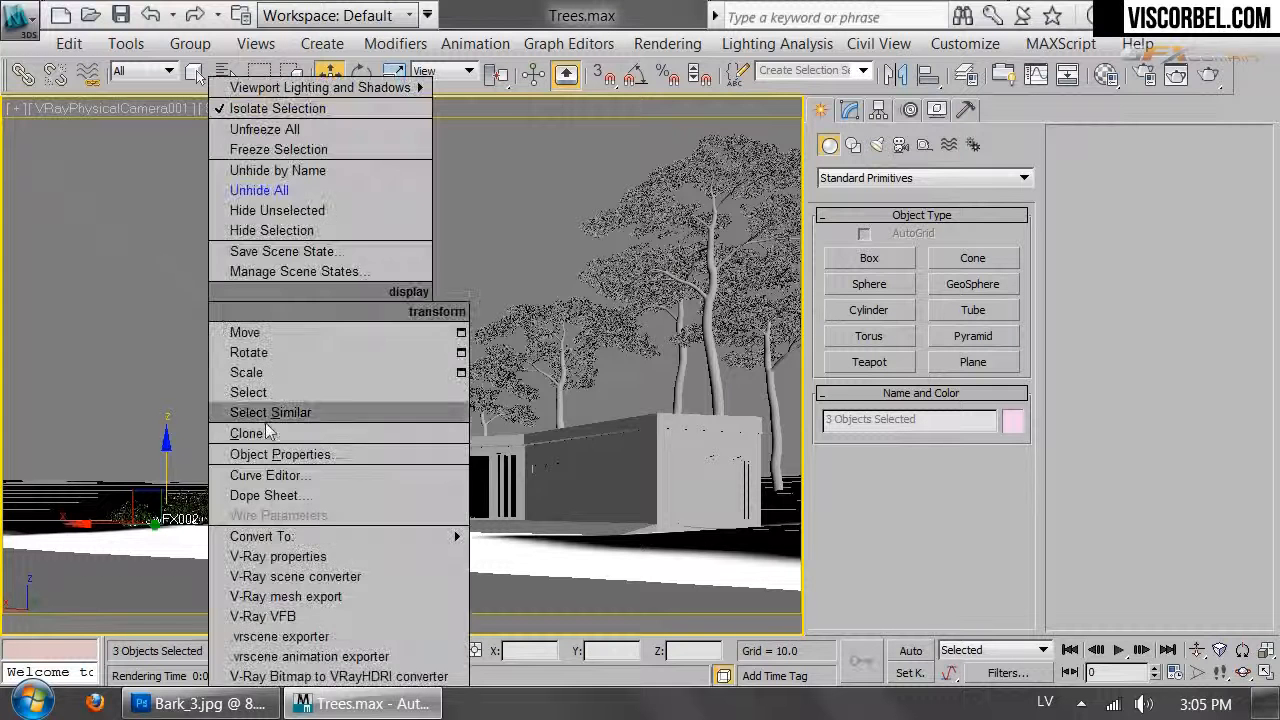
pyautogui.click(286, 452)
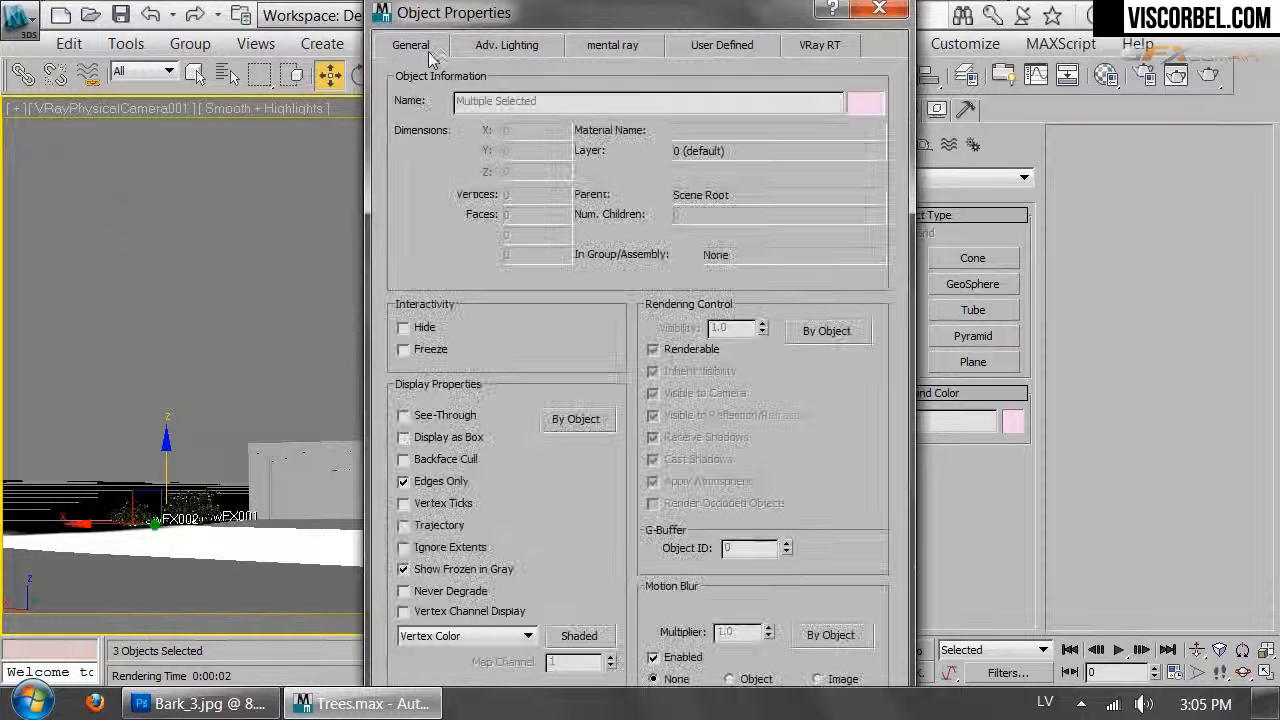
pyautogui.click(427, 440)
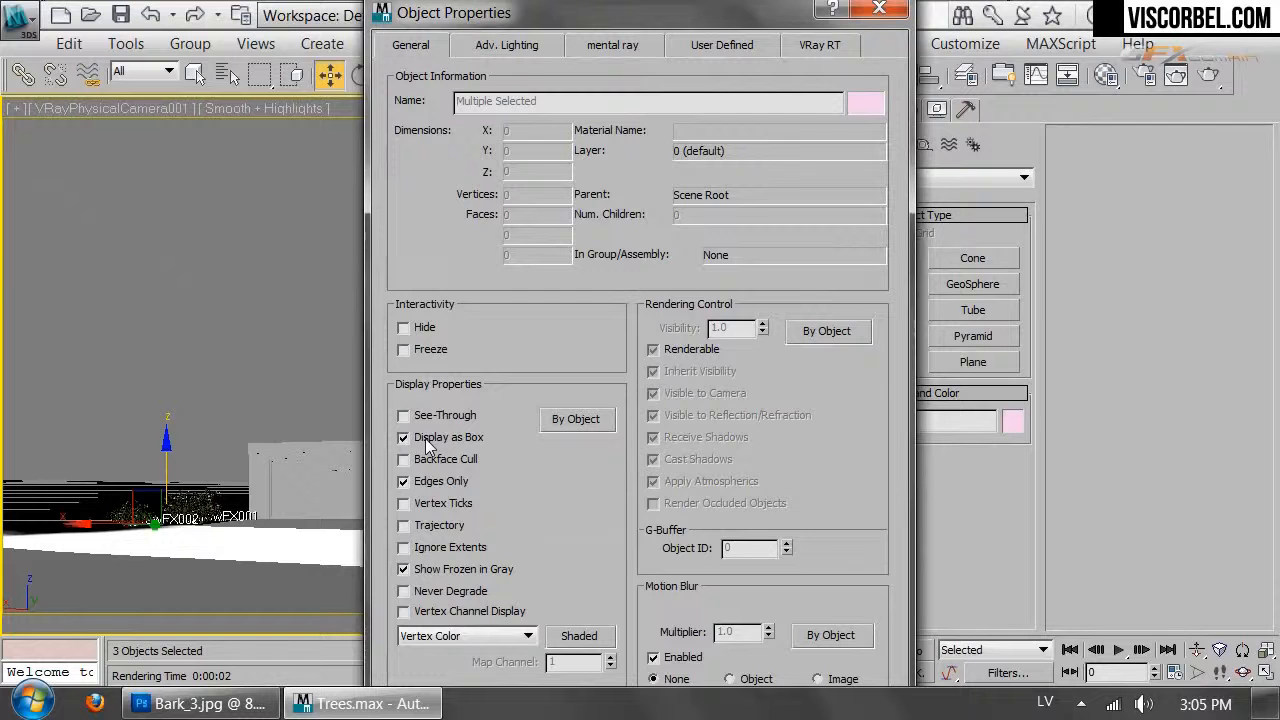
pyautogui.press('Return')
pyautogui.click(253, 290)
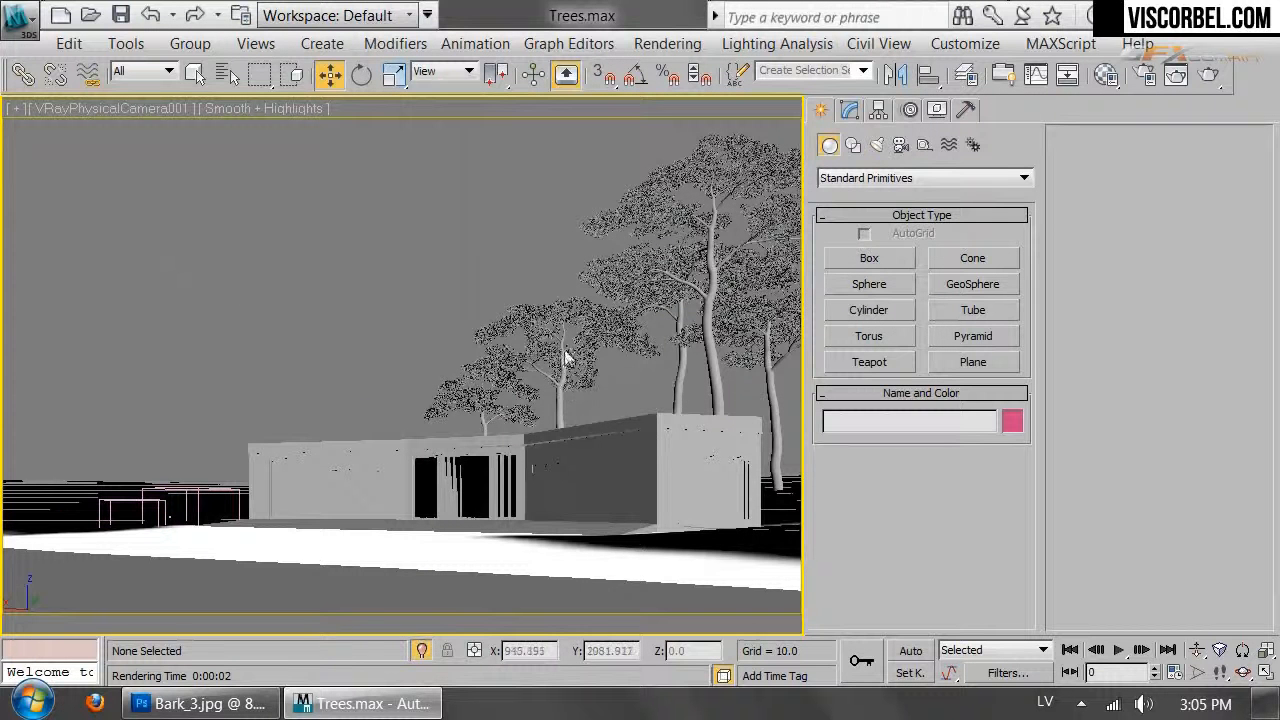
# Unfreeze all objects in the scene
pyautogui.rightClick(535, 322)
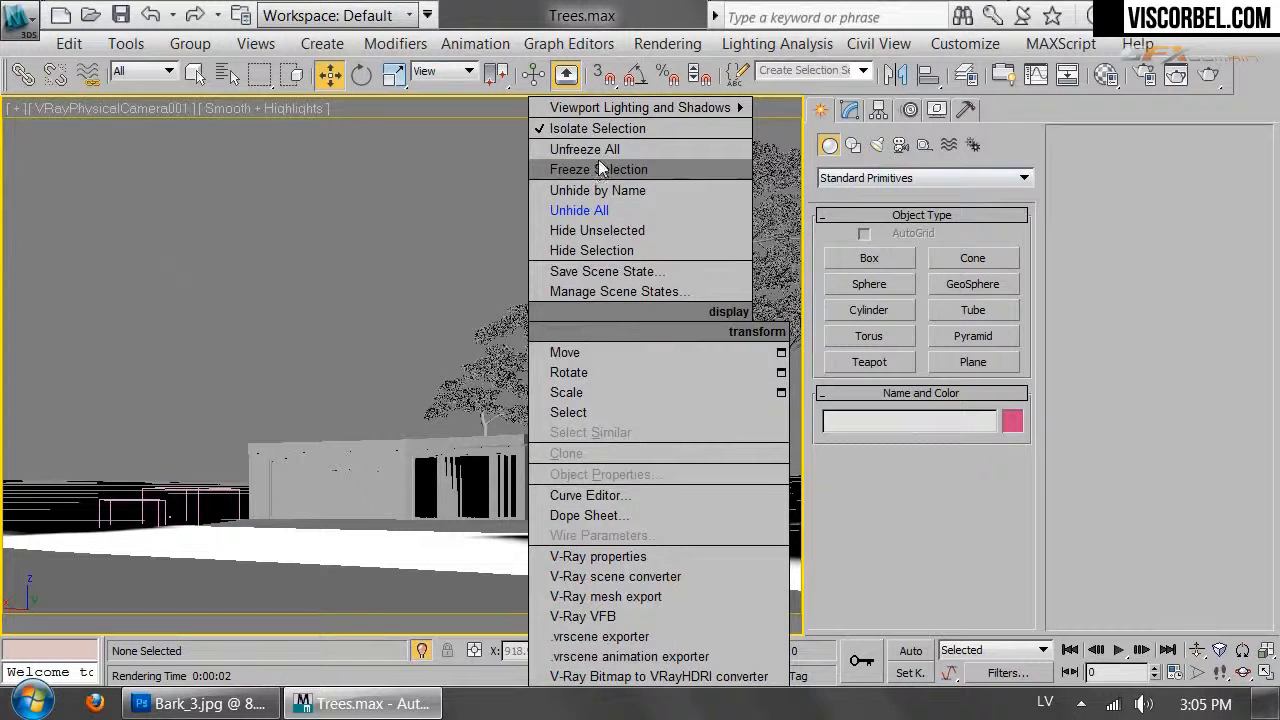
pyautogui.click(600, 148)
pyautogui.click(759, 427)
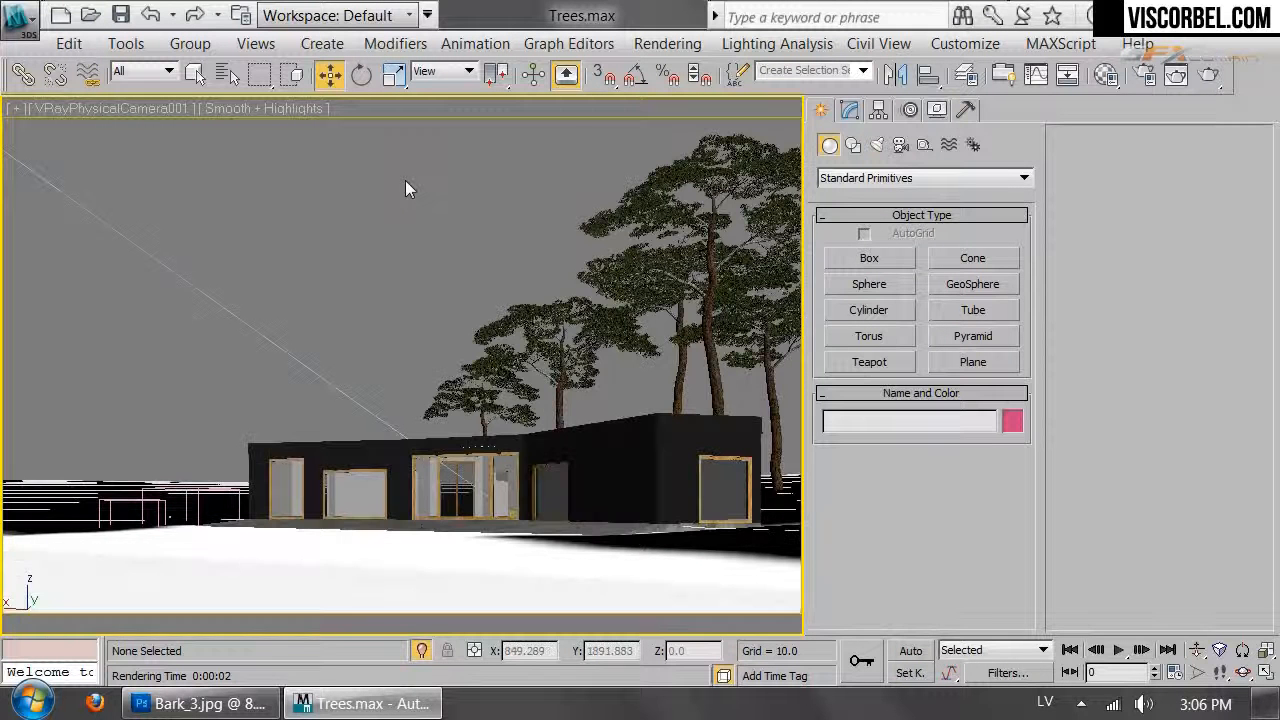
# Set the five tall trees behind the house to Display as Box
pyautogui.moveTo(385, 162); pyautogui.dragTo(784, 410)
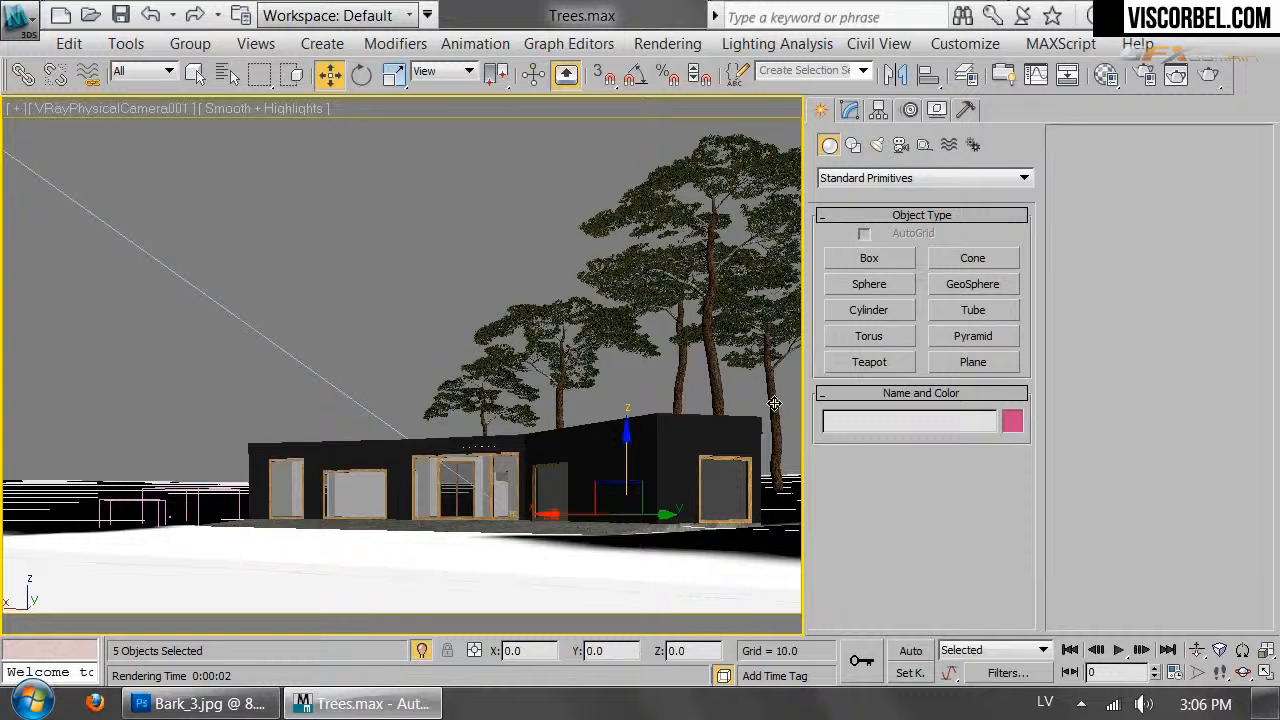
pyautogui.rightClick(772, 316)
pyautogui.click(800, 470)
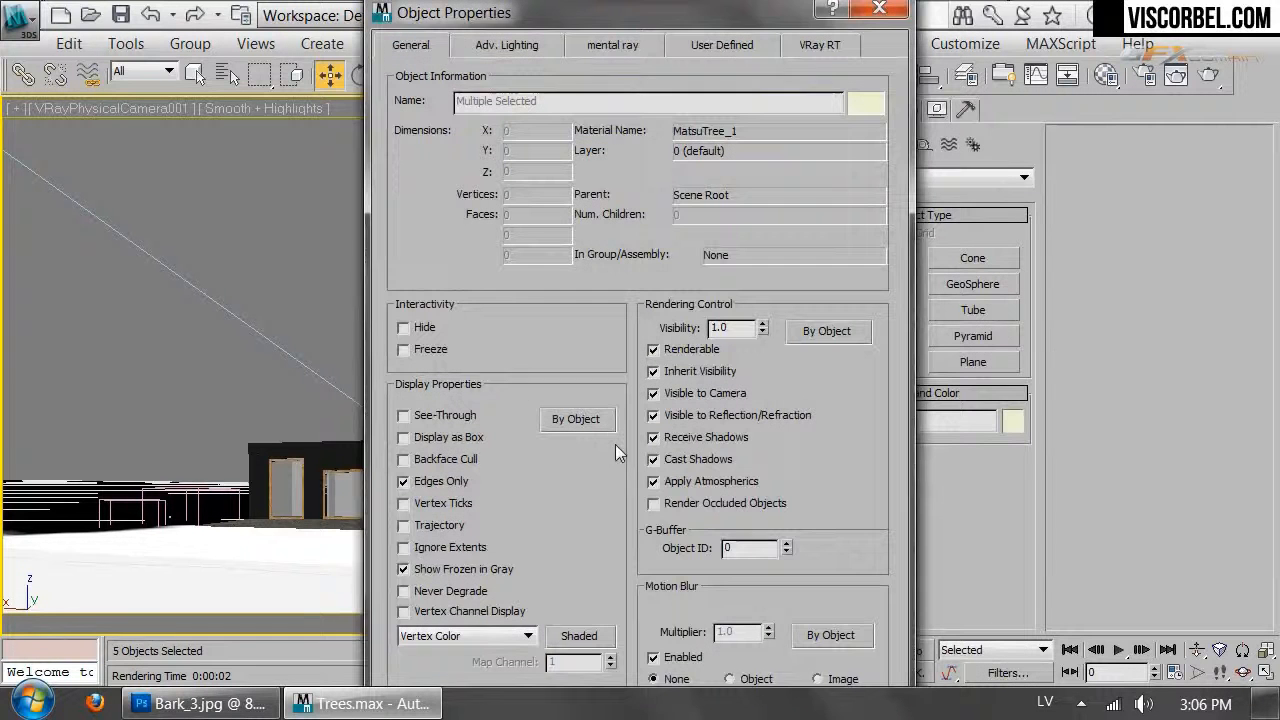
pyautogui.click(451, 441)
pyautogui.press('Return')
pyautogui.click(267, 234)
pyautogui.moveTo(322, 131); pyautogui.dragTo(822, 358)
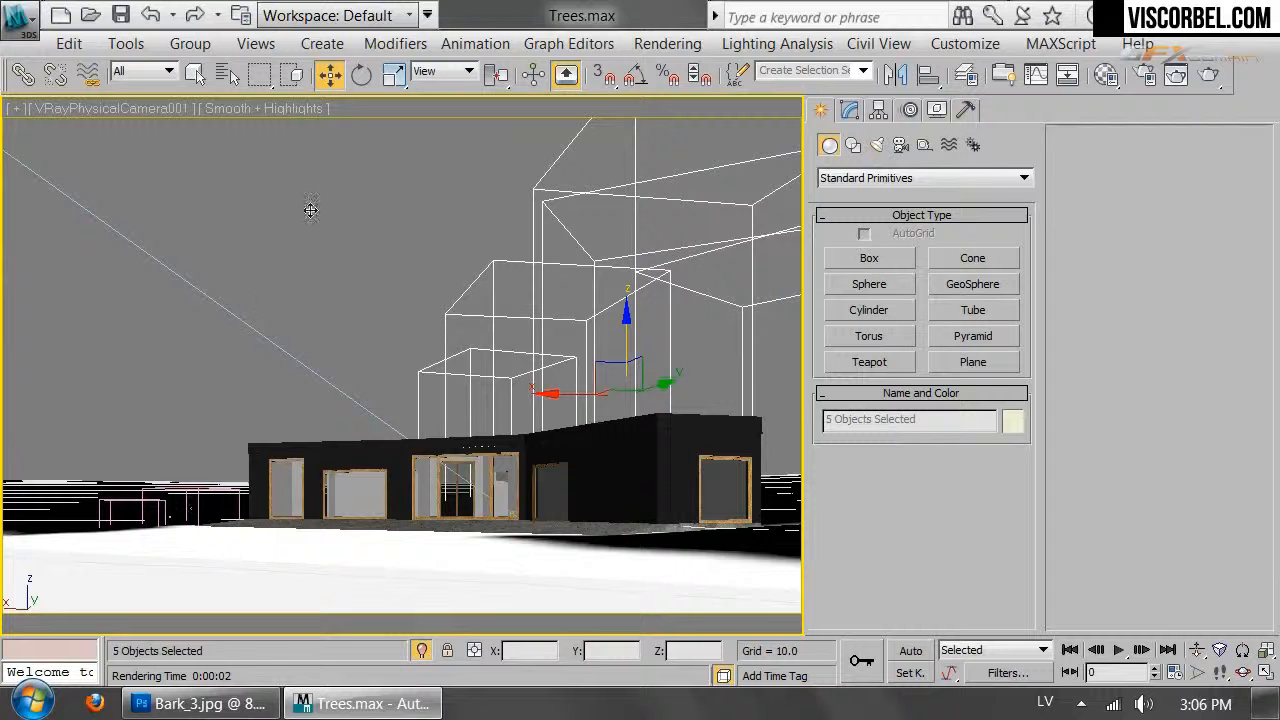
# Create a new layer named Trees in the Layer Manager
pyautogui.hotkey('ctrl', 'd')
pyautogui.click(965, 74)
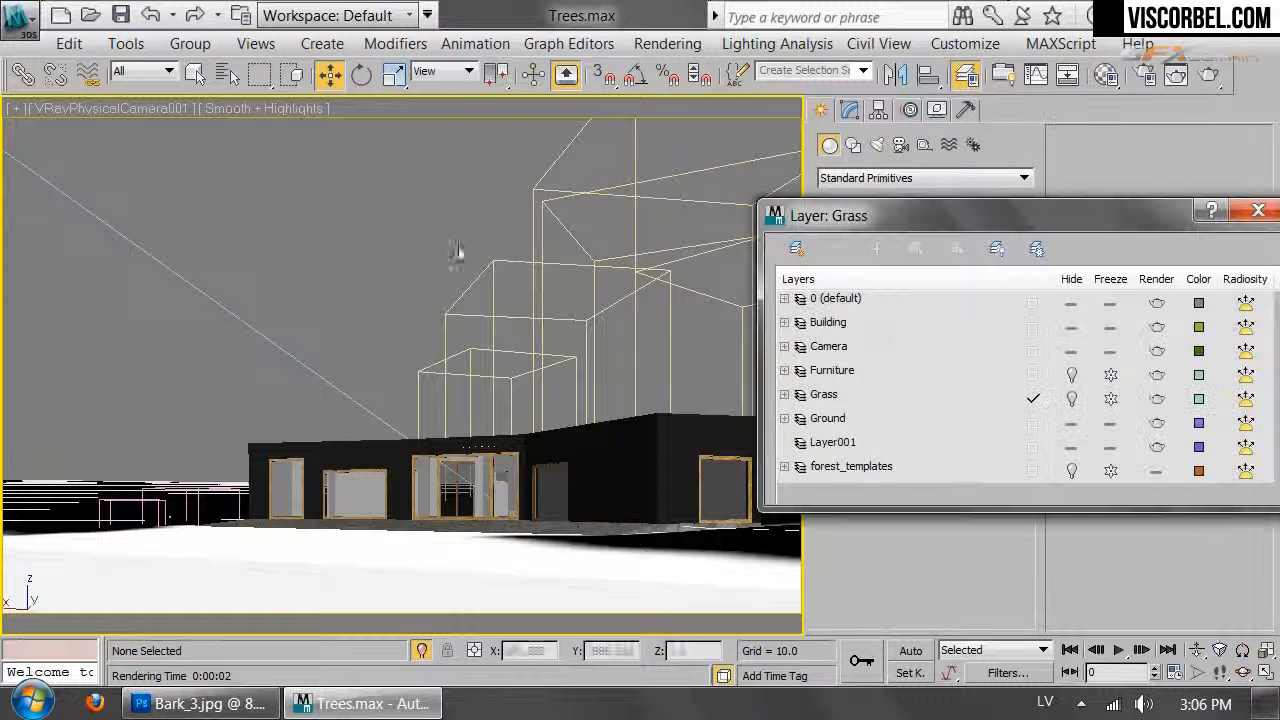
pyautogui.click(796, 248)
pyautogui.click(838, 470)
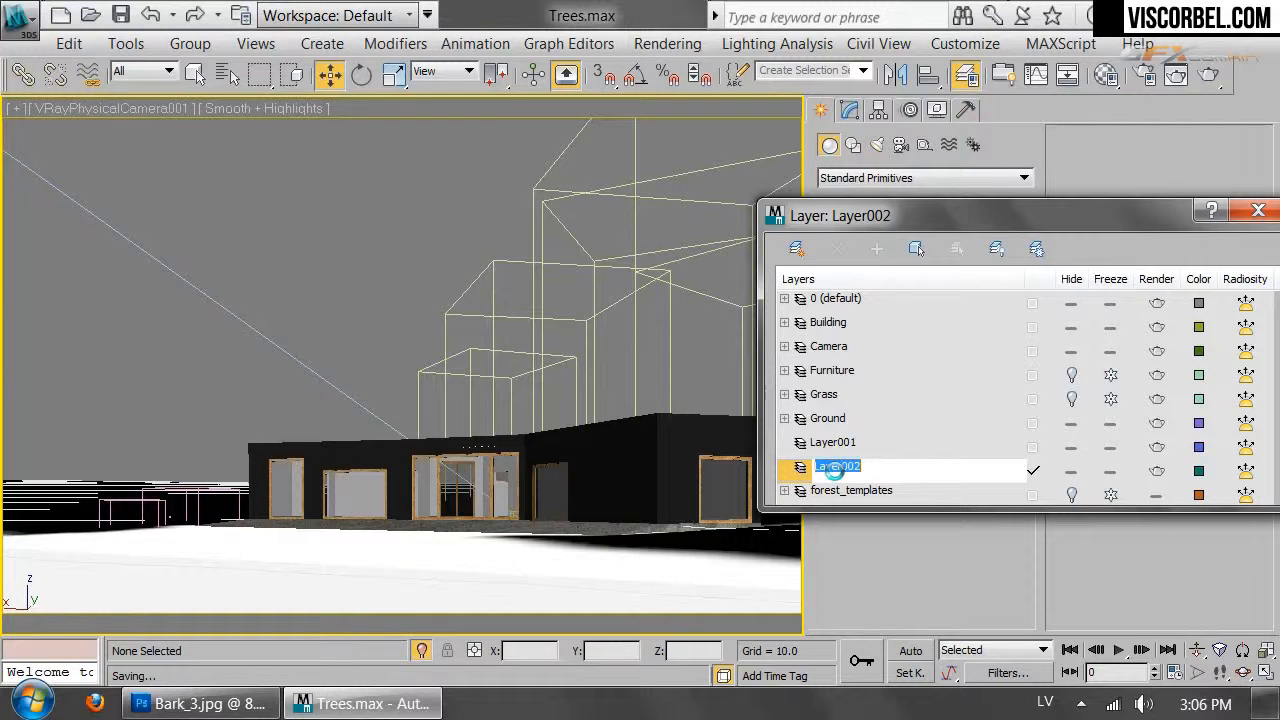
pyautogui.write('Trees')
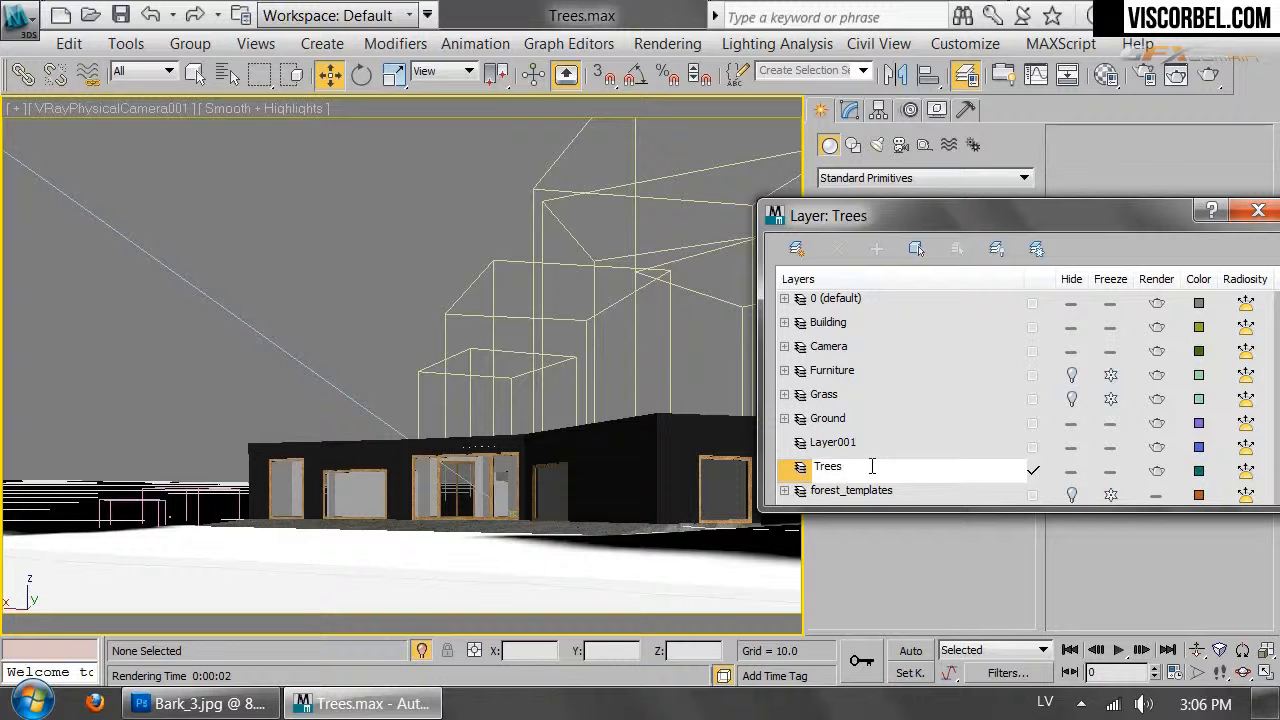
pyautogui.press('Return')
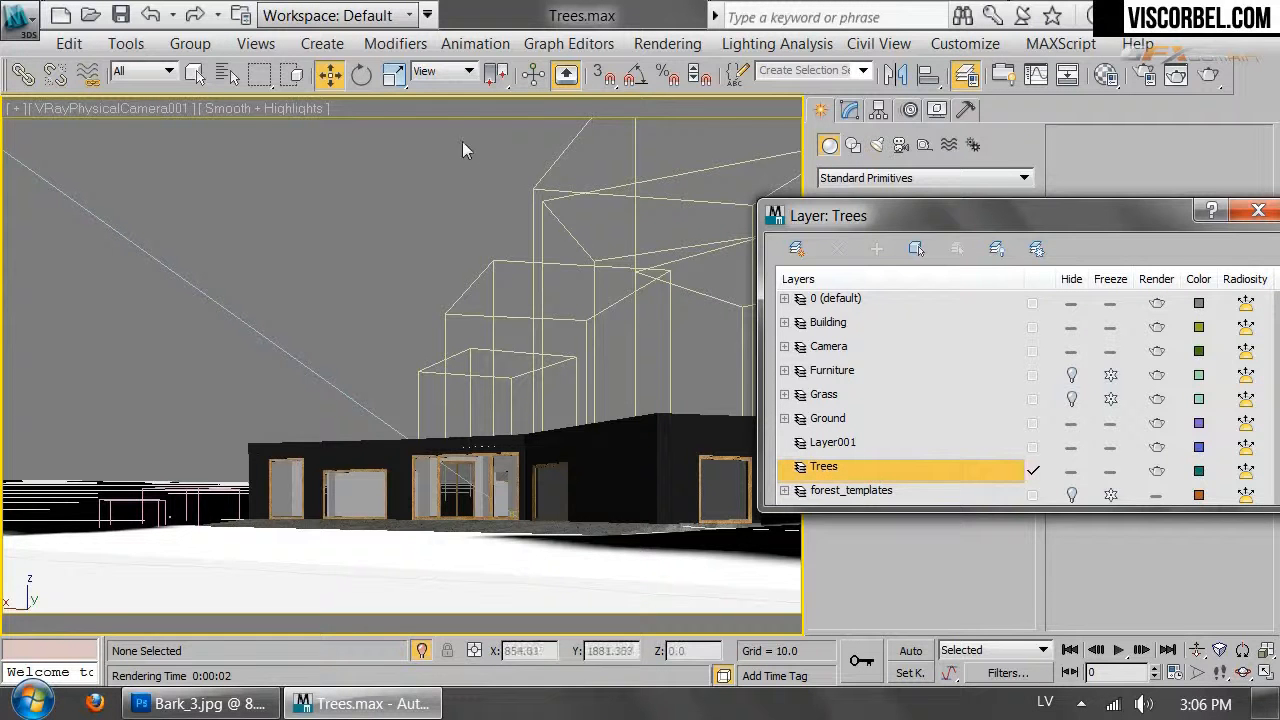
# Add the GrowFX and Pine objects to the Trees layer and freeze it
pyautogui.click(227, 74)
pyautogui.click(408, 244)
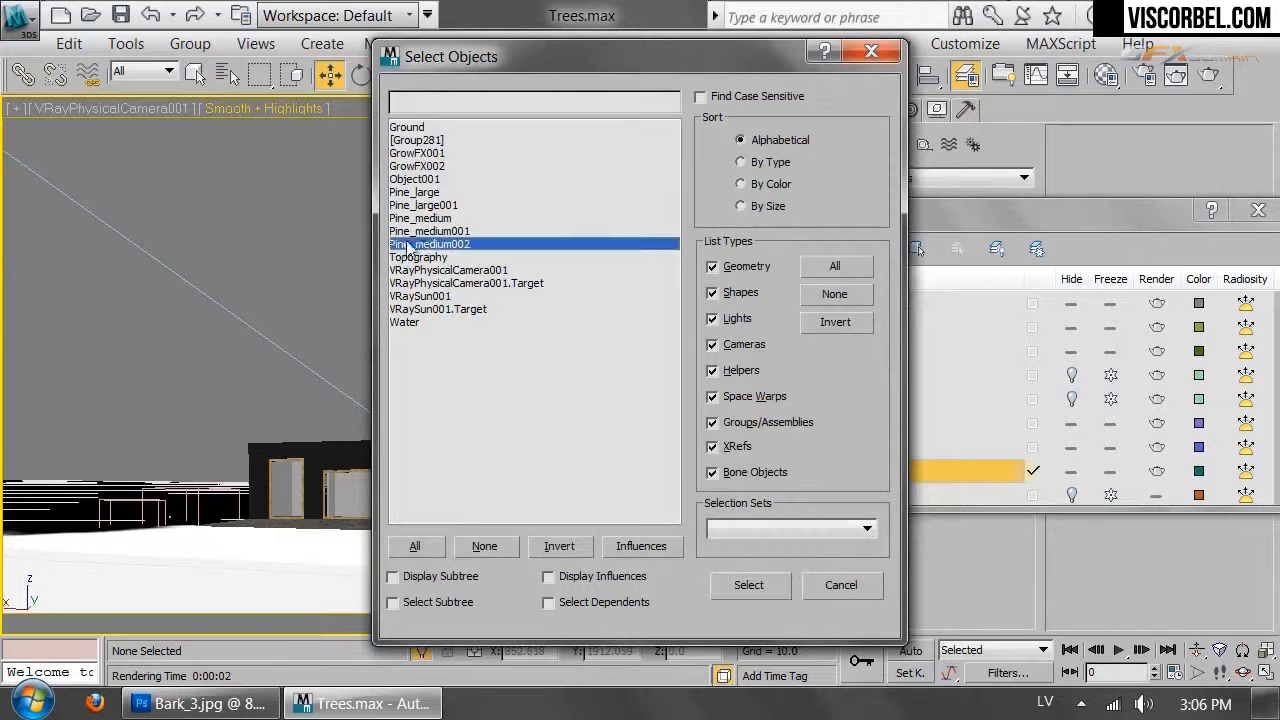
pyautogui.keyDown('shift'); pyautogui.click(408, 193); pyautogui.keyUp('shift')
pyautogui.keyDown('ctrl'); pyautogui.click(415, 166); pyautogui.keyUp('ctrl')
pyautogui.keyDown('ctrl'); pyautogui.click(415, 153); pyautogui.keyUp('ctrl')
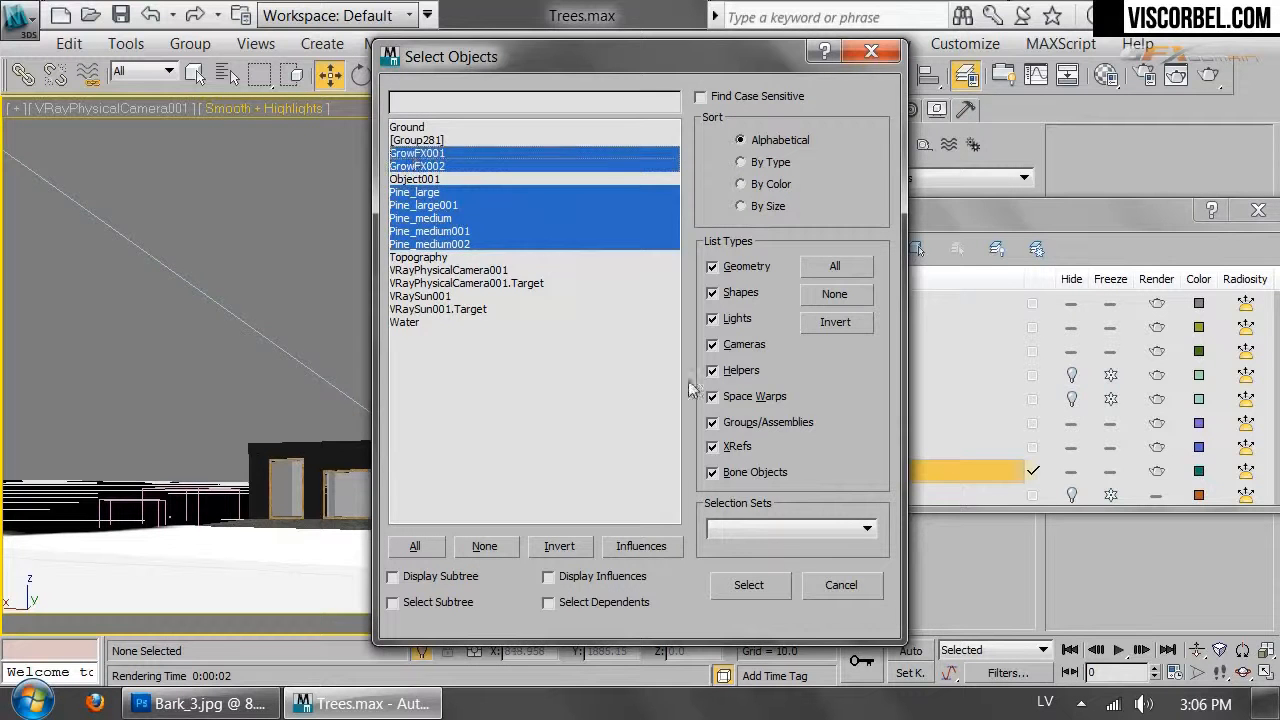
pyautogui.click(749, 586)
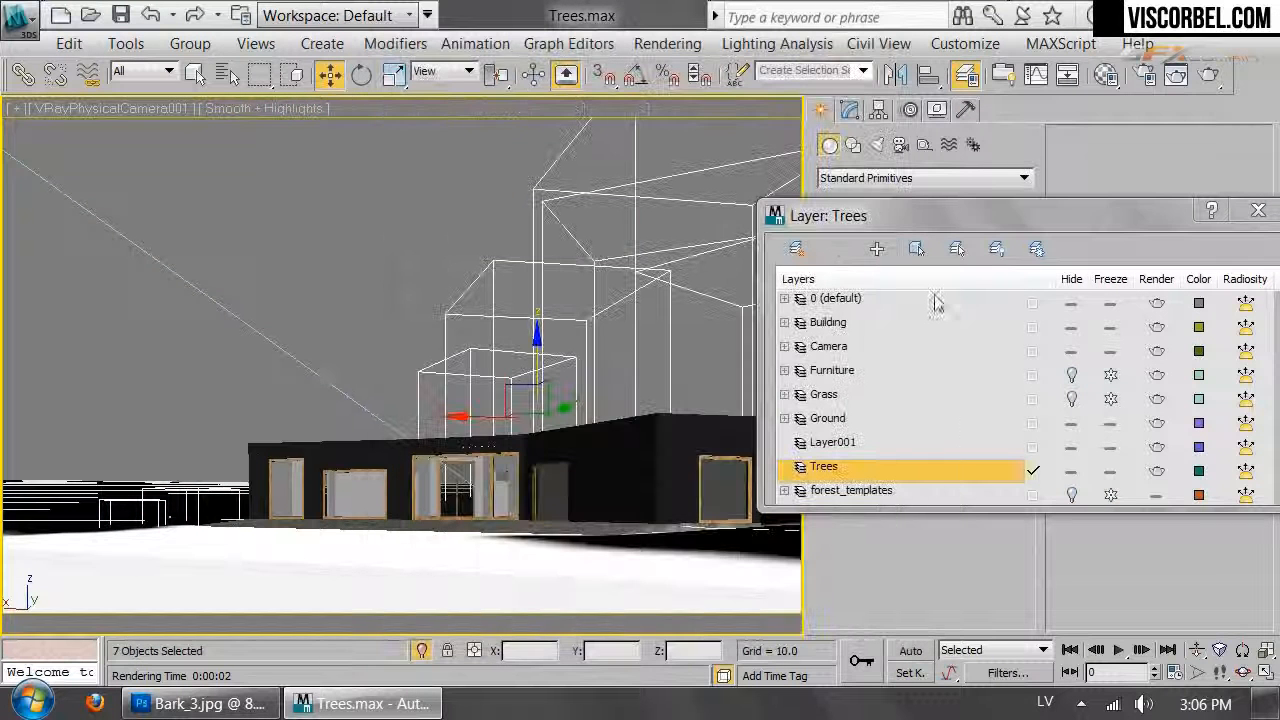
pyautogui.click(872, 256)
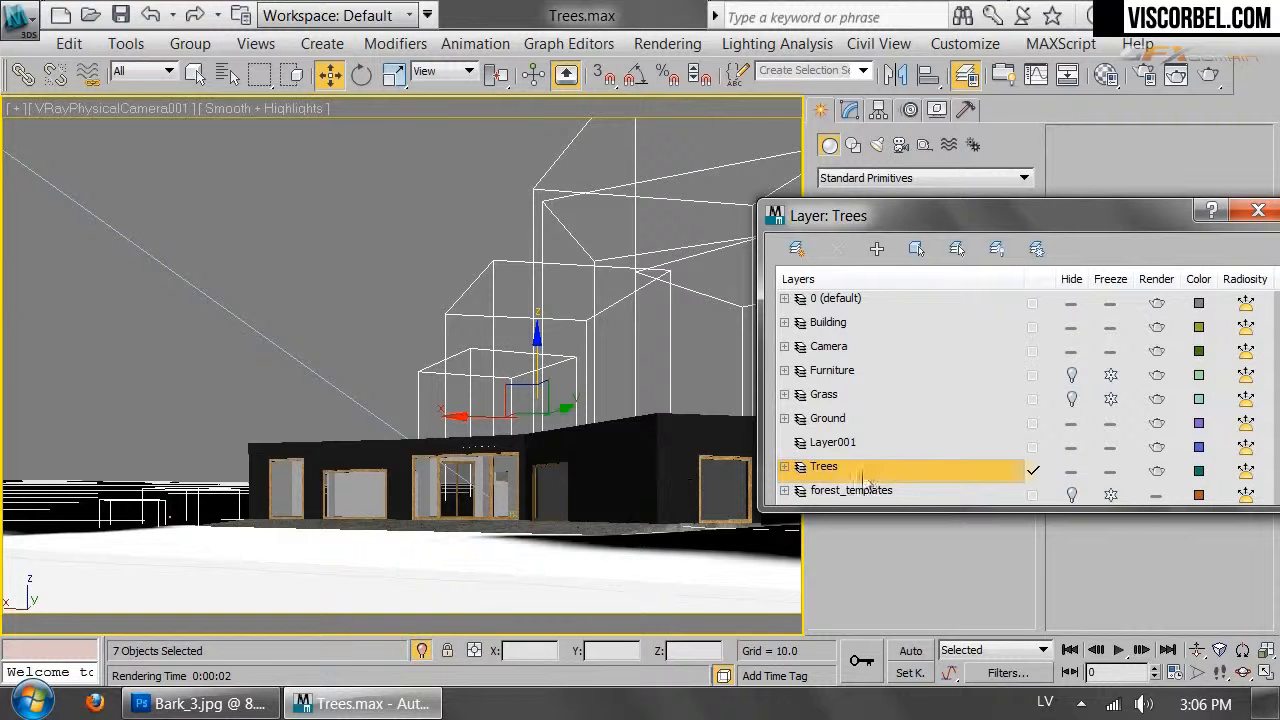
pyautogui.click(1110, 471)
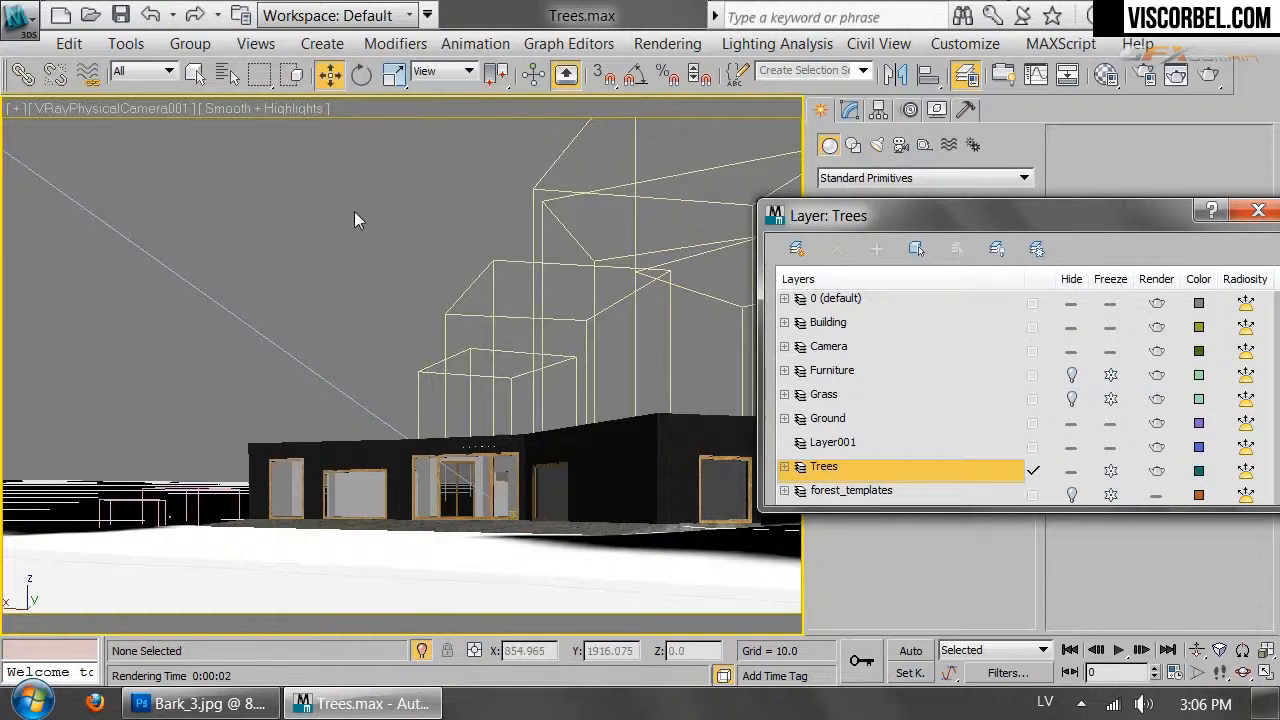
pyautogui.click(1258, 210)
# Switch to the Top view and pan across the terrain
pyautogui.press('t')
pyautogui.scroll(-6, 486, 383)
pyautogui.moveTo(486, 383); pyautogui.dragTo(506, 429, button='middle')
pyautogui.scroll(3, 506, 429)
pyautogui.scroll(4, 266, 289)
pyautogui.moveTo(266, 289); pyautogui.dragTo(32, 294, button='middle')
pyautogui.scroll(5, 446, 417)
pyautogui.scroll(-7, 446, 417)
# Merge all five objects, including Linden and the Poplars, from plants\Trees.max
pyautogui.click(18, 16)
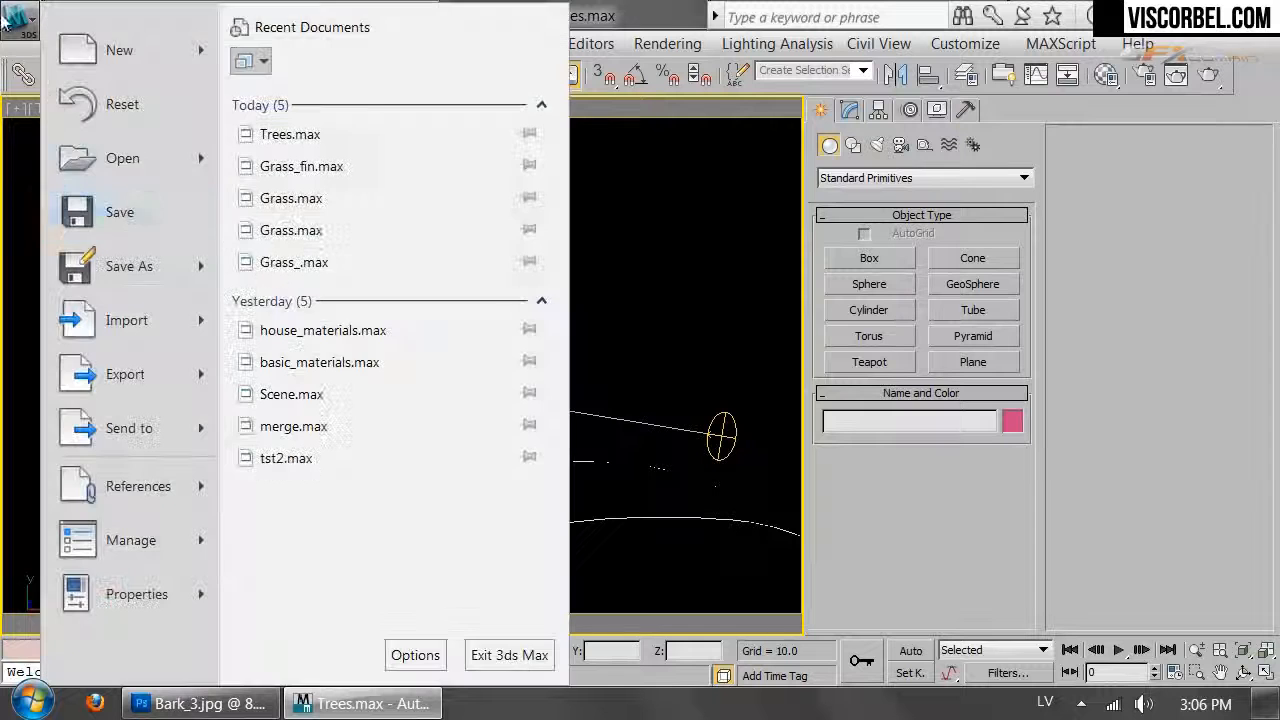
pyautogui.moveTo(129, 340)
pyautogui.click(310, 182)
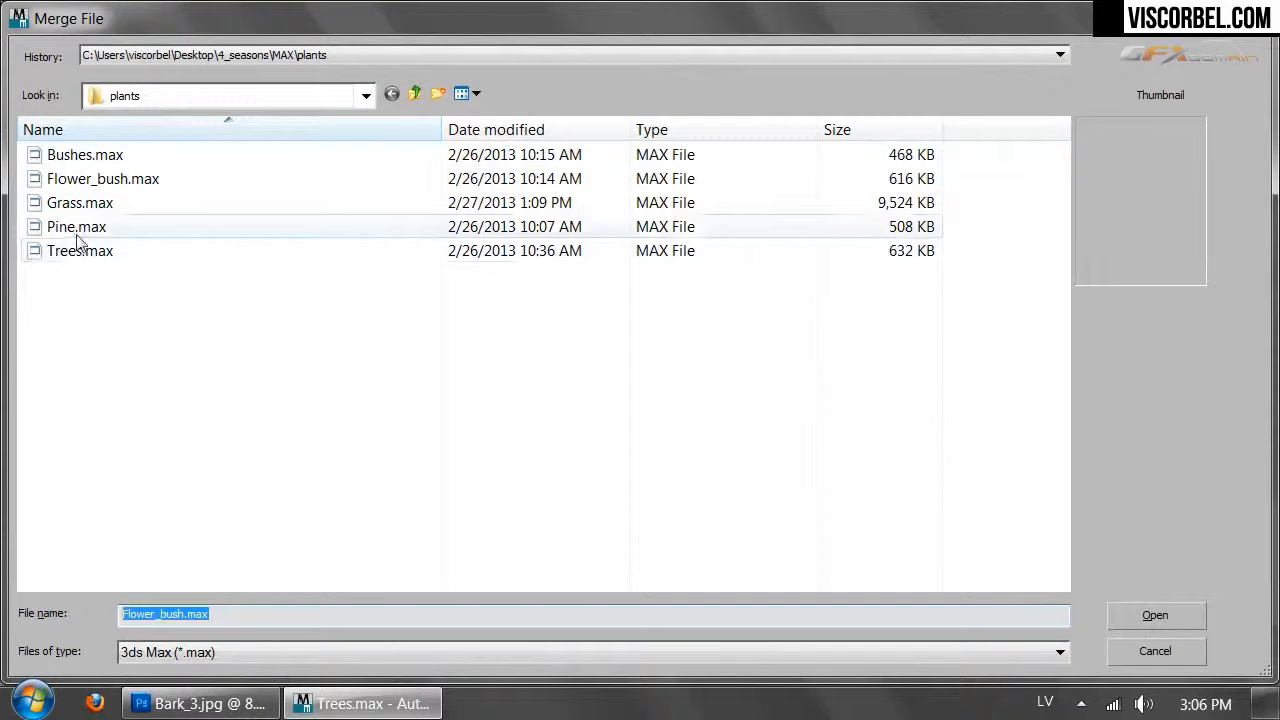
pyautogui.click(78, 252)
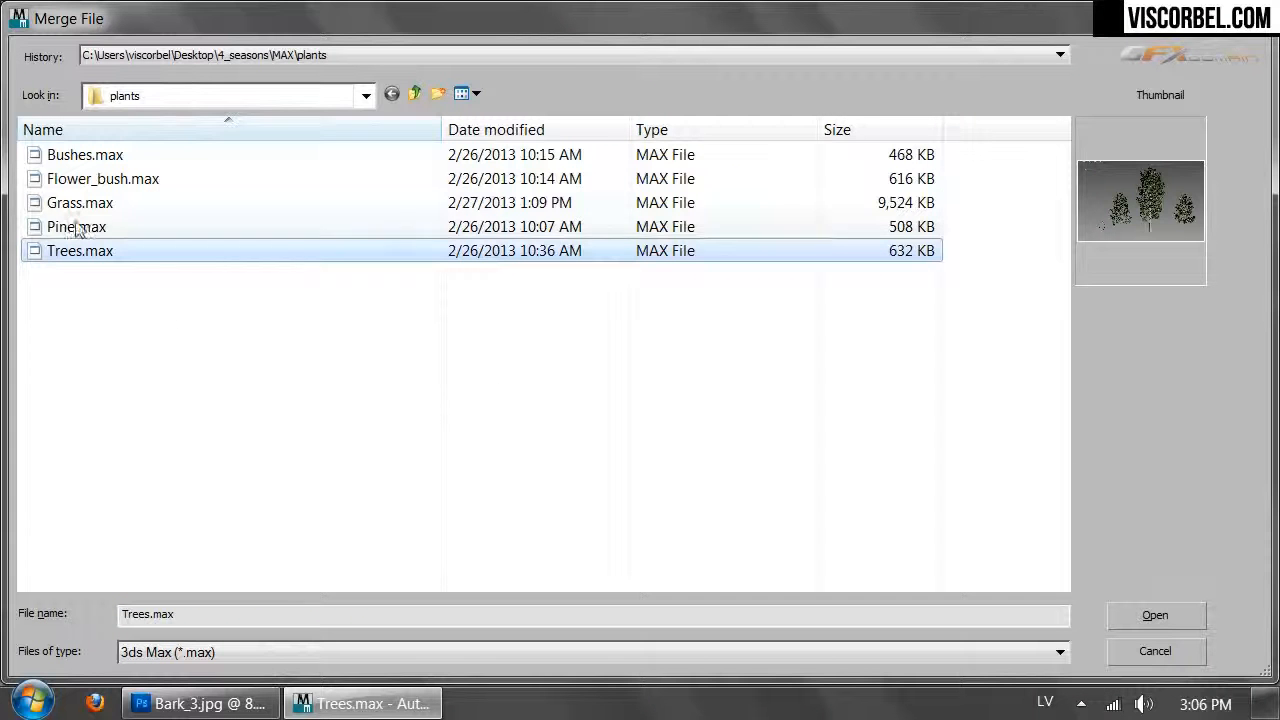
pyautogui.click(1155, 616)
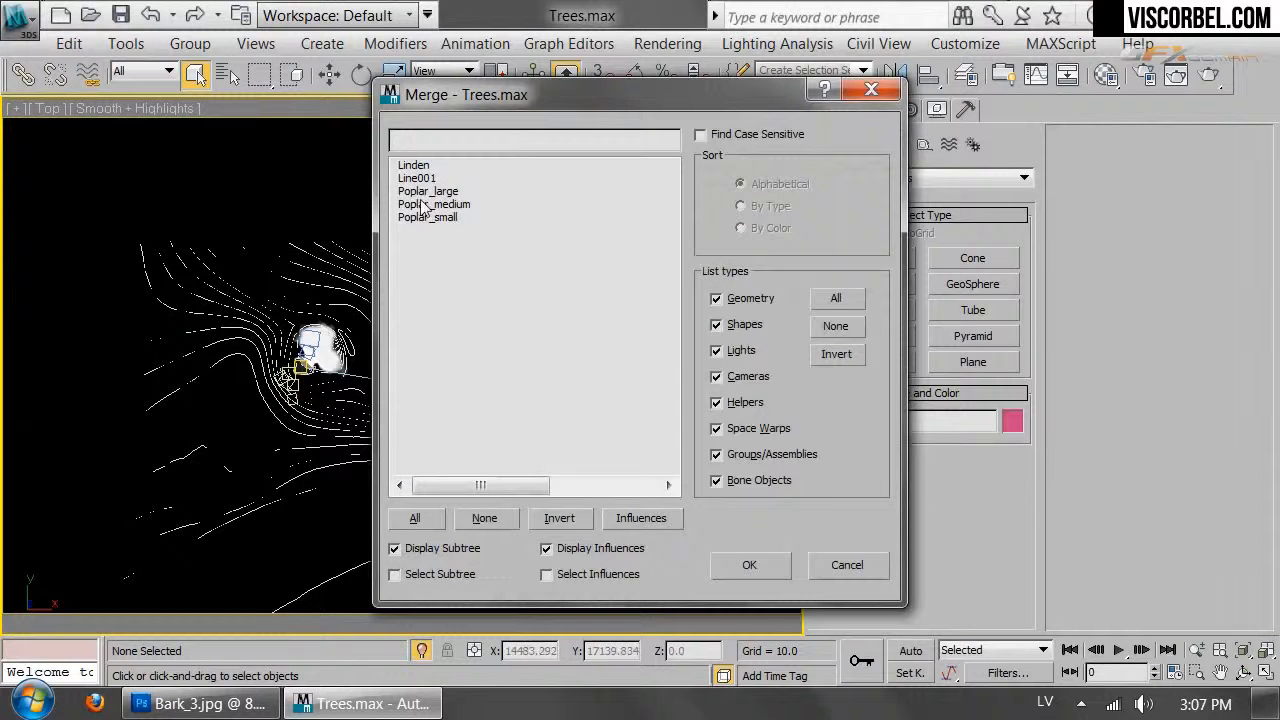
pyautogui.click(428, 217)
pyautogui.keyDown('shift'); pyautogui.click(416, 167); pyautogui.keyUp('shift')
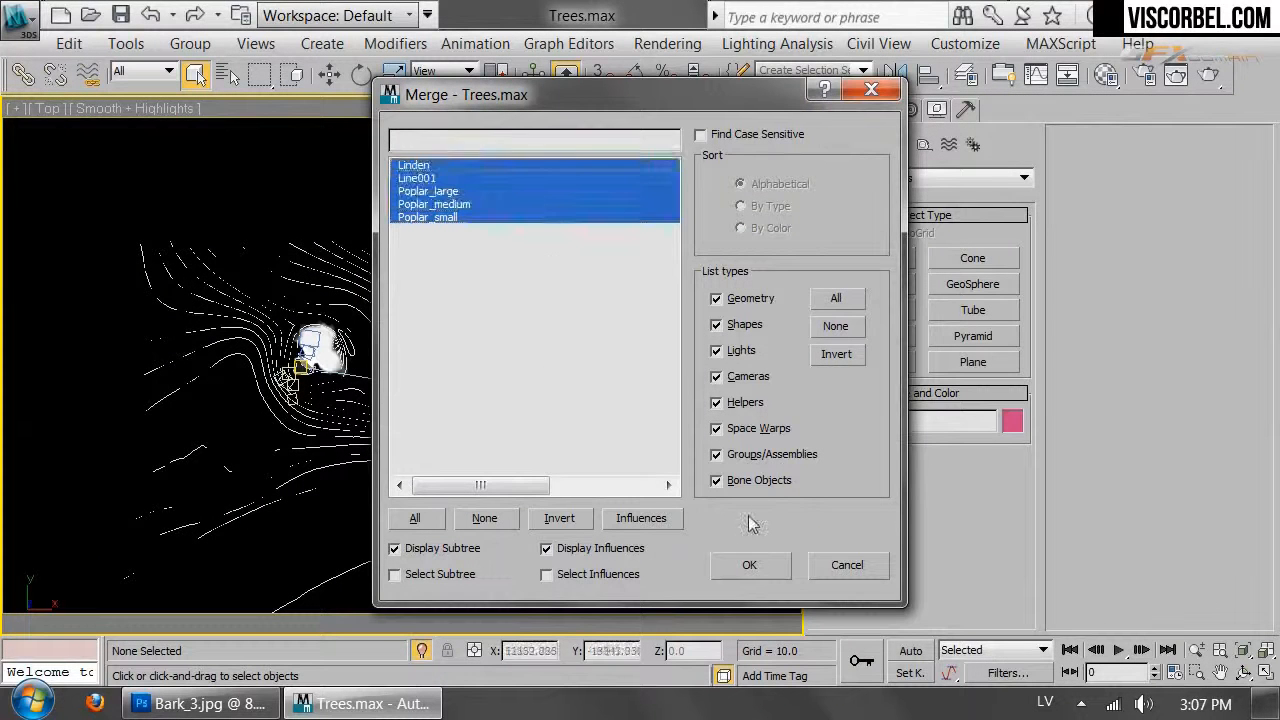
pyautogui.click(752, 566)
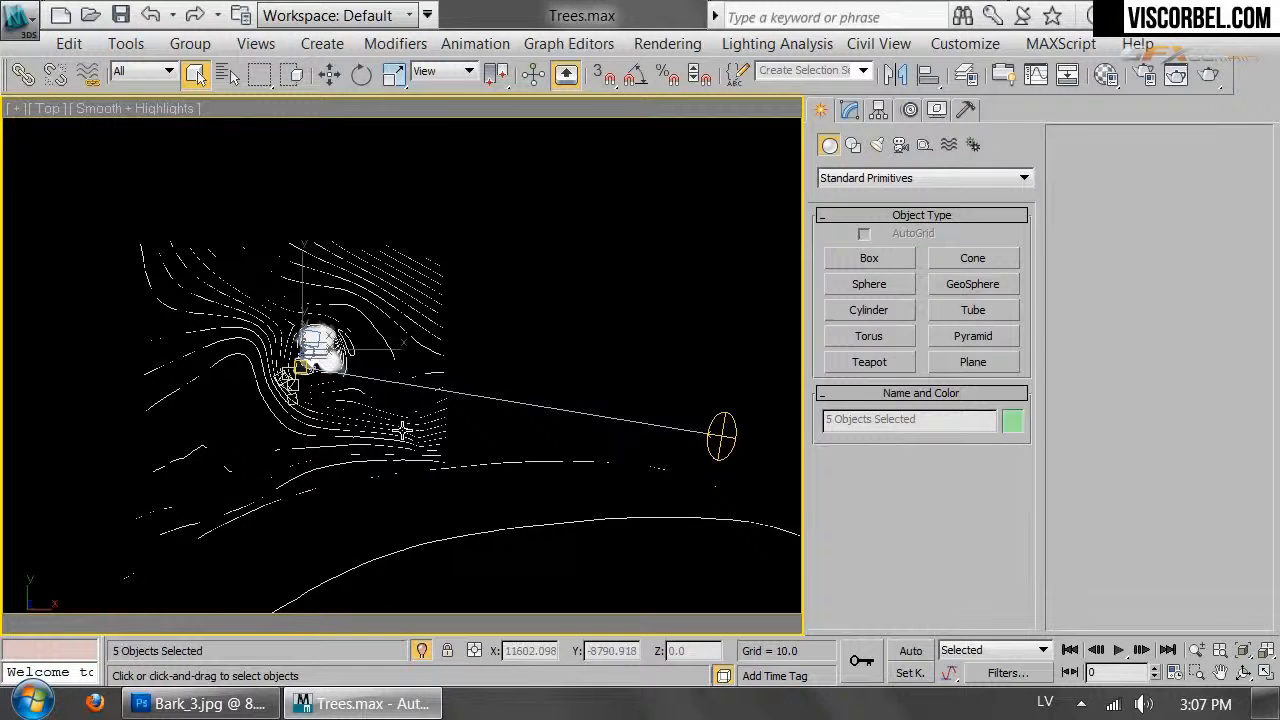
# Move the five merged poplar and linden trees to the right edge of the terrain
pyautogui.scroll(-4, 401, 430)
pyautogui.scroll(-4, 288, 376)
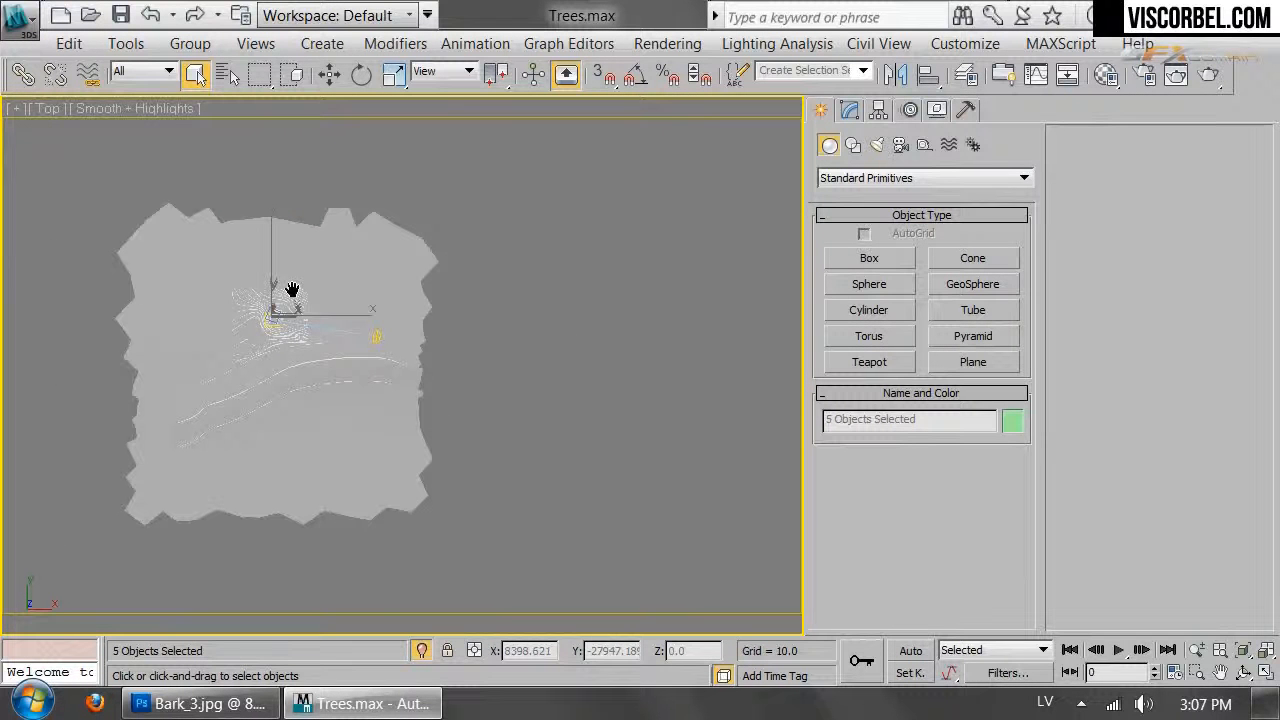
pyautogui.moveTo(293, 289); pyautogui.dragTo(293, 244, button='middle')
pyautogui.press('w')
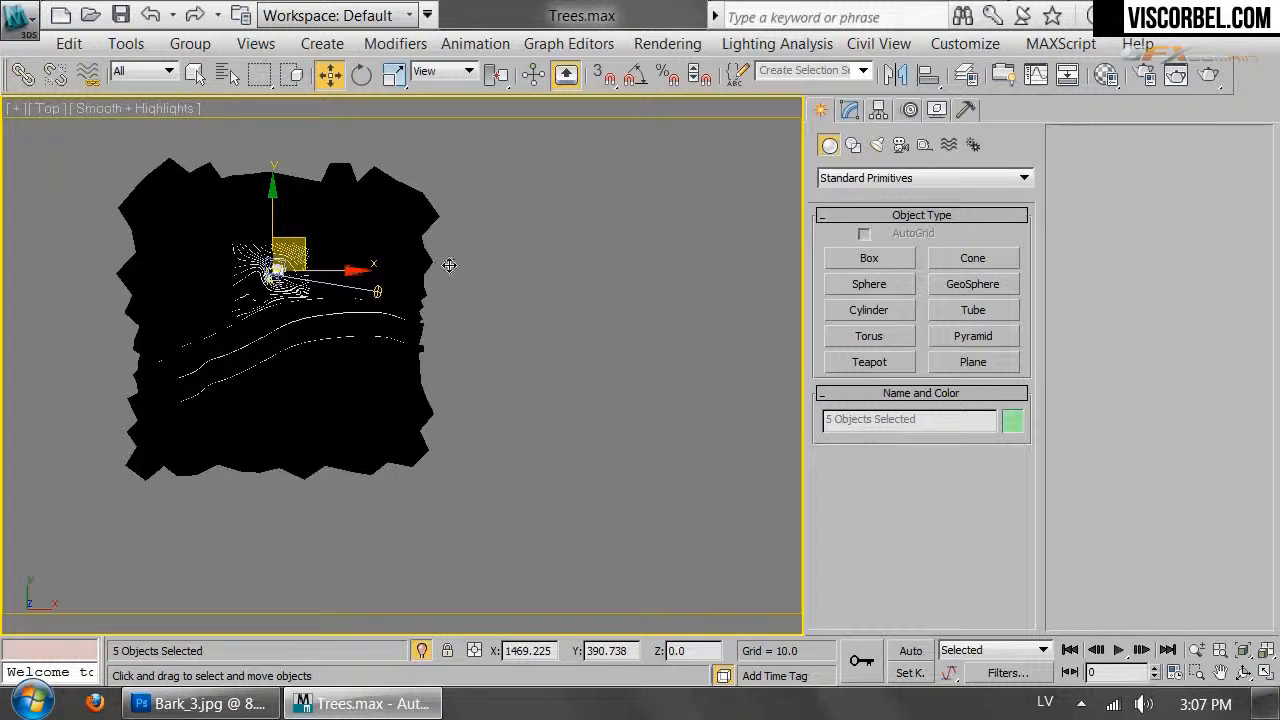
pyautogui.moveTo(449, 265); pyautogui.dragTo(455, 246)
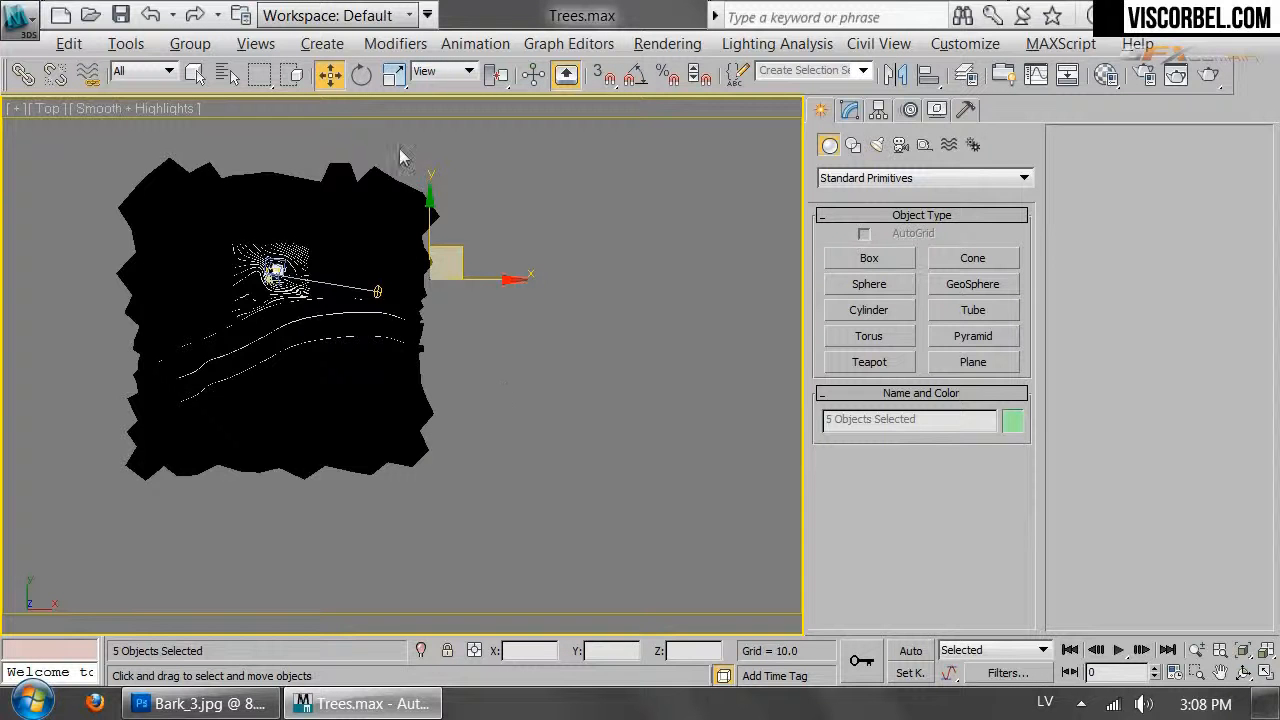
# Isolate the merged trees in a Perspective view and orbit to see them from the side
pyautogui.hotkey('alt', 'q')
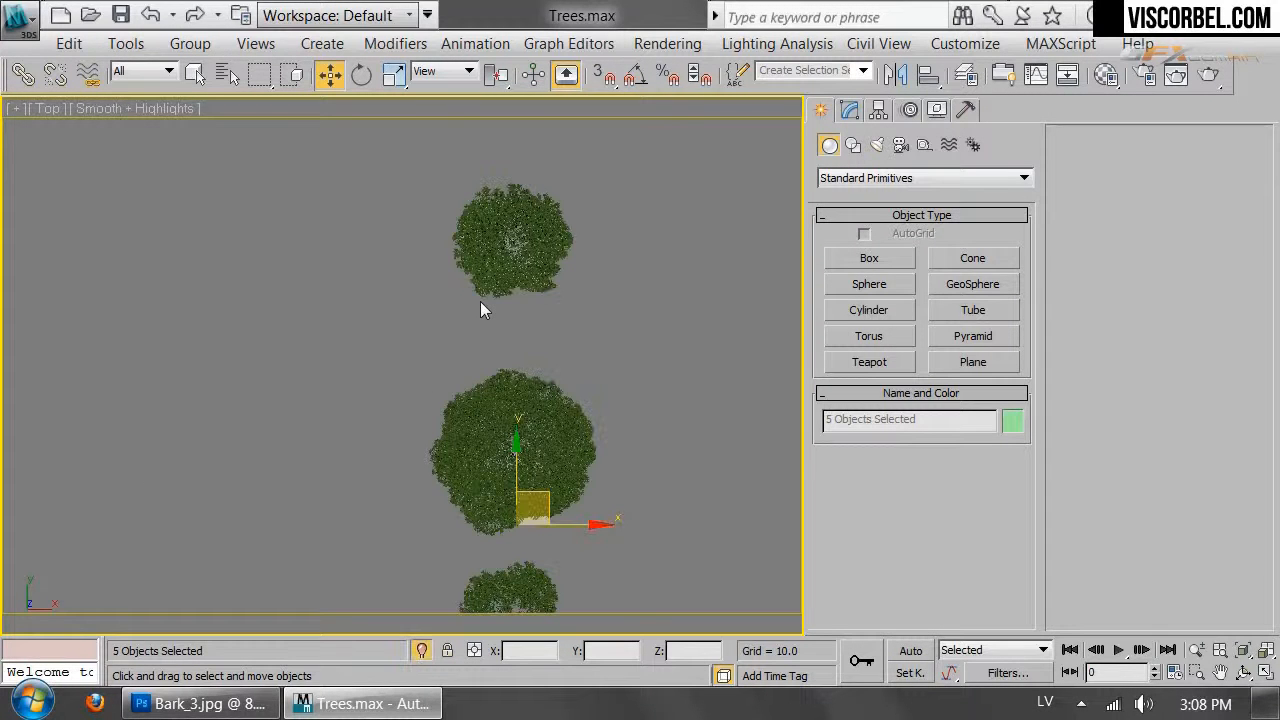
pyautogui.press('p')
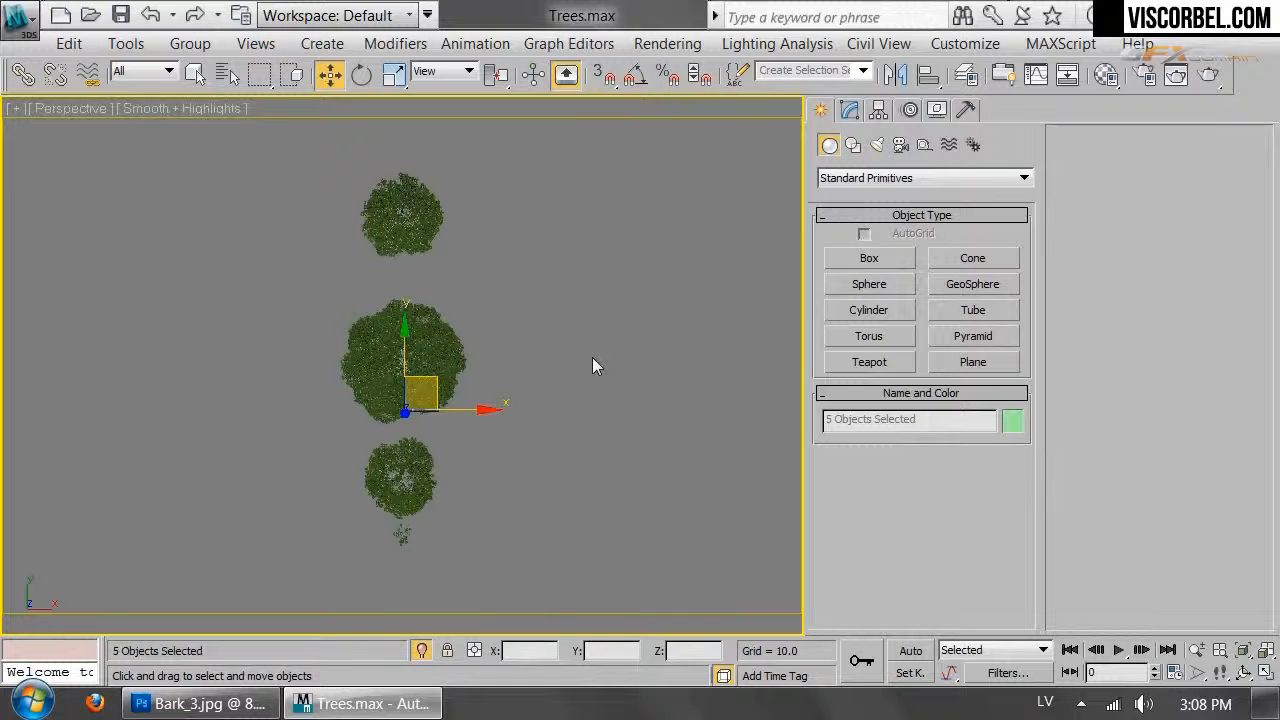
pyautogui.keyDown('alt'); pyautogui.moveTo(484, 445); pyautogui.dragTo(437, 263, button='middle'); pyautogui.keyUp('alt')
pyautogui.moveTo(79, 252); pyautogui.dragTo(440, 588)
pyautogui.scroll(8, 340, 450)
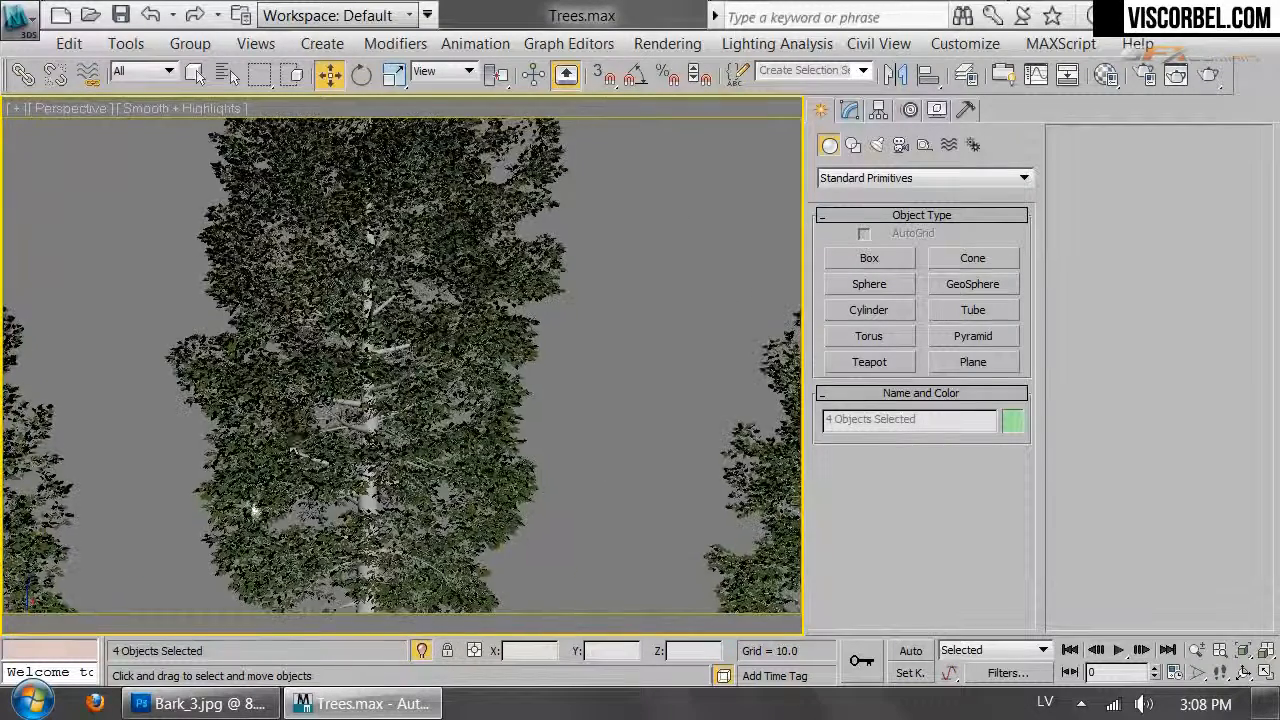
pyautogui.moveTo(502, 414); pyautogui.dragTo(0, 327, button='middle')
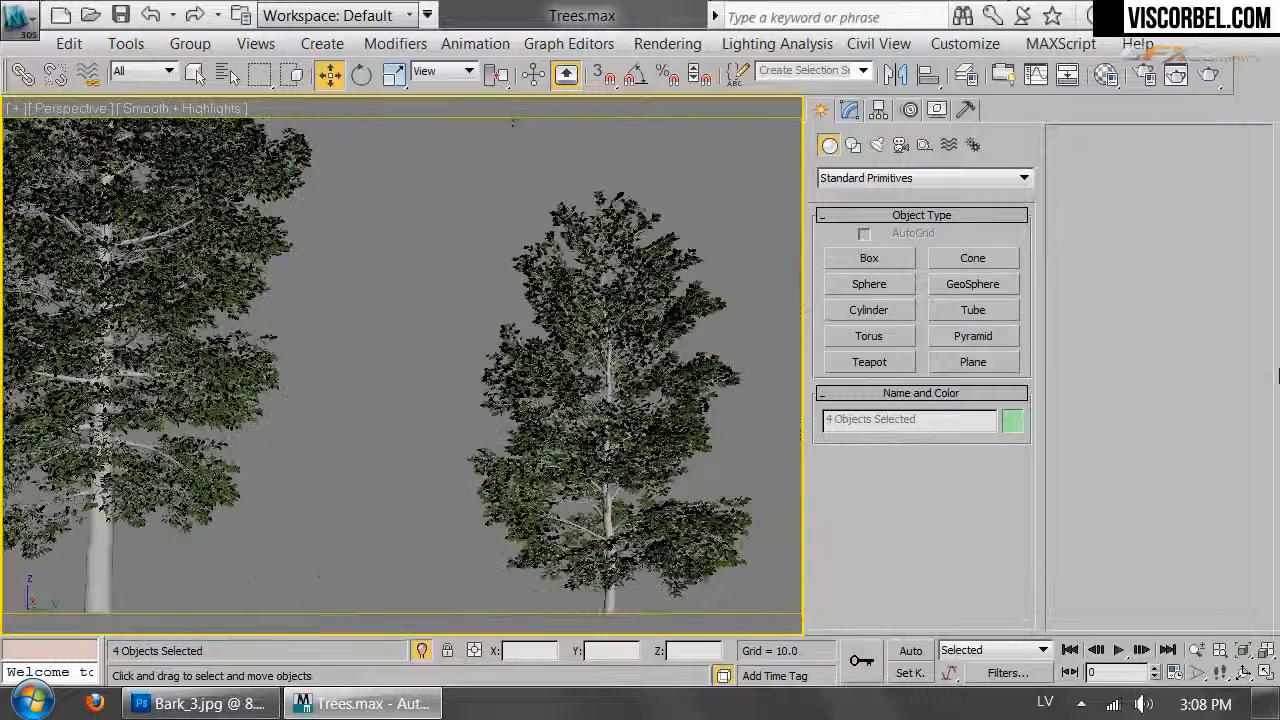
pyautogui.moveTo(625, 370); pyautogui.dragTo(280, 366, button='middle')
# Select the Linden tree and zoom and orbit around it
pyautogui.moveTo(204, 300); pyautogui.dragTo(514, 582)
pyautogui.scroll(10, 558, 280)
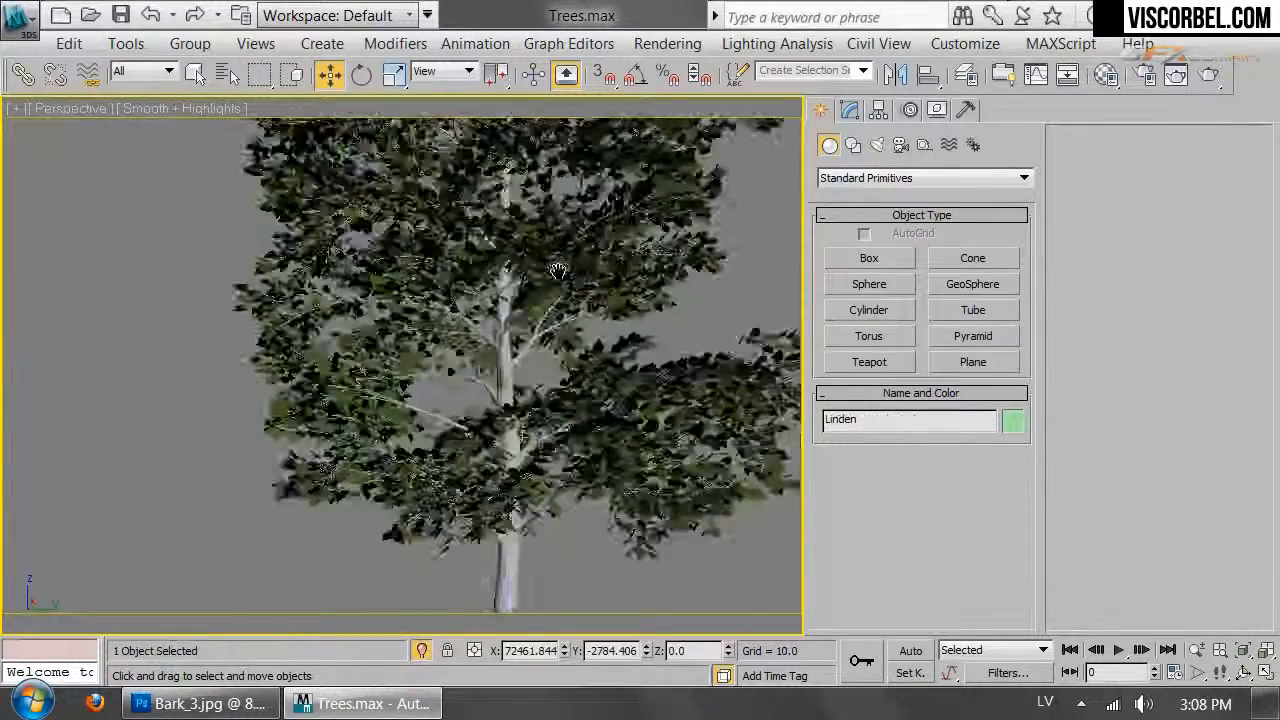
pyautogui.scroll(10, 558, 290)
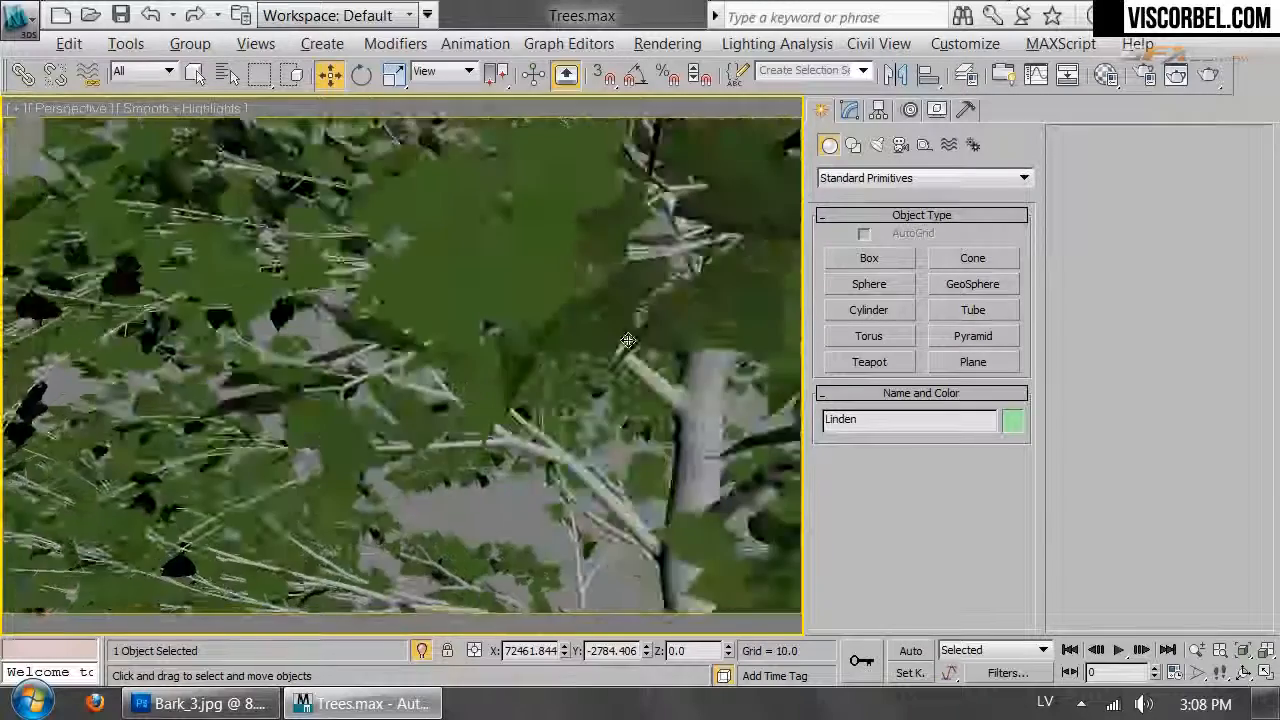
pyautogui.scroll(-10, 584, 250)
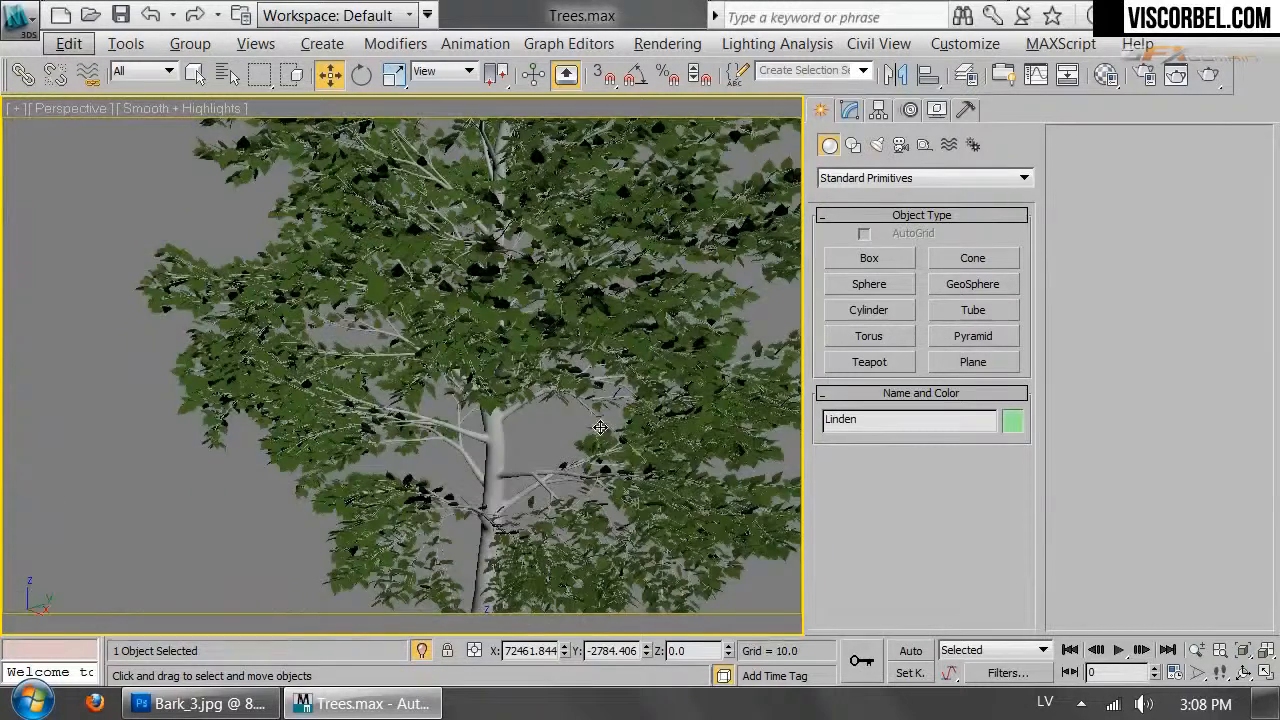
pyautogui.scroll(-4, 636, 446)
pyautogui.keyDown('alt'); pyautogui.moveTo(636, 446); pyautogui.dragTo(575, 355, button='middle'); pyautogui.keyUp('alt')
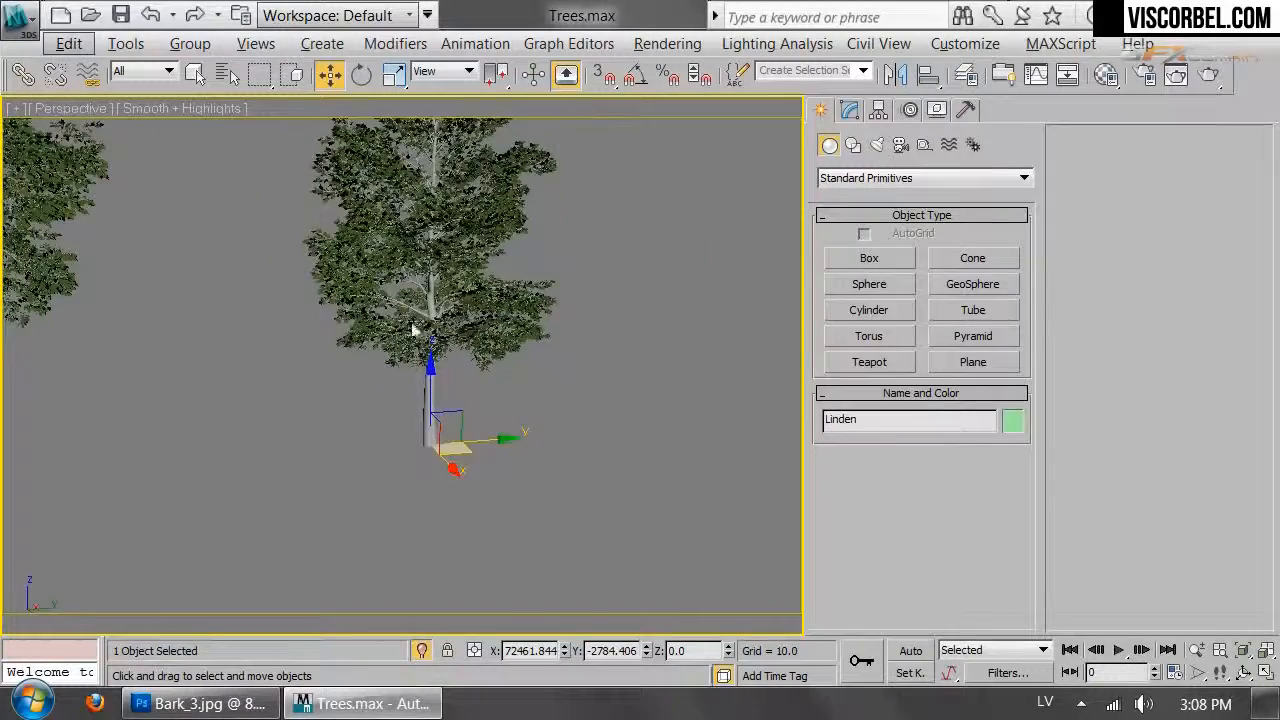
pyautogui.scroll(5, 413, 330)
pyautogui.scroll(5, 517, 370)
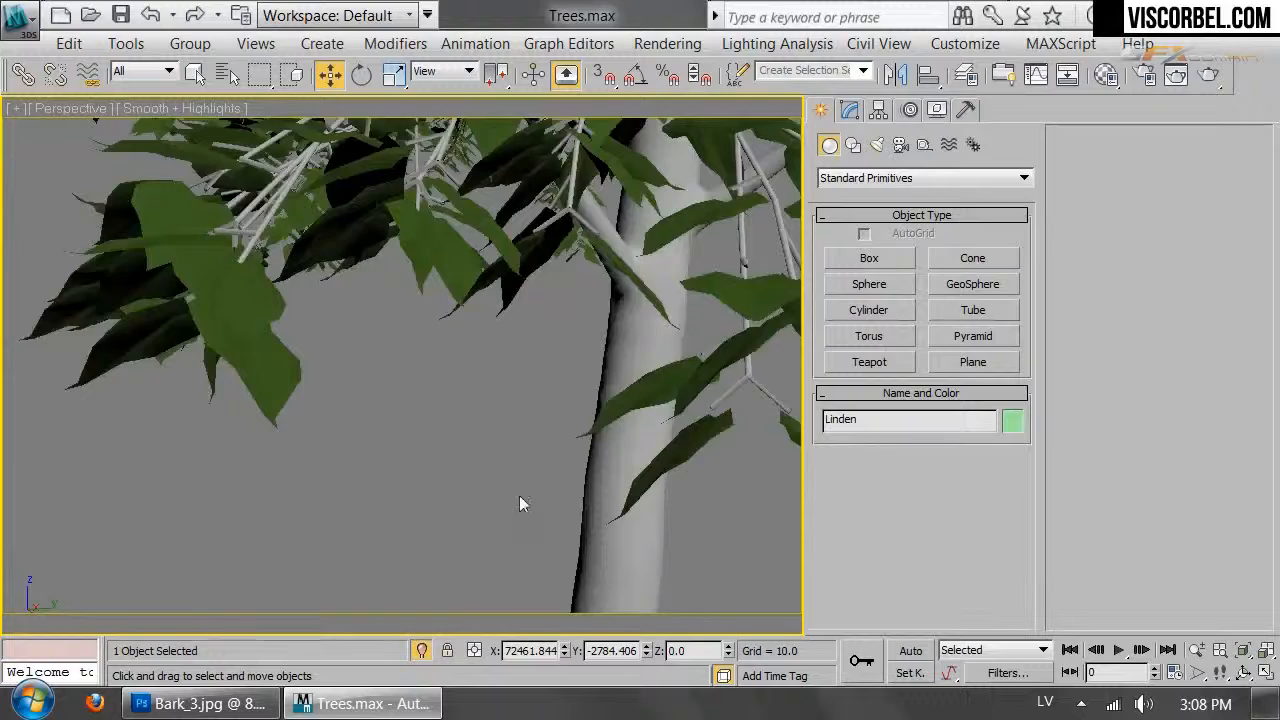
pyautogui.scroll(-8, 533, 530)
# Load the tree's poplar material into a Material Editor slot with the eyedropper
pyautogui.press('m')
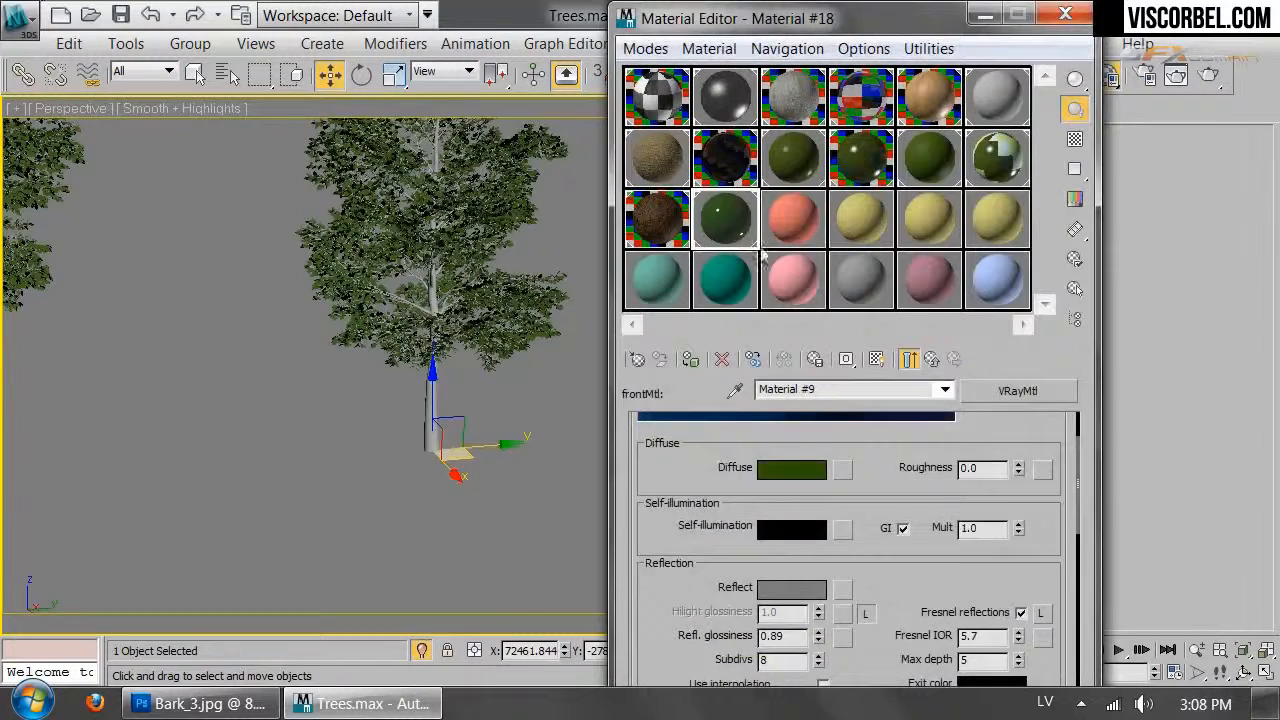
pyautogui.click(788, 222)
pyautogui.click(637, 359)
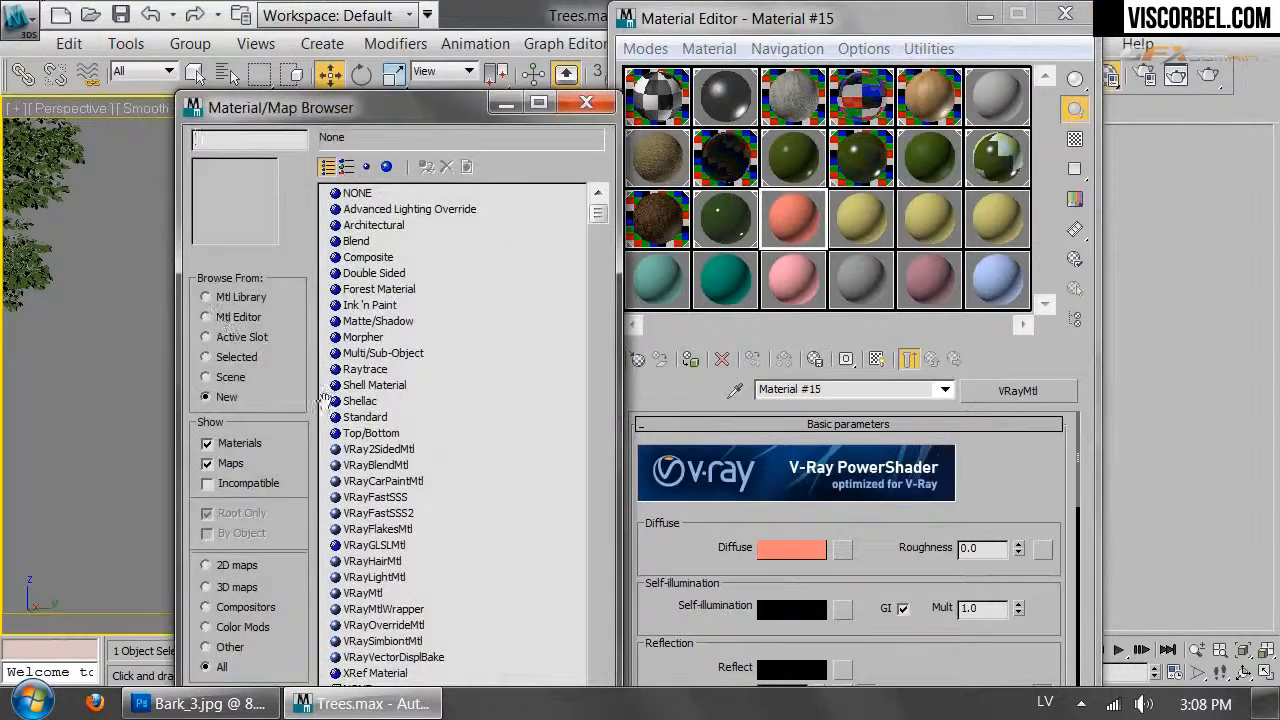
pyautogui.doubleClick(355, 596)
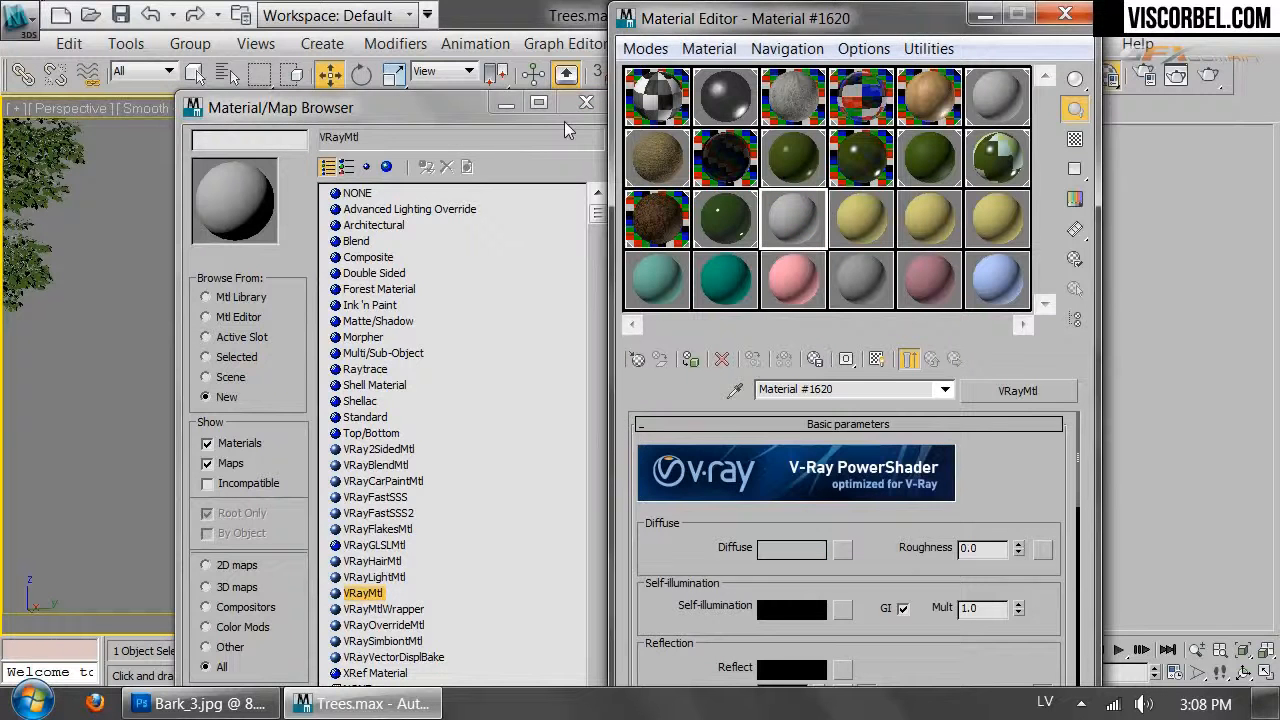
pyautogui.click(586, 103)
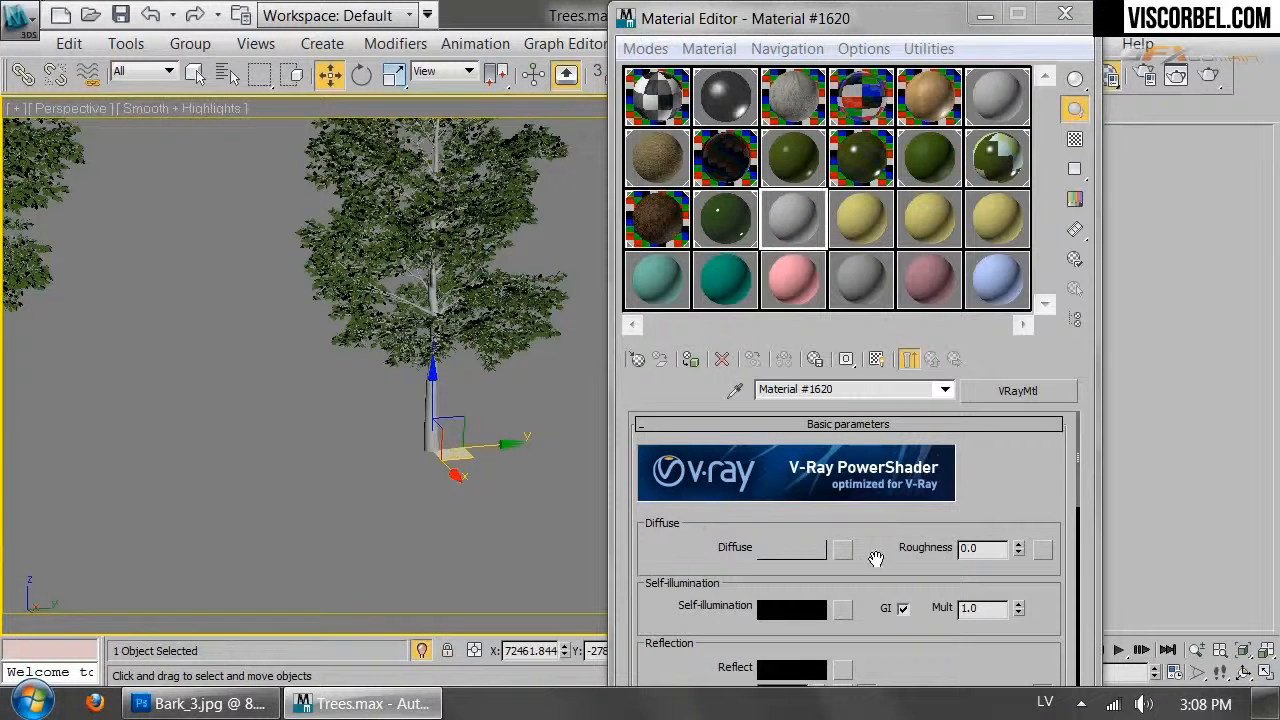
pyautogui.click(736, 390)
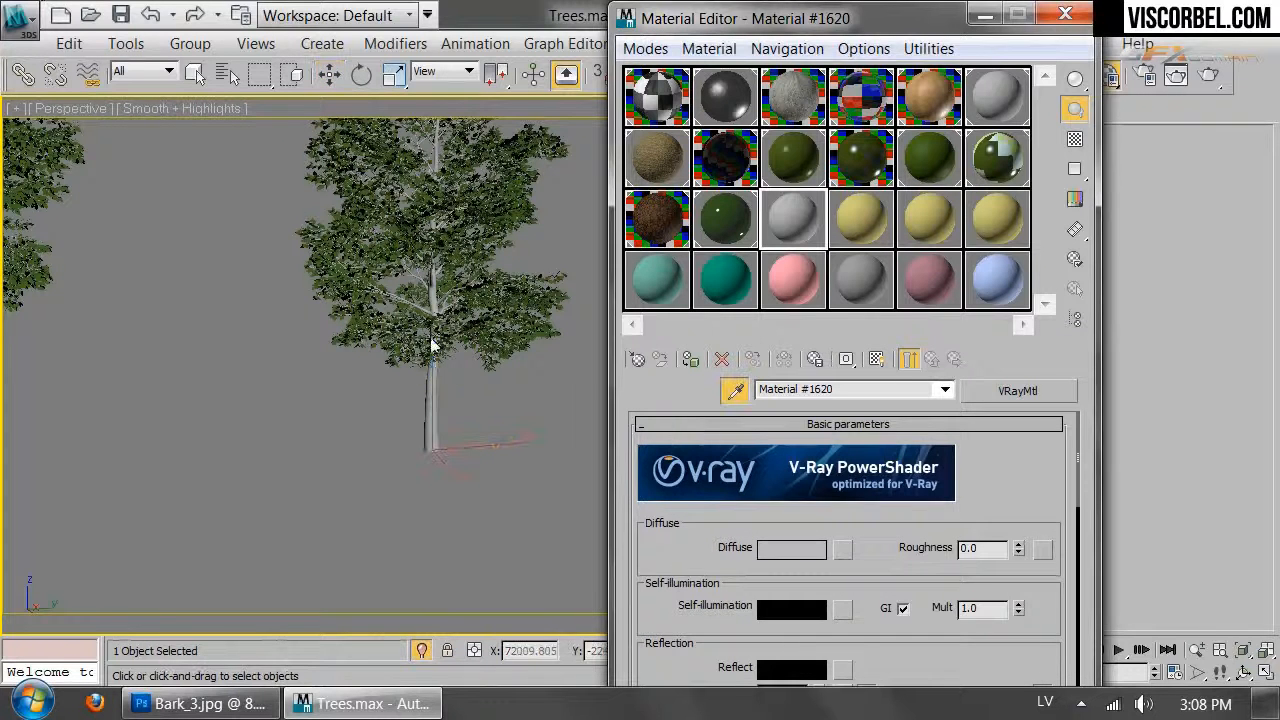
pyautogui.click(418, 328)
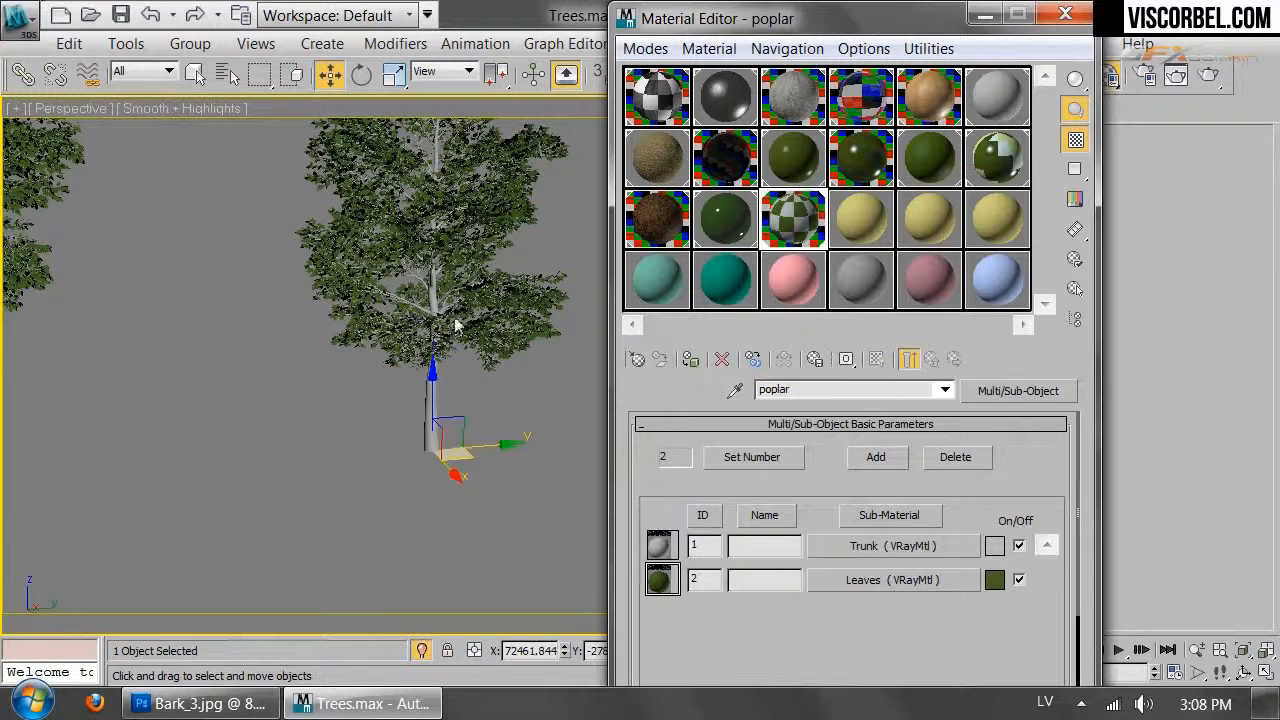
# Add a Bark.jpg bitmap from TEXTURES as the Trunk diffuse map, shown in the viewport
pyautogui.click(900, 546)
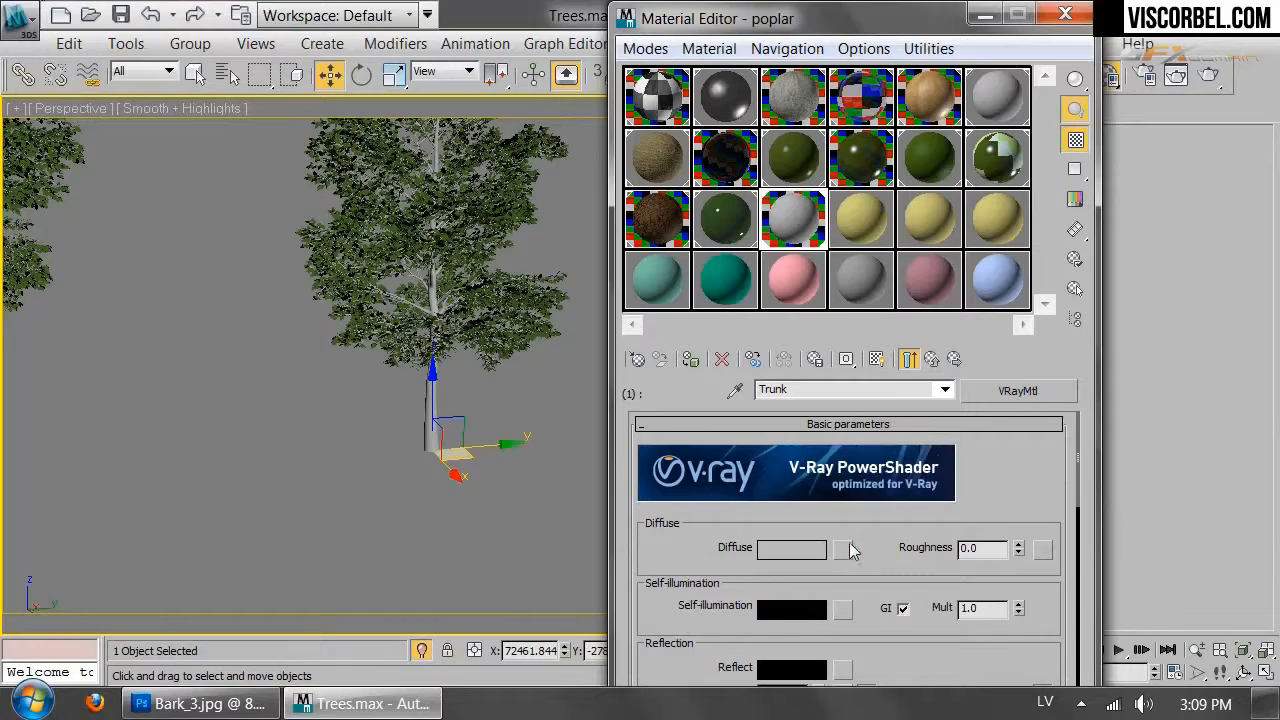
pyautogui.click(848, 547)
pyautogui.click(303, 123)
pyautogui.doubleClick(311, 110)
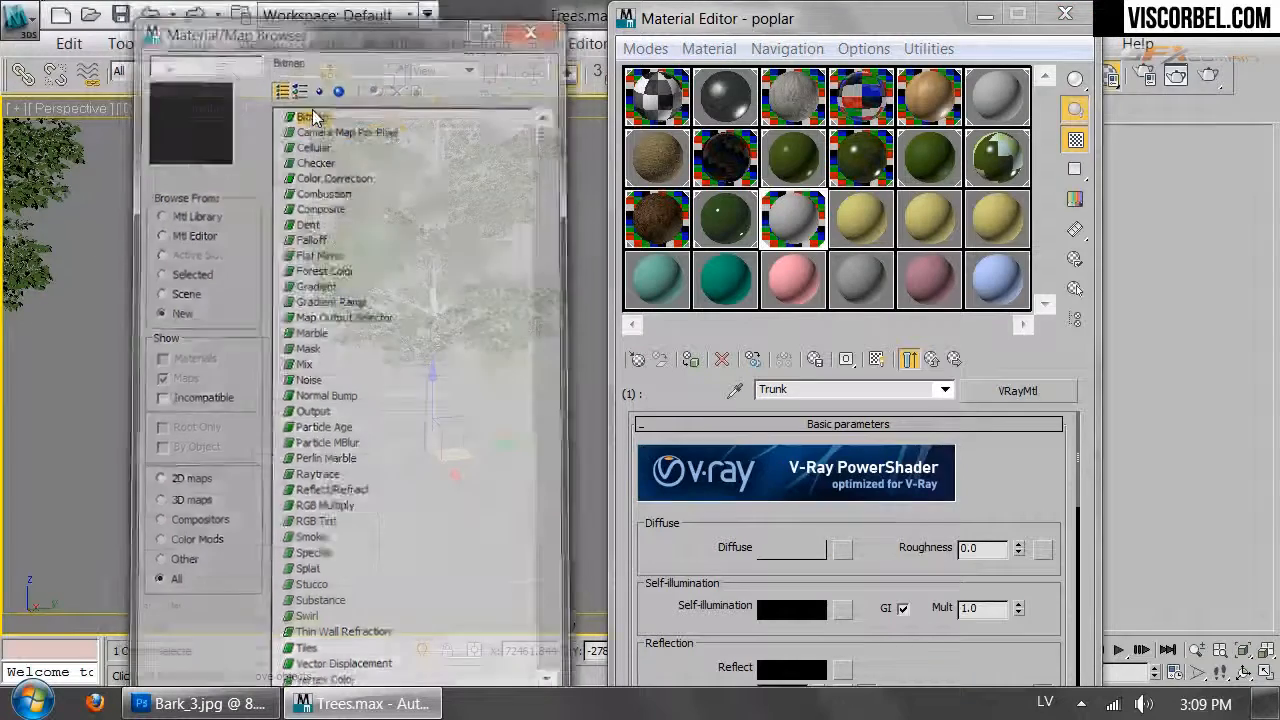
pyautogui.click(290, 95)
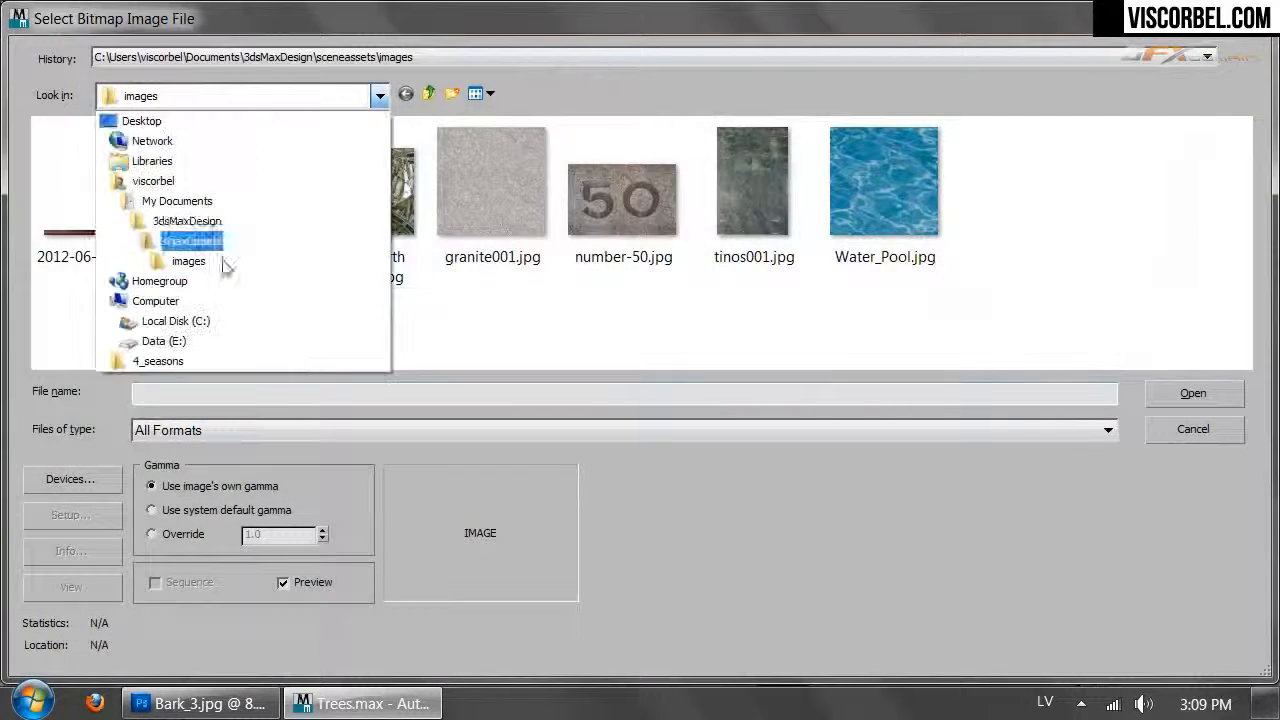
pyautogui.click(160, 362)
pyautogui.doubleClick(78, 157)
pyautogui.doubleClick(100, 200)
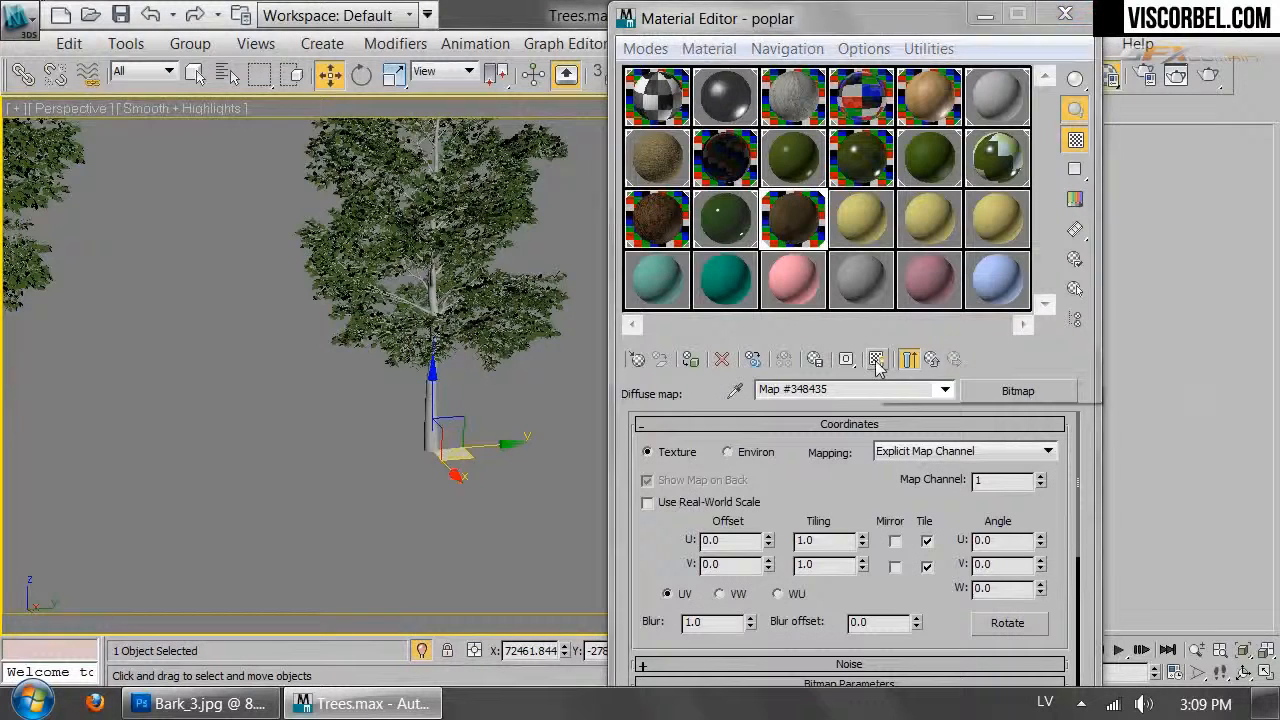
pyautogui.click(876, 361)
pyautogui.scroll(4, 427, 453)
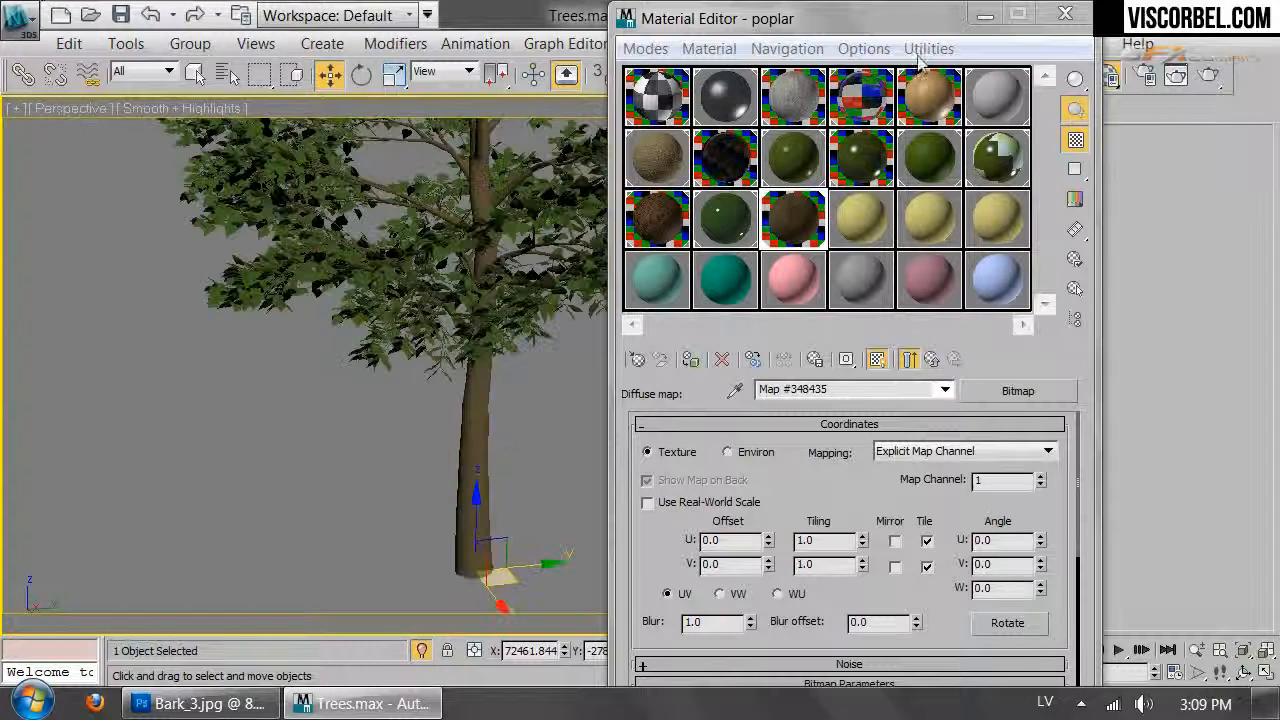
pyautogui.moveTo(850, 18); pyautogui.dragTo(1108, 535)
# Open the Linden's GrowFX settings, update the tree, and frame it with Z
pyautogui.click(846, 112)
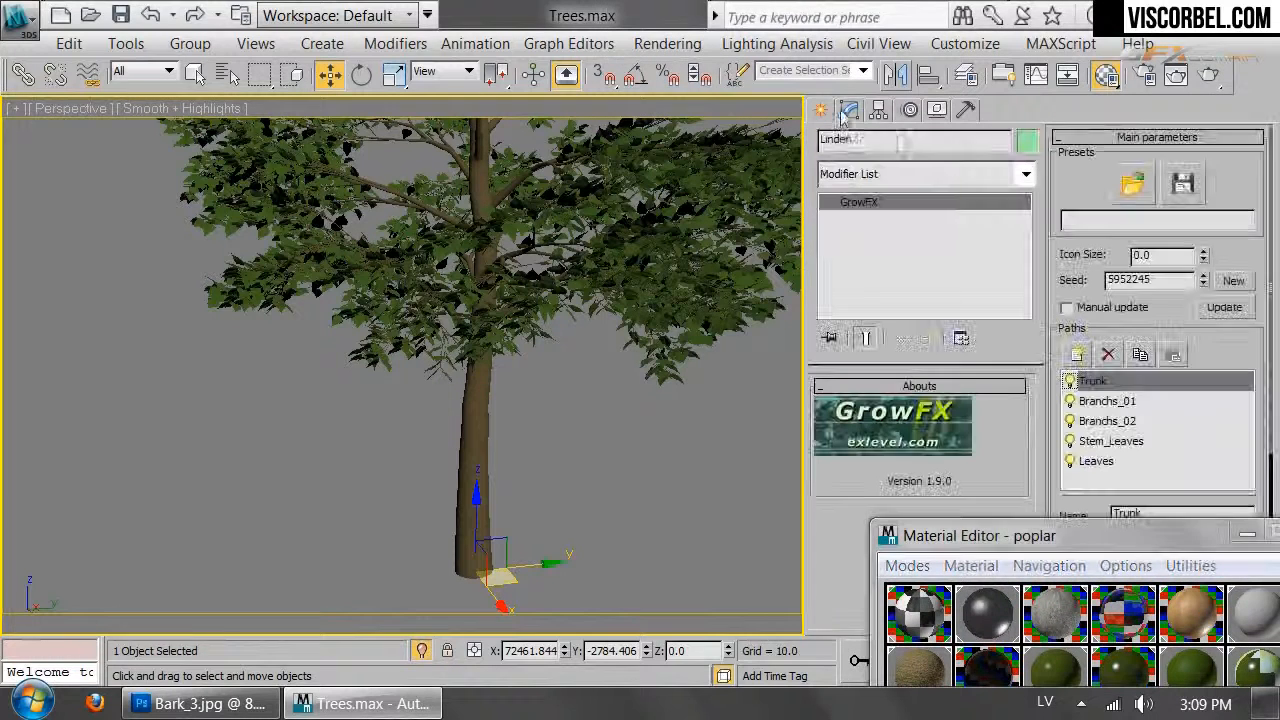
pyautogui.click(1225, 308)
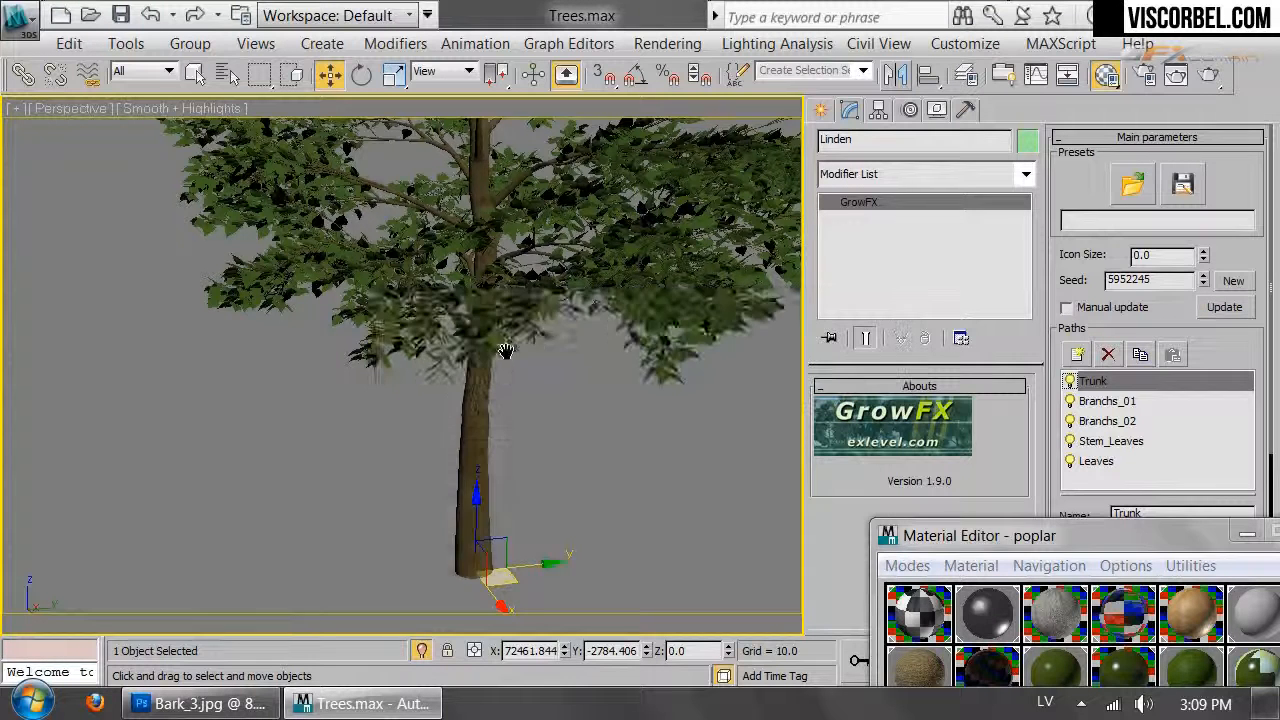
pyautogui.scroll(3, 508, 351)
pyautogui.moveTo(506, 351); pyautogui.dragTo(523, 397, button='middle')
pyautogui.scroll(5, 570, 488)
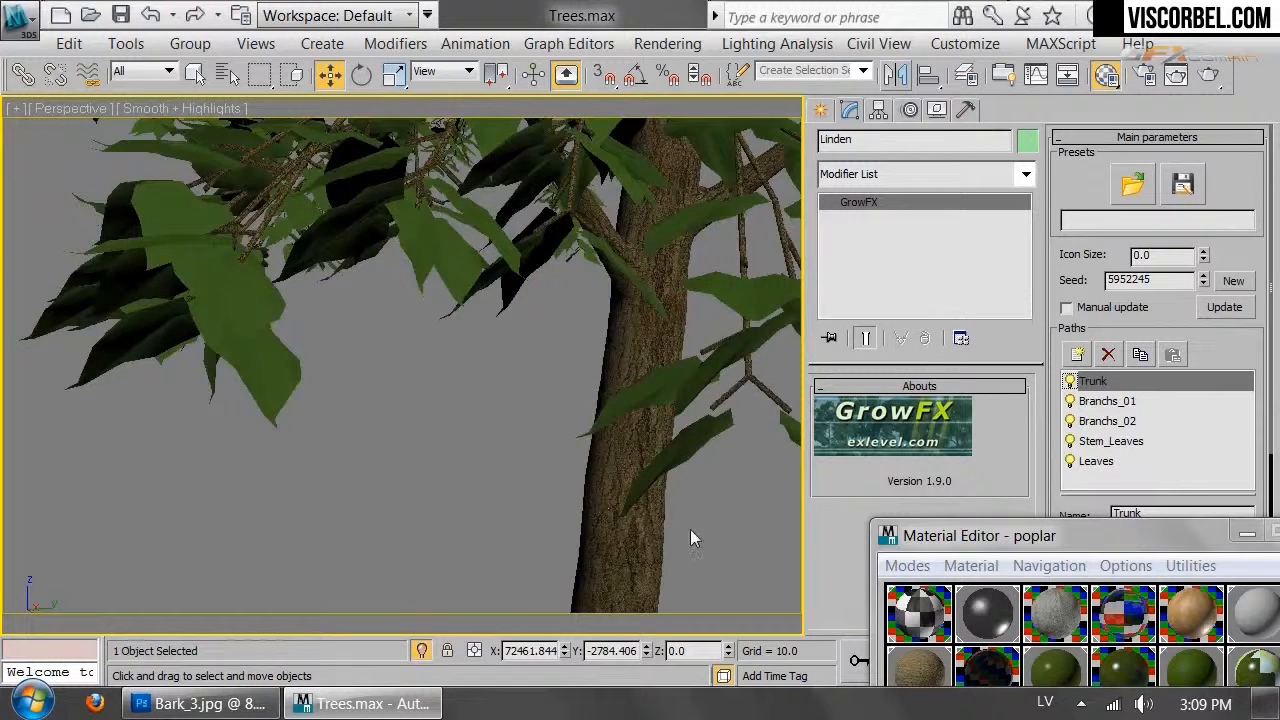
pyautogui.scroll(3, 690, 537)
pyautogui.scroll(2, 690, 537)
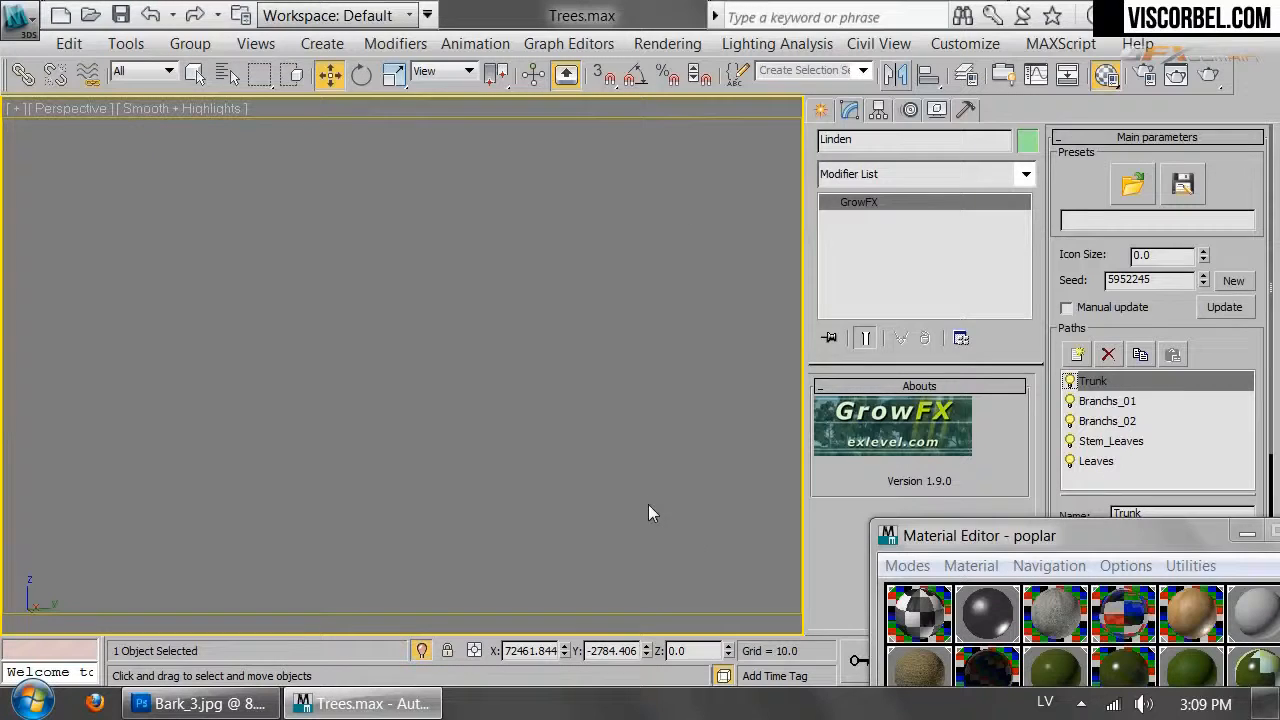
pyautogui.press('z')
pyautogui.keyDown('alt'); pyautogui.moveTo(430, 472); pyautogui.dragTo(376, 453, button='middle'); pyautogui.keyUp('alt')
# Give the Trunk material a dark grey reflection with Fresnel reflections enabled
pyautogui.scroll(2, 376, 453)
pyautogui.moveTo(376, 453); pyautogui.dragTo(390, 407, button='middle')
pyautogui.scroll(2, 390, 407)
pyautogui.moveTo(466, 483); pyautogui.dragTo(469, 392, button='middle')
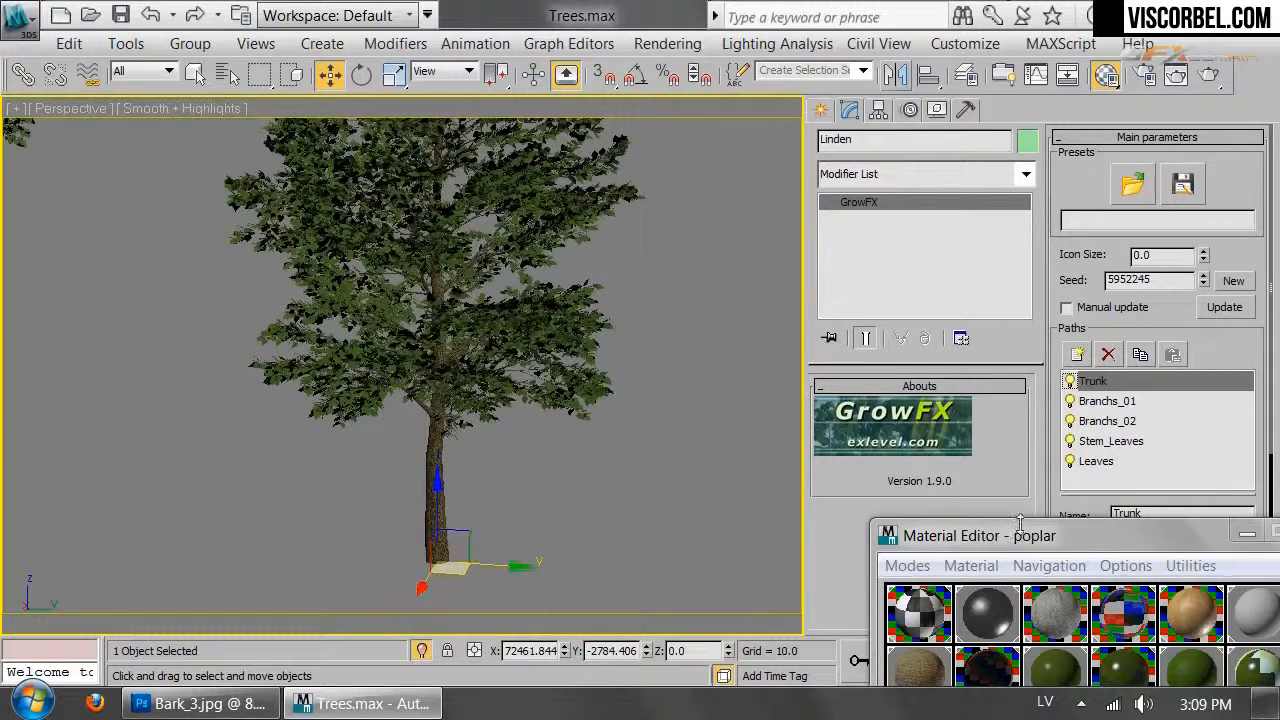
pyautogui.moveTo(1025, 537); pyautogui.dragTo(963, 31)
pyautogui.click(1055, 507)
pyautogui.scroll(-3, 1000, 520)
pyautogui.click(938, 483)
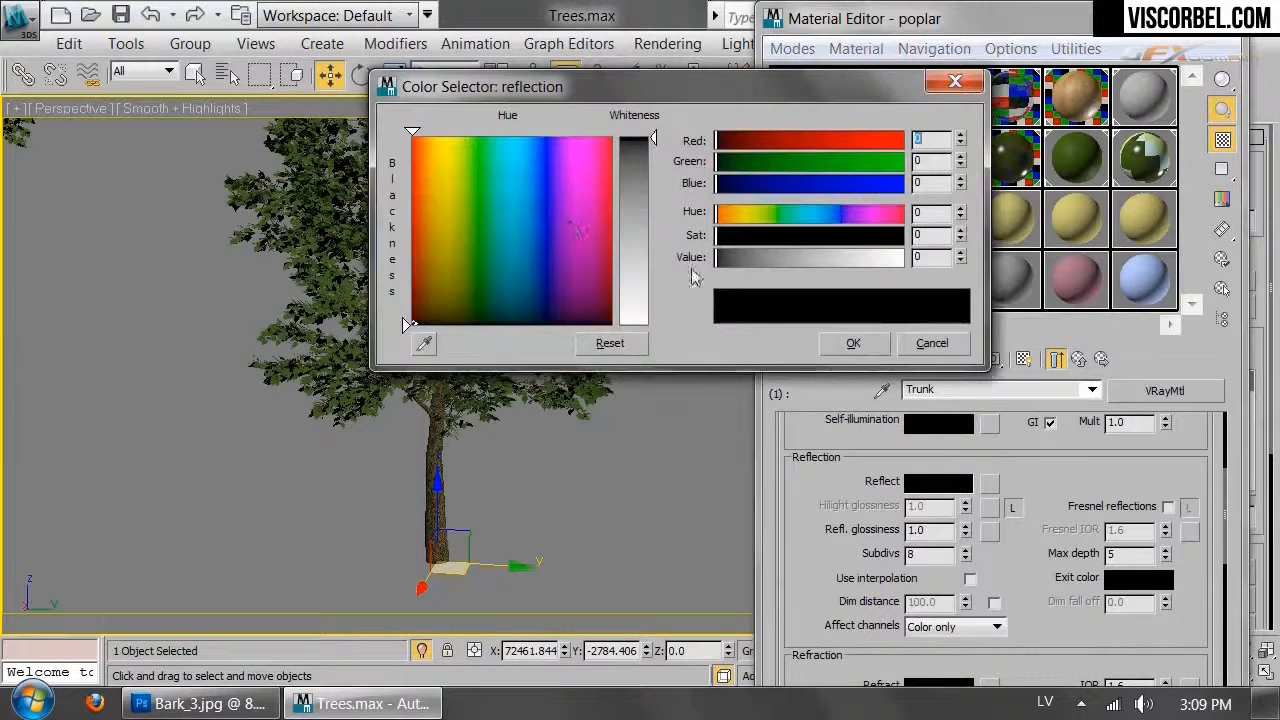
pyautogui.moveTo(724, 260); pyautogui.dragTo(760, 258)
pyautogui.click(853, 343)
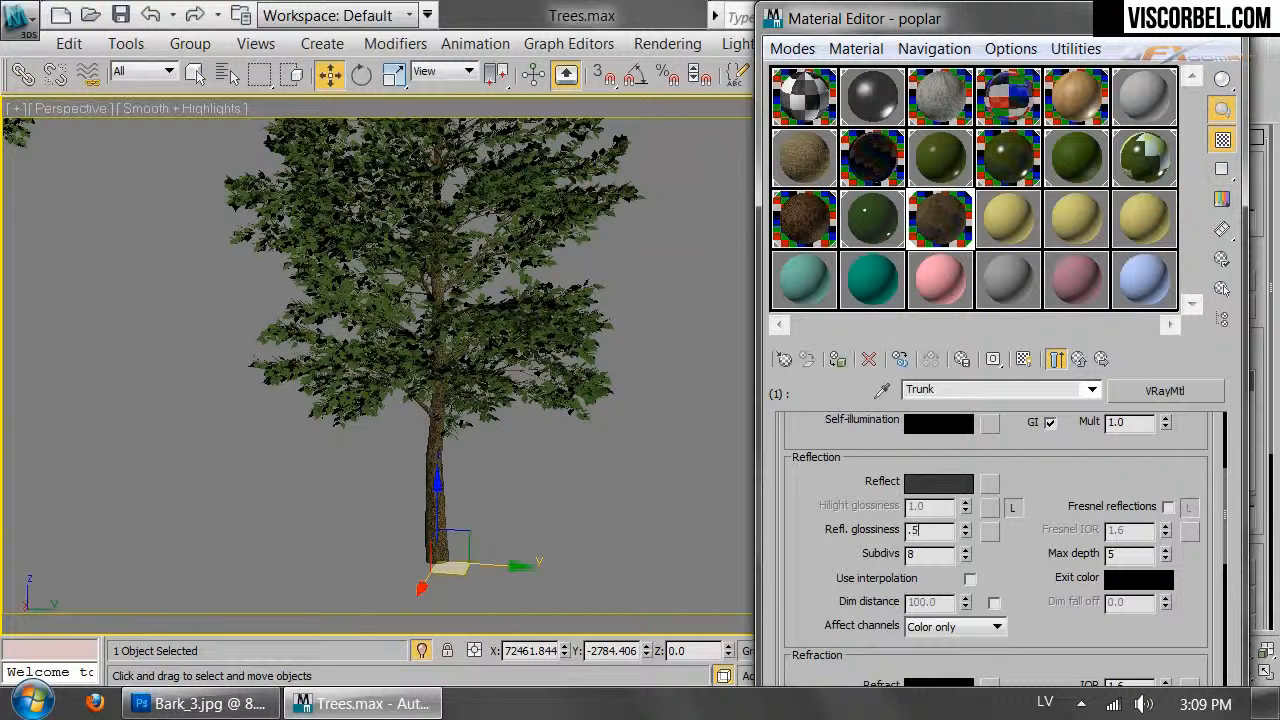
pyautogui.click(1168, 507)
# Load Bark_b.jpg as the Trunk's bump map bitmap and set its blur to 0.1
pyautogui.scroll(-10, 1168, 507)
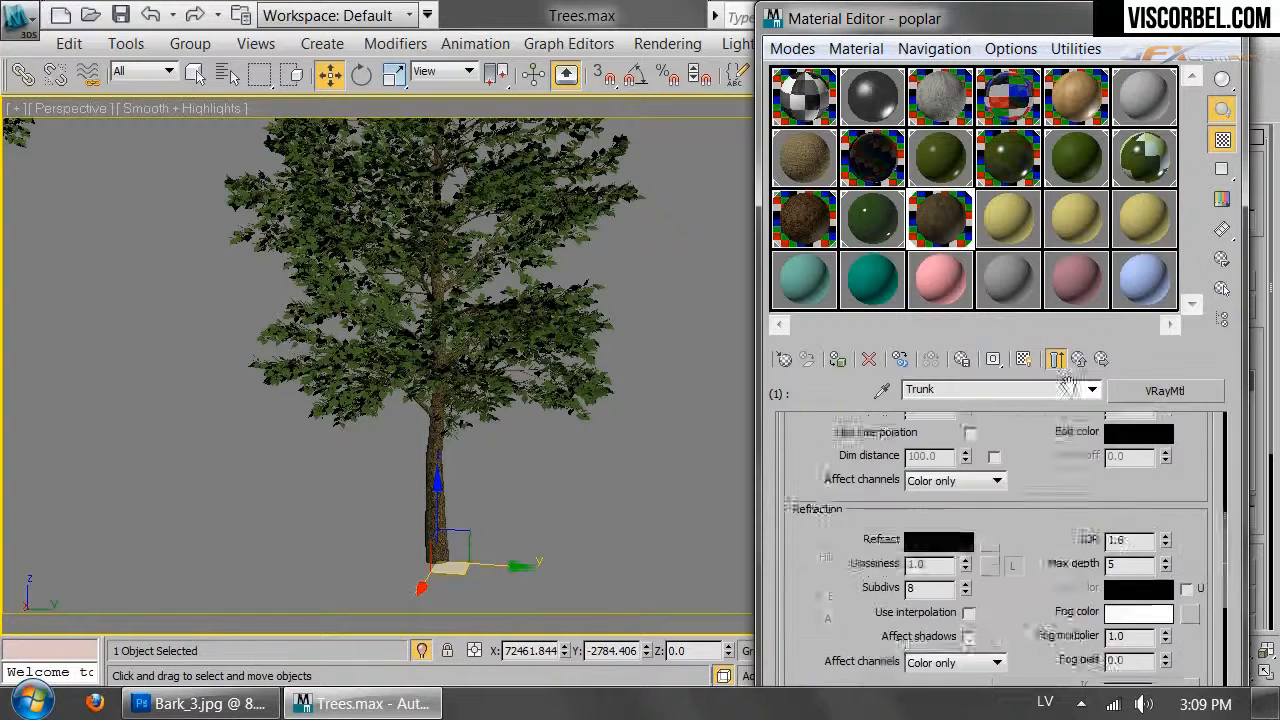
pyautogui.click(988, 634)
pyautogui.moveTo(845, 597); pyautogui.dragTo(849, 420)
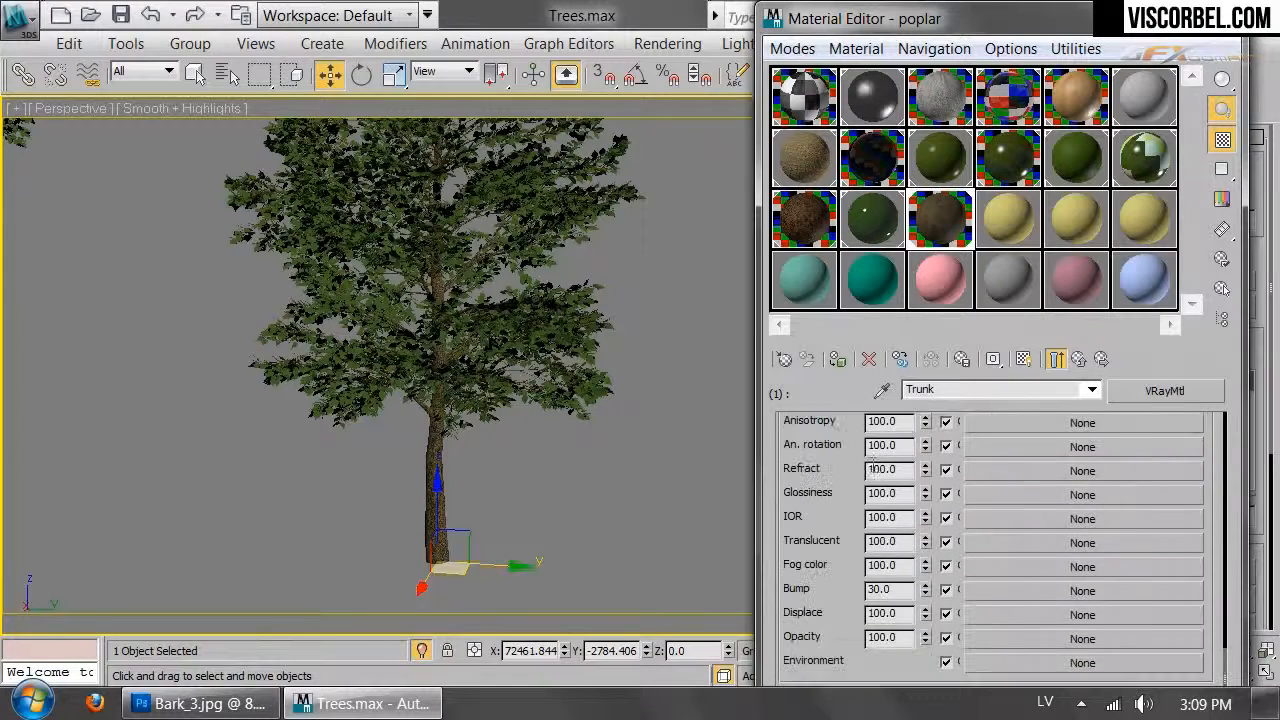
pyautogui.click(994, 589)
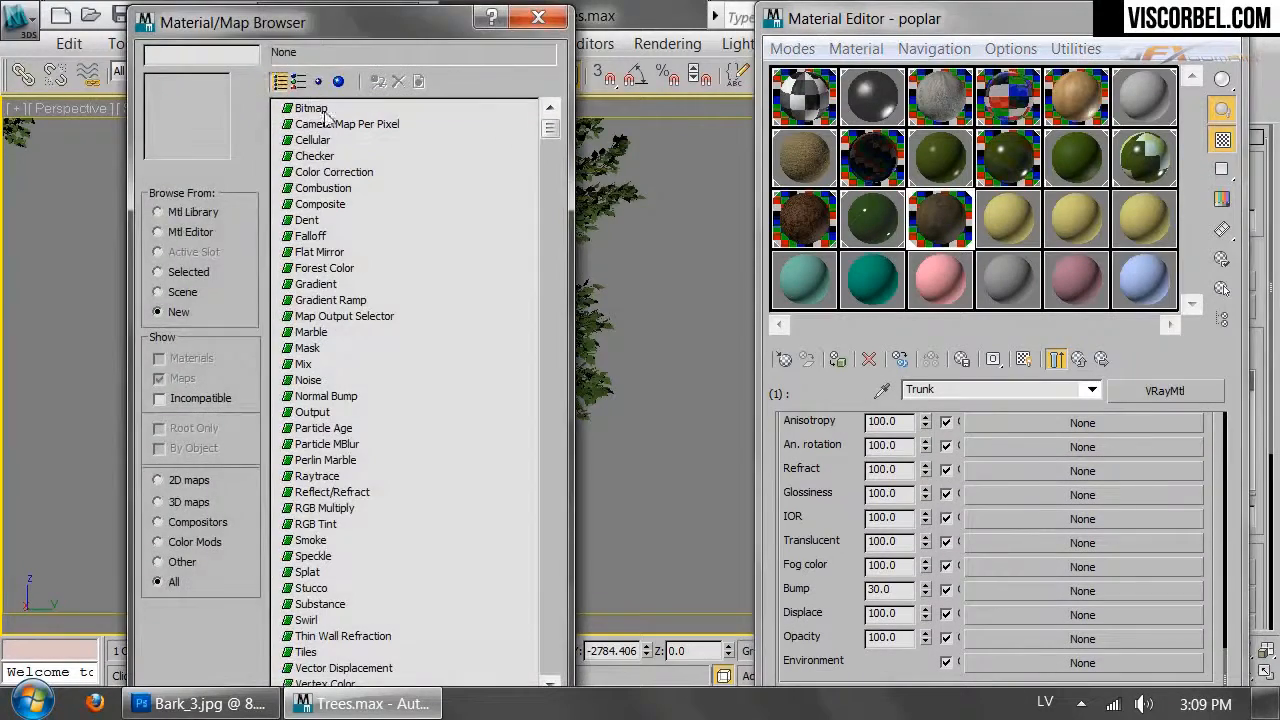
pyautogui.doubleClick(310, 110)
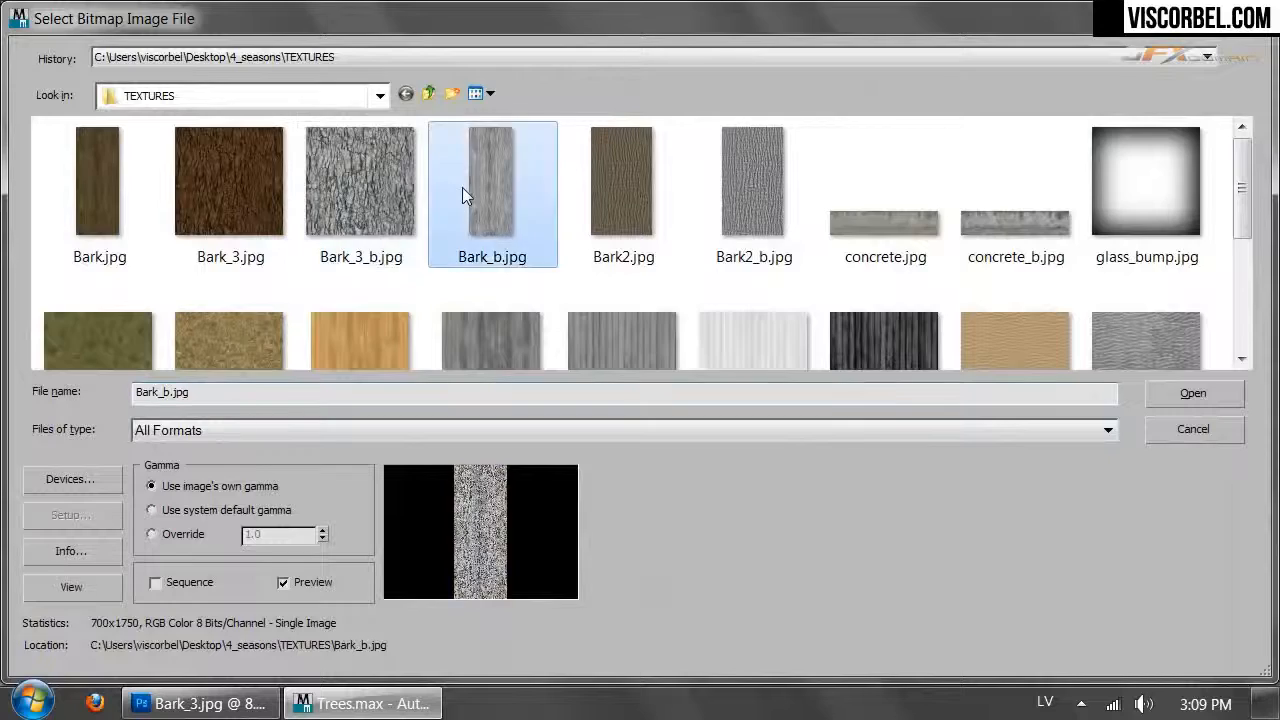
pyautogui.doubleClick(460, 190)
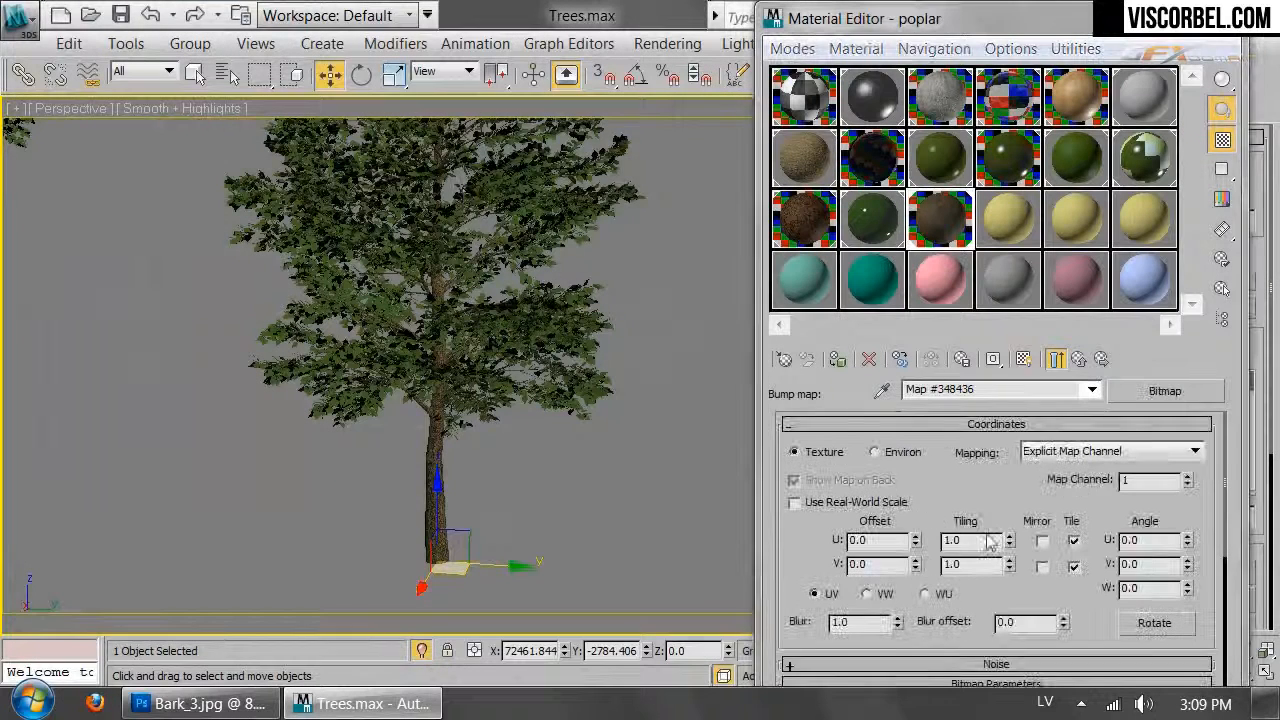
pyautogui.doubleClick(855, 622)
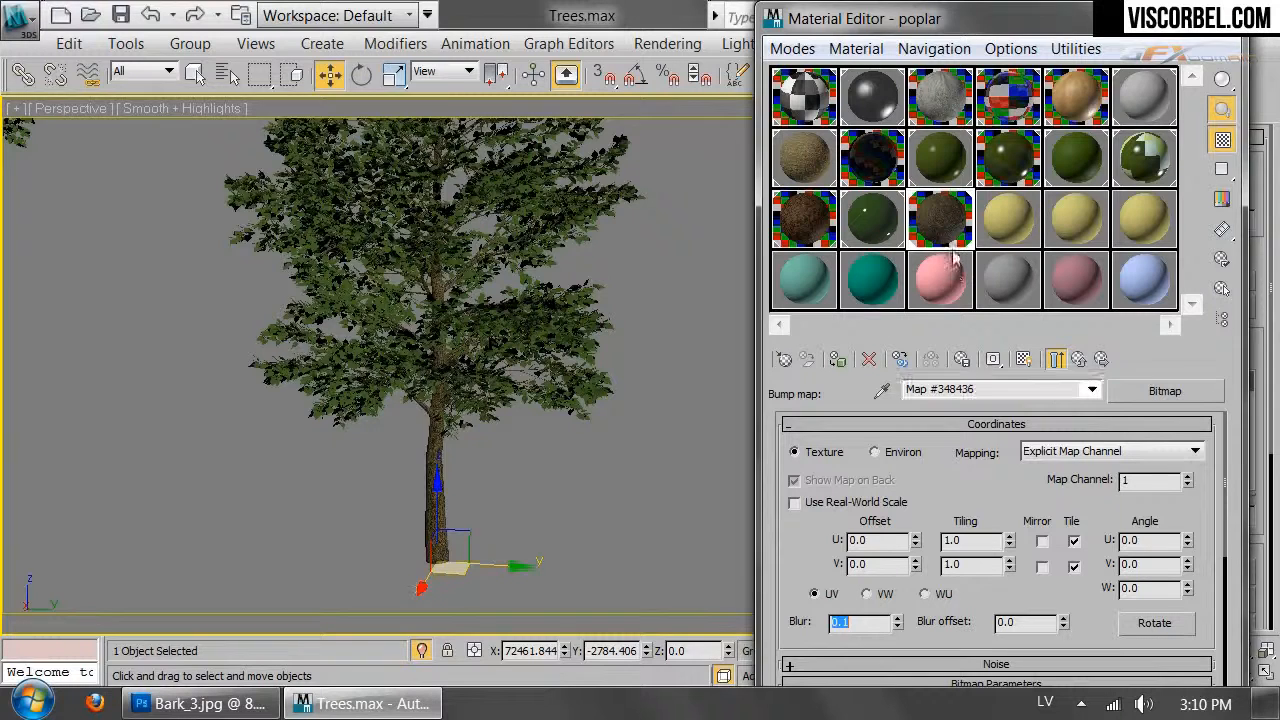
# Check an enlarged preview of the bark material, then switch the viewport to the top view
pyautogui.doubleClick(965, 212)
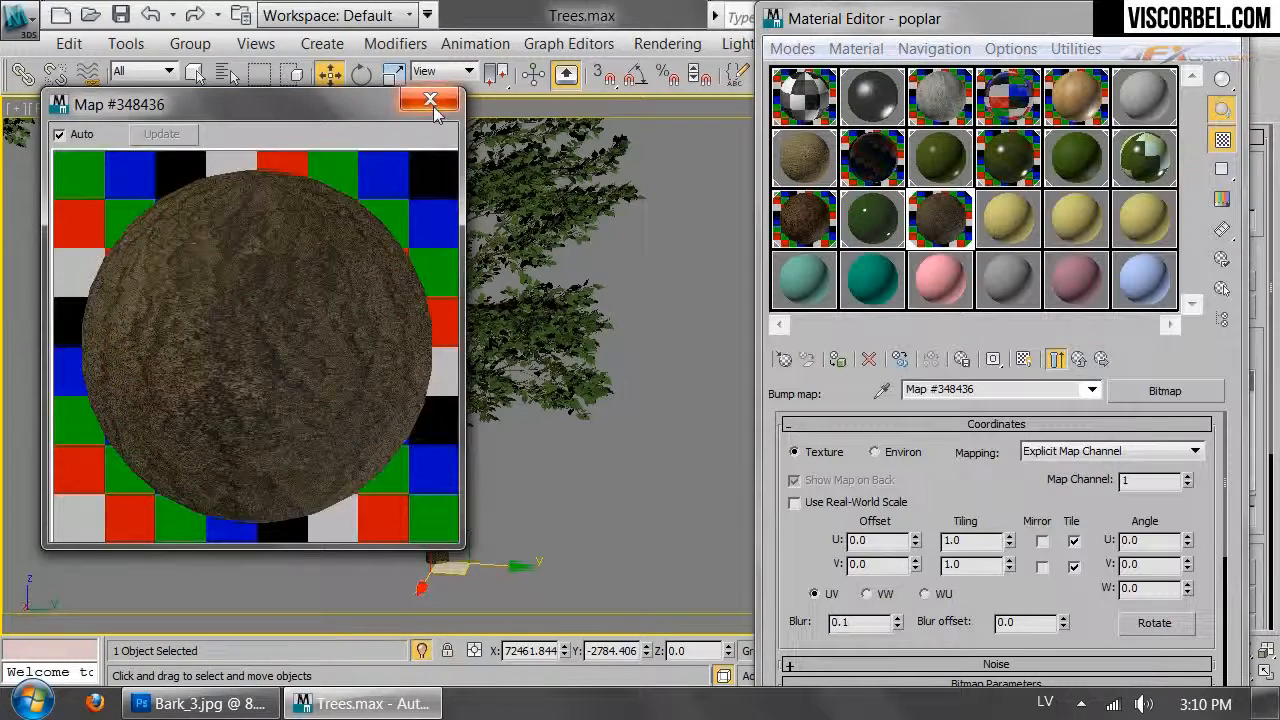
pyautogui.click(430, 100)
pyautogui.scroll(-5, 516, 428)
pyautogui.scroll(2, 516, 428)
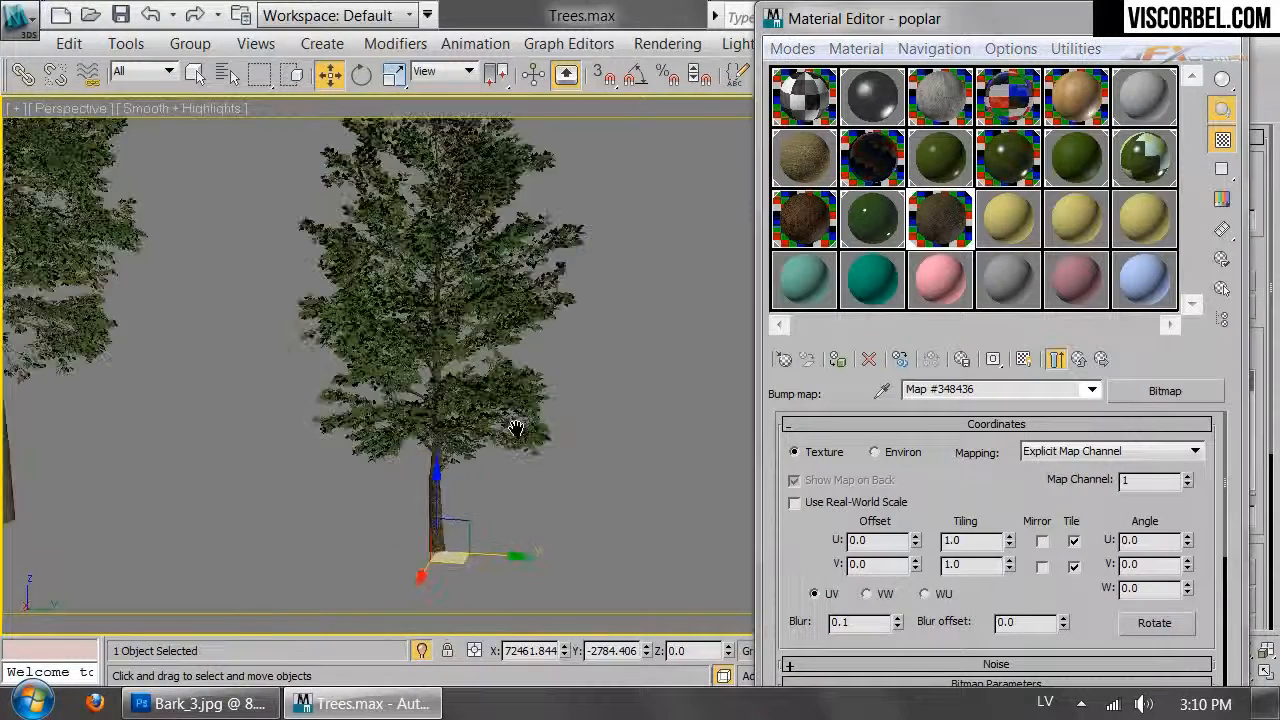
pyautogui.press('t')
pyautogui.moveTo(960, 20); pyautogui.dragTo(1209, 537)
# Create a VRayPhysicalCamera in the Top view, aimed at the tree
pyautogui.click(818, 110)
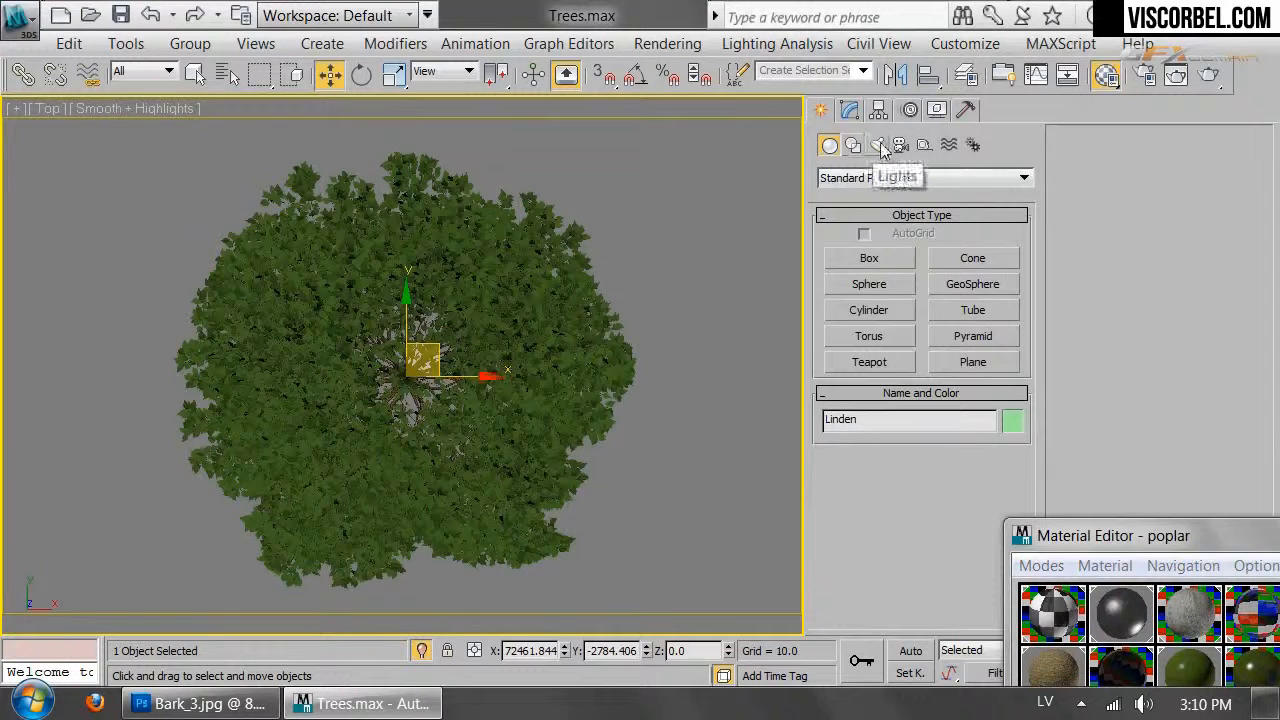
pyautogui.click(900, 145)
pyautogui.click(892, 178)
pyautogui.click(843, 210)
pyautogui.click(973, 258)
pyautogui.scroll(-6, 470, 380)
pyautogui.moveTo(705, 320); pyautogui.dragTo(429, 321)
# Frame the whole tree through the new camera and render that view
pyautogui.press('c')
pyautogui.moveTo(461, 288); pyautogui.dragTo(519, 430, button='middle')
pyautogui.press('Up')
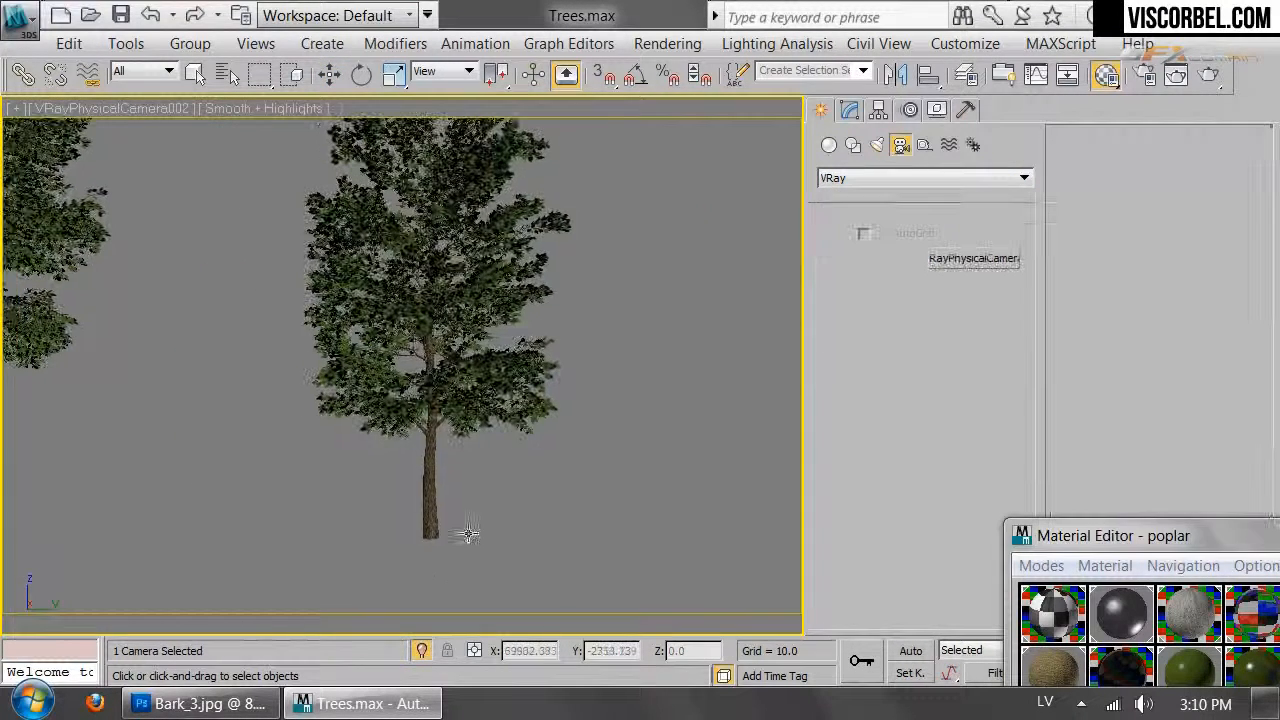
pyautogui.moveTo(449, 566); pyautogui.dragTo(514, 534)
pyautogui.moveTo(514, 534); pyautogui.dragTo(468, 457, button='middle')
pyautogui.moveTo(468, 457); pyautogui.dragTo(489, 419)
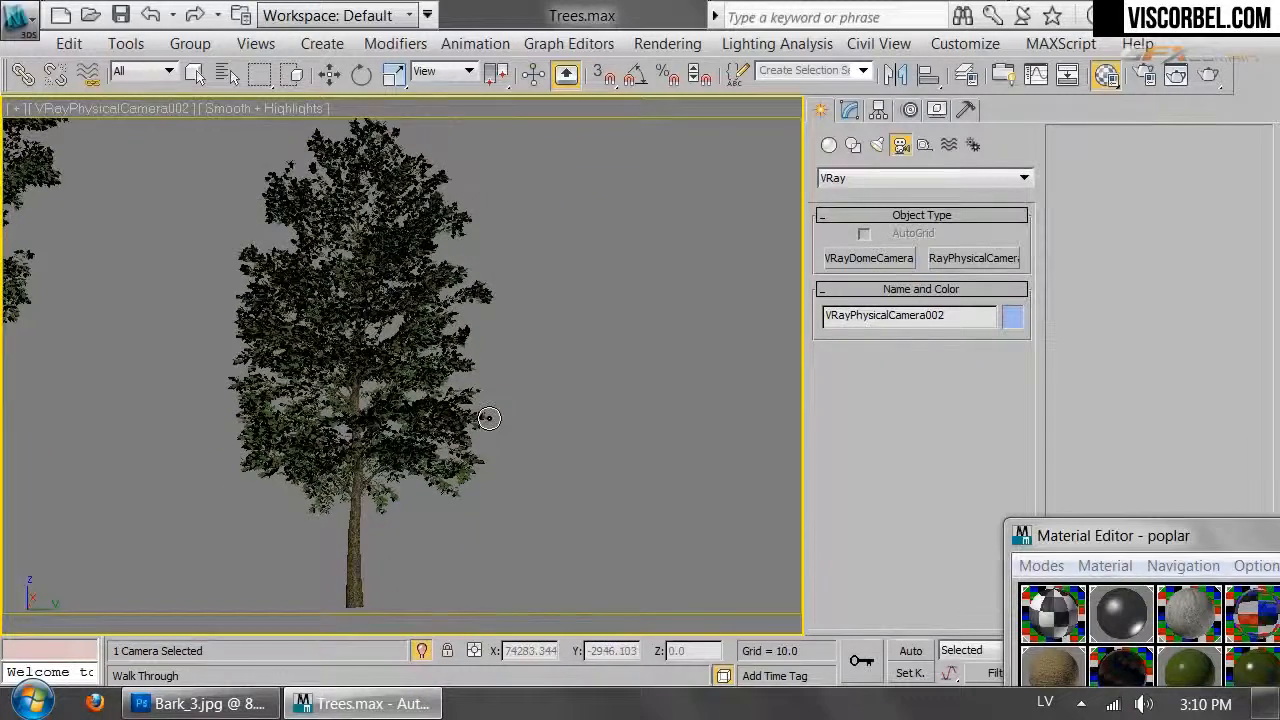
pyautogui.click(1209, 74)
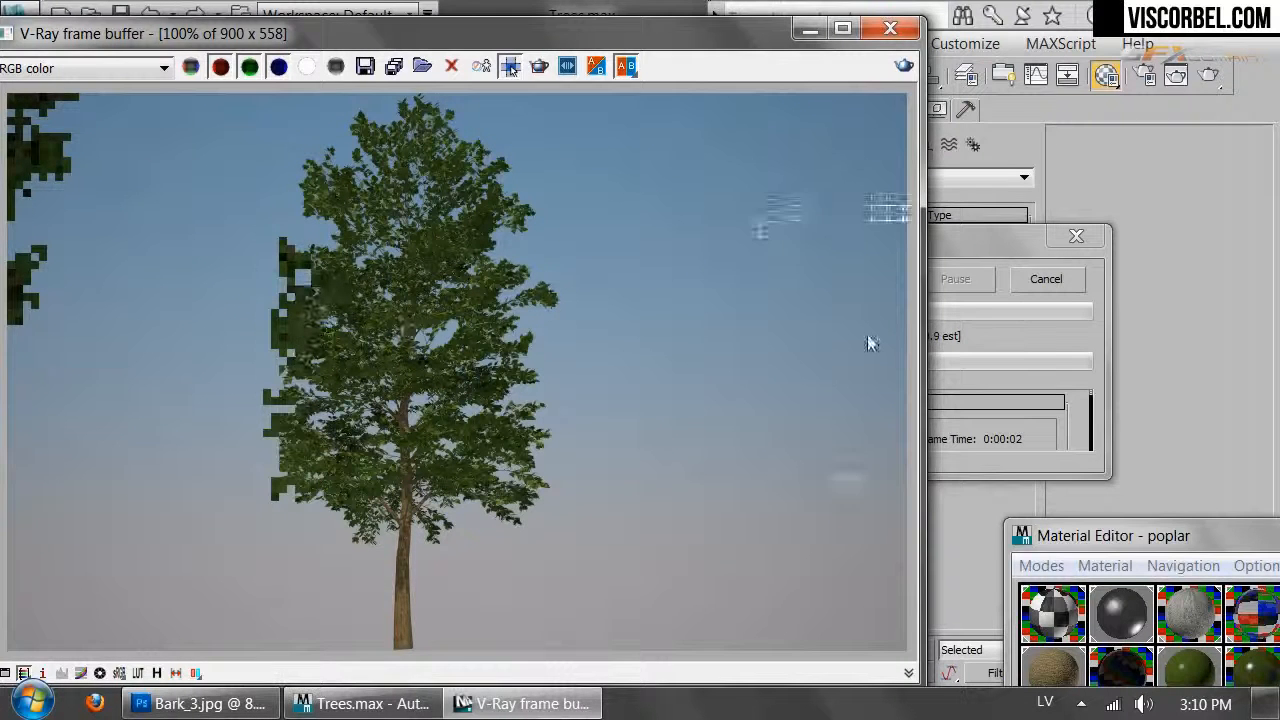
# Change the poplar's Leaves material to VRay2SidedMtl, keeping the old material as front
pyautogui.moveTo(1165, 545); pyautogui.dragTo(810, 195)
pyautogui.click(976, 528)
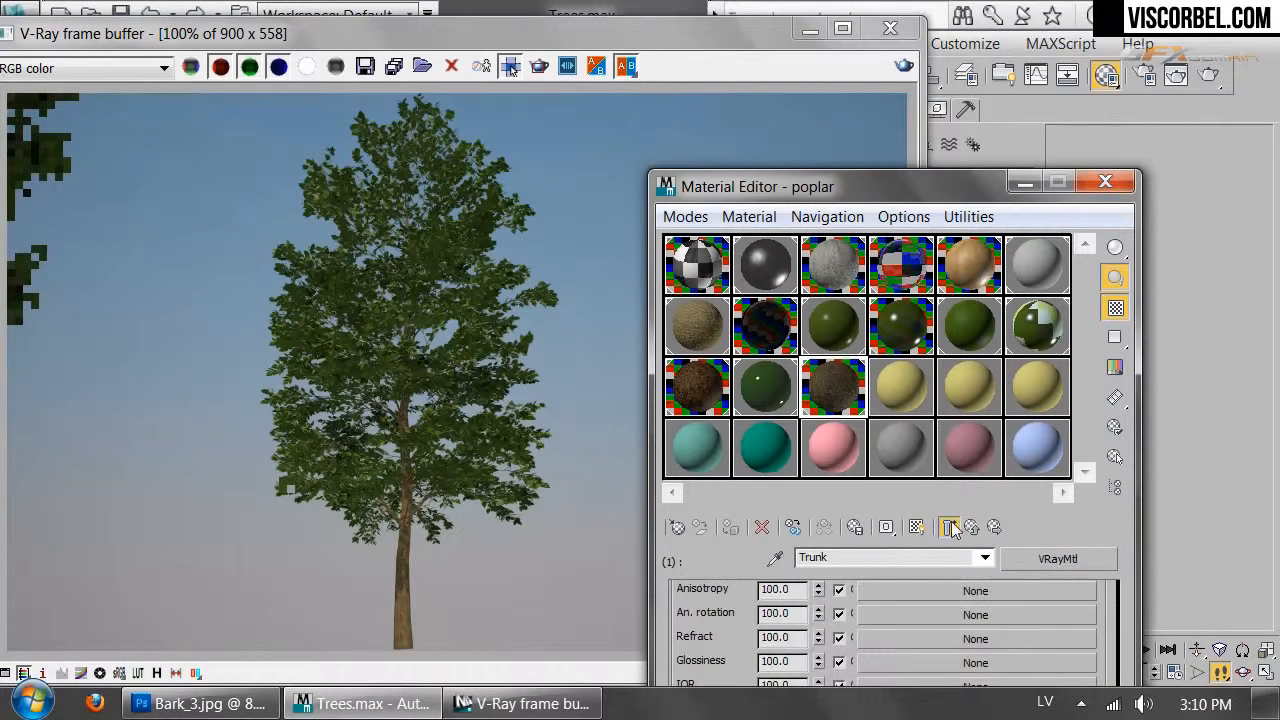
pyautogui.click(949, 527)
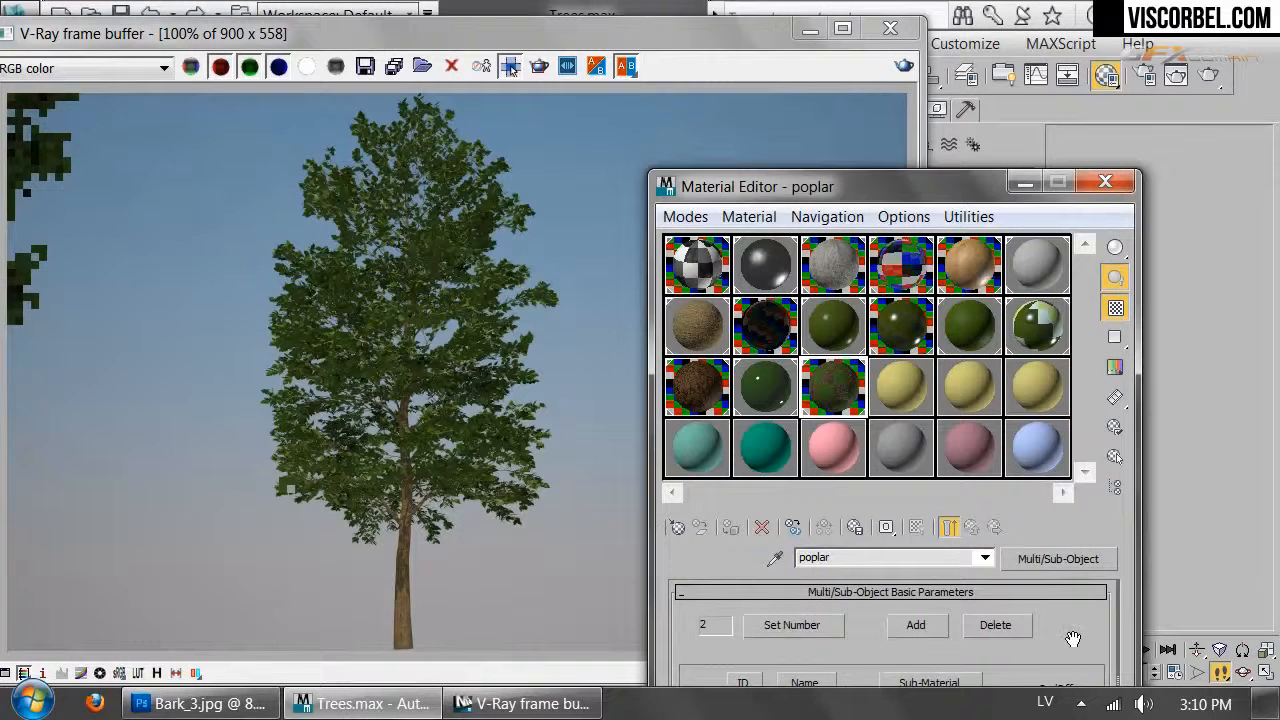
pyautogui.scroll(-3, 1072, 640)
pyautogui.click(903, 648)
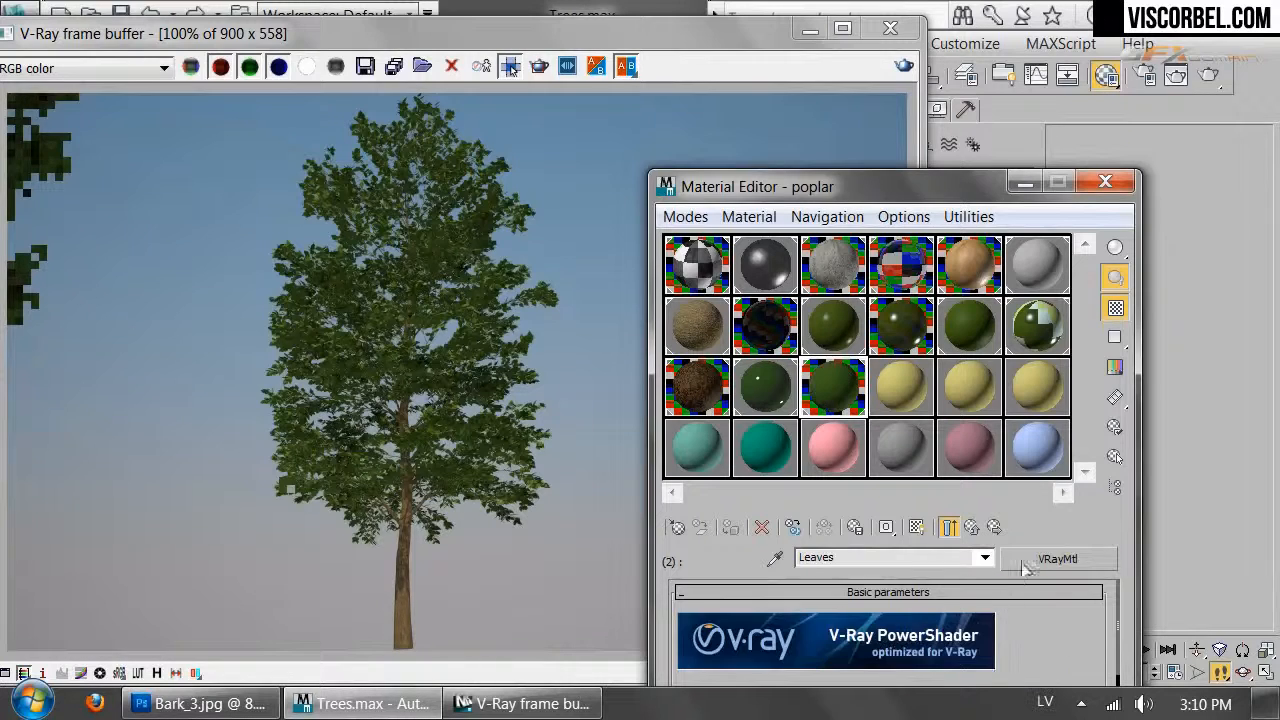
pyautogui.click(1030, 562)
pyautogui.doubleClick(465, 400)
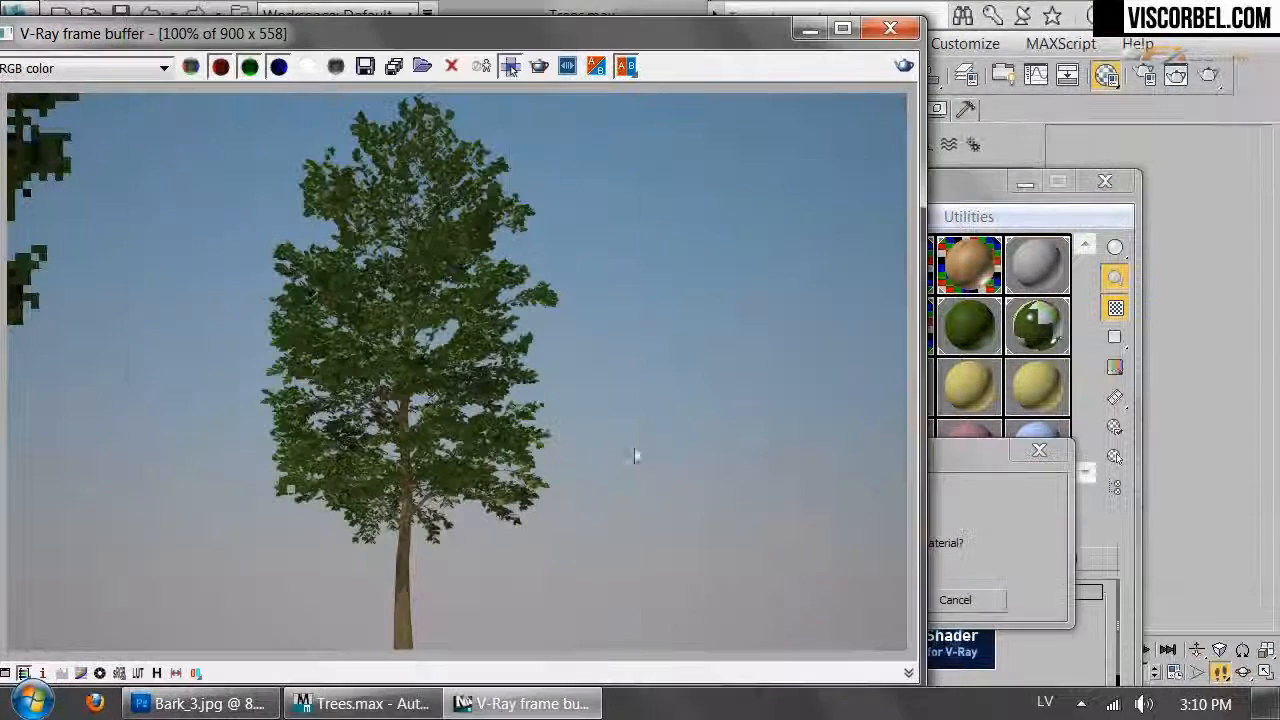
pyautogui.click(835, 598)
pyautogui.moveTo(868, 195); pyautogui.dragTo(850, 49)
# Give the front leaves material a mid-grey reflection with glossiness lowered to 0.82
pyautogui.click(791, 562)
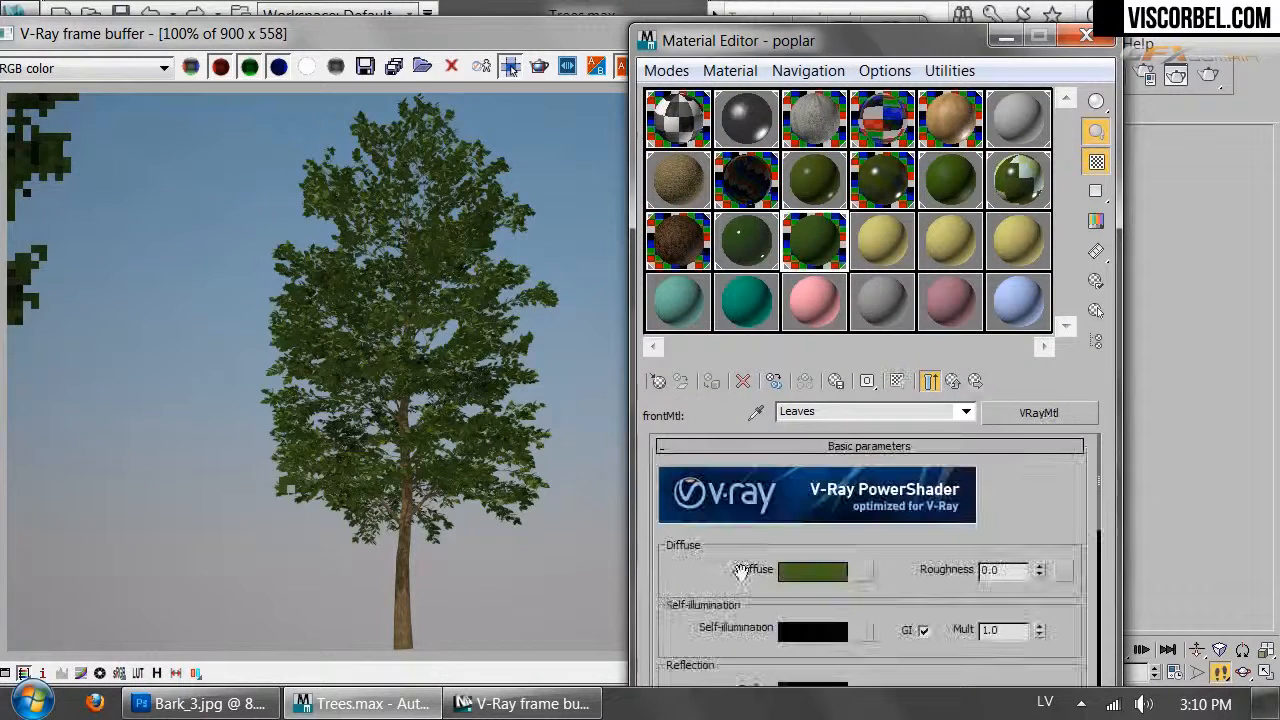
pyautogui.scroll(-3, 720, 615)
pyautogui.click(812, 547)
pyautogui.moveTo(720, 257); pyautogui.dragTo(797, 258)
pyautogui.click(853, 343)
pyautogui.click(839, 600)
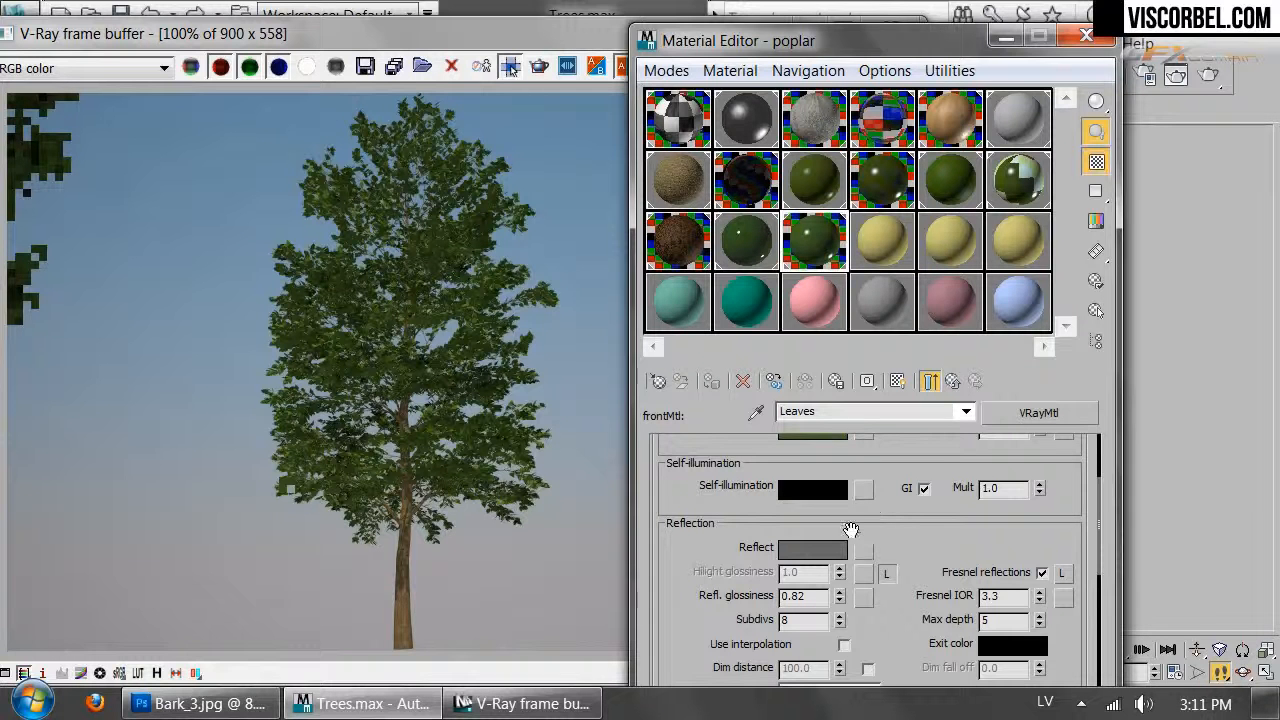
# Tint the leaf reflection colour olive and start a test render of the tree
pyautogui.click(833, 553)
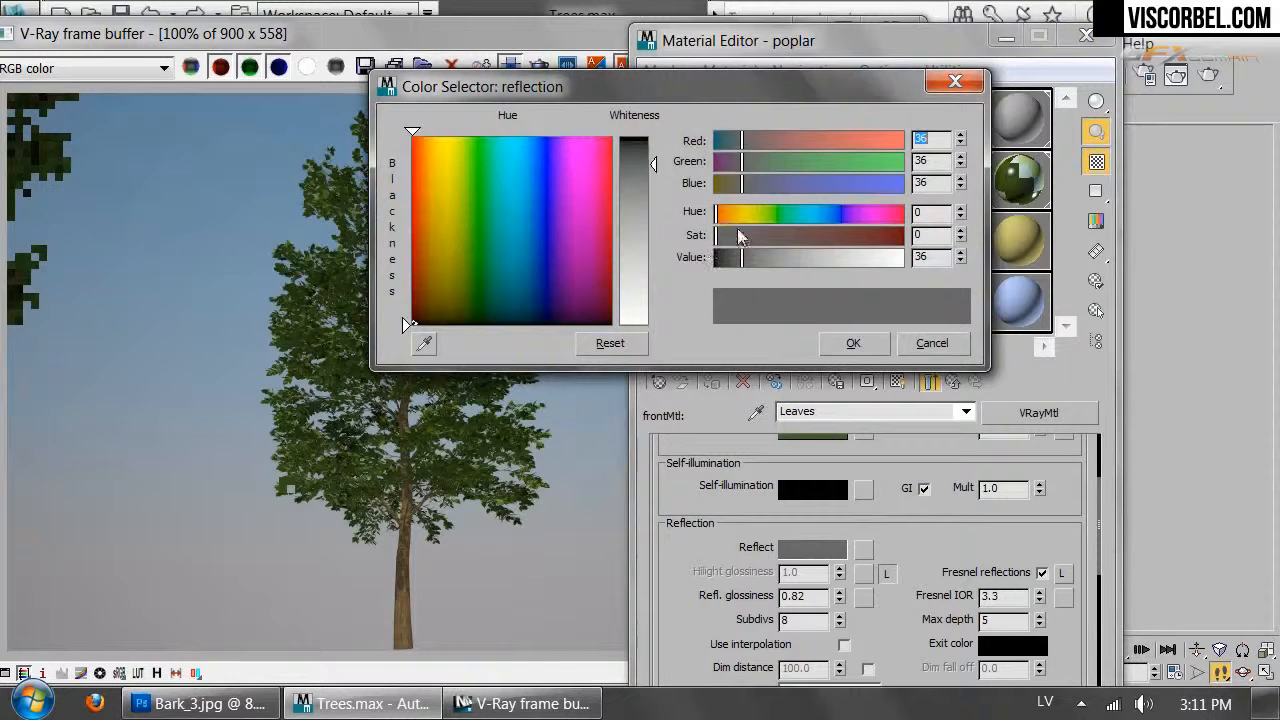
pyautogui.moveTo(754, 218); pyautogui.dragTo(838, 236)
pyautogui.click(853, 343)
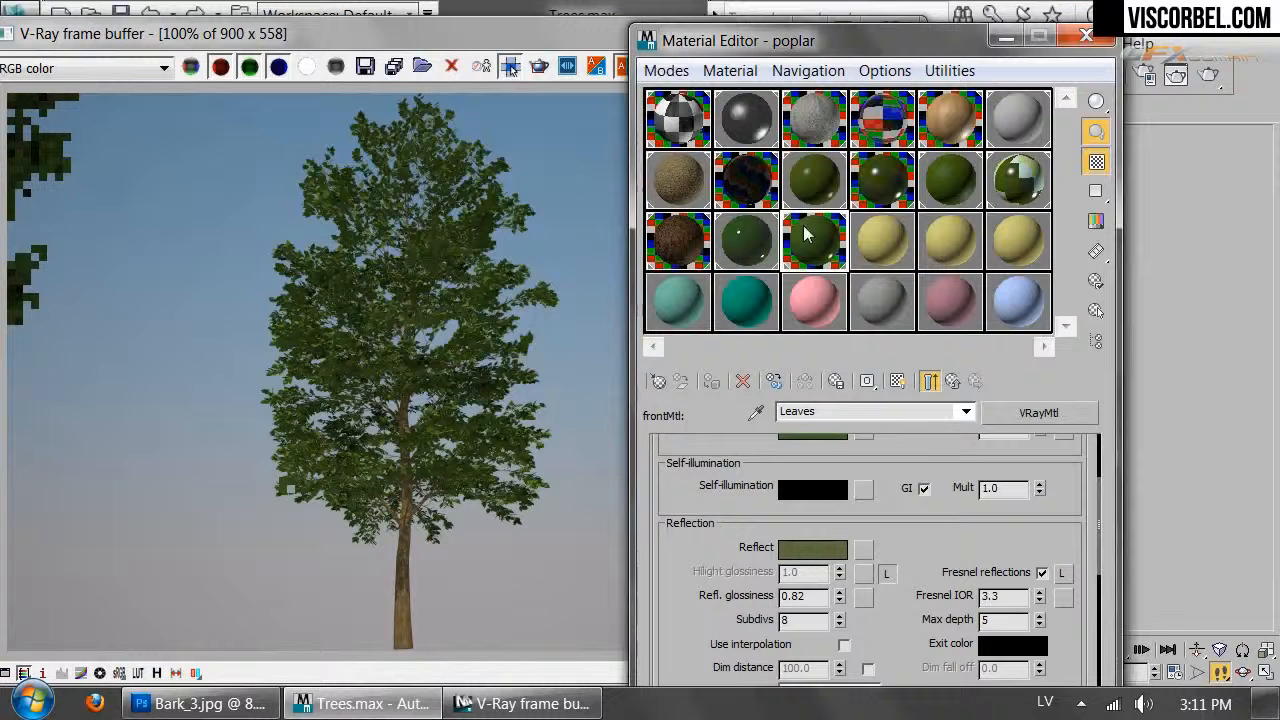
pyautogui.click(952, 381)
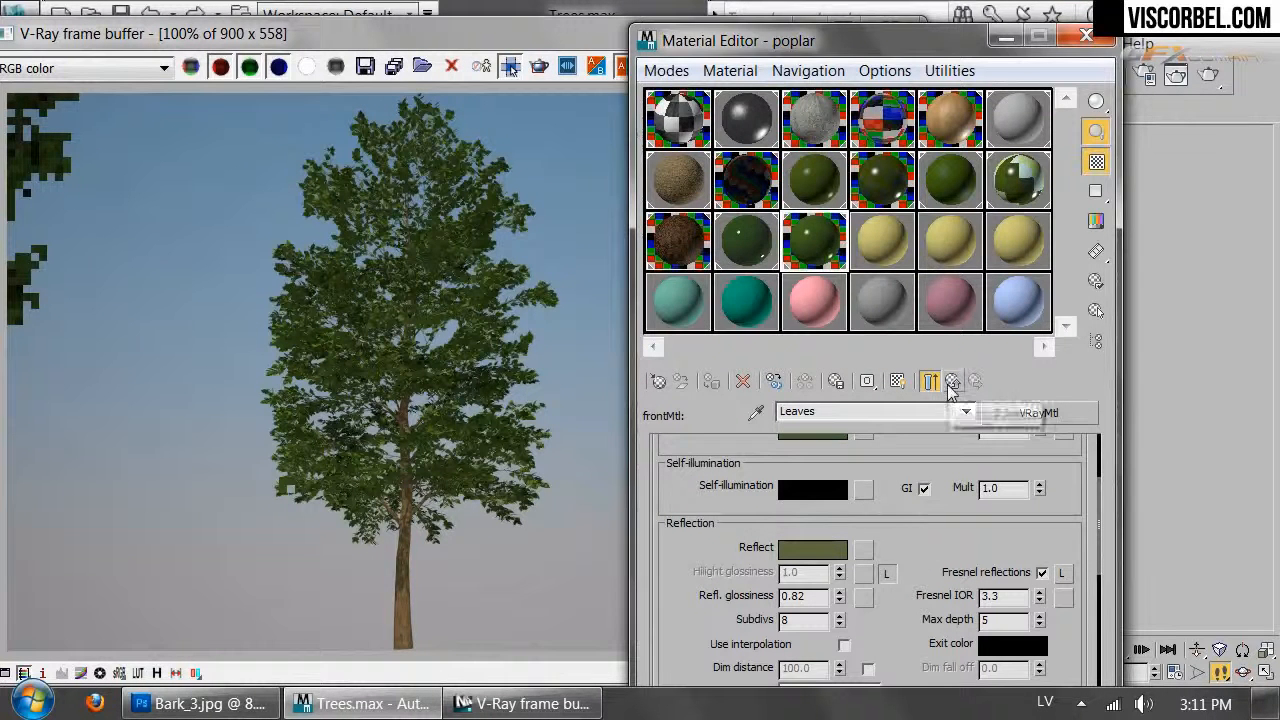
pyautogui.click(1208, 76)
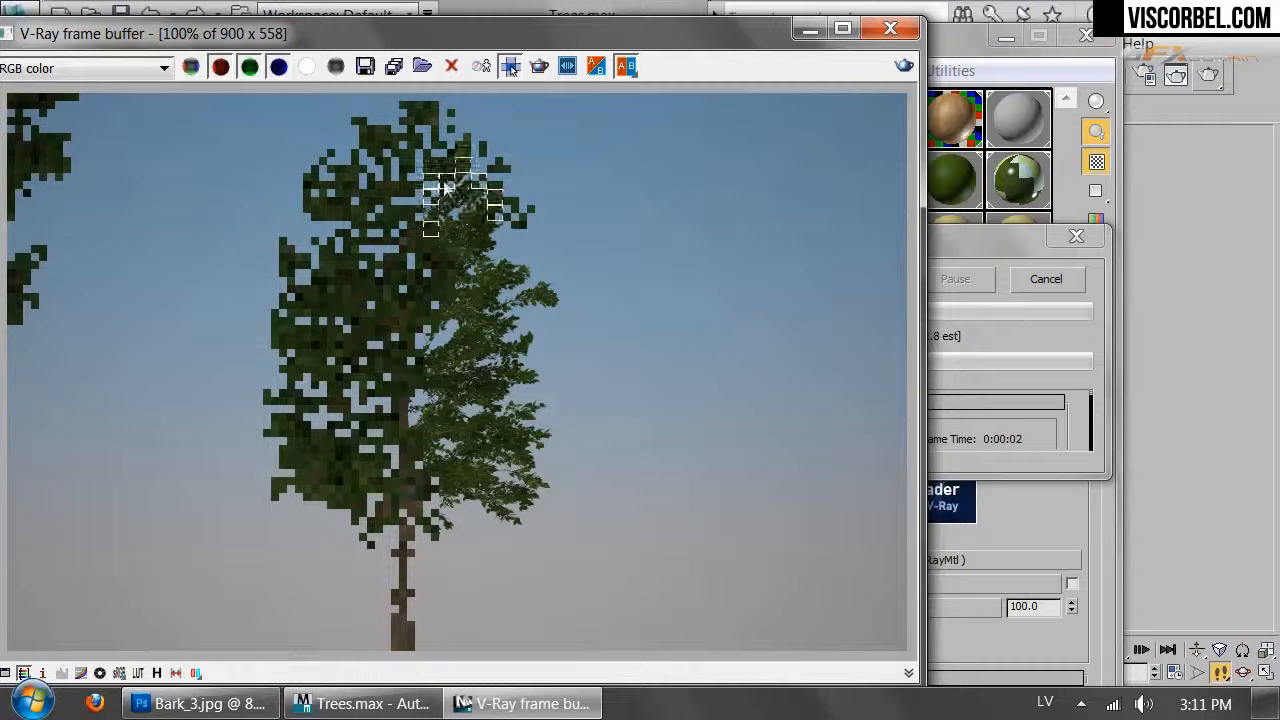
# Cancel the running render and make the leaves' diffuse colour a brighter green
pyautogui.click(1044, 279)
pyautogui.click(971, 558)
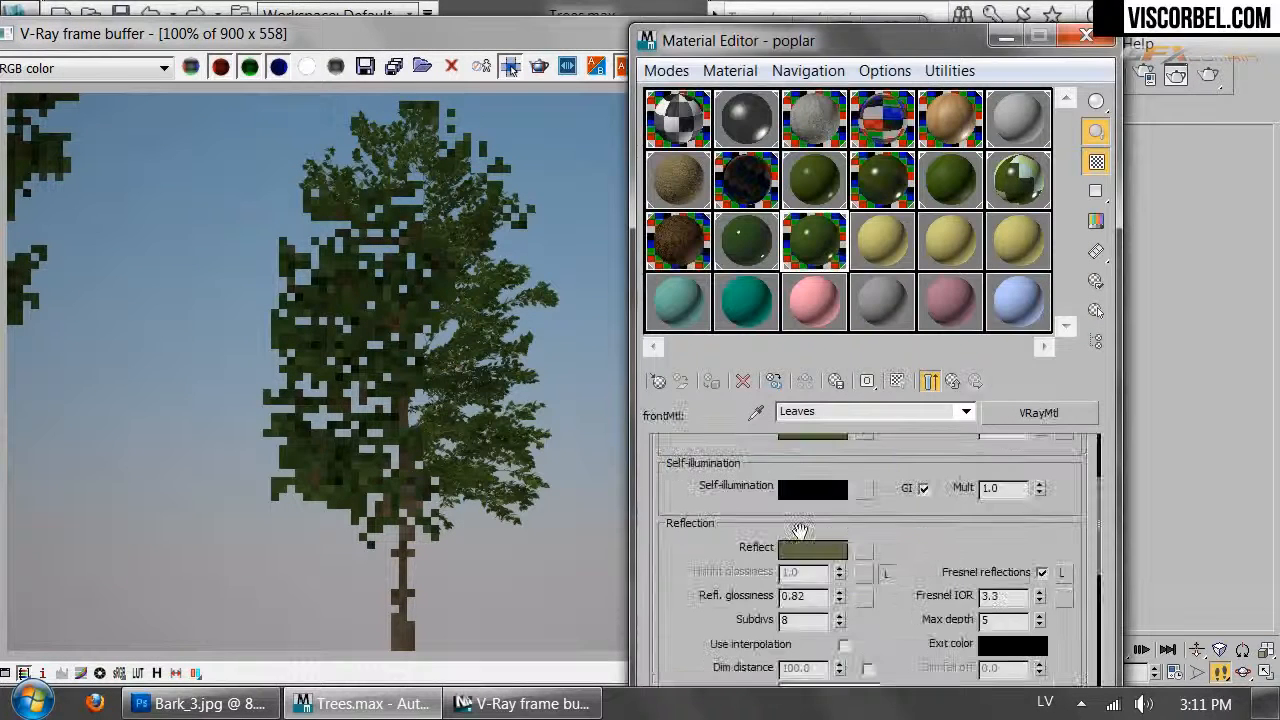
pyautogui.moveTo(909, 461); pyautogui.dragTo(892, 503)
pyautogui.click(815, 472)
pyautogui.moveTo(808, 207); pyautogui.dragTo(765, 216)
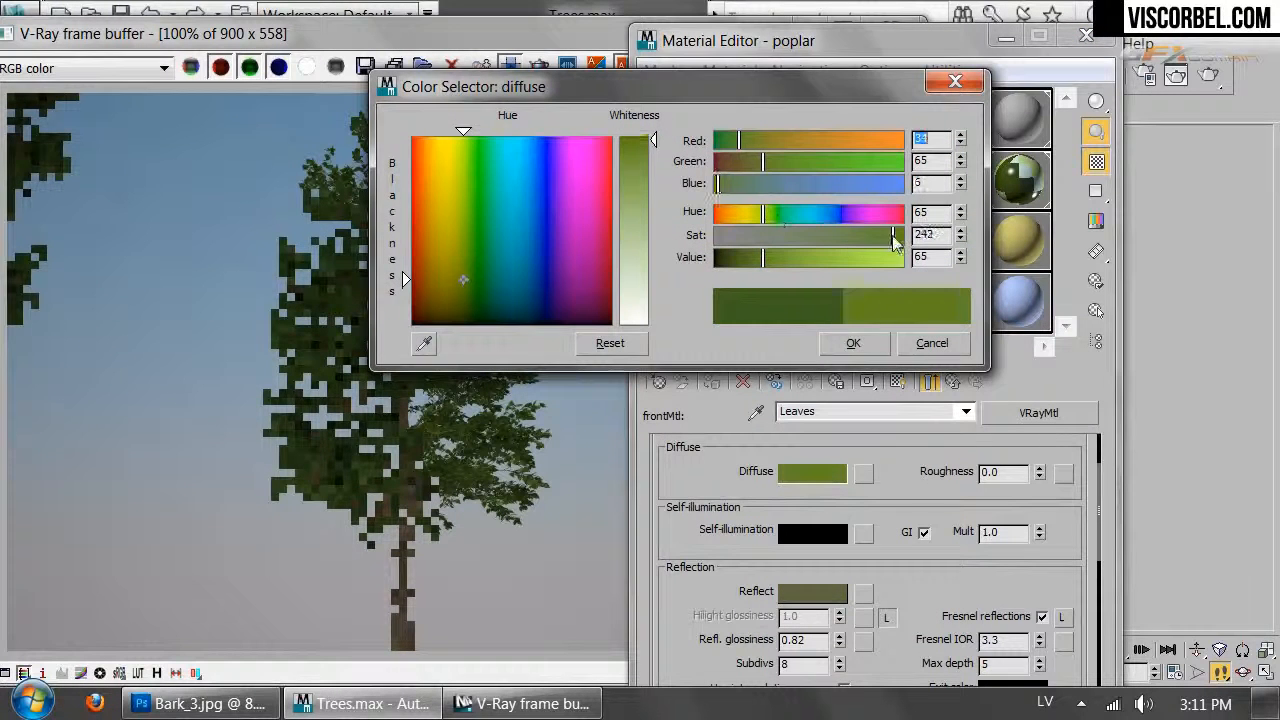
pyautogui.click(853, 343)
# Lighten the leaf reflection colour, re-render the tree, and close the render windows
pyautogui.click(784, 600)
pyautogui.moveTo(743, 261); pyautogui.dragTo(759, 261)
pyautogui.click(864, 346)
pyautogui.click(1212, 79)
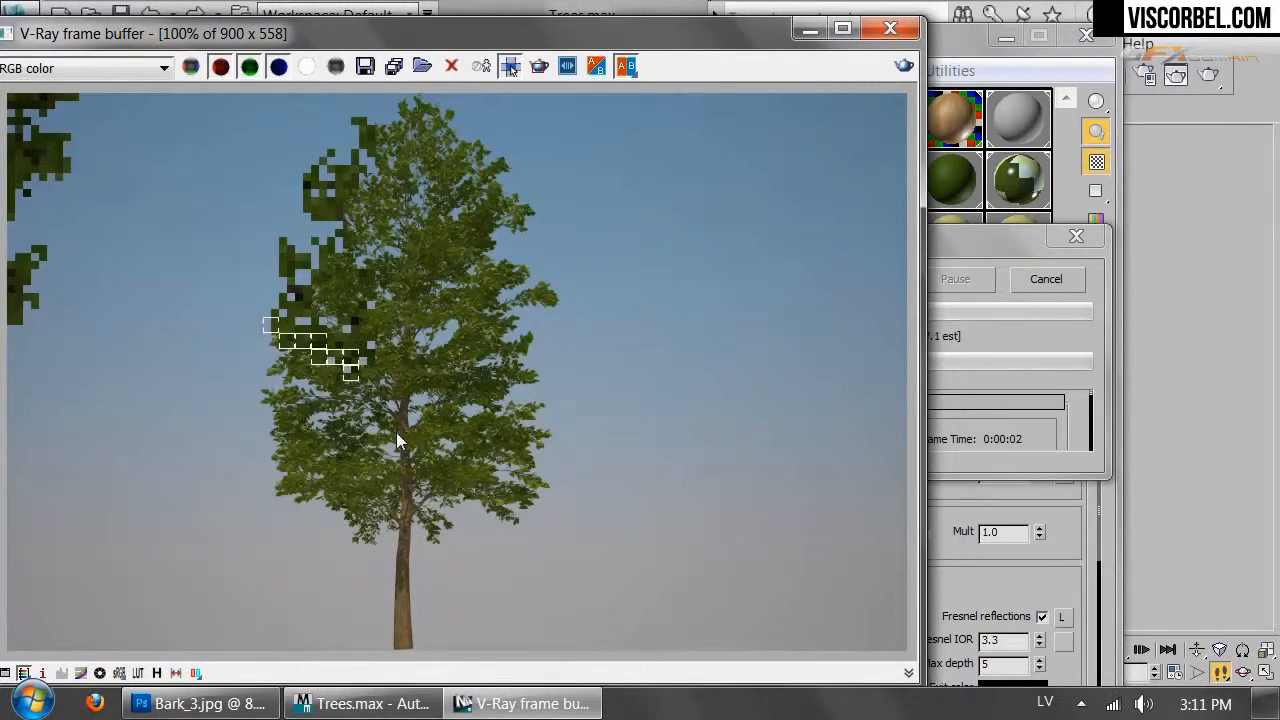
pyautogui.click(890, 29)
pyautogui.moveTo(430, 520); pyautogui.dragTo(392, 475, button='middle')
pyautogui.click(370, 103)
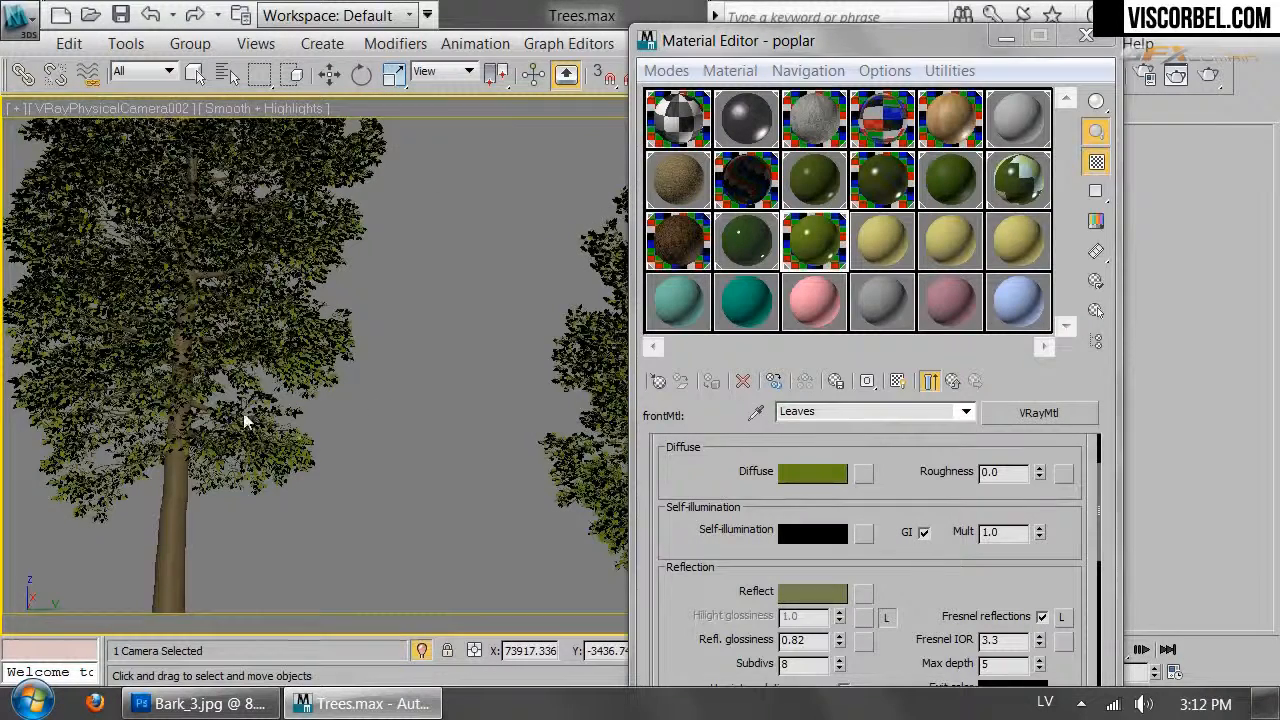
# Enable Convert to Mesh/Spline on Poplar_large and convert it to an Editable Mesh
pyautogui.click(1007, 38)
pyautogui.press('t')
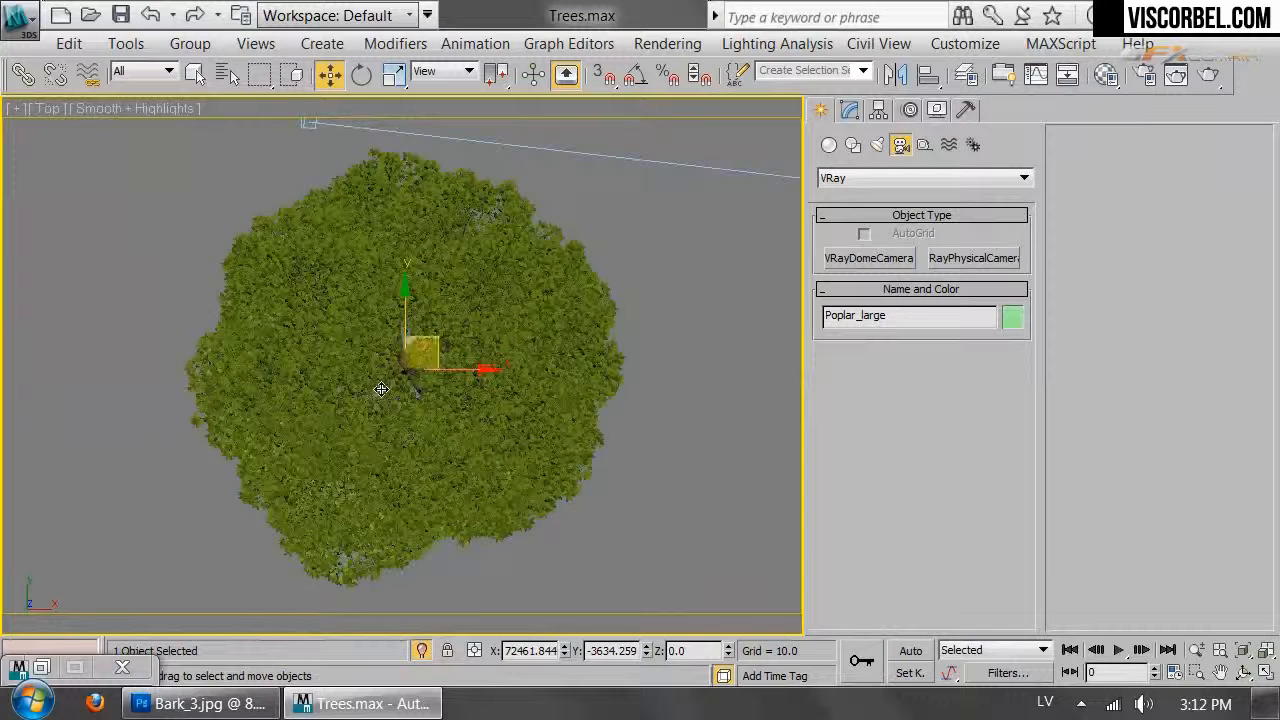
pyautogui.scroll(-8, 740, 330)
pyautogui.scroll(4, 745, 290)
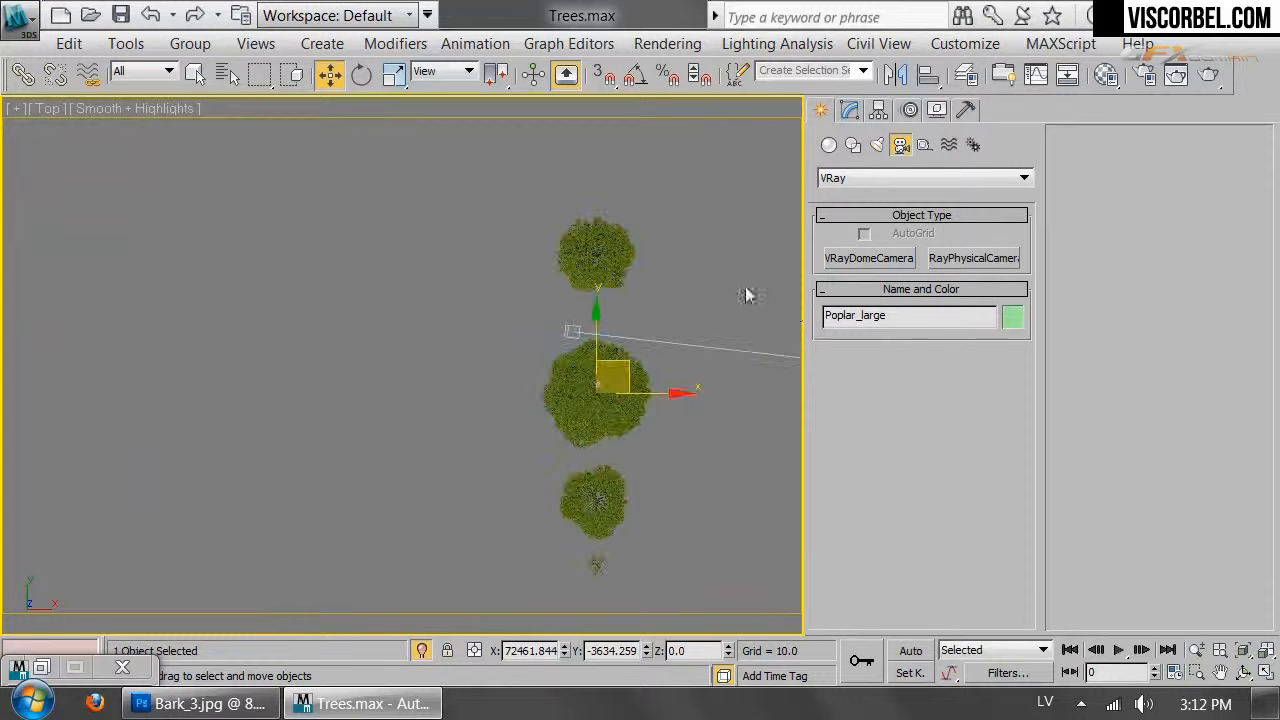
pyautogui.click(853, 115)
pyautogui.scroll(-5, 1176, 577)
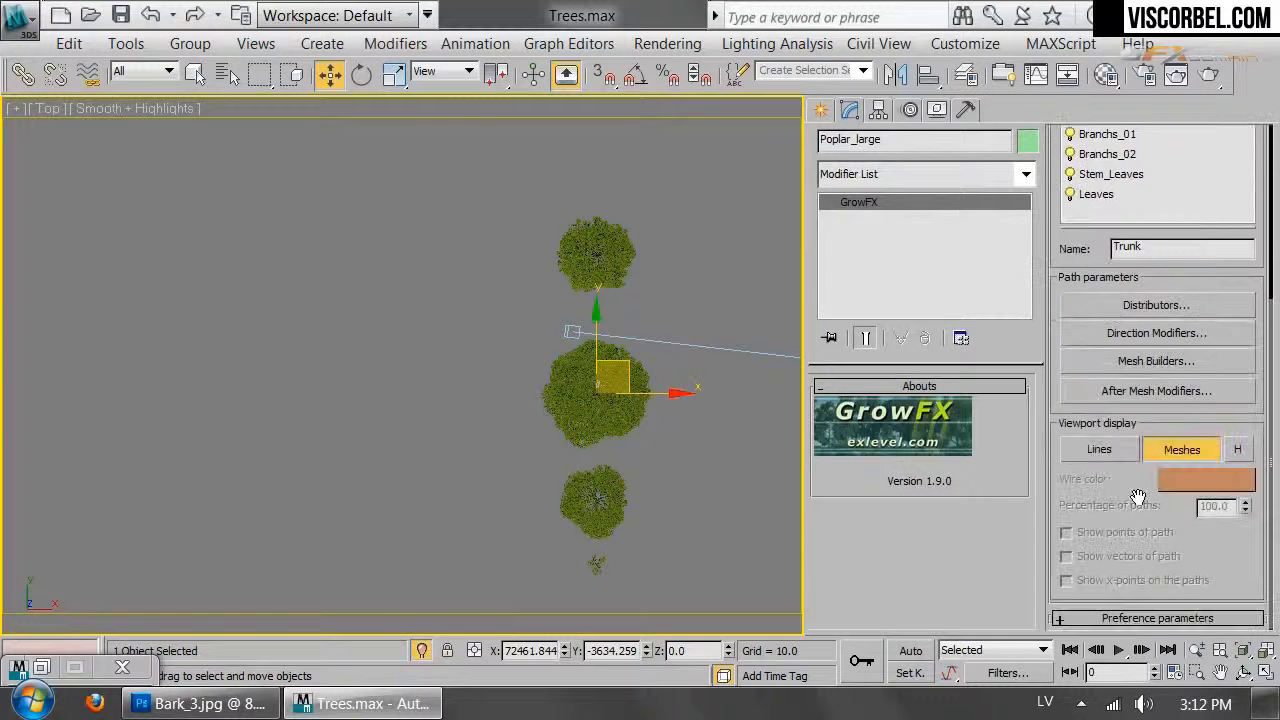
pyautogui.click(1110, 618)
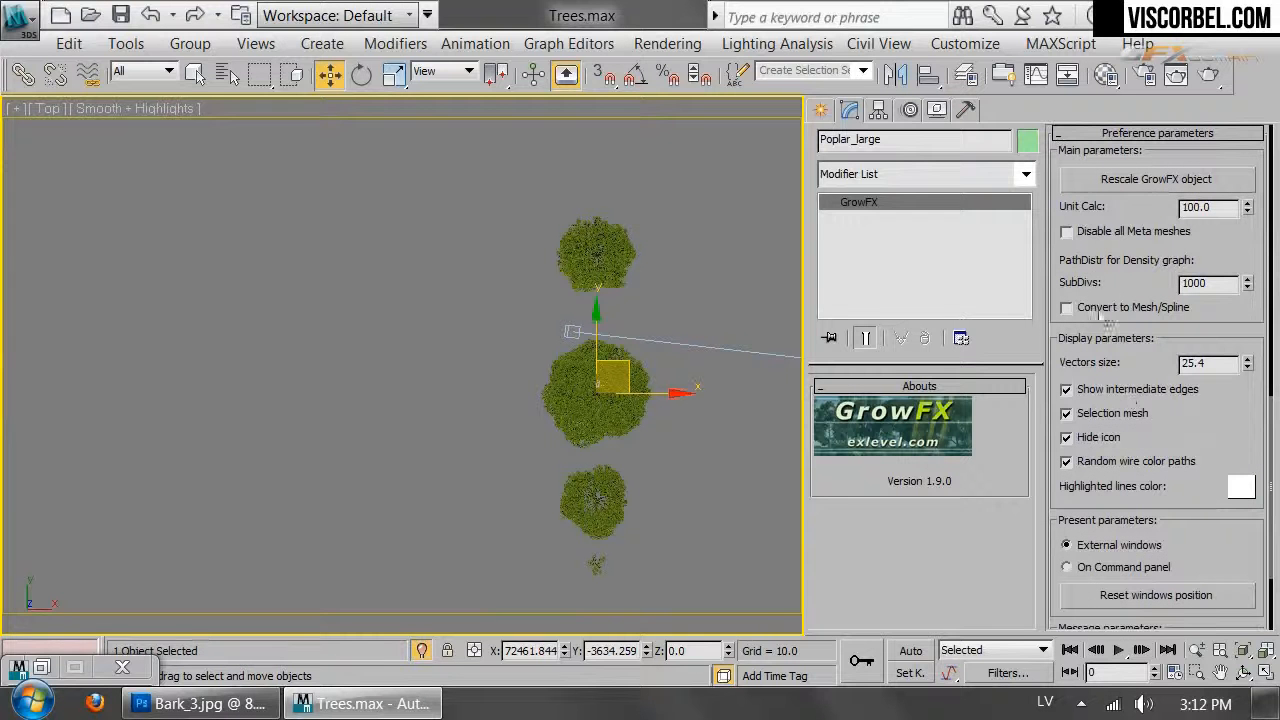
pyautogui.rightClick(605, 305)
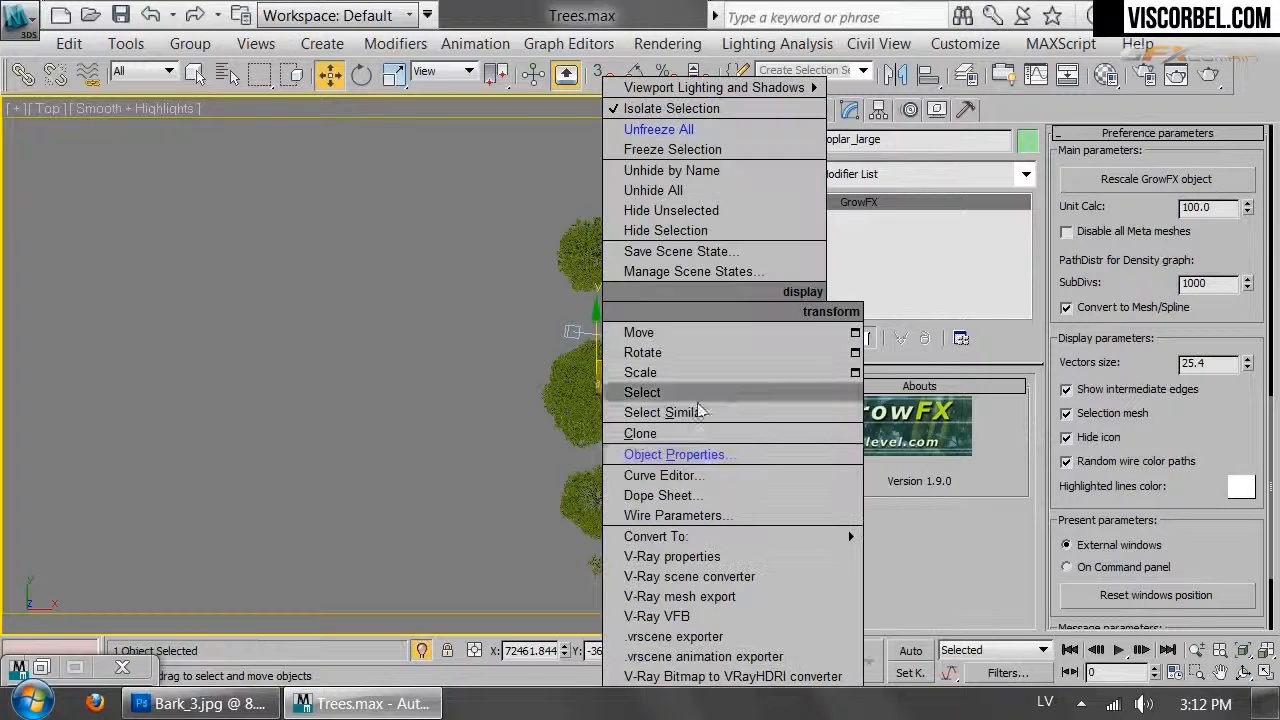
pyautogui.moveTo(848, 537)
pyautogui.click(921, 553)
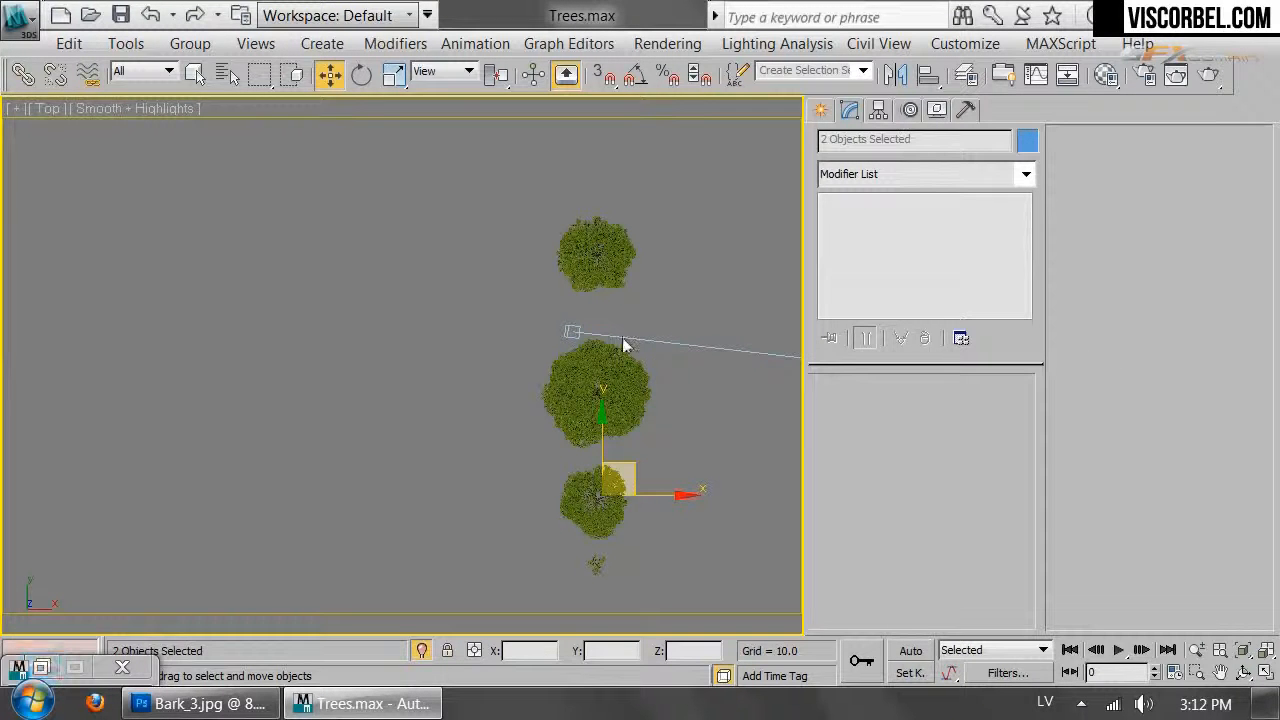
# Enable Convert to Mesh/Spline on Poplar_medium and convert it to an Editable Mesh
pyautogui.click(590, 510)
pyautogui.scroll(-12, 1114, 337)
pyautogui.scroll(2, 1128, 304)
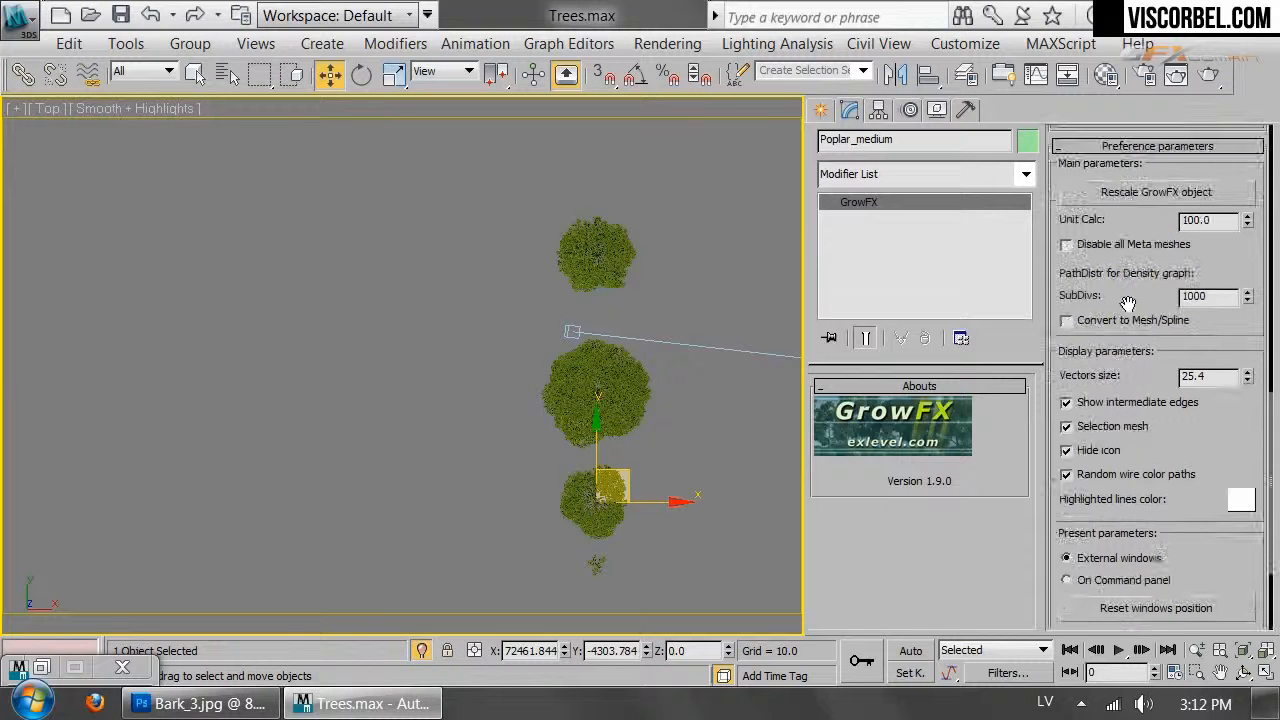
pyautogui.click(1104, 324)
pyautogui.rightClick(579, 310)
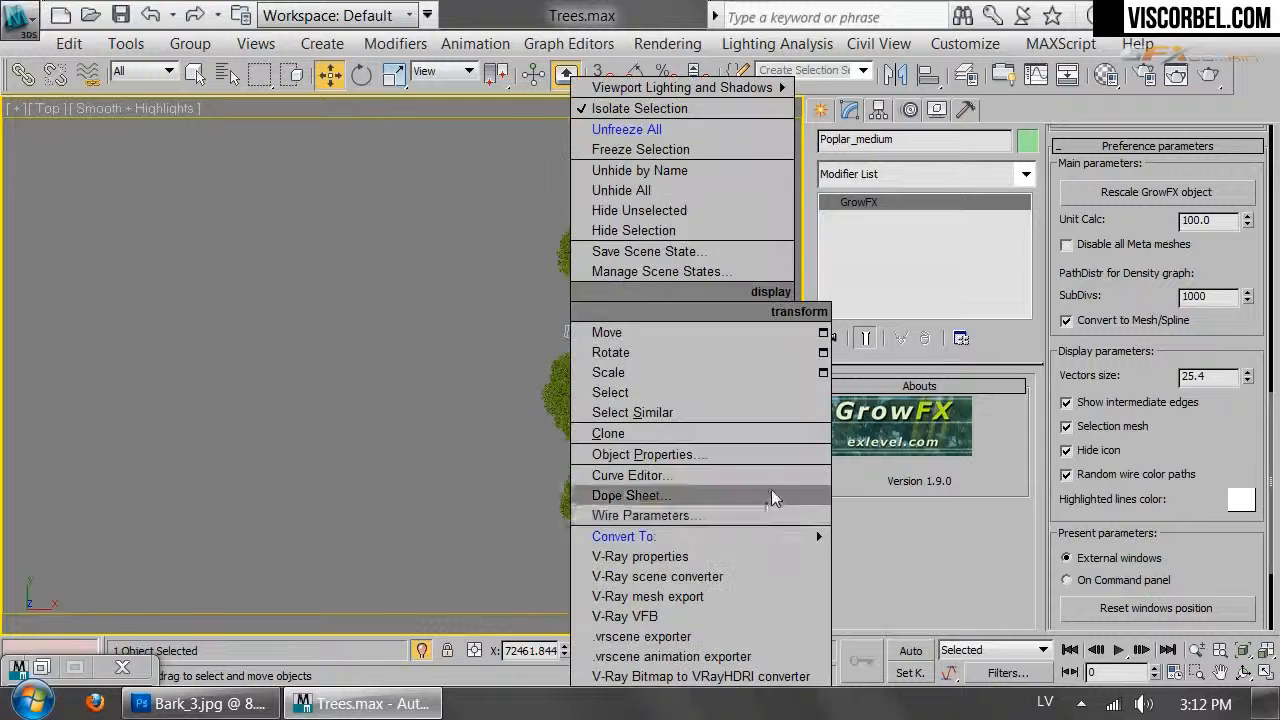
pyautogui.moveTo(760, 536)
pyautogui.click(880, 547)
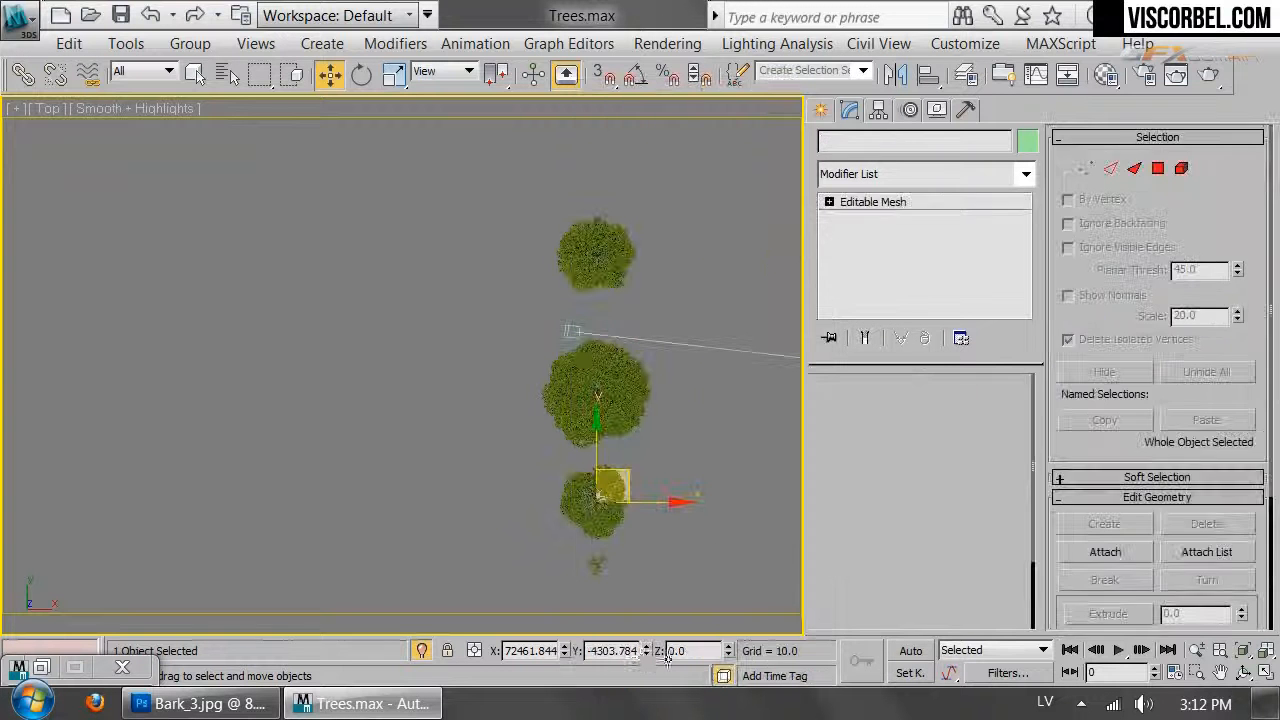
# Enable Convert to Mesh/Spline on Poplar_small and convert it to an Editable Mesh
pyautogui.click(594, 570)
pyautogui.scroll(-8, 1125, 452)
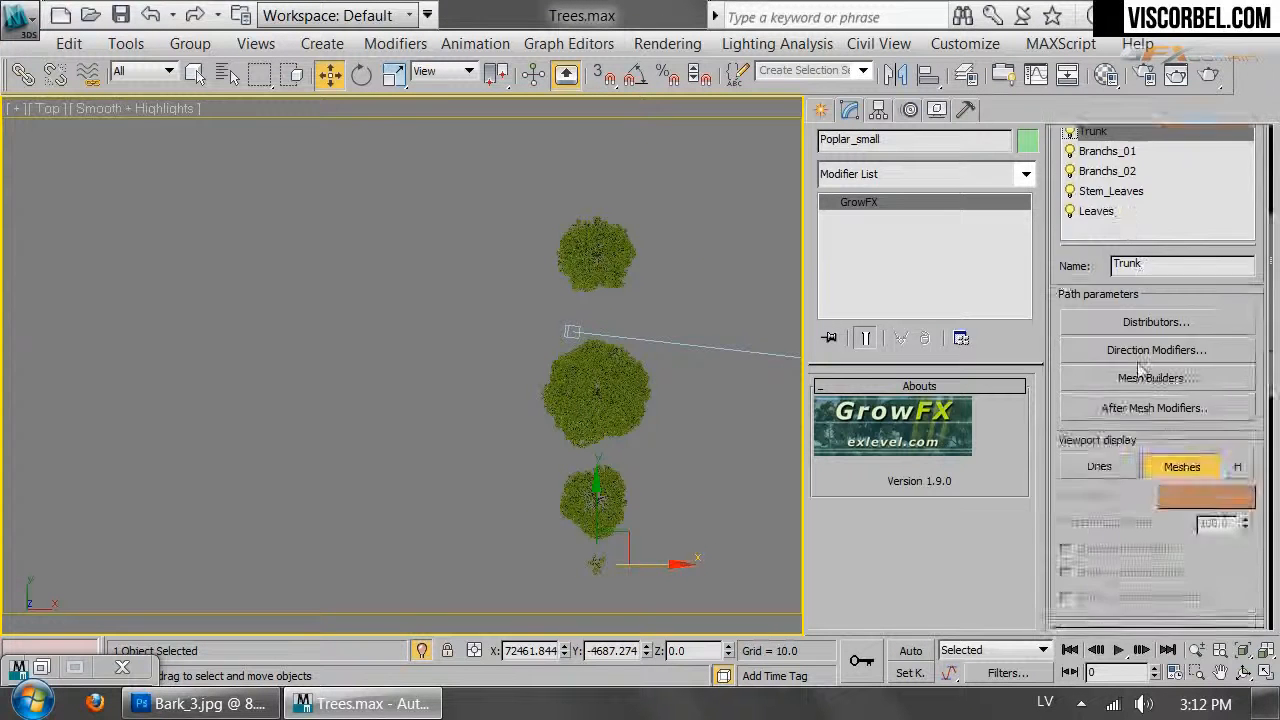
pyautogui.scroll(-4, 1125, 452)
pyautogui.scroll(2, 1125, 452)
pyautogui.click(1067, 320)
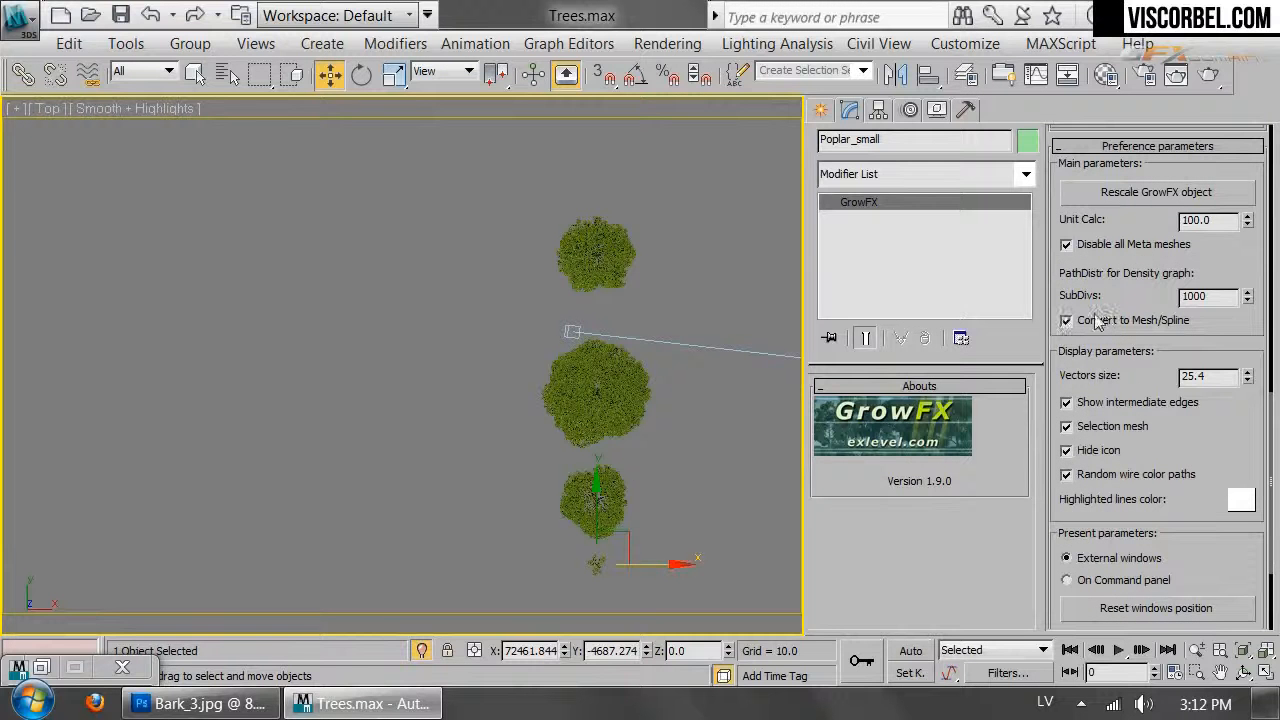
pyautogui.rightClick(586, 503)
pyautogui.moveTo(786, 533)
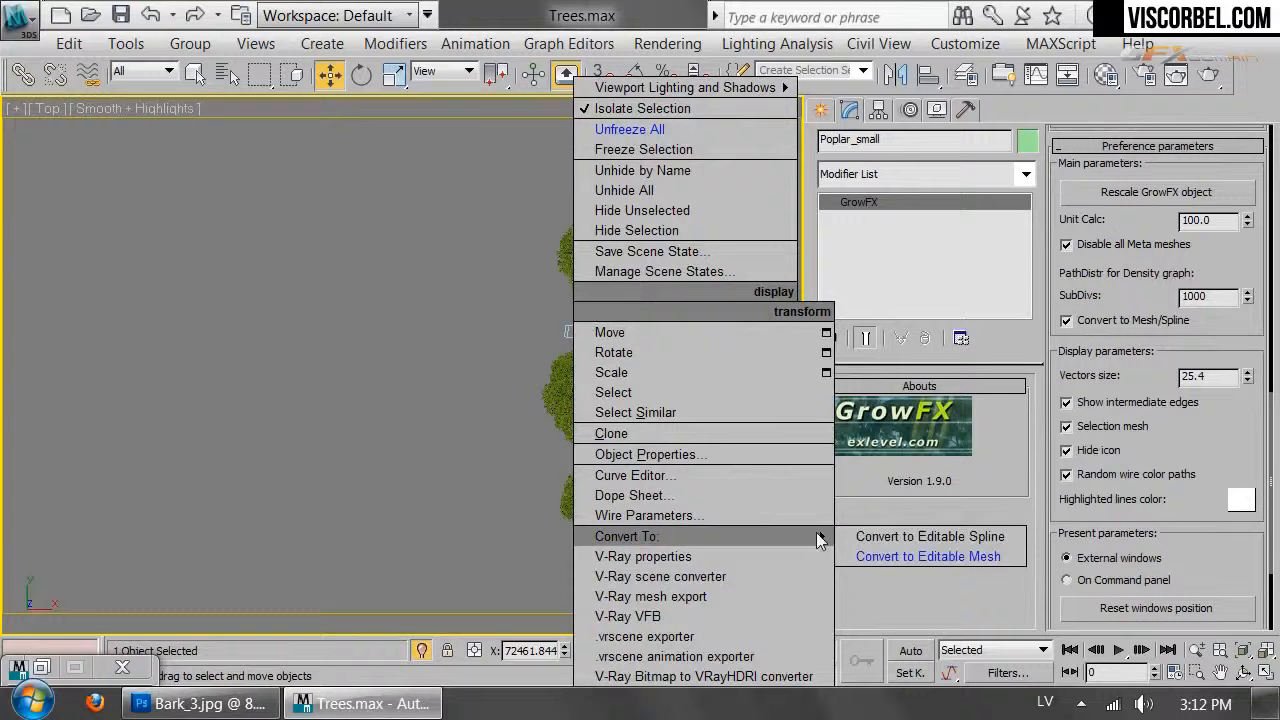
pyautogui.click(881, 553)
# Return to perspective view, deselect everything, and reopen the Material Editor at the poplar material
pyautogui.press('p')
pyautogui.press('z')
pyautogui.keyDown('alt'); pyautogui.moveTo(572, 411); pyautogui.dragTo(253, 379, button='middle'); pyautogui.keyUp('alt')
pyautogui.scroll(-3, 253, 379)
pyautogui.click(301, 512)
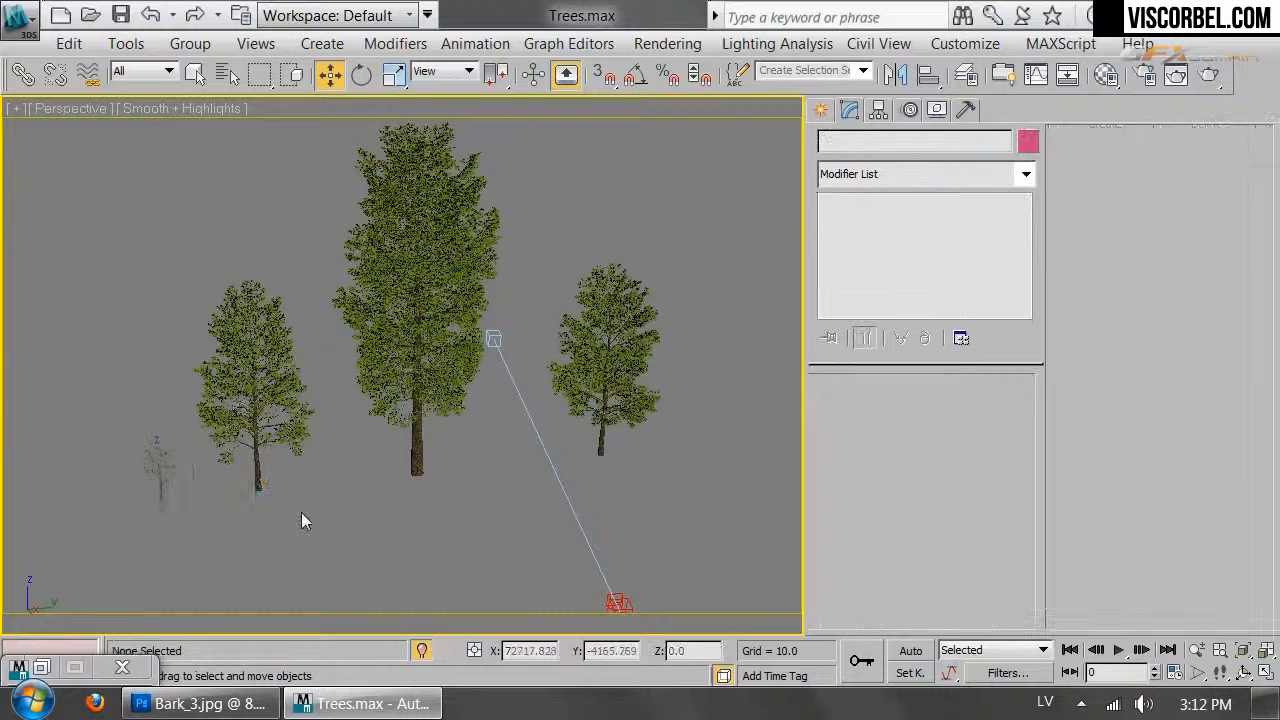
pyautogui.press('m')
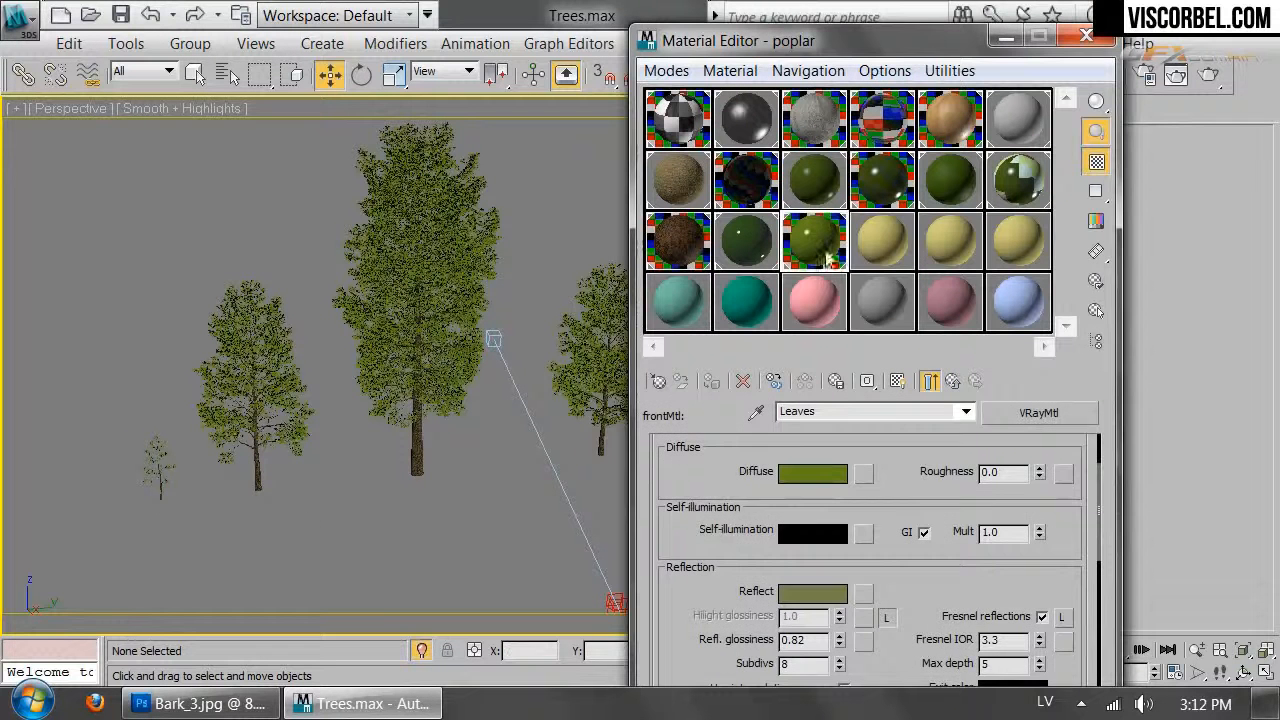
pyautogui.click(862, 245)
# Copy the Linden material into an empty slot and name the copy Poplar
pyautogui.click(810, 245)
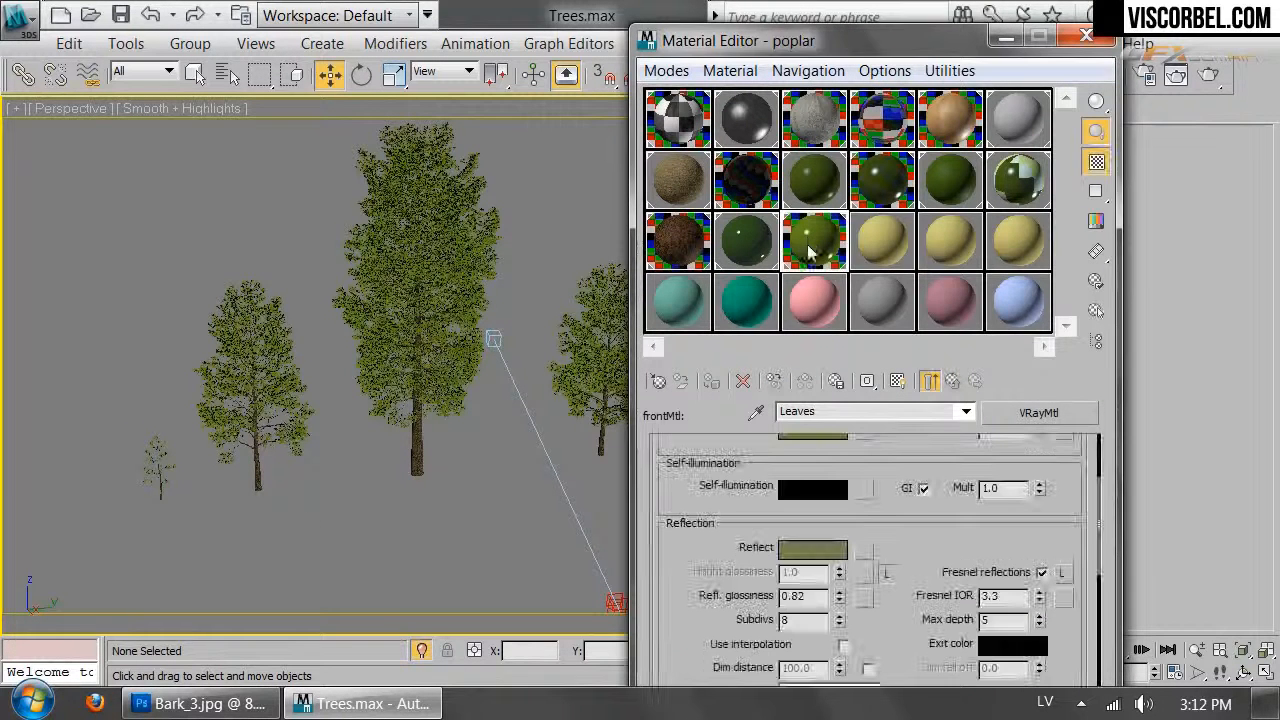
pyautogui.click(951, 385)
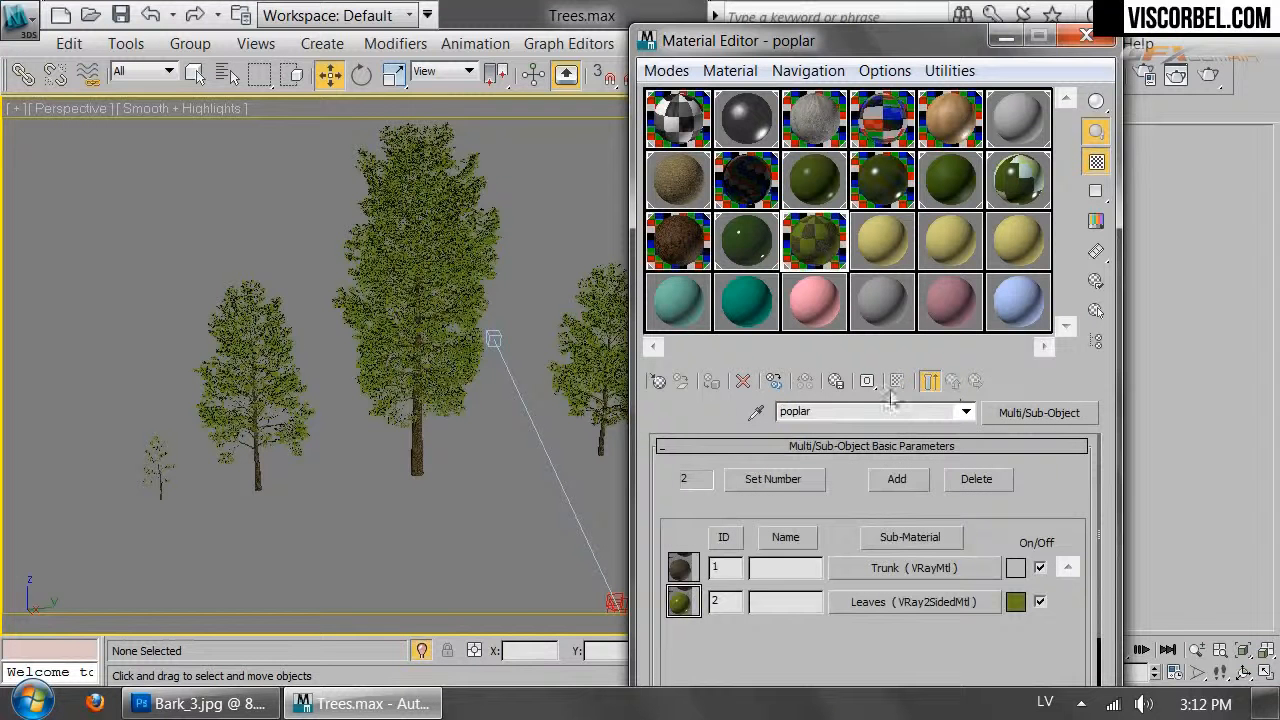
pyautogui.click(840, 414)
pyautogui.write('Linden')
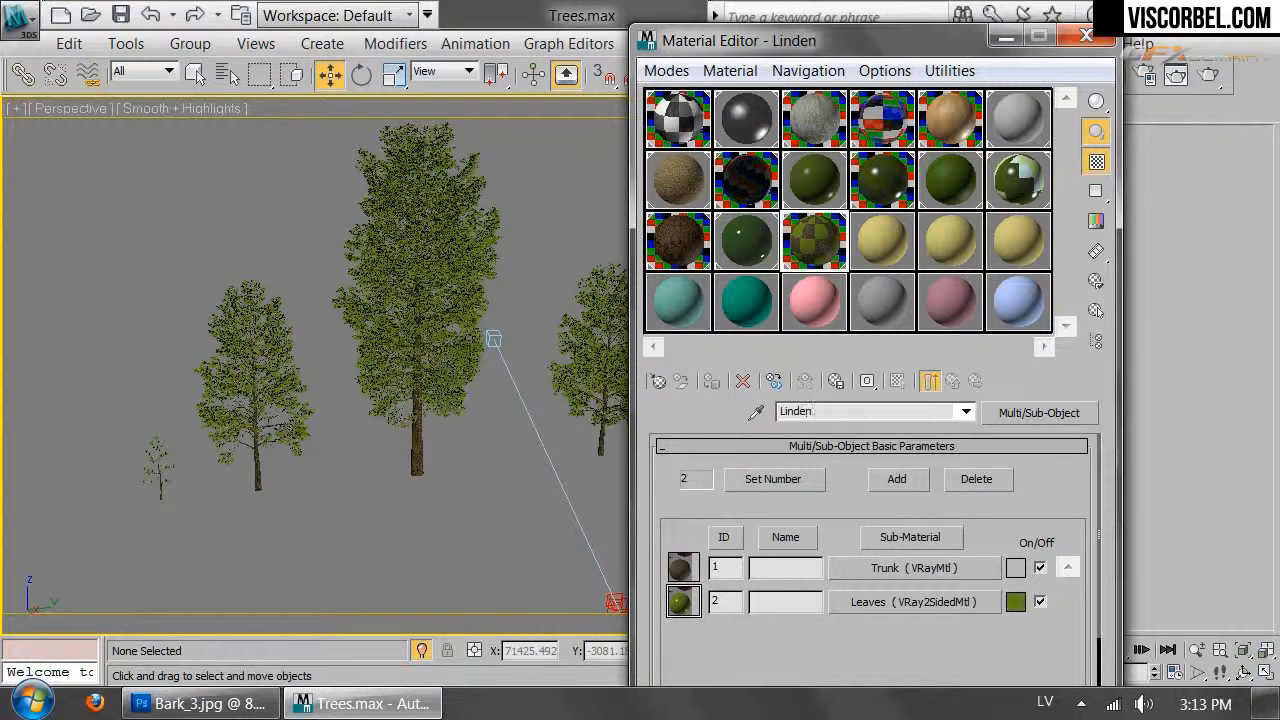
pyautogui.moveTo(857, 235); pyautogui.dragTo(878, 240)
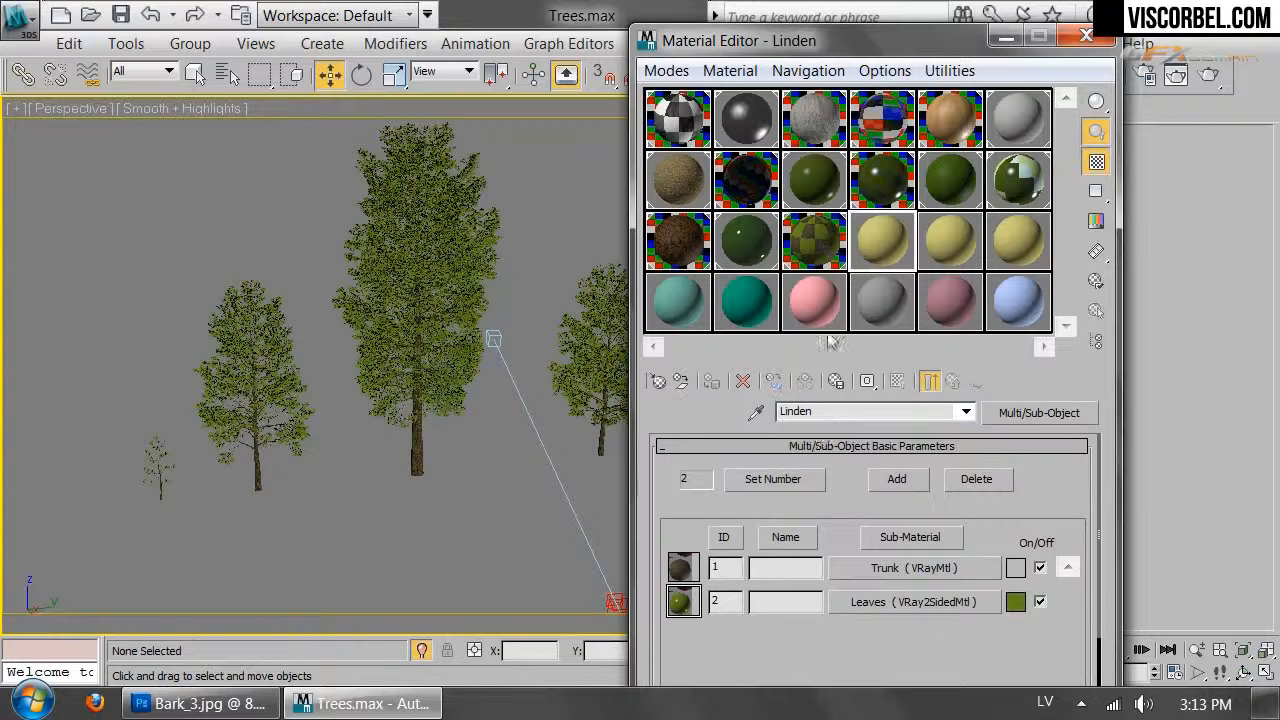
pyautogui.write('Poplar')
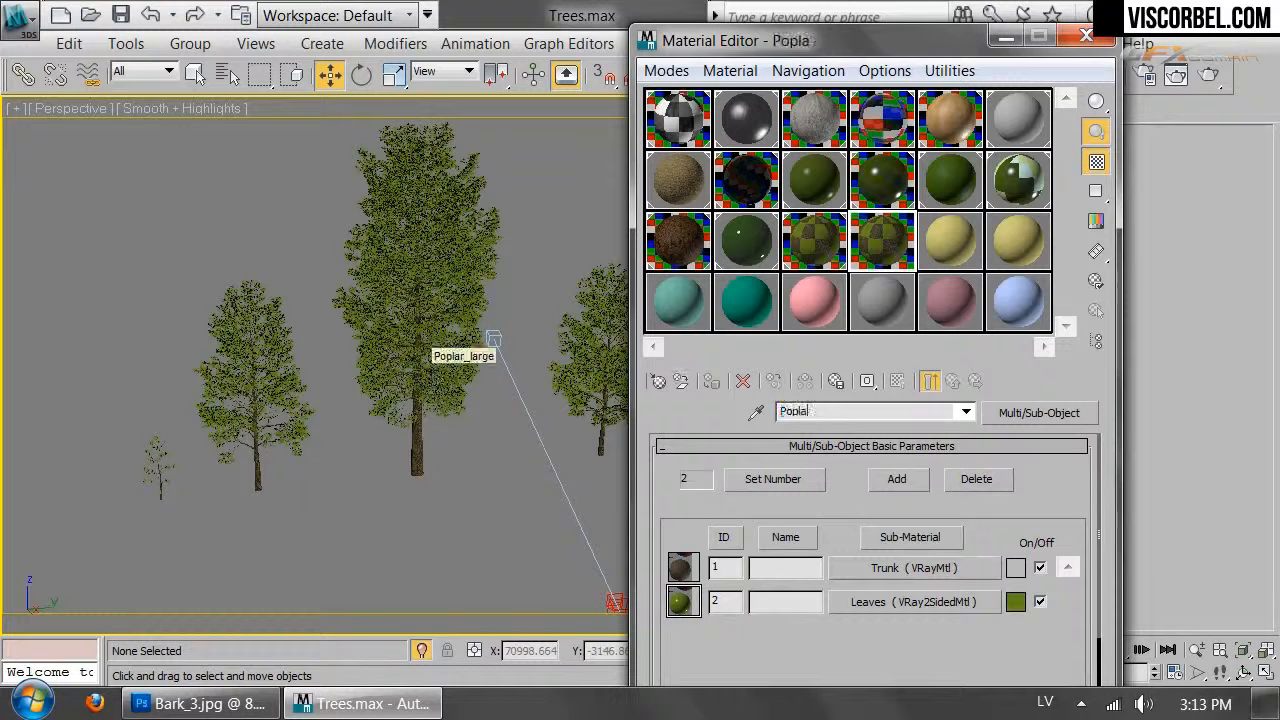
# Darken the Poplar front leaves' diffuse to (12, 28, 0) and set reflection glossiness 0.78
pyautogui.click(893, 605)
pyautogui.click(900, 563)
pyautogui.scroll(1, 818, 549)
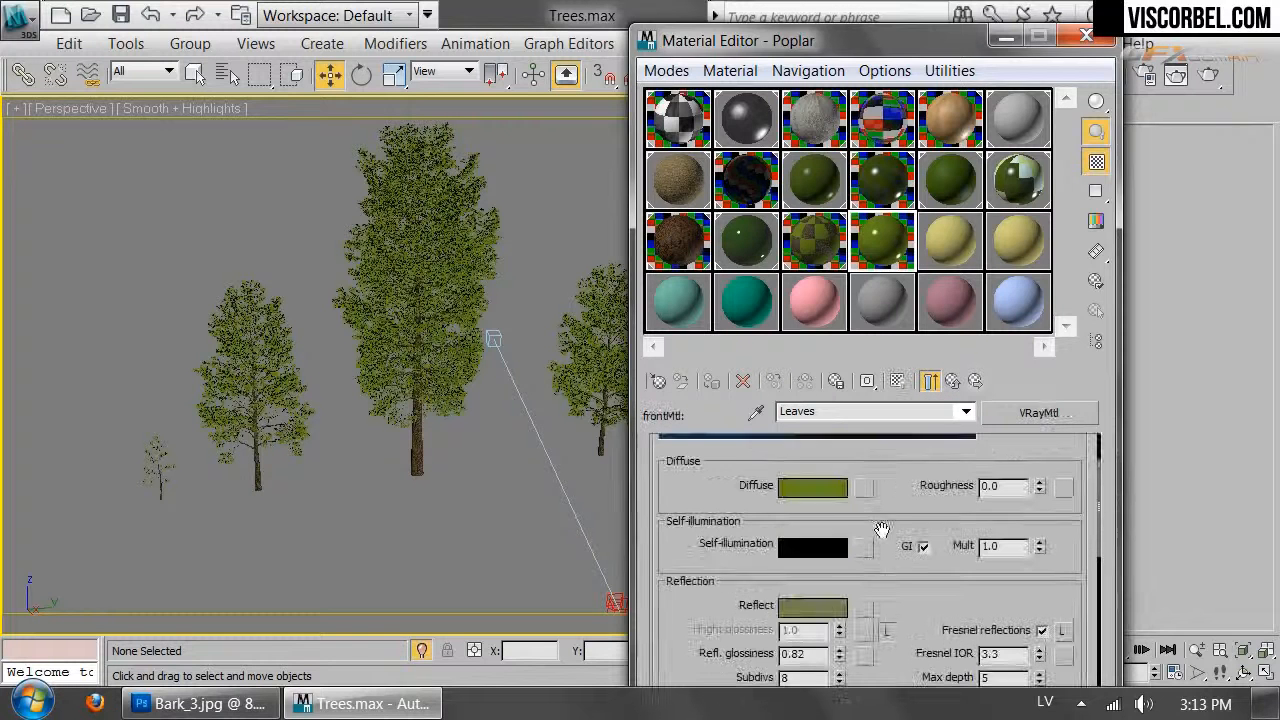
pyautogui.click(805, 486)
pyautogui.moveTo(743, 260); pyautogui.dragTo(736, 258)
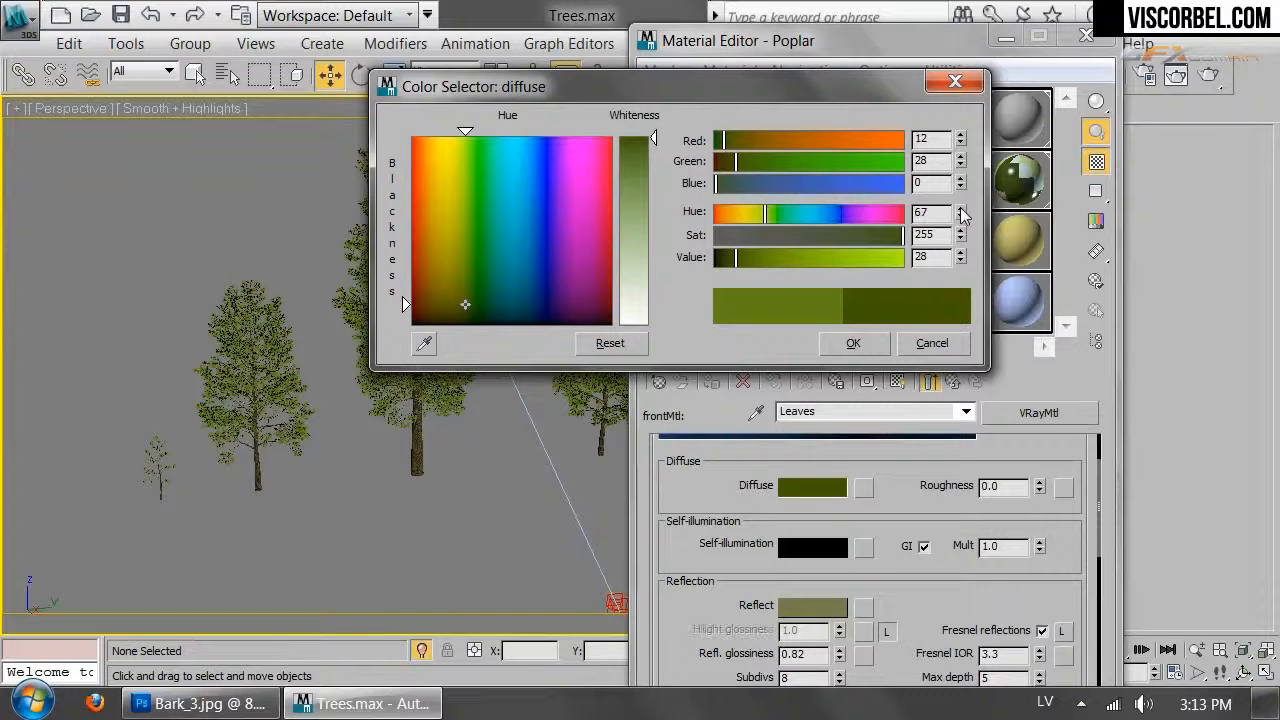
pyautogui.click(872, 343)
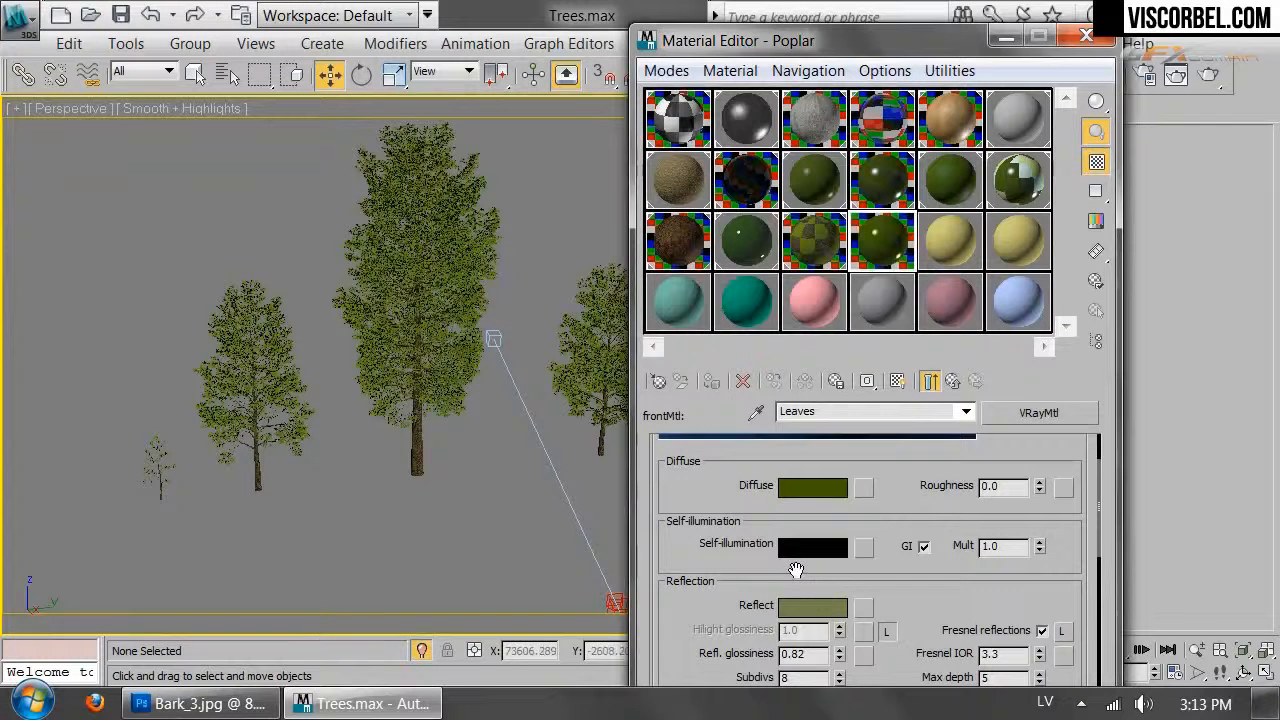
pyautogui.moveTo(840, 656); pyautogui.dragTo(850, 655)
# Look through VRayPhysicalCamera002 and walk the view across the trees
pyautogui.press('c')
pyautogui.doubleClick(590, 190)
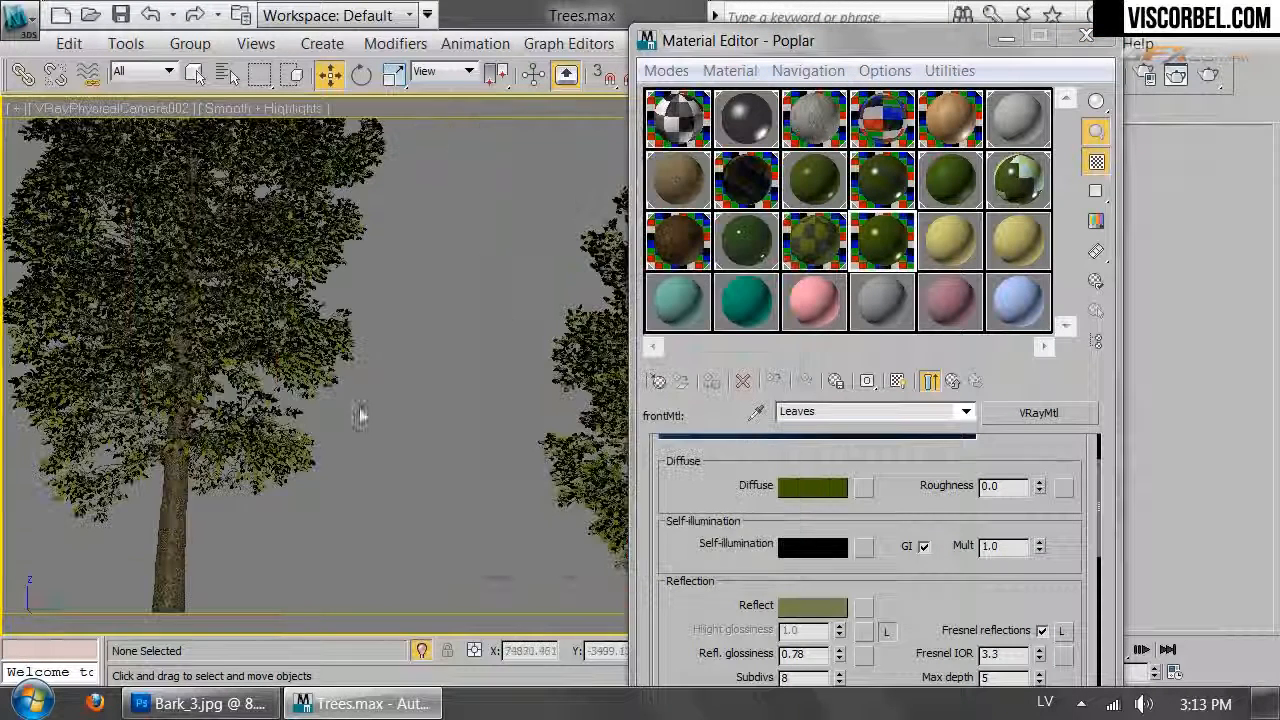
pyautogui.press('Up')
pyautogui.moveTo(366, 487); pyautogui.dragTo(419, 517)
pyautogui.rightClick(416, 516)
# Select the three trees, activate the Poplar material slot, and render the camera view
pyautogui.moveTo(5, 357); pyautogui.dragTo(635, 593)
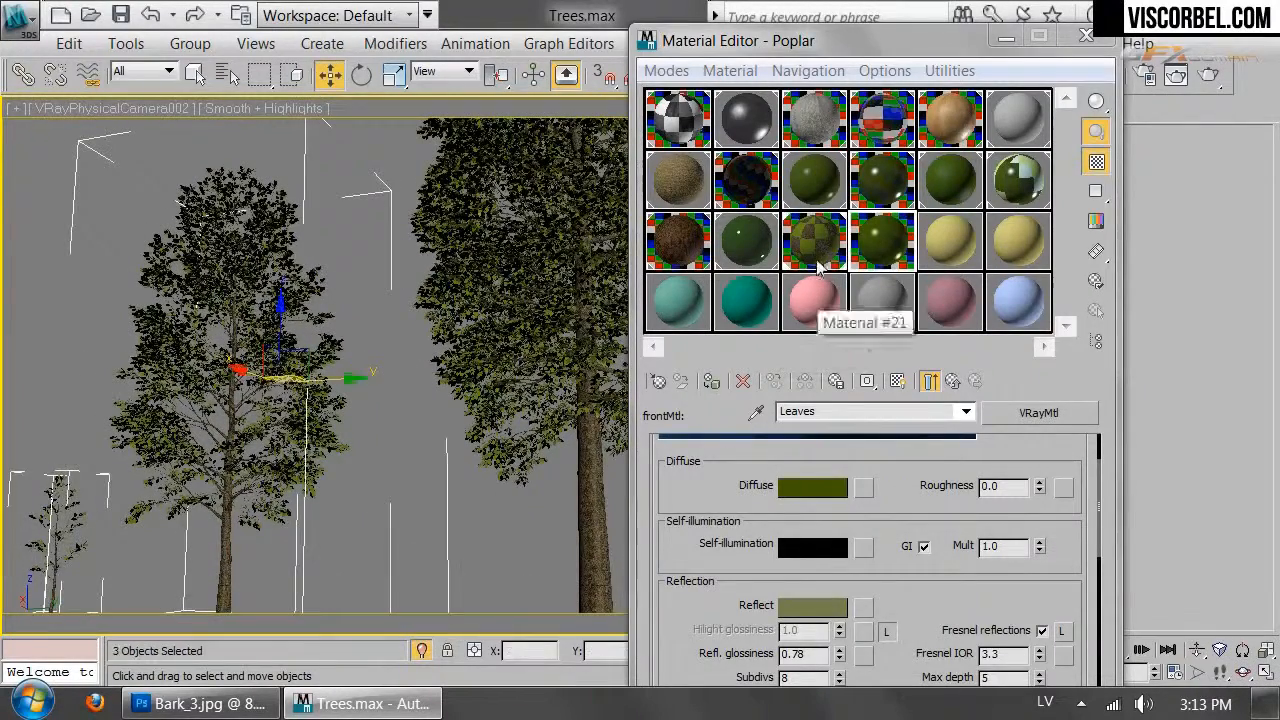
pyautogui.click(816, 252)
pyautogui.click(908, 250)
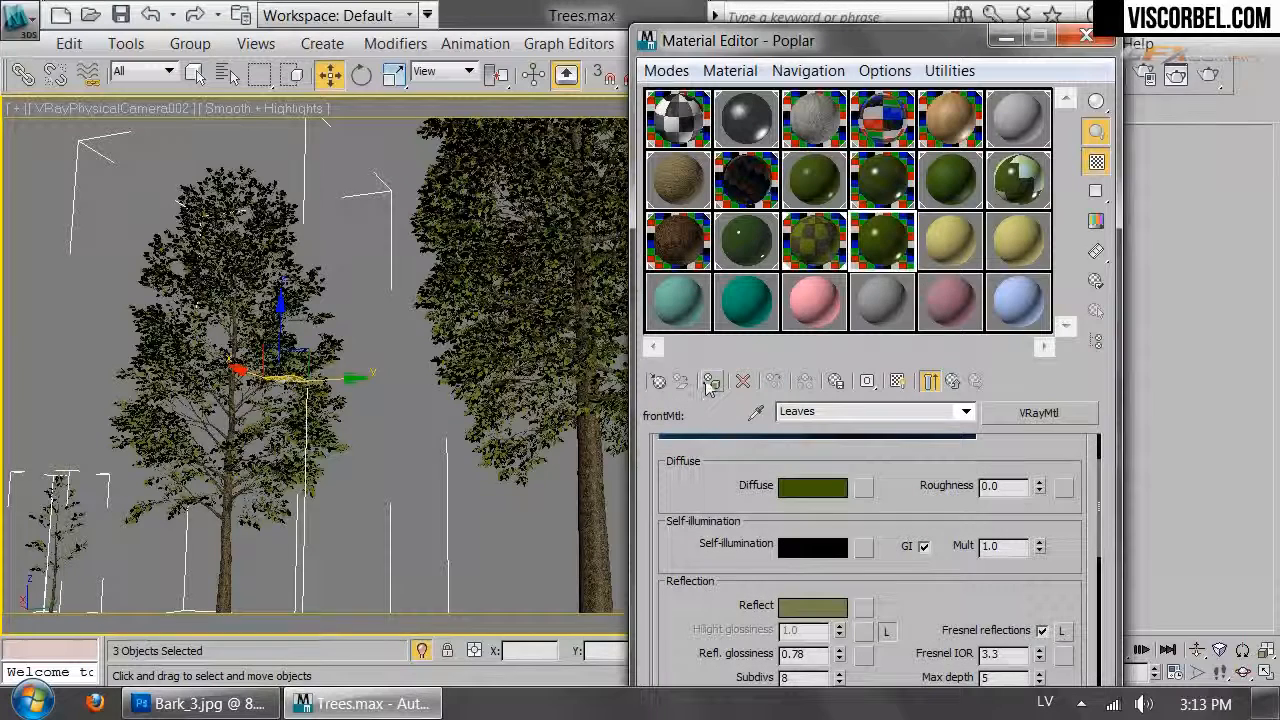
pyautogui.click(1197, 75)
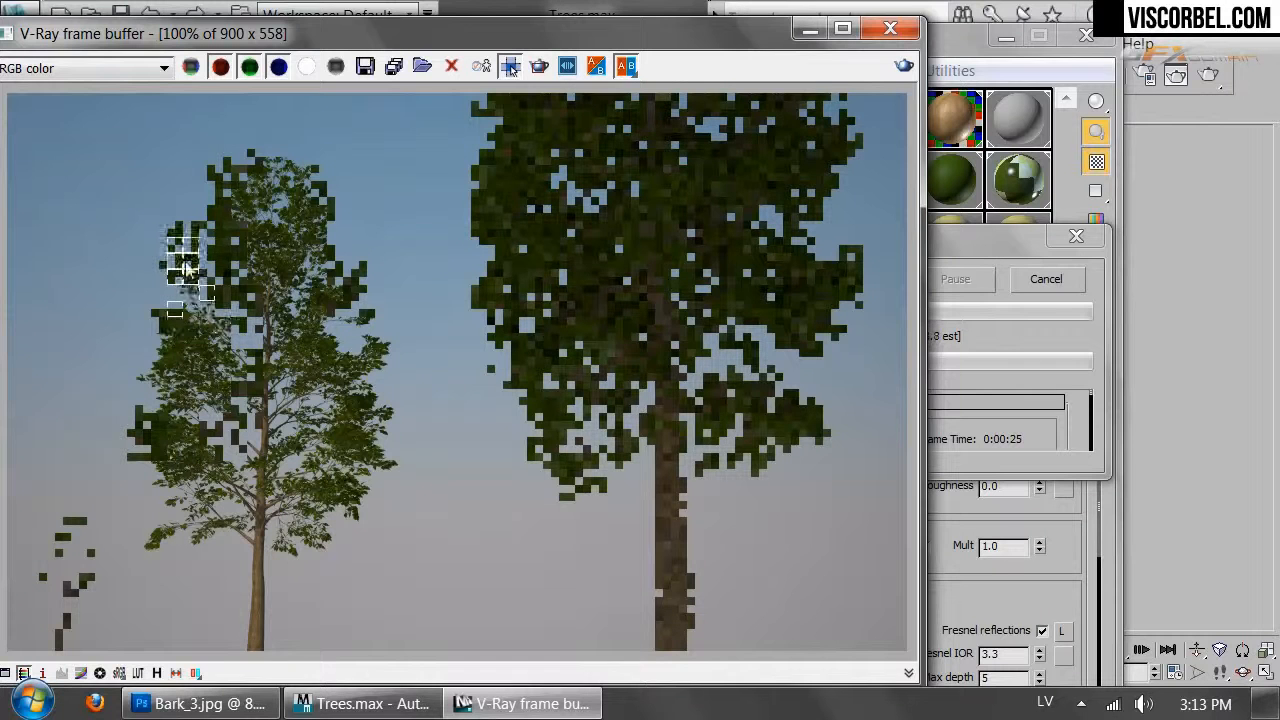
# Stop the render and move from the leaf material up to the Poplar Trunk sub-material
pyautogui.click(1049, 289)
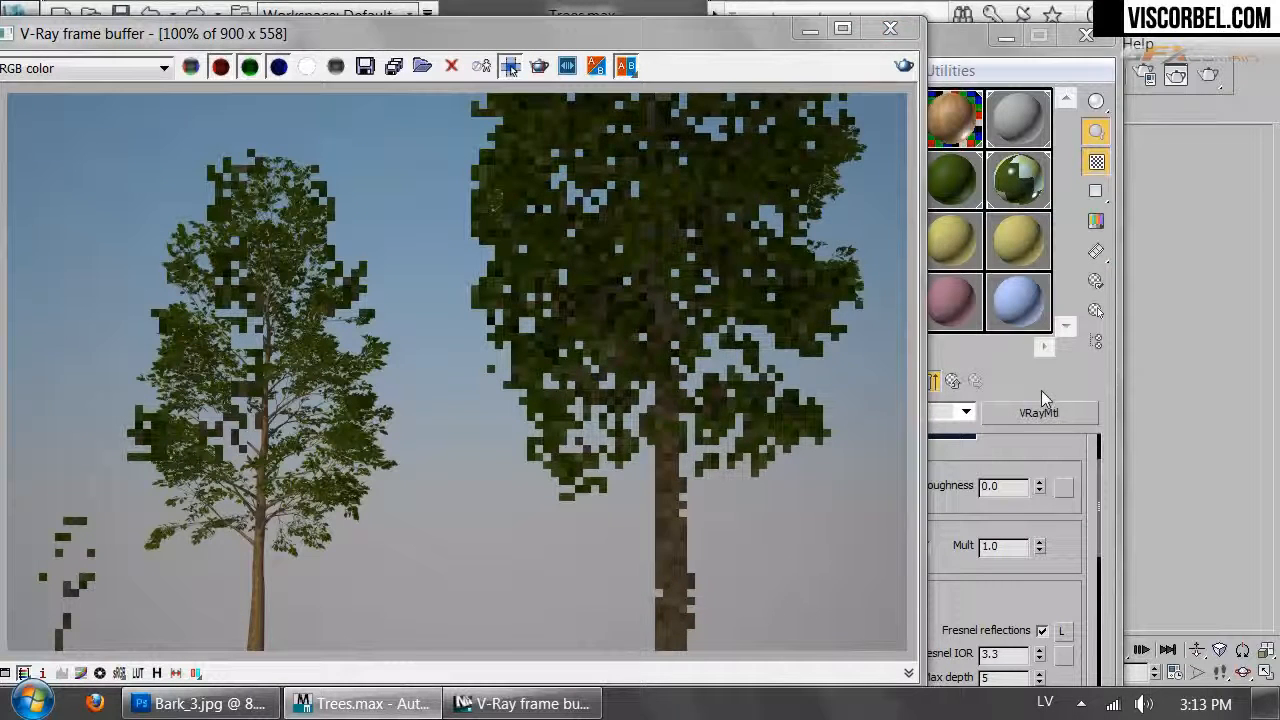
pyautogui.click(1041, 392)
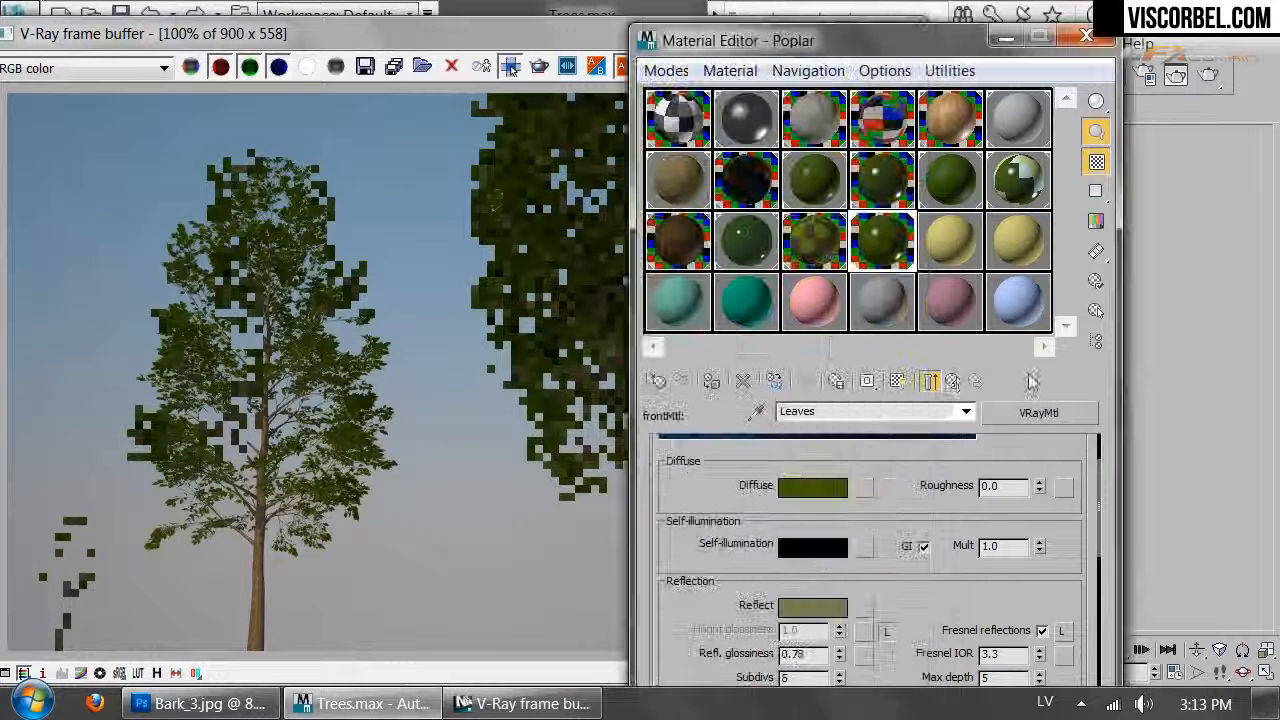
pyautogui.click(955, 382)
pyautogui.click(955, 382)
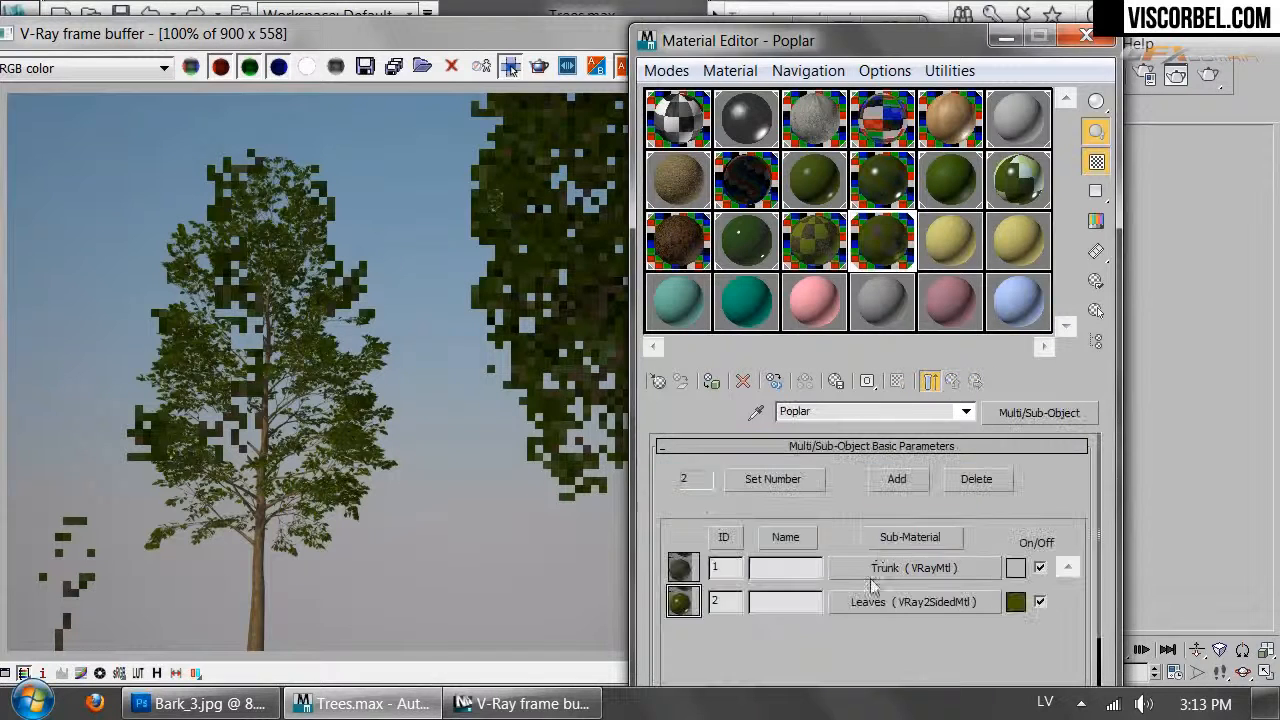
pyautogui.click(877, 564)
pyautogui.scroll(10, 668, 489)
pyautogui.scroll(-5, 689, 591)
pyautogui.click(918, 538)
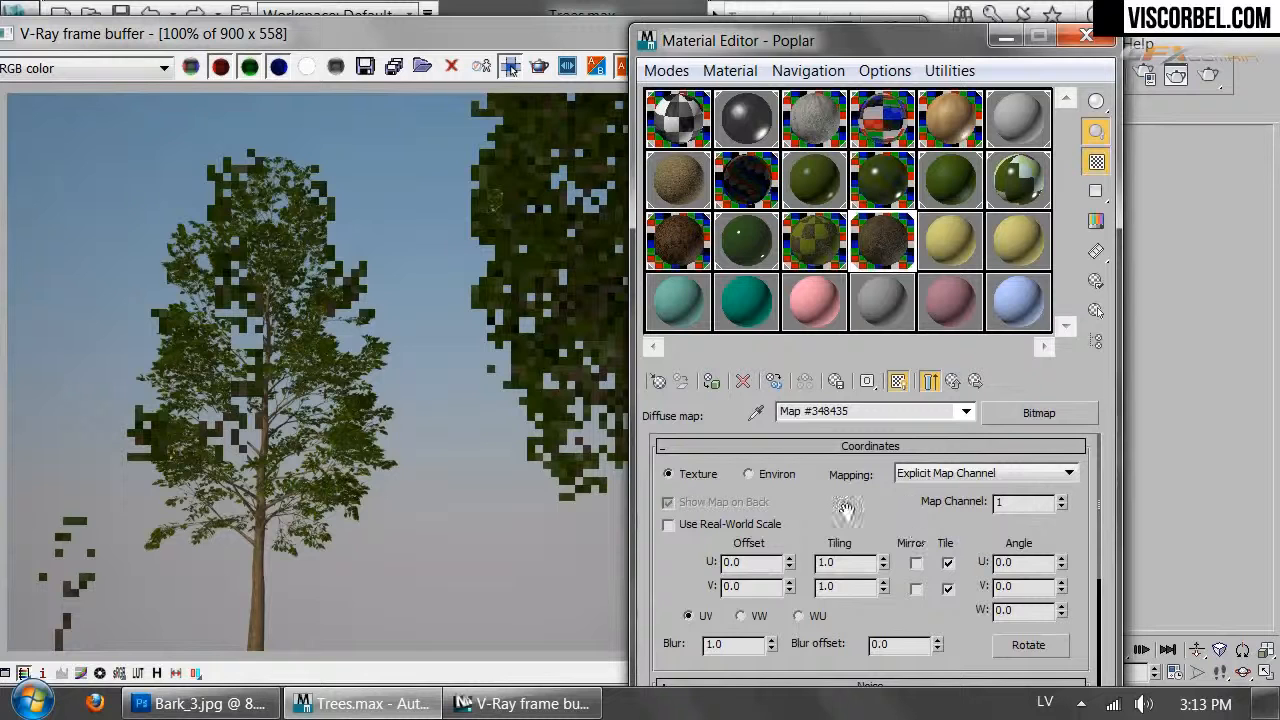
pyautogui.click(955, 382)
# Darken the Poplar trunk's diffuse colour
pyautogui.scroll(10, 777, 551)
pyautogui.scroll(3, 777, 551)
pyautogui.click(800, 570)
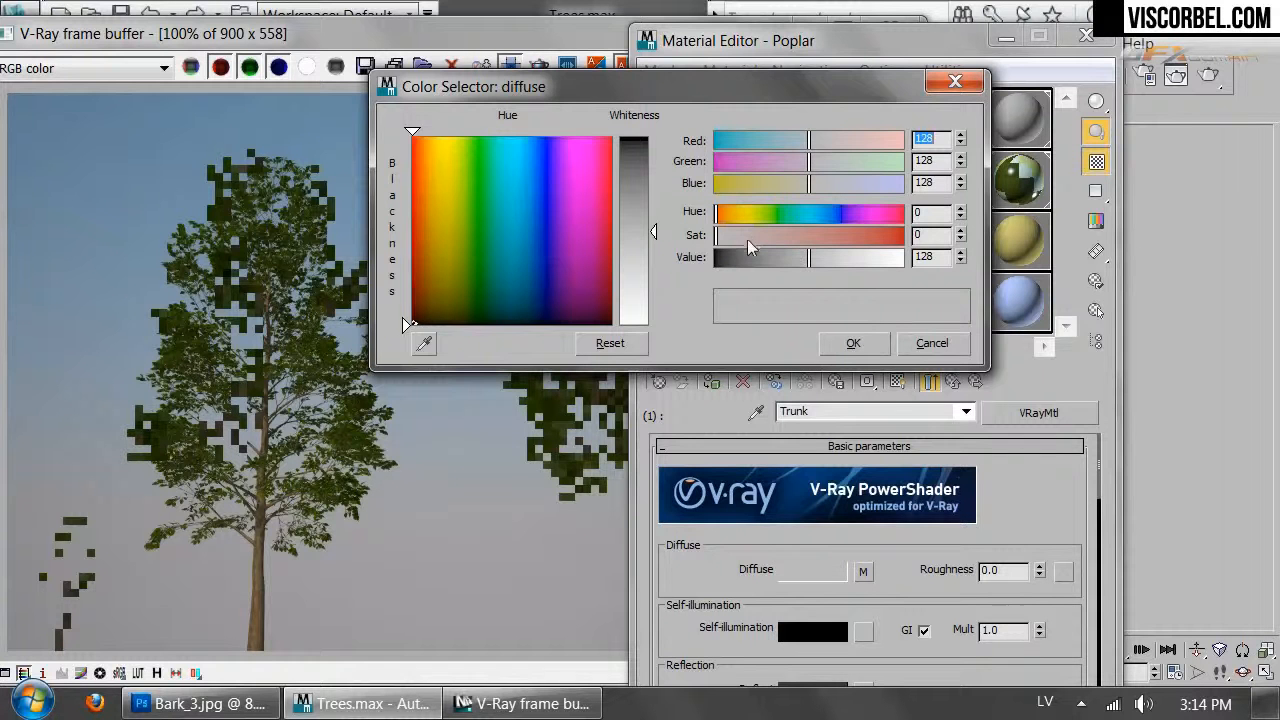
pyautogui.moveTo(793, 266); pyautogui.dragTo(765, 258)
pyautogui.click(853, 343)
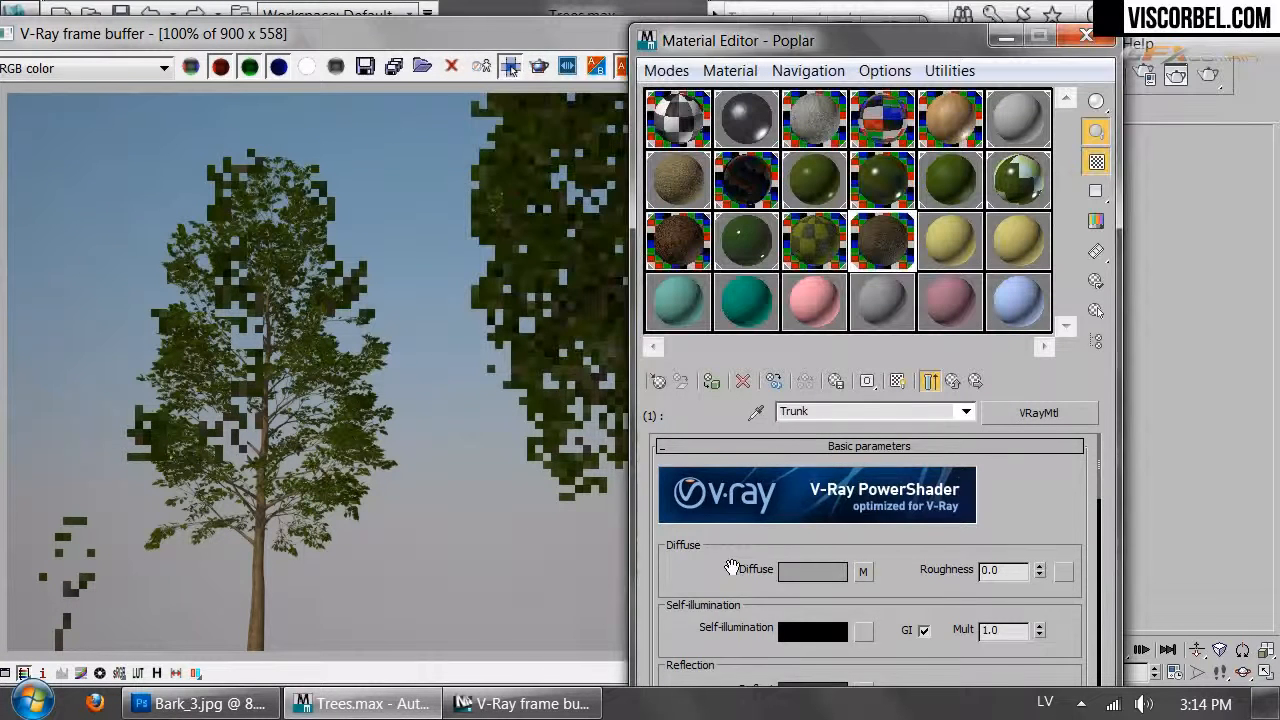
# Set the trunk's Diffuse map amount to 80 and start a new production render
pyautogui.scroll(-10, 898, 504)
pyautogui.scroll(-10, 898, 504)
pyautogui.doubleClick(782, 543)
pyautogui.write('80')
pyautogui.press('Return')
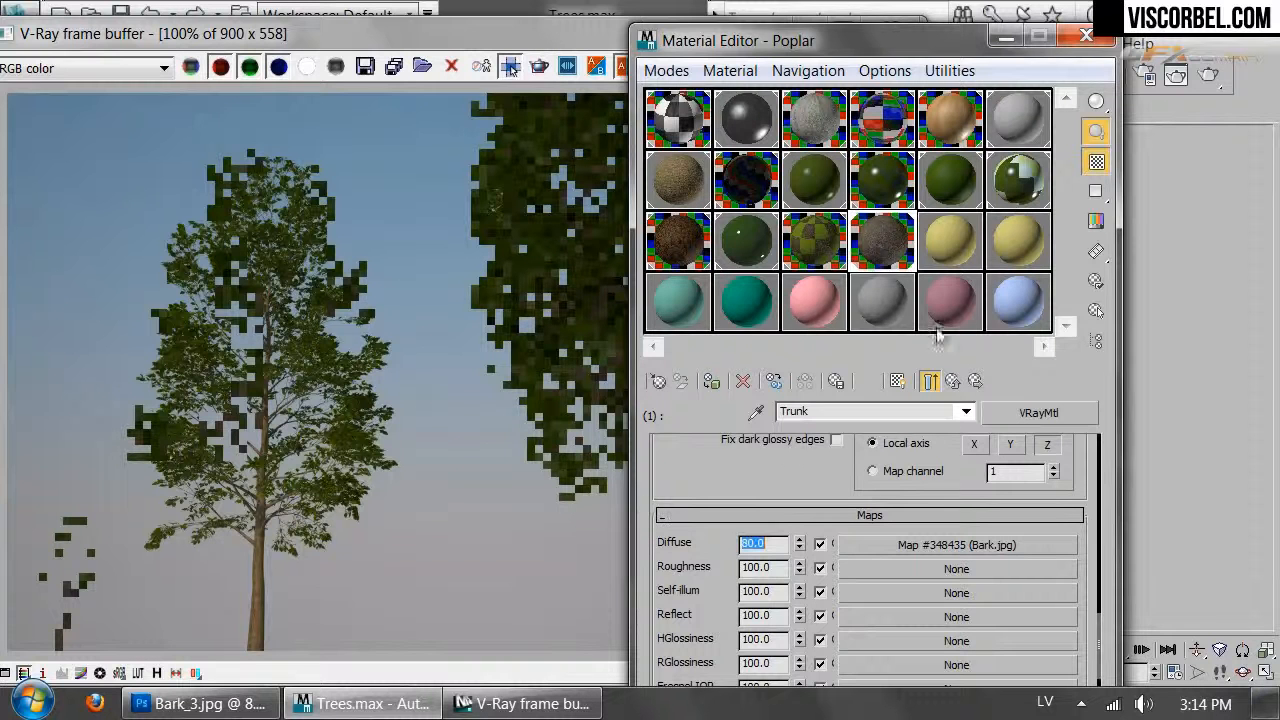
pyautogui.click(1208, 74)
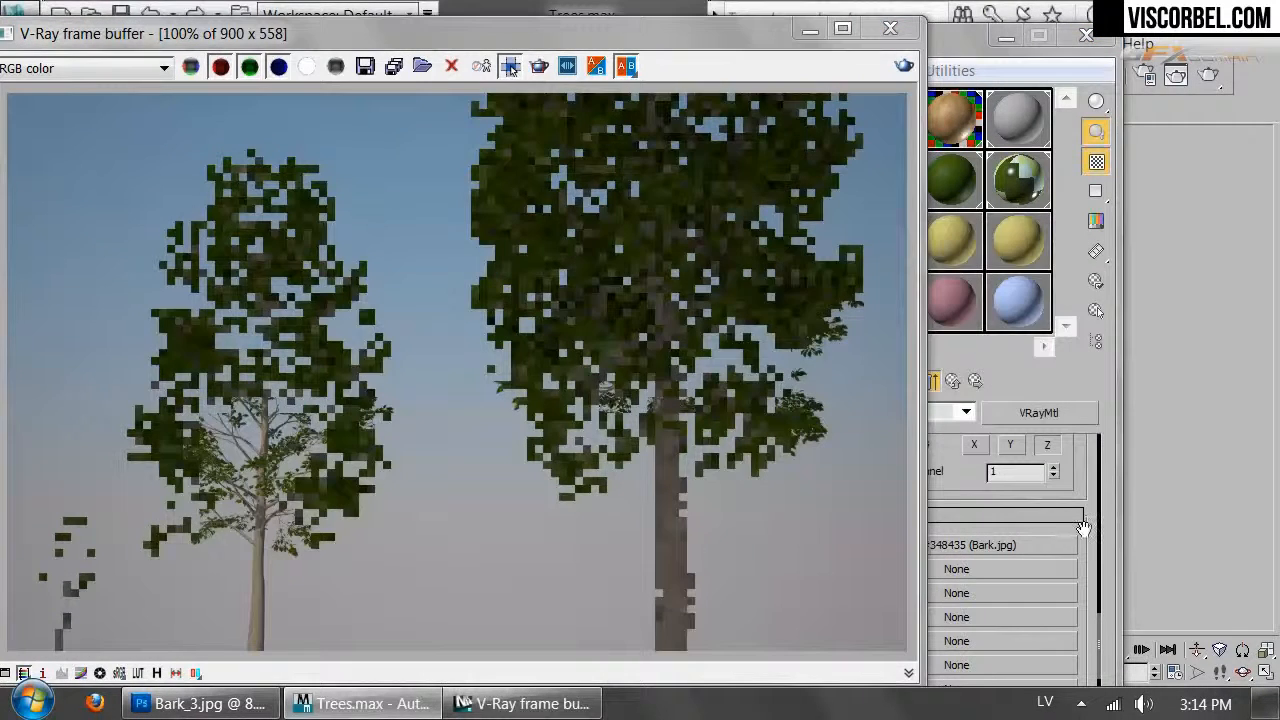
# Set the Poplar trunk's Bump amount to 90 and stop the running render
pyautogui.click(1083, 527)
pyautogui.scroll(-5, 1083, 527)
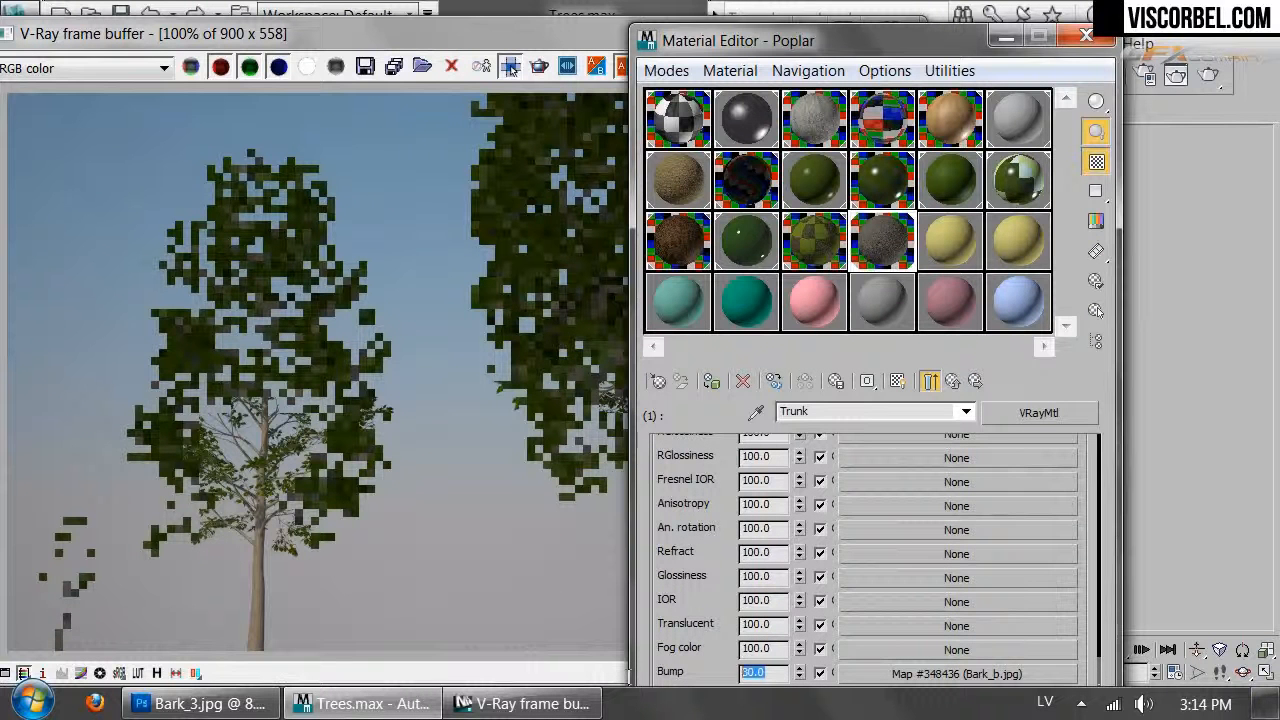
pyautogui.press('Return')
pyautogui.click(567, 23)
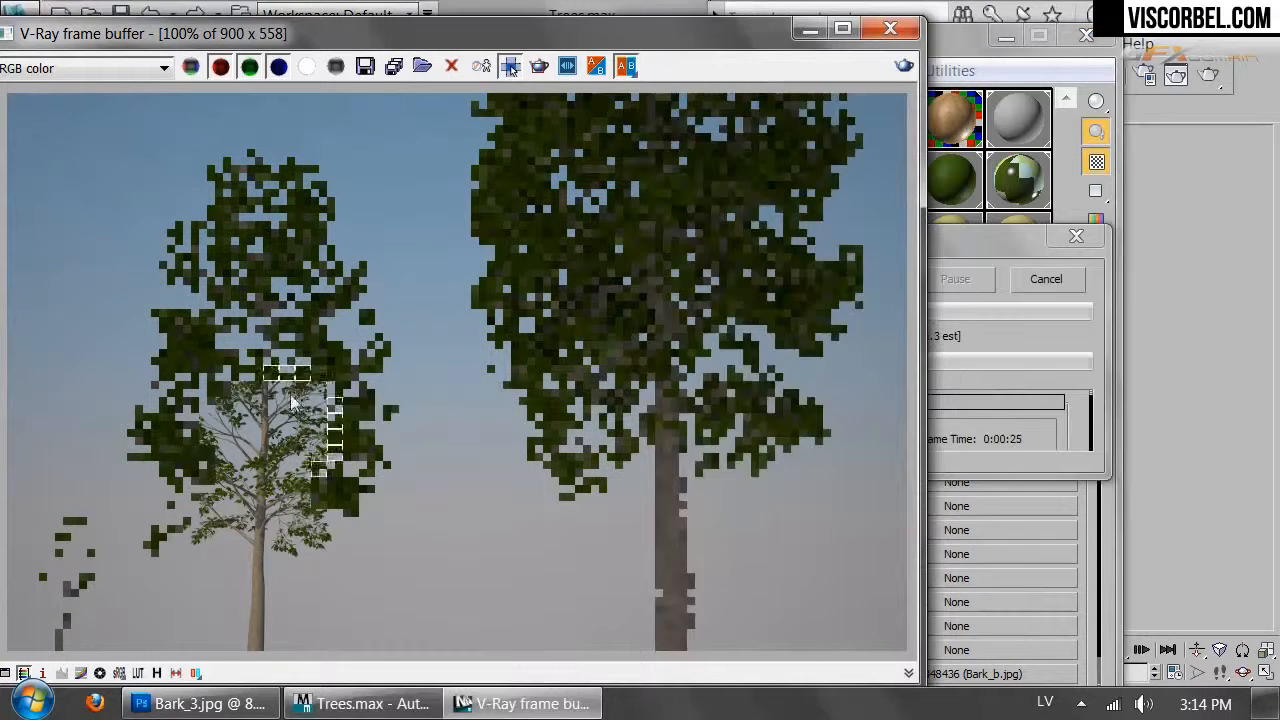
pyautogui.click(1046, 283)
# Change the trunk diffuse colour to a near-black brown (16, 10, 8)
pyautogui.click(1095, 503)
pyautogui.scroll(15, 838, 490)
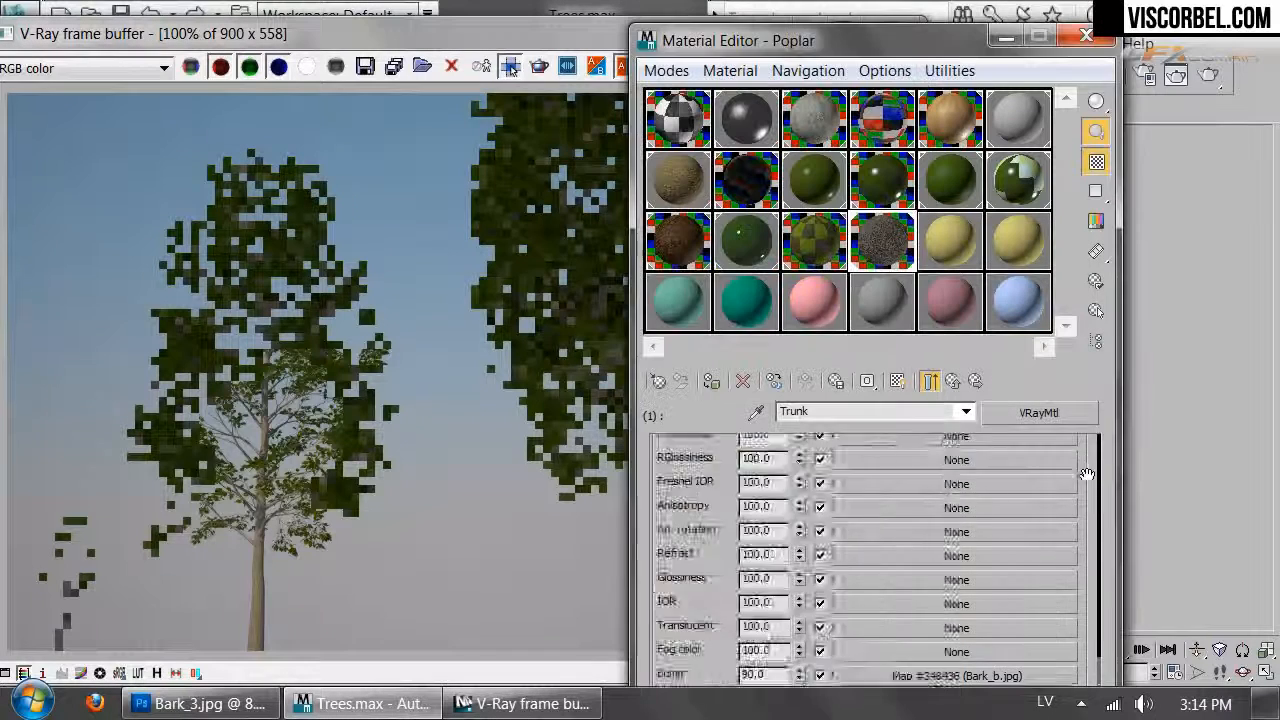
pyautogui.click(795, 572)
pyautogui.click(833, 236)
pyautogui.click(723, 213)
pyautogui.moveTo(748, 258); pyautogui.dragTo(723, 262)
pyautogui.click(848, 341)
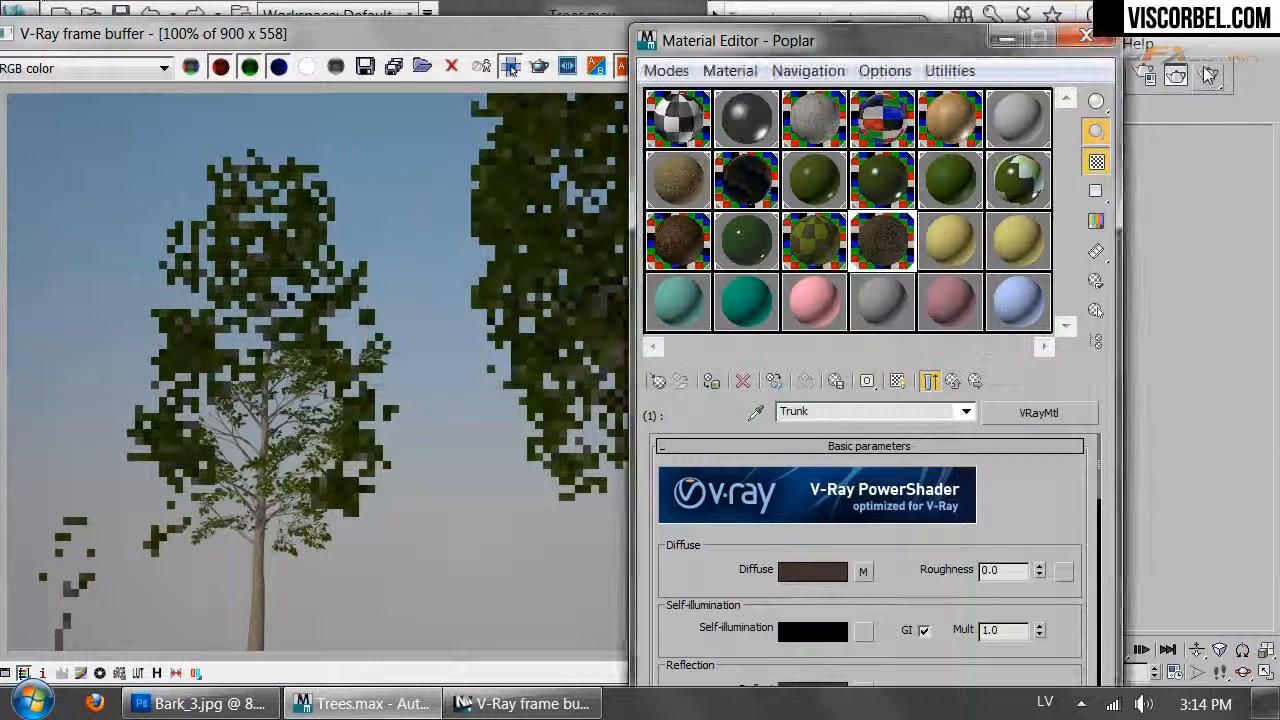
# Re-render and stop it, then close the frame buffer, Material Editor and V-Ray messages
pyautogui.hotkey('shift', 'q')
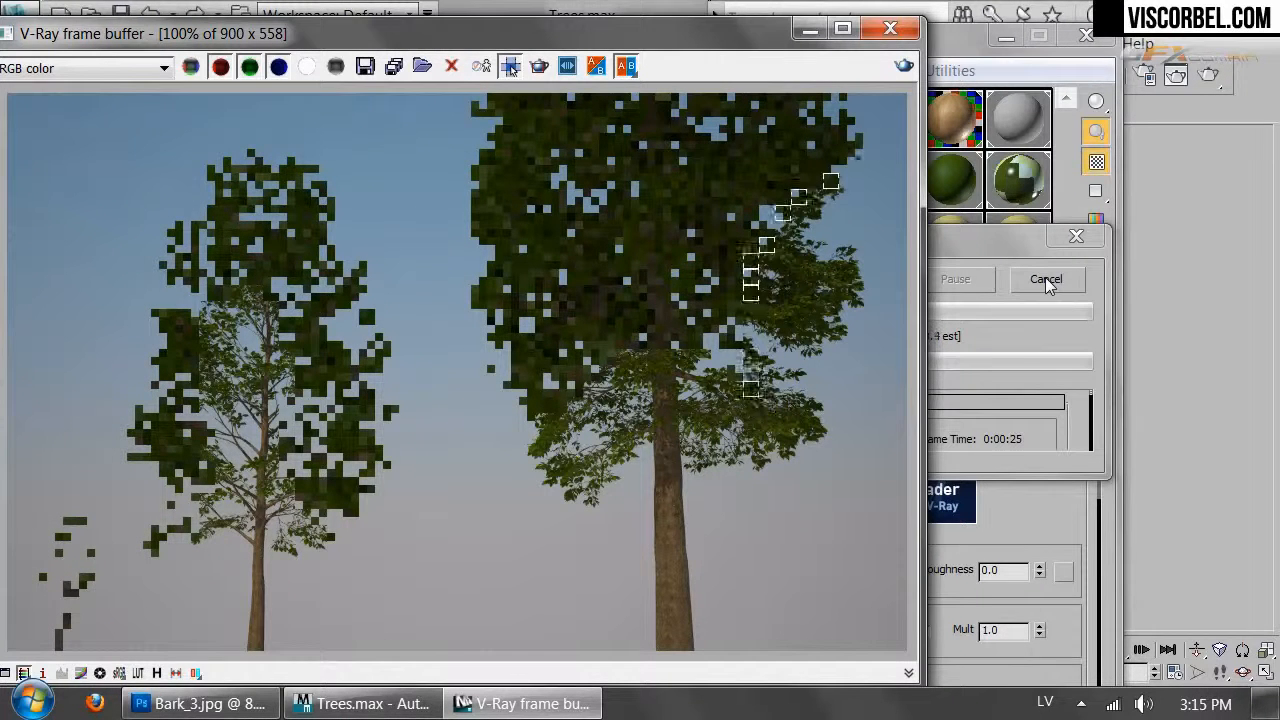
pyautogui.click(1045, 279)
pyautogui.click(890, 28)
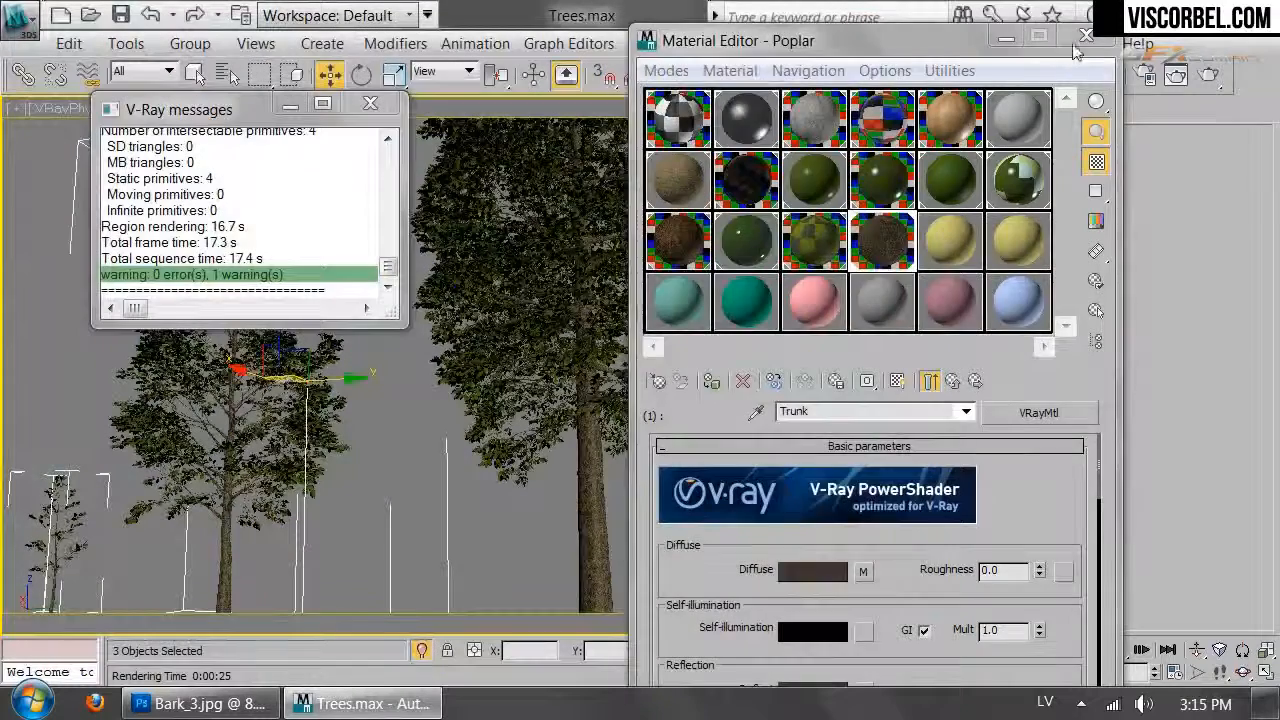
pyautogui.press('m')
pyautogui.click(370, 103)
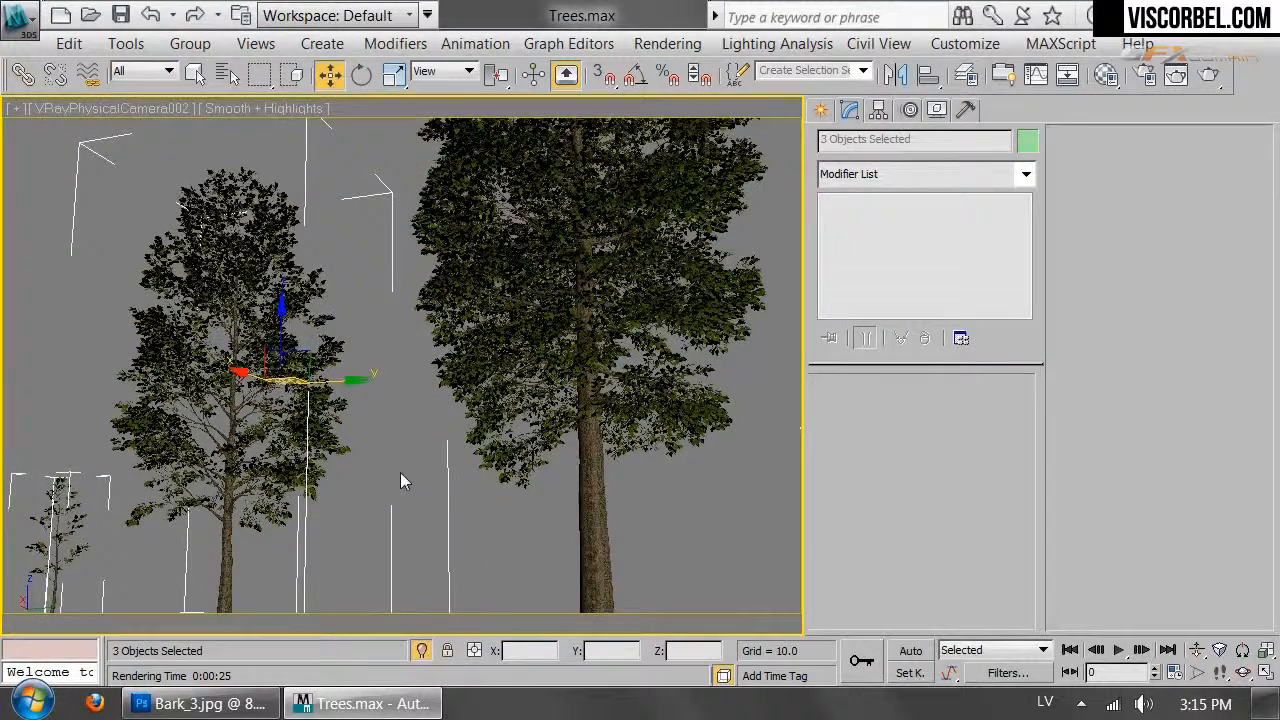
# In the Top view, locate and select the Linden tree standing far off the site
pyautogui.press('t')
pyautogui.click(560, 430)
pyautogui.scroll(-2, 449, 342)
pyautogui.moveTo(460, 377); pyautogui.dragTo(532, 552, button='middle')
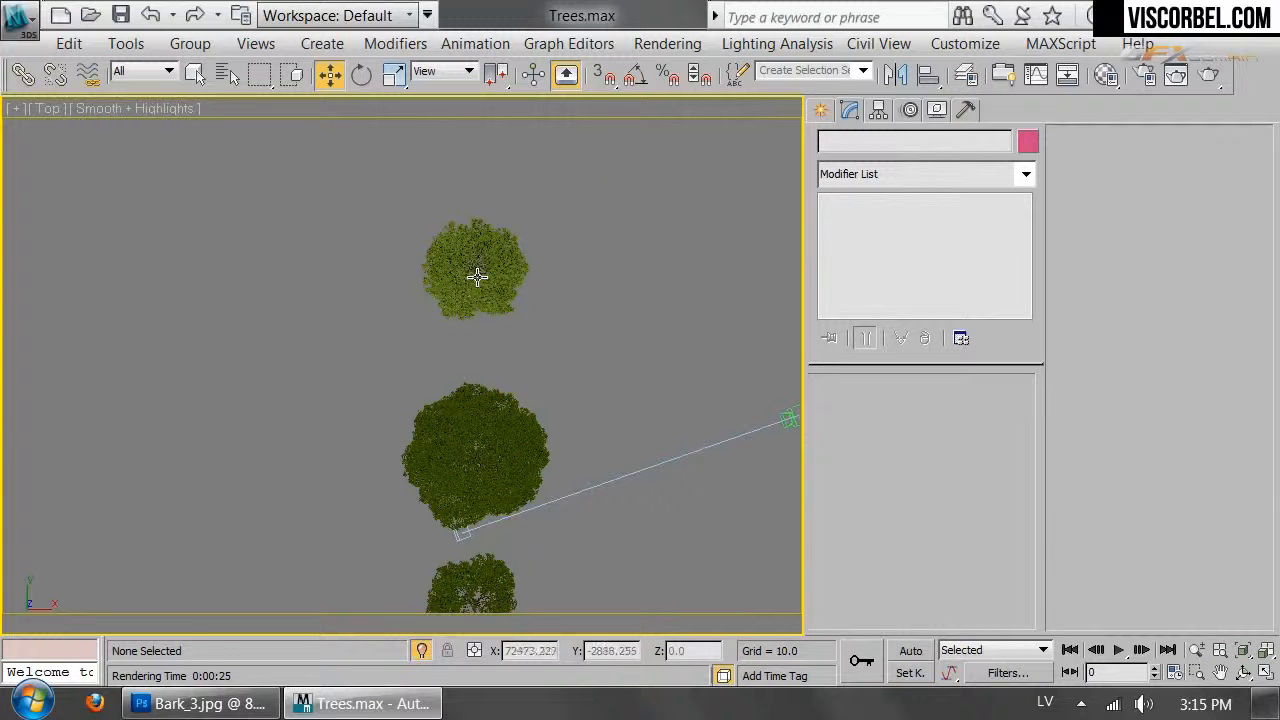
pyautogui.click(477, 278)
pyautogui.scroll(-8, 550, 295)
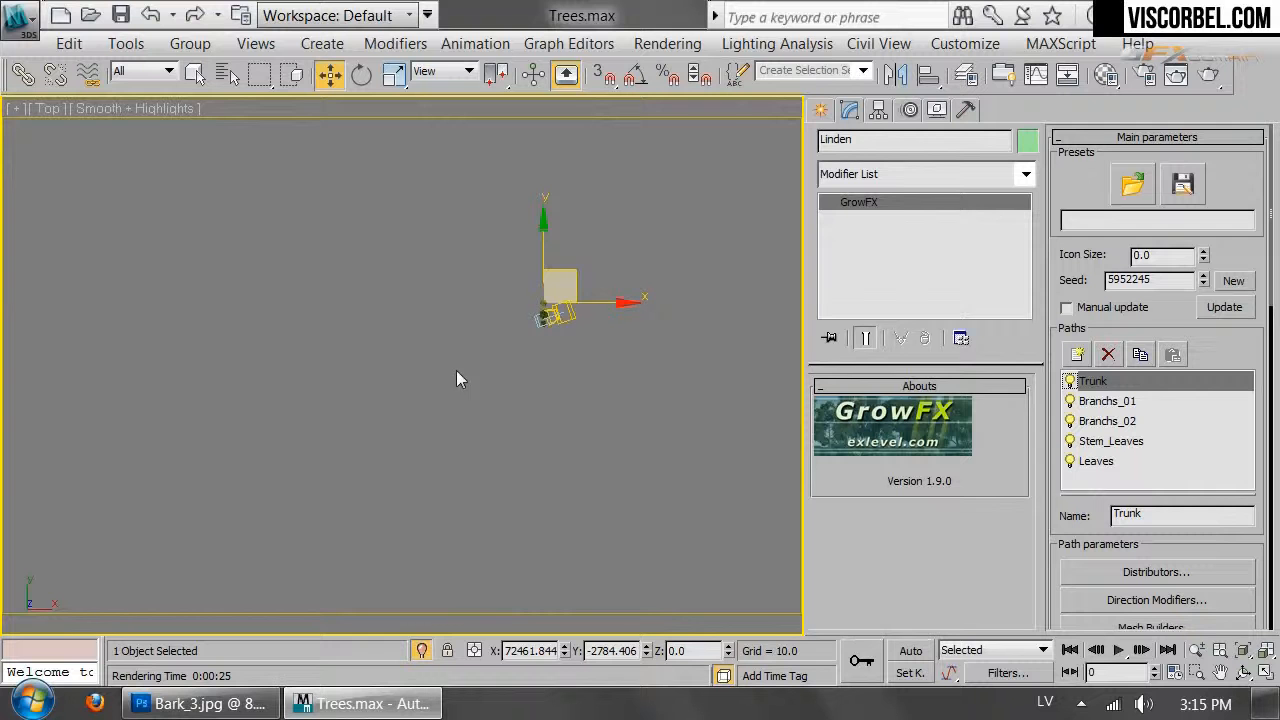
pyautogui.scroll(-4, 456, 370)
pyautogui.moveTo(482, 352); pyautogui.dragTo(634, 300, button='middle')
pyautogui.scroll(-4, 612, 389)
pyautogui.moveTo(612, 389); pyautogui.dragTo(628, 370, button='middle')
pyautogui.scroll(-2, 625, 372)
# End isolation so the terrain reappears, and drag the Linden tree onto the terrain near the house
pyautogui.rightClick(622, 397)
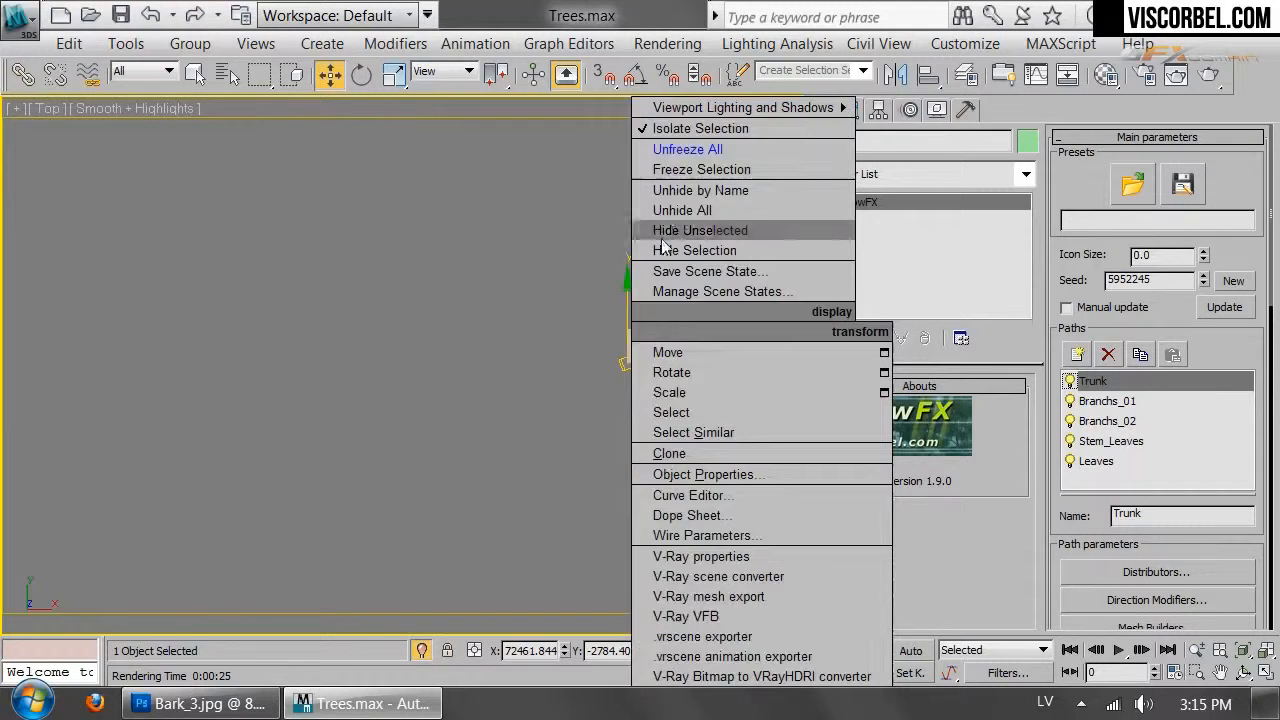
pyautogui.click(670, 208)
pyautogui.click(762, 427)
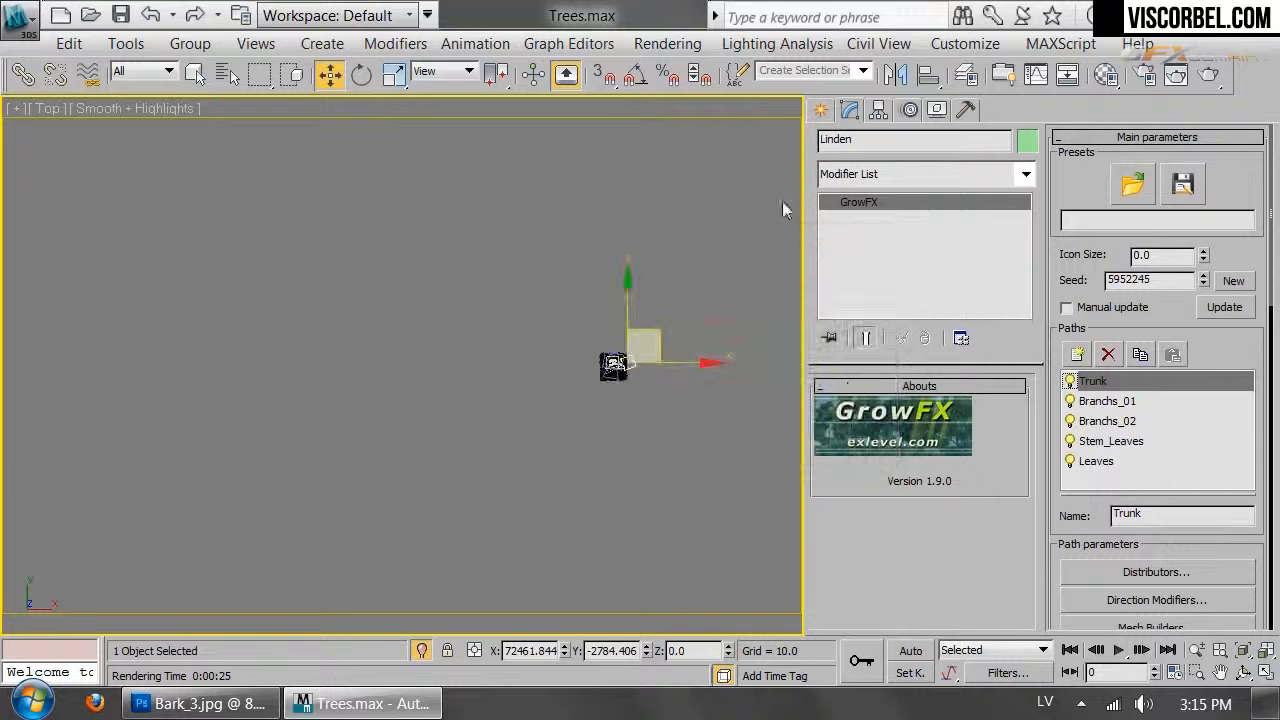
pyautogui.scroll(5, 706, 355)
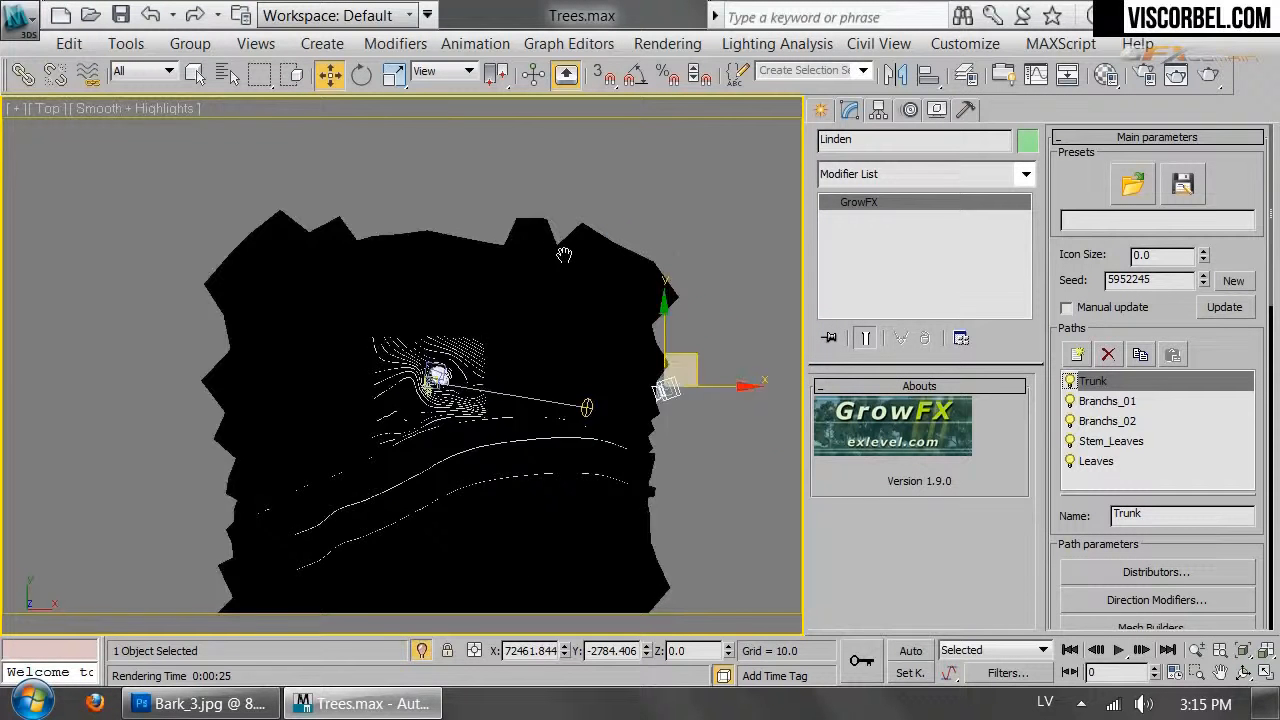
pyautogui.moveTo(727, 412); pyautogui.dragTo(400, 420)
pyautogui.scroll(6, 404, 422)
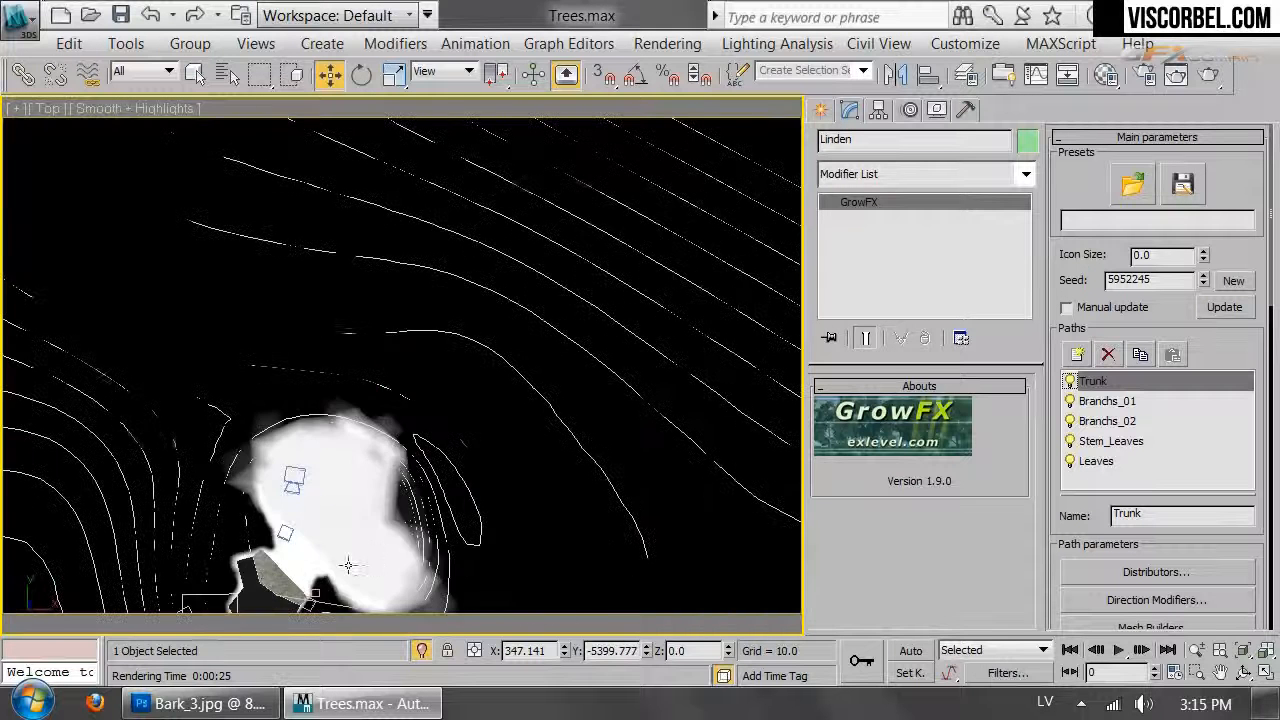
pyautogui.moveTo(355, 518); pyautogui.dragTo(585, 203, button='middle')
pyautogui.moveTo(524, 372); pyautogui.dragTo(590, 482)
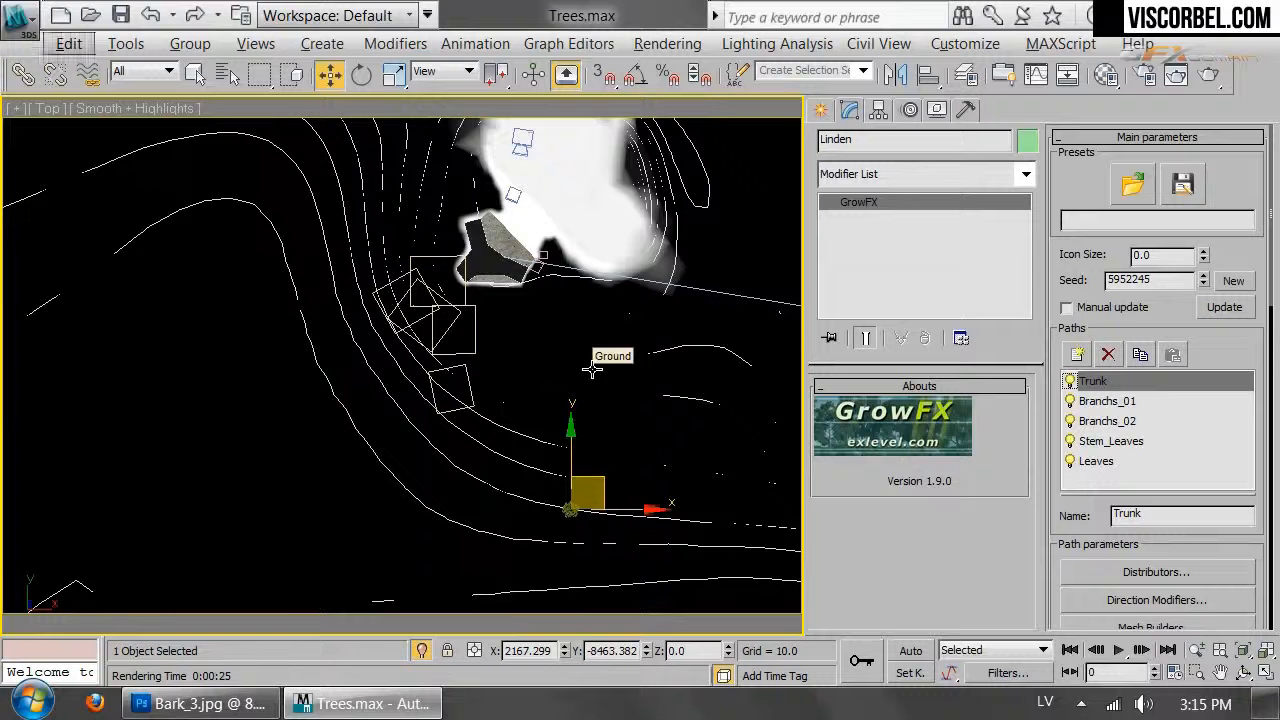
# View through VRayPhysicalCamera001, move the Linden tree left and scale it up
pyautogui.press('c')
pyautogui.doubleClick(598, 178)
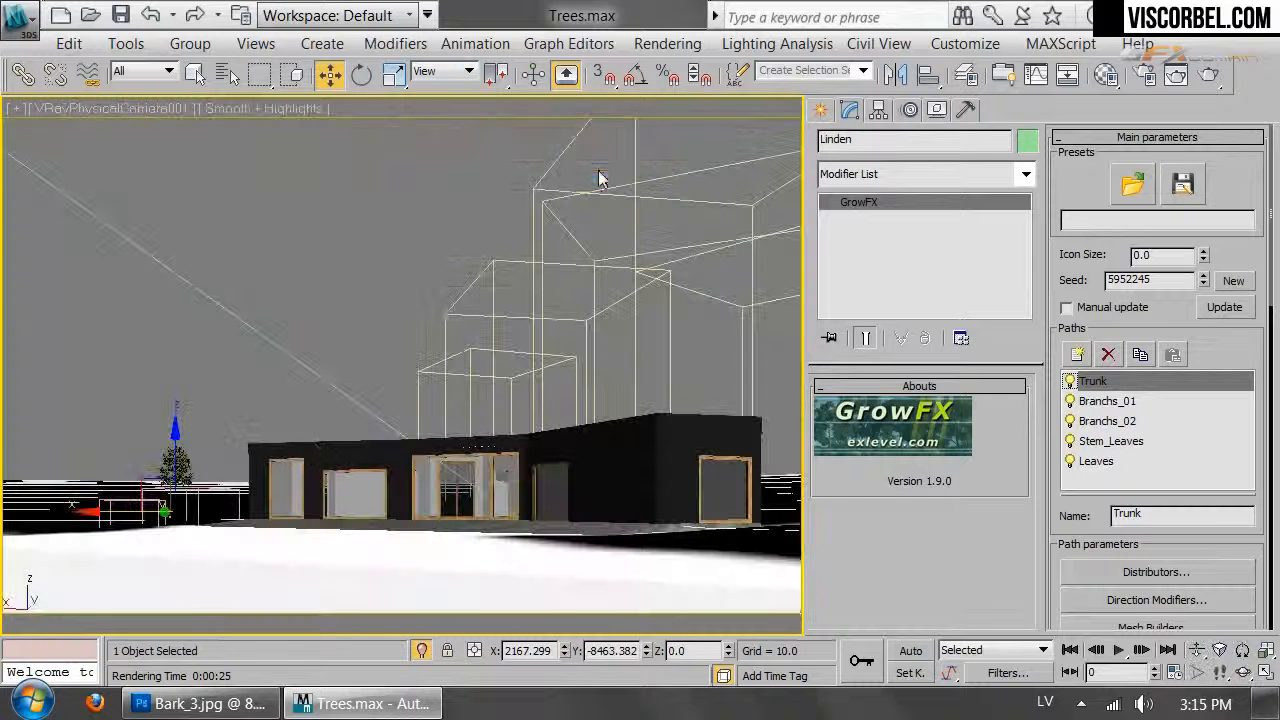
pyautogui.moveTo(130, 487); pyautogui.dragTo(90, 397)
pyautogui.press('r')
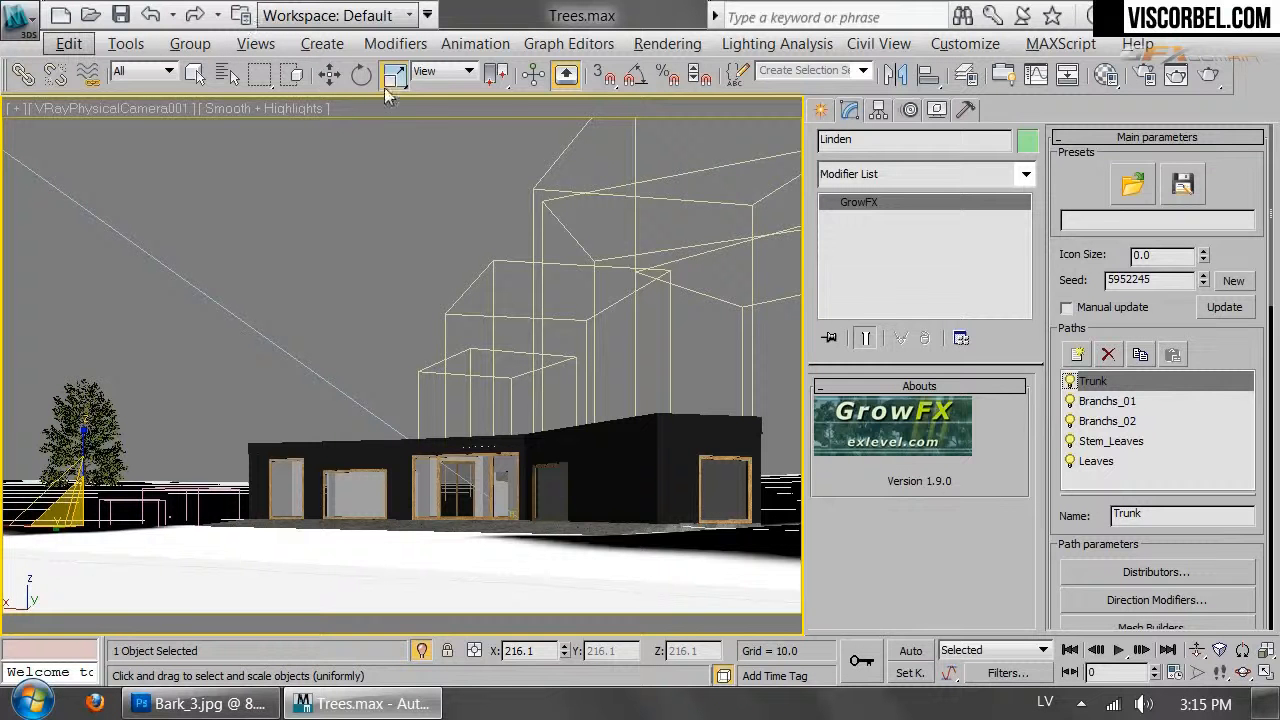
# Offset the tree along X and Y to X 2683.523, Y -5521.015 left of the house
pyautogui.rightClick(330, 75)
pyautogui.moveTo(1167, 347); pyautogui.dragTo(1148, 285)
pyautogui.moveTo(1167, 373); pyautogui.dragTo(1162, 300)
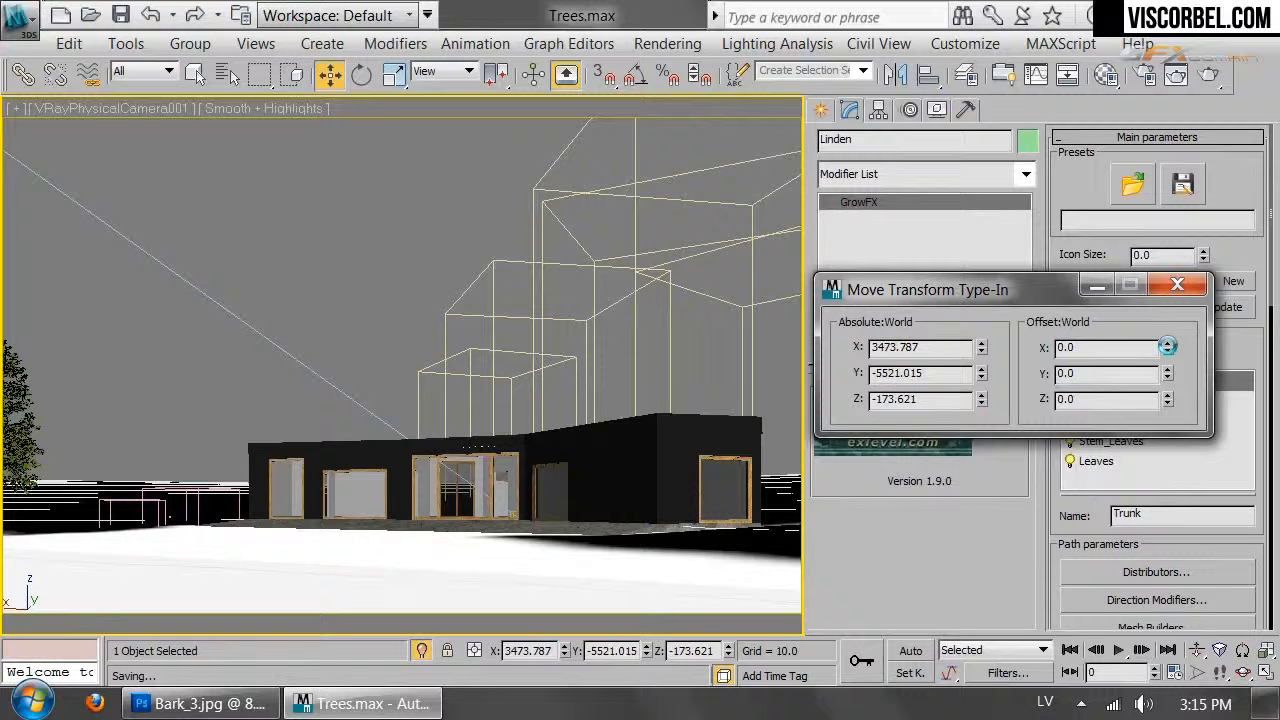
pyautogui.moveTo(1167, 346)
pyautogui.mouseDown()
pyautogui.moveTo(1167, 390)
pyautogui.moveTo(1165, 333)
pyautogui.mouseUp()
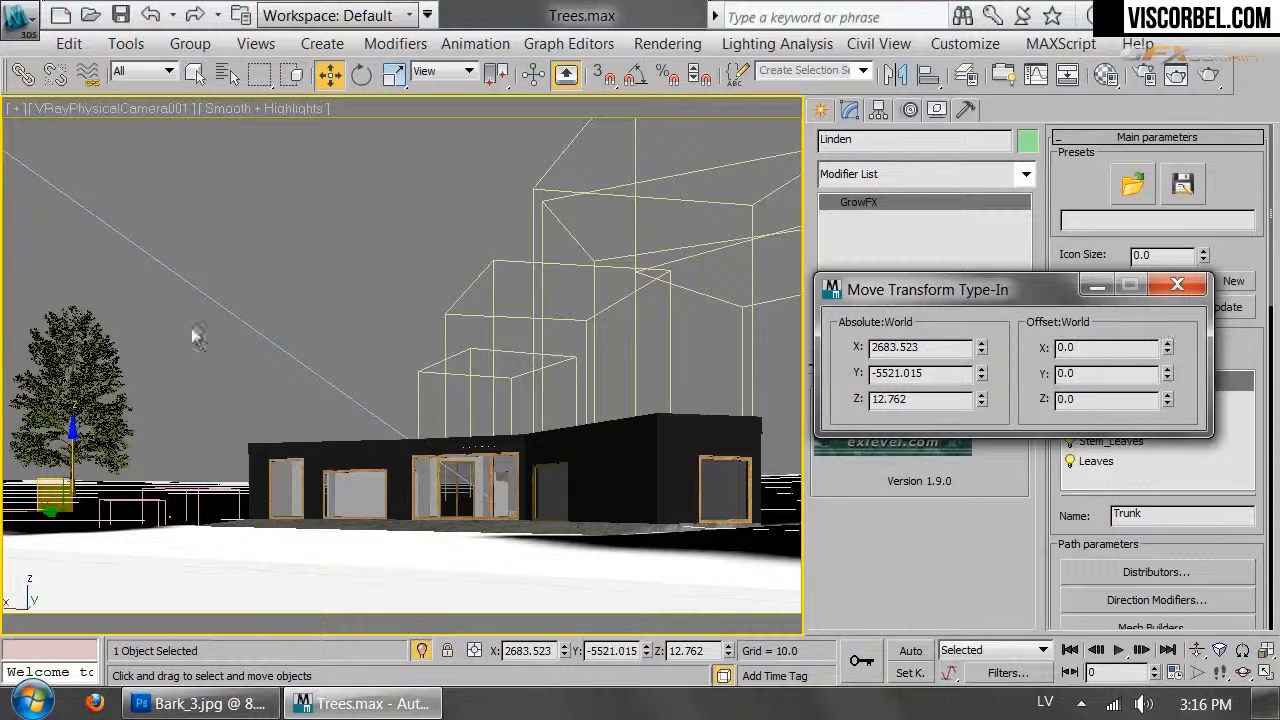
# Shift-drag the Linden tree in the Top view to clone it as Linden001
pyautogui.press('t')
pyautogui.press('z')
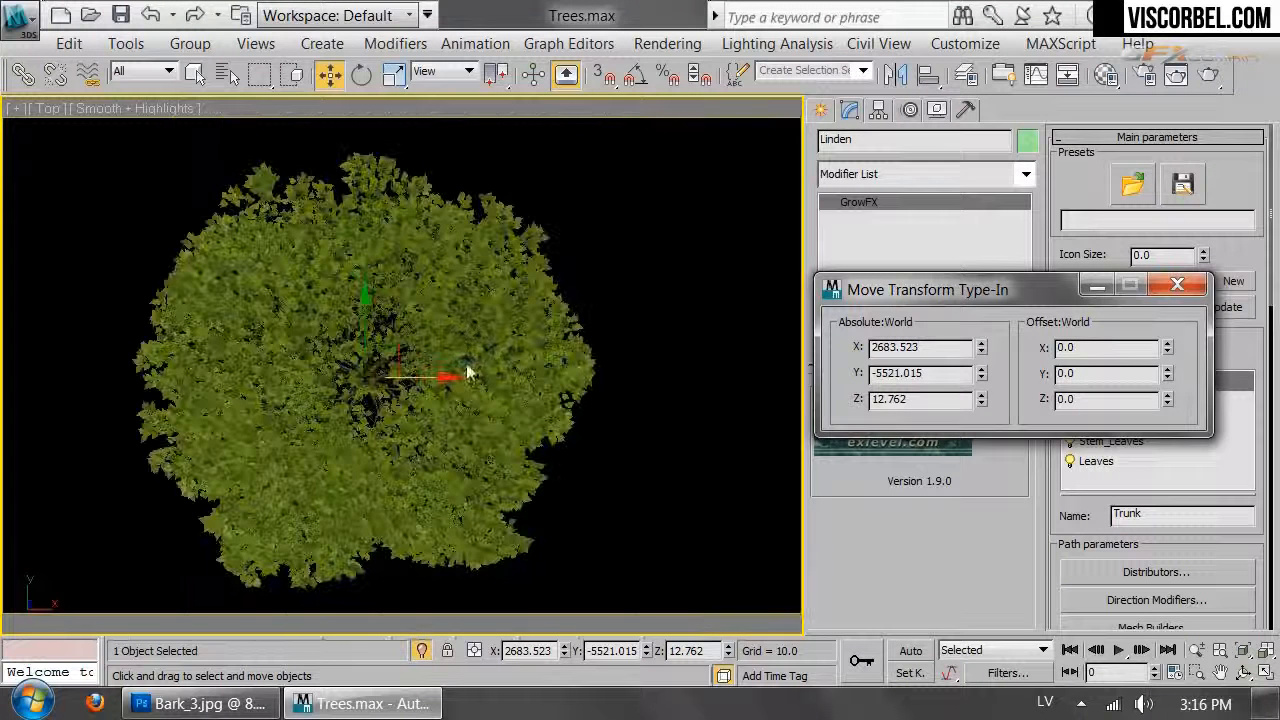
pyautogui.scroll(-6, 466, 363)
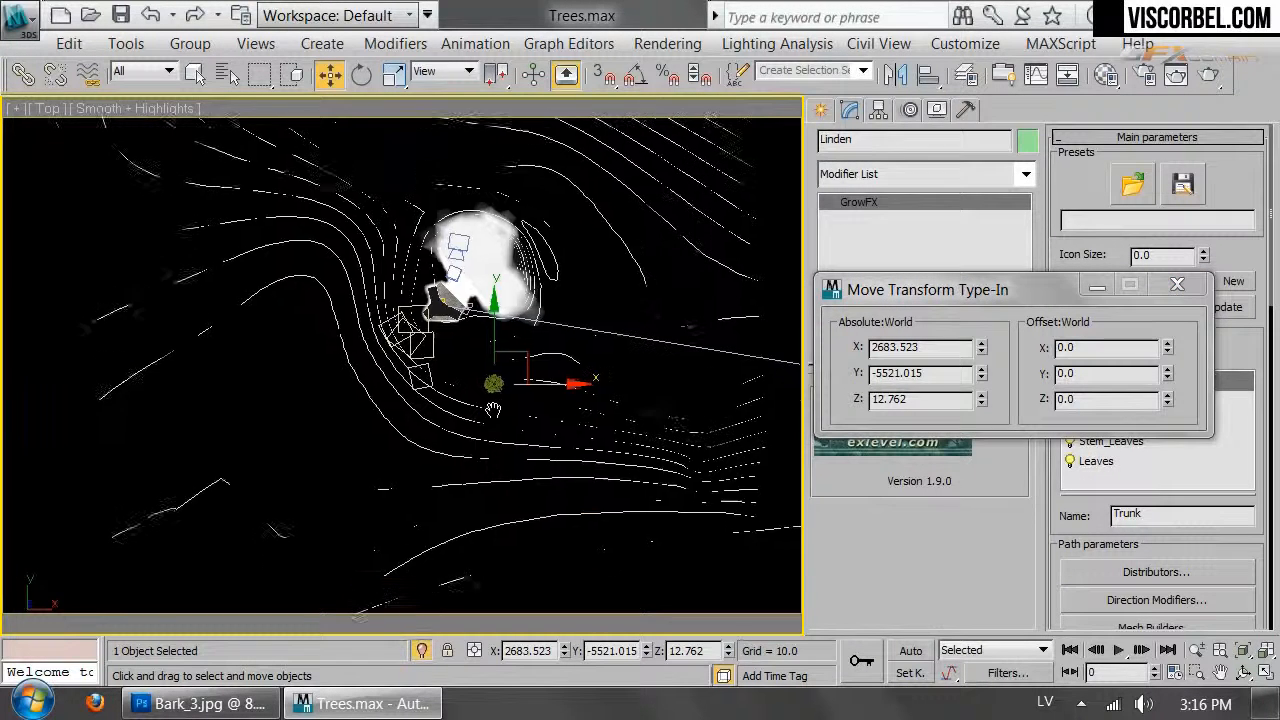
pyautogui.keyDown('shift'); pyautogui.moveTo(522, 345); pyautogui.dragTo(455, 398); pyautogui.keyUp('shift')
pyautogui.click(643, 457)
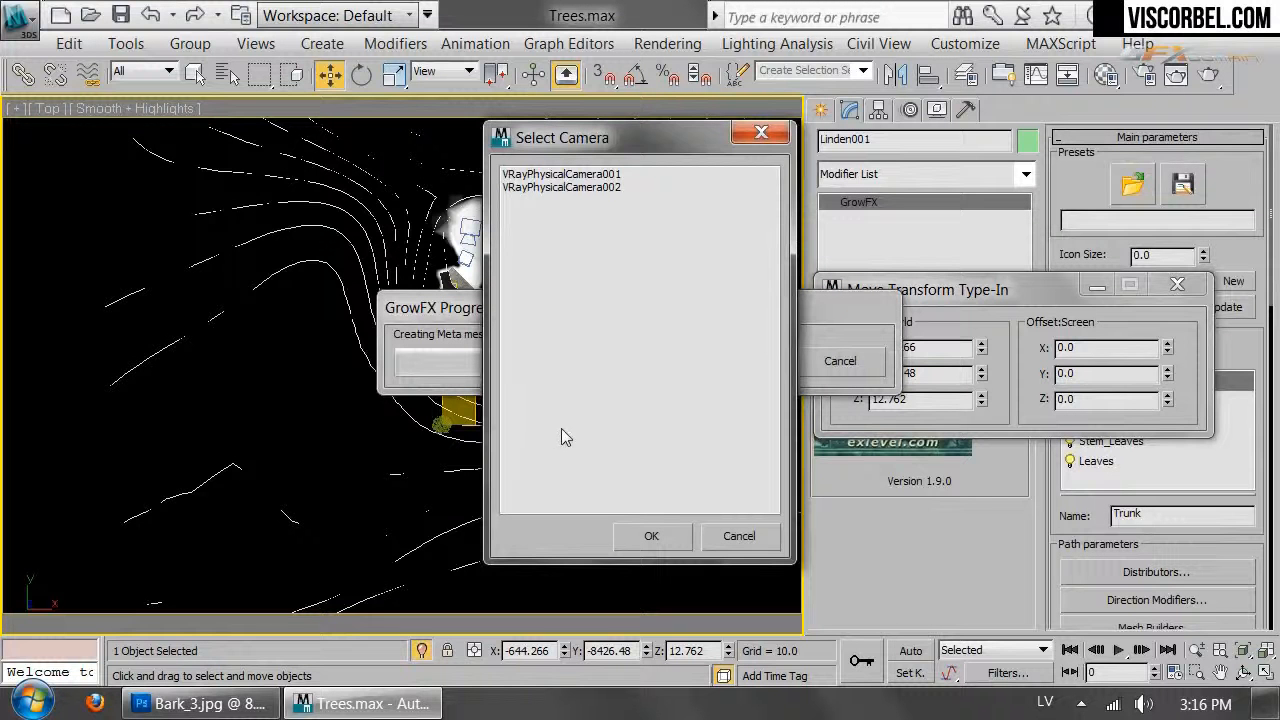
# In the camera view, move Linden001 left beside the house and lower it with a Z offset
pyautogui.doubleClick(593, 174)
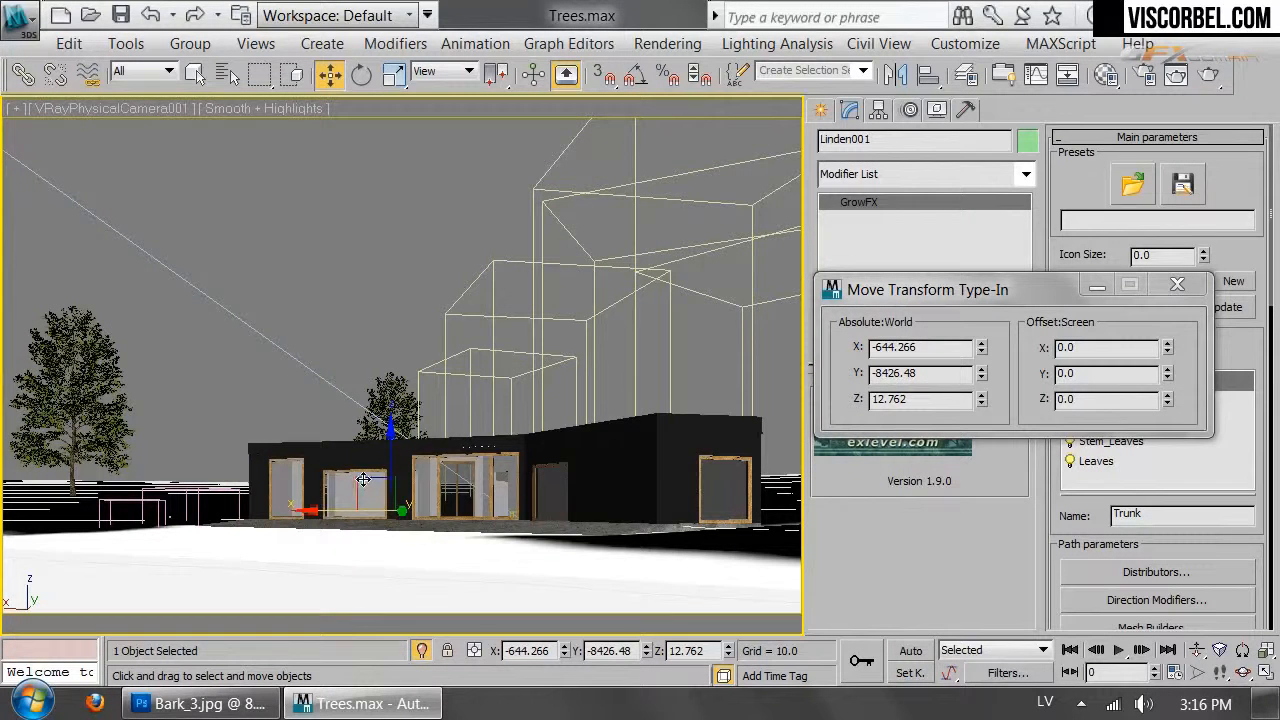
pyautogui.moveTo(346, 481); pyautogui.dragTo(180, 460)
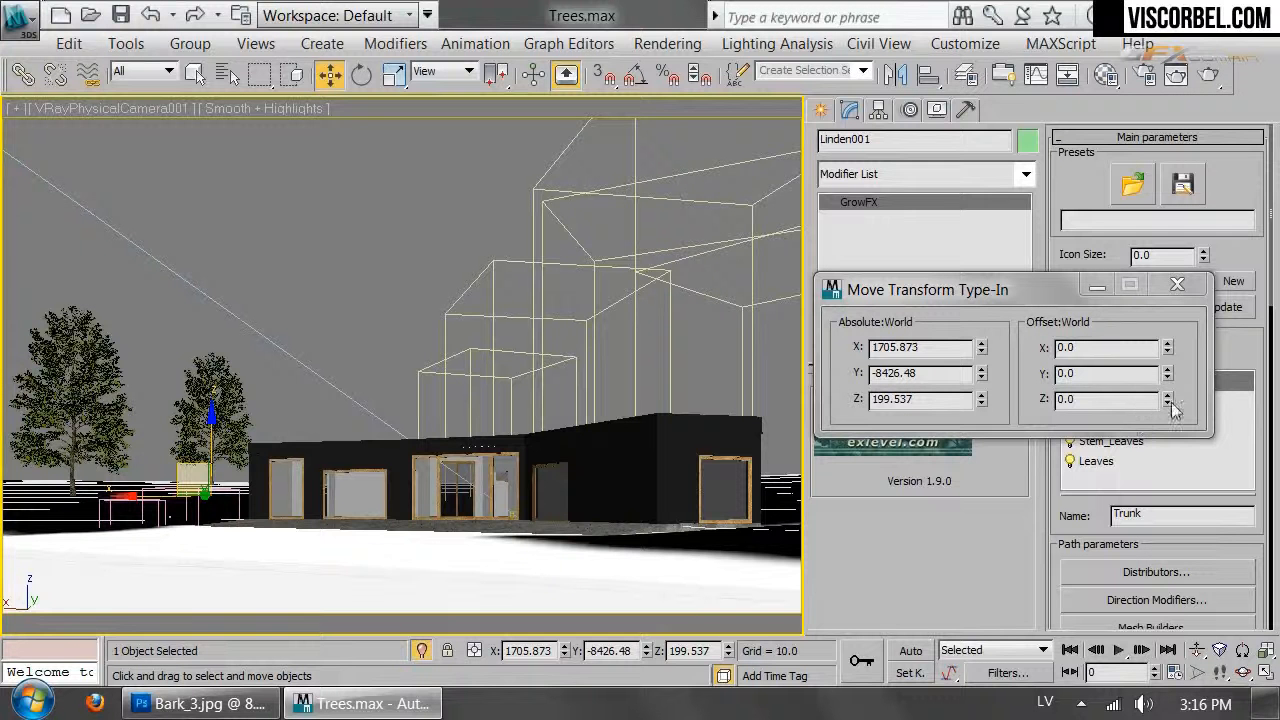
pyautogui.moveTo(1173, 403); pyautogui.dragTo(1180, 437)
# Shrink Linden001 to about 192 percent with uniform scale
pyautogui.click(1178, 286)
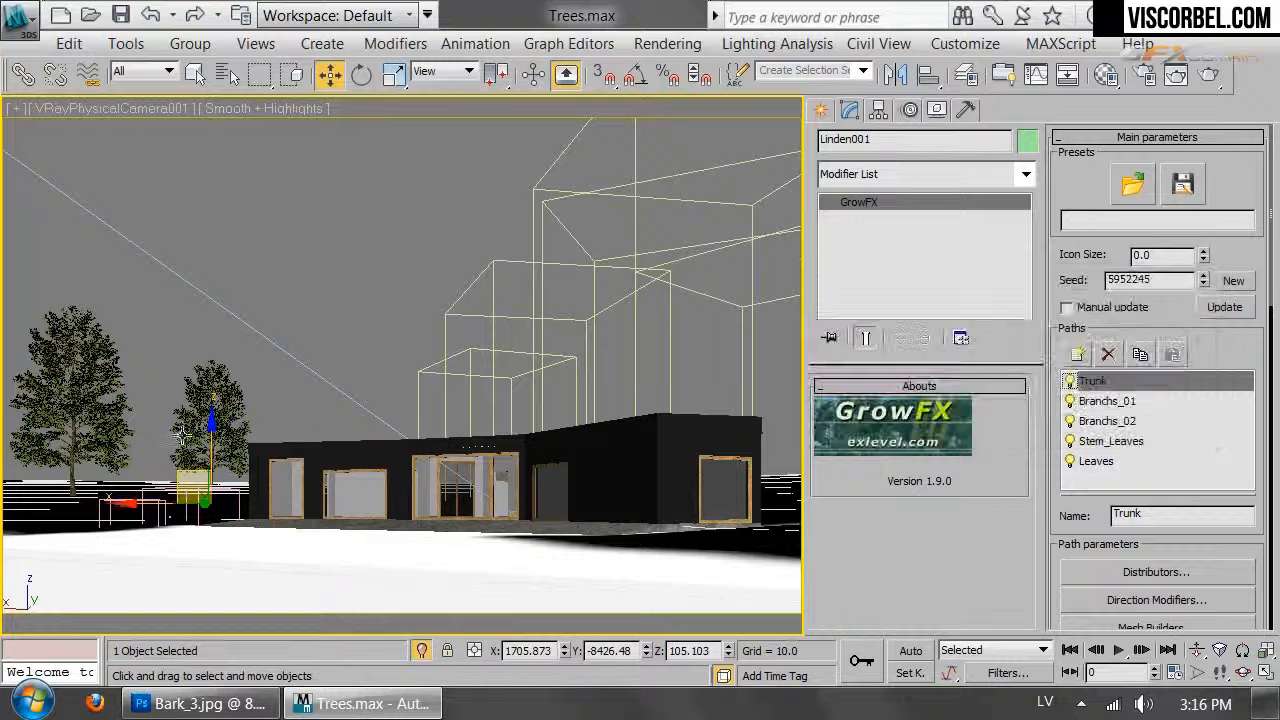
pyautogui.press('r')
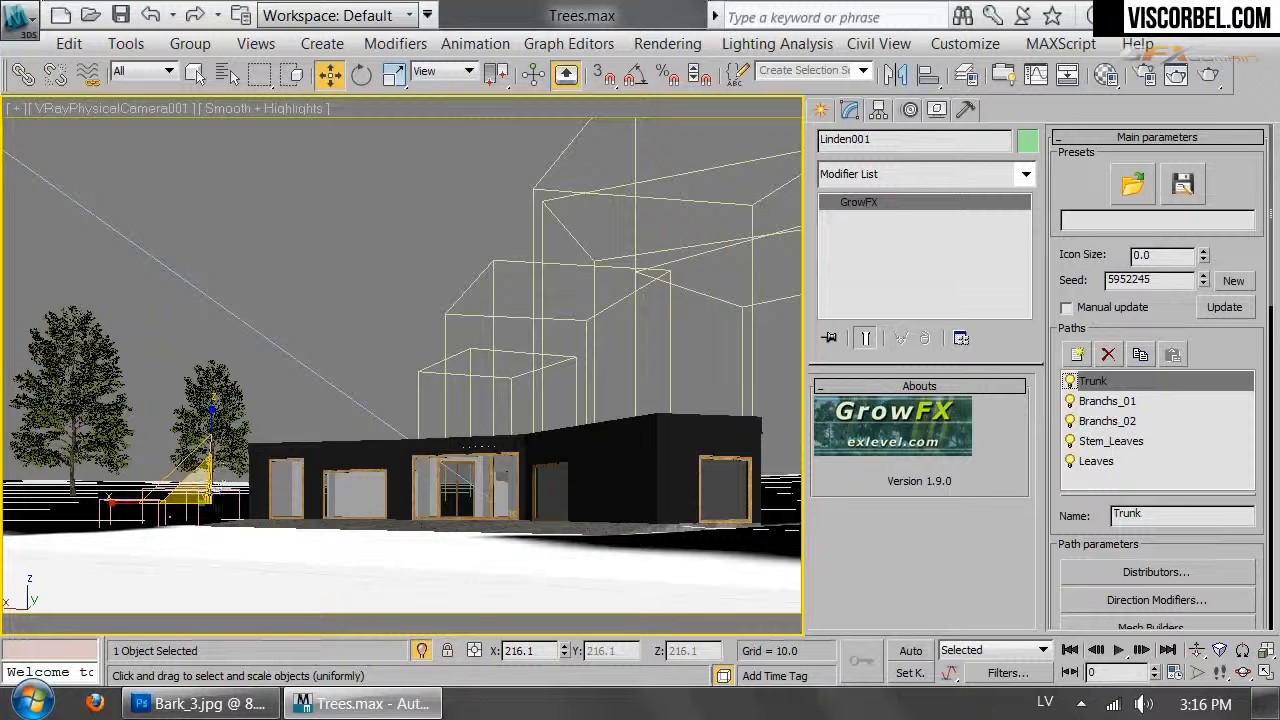
pyautogui.moveTo(195, 490); pyautogui.dragTo(203, 501)
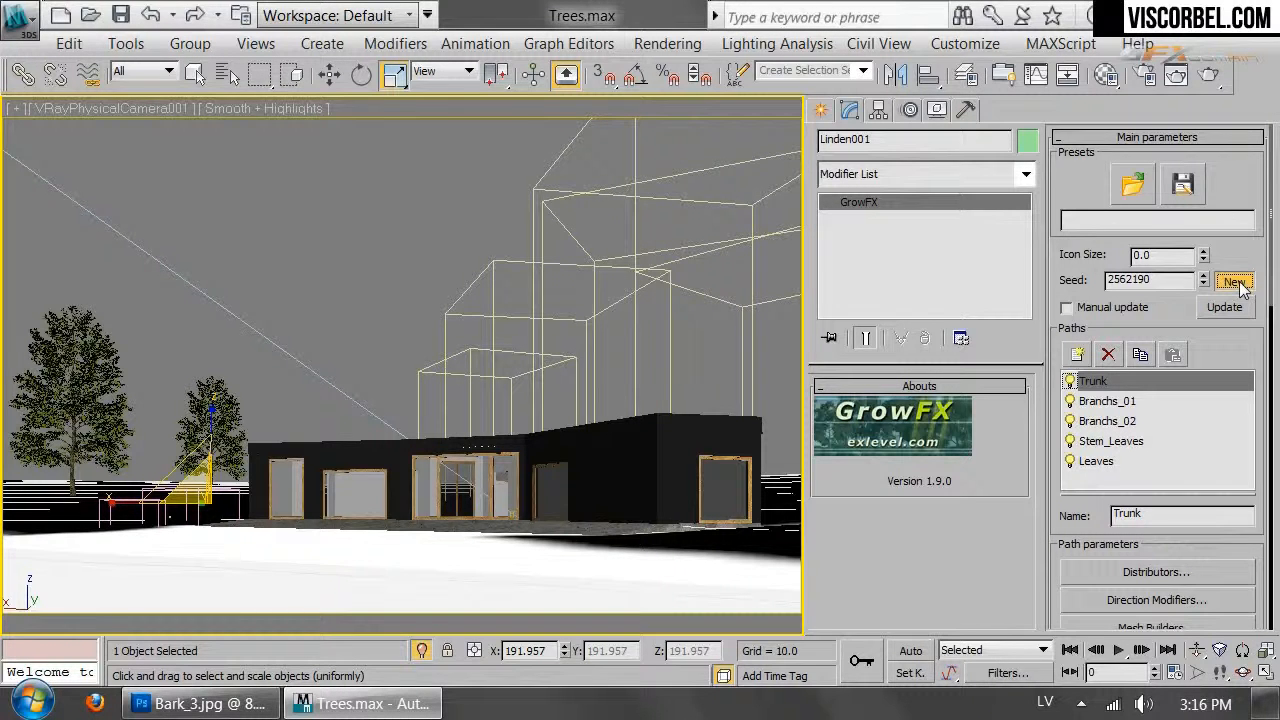
# Reseed Linden001's GrowFX growth several times, ending on seed 2806036
pyautogui.click(1235, 282)
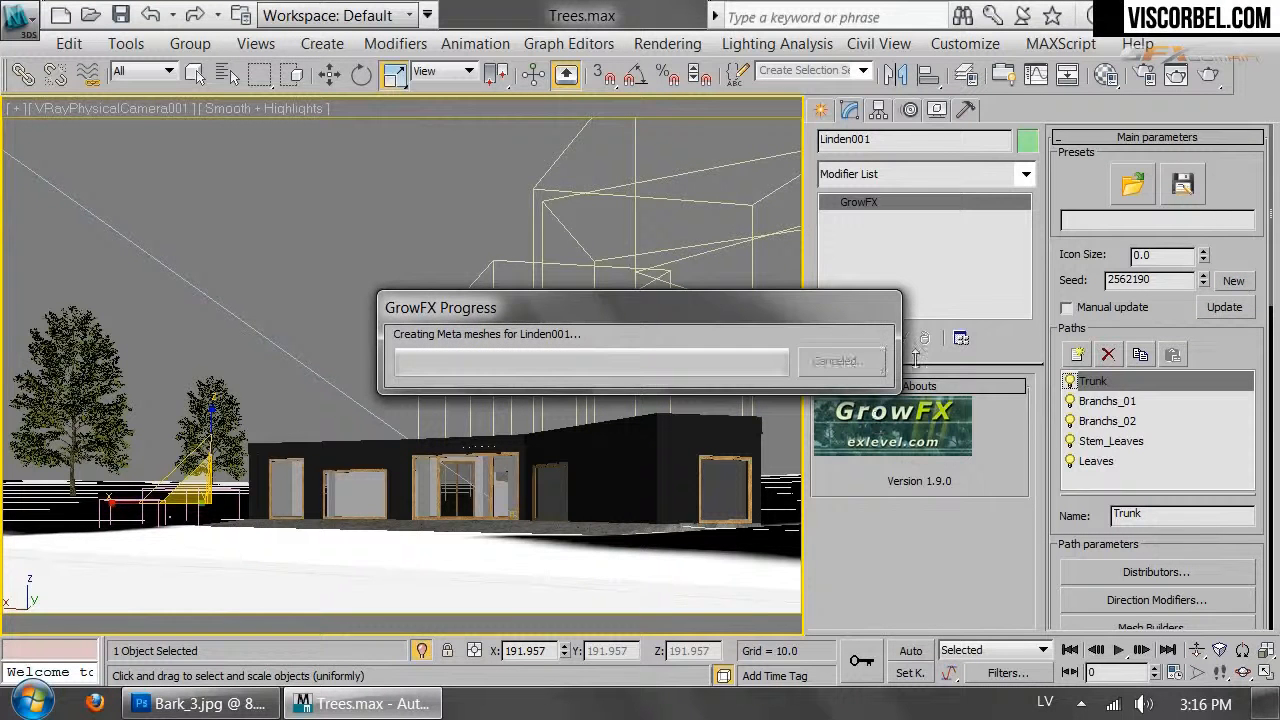
pyautogui.scroll(-10, 1175, 390)
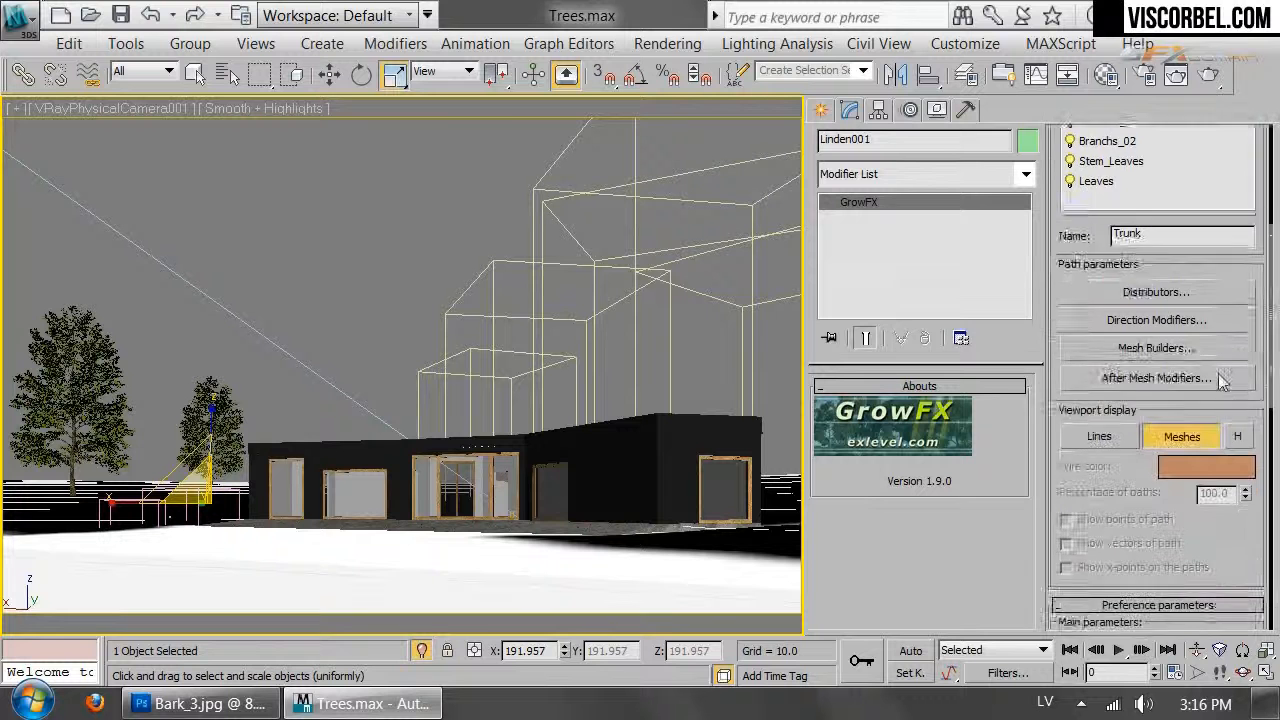
pyautogui.scroll(5, 1175, 390)
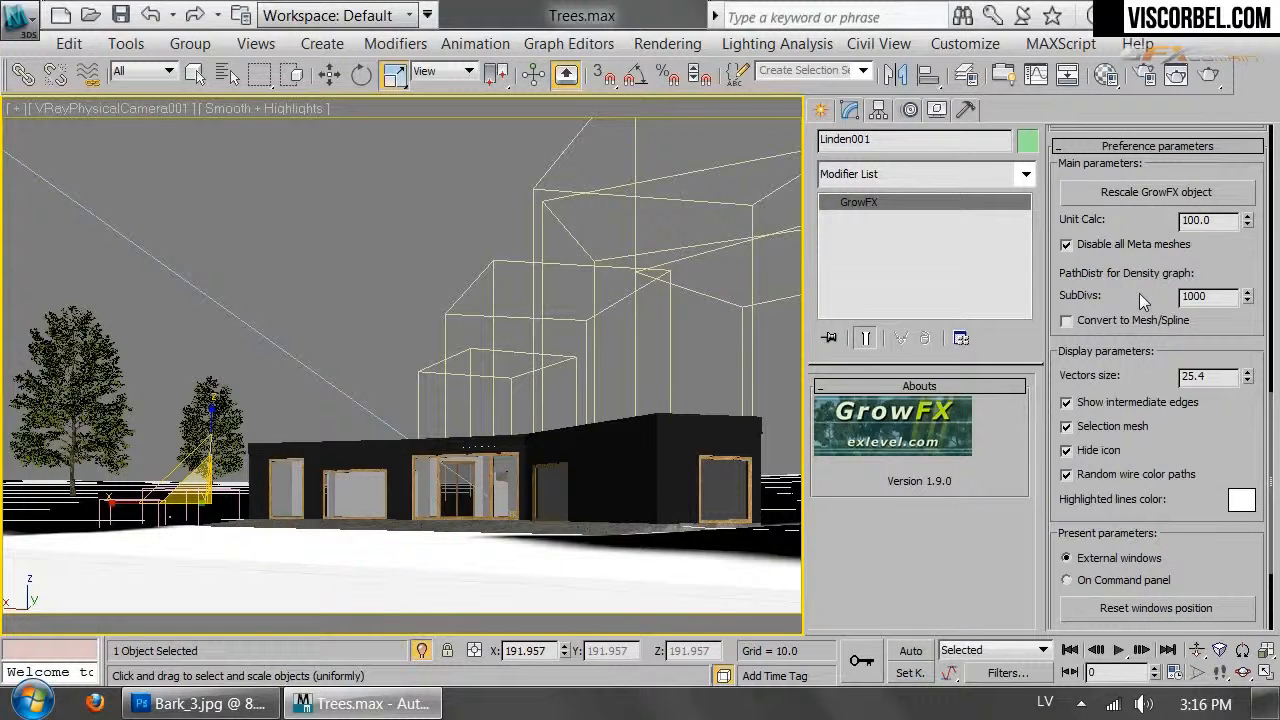
pyautogui.scroll(6, 1110, 335)
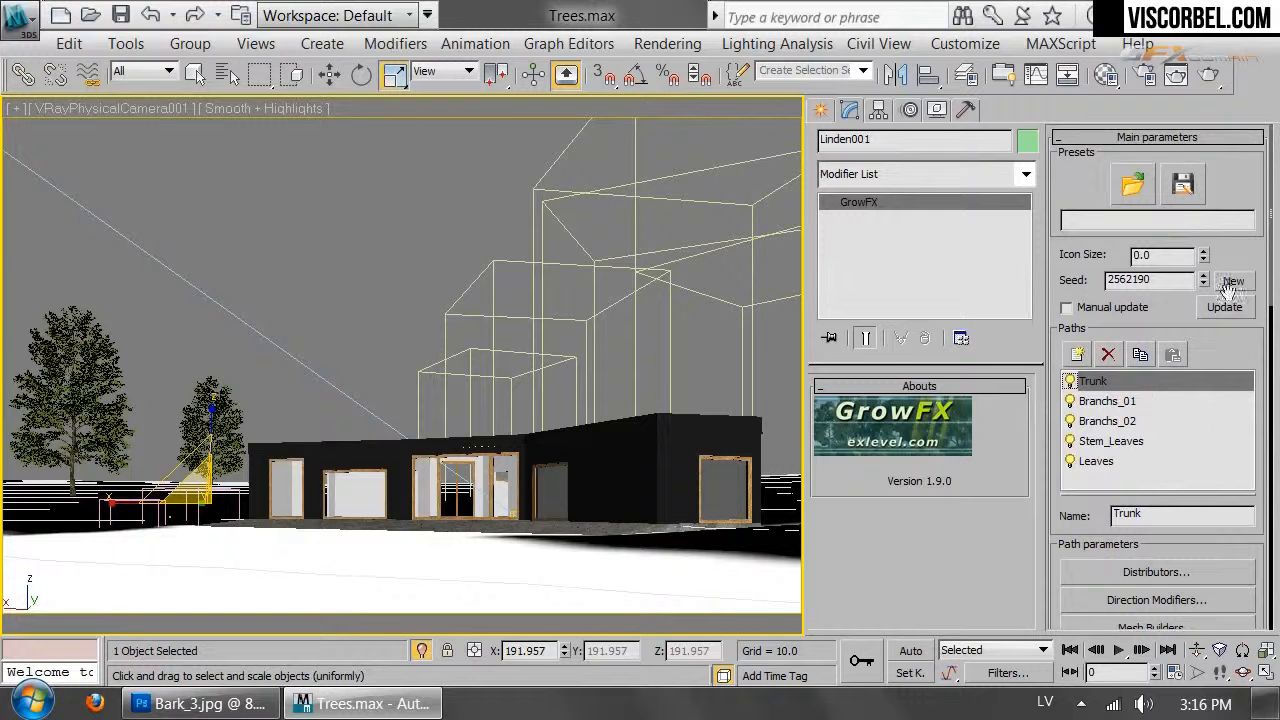
pyautogui.click(1235, 282)
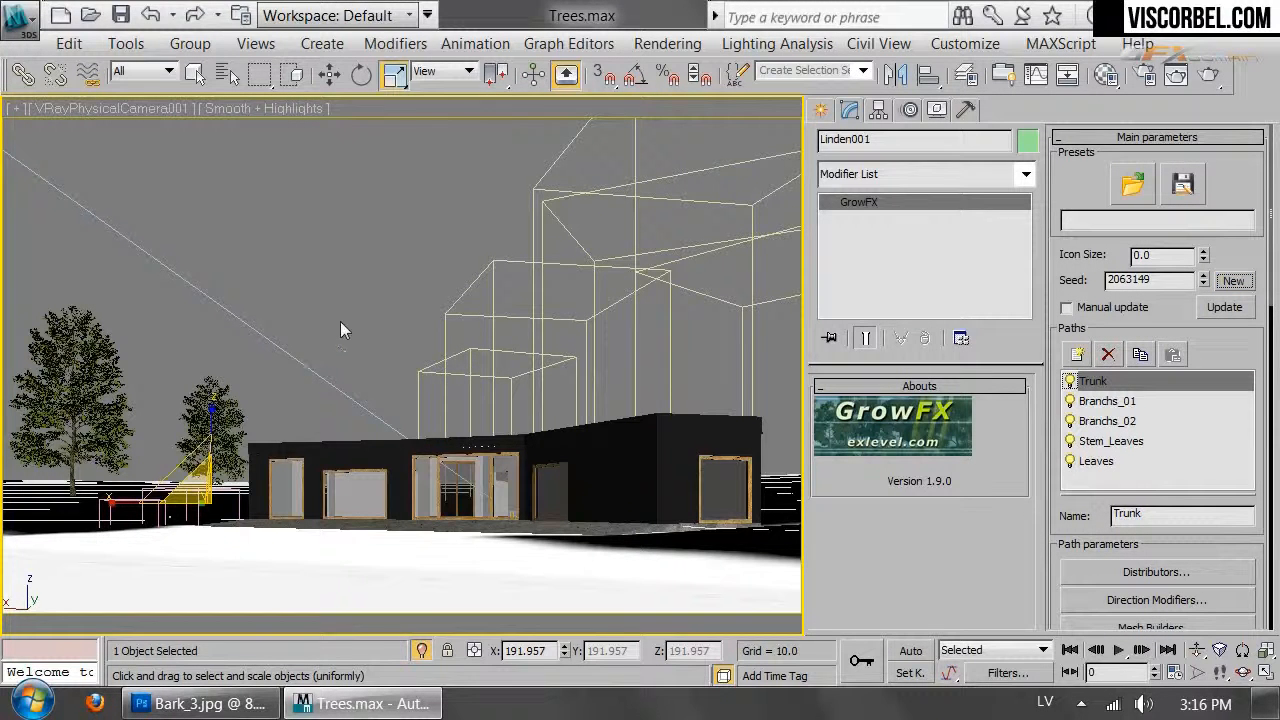
pyautogui.click(195, 74)
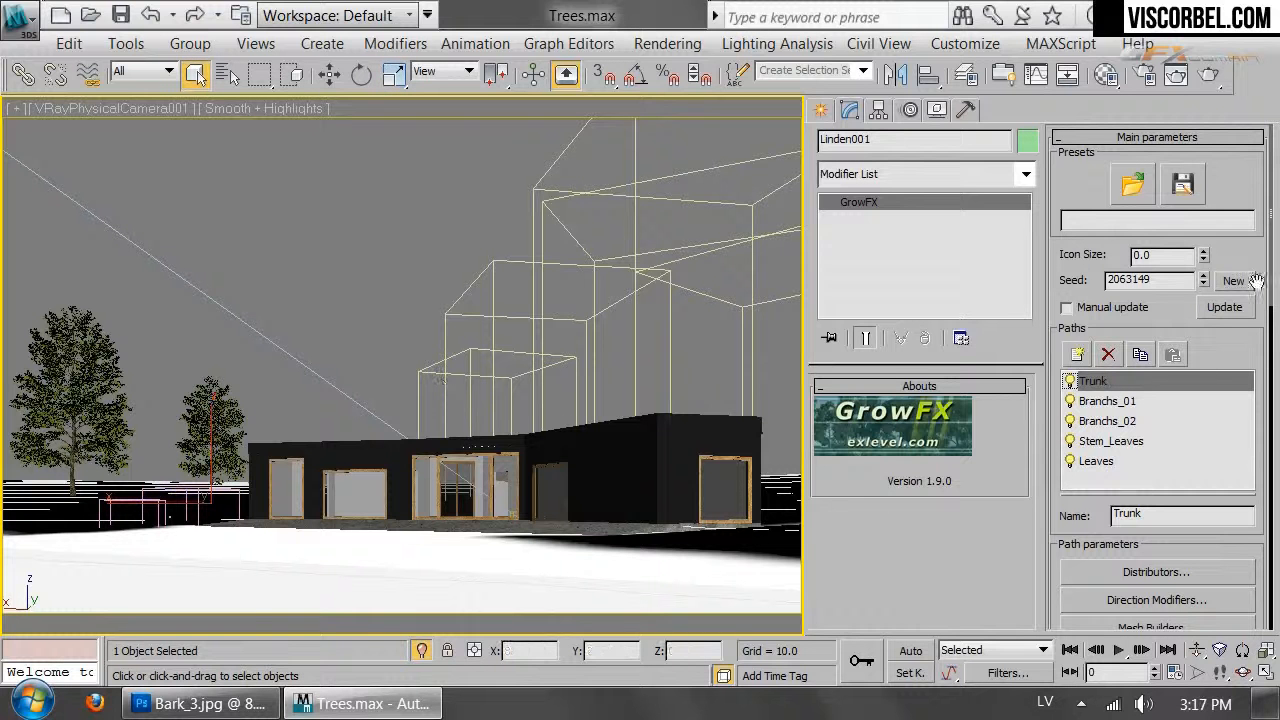
pyautogui.click(1238, 310)
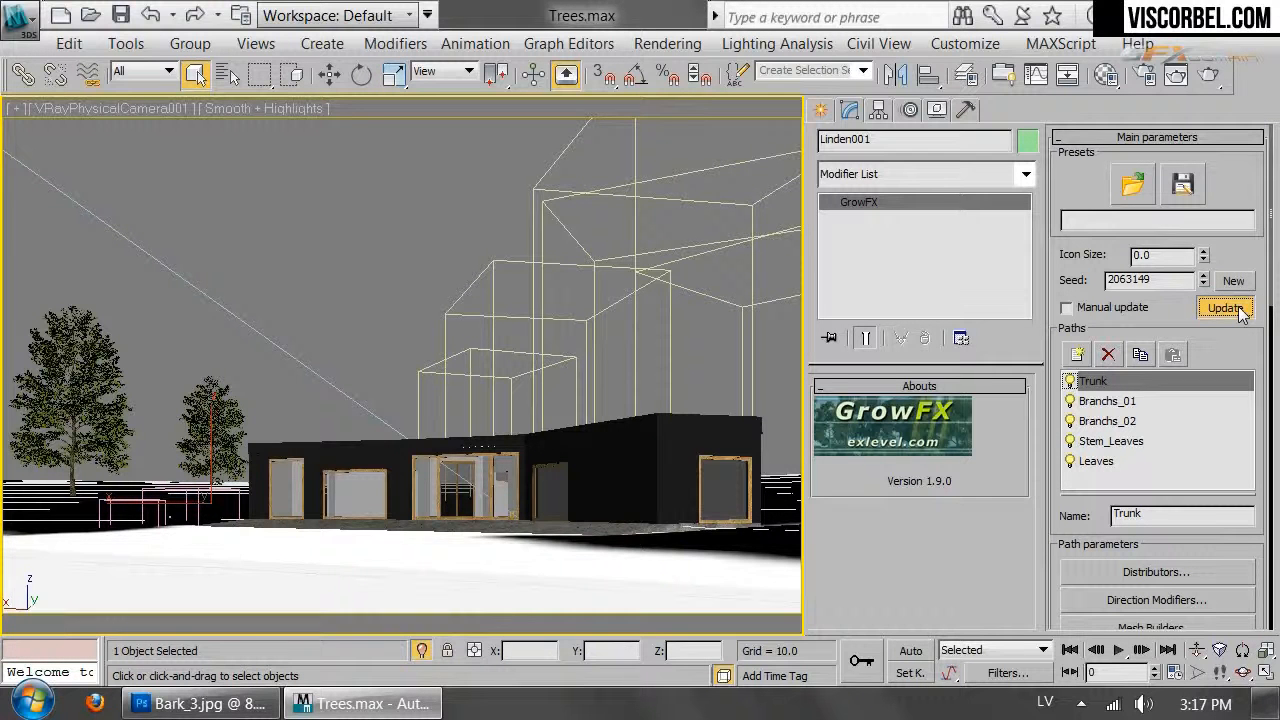
pyautogui.click(1244, 284)
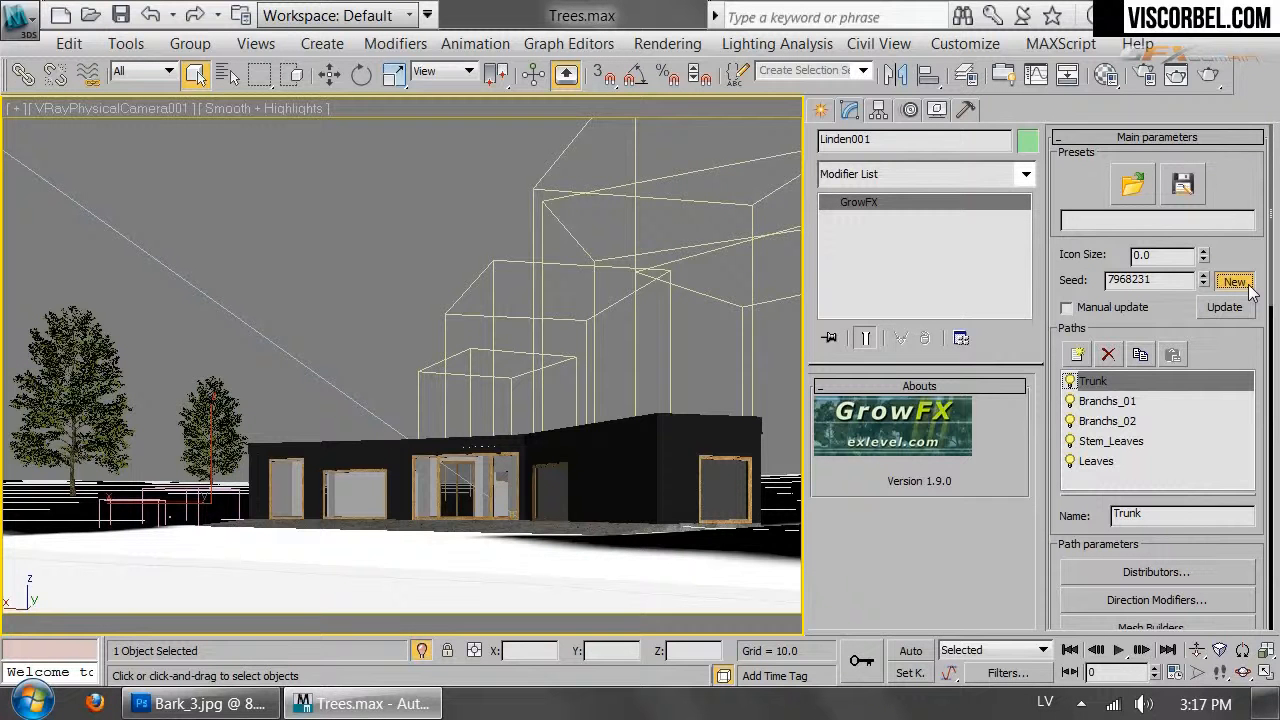
pyautogui.click(1246, 284)
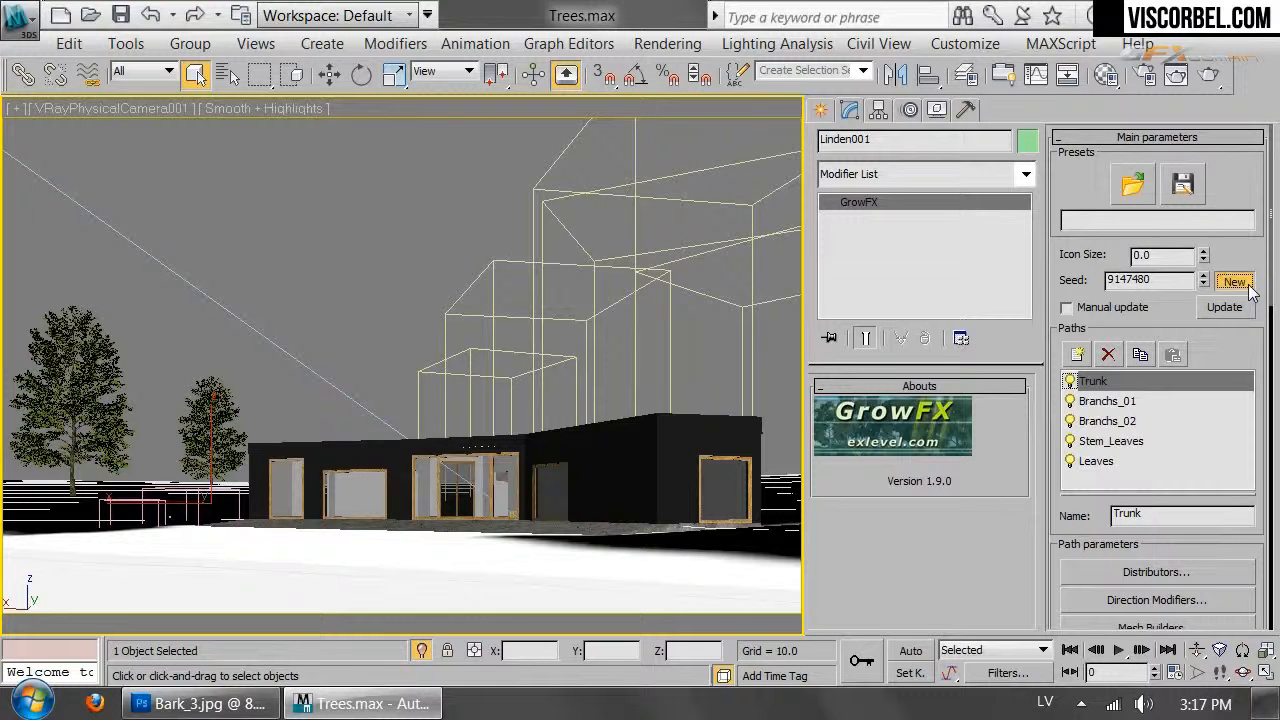
pyautogui.click(1247, 284)
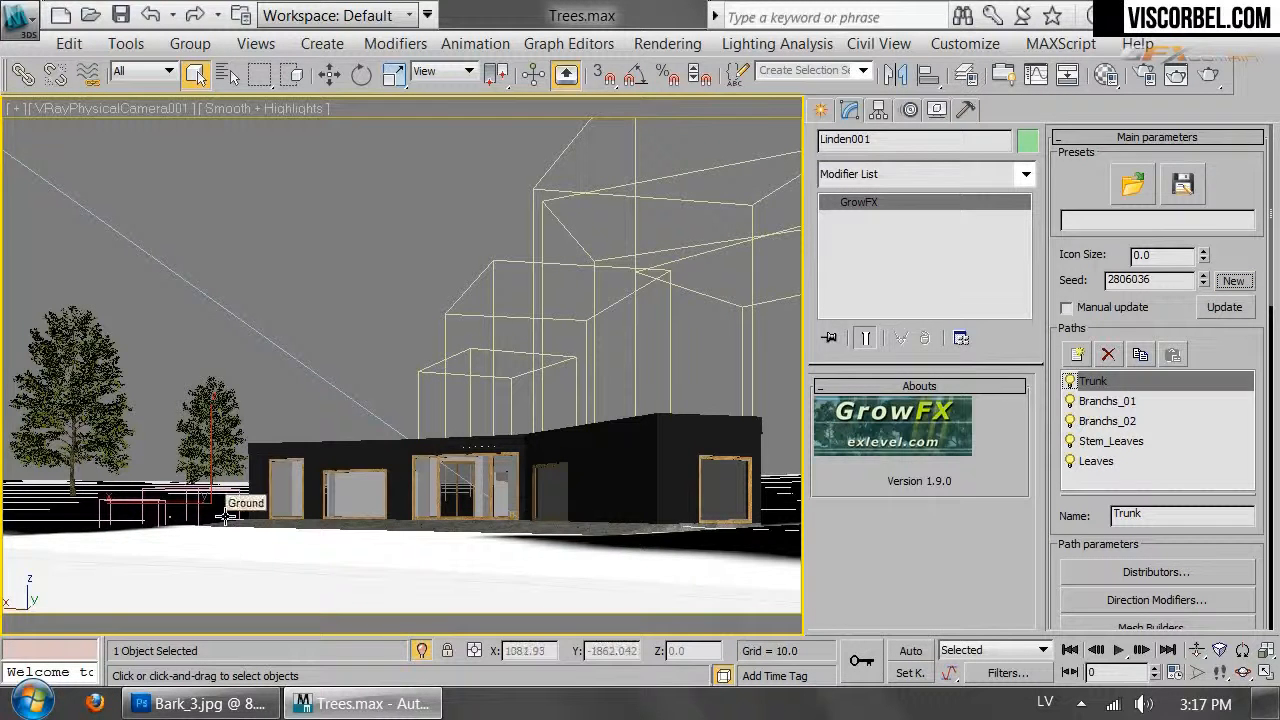
# Nudge Linden001 in the Top view, then move it left beside the house in the camera view
pyautogui.press('t')
pyautogui.press('z')
pyautogui.scroll(-2, 597, 483)
pyautogui.moveTo(597, 484); pyautogui.dragTo(331, 480, button='middle')
pyautogui.scroll(-2, 384, 376)
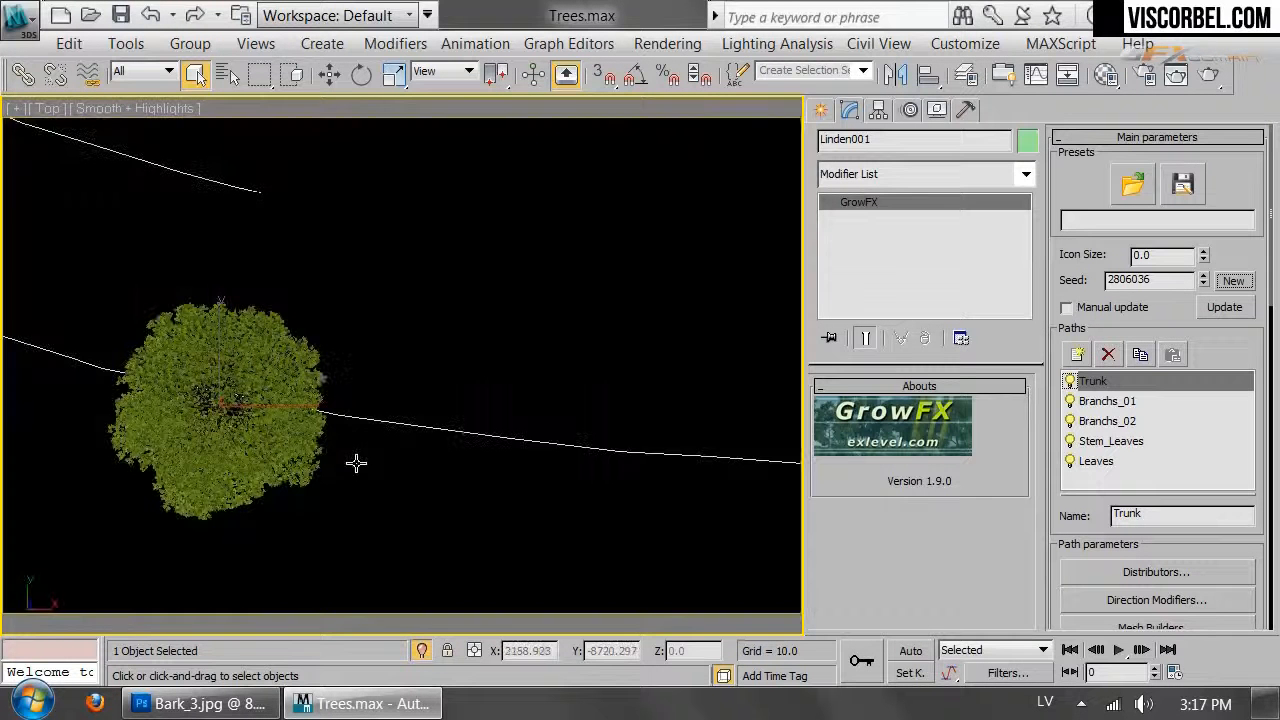
pyautogui.scroll(-5, 356, 462)
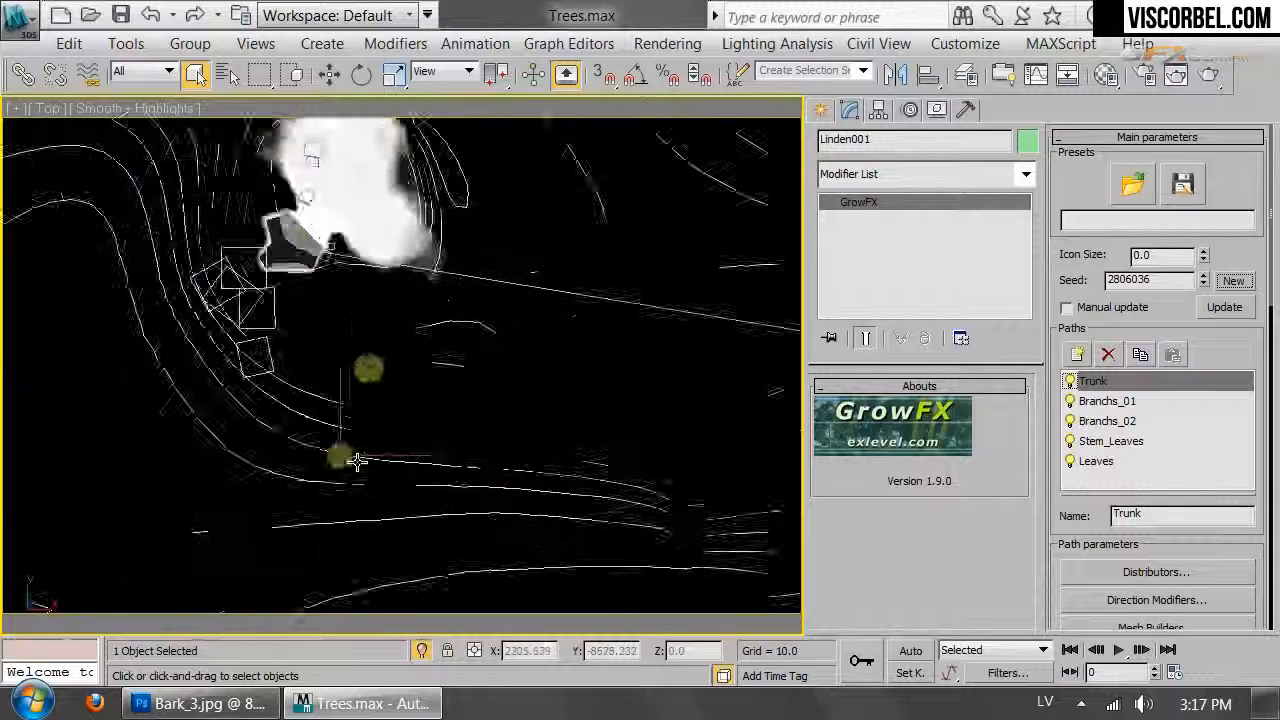
pyautogui.press('w')
pyautogui.moveTo(374, 438); pyautogui.dragTo(369, 440)
pyautogui.press('c')
pyautogui.doubleClick(541, 176)
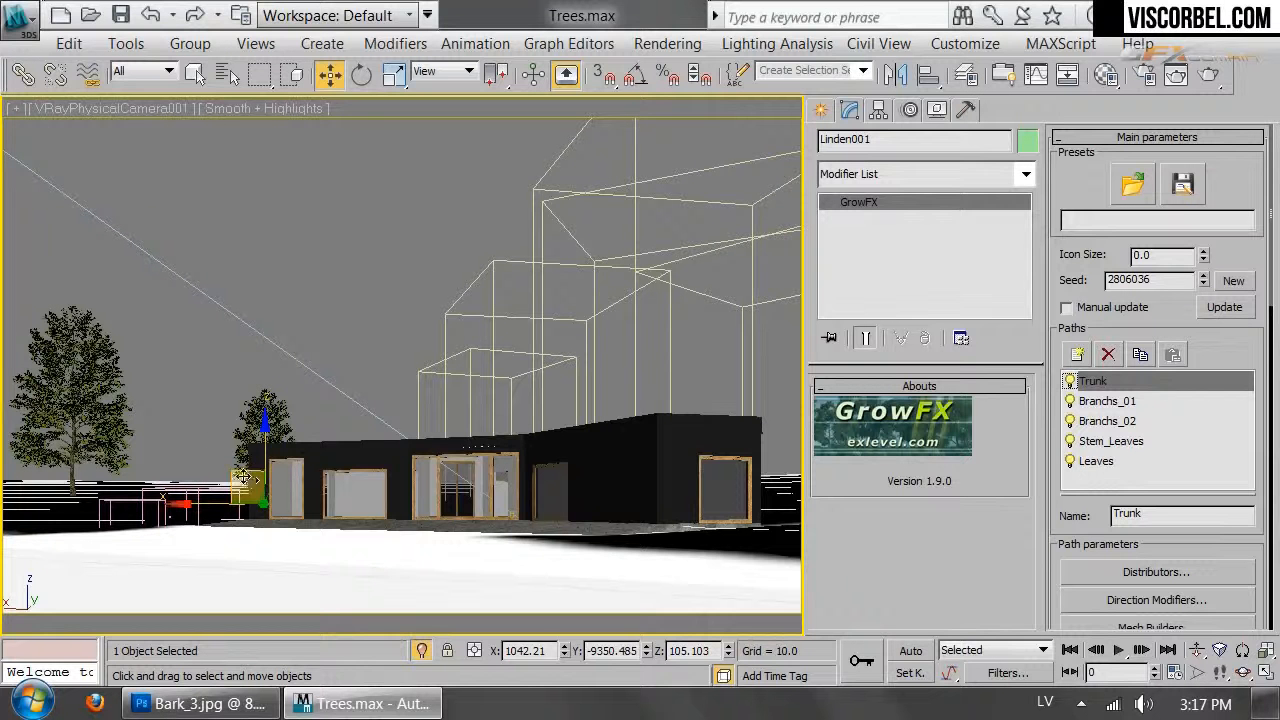
pyautogui.moveTo(228, 486); pyautogui.dragTo(167, 475)
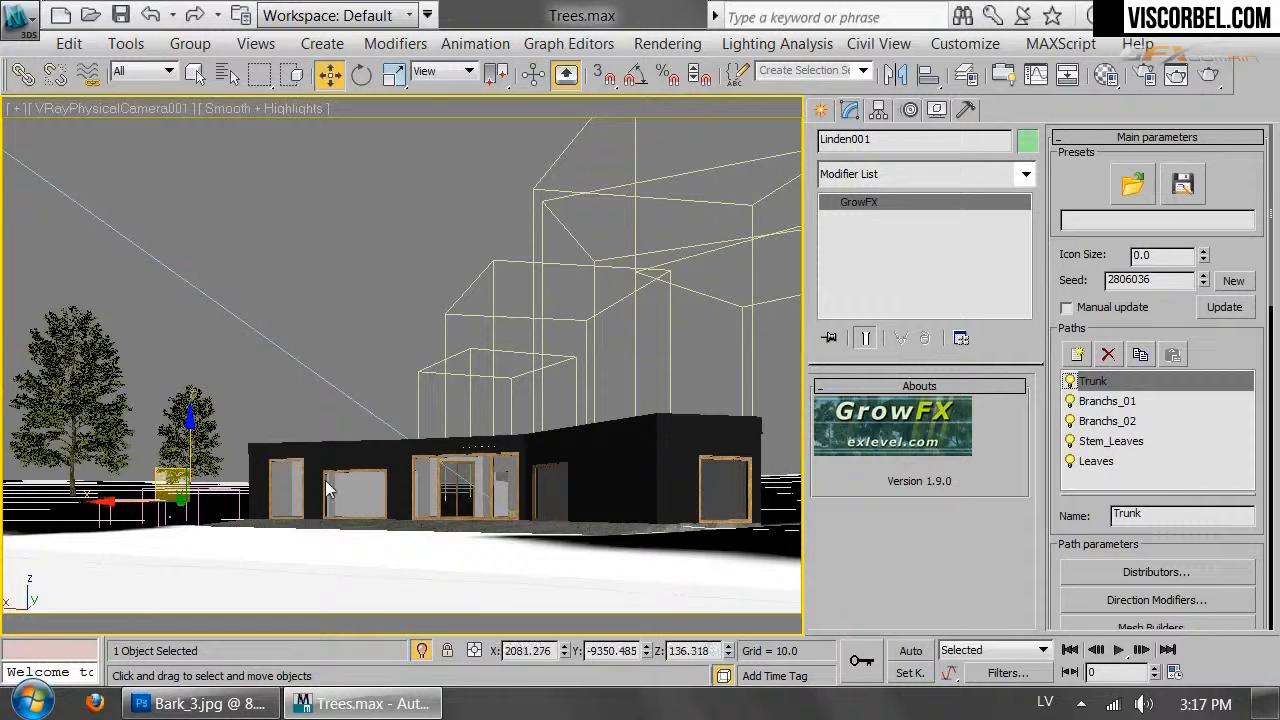
# Clone the tree in the Top view to create Linden002 and return to VRayPhysicalCamera001
pyautogui.press('t')
pyautogui.scroll(-3, 443, 358)
pyautogui.scroll(-8, 440, 477)
pyautogui.moveTo(438, 475); pyautogui.dragTo(484, 381, button='middle')
pyautogui.moveTo(503, 343)
pyautogui.keyDown('shift'); pyautogui.mouseDown()
pyautogui.moveTo(468, 455)
pyautogui.moveTo(470, 410)
pyautogui.moveTo(471, 440)
pyautogui.mouseUp(); pyautogui.keyUp('shift')
pyautogui.click(621, 451)
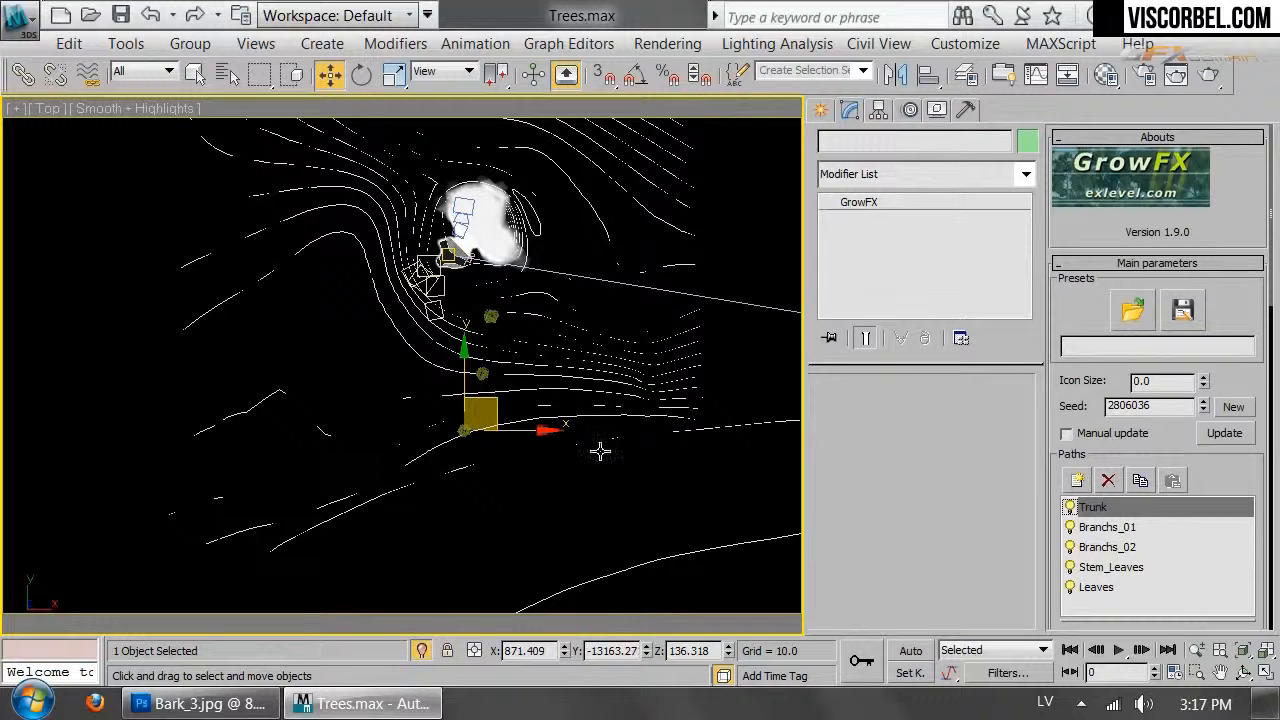
pyautogui.press('c')
pyautogui.click(586, 188)
pyautogui.doubleClick(586, 174)
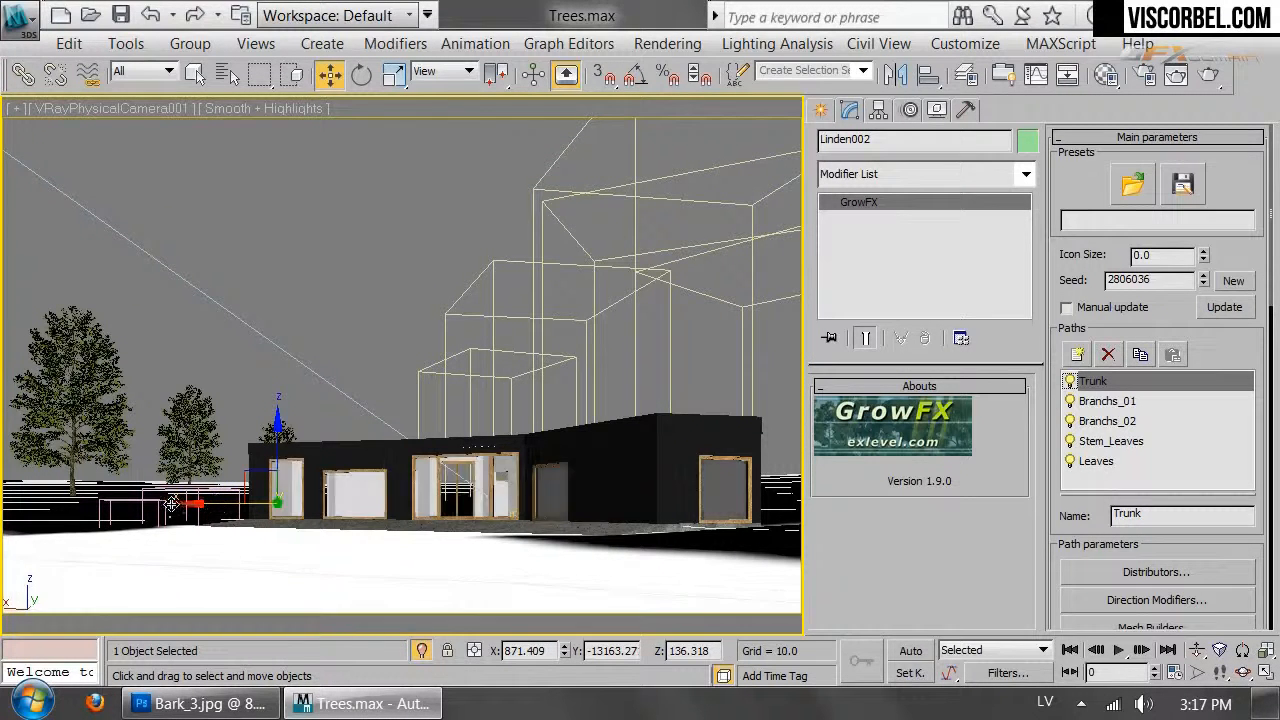
# Shift Linden002 left, reseed it to 6234308, and raise it to Z 370.881
pyautogui.moveTo(145, 498); pyautogui.dragTo(226, 415)
pyautogui.press('r')
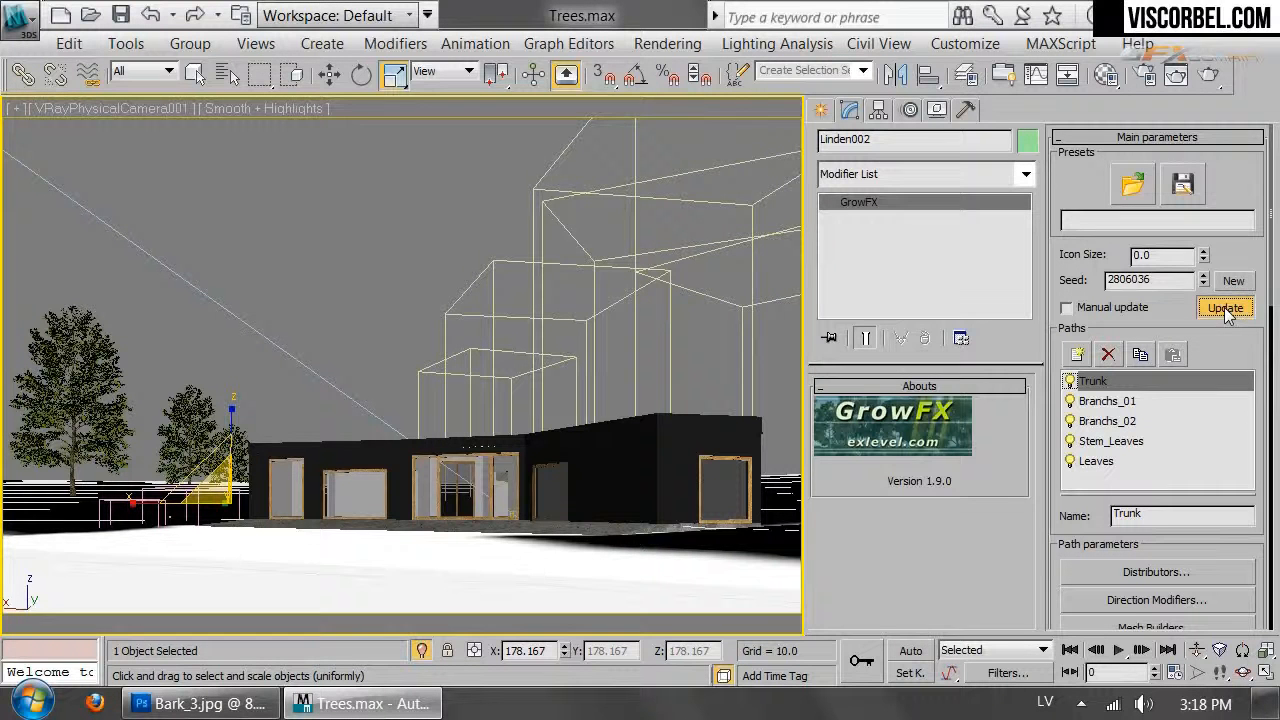
pyautogui.click(1248, 282)
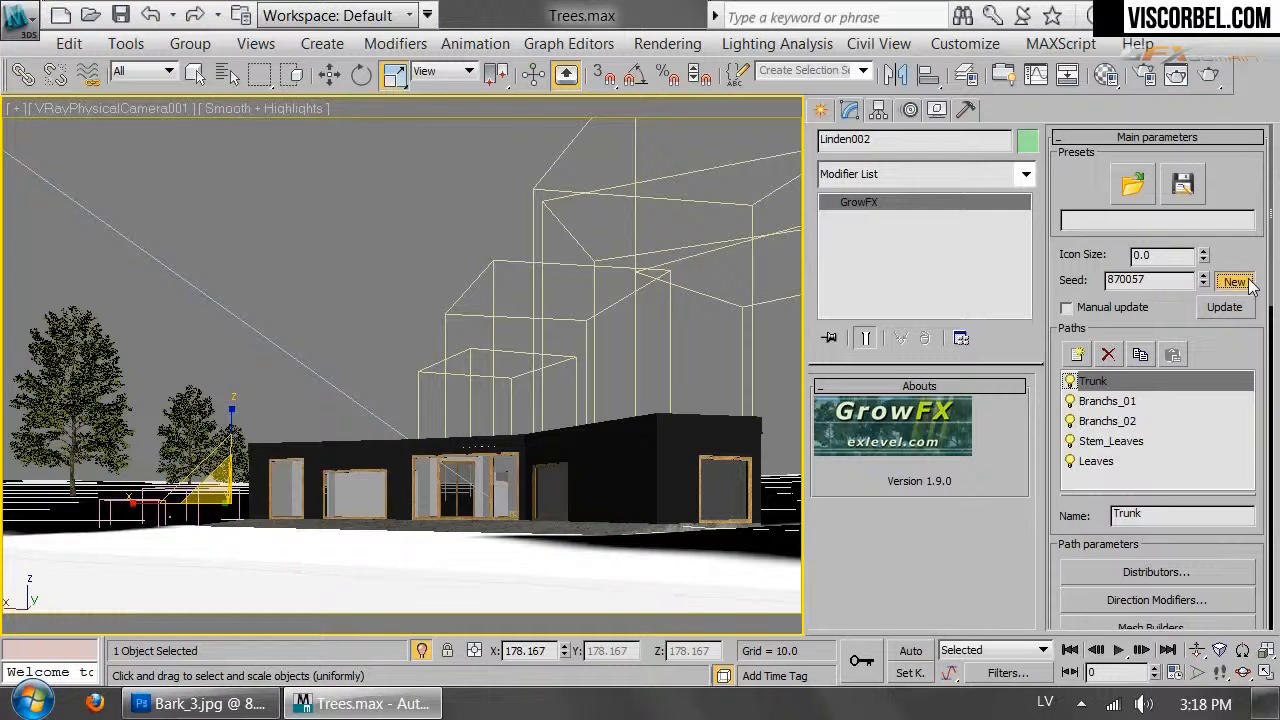
pyautogui.click(1236, 282)
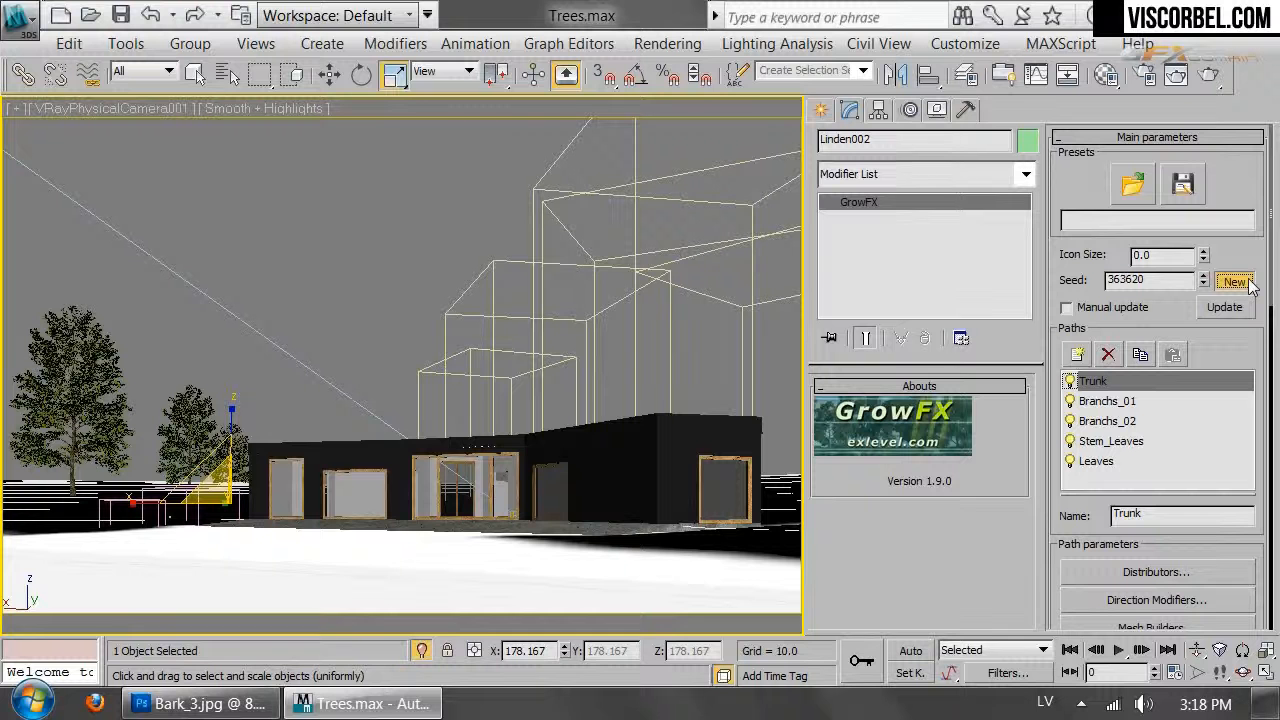
pyautogui.click(1249, 284)
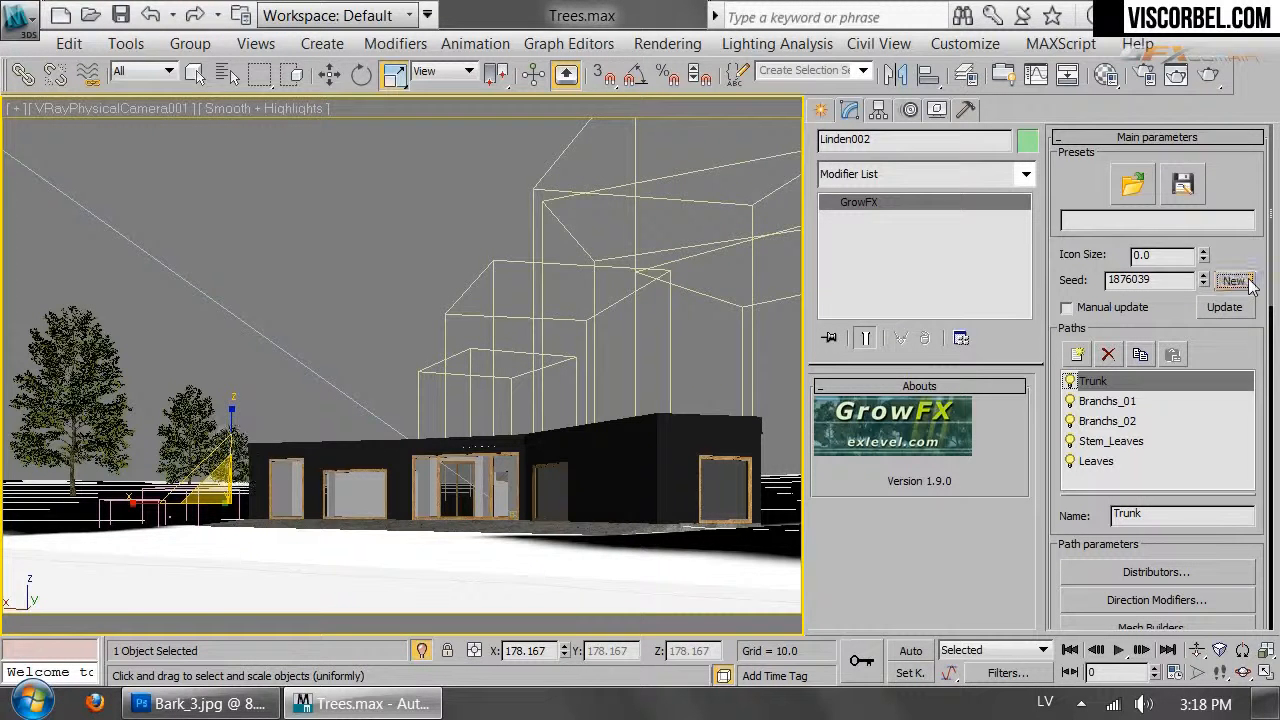
pyautogui.click(1249, 284)
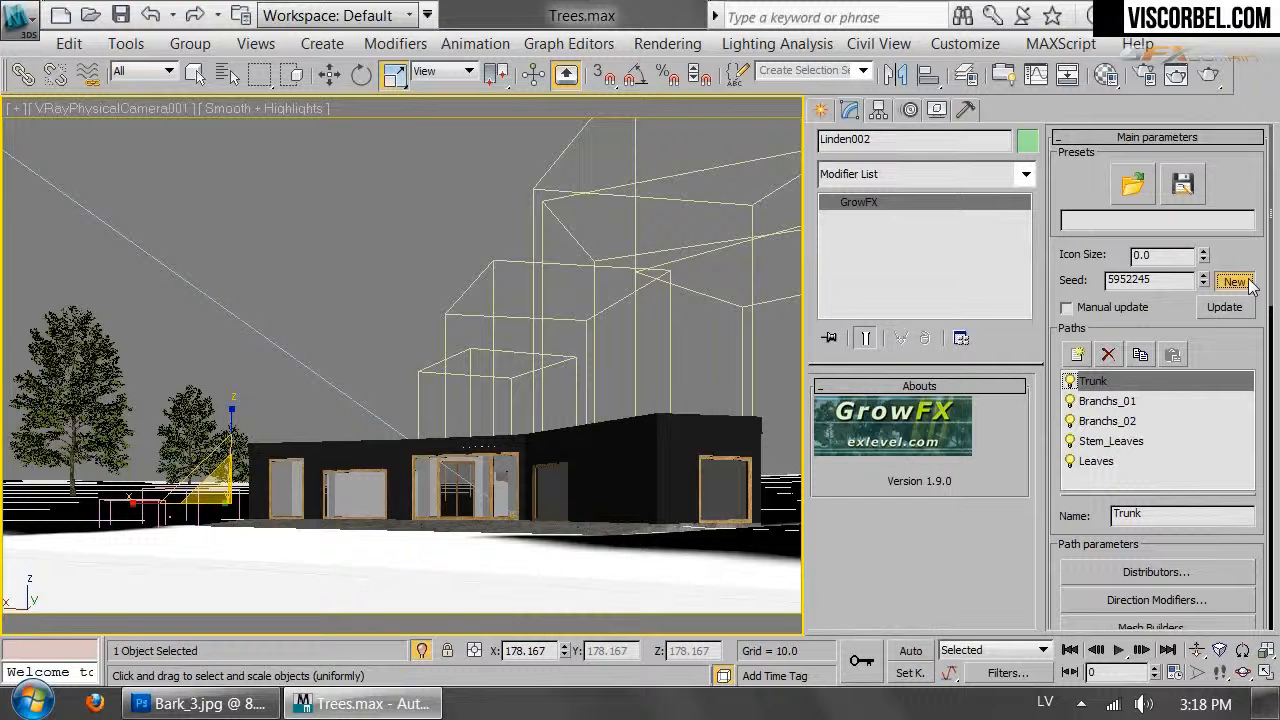
pyautogui.click(1249, 284)
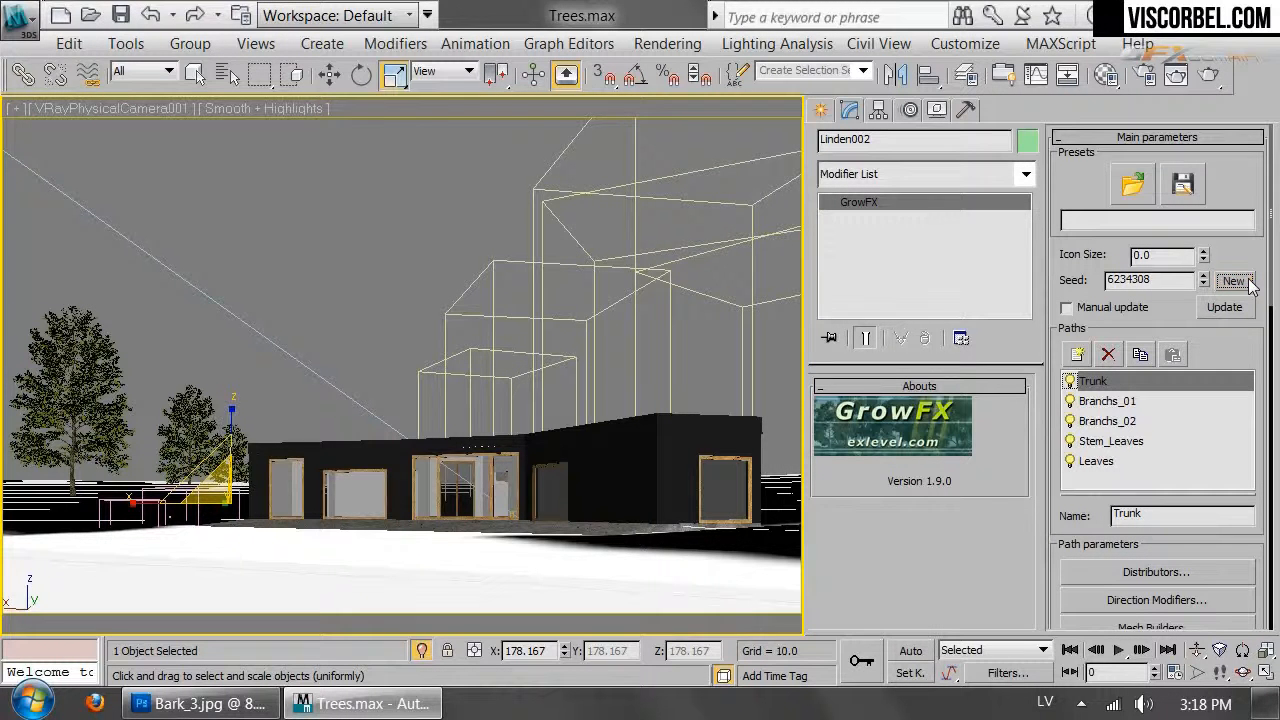
pyautogui.press('w')
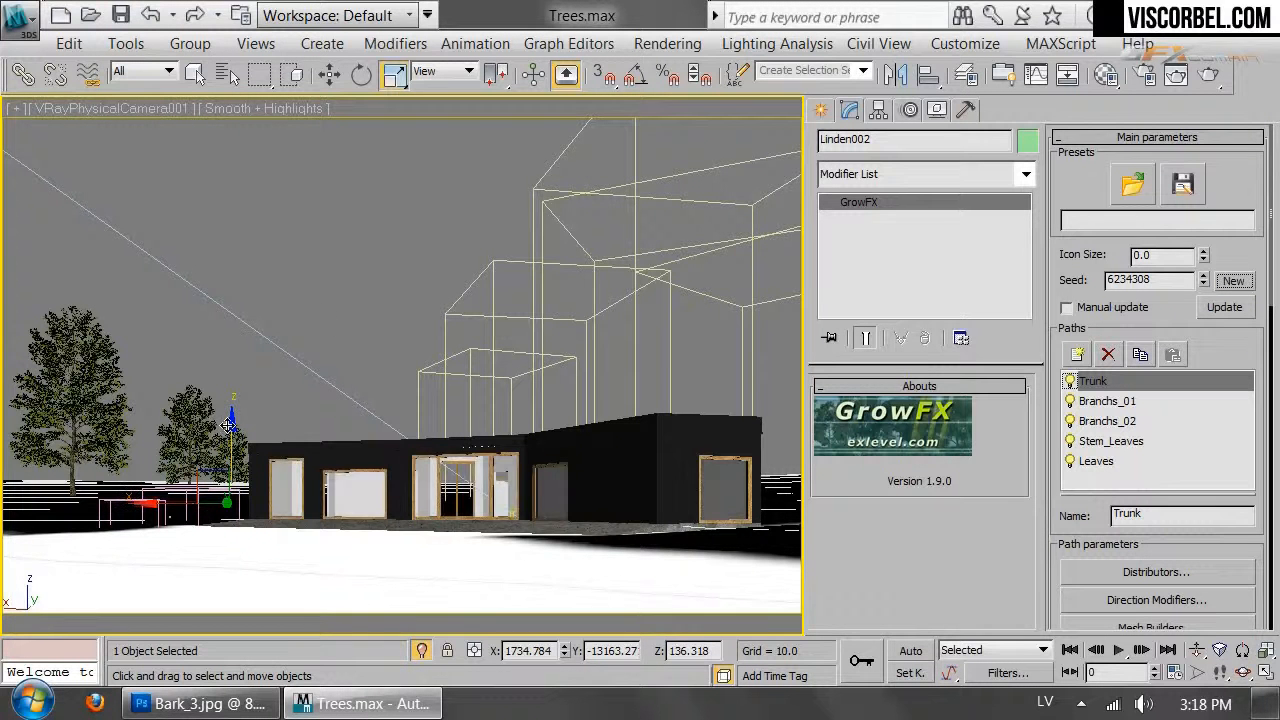
pyautogui.moveTo(229, 434); pyautogui.dragTo(229, 422)
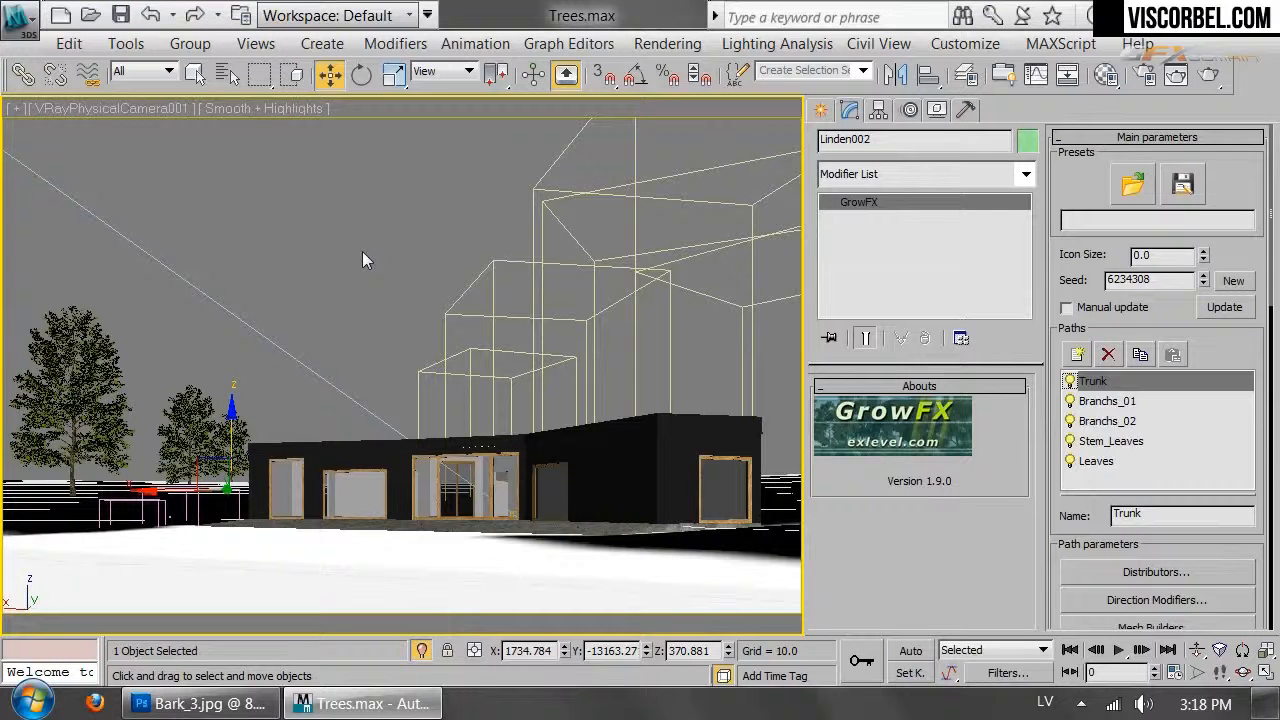
# Render a test image of the camera view and close the V-Ray messages
pyautogui.click(362, 251)
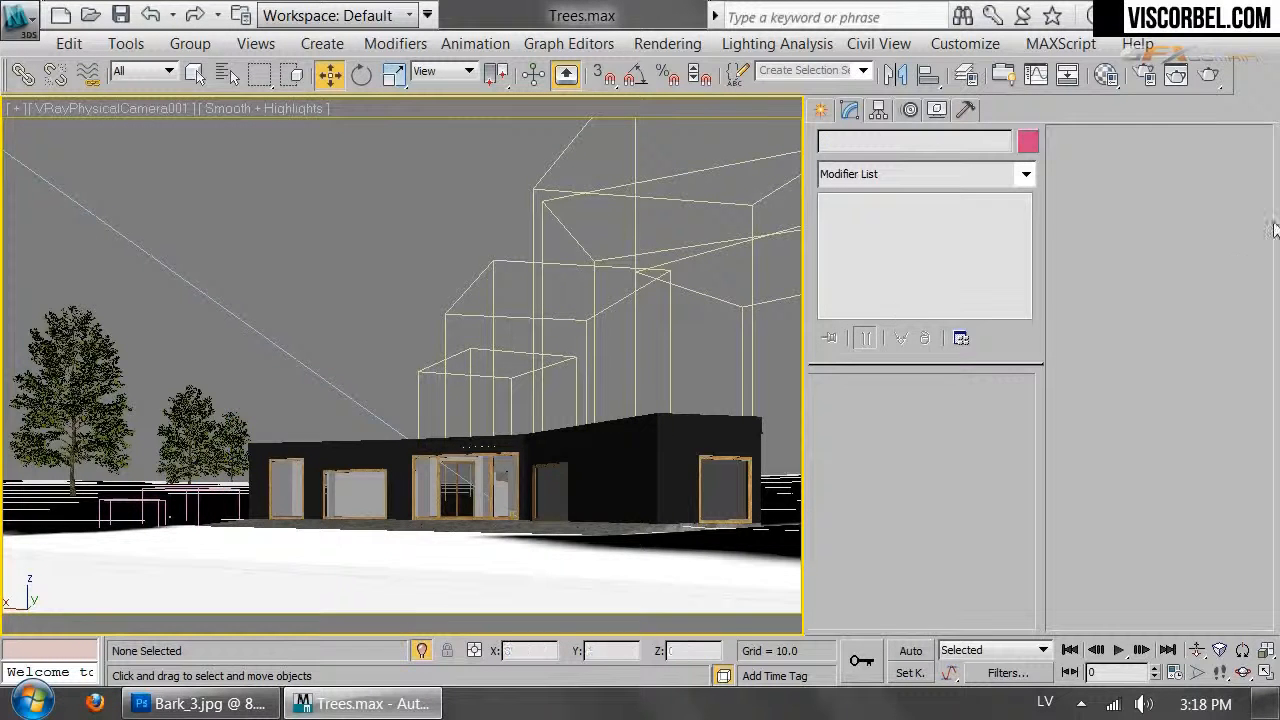
pyautogui.click(1208, 74)
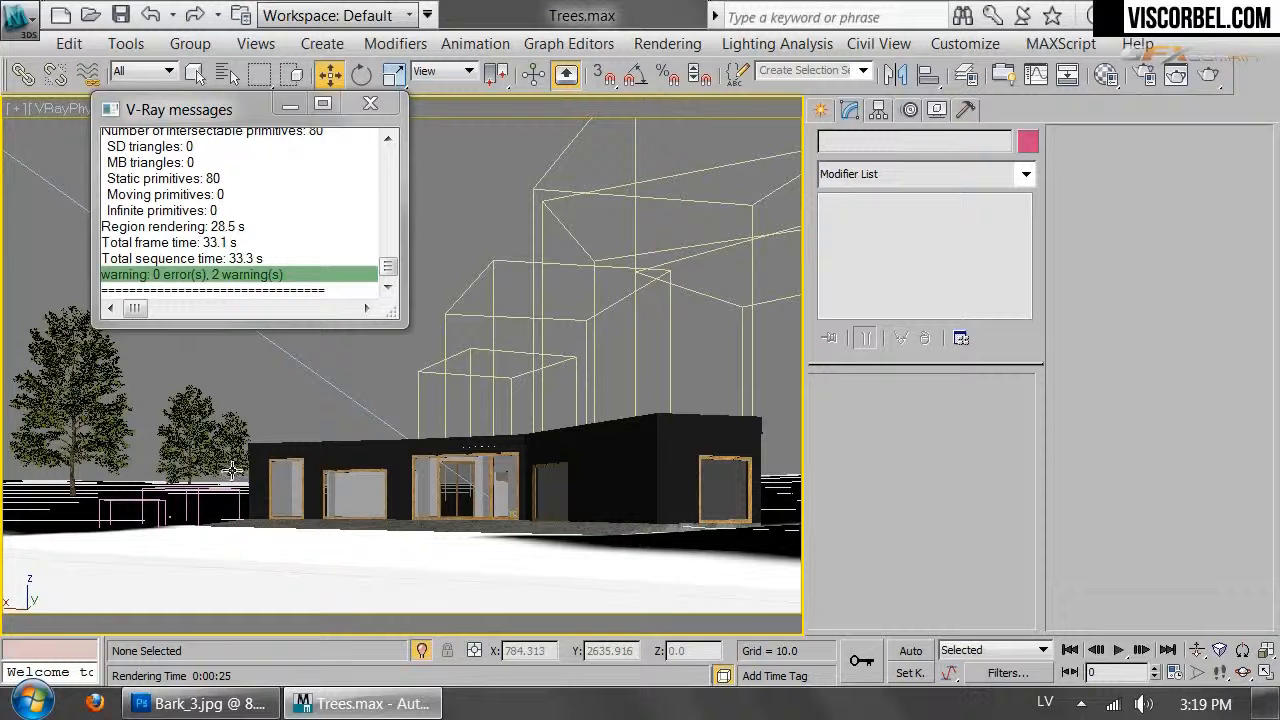
pyautogui.click(231, 470)
pyautogui.click(370, 106)
# Move Linden002 left, scale it to 190.233 percent and Linden001 to about 232.8 percent
pyautogui.moveTo(173, 494); pyautogui.dragTo(162, 494)
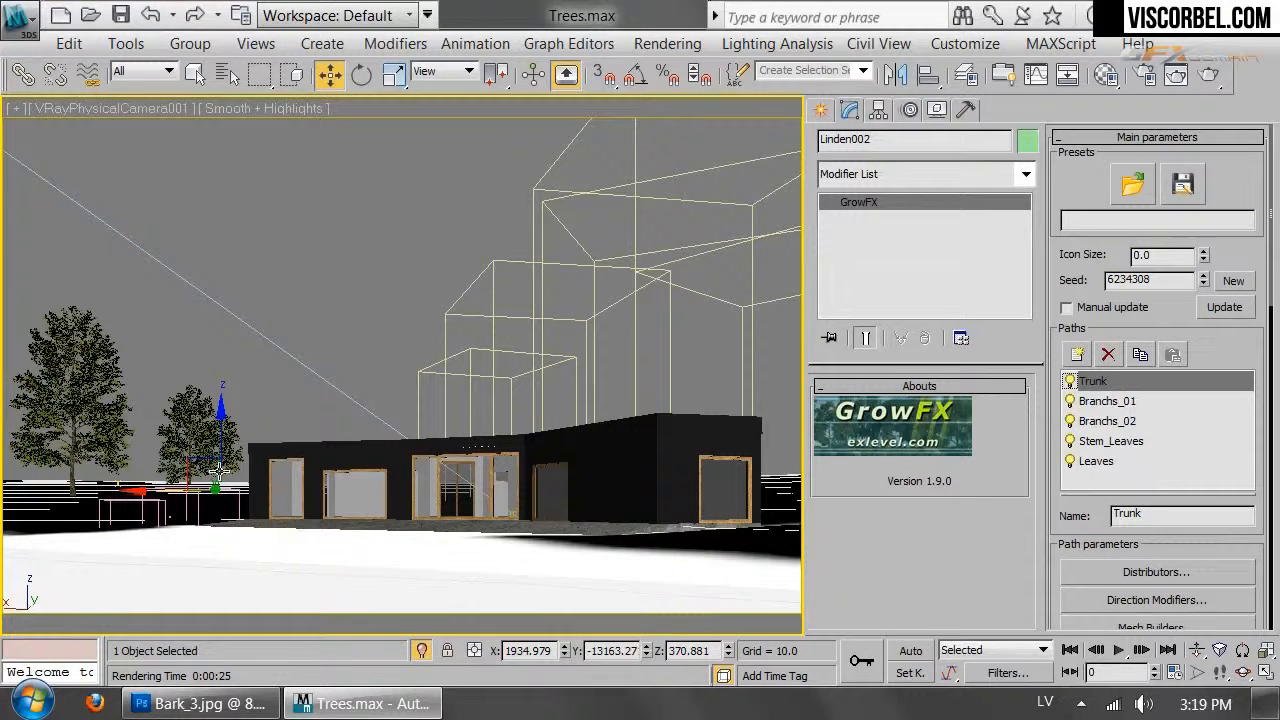
pyautogui.press('r')
pyautogui.moveTo(205, 470); pyautogui.dragTo(187, 416)
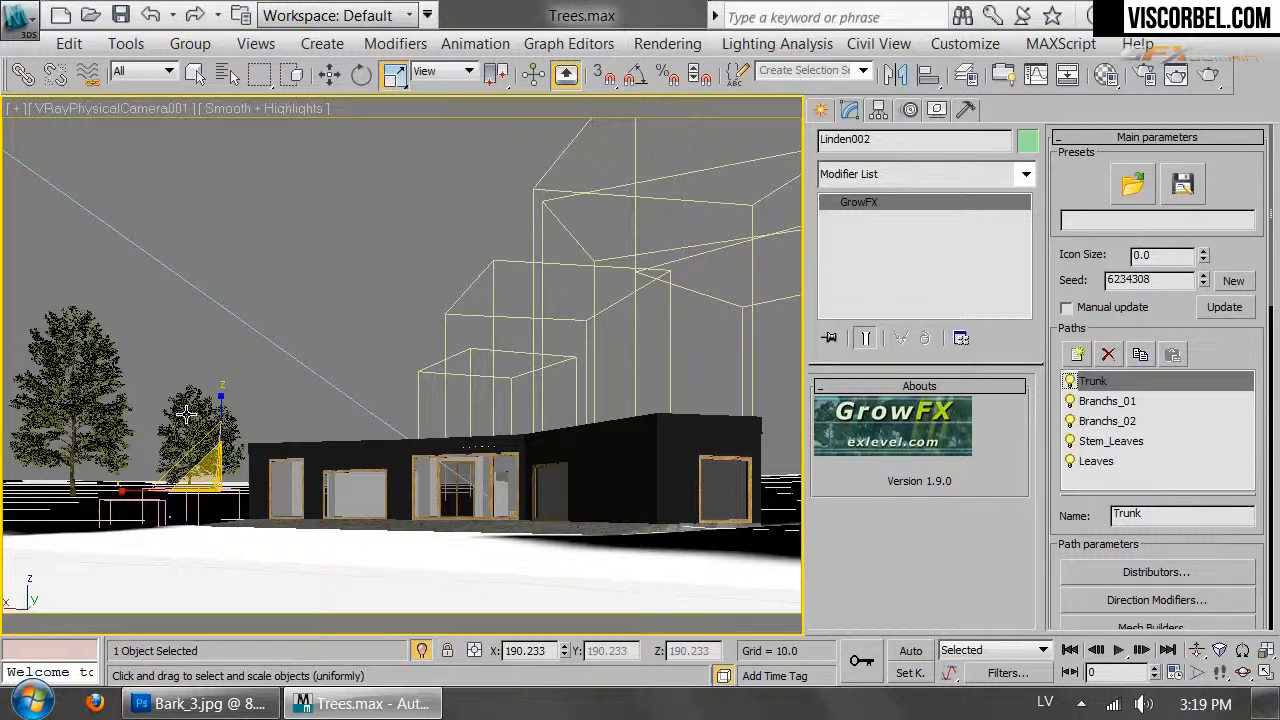
pyautogui.click(187, 414)
pyautogui.moveTo(168, 502); pyautogui.dragTo(126, 466)
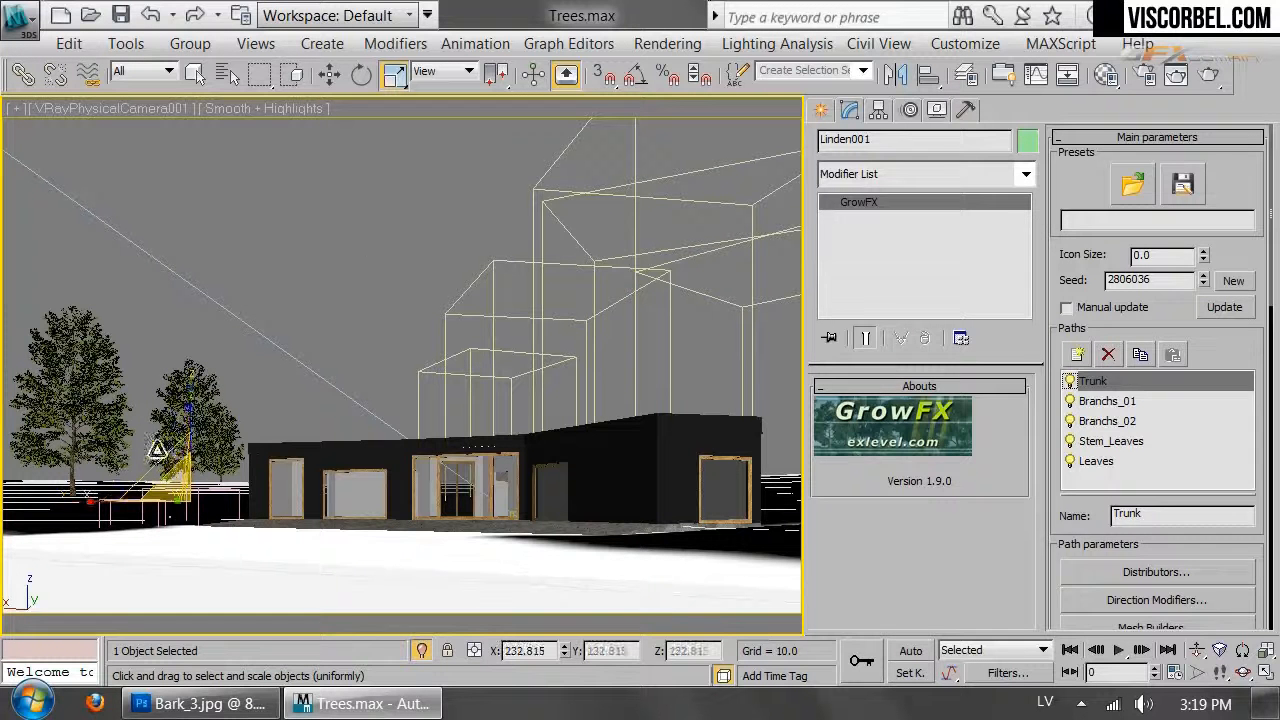
pyautogui.click(357, 240)
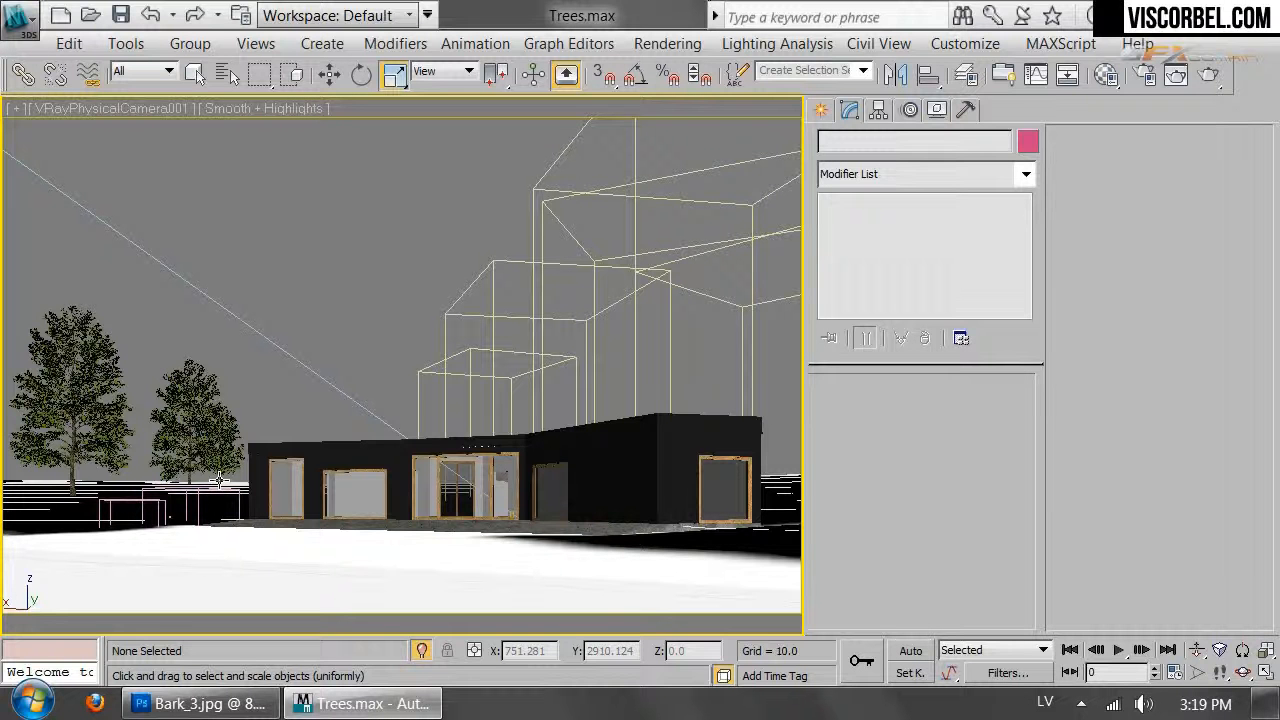
pyautogui.click(219, 481)
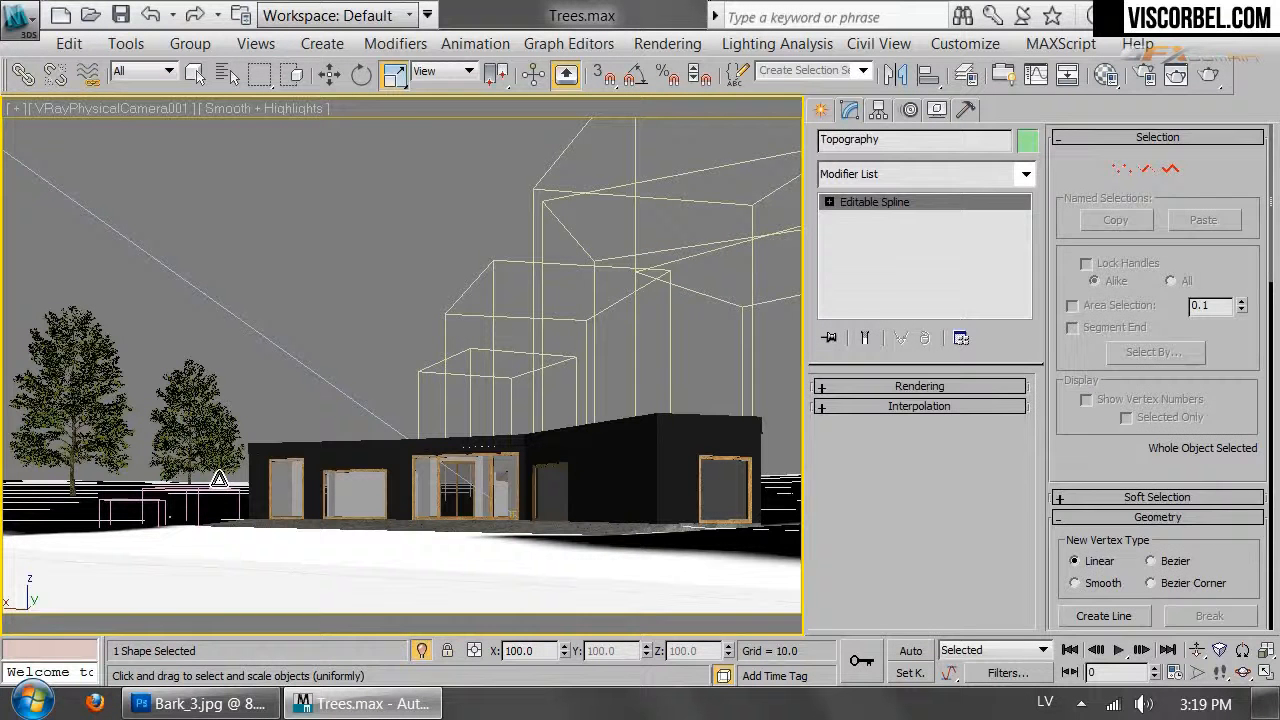
pyautogui.click(218, 484)
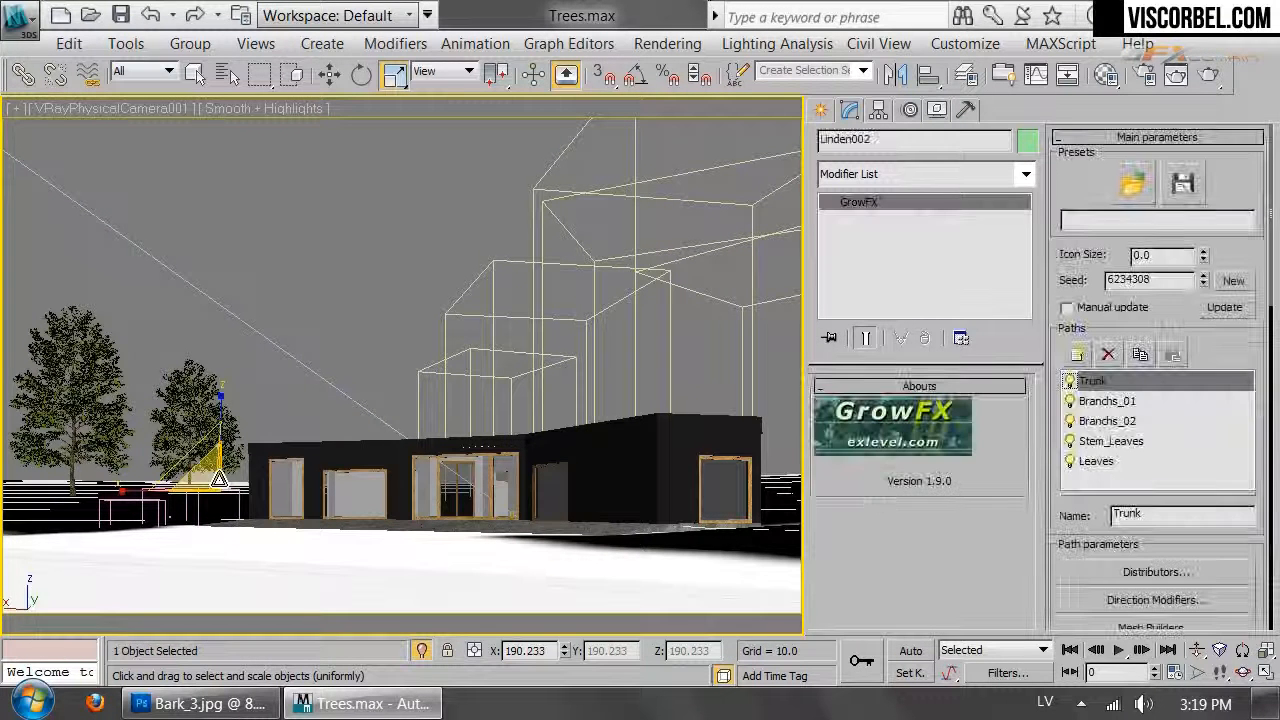
# Offset Linden002 along Y and X to X 2067.369 in Move Transform Type-In
pyautogui.click(330, 76)
pyautogui.rightClick(329, 76)
pyautogui.moveTo(1166, 400); pyautogui.dragTo(1160, 470)
pyautogui.rightClick(1168, 408)
pyautogui.moveTo(1154, 497); pyautogui.dragTo(1080, 305)
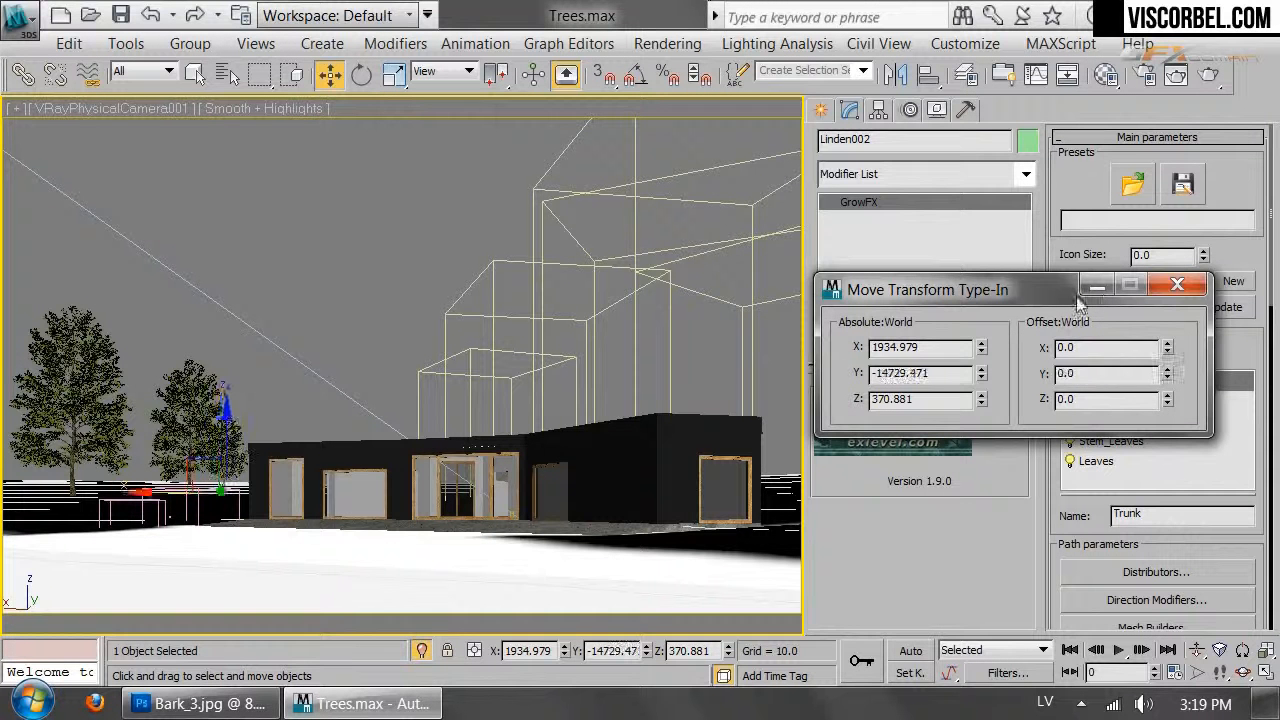
pyautogui.moveTo(1168, 347); pyautogui.dragTo(432, 290)
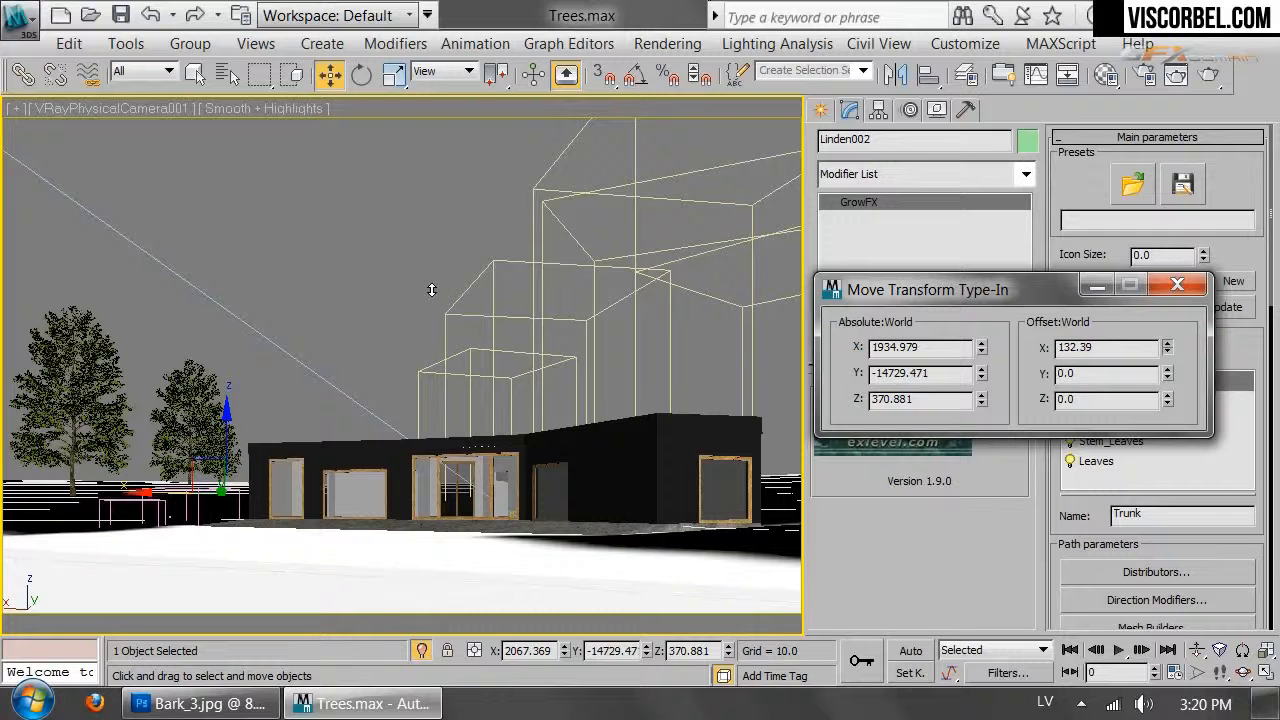
pyautogui.click(1178, 287)
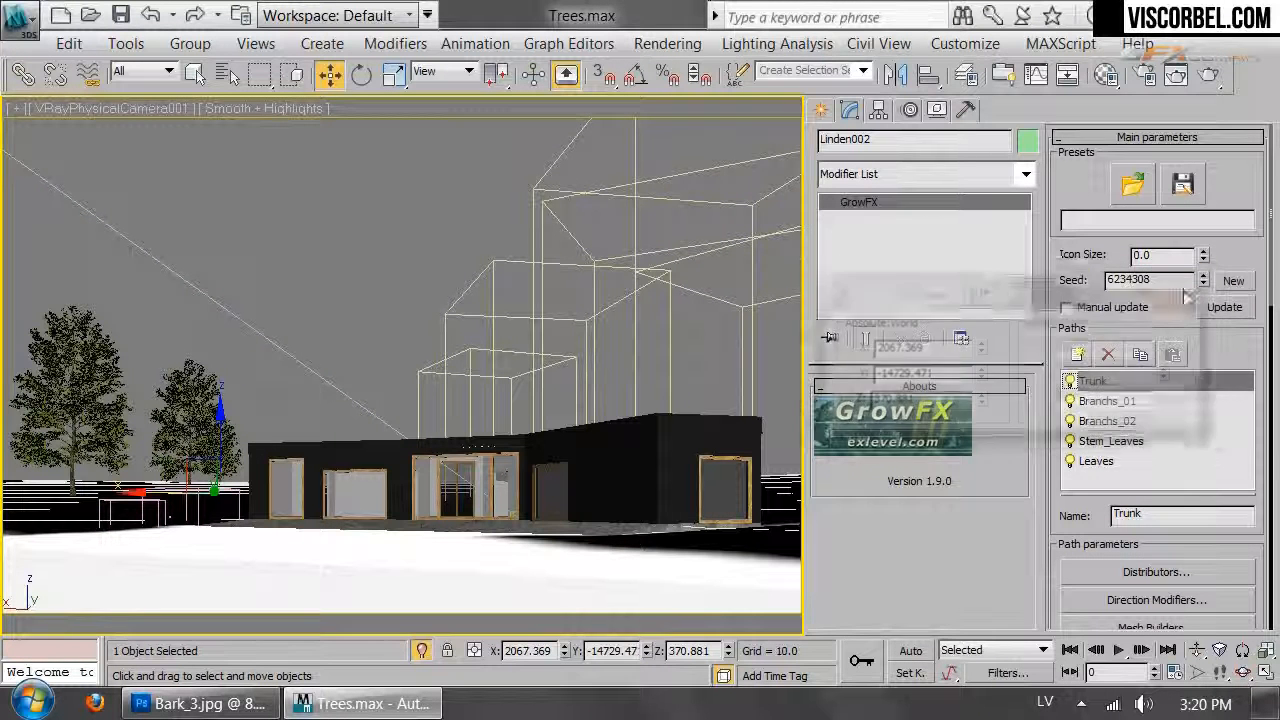
# Frame the whole terrain in the Top view and save Trees.max
pyautogui.click(313, 218)
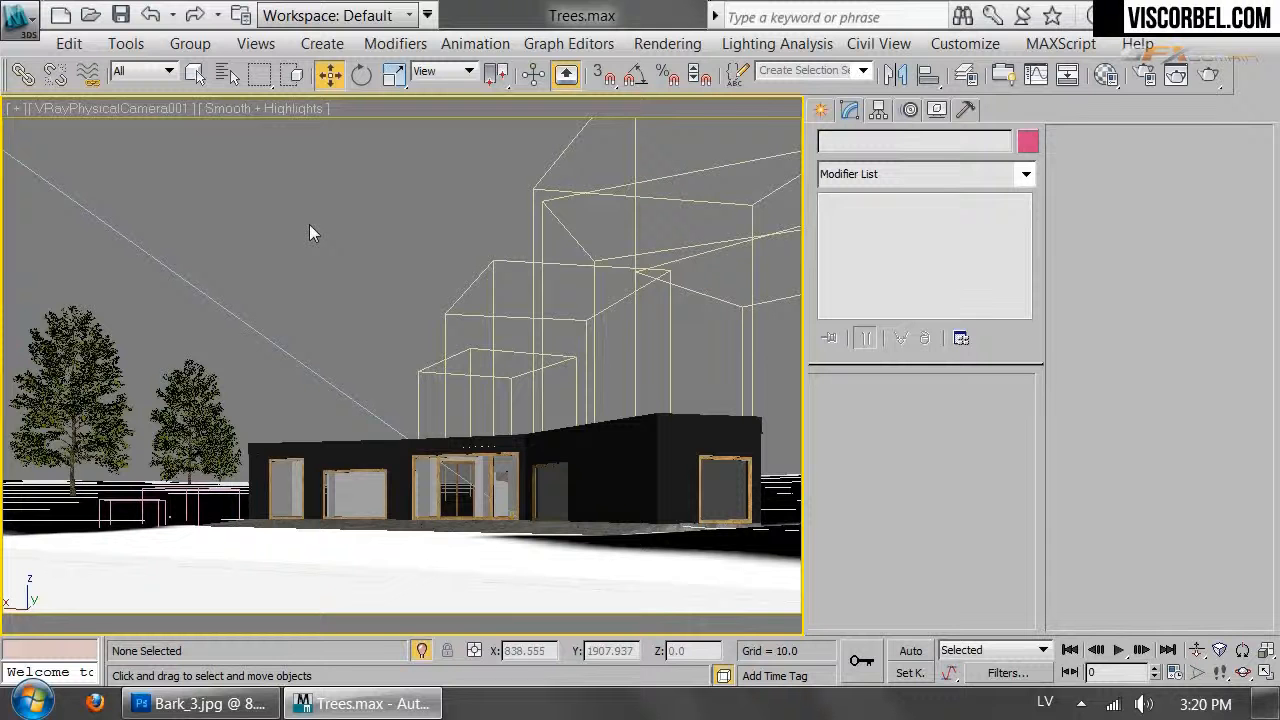
pyautogui.press('t')
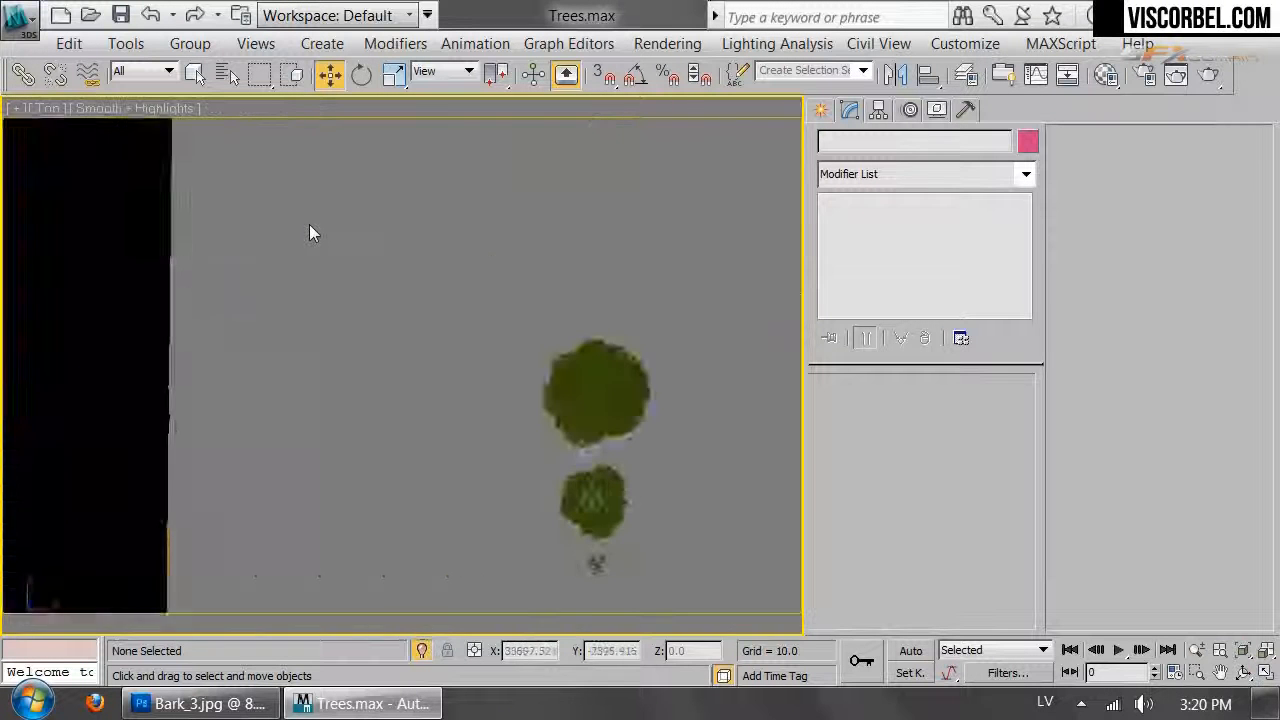
pyautogui.press('z')
pyautogui.scroll(-2, 423, 568)
pyautogui.press('z')
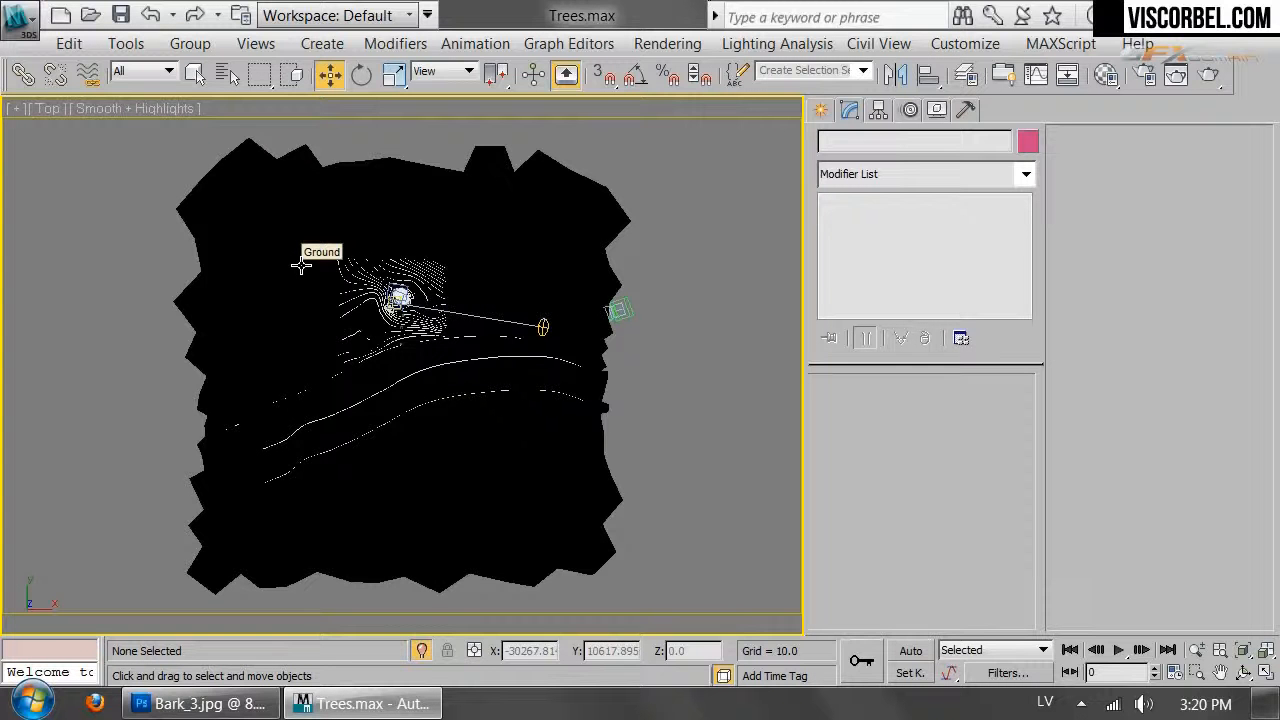
pyautogui.click(20, 22)
pyautogui.click(155, 213)
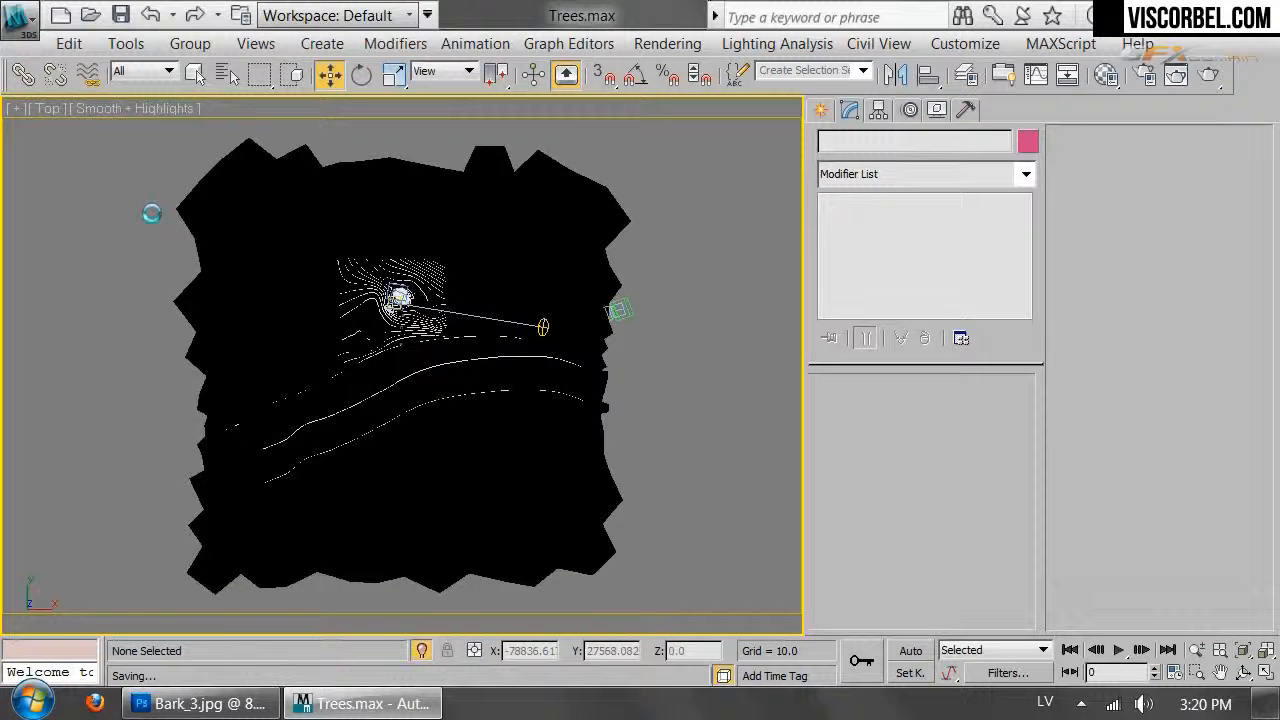